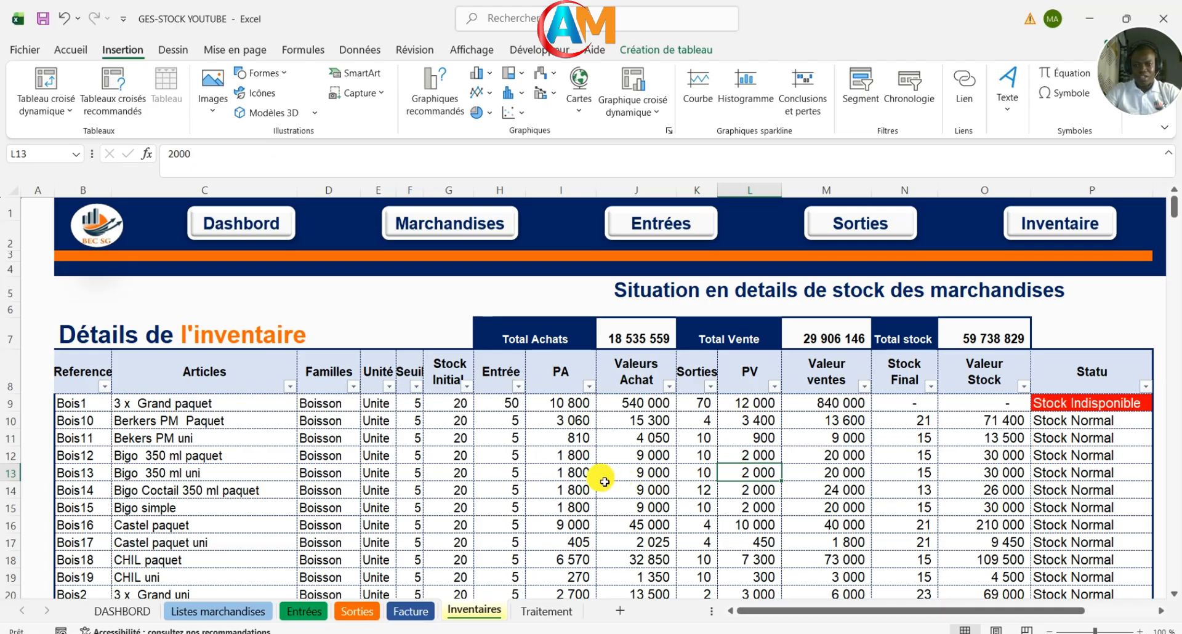
Step: Look over the Entrées, Sorties and Inventaires sheets and the available macro commands
click(655, 232)
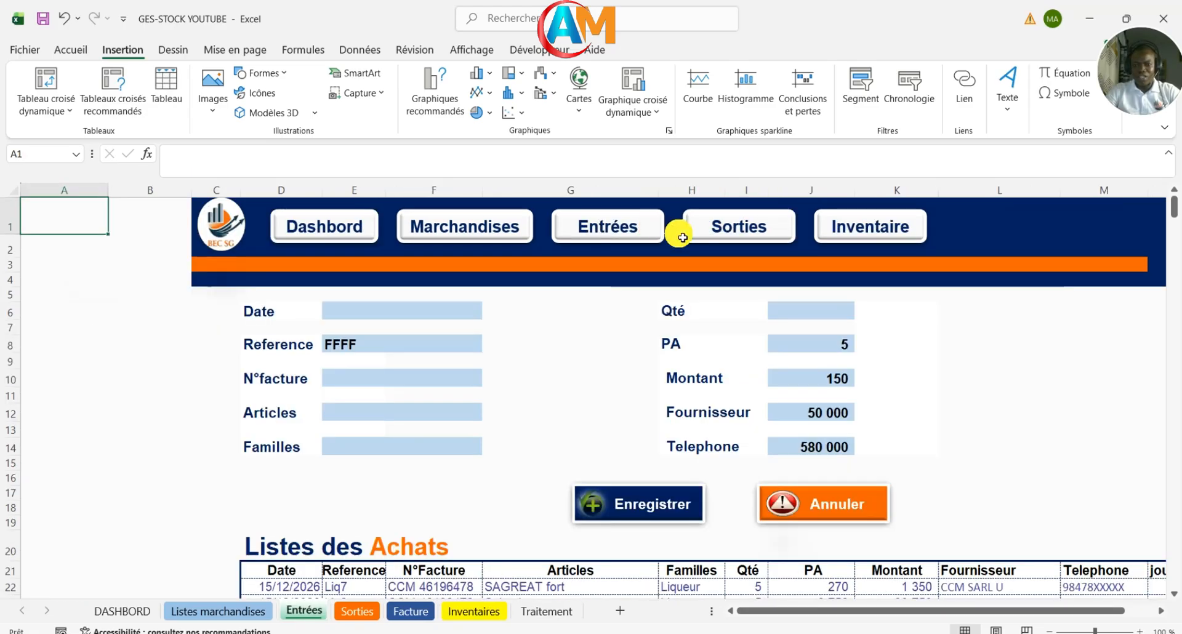
click(728, 231)
scroll(566, 408, down, 9)
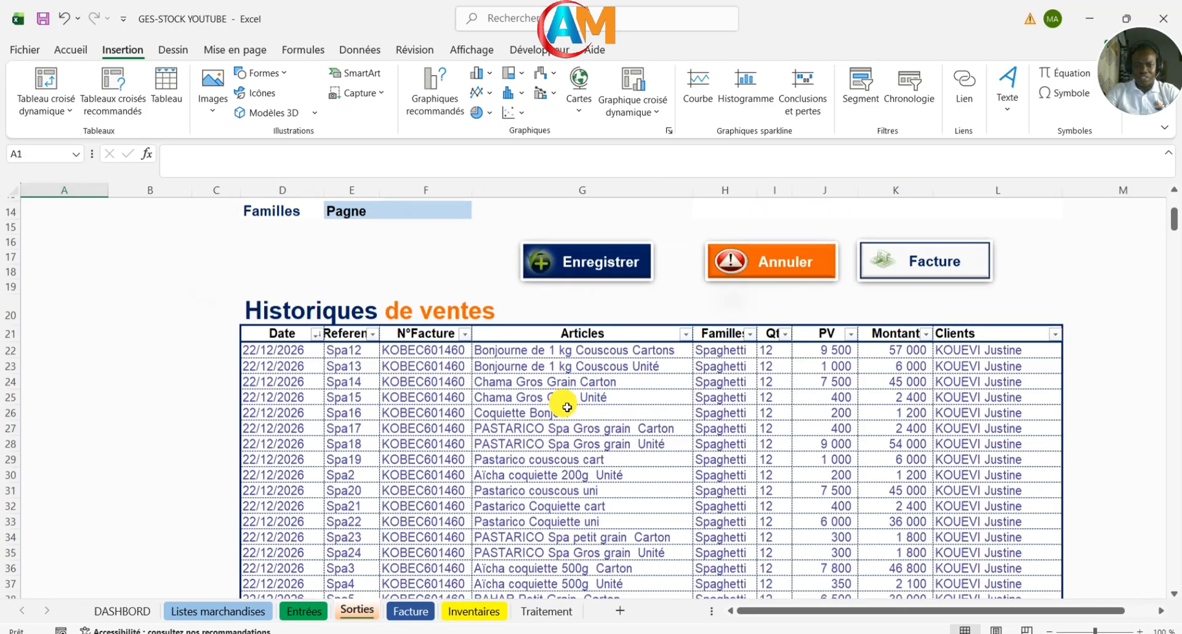
scroll(566, 408, up, 9)
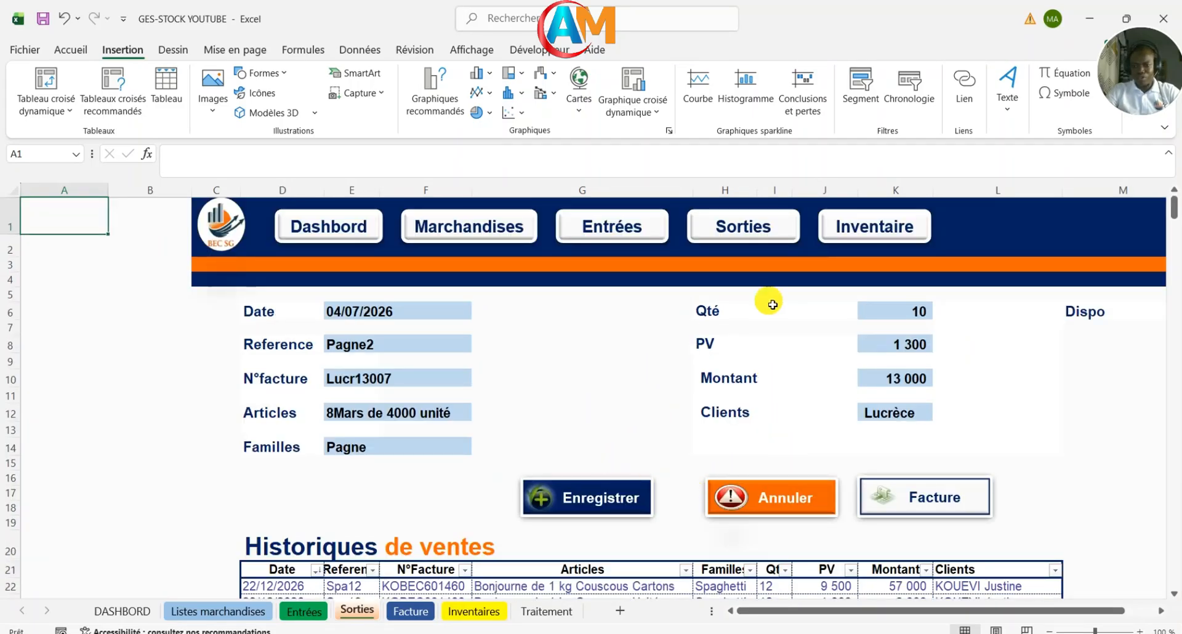
click(866, 234)
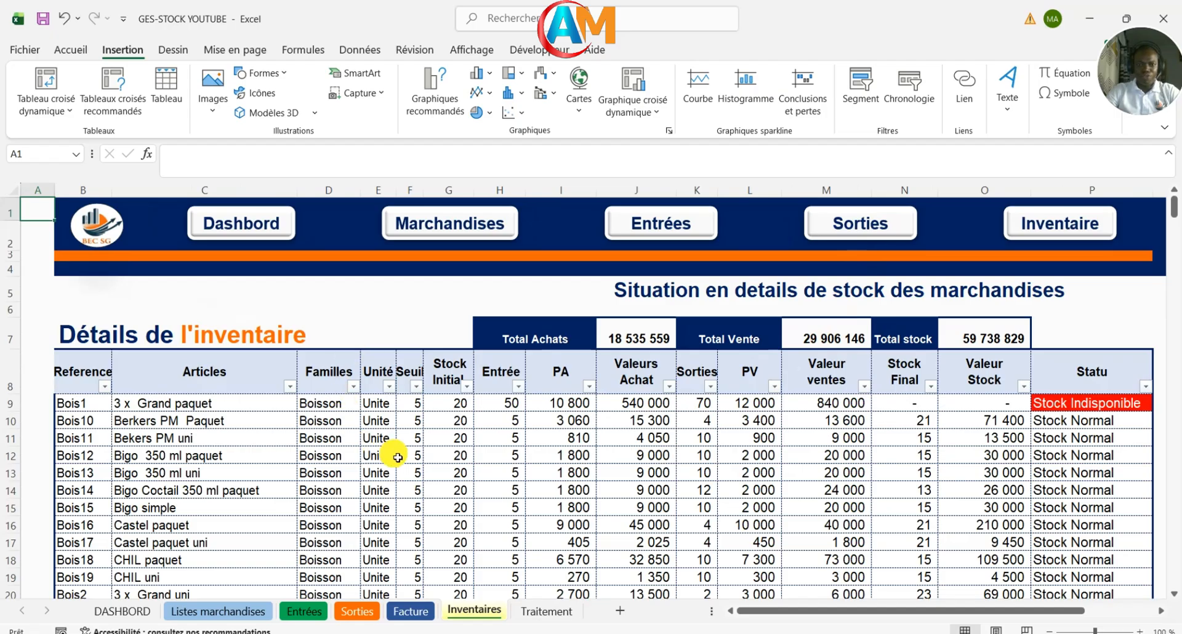
click(529, 51)
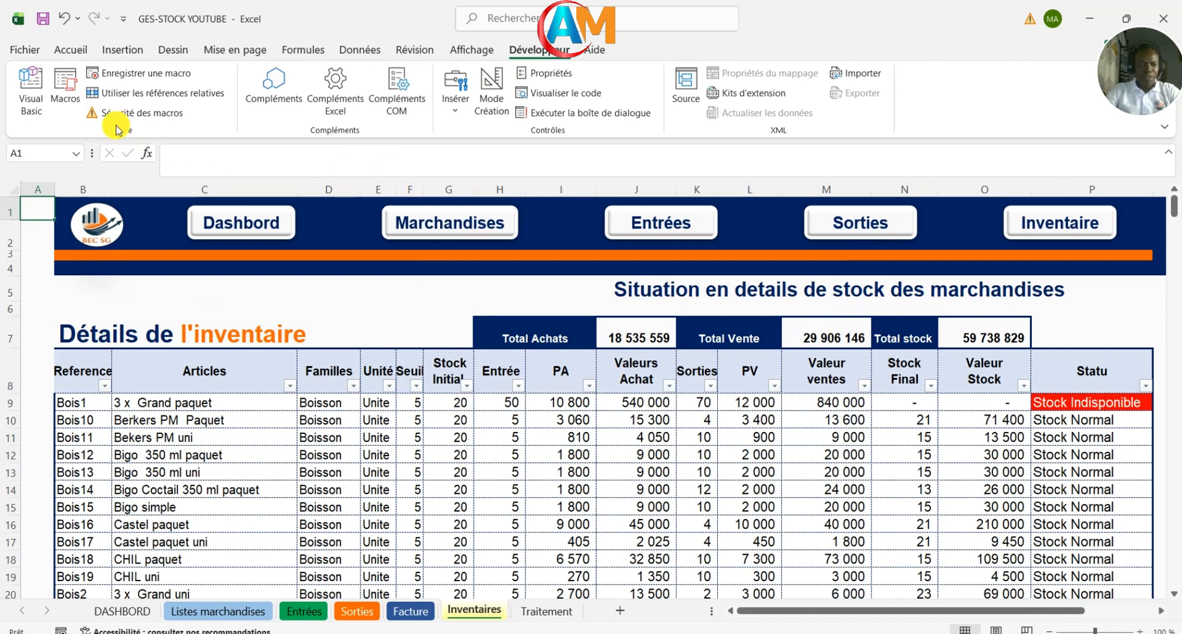
click(67, 85)
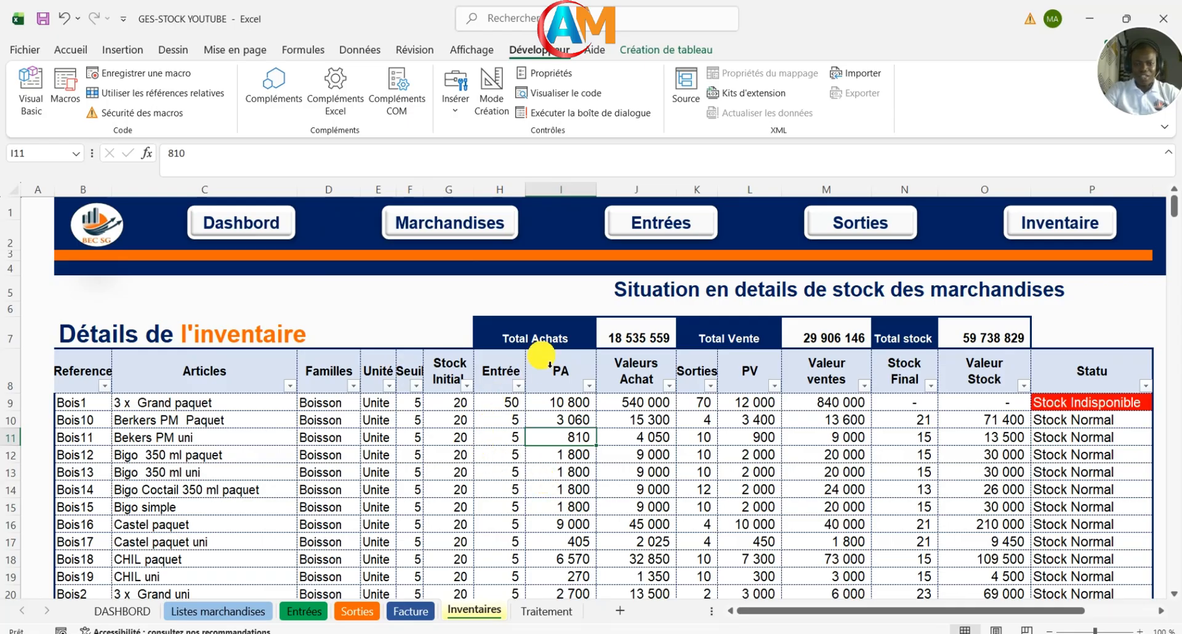
Step: Review the sales history on the Sorties sheet and the purchase list on the Entrées sheet
click(640, 234)
click(641, 235)
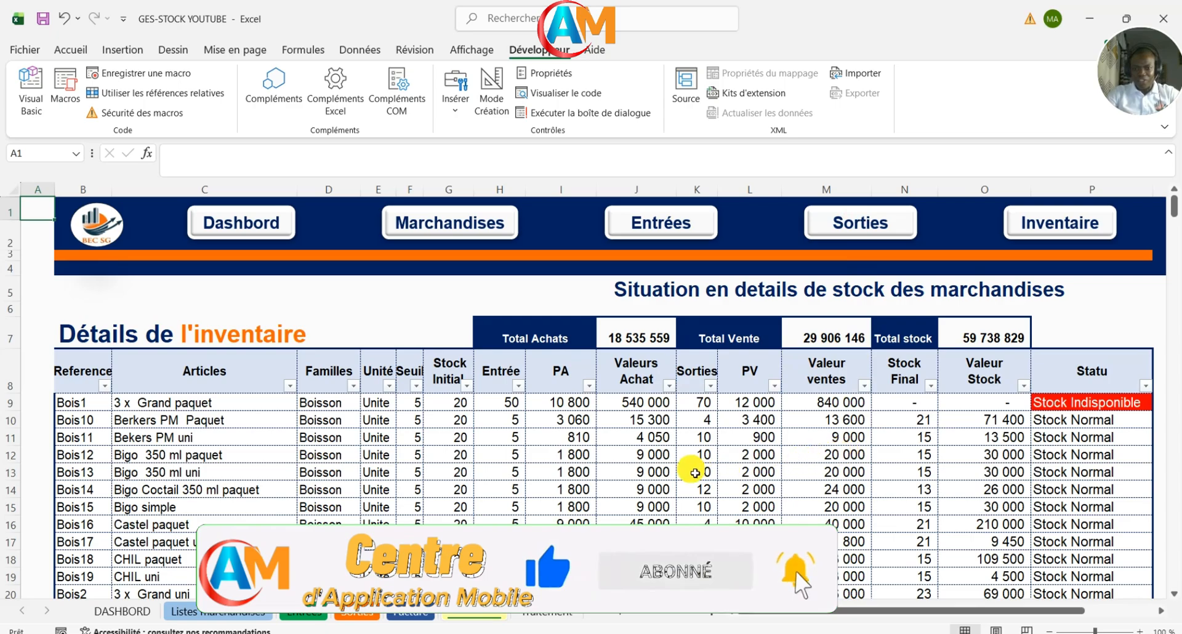
click(839, 228)
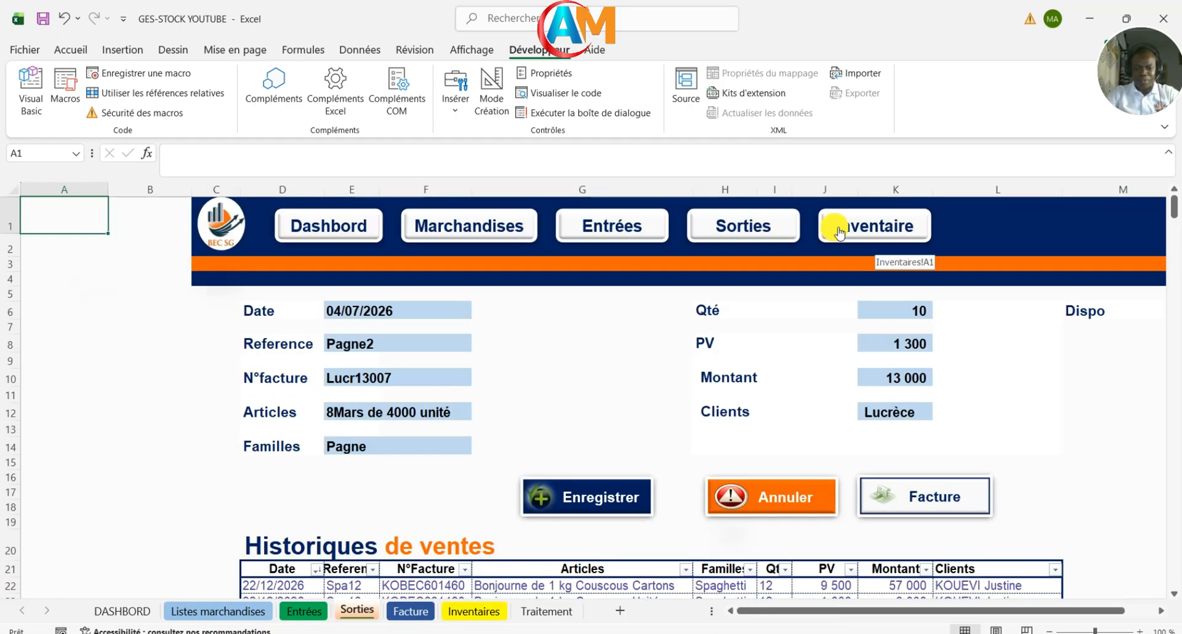
click(631, 226)
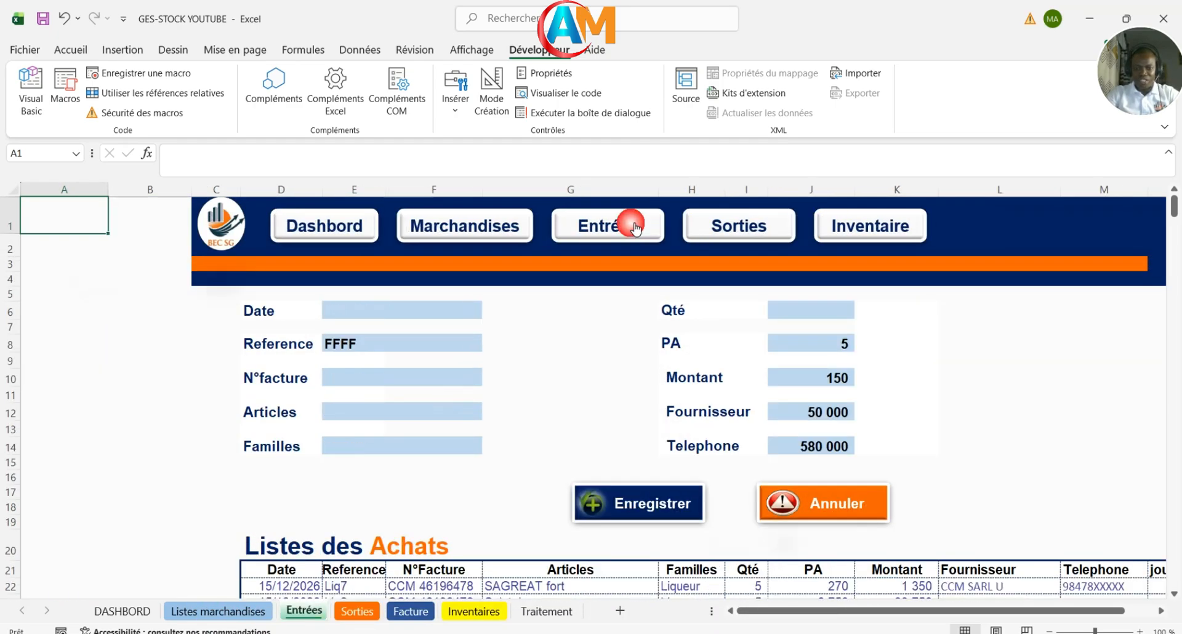
click(713, 226)
scroll(621, 430, down, 5)
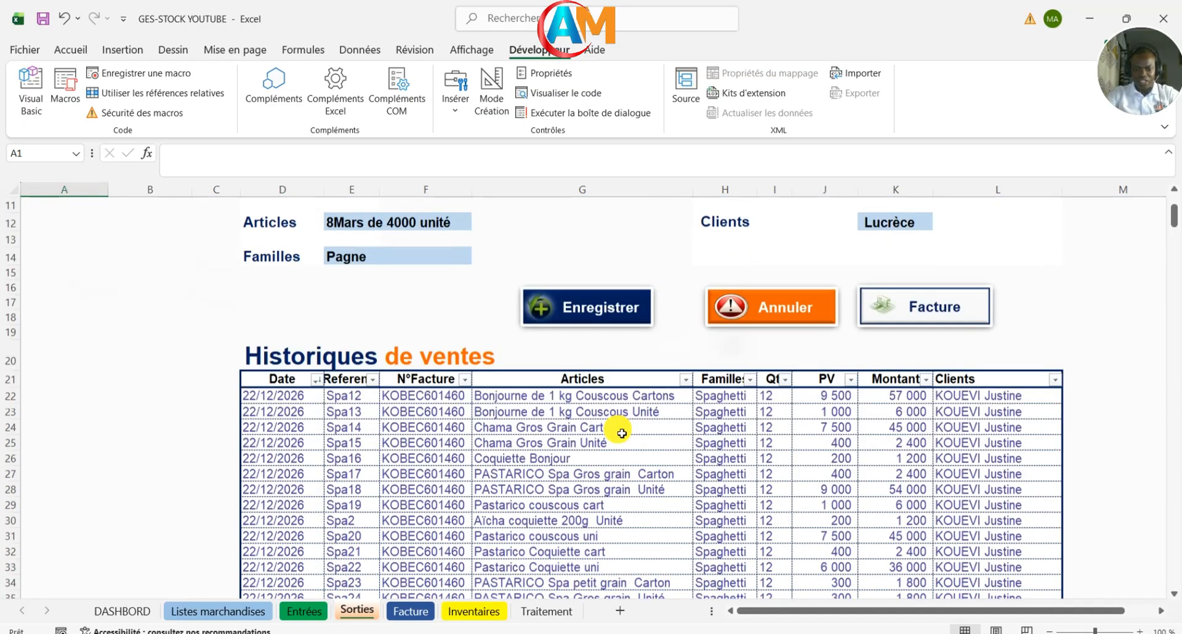
scroll(681, 425, down, 20)
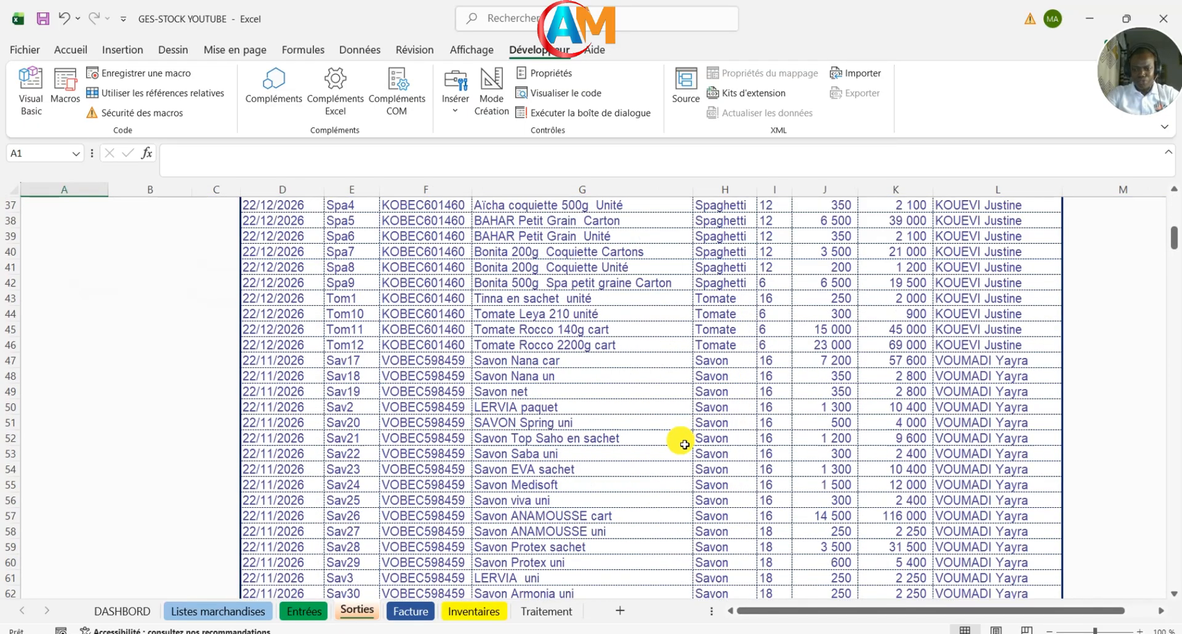
scroll(682, 443, up, 20)
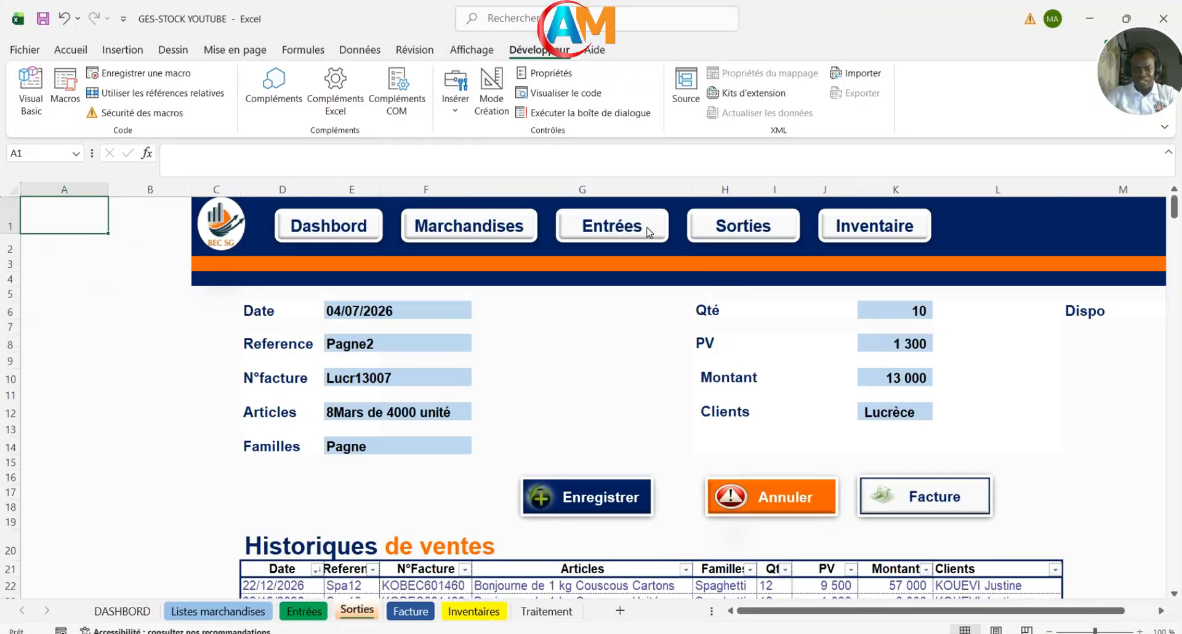
click(648, 232)
scroll(517, 493, down, 13)
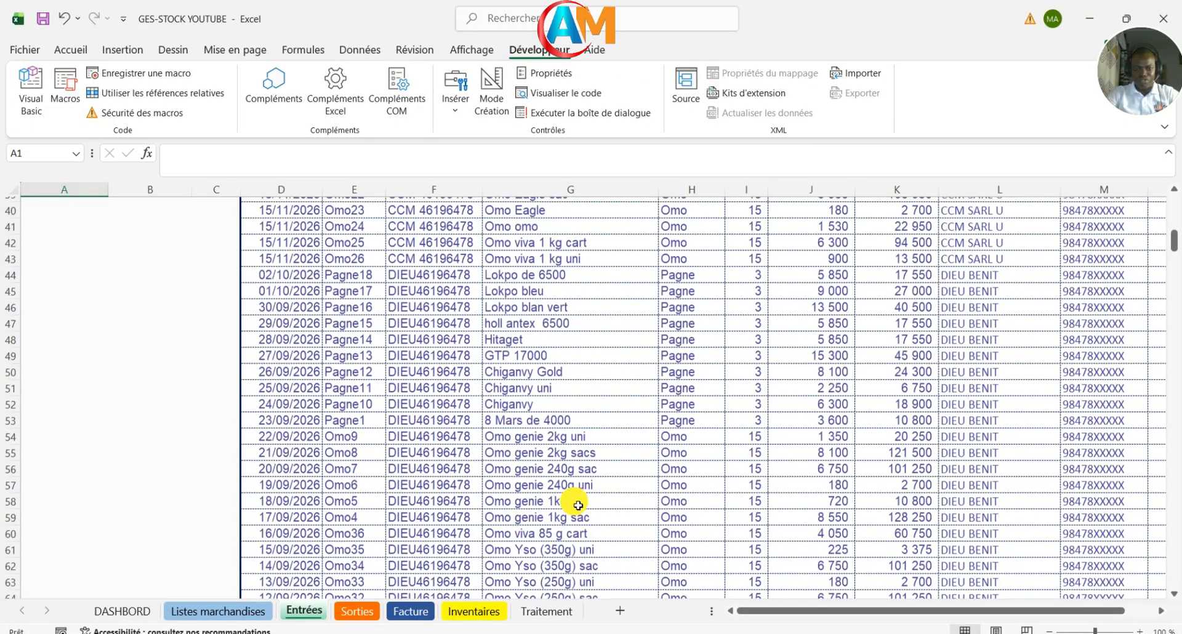
scroll(794, 484, down, 11)
scroll(794, 483, up, 9)
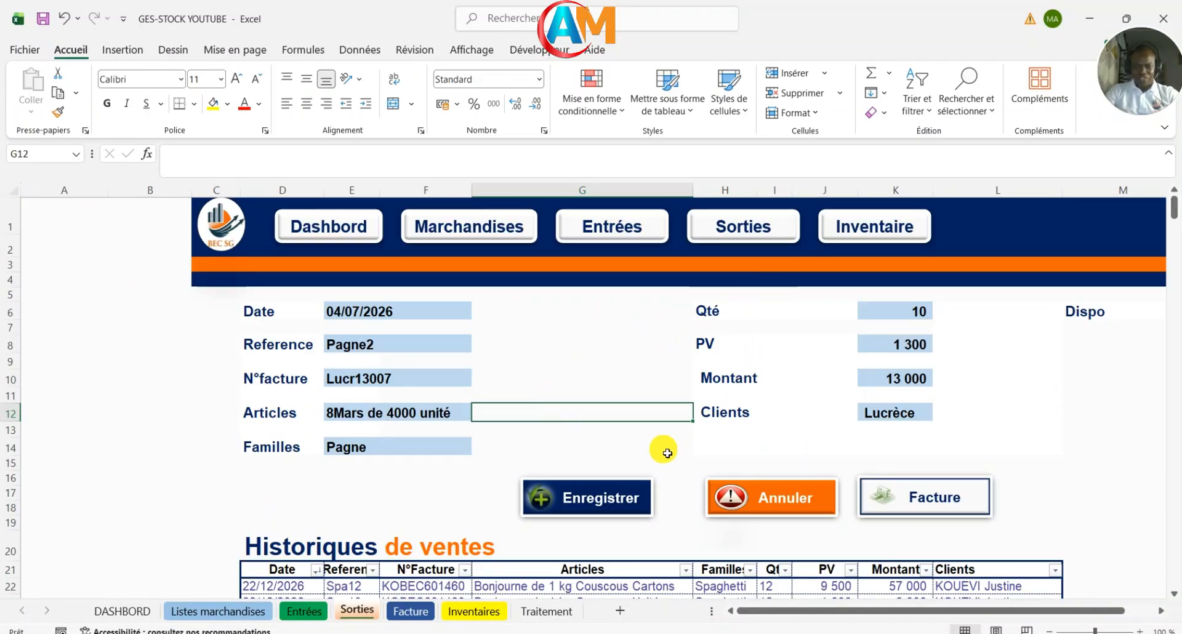
Step: Examine the sales entry form and the header row of the Historiques de ventes table on the Sorties sheet
click(600, 452)
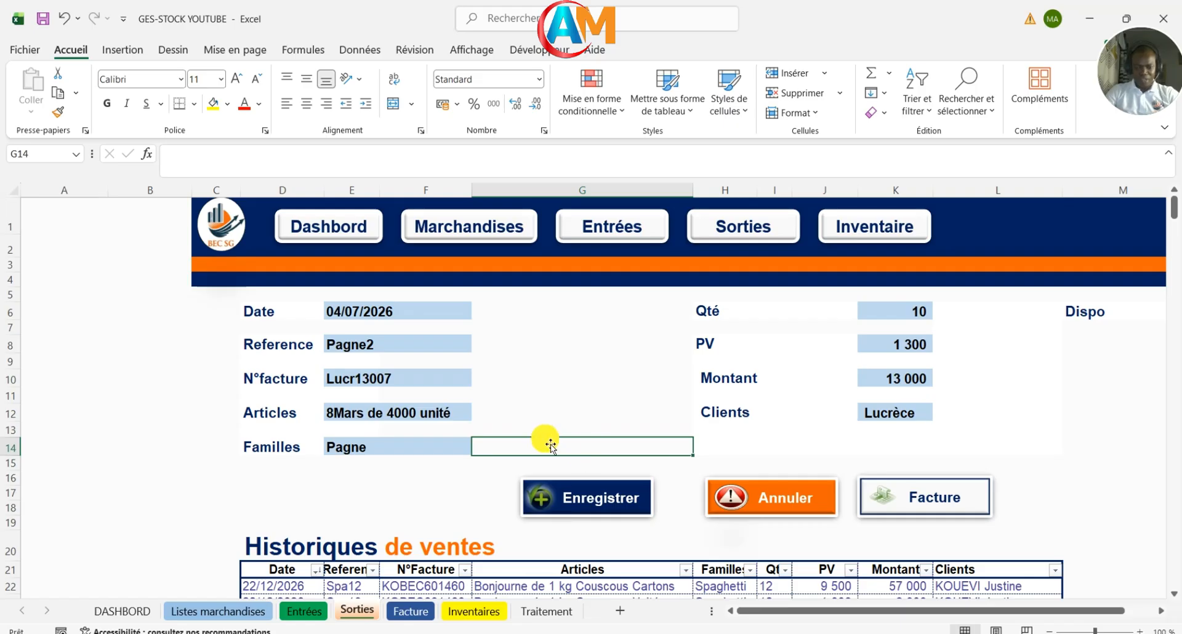
scroll(561, 375, down, 1)
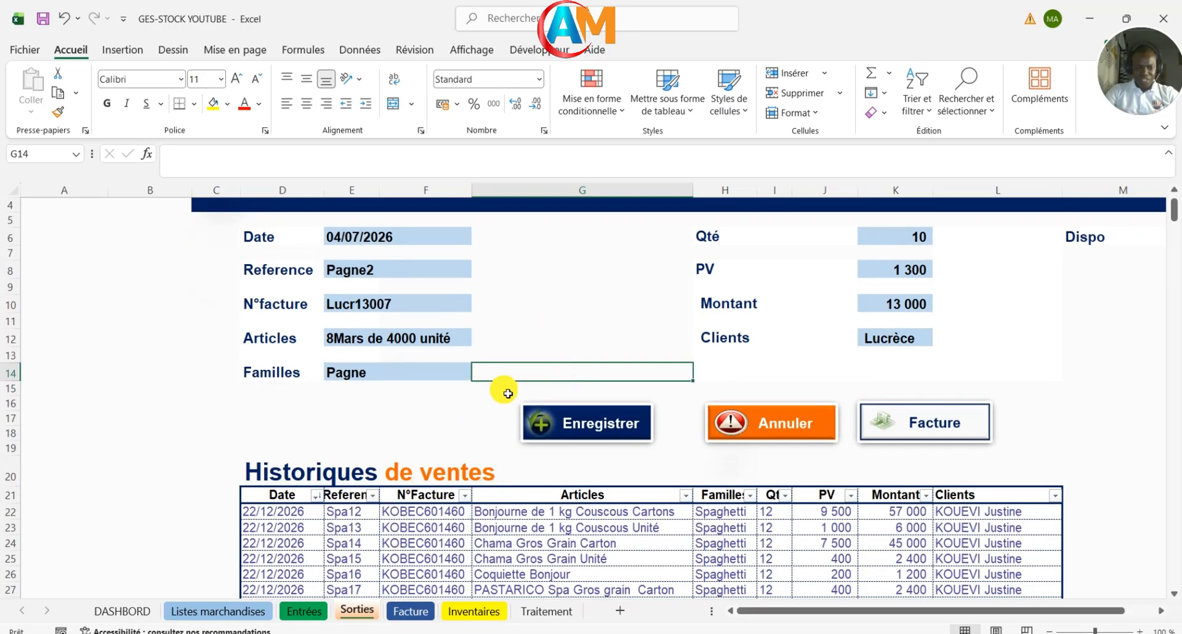
scroll(394, 310, up, 1)
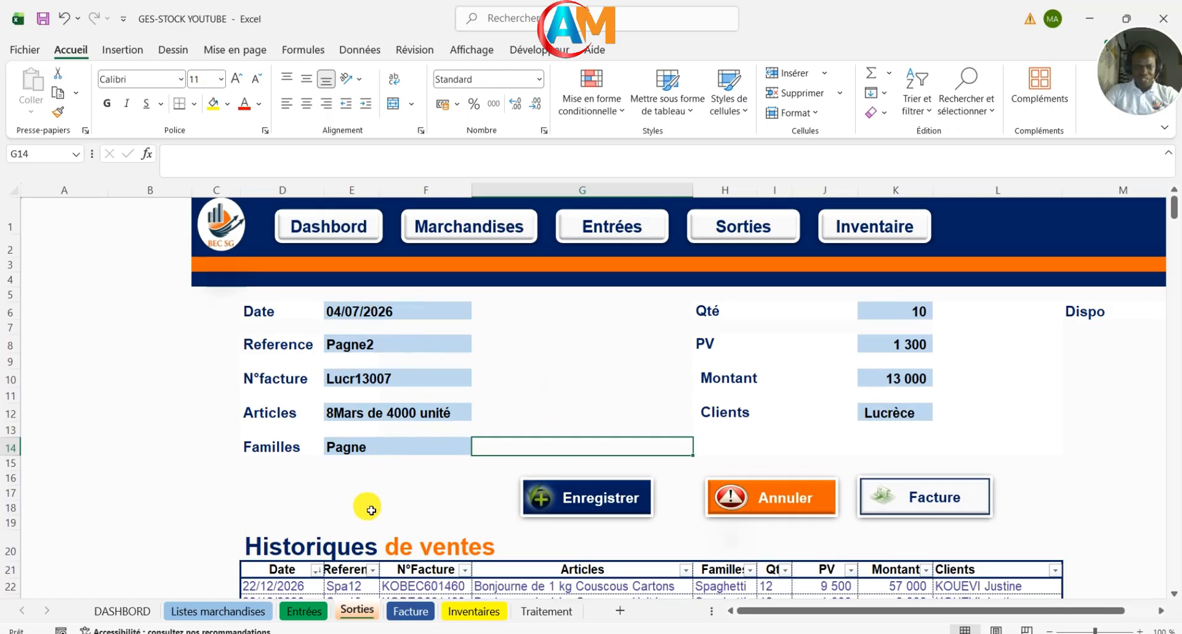
scroll(348, 532, down, 1)
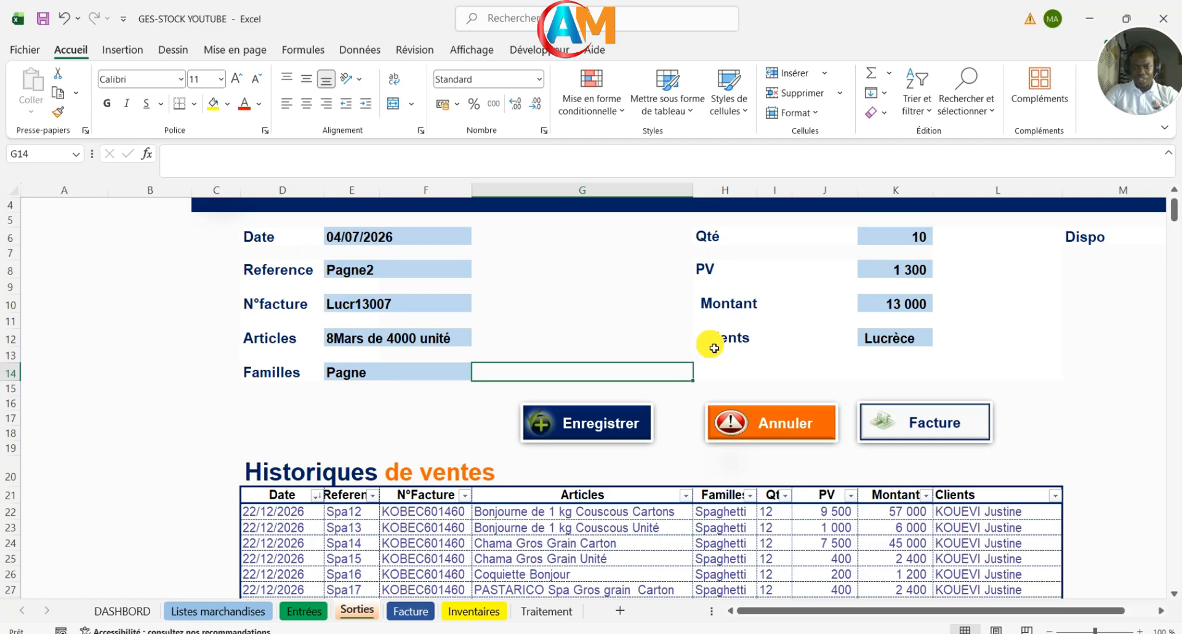
scroll(705, 345, up, 2)
scroll(705, 344, down, 2)
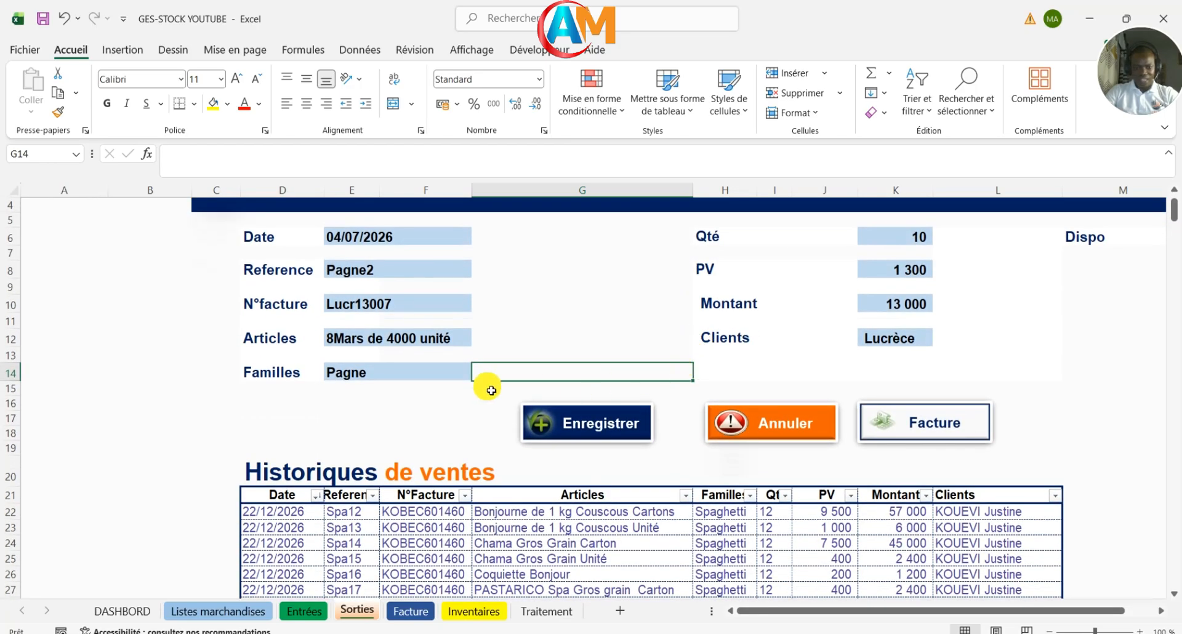
click(497, 533)
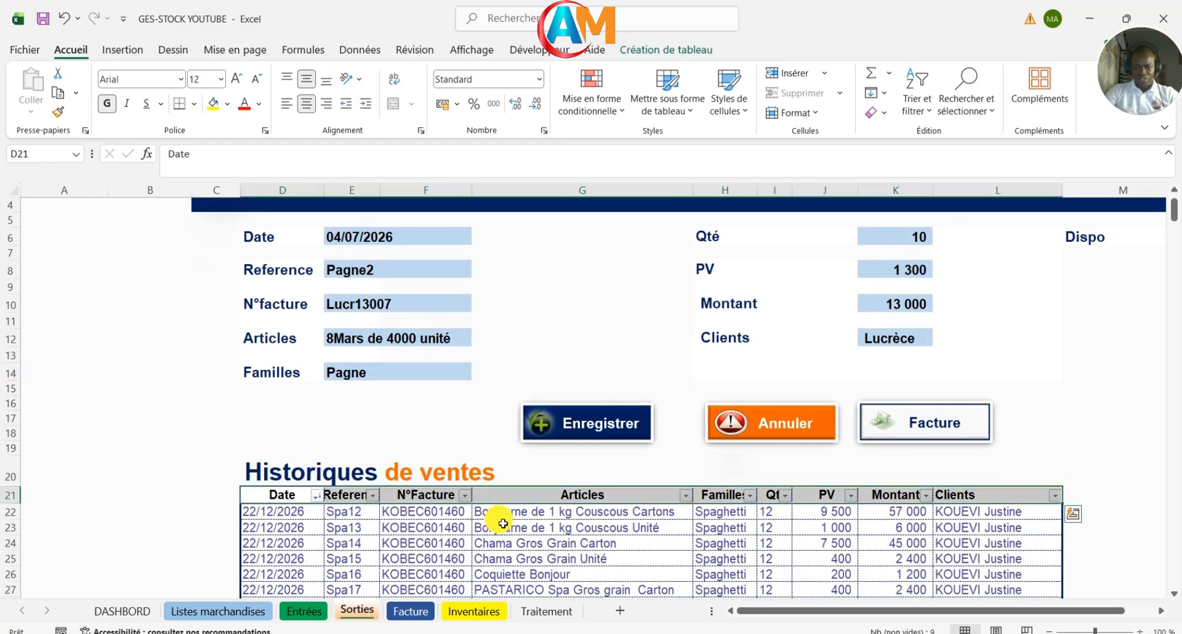
scroll(550, 543, up, 2)
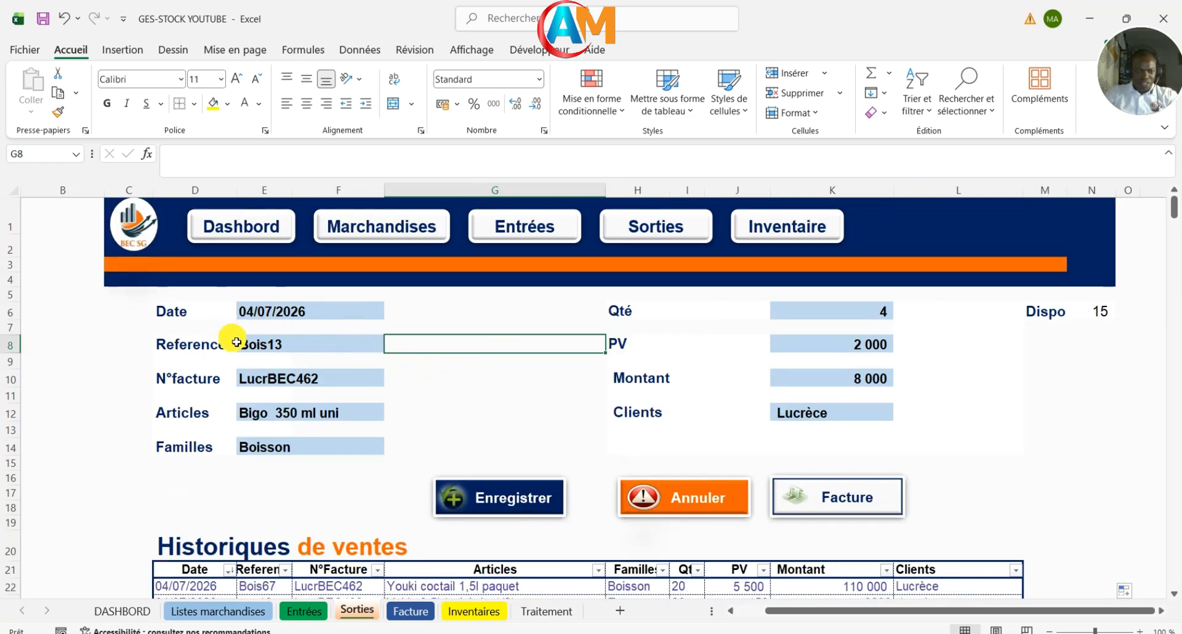
Step: Start recording a macro named Ajouter, stored in this workbook, with the form's date cell E6 selected
click(276, 314)
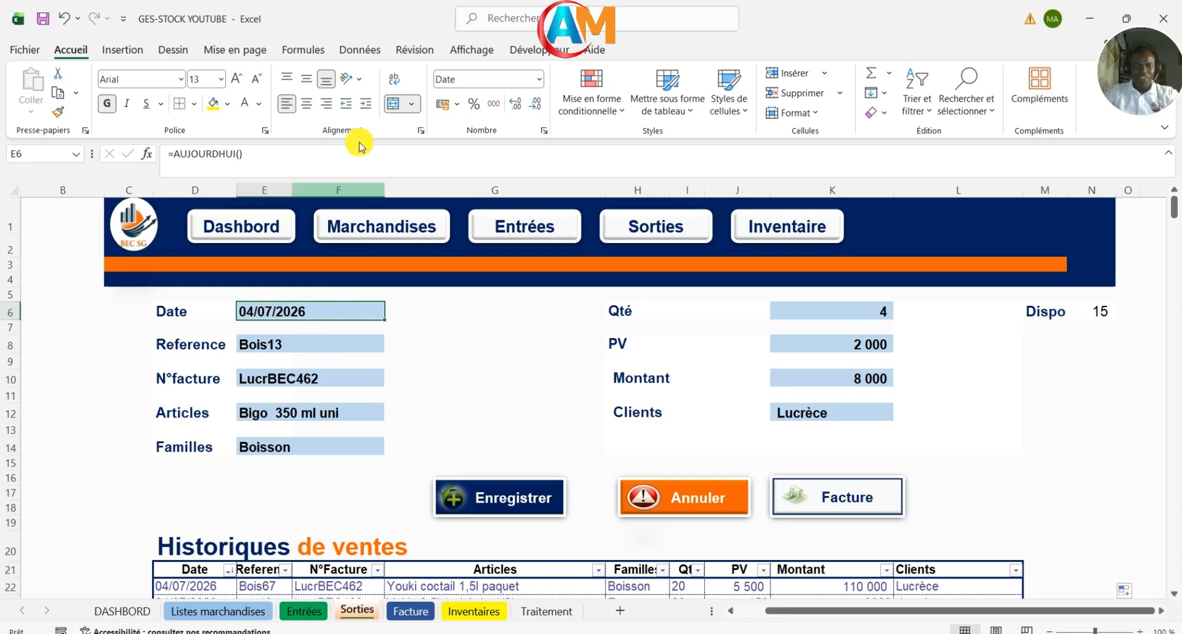
click(521, 56)
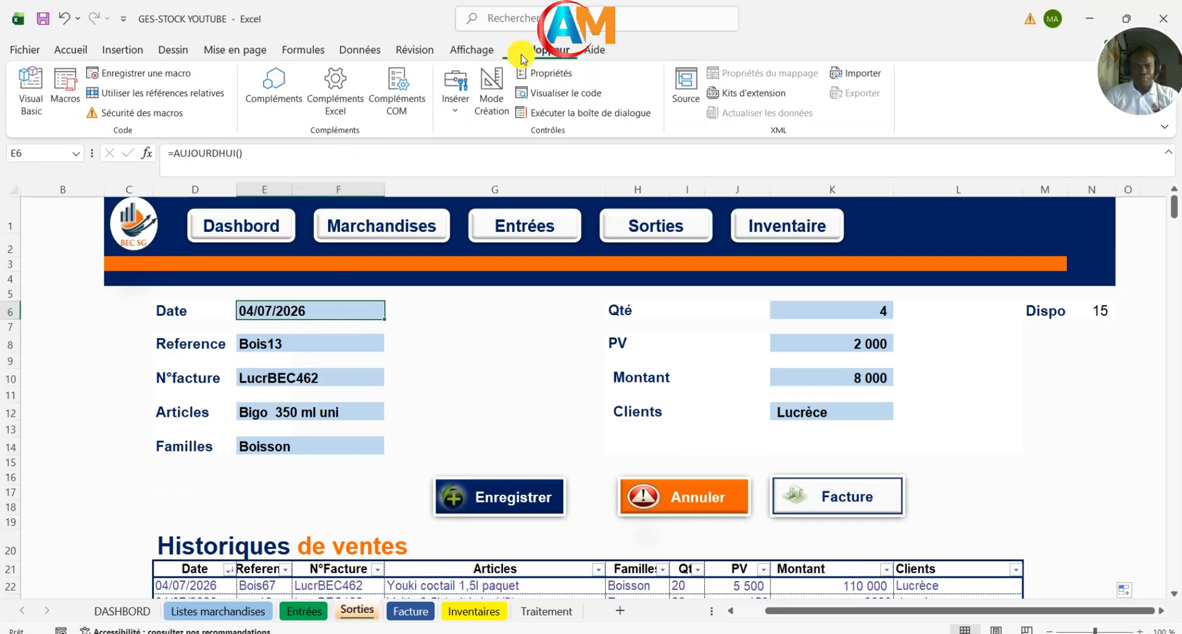
click(136, 78)
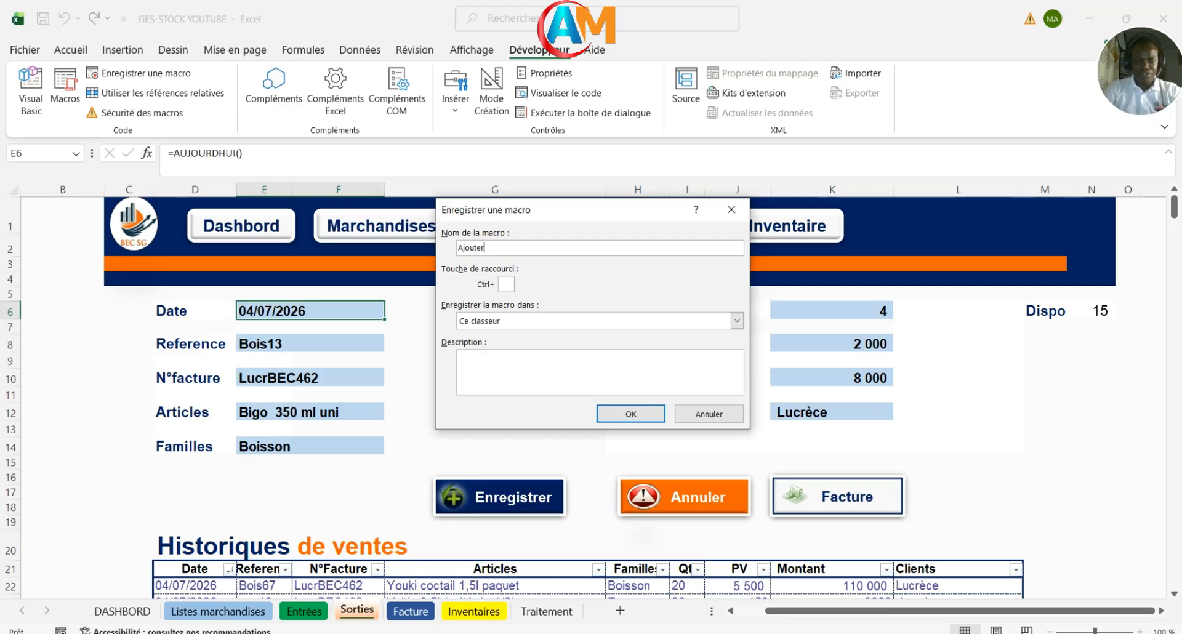
text(ter)
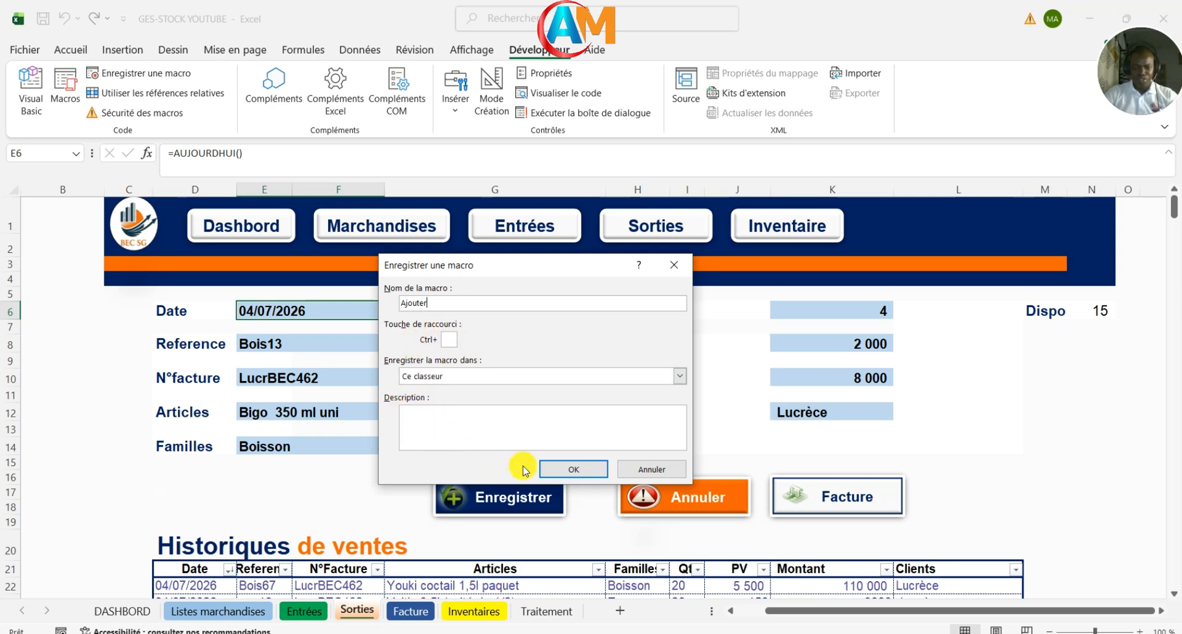
click(568, 472)
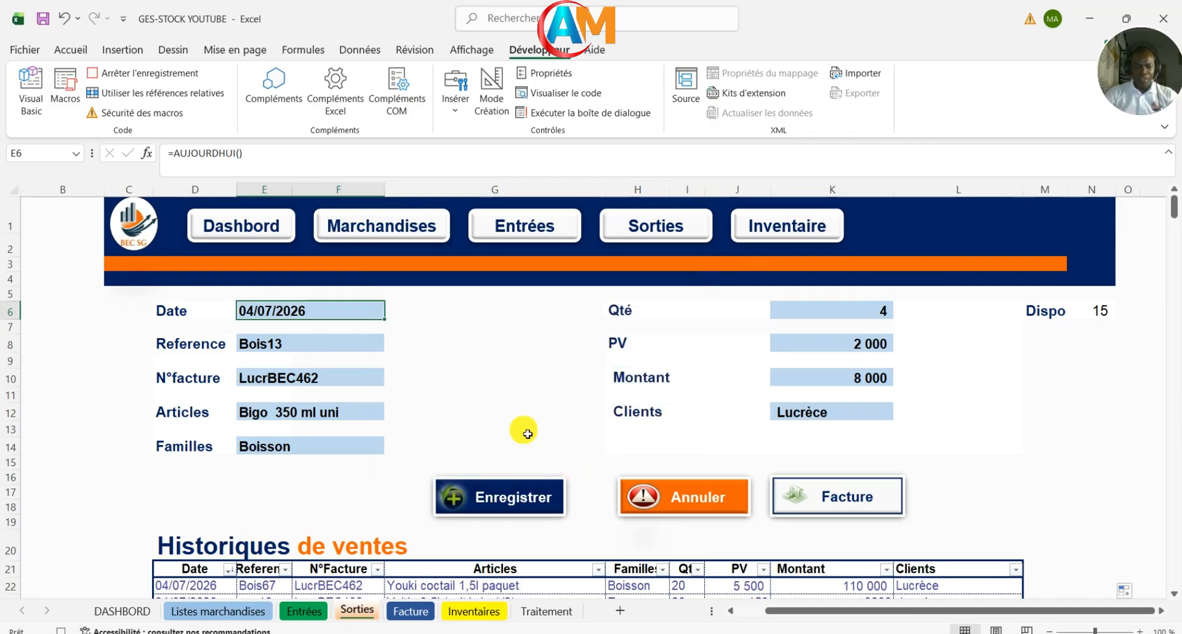
Step: Insert a blank row at row 22, directly under the headers of the Historiques de ventes table
scroll(522, 431, down, 2)
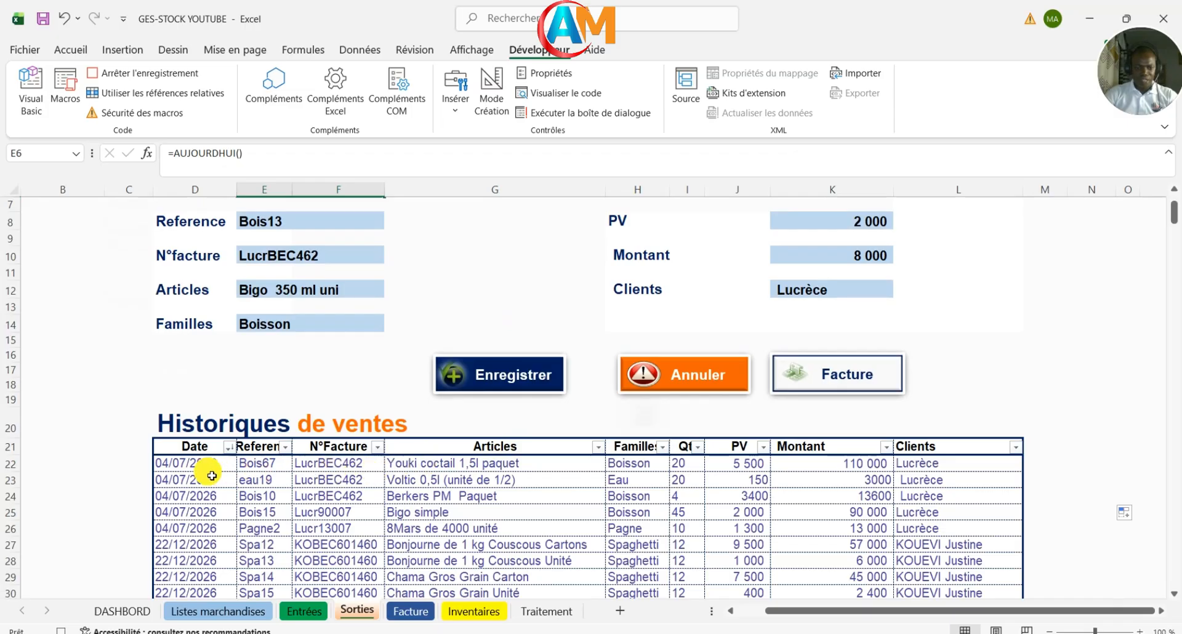
click(71, 50)
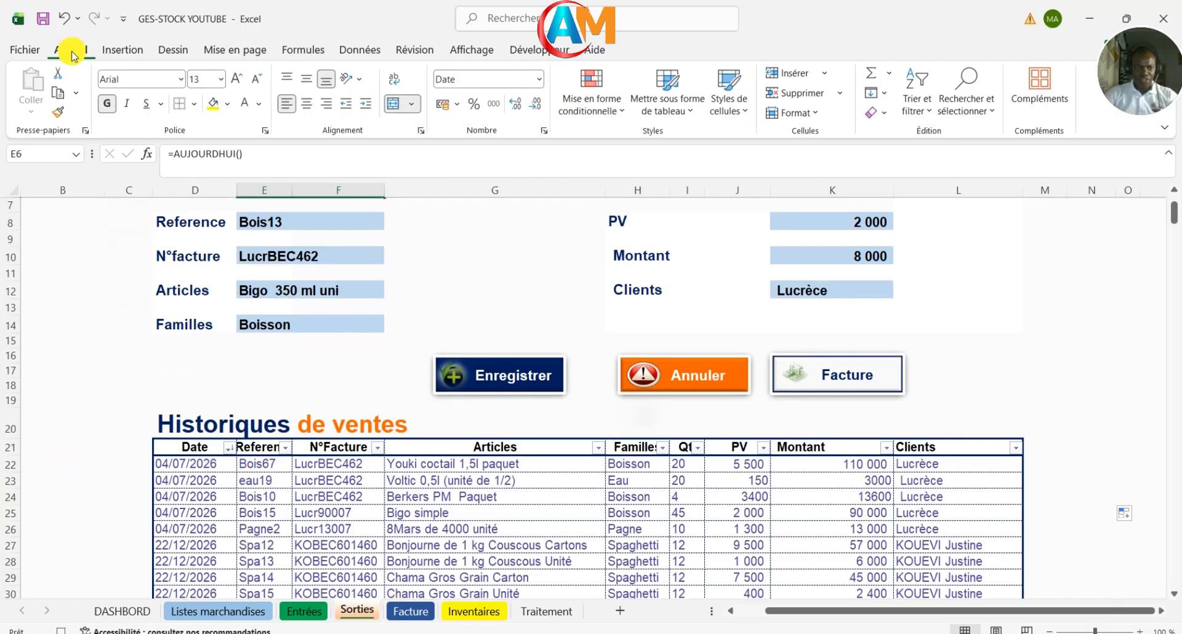
click(11, 465)
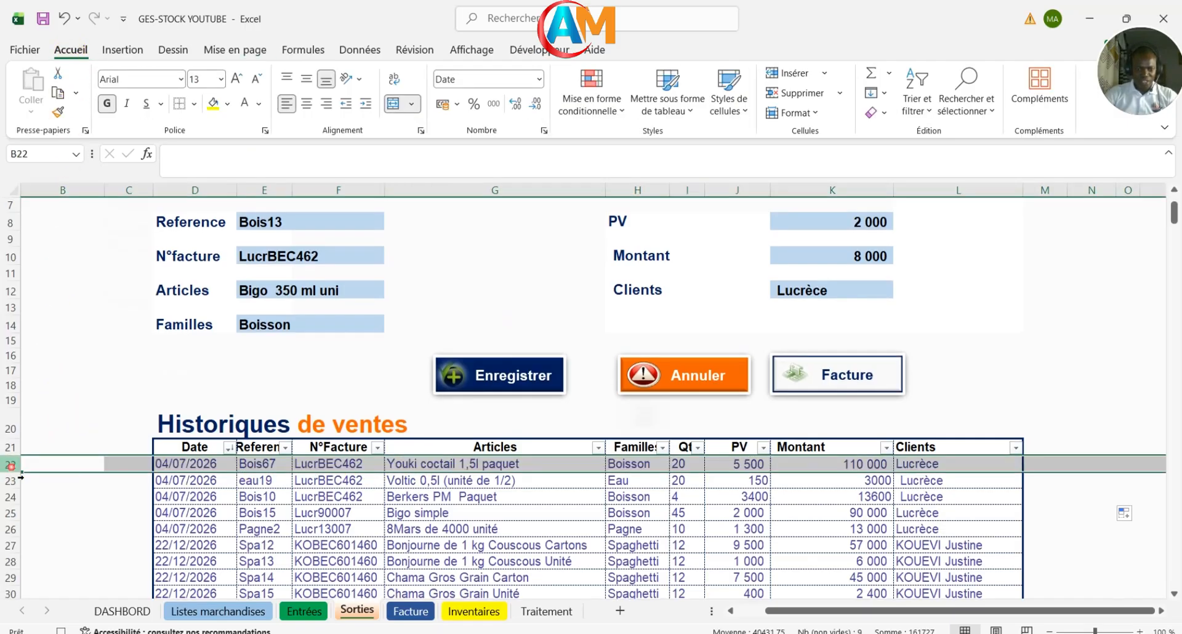
click(809, 76)
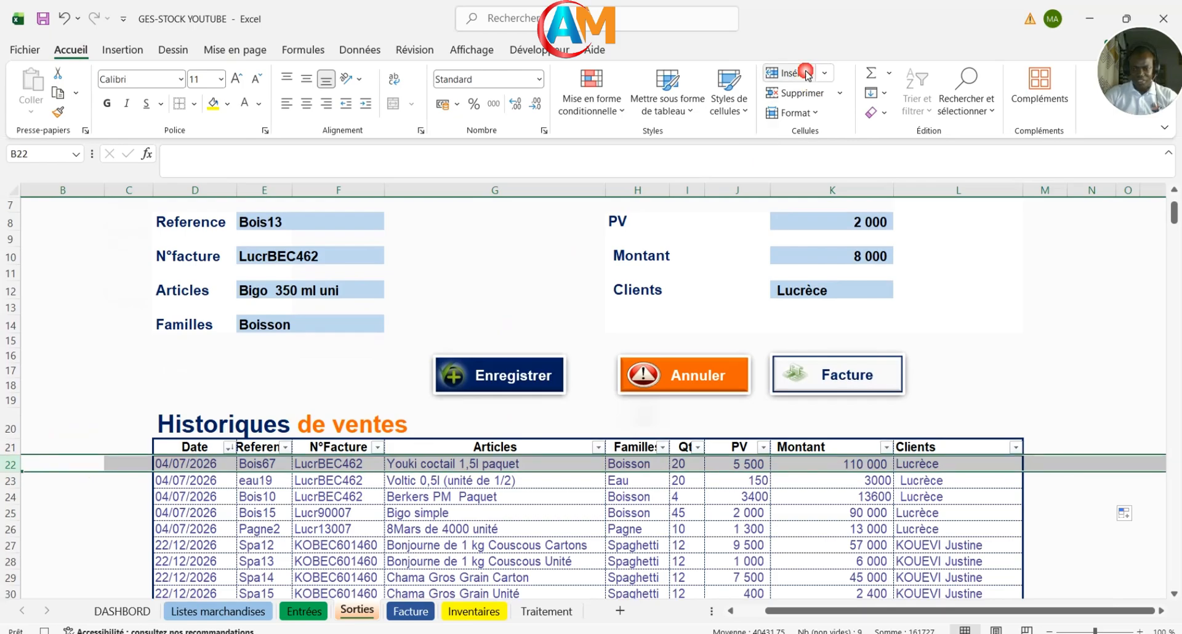
click(533, 342)
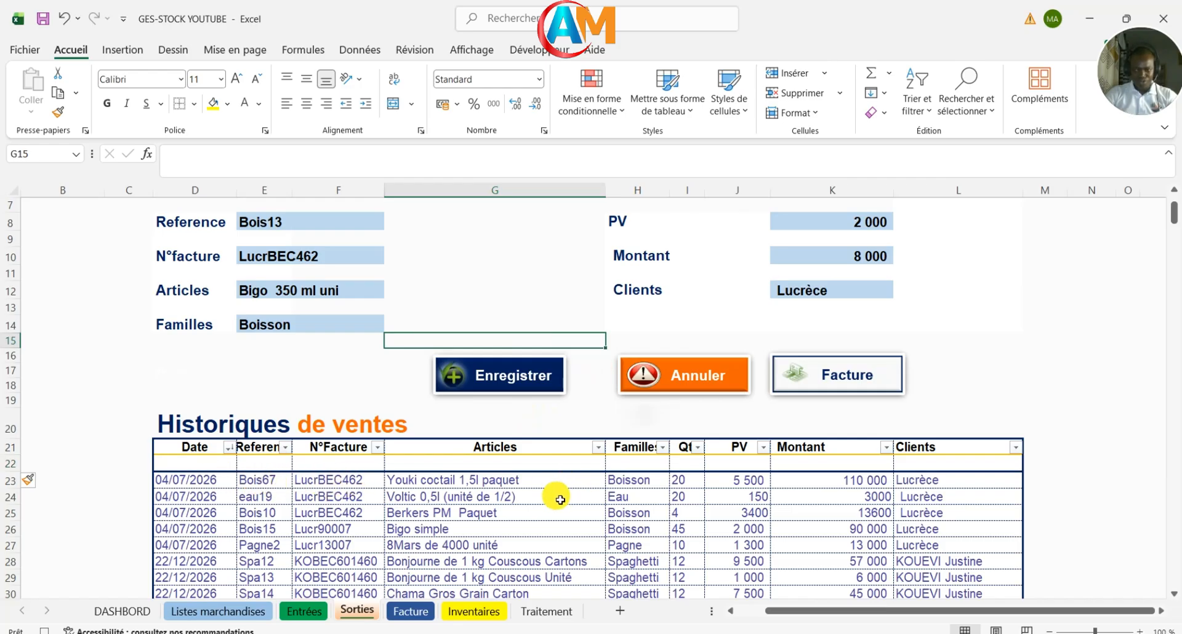
Step: Copy the form's date from E6 and paste it as a value into D22 of the sales history
scroll(267, 243, up, 1)
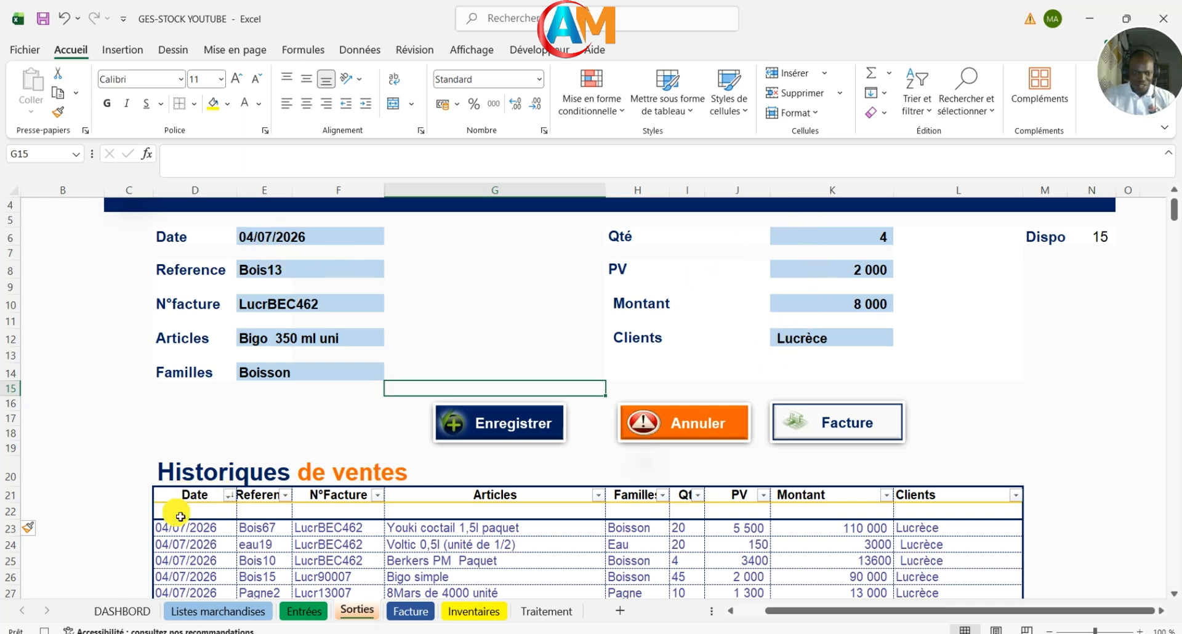
click(694, 419)
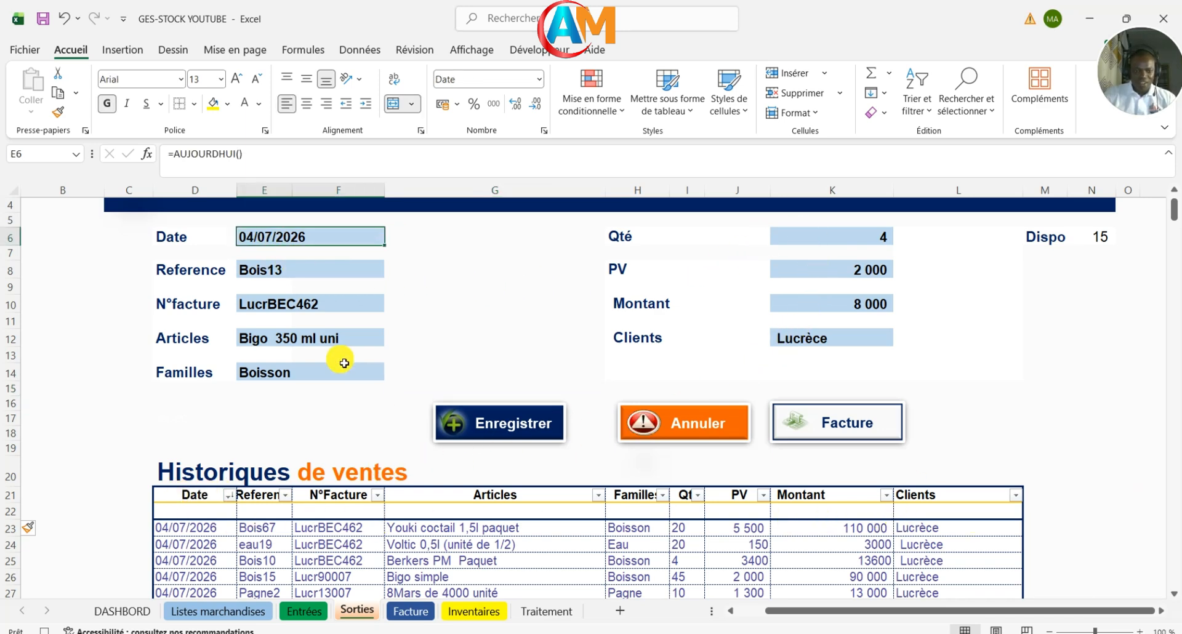
key(ctrl+c)
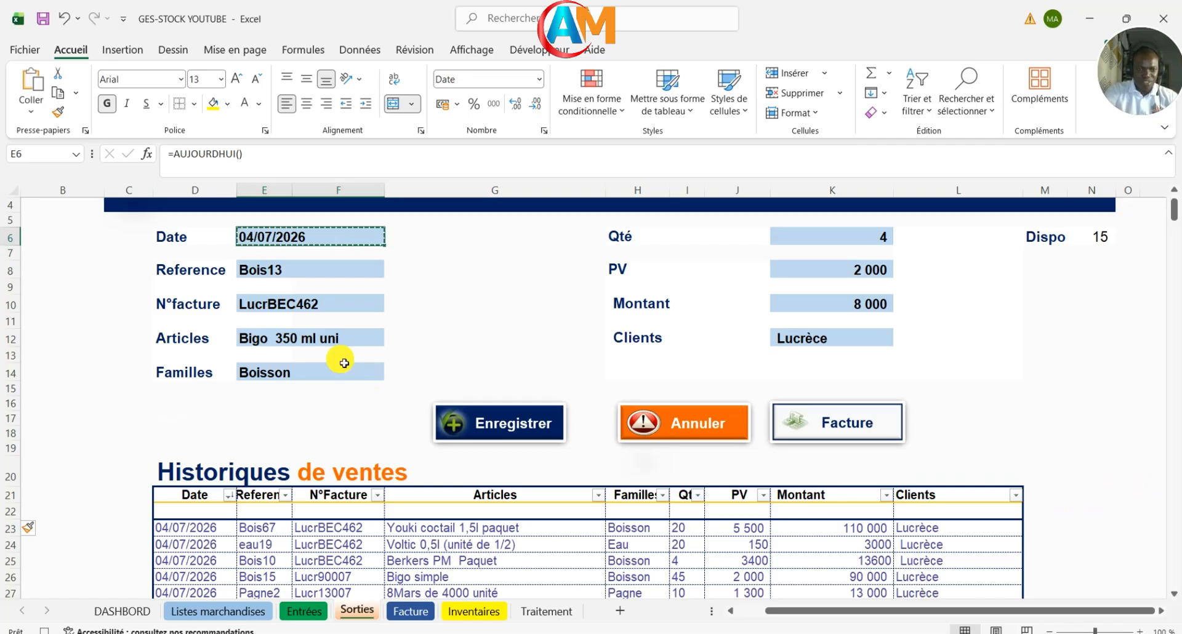
click(183, 515)
click(31, 112)
click(31, 237)
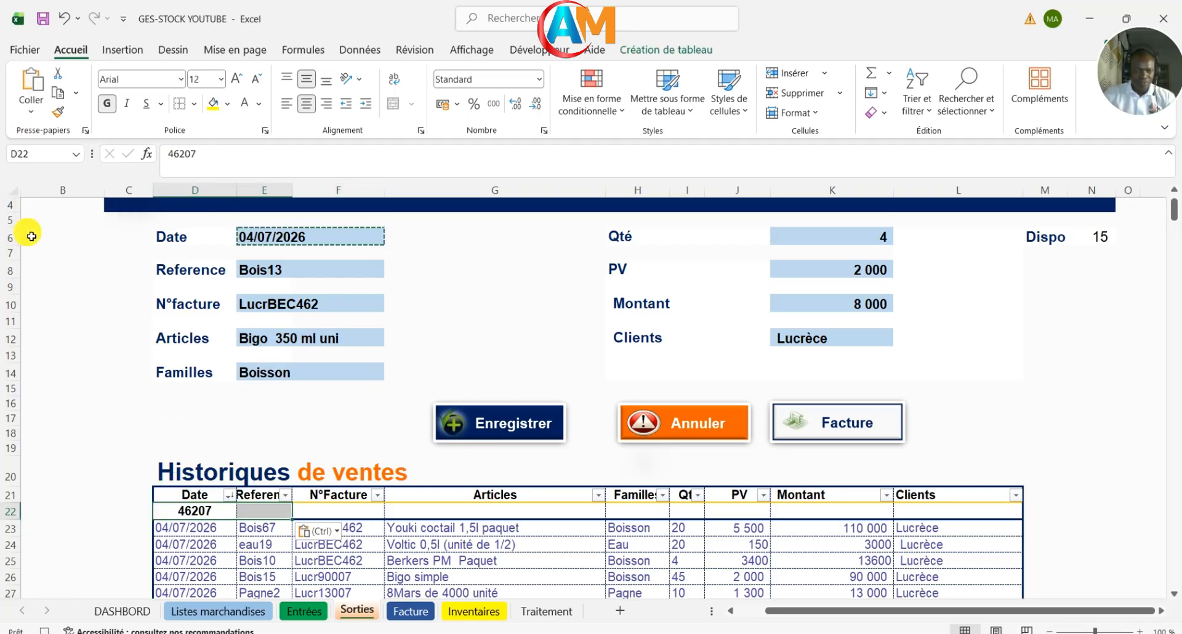
Step: Format the pasted date in D22 of the sales history as a short date
click(540, 79)
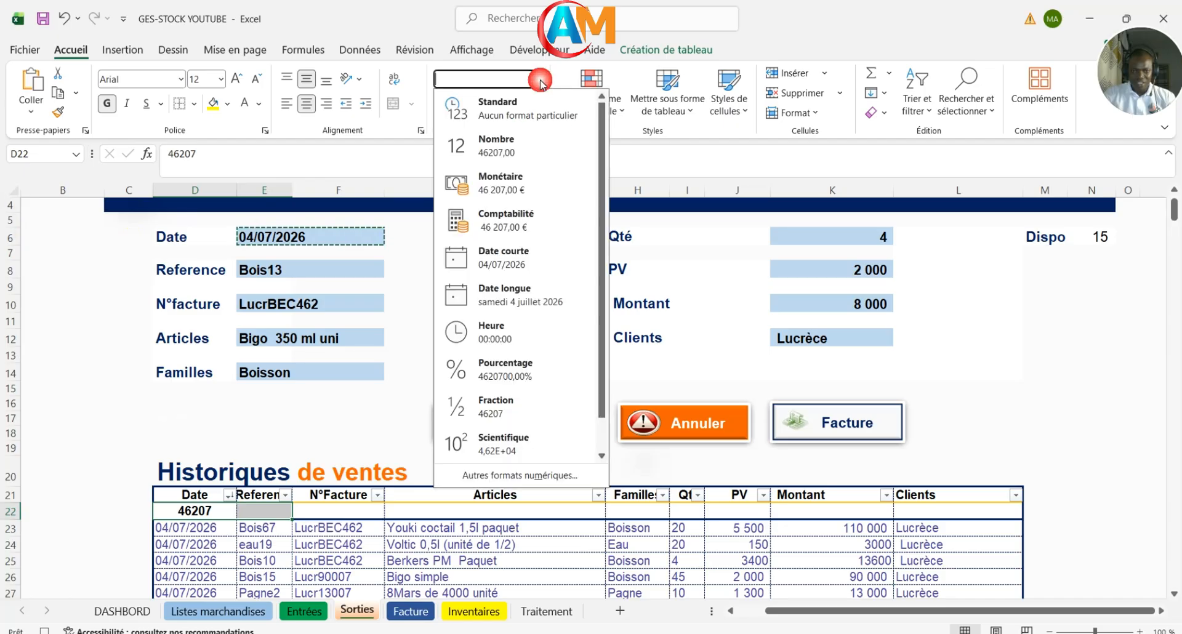
click(498, 263)
click(486, 254)
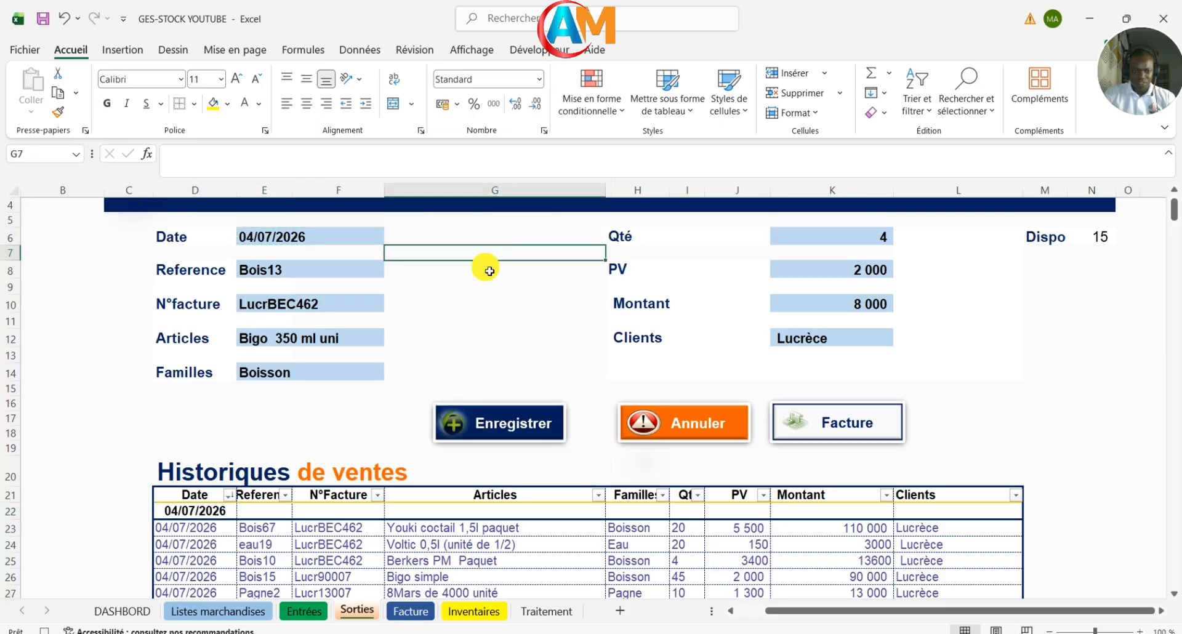
Step: Copy the form's Reference (E8) and N°facture (E10) and paste them as values into E22 and F22 of the sales history
click(256, 279)
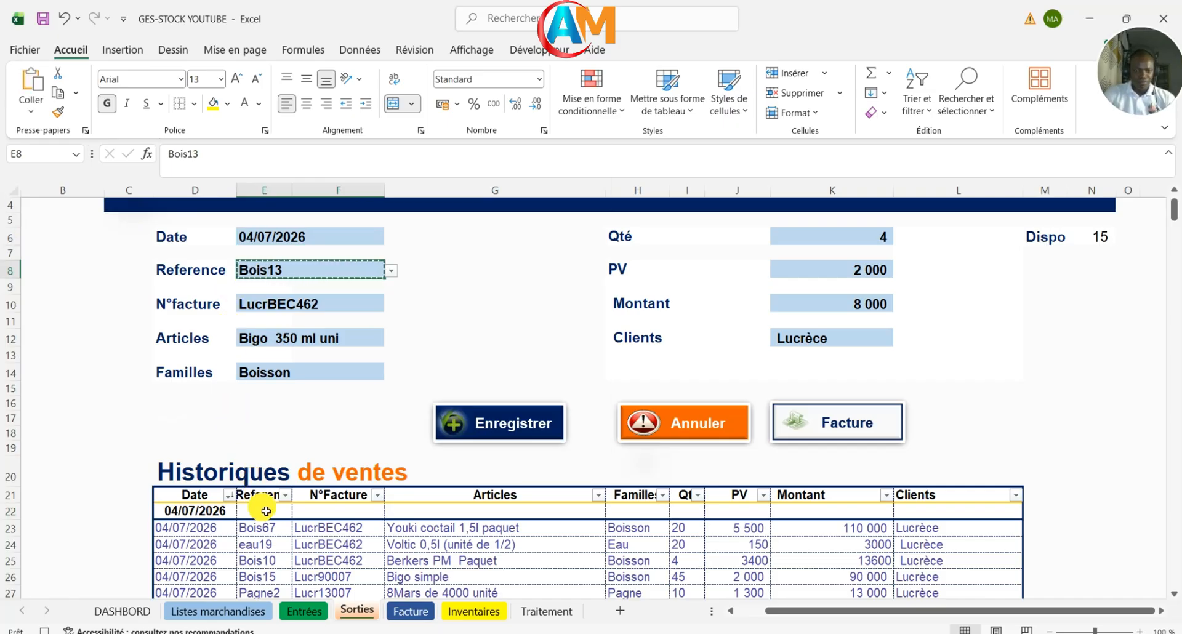
click(259, 511)
click(31, 111)
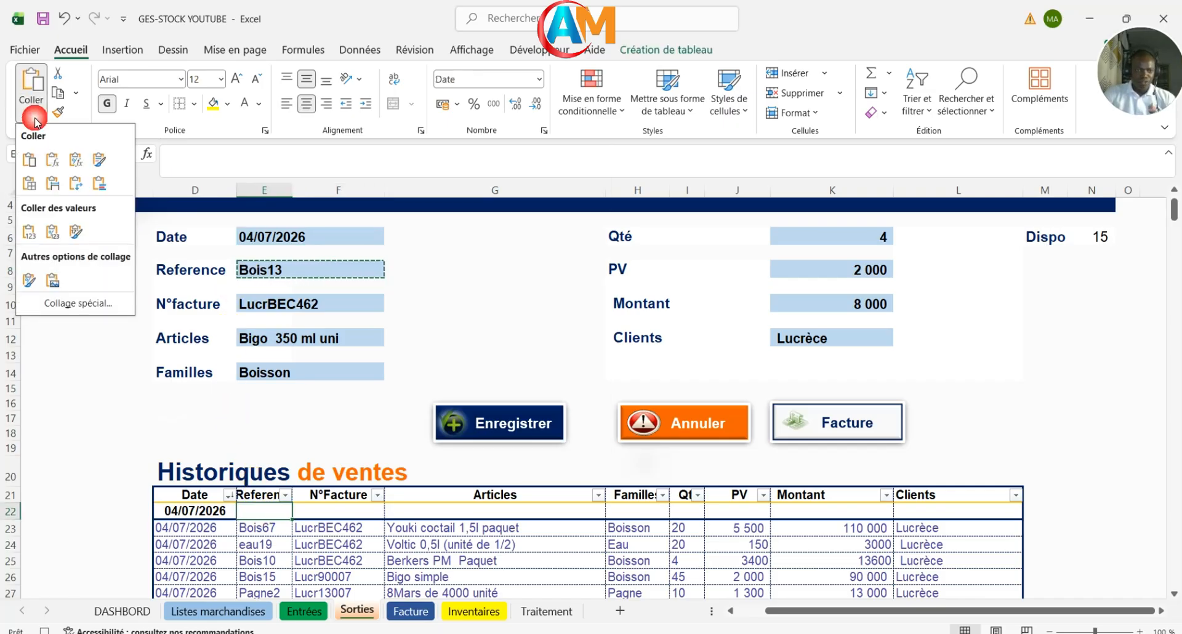
click(28, 232)
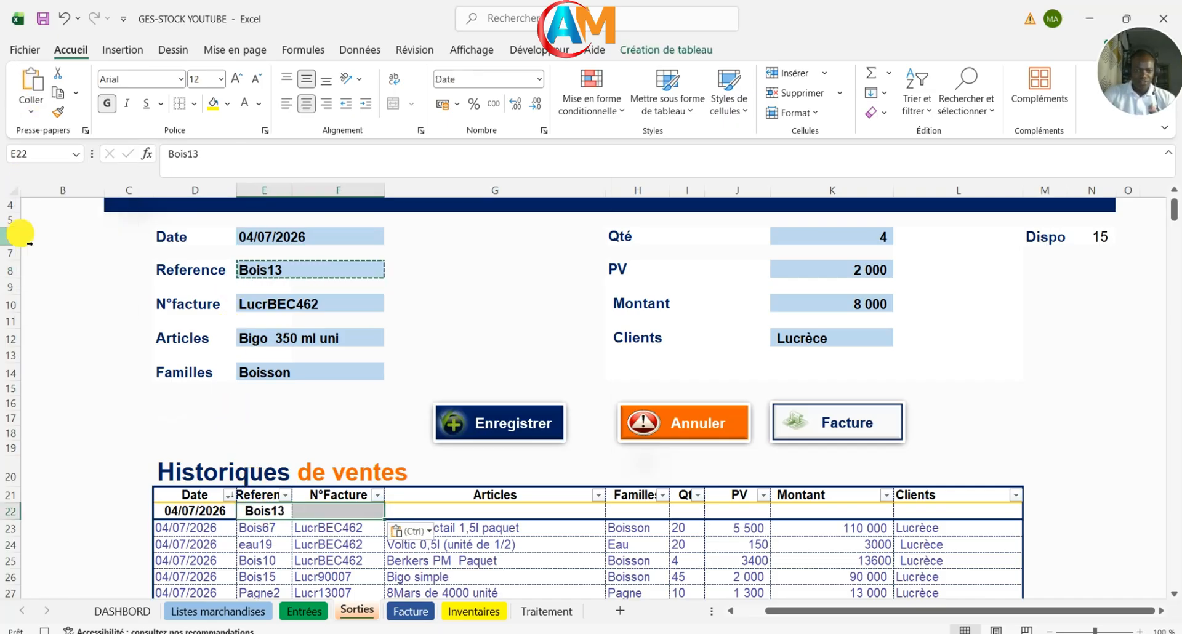
click(271, 312)
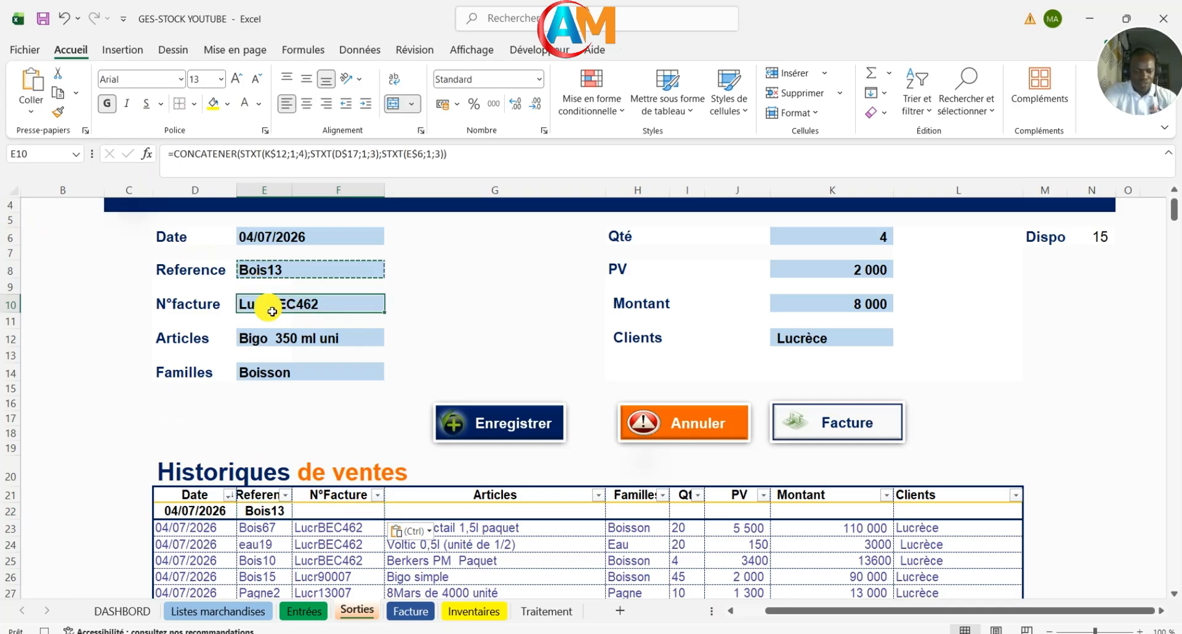
click(338, 511)
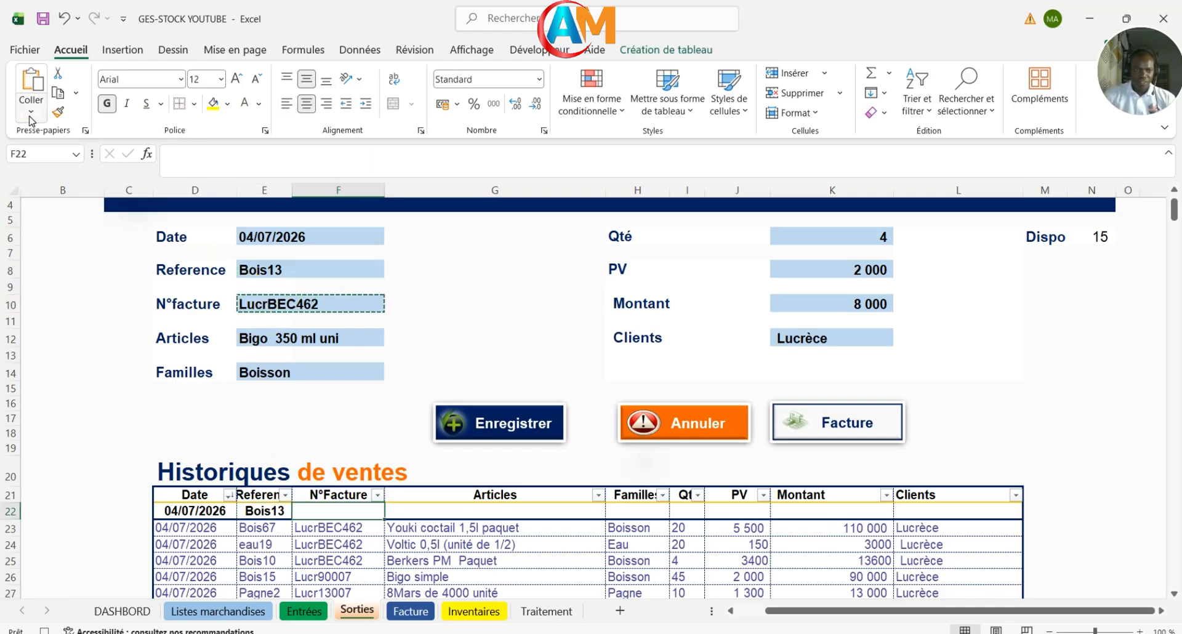
click(31, 111)
click(29, 232)
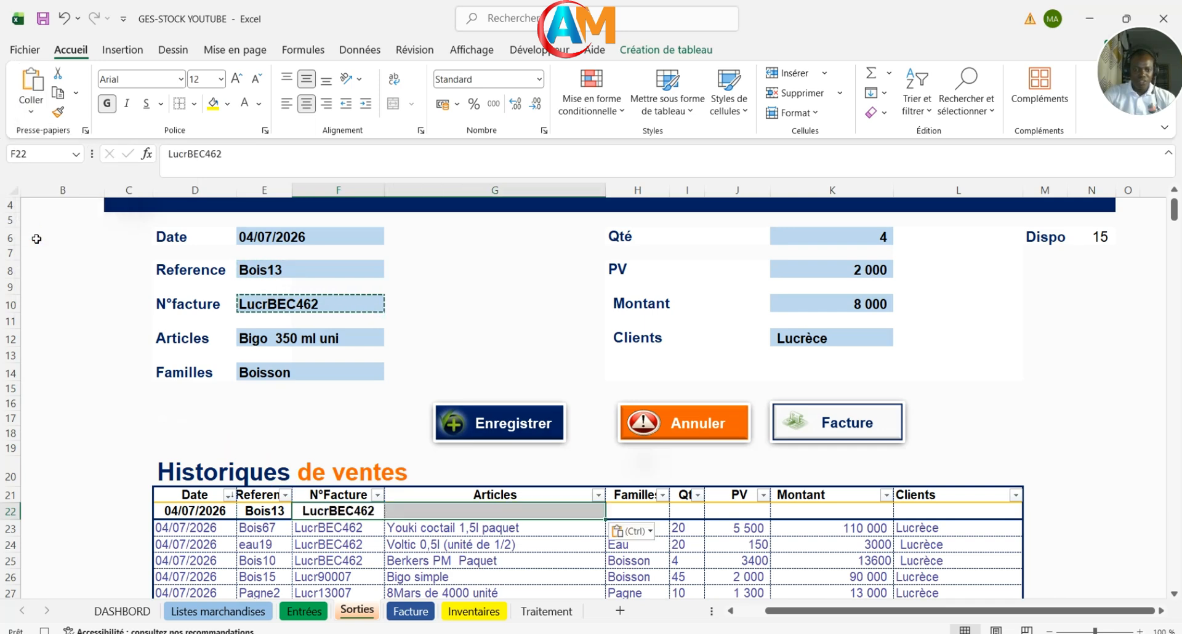
Step: Copy the form's article name from E12 and paste it as a value into G22, under Articles
click(279, 346)
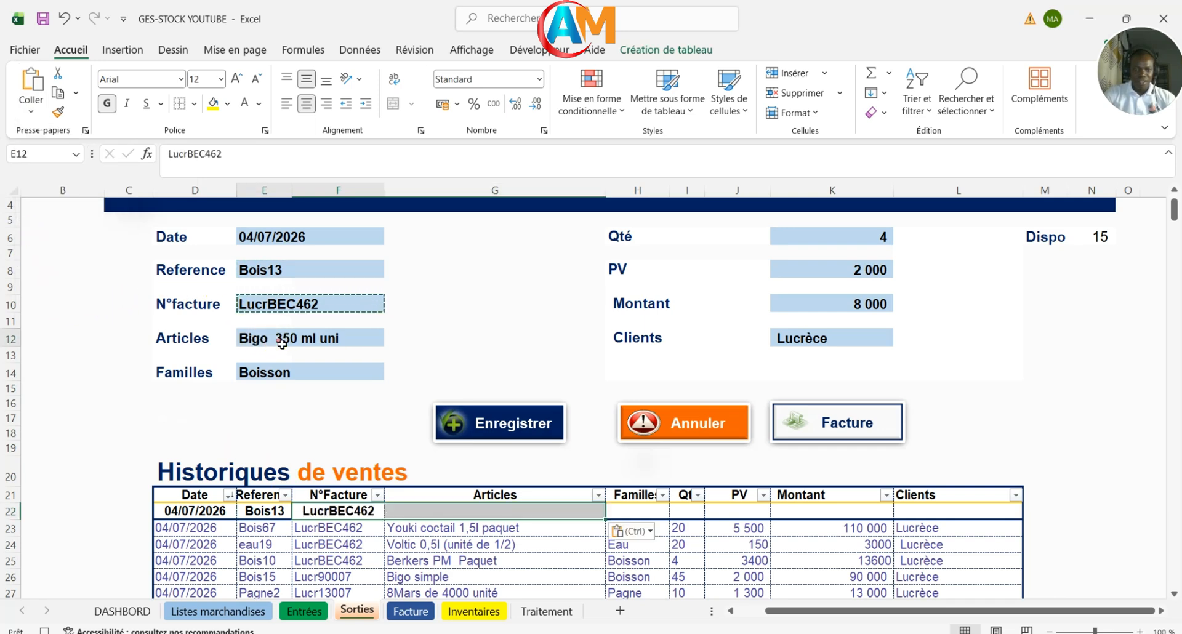
key(ctrl+c)
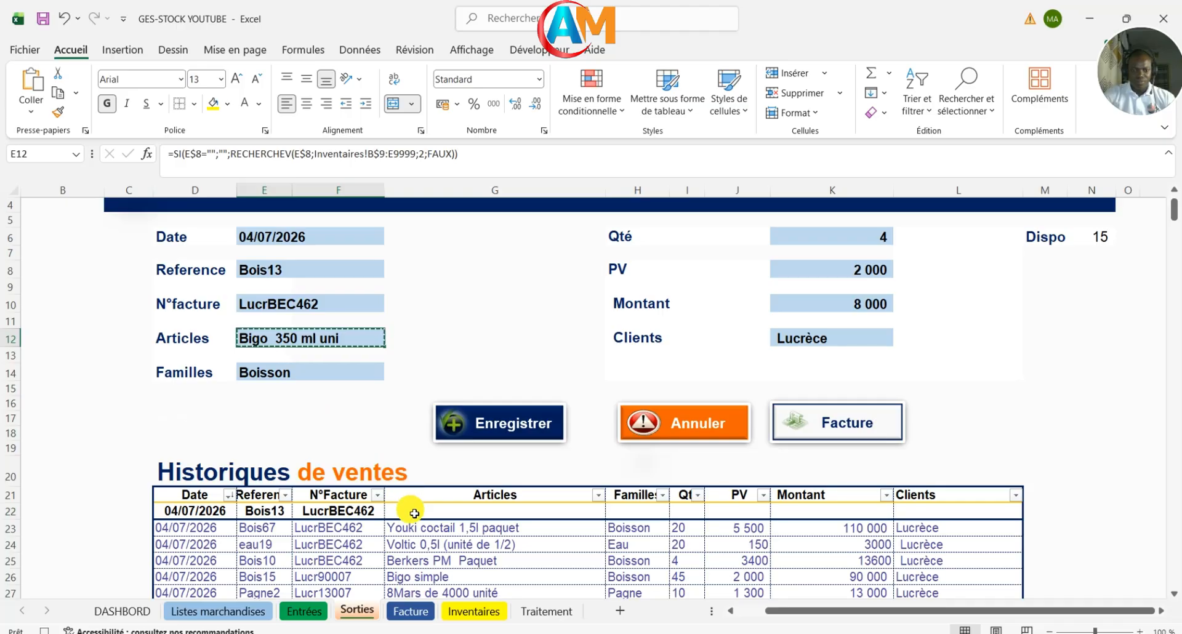
click(414, 513)
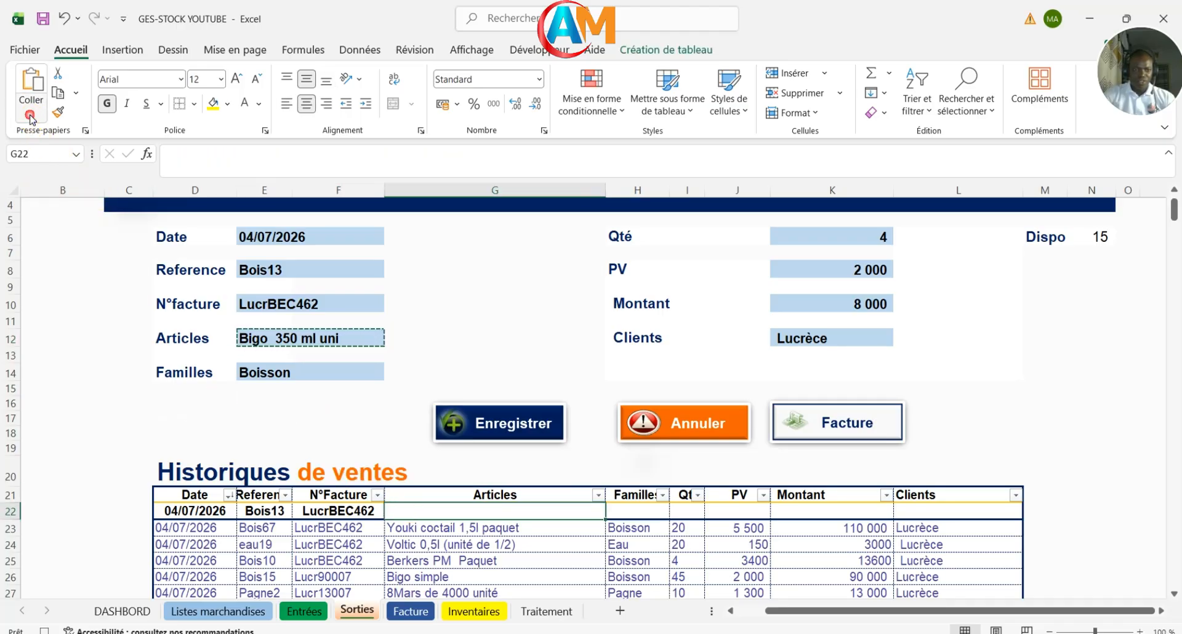
click(31, 112)
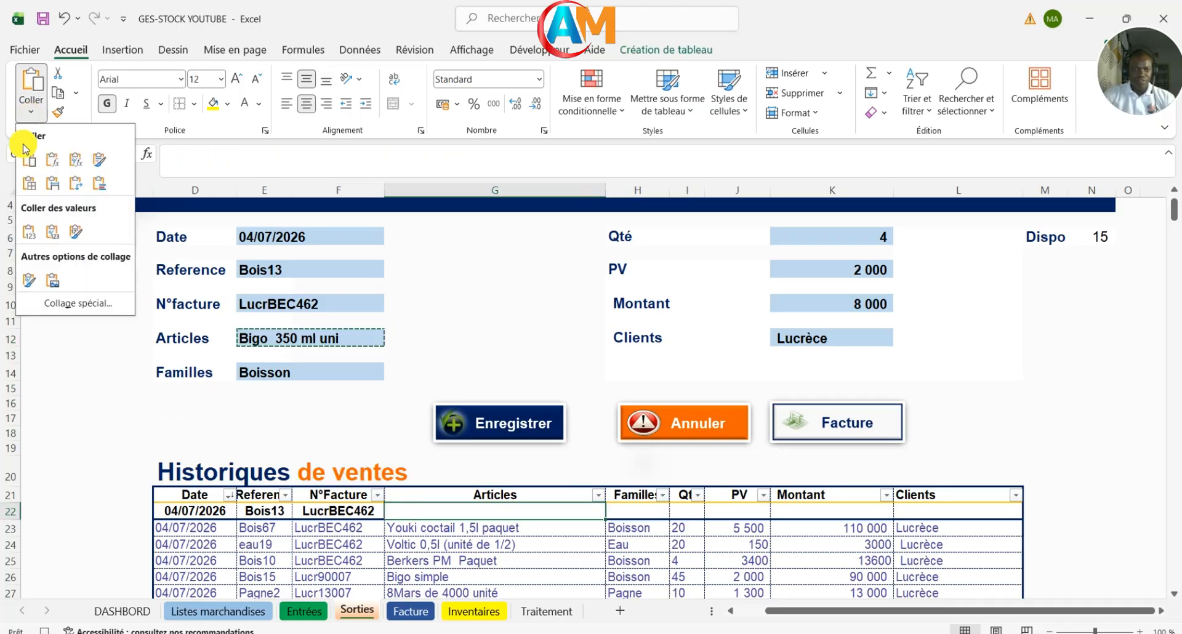
click(28, 231)
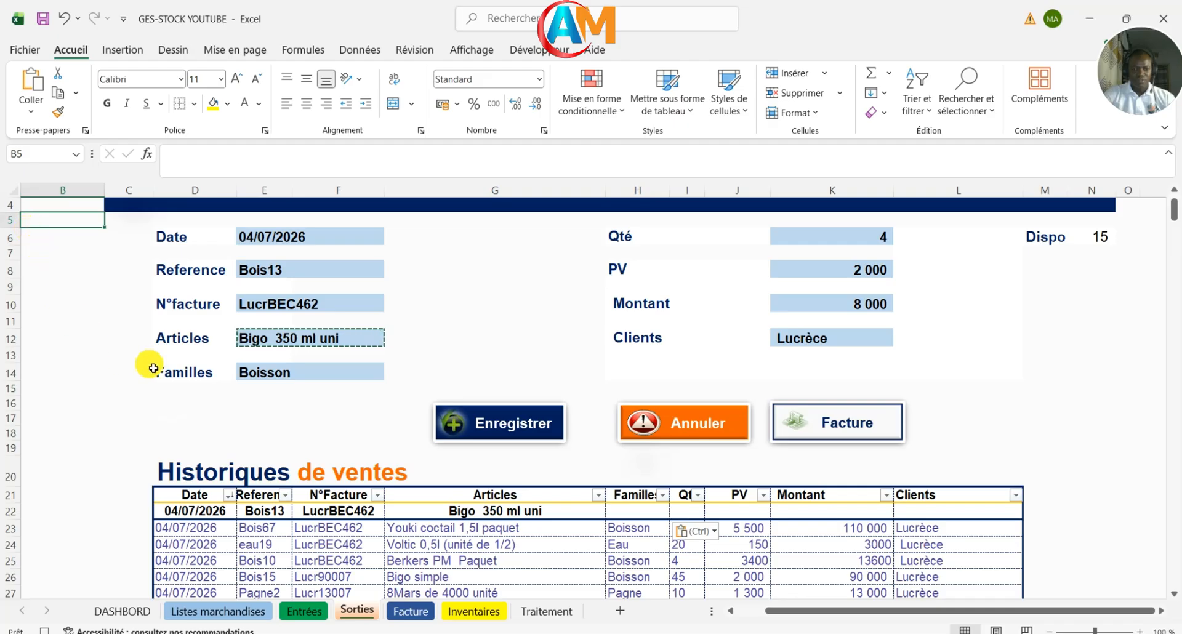
Step: Copy the form's product family from E14 and paste it as a value into H22, under Familles
click(280, 374)
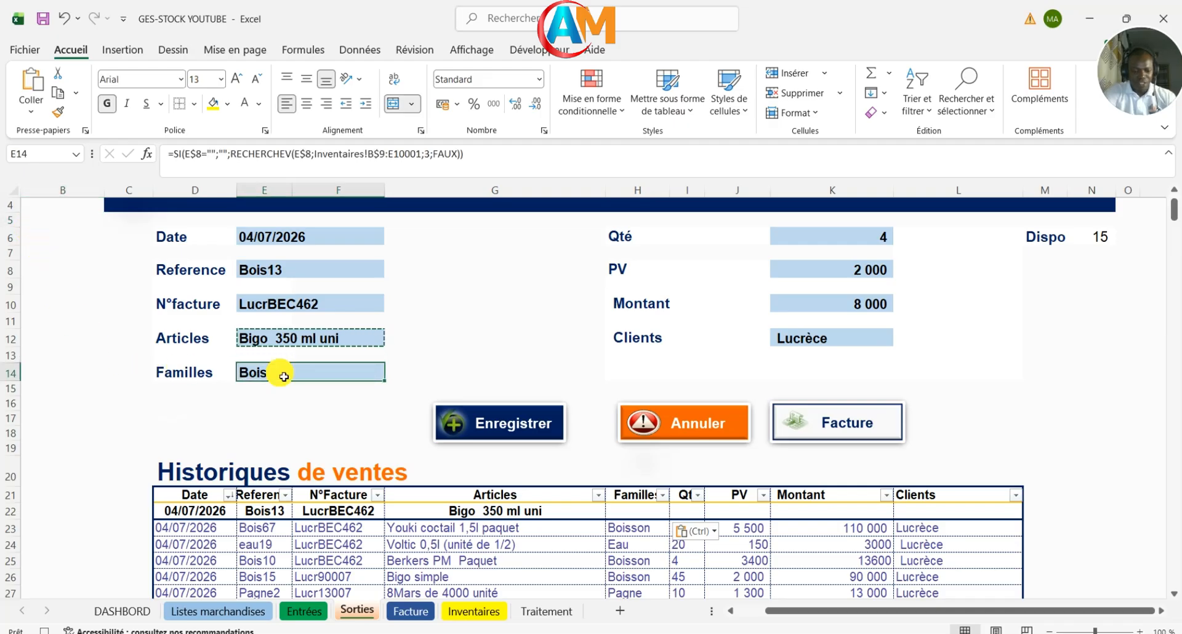
key(ctrl+c)
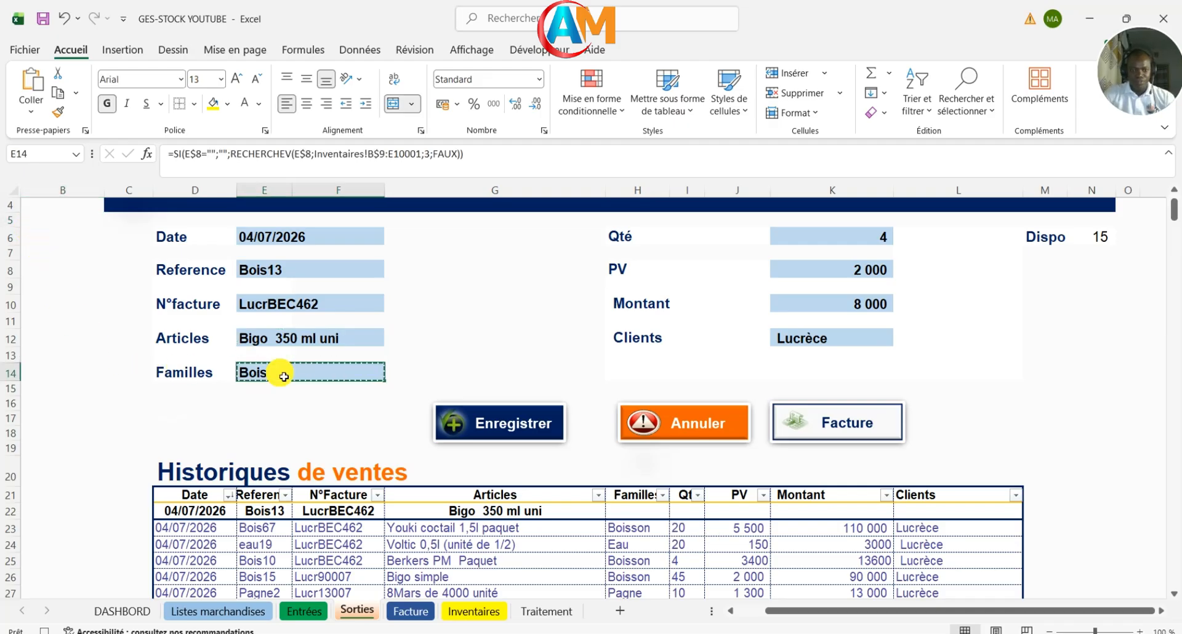
click(636, 511)
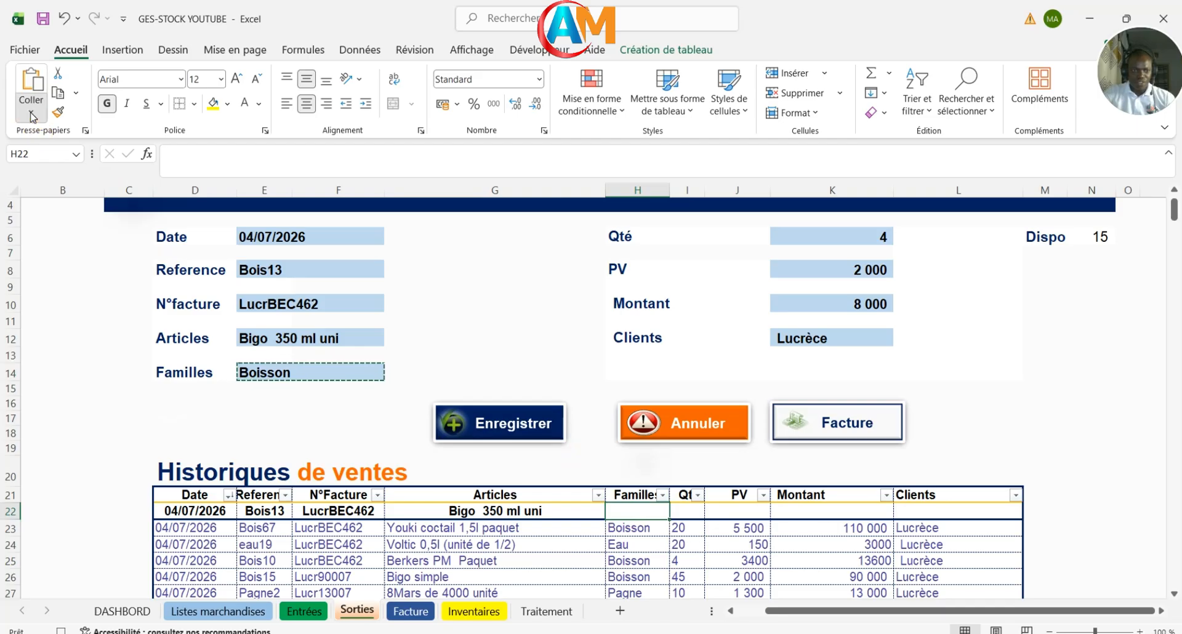
click(32, 116)
click(28, 233)
Step: Copy the form's quantity from K6 and paste it as a value into I22 of the sales history
click(862, 237)
key(ctrl+c)
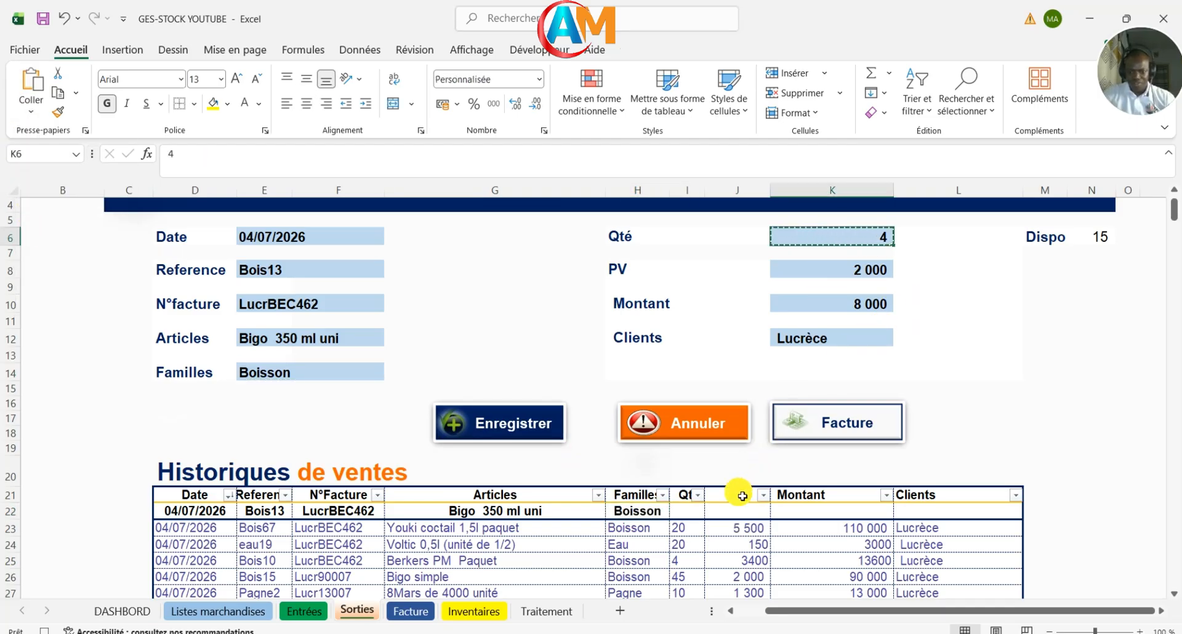
click(691, 516)
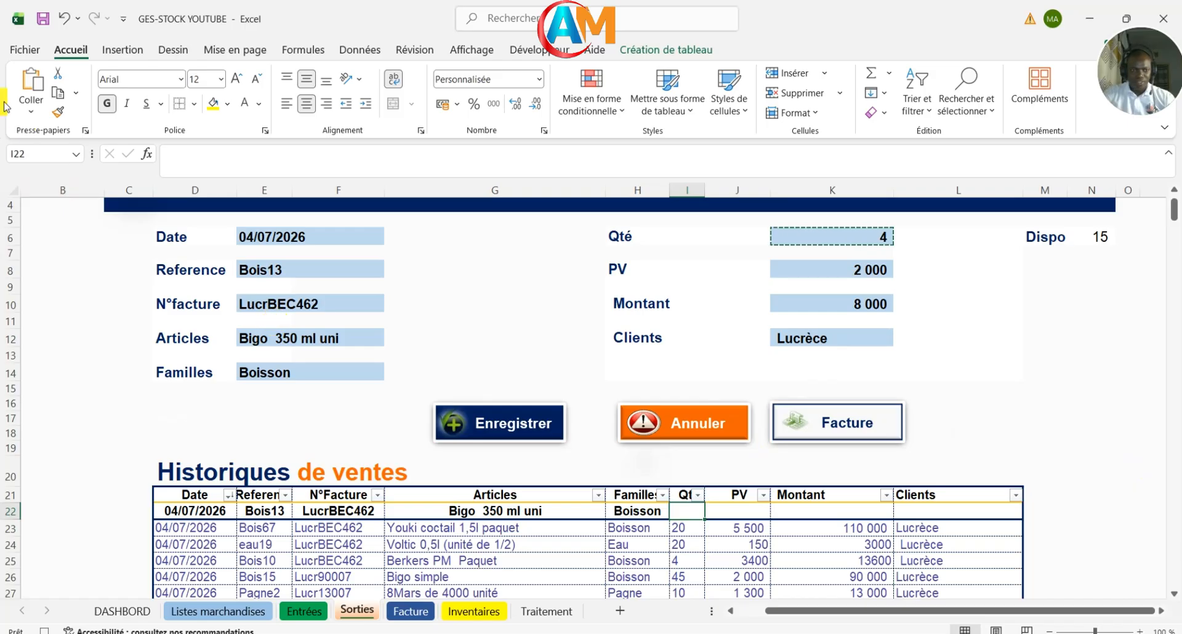
click(30, 114)
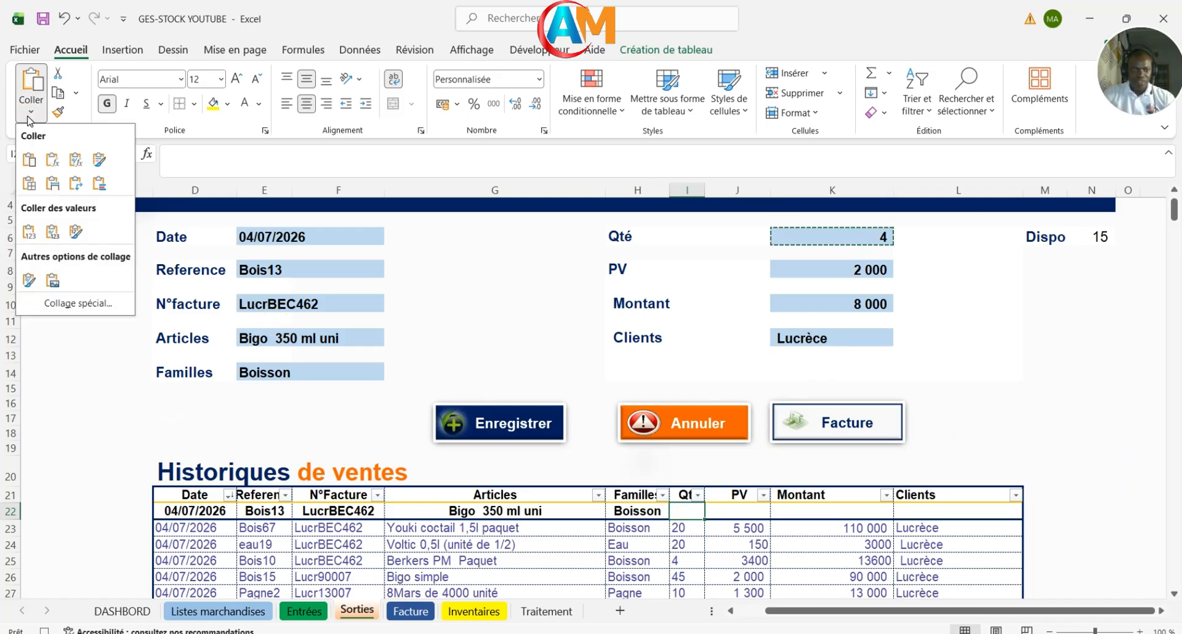
click(29, 231)
Step: Copy the form's PV from K8 and paste it as a value into J22, under PV
click(803, 271)
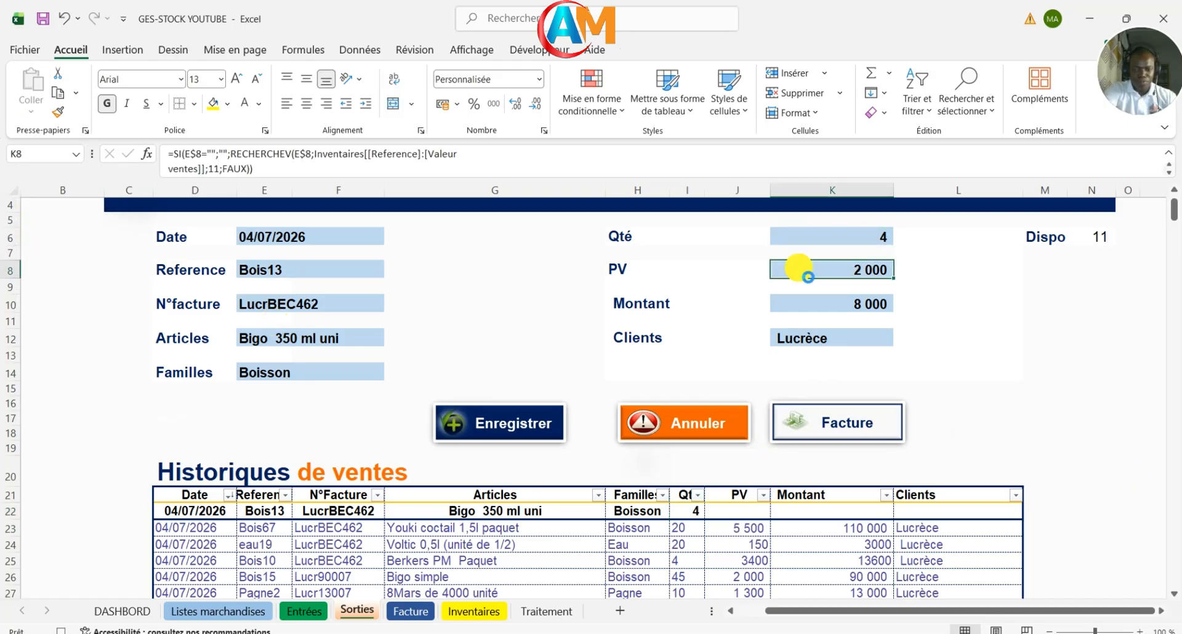
key(ctrl+c)
click(737, 511)
click(29, 113)
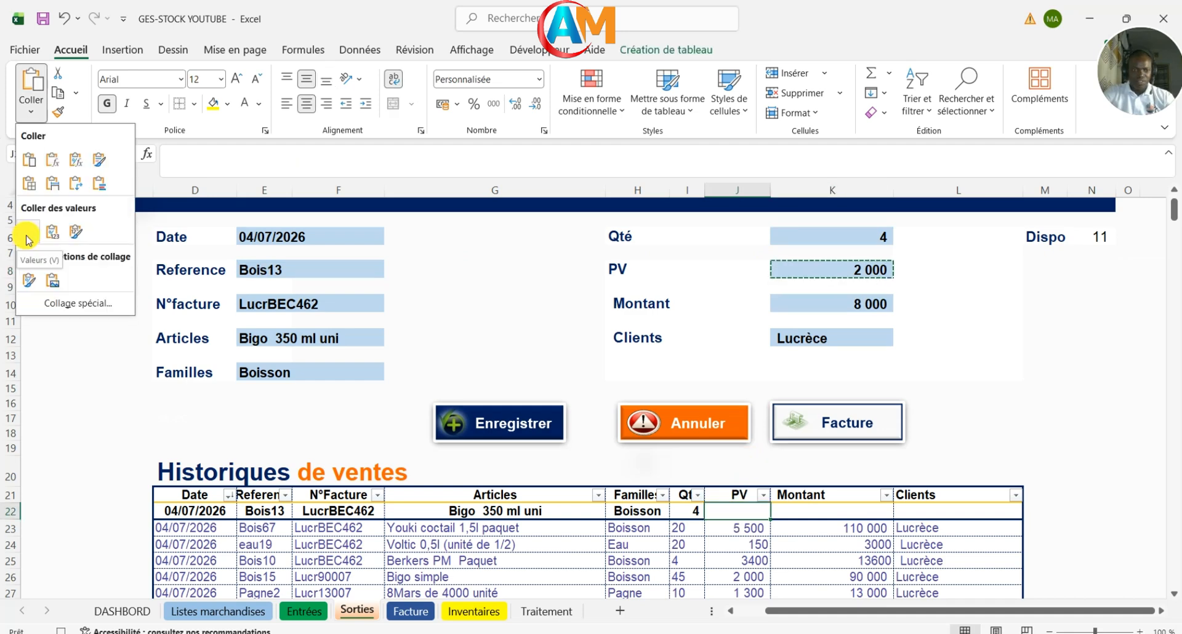
click(28, 234)
Step: Copy the form's Montant from K10 and paste it as a value into K22 of the sales history
click(844, 309)
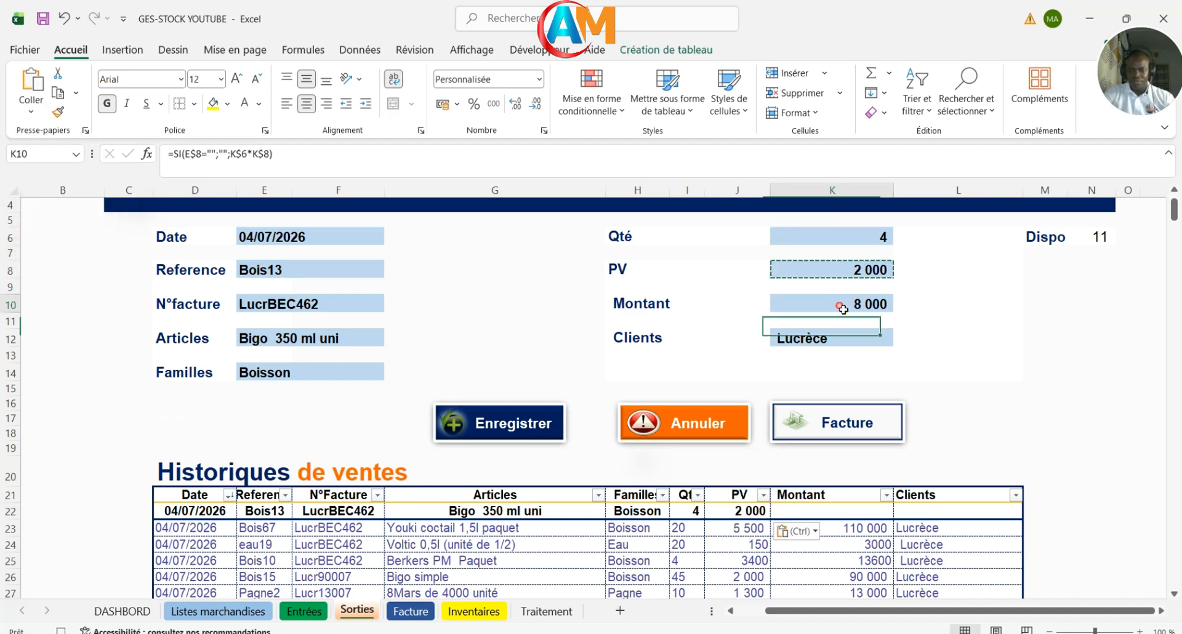
key(Escape)
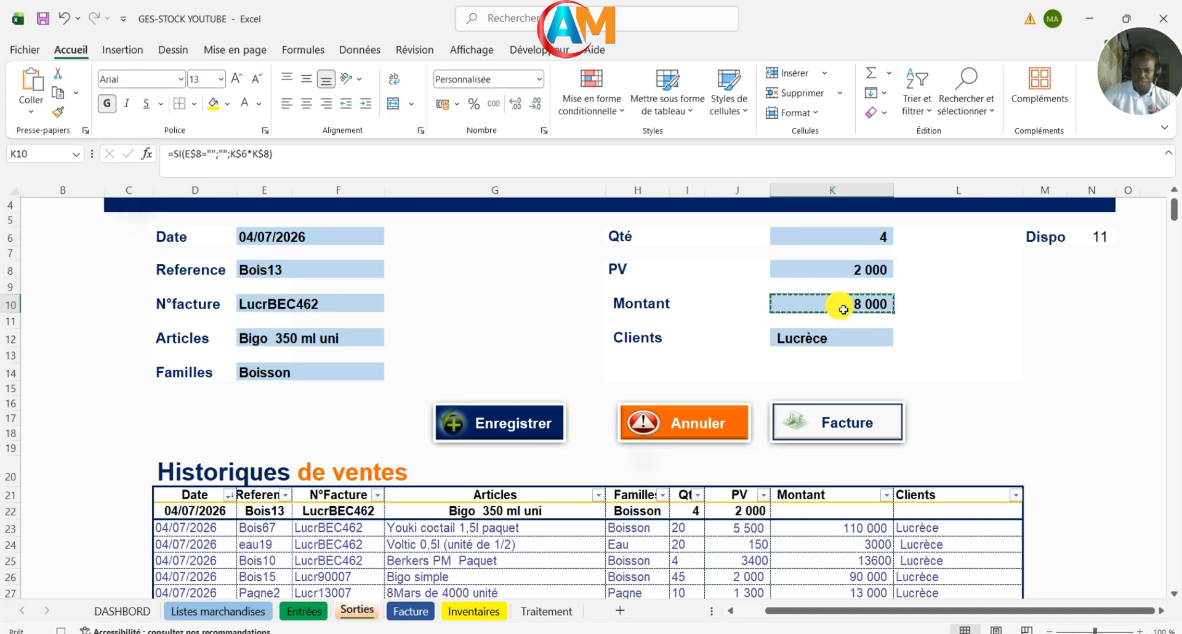
click(821, 510)
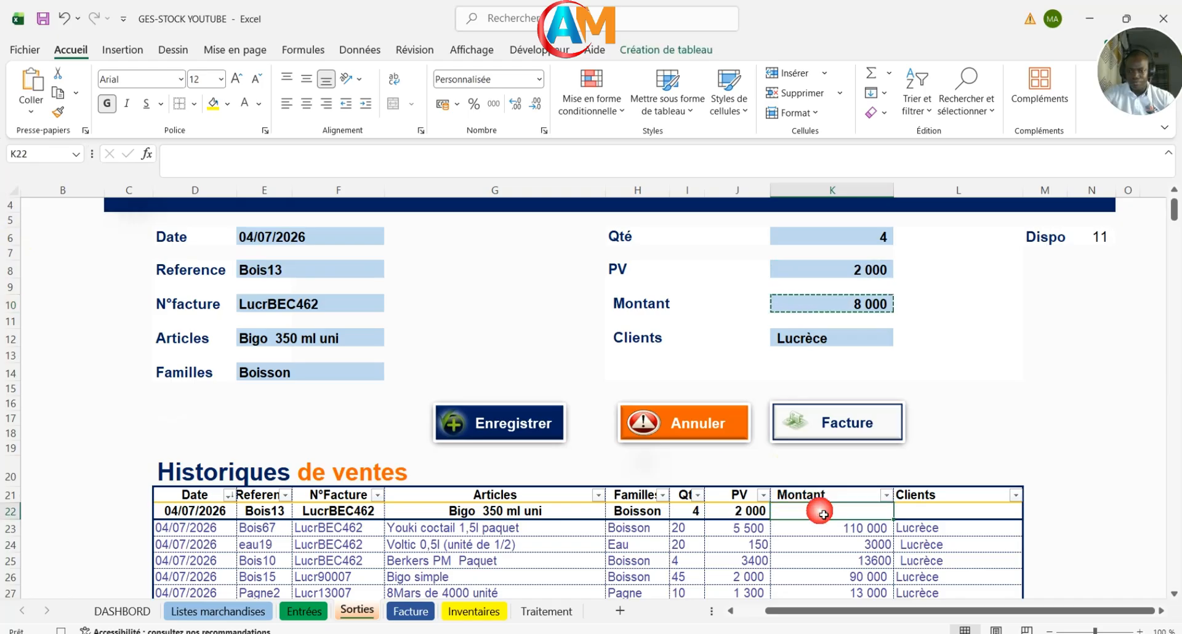
click(31, 111)
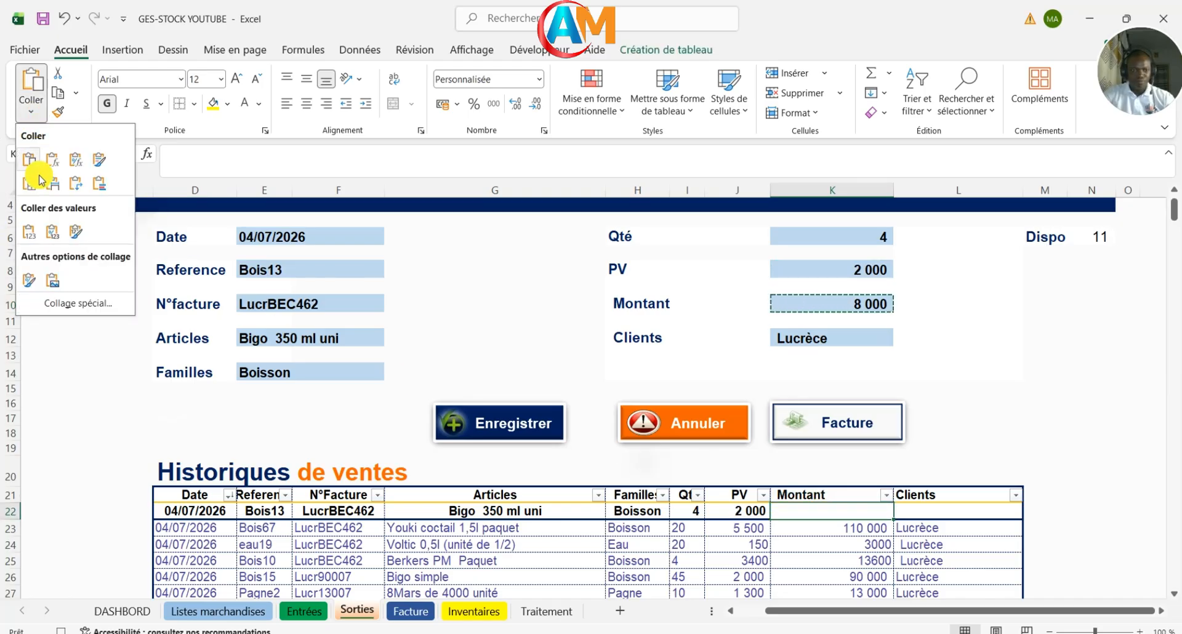
click(30, 233)
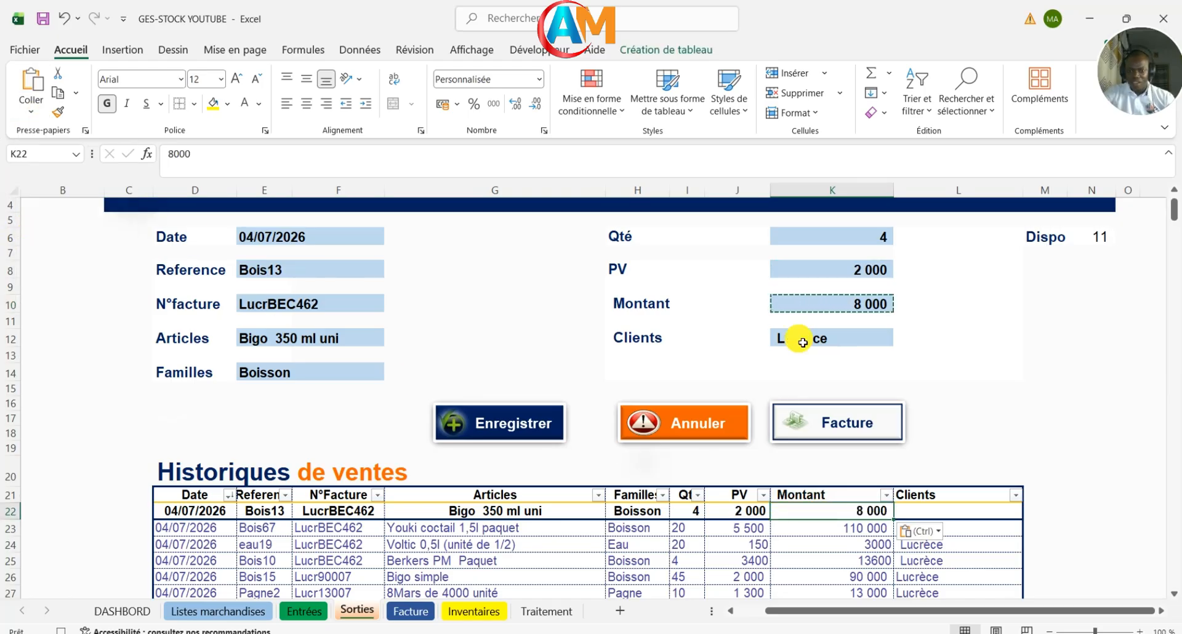
Step: Copy the form's client name from K12 and paste it as a value into L22, under Clients
click(802, 341)
click(803, 342)
key(ctrl+c)
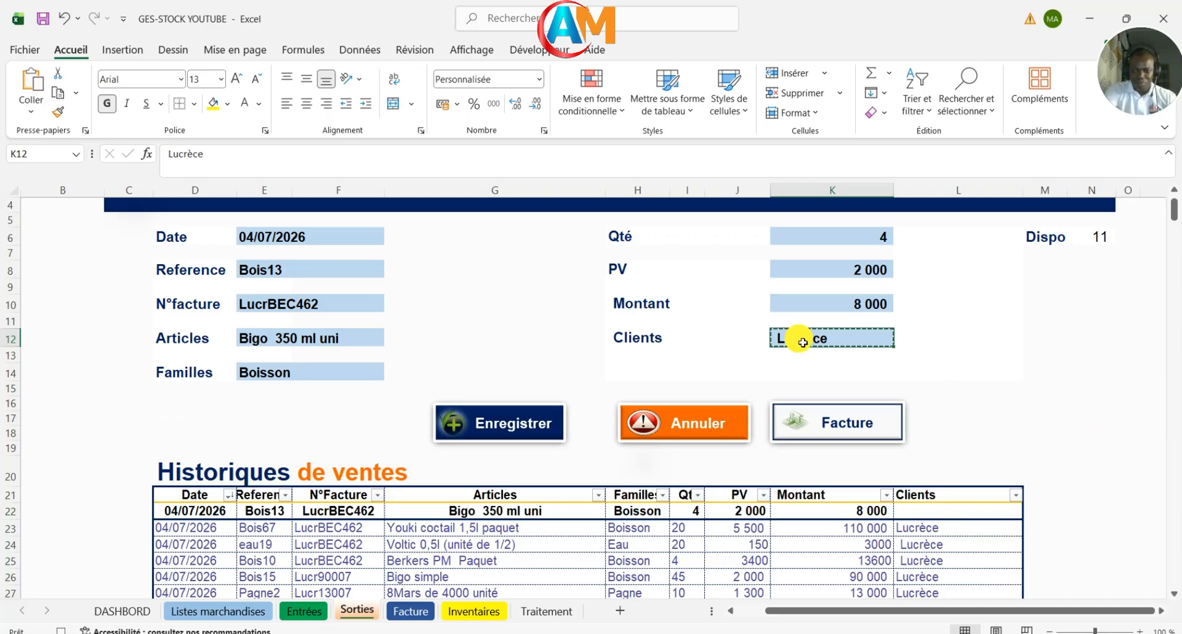
click(958, 512)
click(31, 112)
click(28, 239)
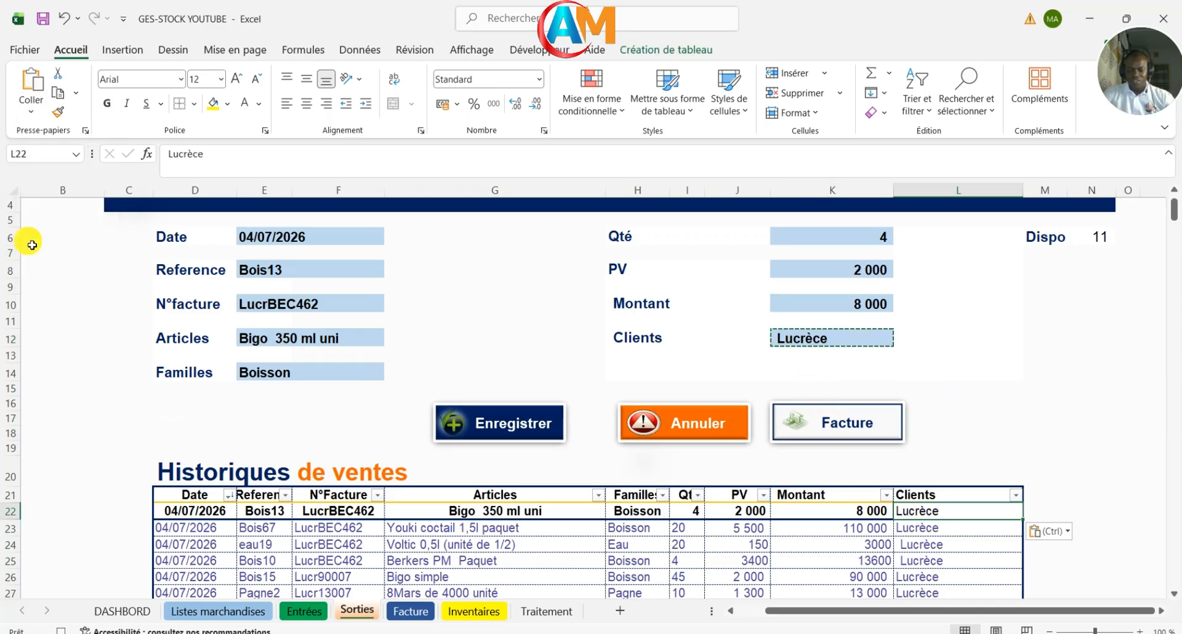
Step: Clear the form's Reference (E8) and Qté (K6) fields
click(295, 271)
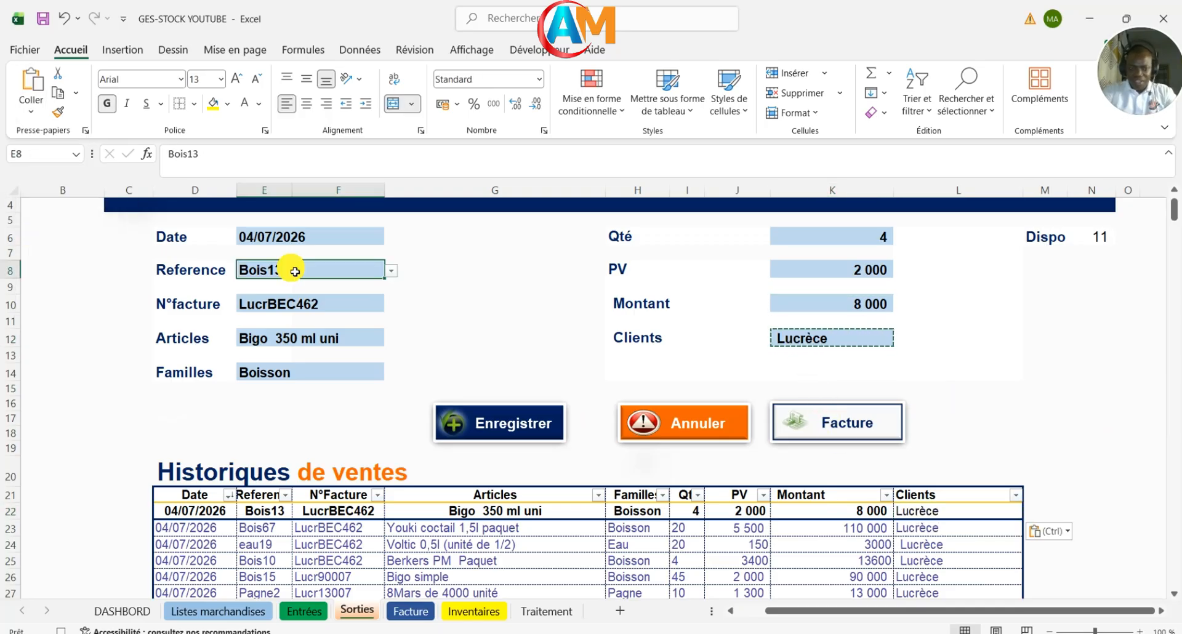
key(BackSpace)
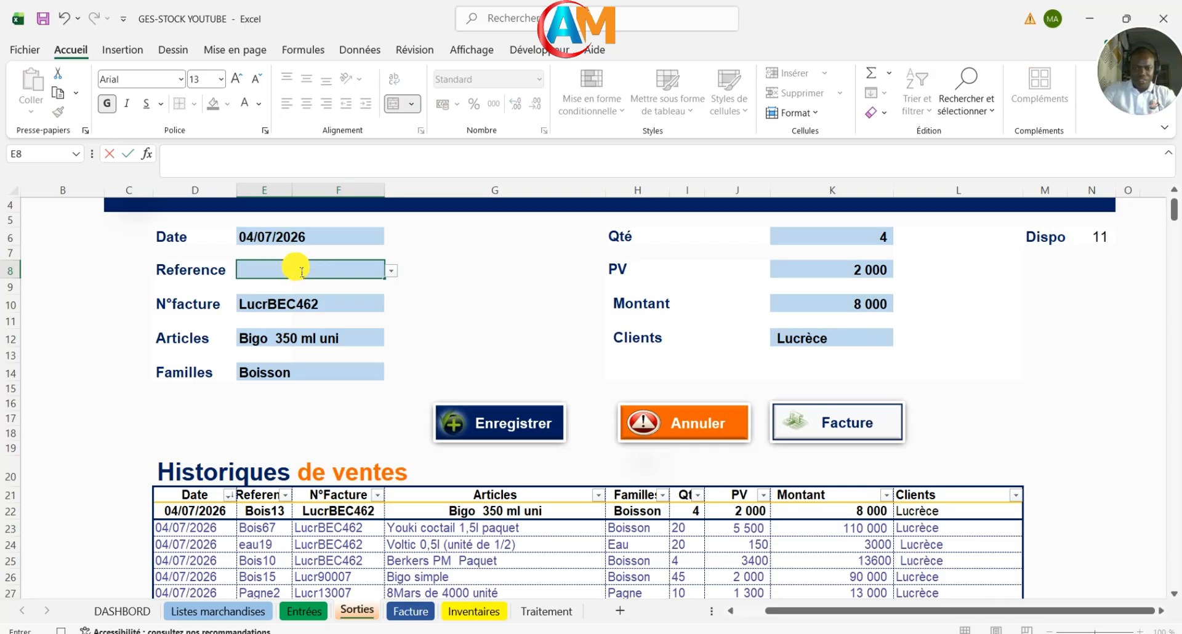
click(800, 240)
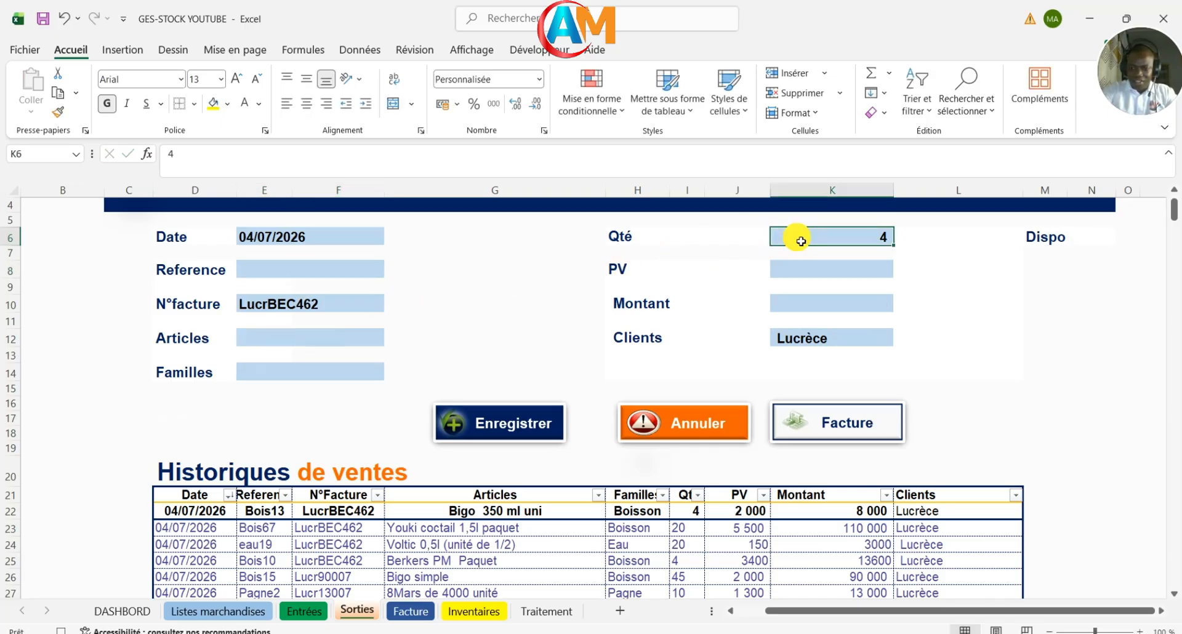
key(BackSpace)
click(527, 267)
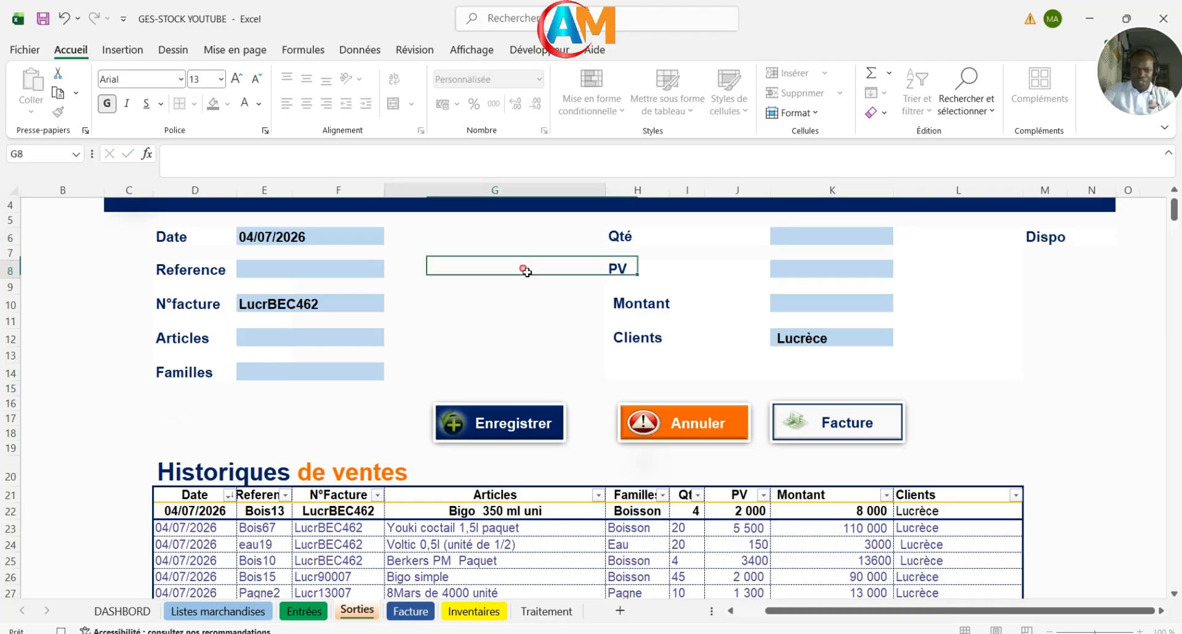
Step: Copy the formatting of sales history row D23:L23 onto the new row D22:L22 with the format painter
scroll(523, 277, down, 1)
scroll(524, 277, down, 1)
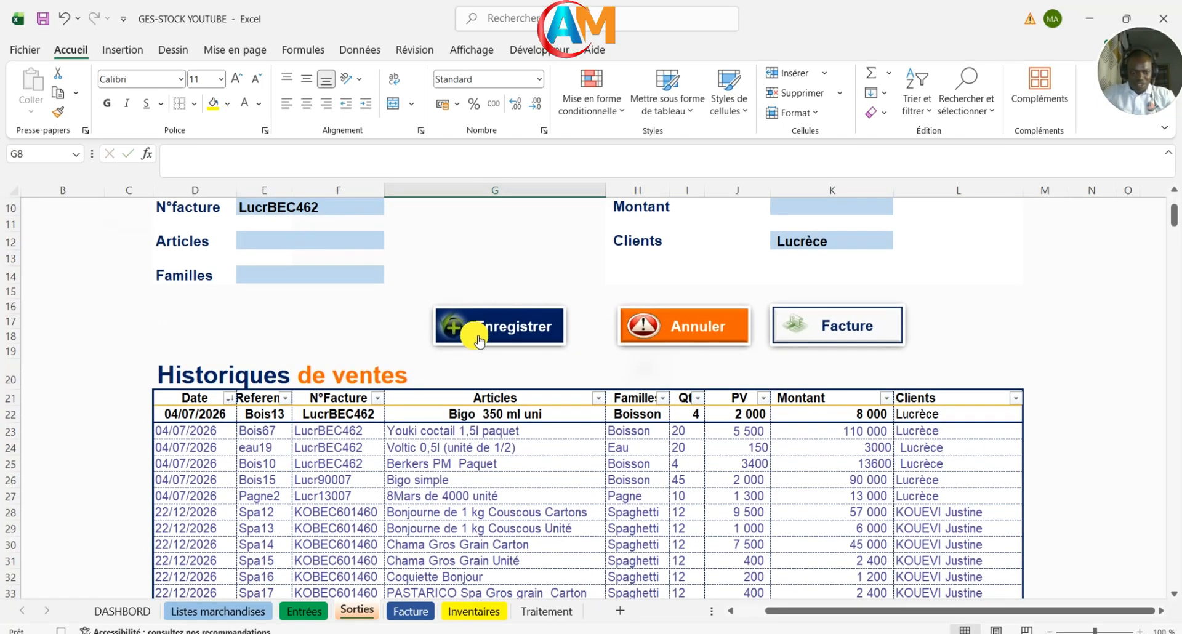
click(212, 438)
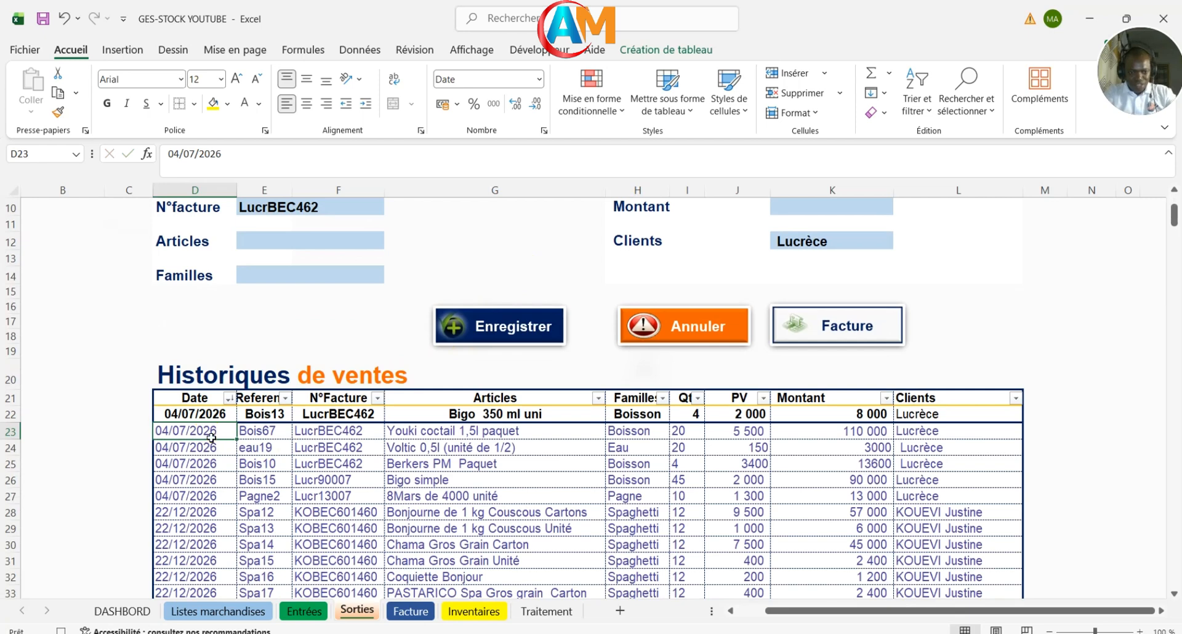
drag(212, 438, 952, 430)
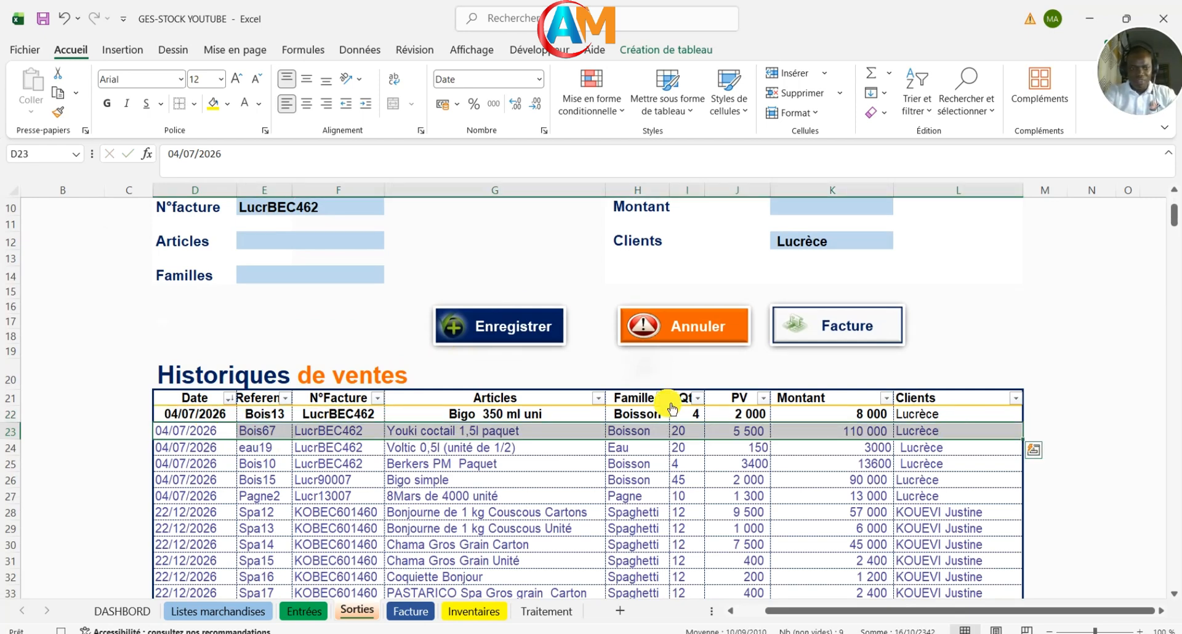
click(58, 112)
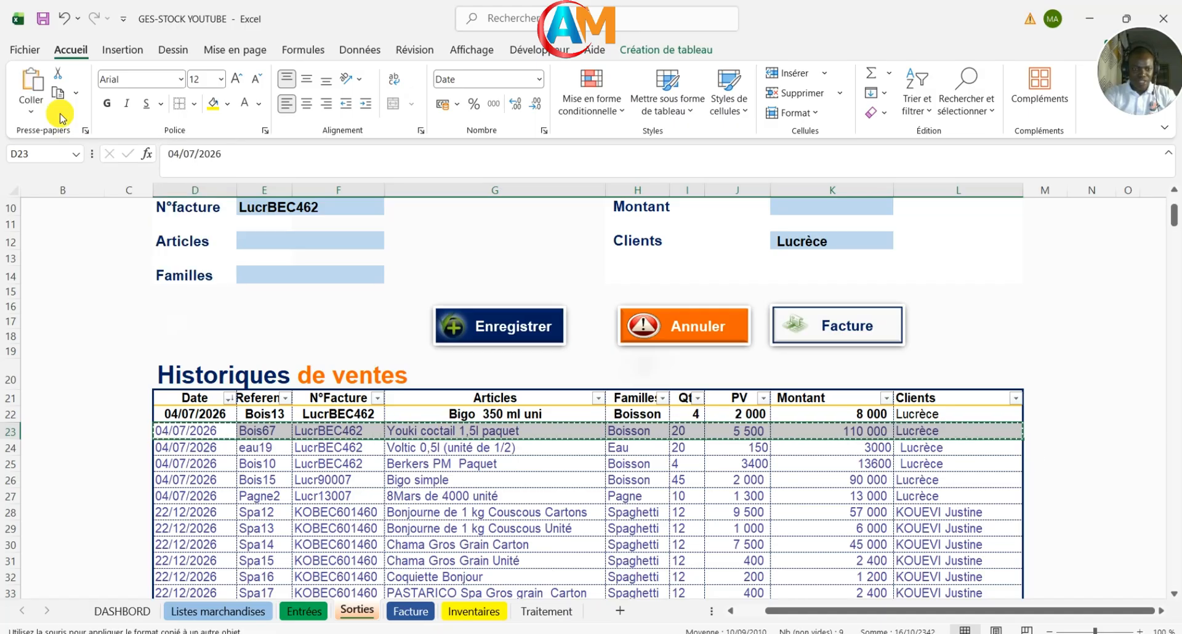
click(178, 416)
mouse_move(178, 415)
mouse_down()
mouse_move(326, 419)
mouse_move(431, 439)
mouse_move(937, 418)
mouse_up()
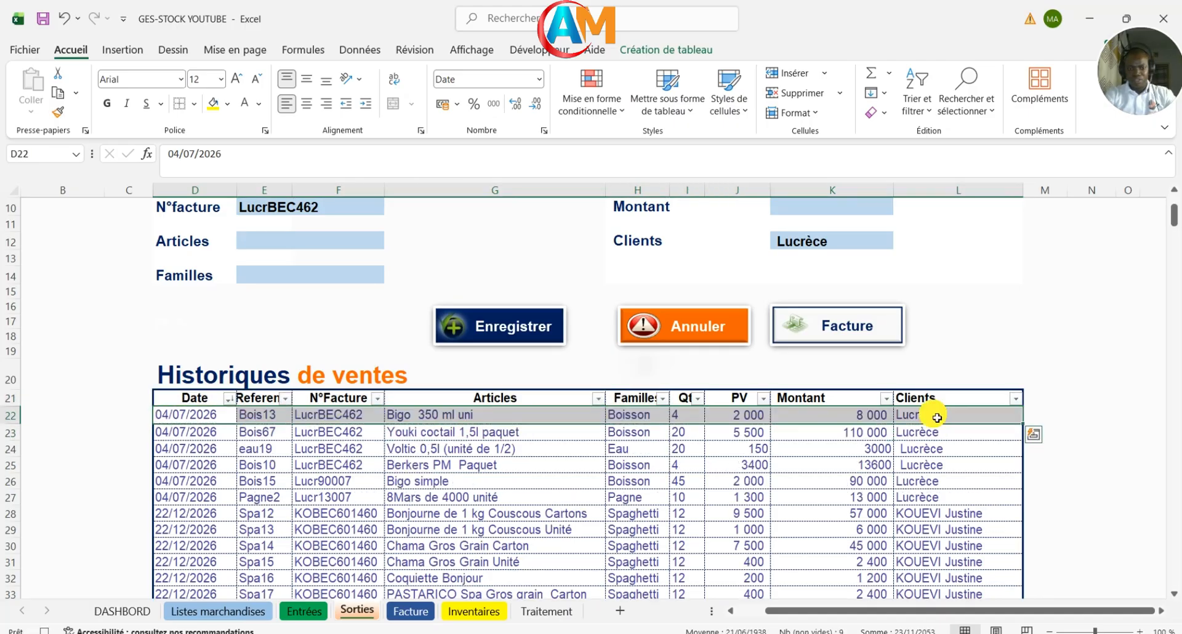
click(862, 449)
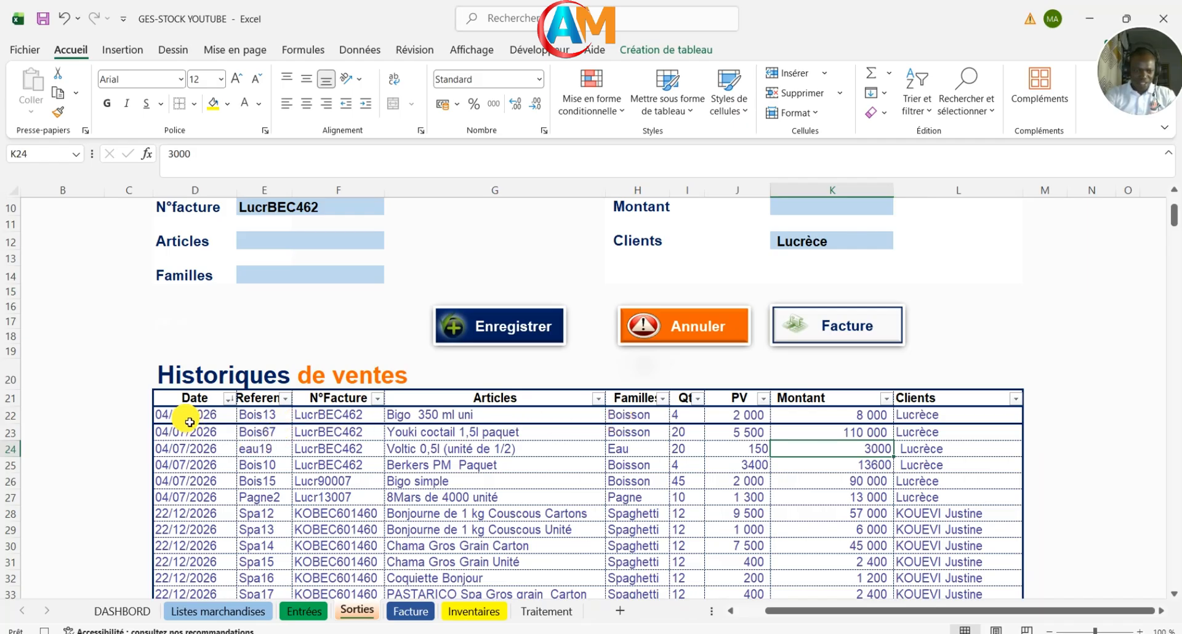
Step: Set the bottom border of the new sales history row D22:L22 to the thin line style
click(169, 415)
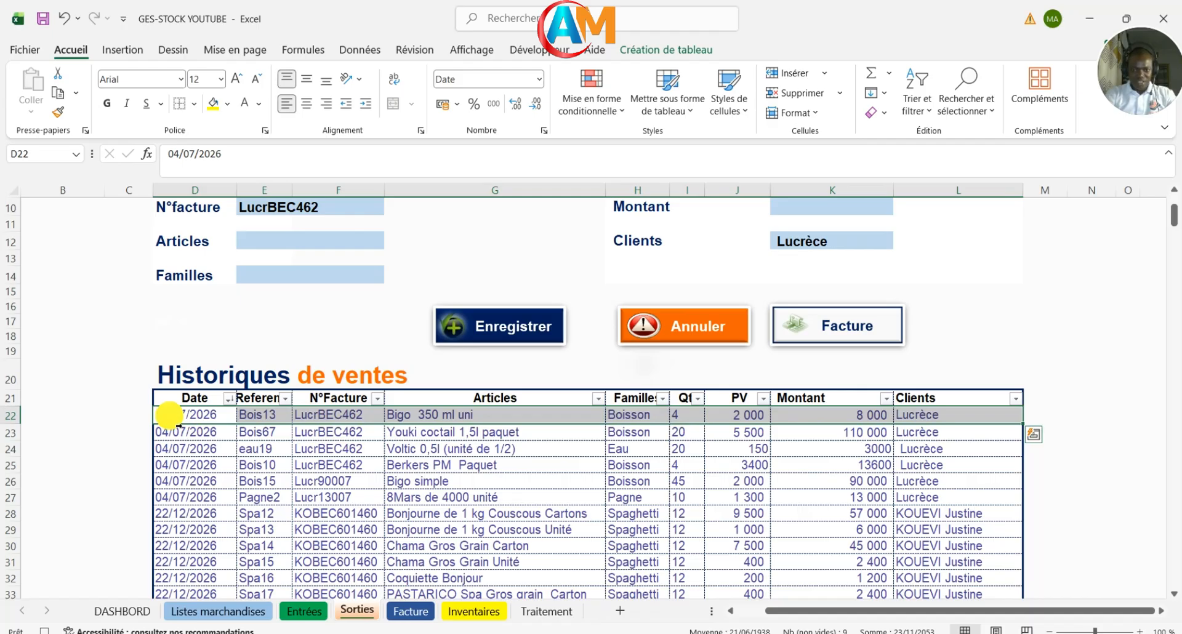
click(197, 107)
click(221, 582)
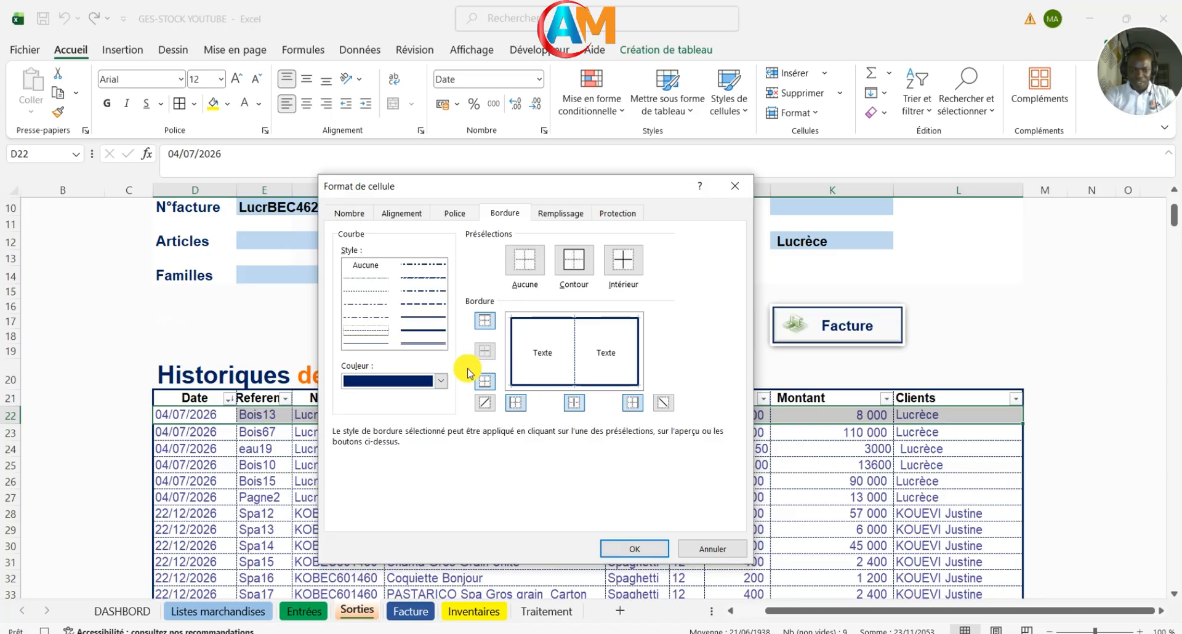
click(484, 382)
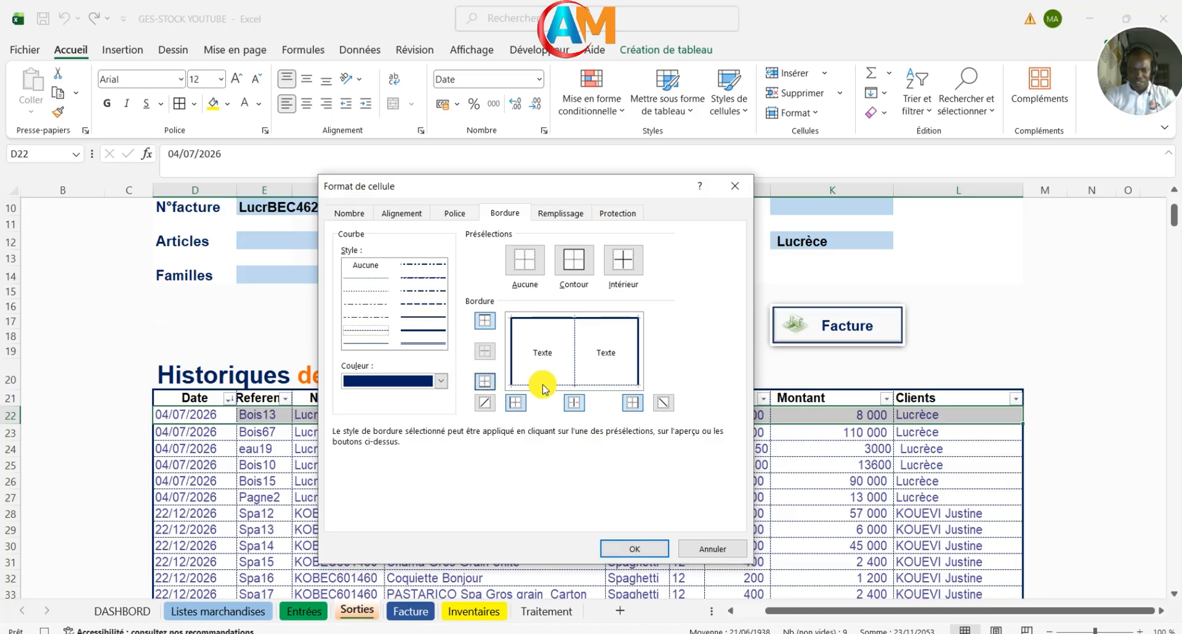
click(634, 547)
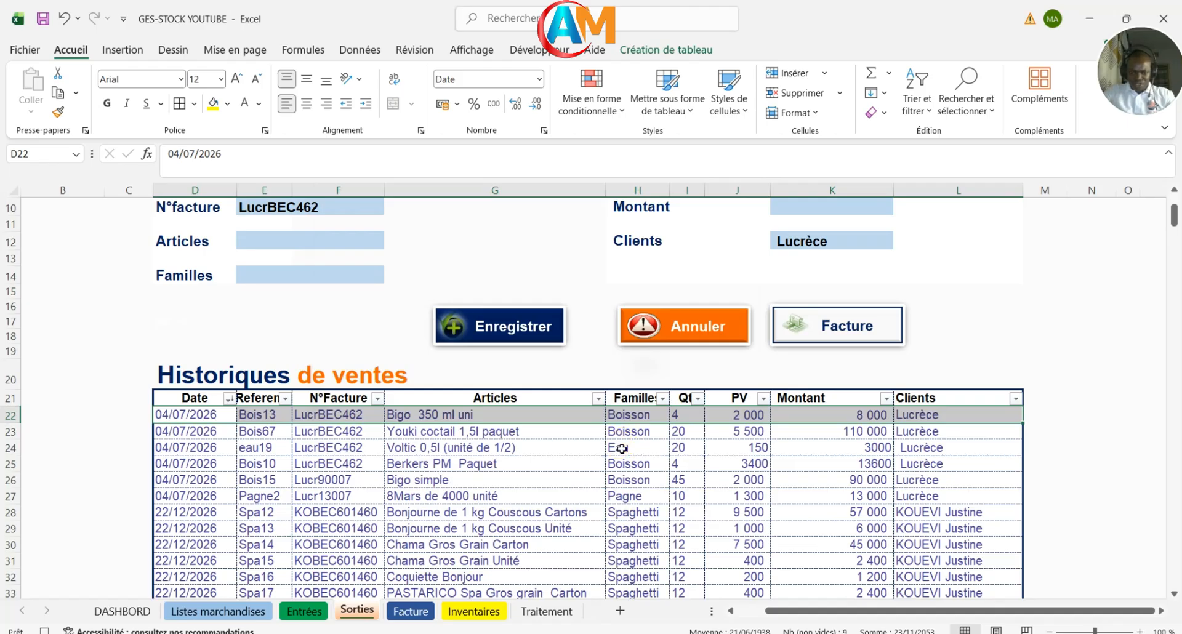
click(622, 449)
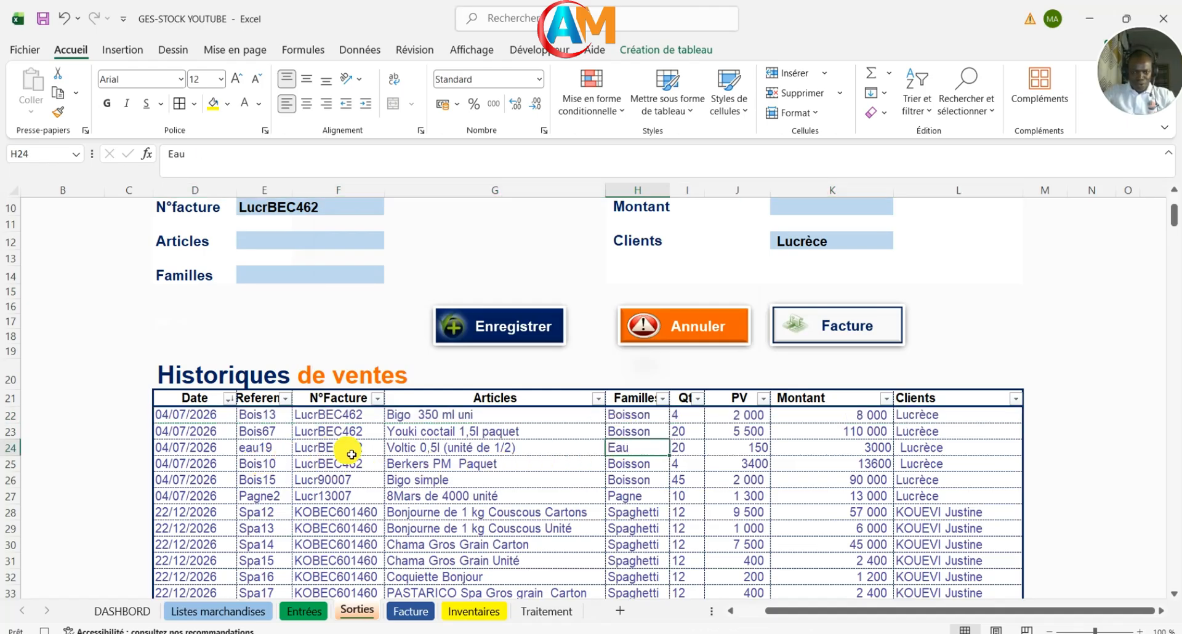
Step: Select the form's Date cell E6 and stop recording the macro
scroll(356, 454, up, 3)
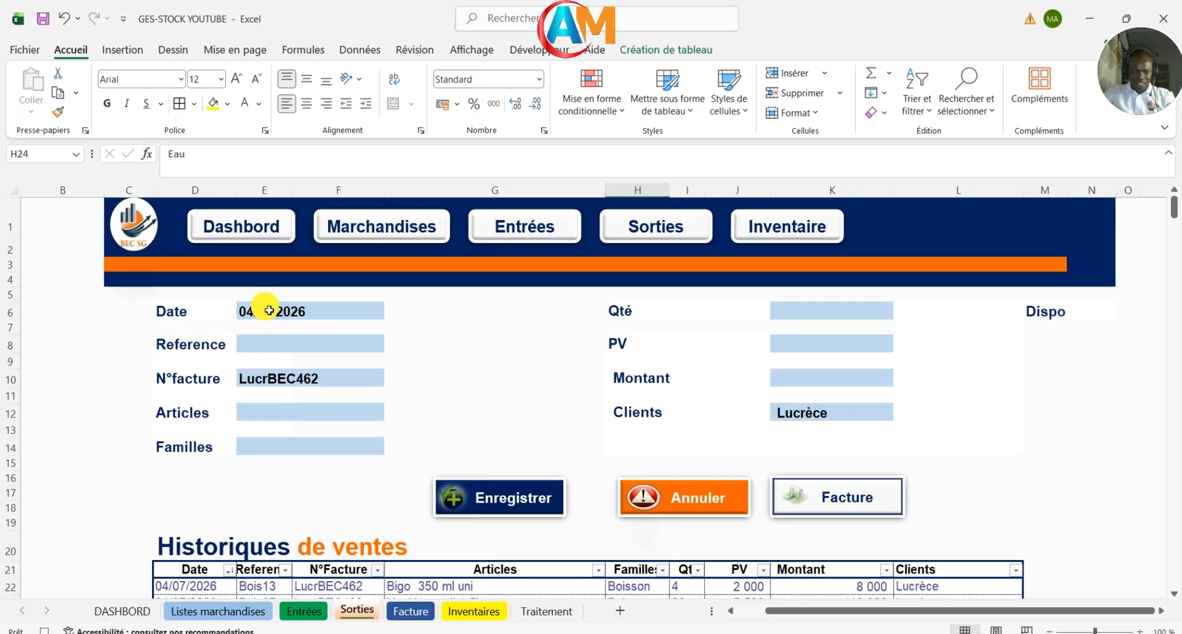
click(272, 314)
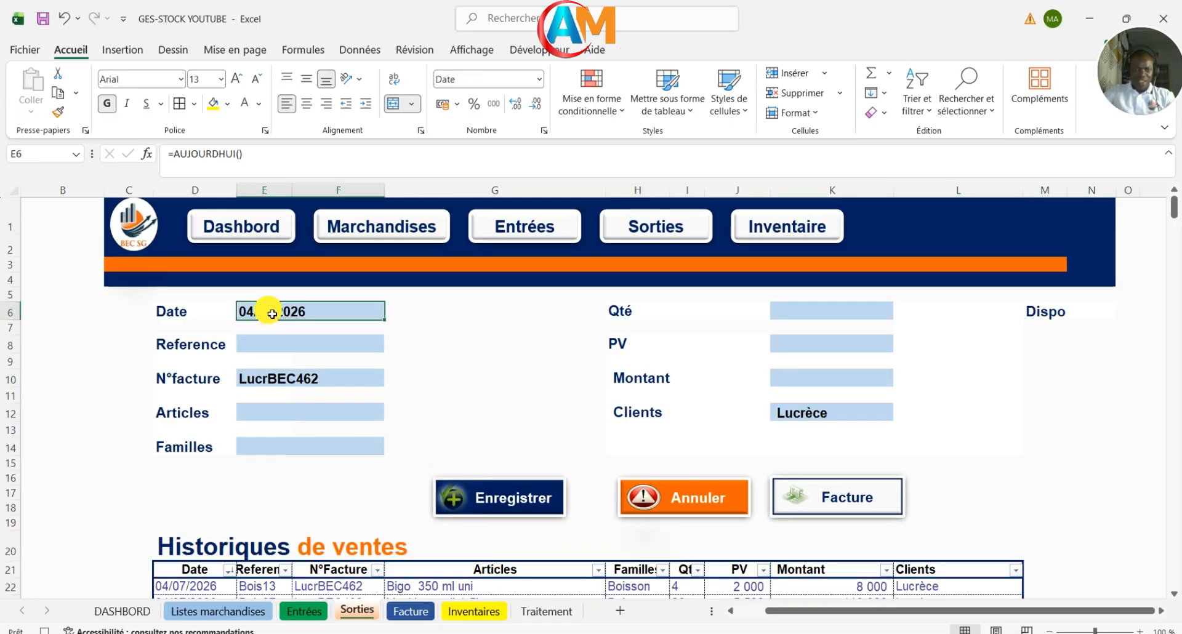
click(522, 54)
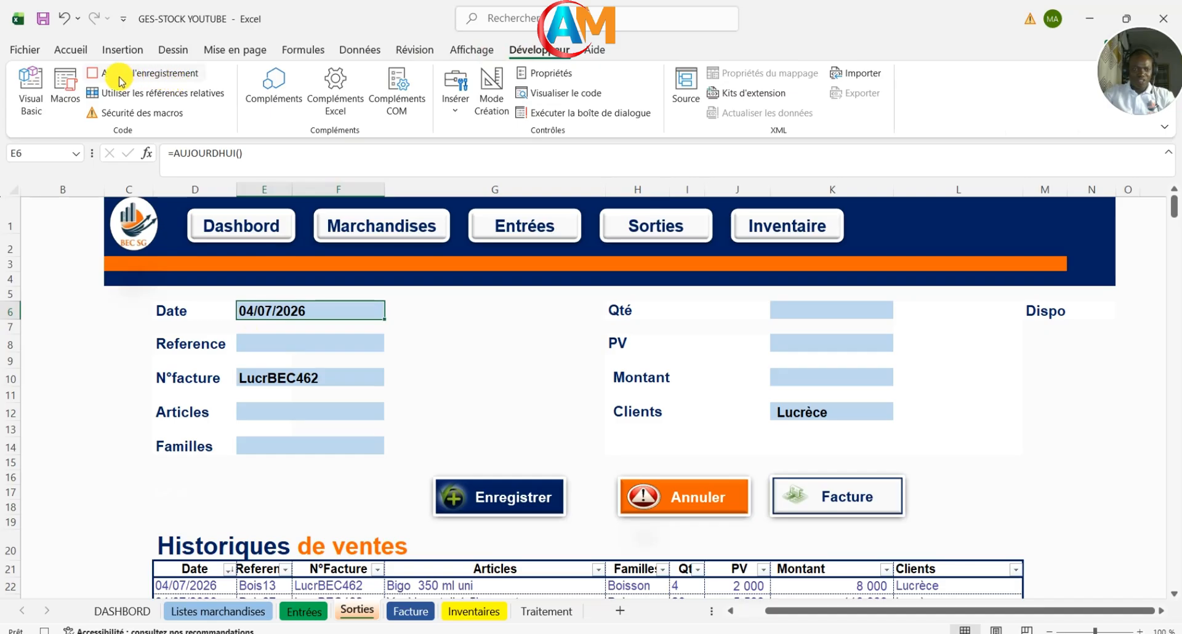
click(143, 80)
click(529, 444)
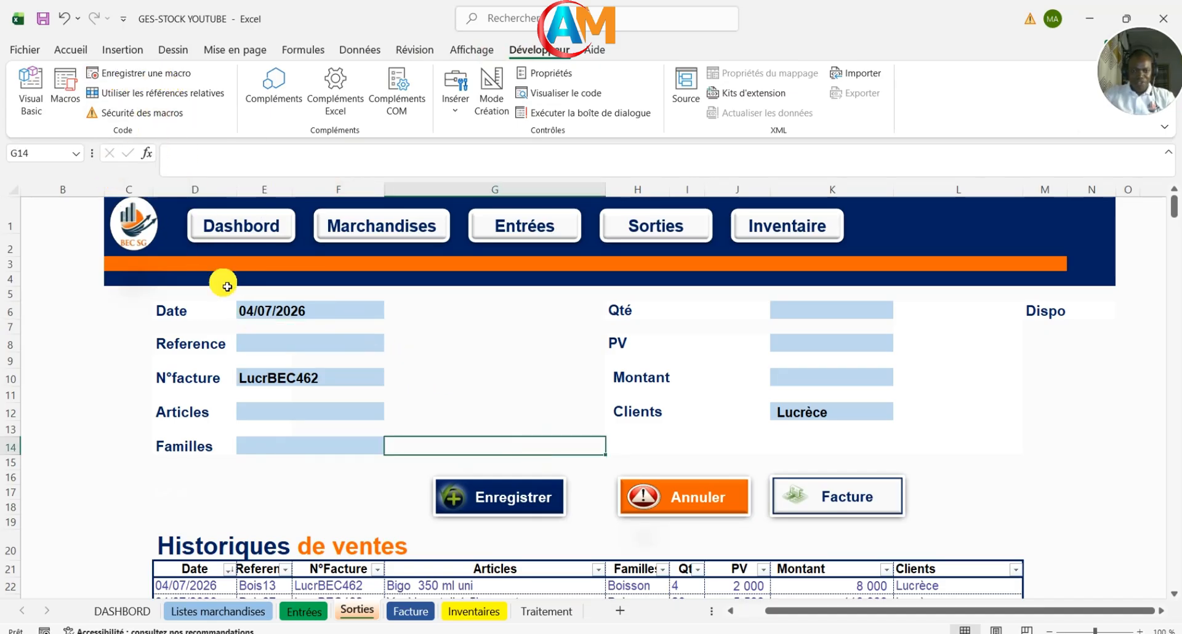
Step: Assign the Ajouter macro to the Enregistrer shape on the Sorties form
right_click(526, 505)
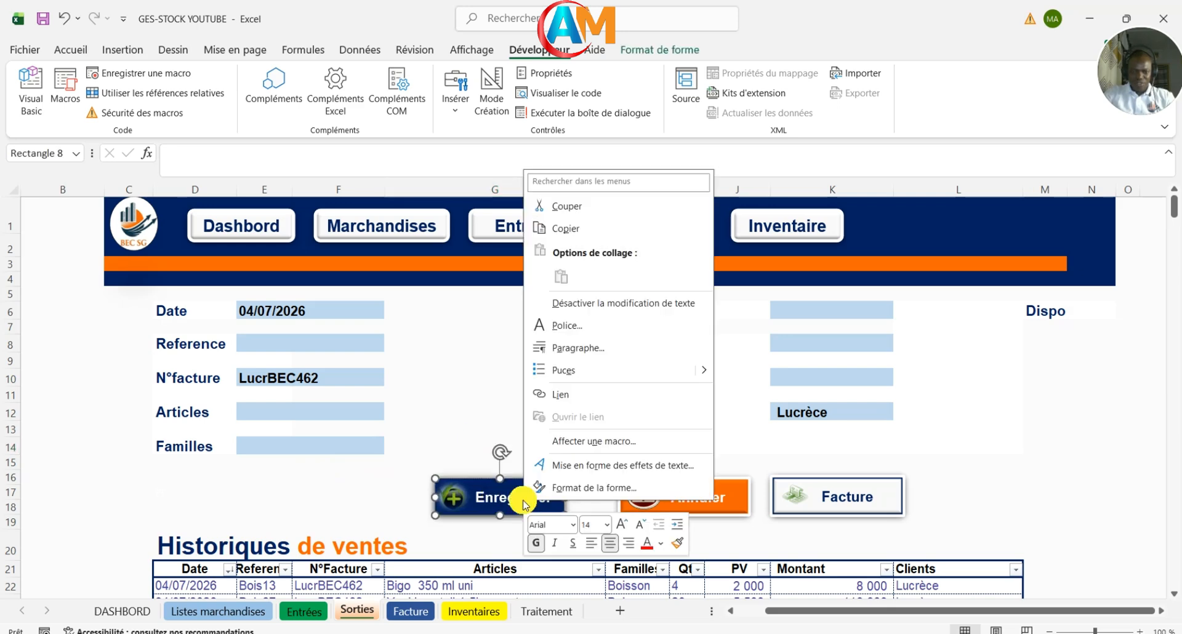
click(576, 442)
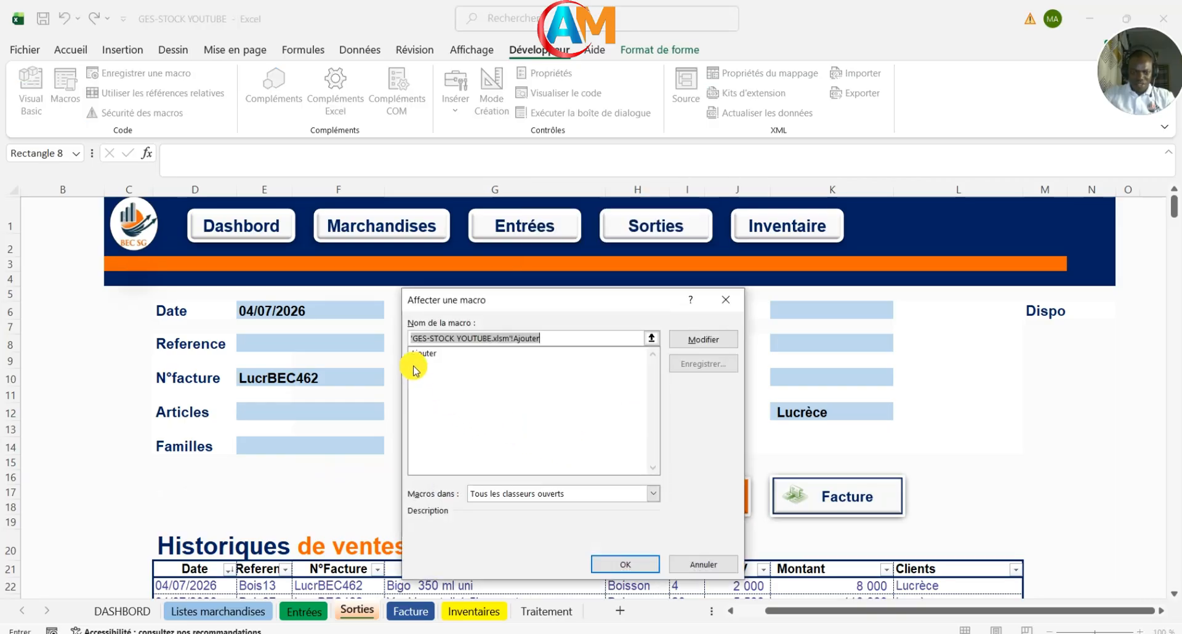
click(414, 355)
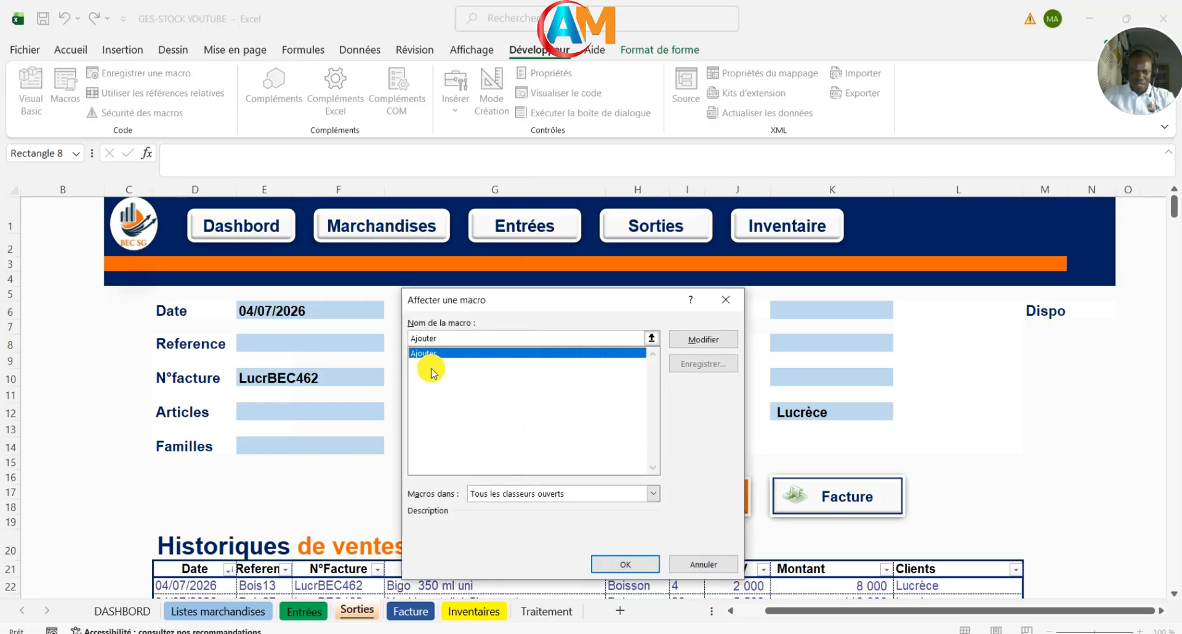
click(614, 564)
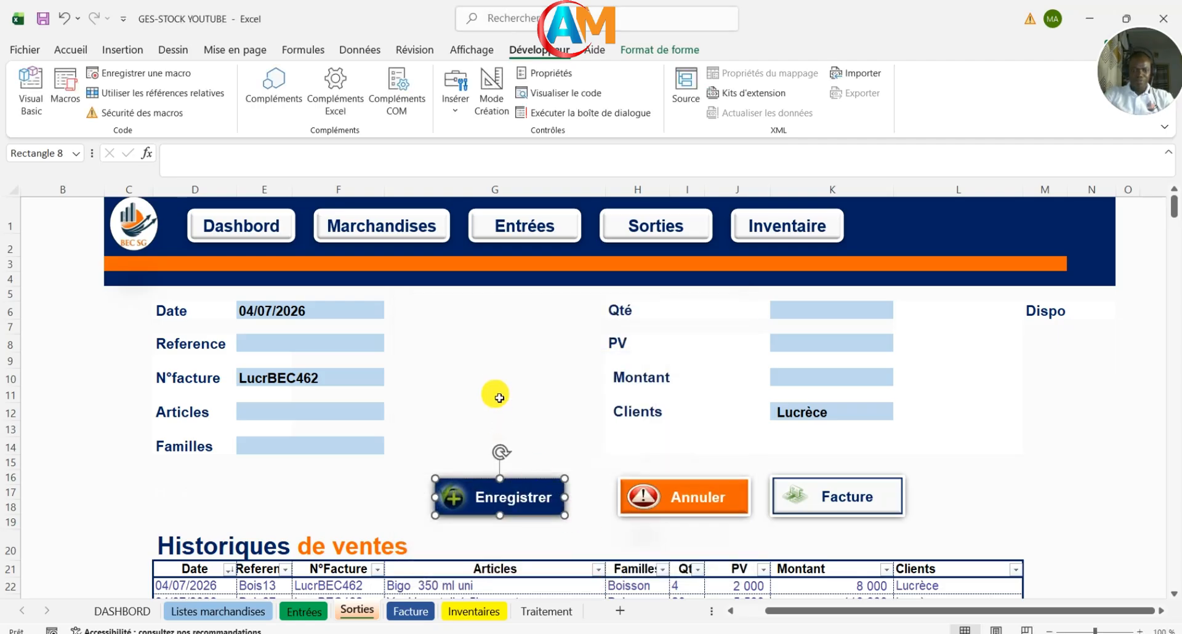
click(497, 380)
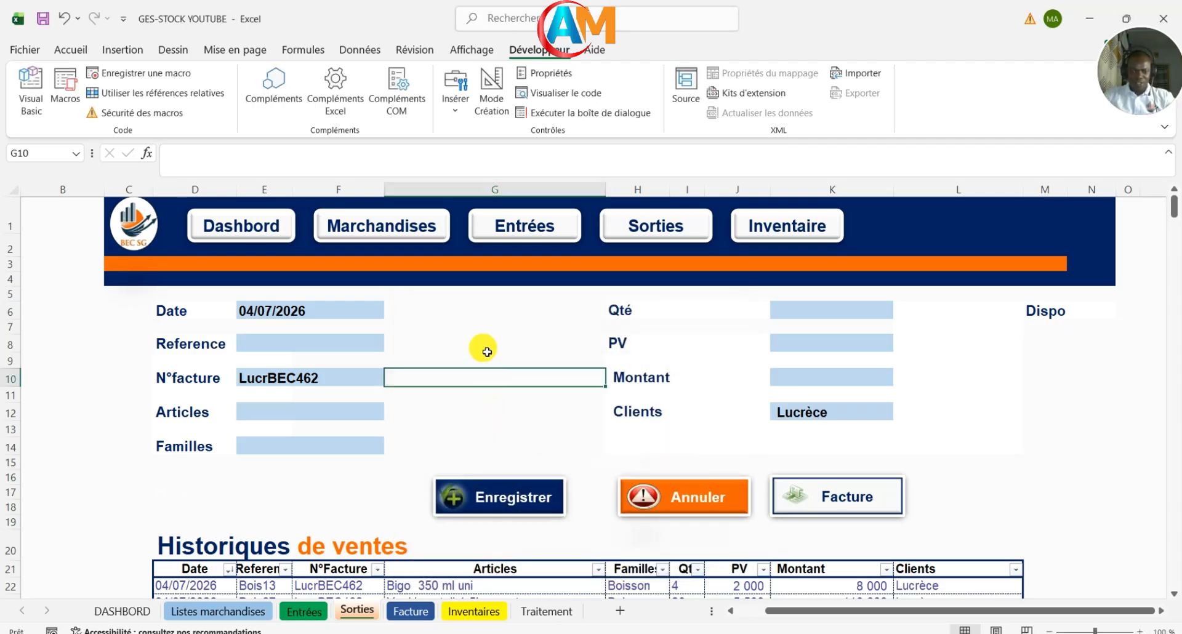
Step: Choose Riz105 as the form's Reference in E8
click(284, 345)
click(391, 344)
drag(387, 421, 385, 404)
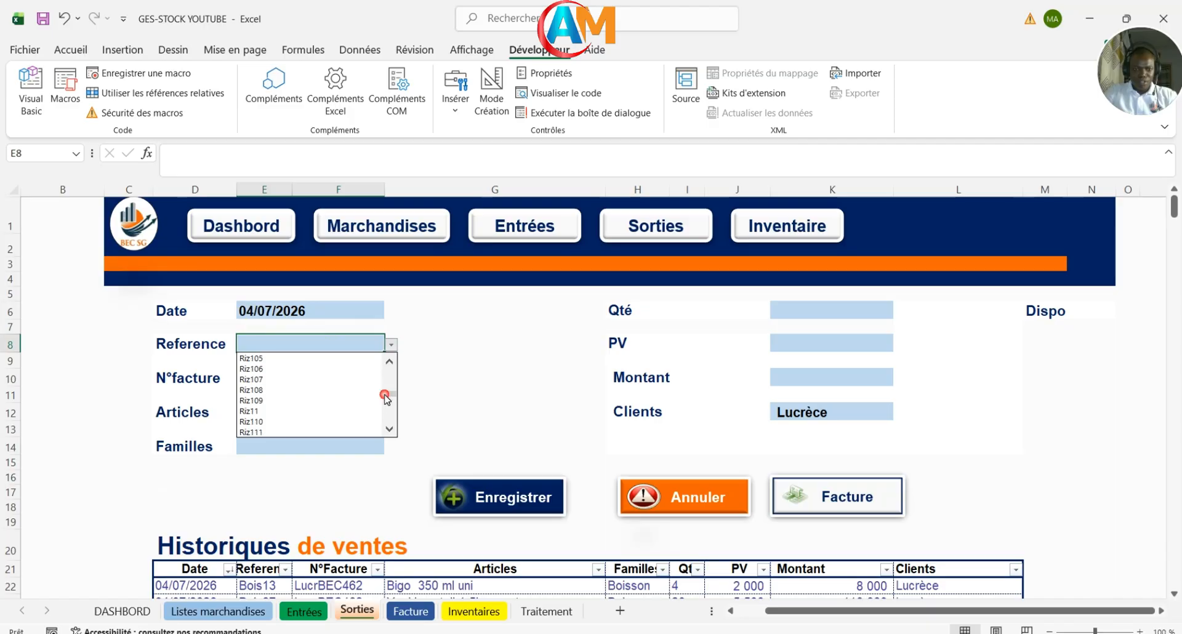
click(274, 358)
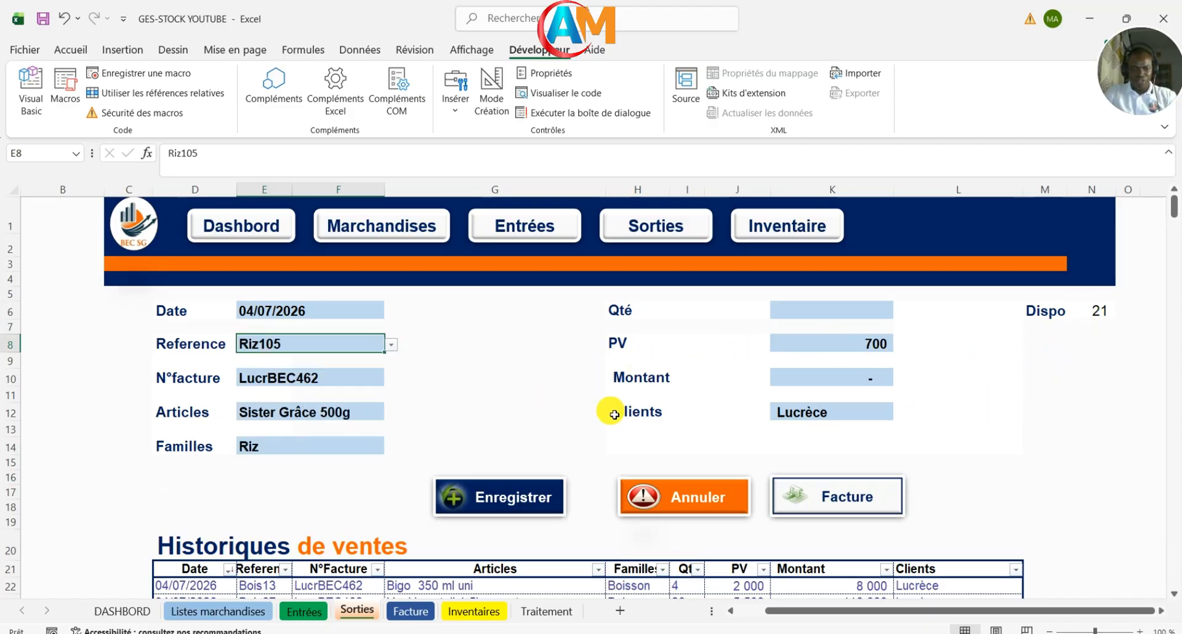
Step: Enter 30 as the form's Qté to test it against the available stock
click(812, 313)
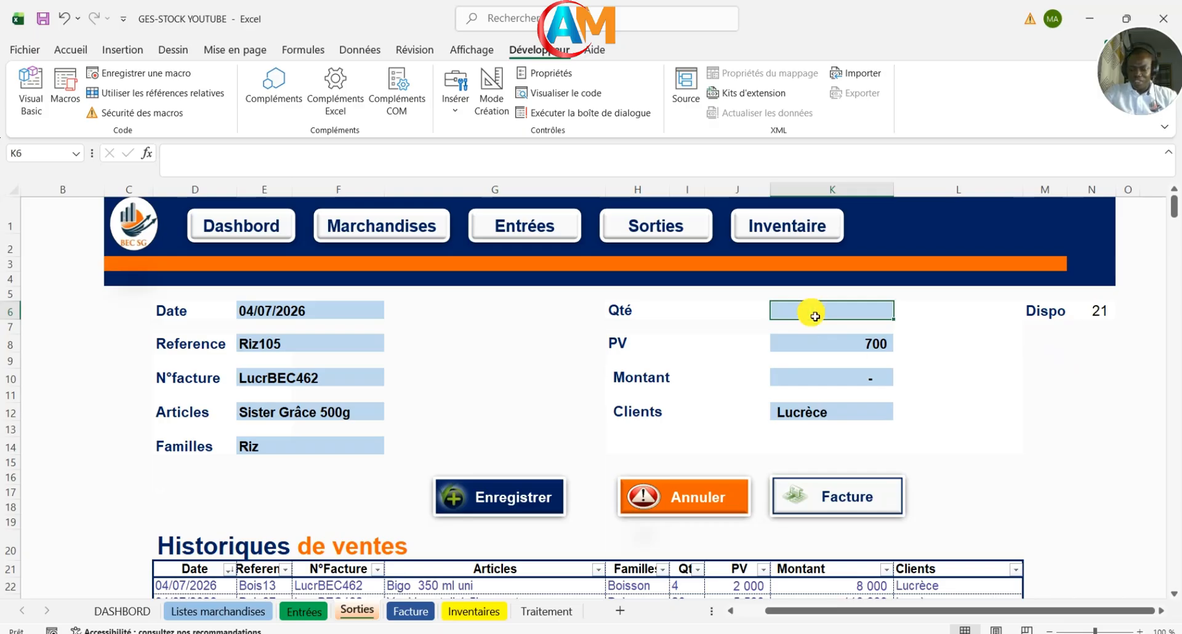
text(30)
key(Return)
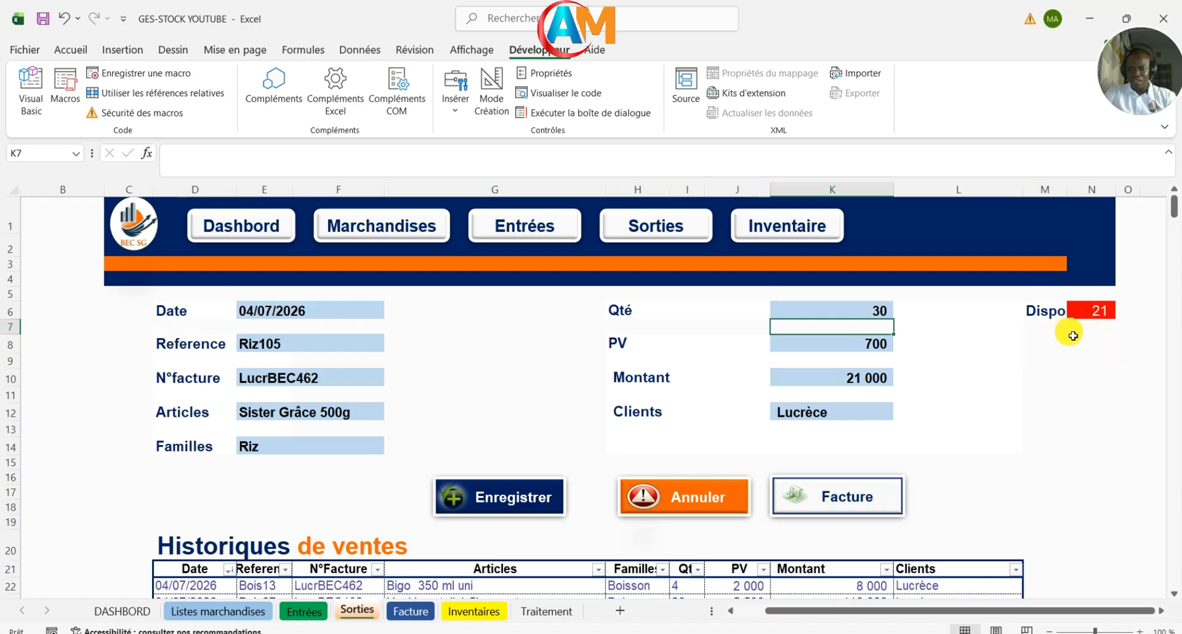
Step: Set the form's Qté to 20 and replace the client's first name in the Clients field K12
click(834, 313)
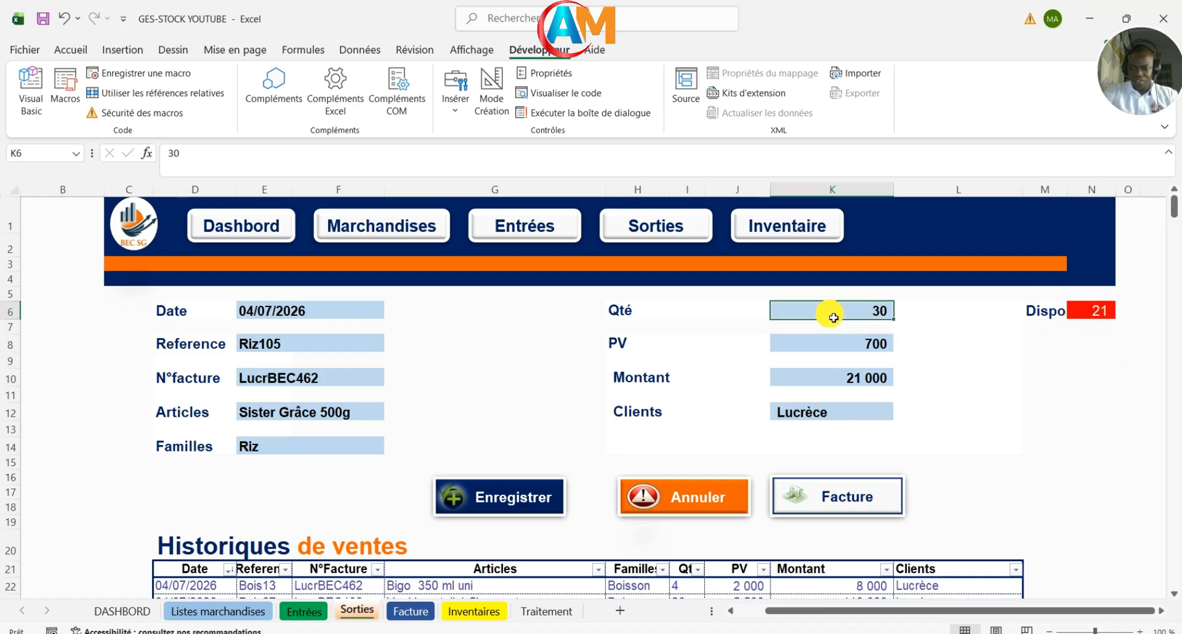
text(2)
key(Return)
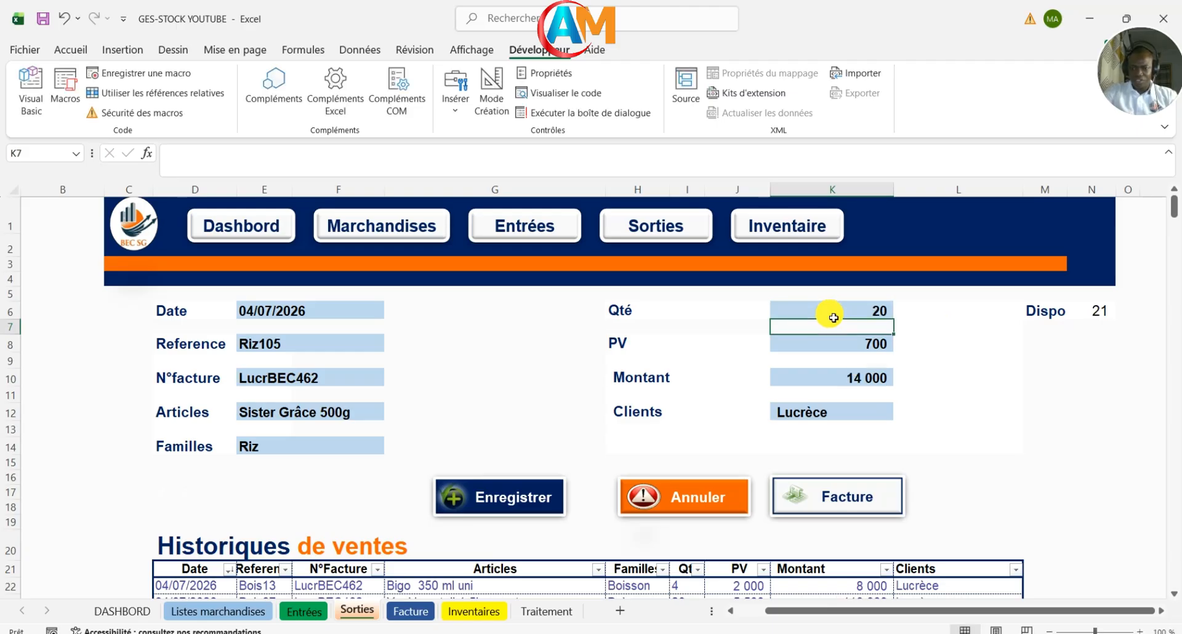
click(830, 420)
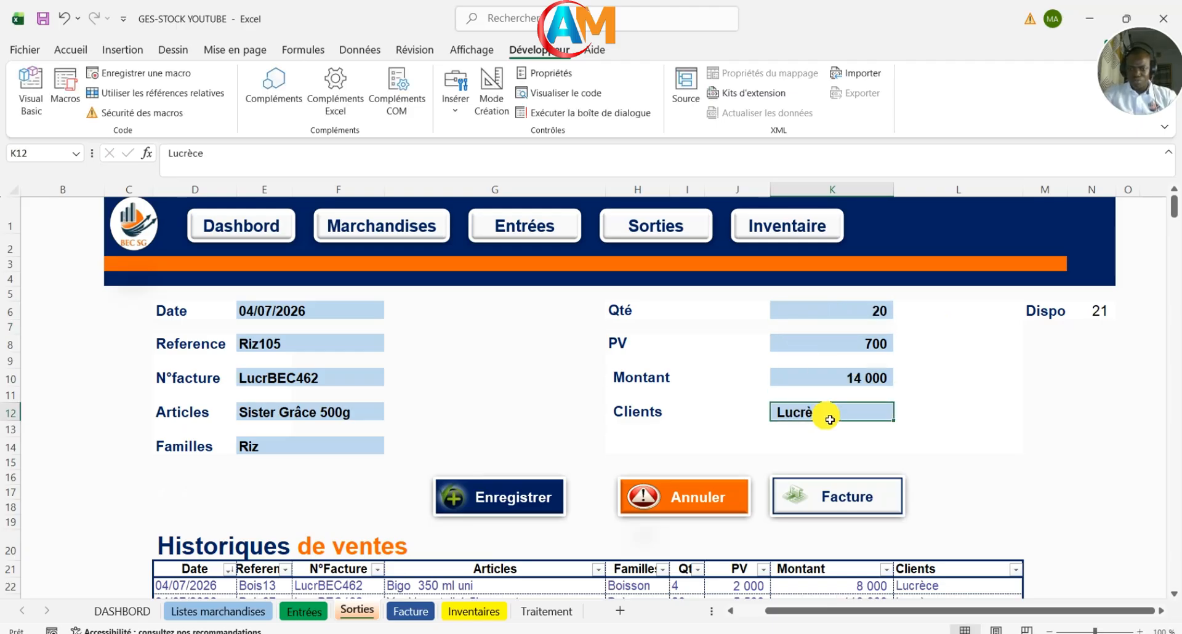
key(BackSpace)
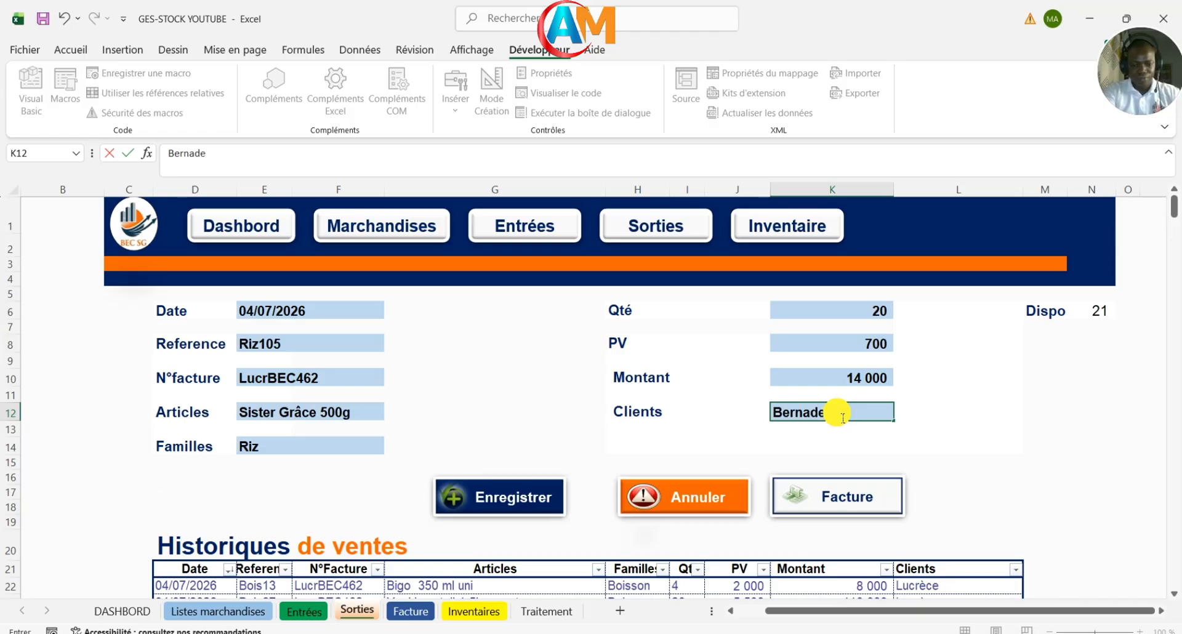
click(539, 397)
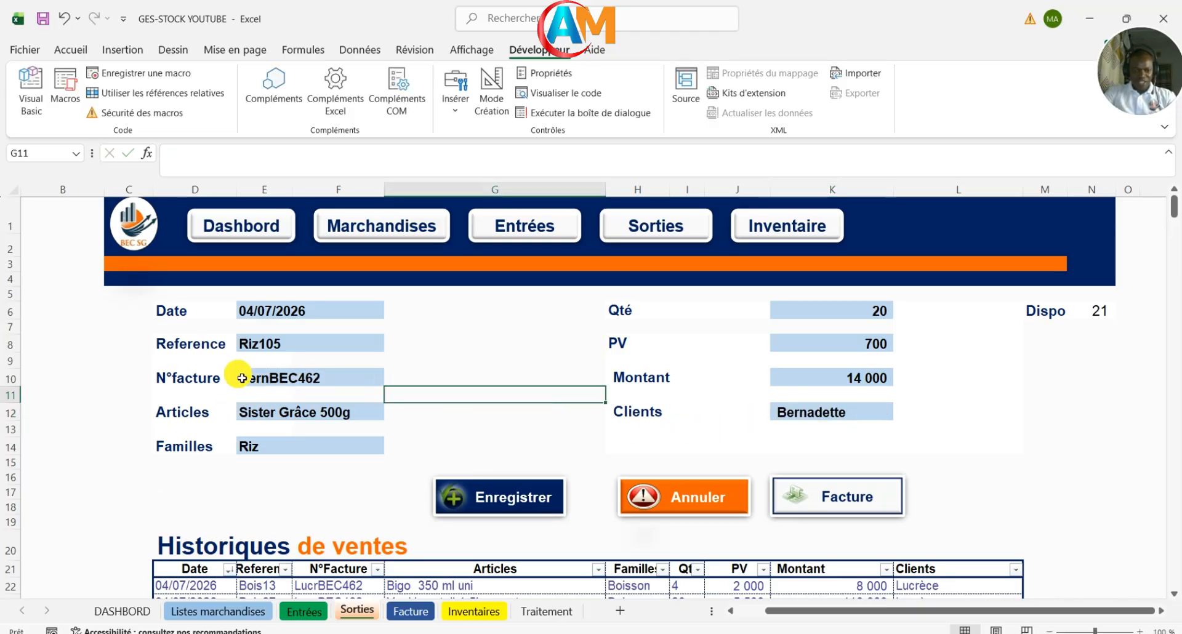
Step: Run the macro assigned to Enregistrer to add the Riz105 sale, and check the new row in the sales history
click(489, 503)
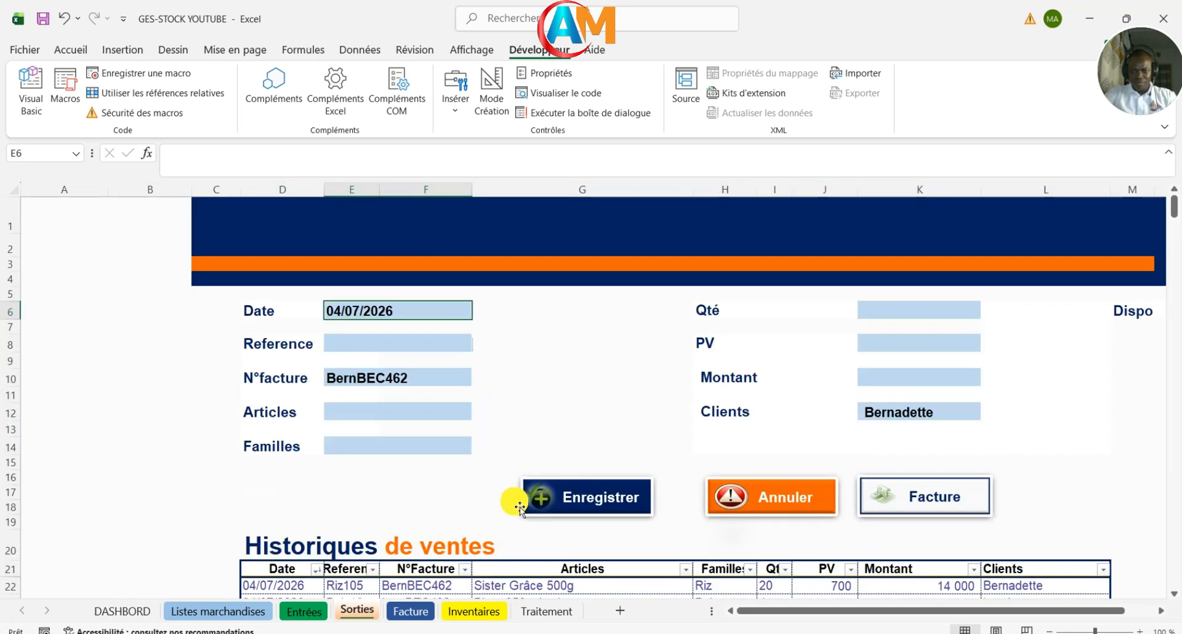
scroll(532, 473, down, 1)
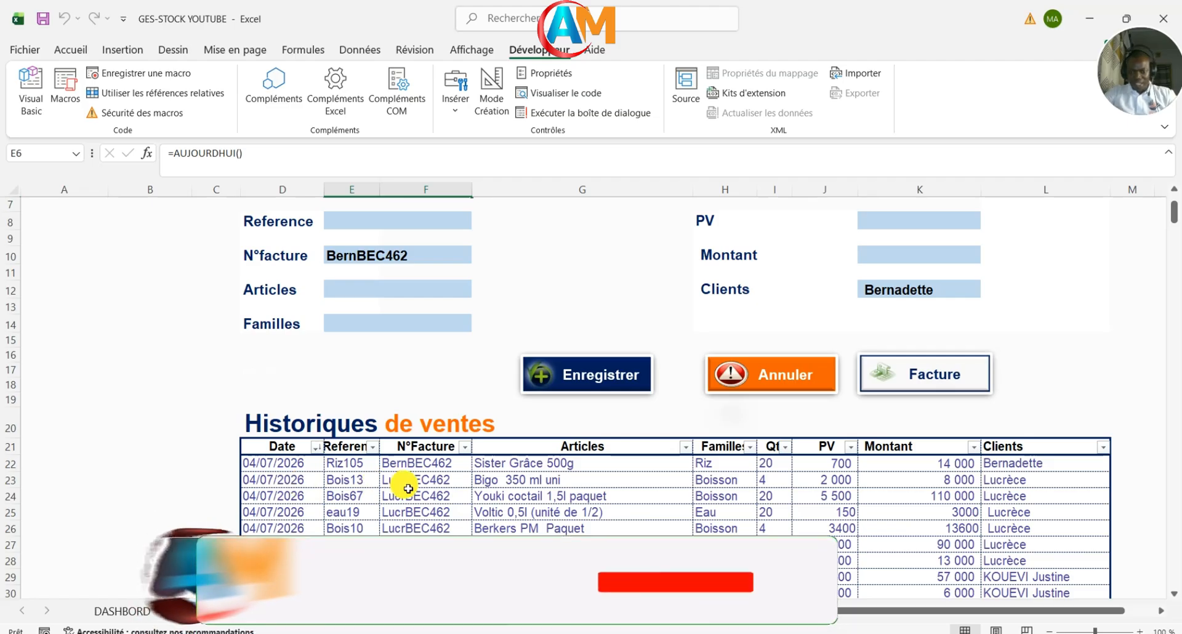
scroll(405, 486, up, 1)
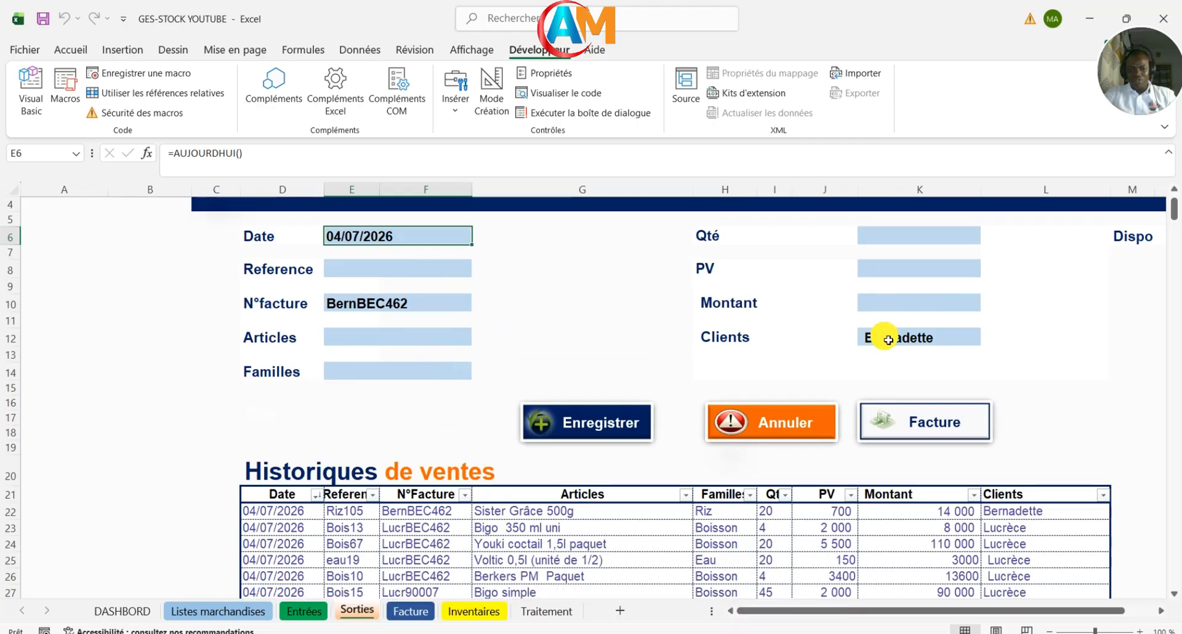
Step: Choose Omo20 as the form's Reference for another sale
click(384, 277)
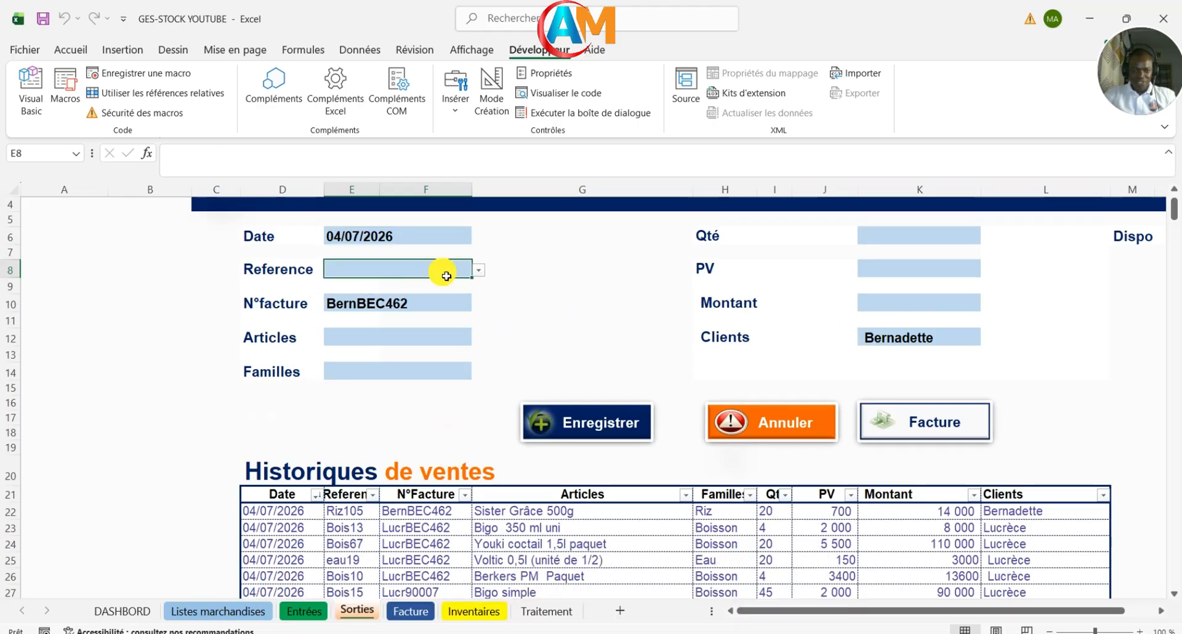
click(478, 270)
drag(478, 342, 476, 319)
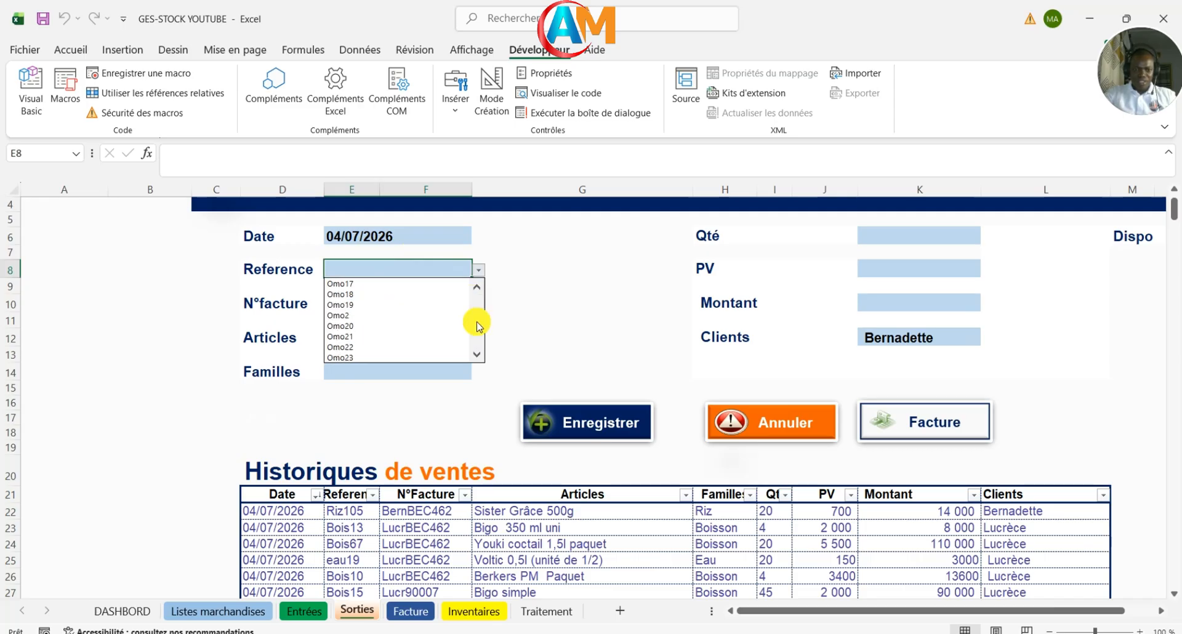
click(355, 326)
click(825, 252)
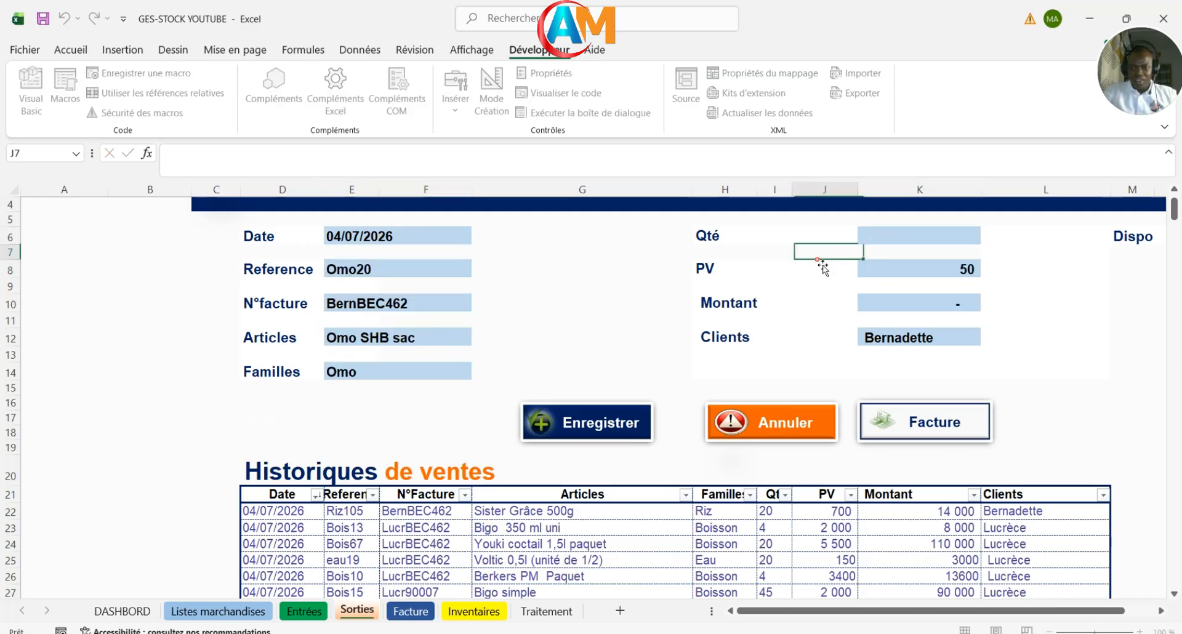
Step: Set the form's Qté to 50 for Omo20 and record the sale with the Enregistrer macro
click(908, 242)
scroll(681, 256, right, 1)
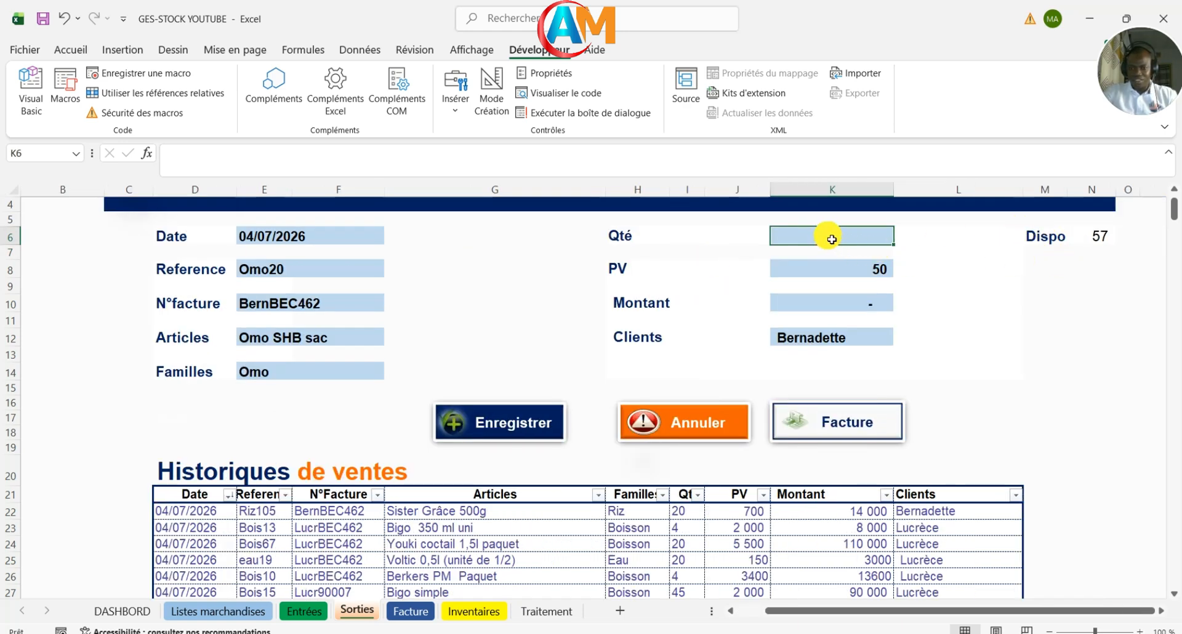
text(50)
key(Return)
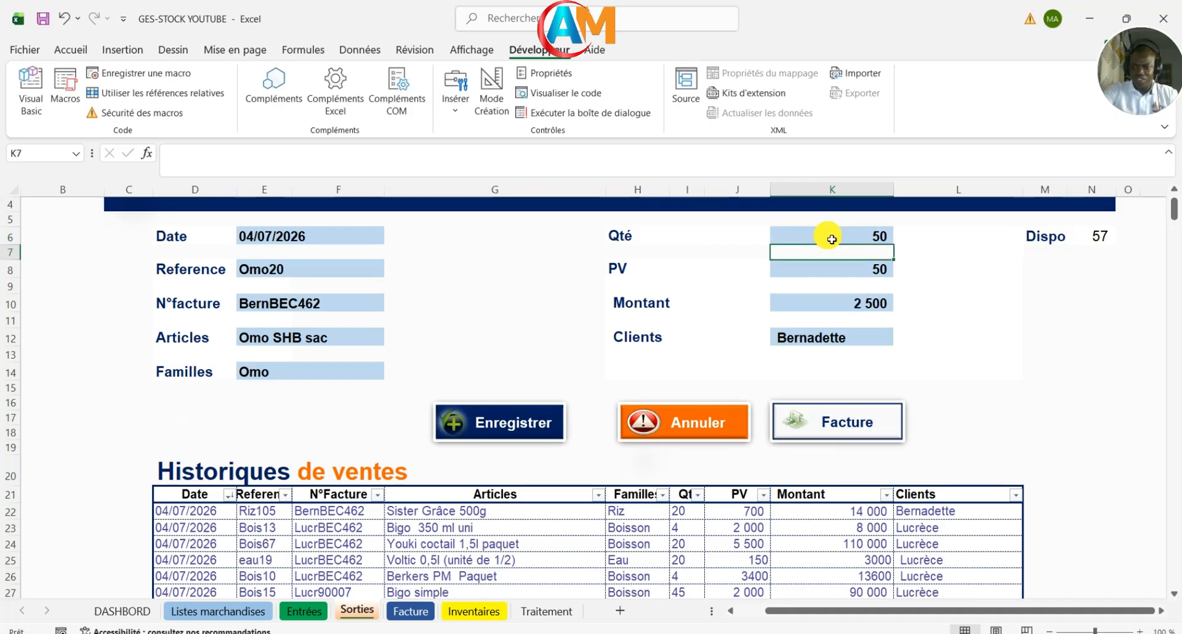
click(528, 422)
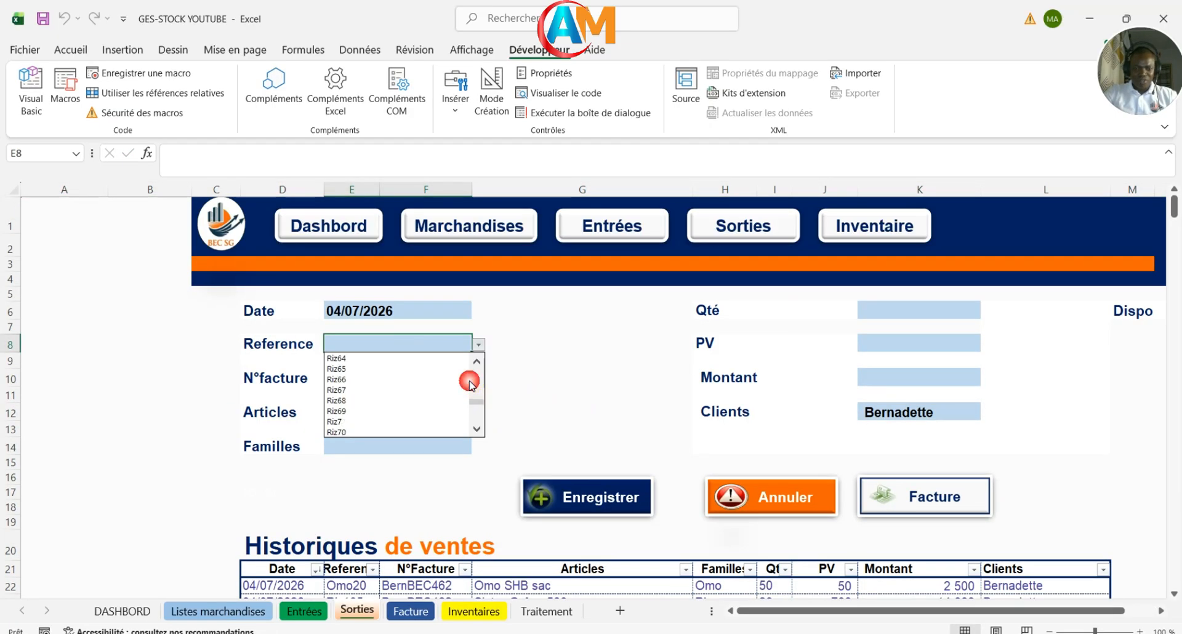
Step: Fill in a Riz67 sale with a Qté of 20 and record it with the Enregistrer macro
click(372, 390)
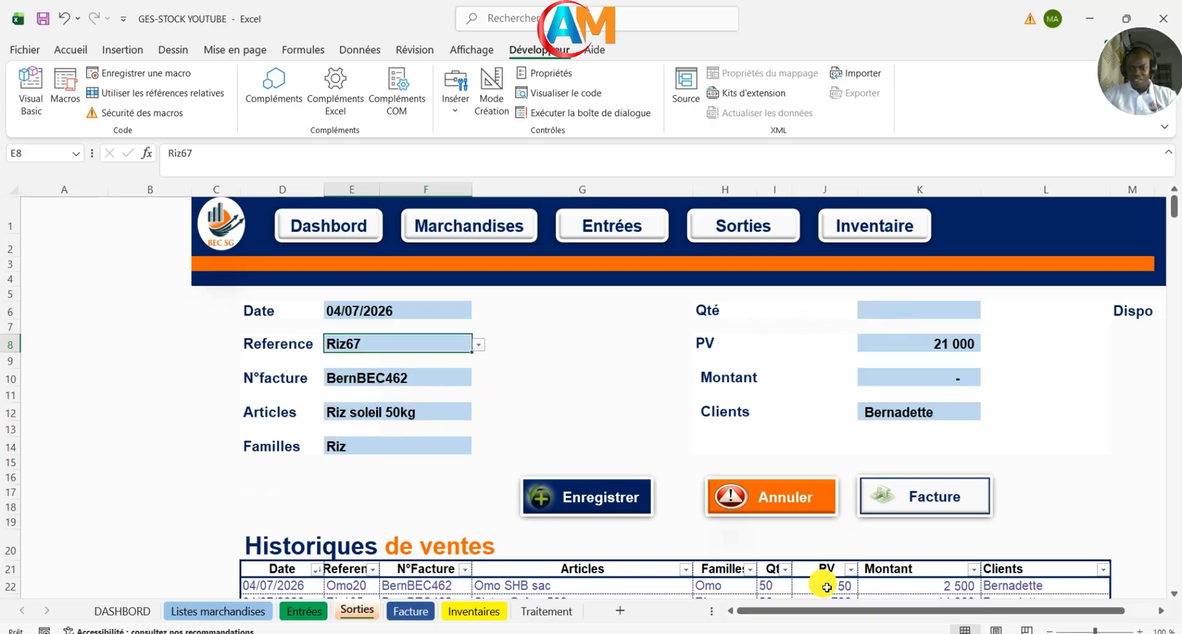
mouse_move(810, 610)
mouse_down()
mouse_move(824, 612)
mouse_move(810, 611)
mouse_up()
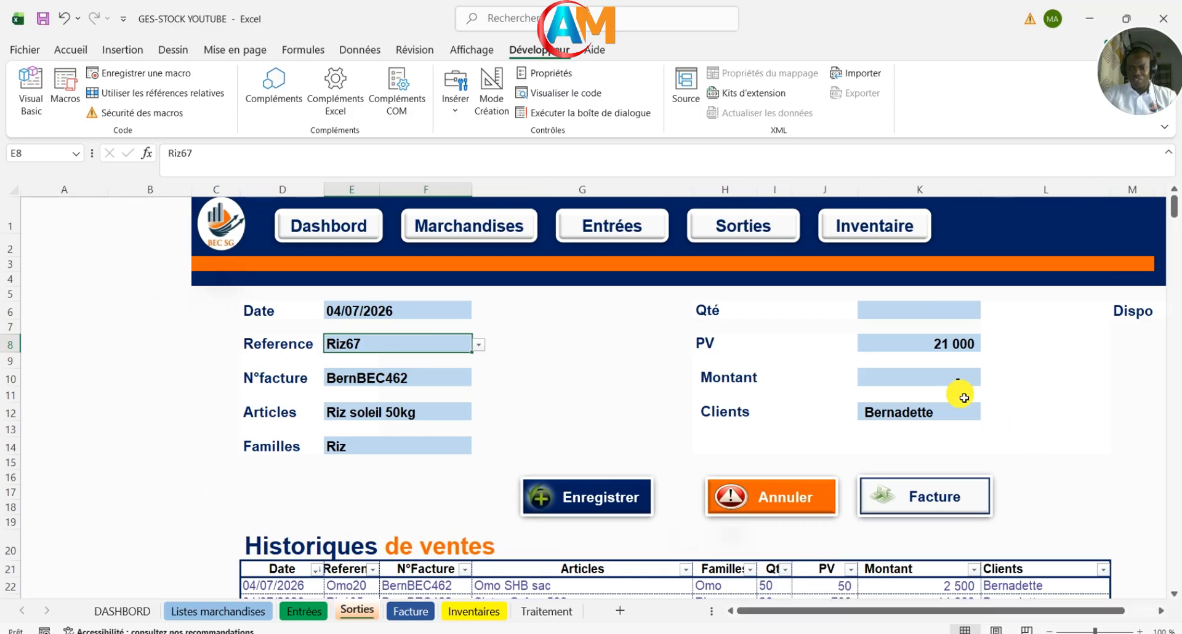
click(940, 316)
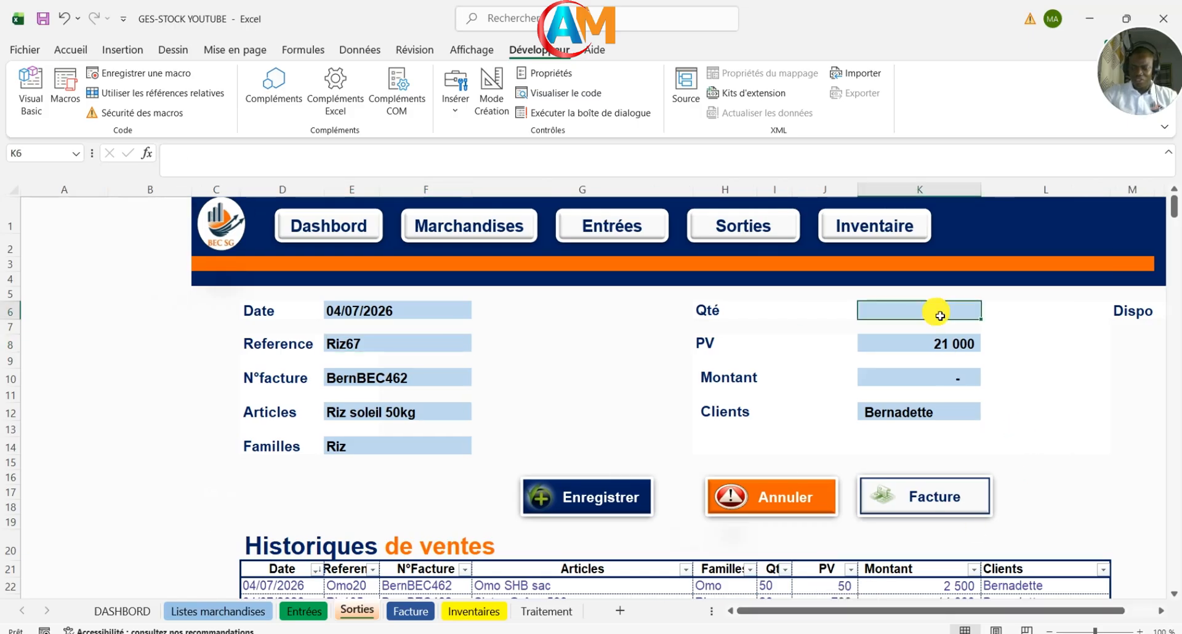
text(20)
key(Return)
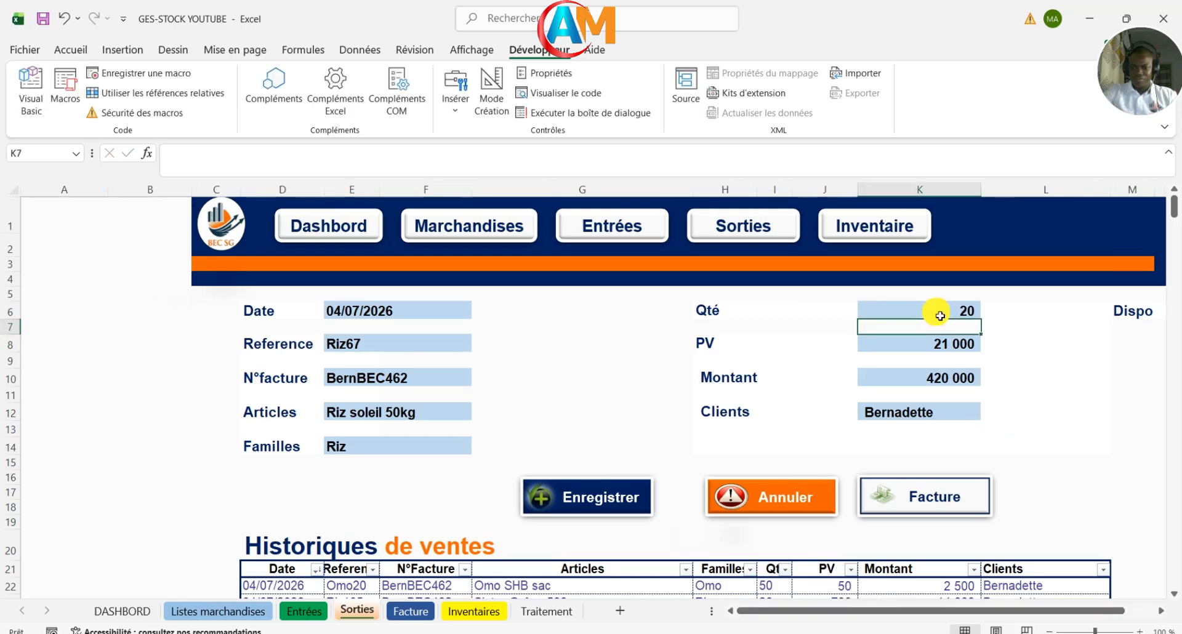
click(602, 498)
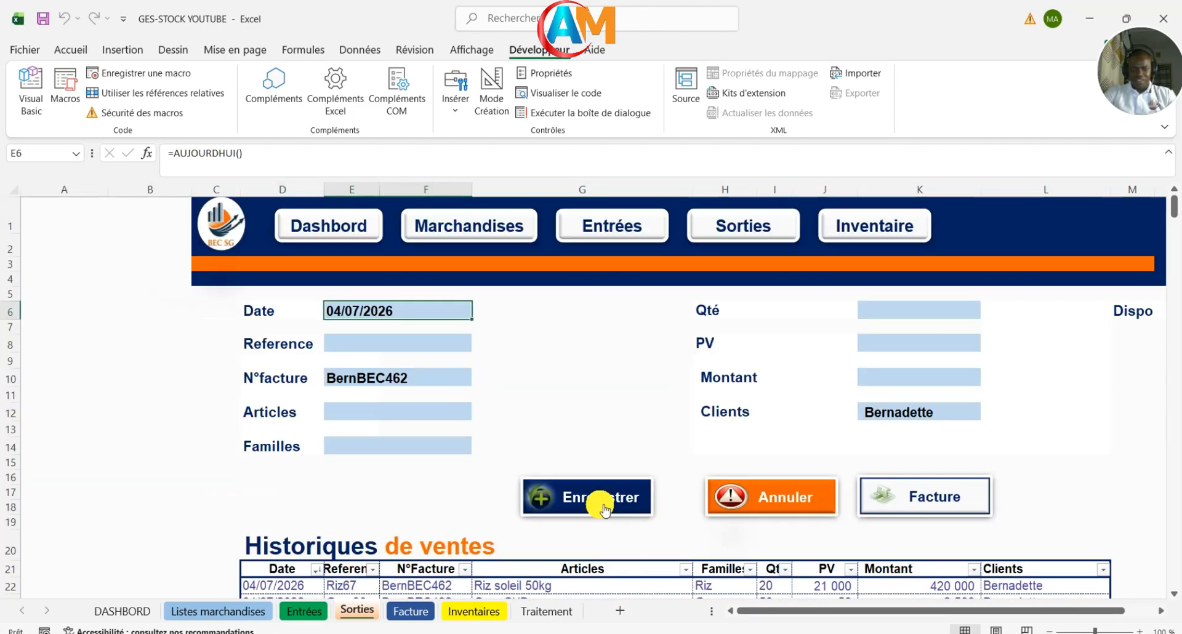
Step: Choose Spa24 as the form's Reference and set its Qté to 10
scroll(537, 455, down, 3)
scroll(537, 455, up, 2)
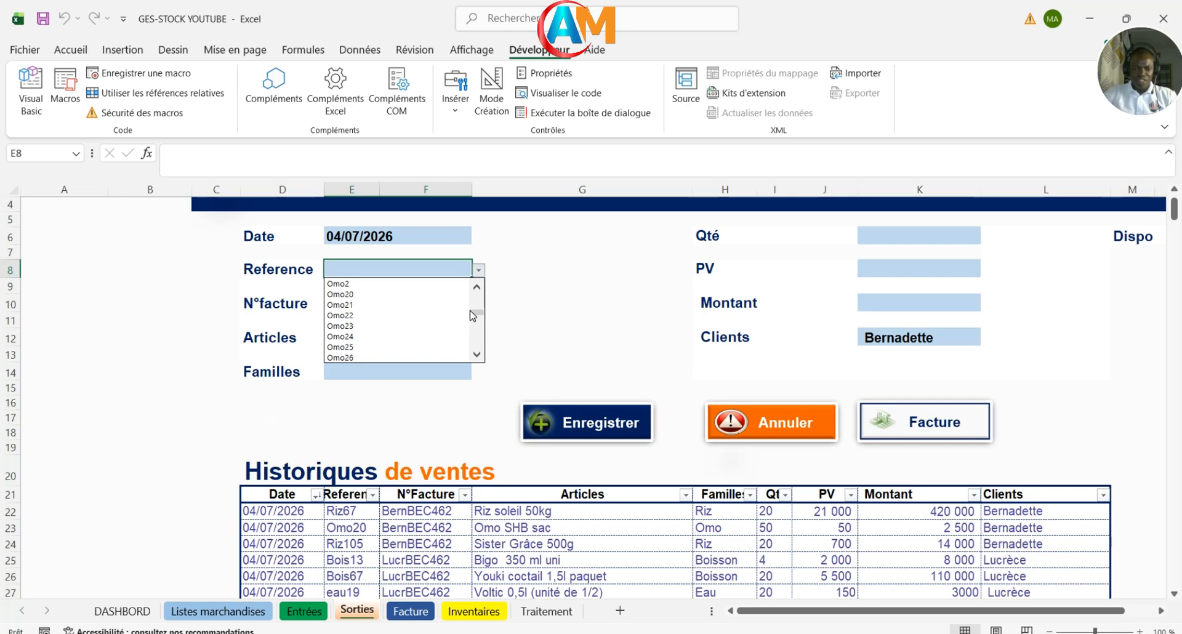
drag(473, 315, 477, 341)
click(382, 336)
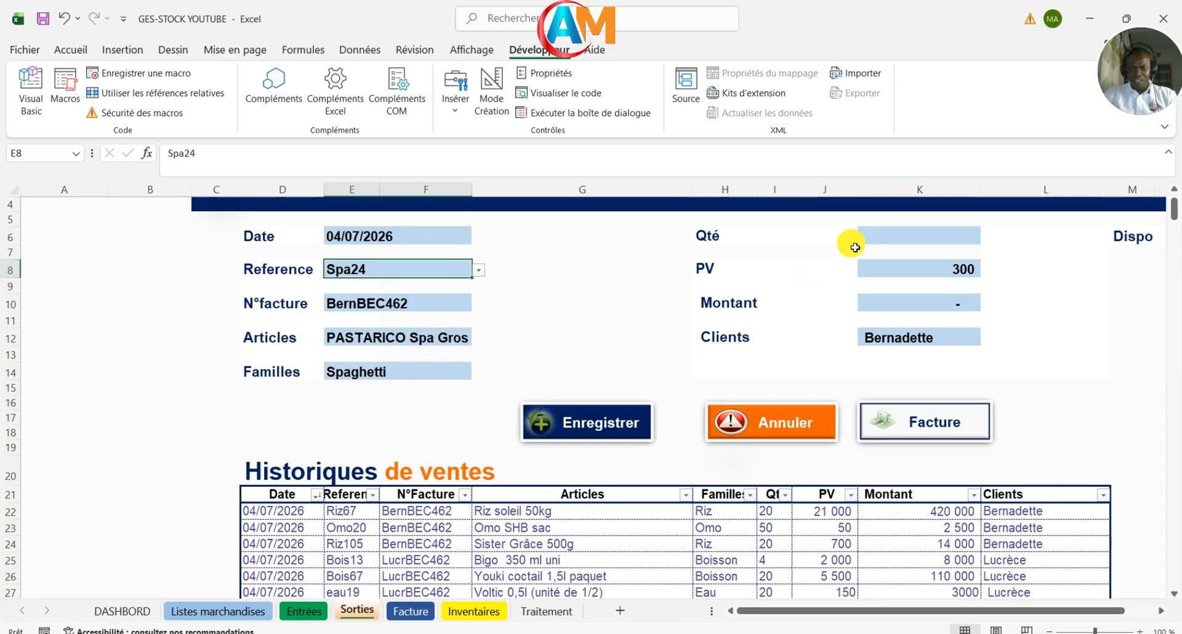
click(887, 237)
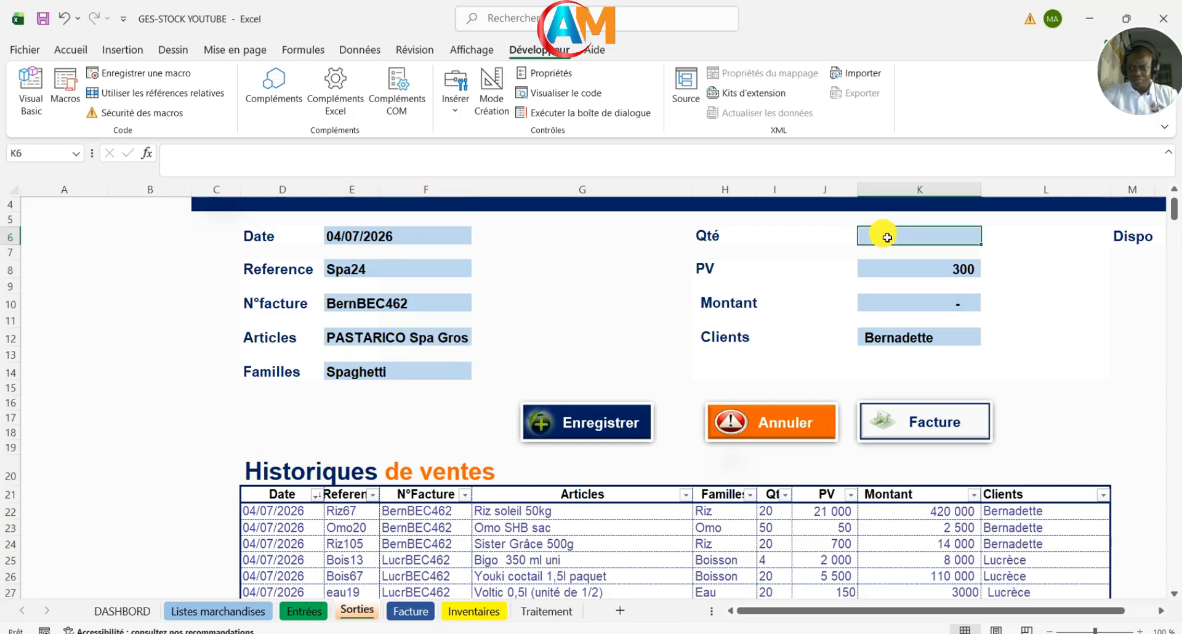
text(10)
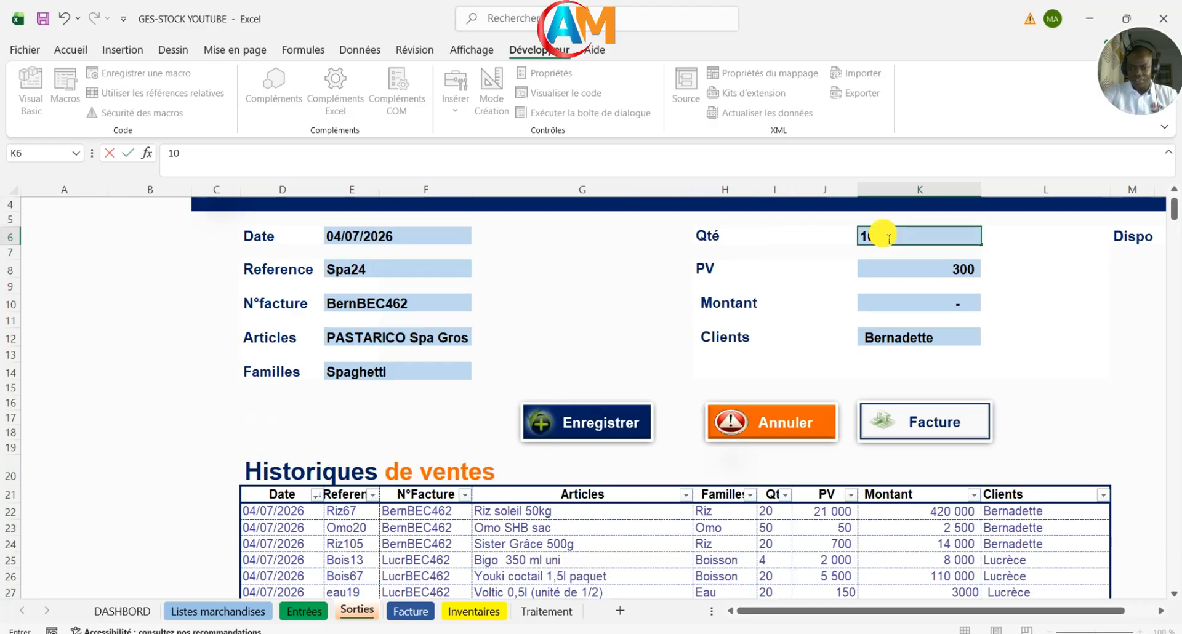
key(Return)
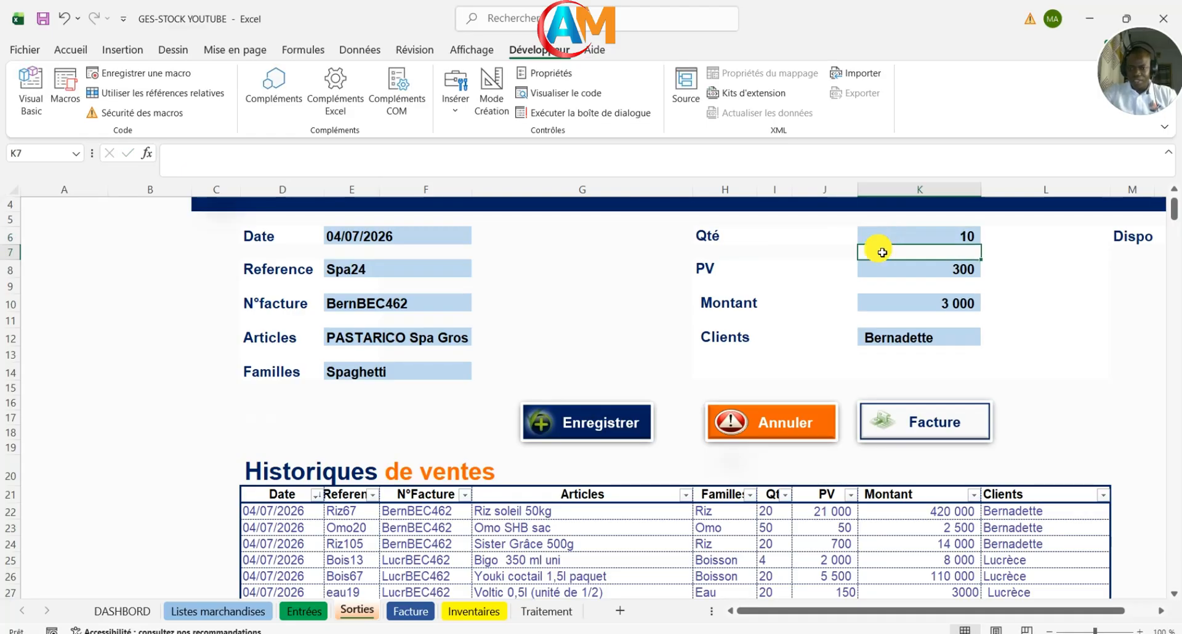
Step: Replace the client's first name in the Clients field K12 and record the Spa24 sale in the history
click(908, 343)
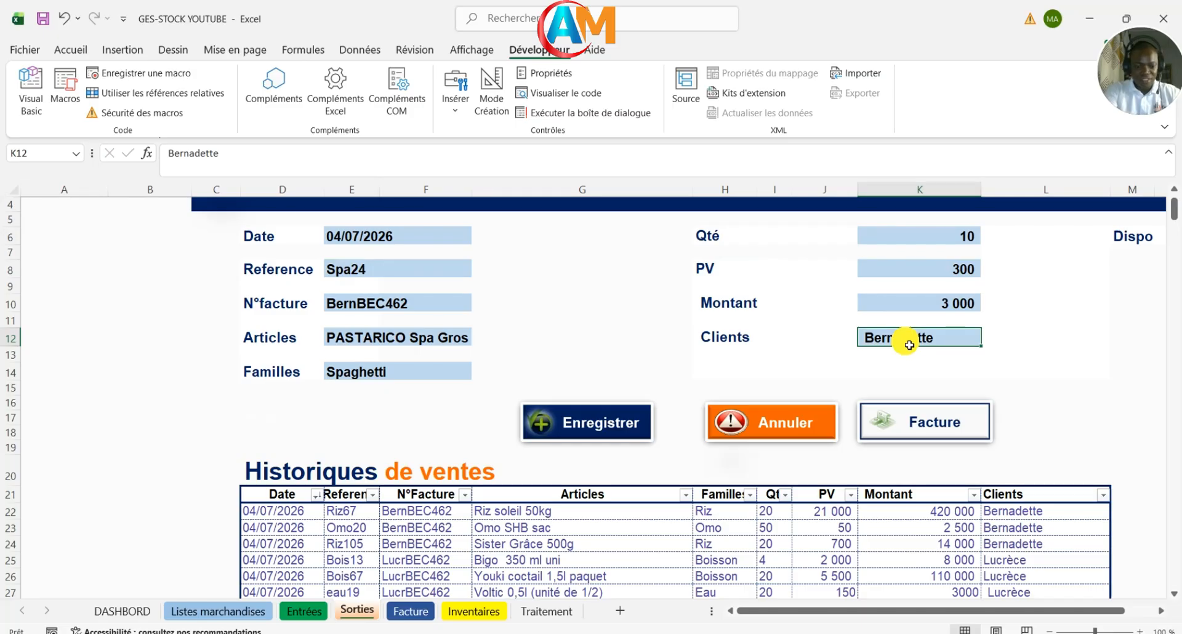
text(Tania)
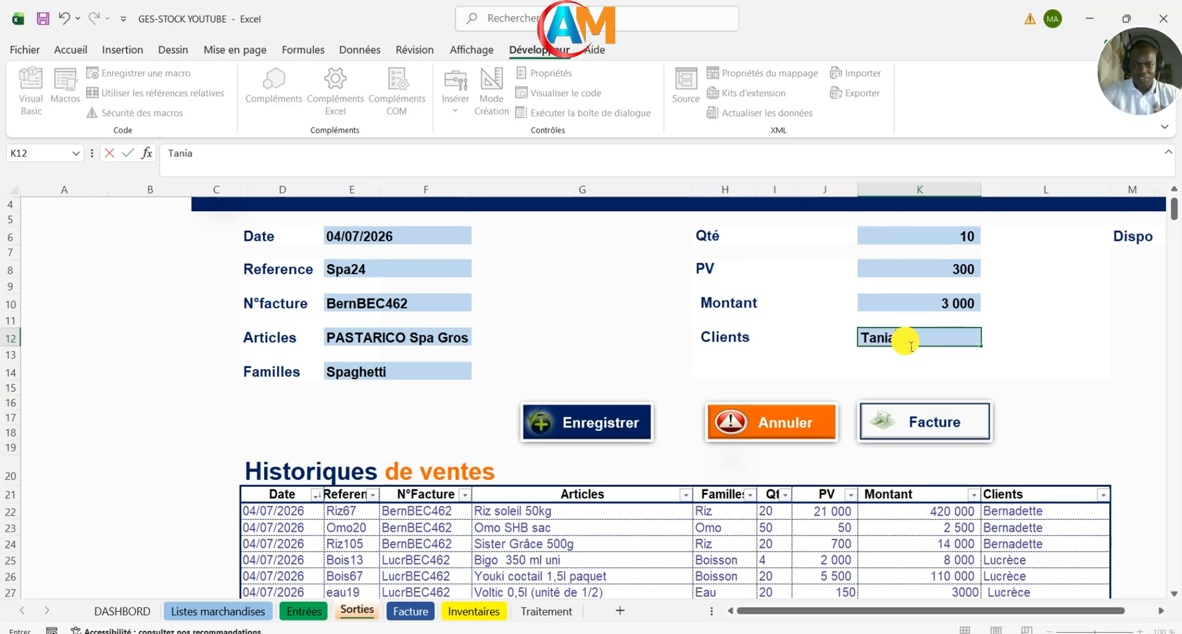
click(588, 422)
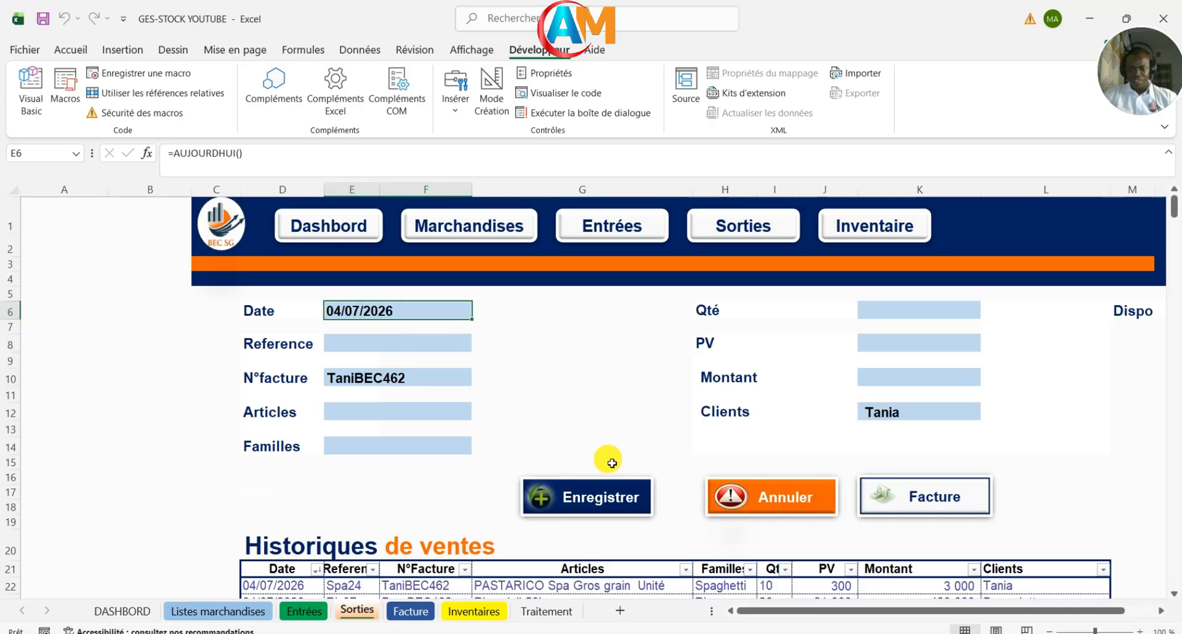
scroll(456, 484, down, 1)
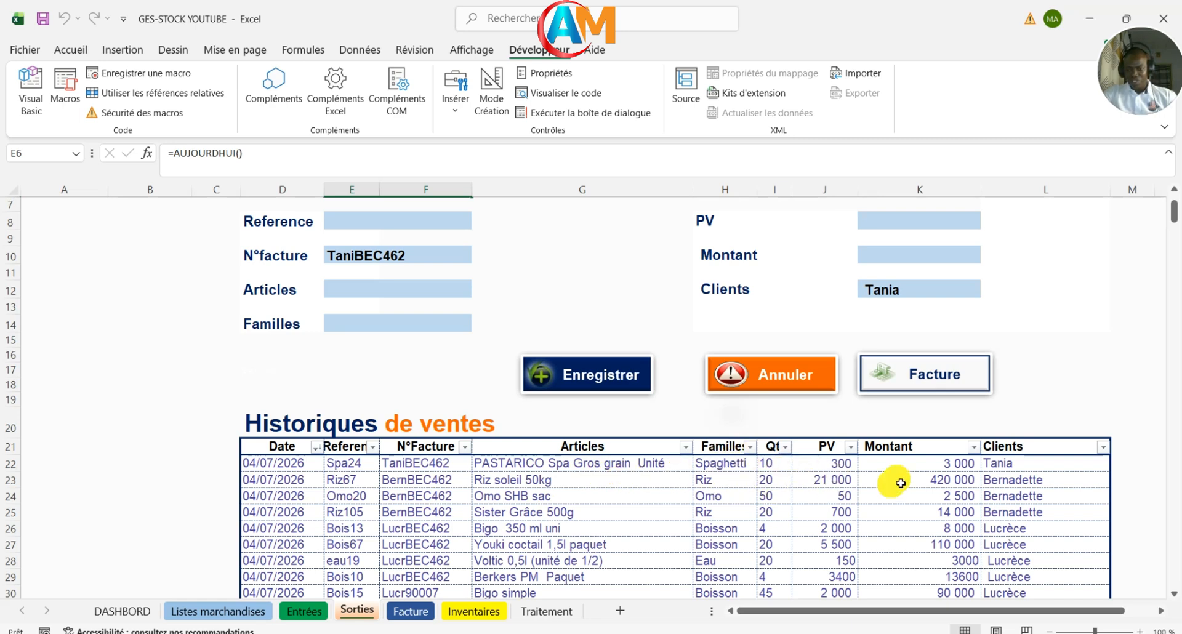
scroll(693, 491, up, 1)
scroll(693, 491, up, 1)
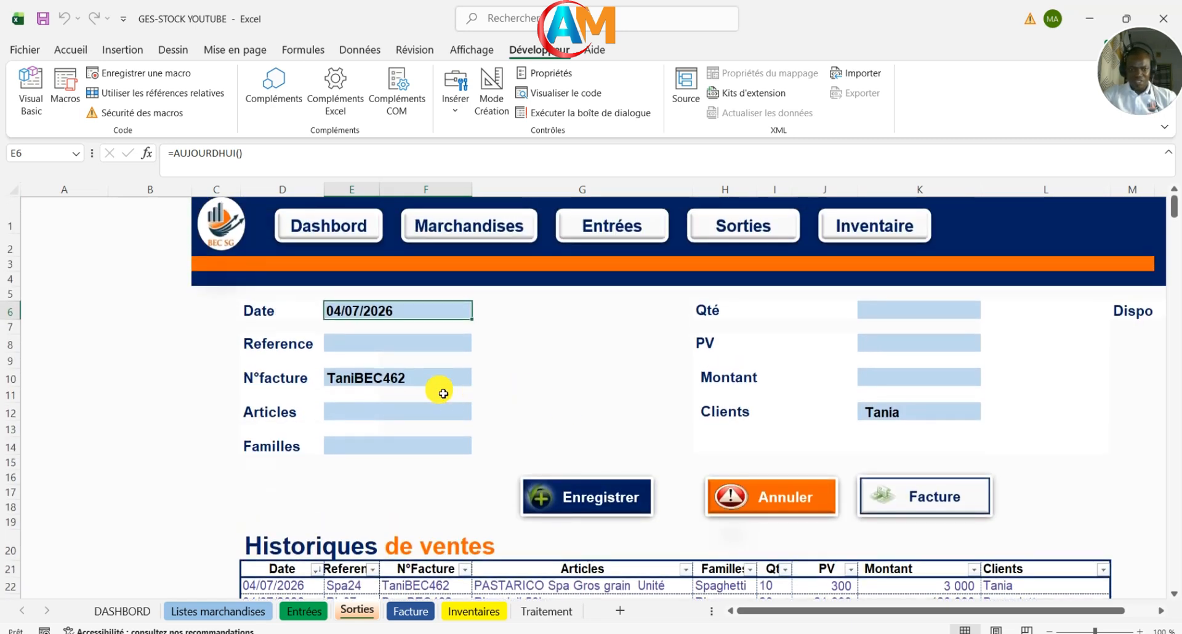
Step: Choose Huil7 as the form's Reference and set its Qté to 5
click(368, 350)
click(479, 346)
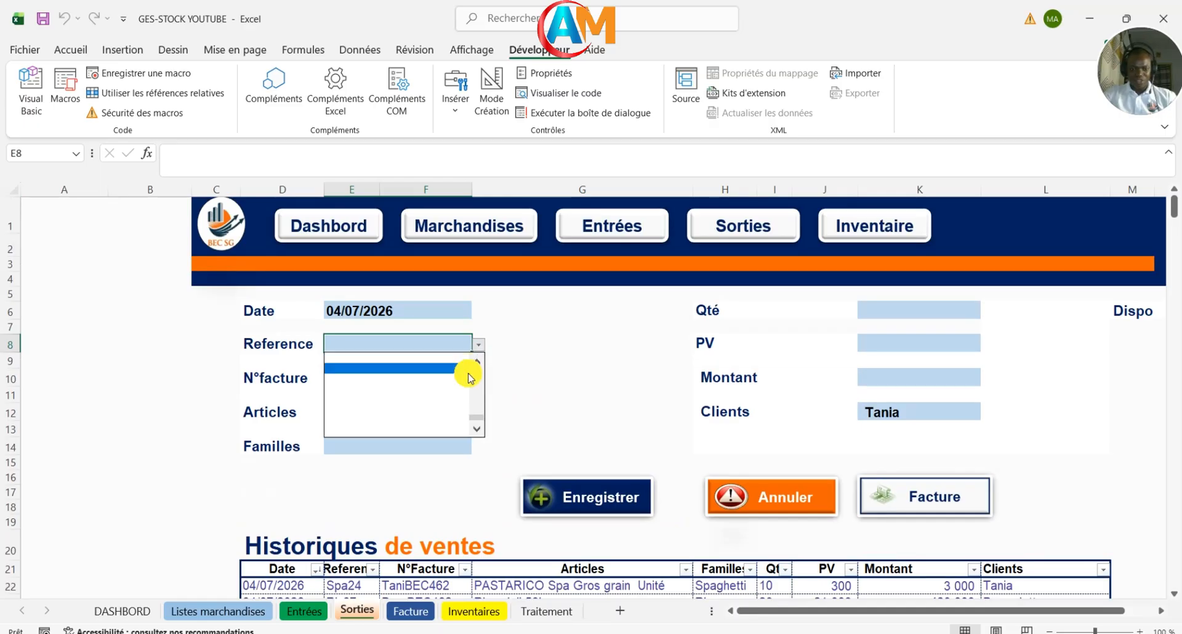
scroll(478, 400, down, 3)
click(406, 390)
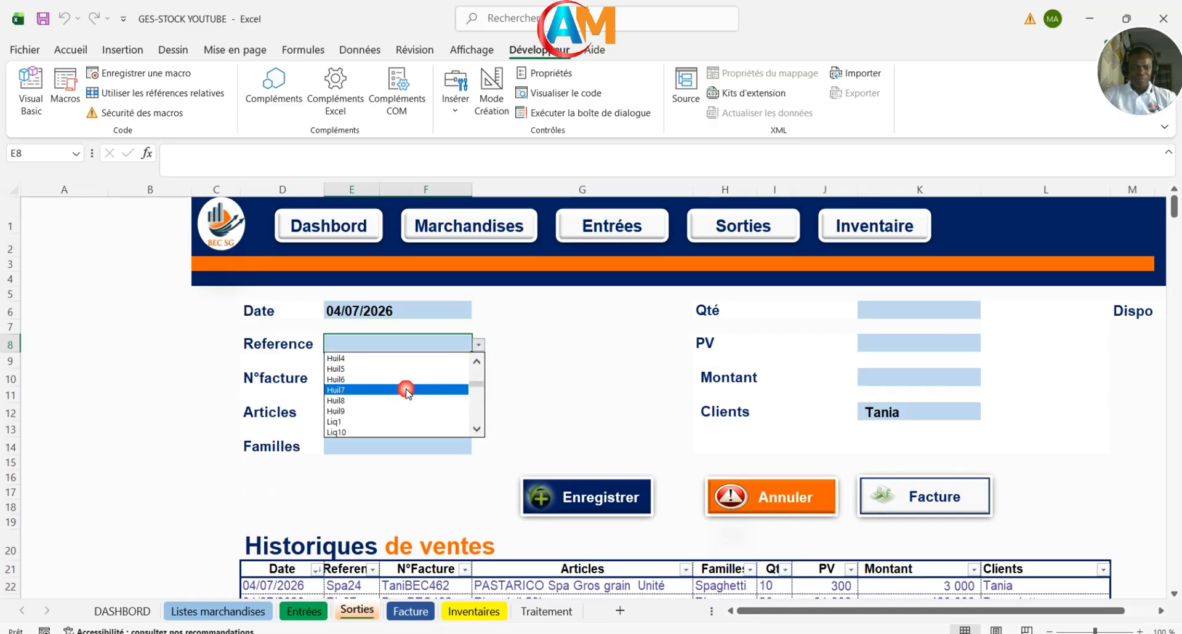
click(382, 391)
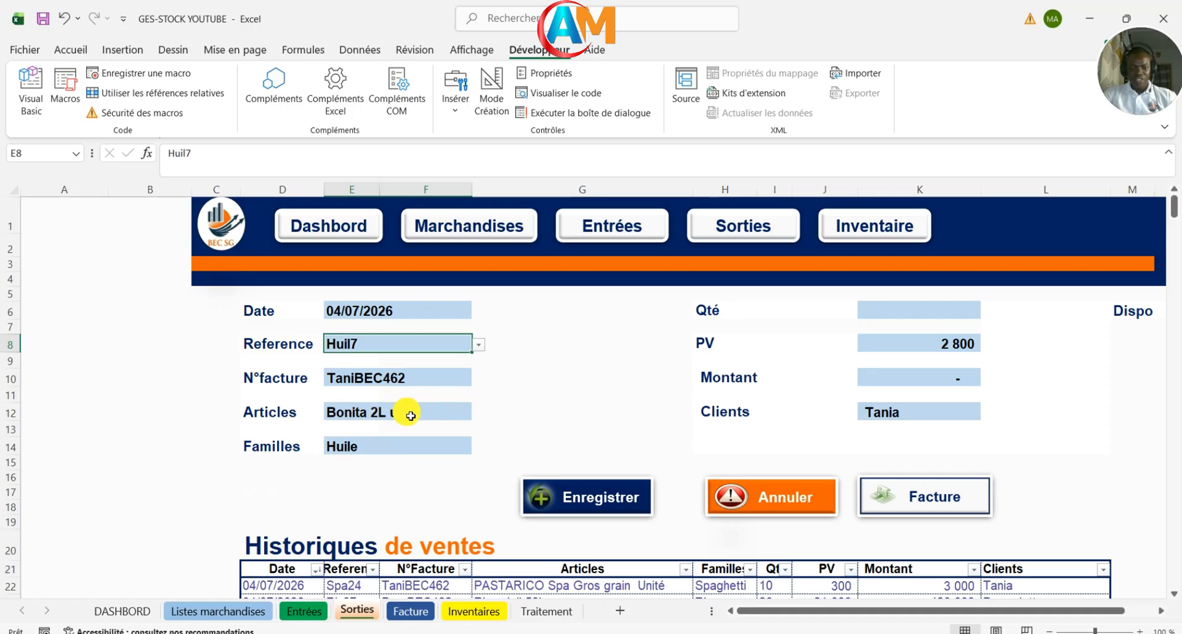
click(887, 314)
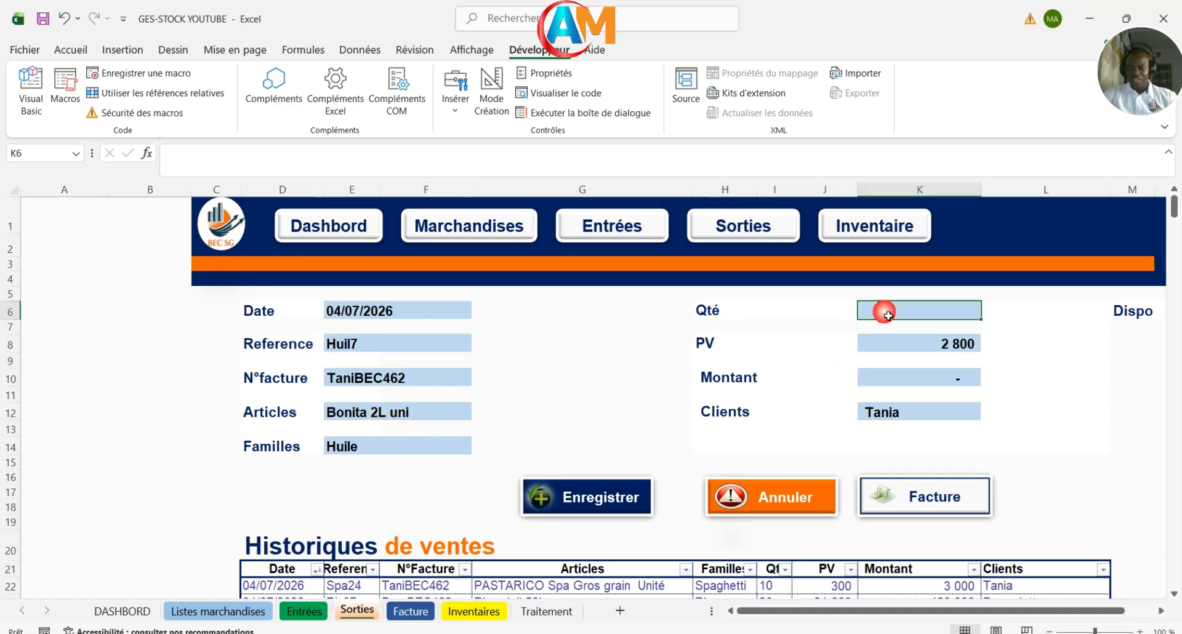
text(5)
key(Return)
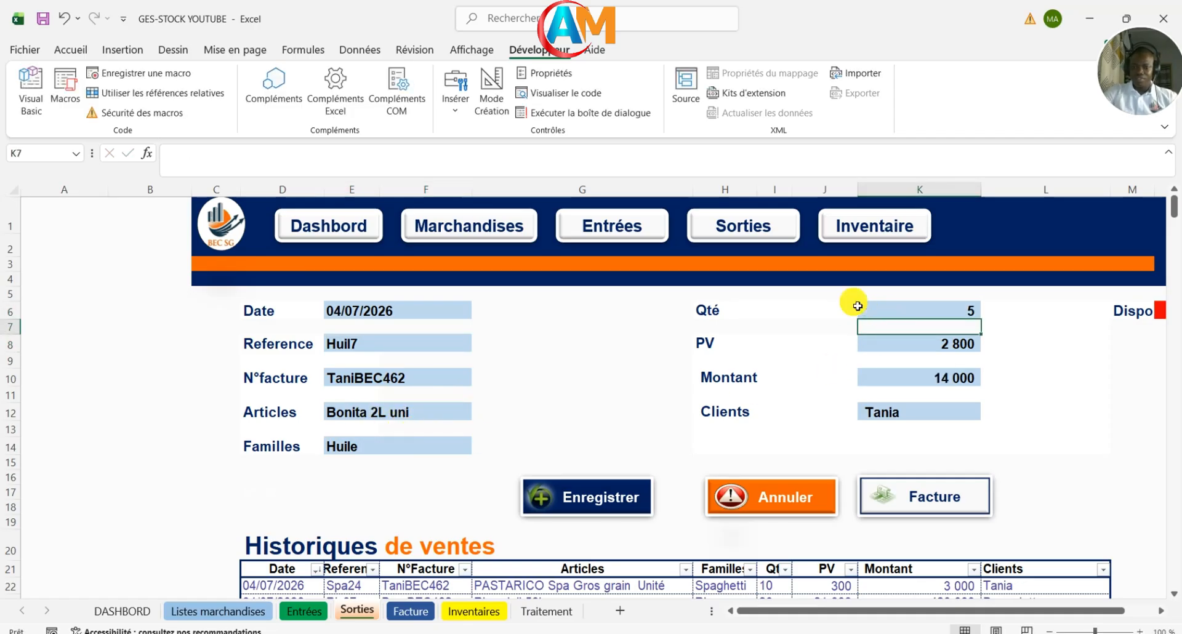
Step: Run the macro assigned to Enregistrer to add the Huil7 sale, and check the new row in the sales history
click(566, 495)
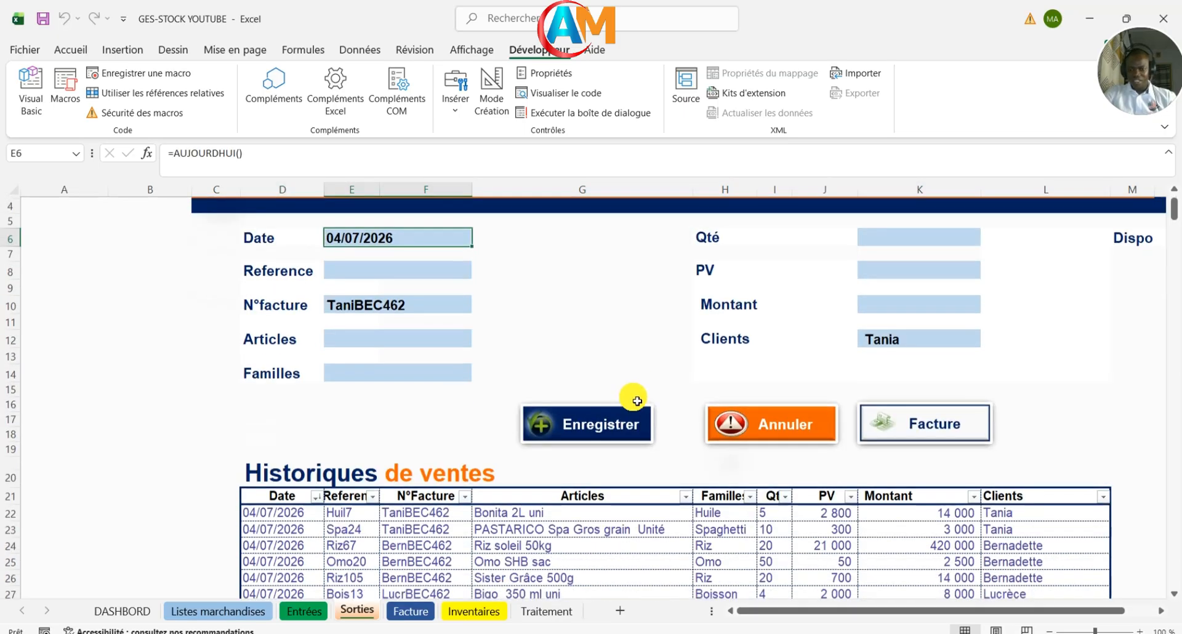
scroll(1086, 457, down, 3)
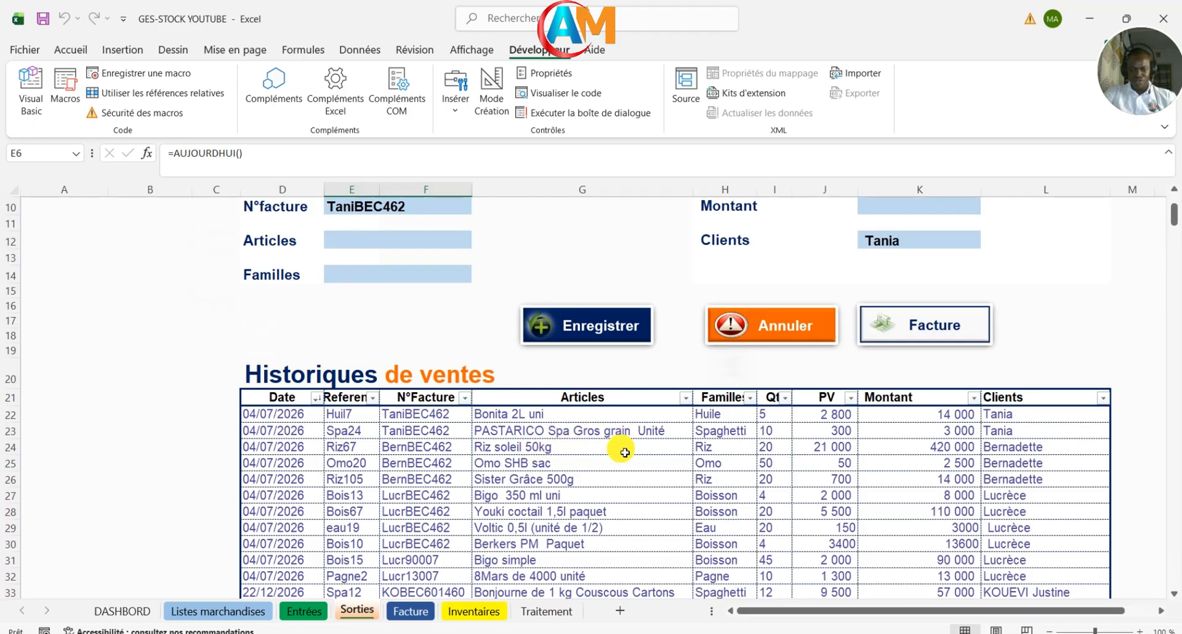
scroll(554, 455, up, 2)
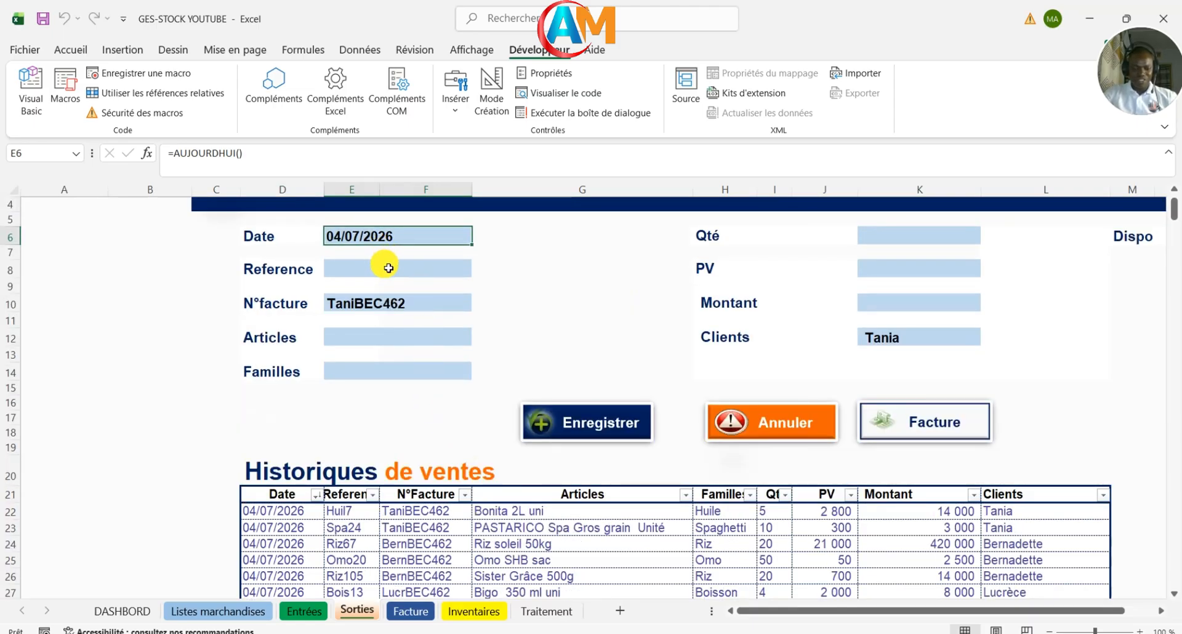
Step: Choose Sav27 as the form's Reference and set its Qté to 20
click(389, 268)
click(479, 269)
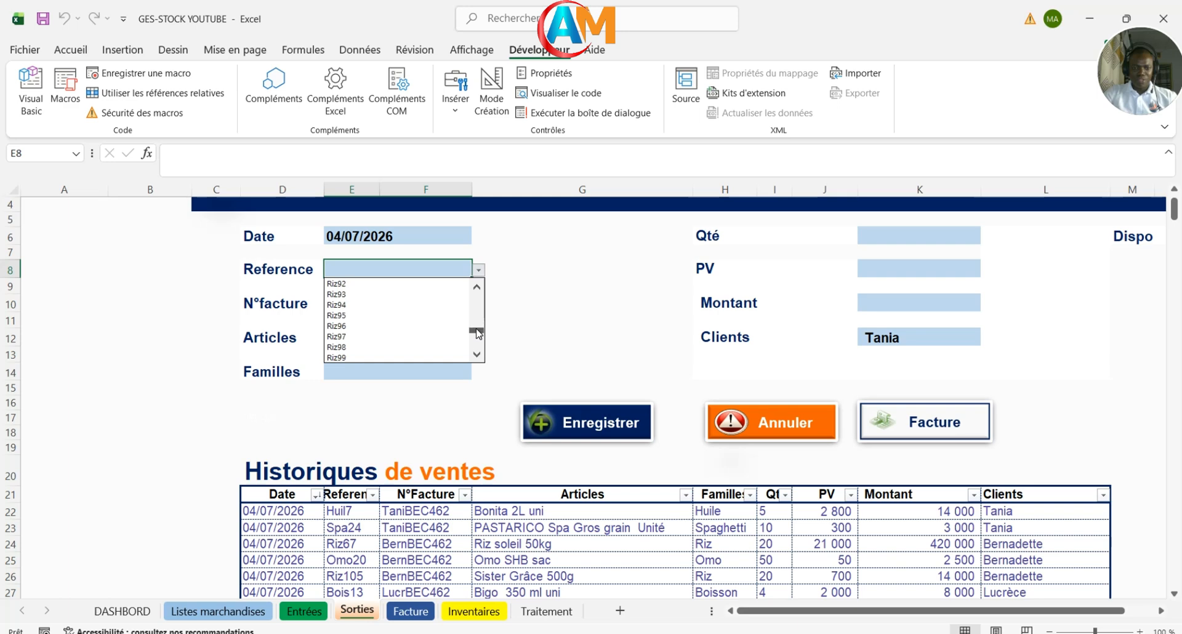
drag(478, 331, 478, 334)
click(385, 336)
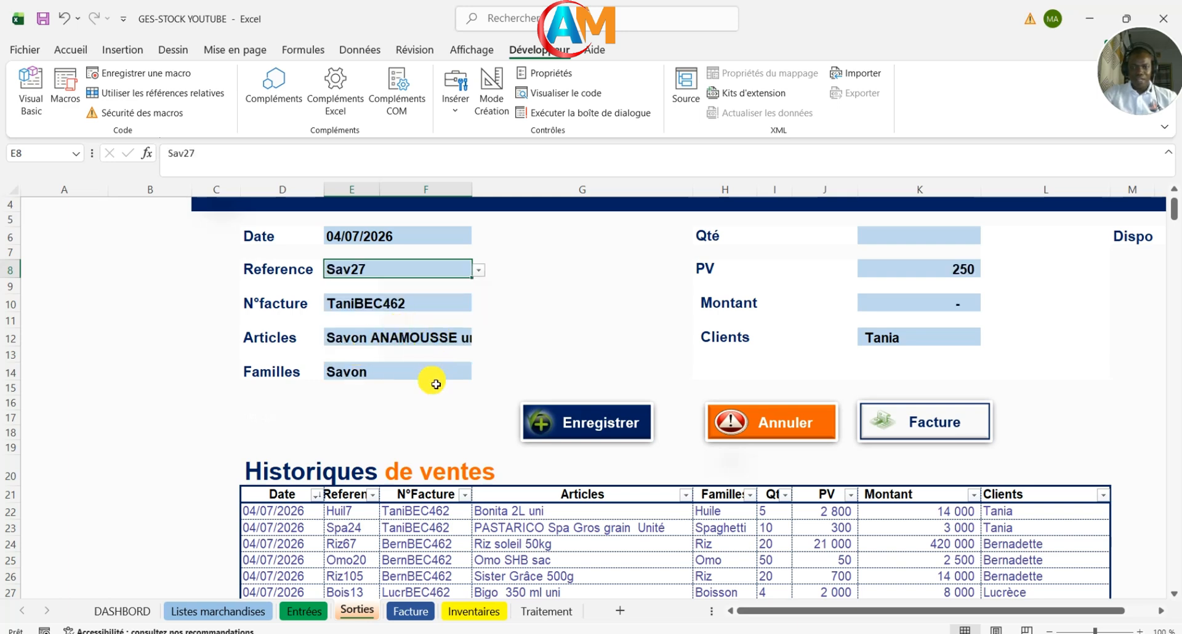
click(894, 245)
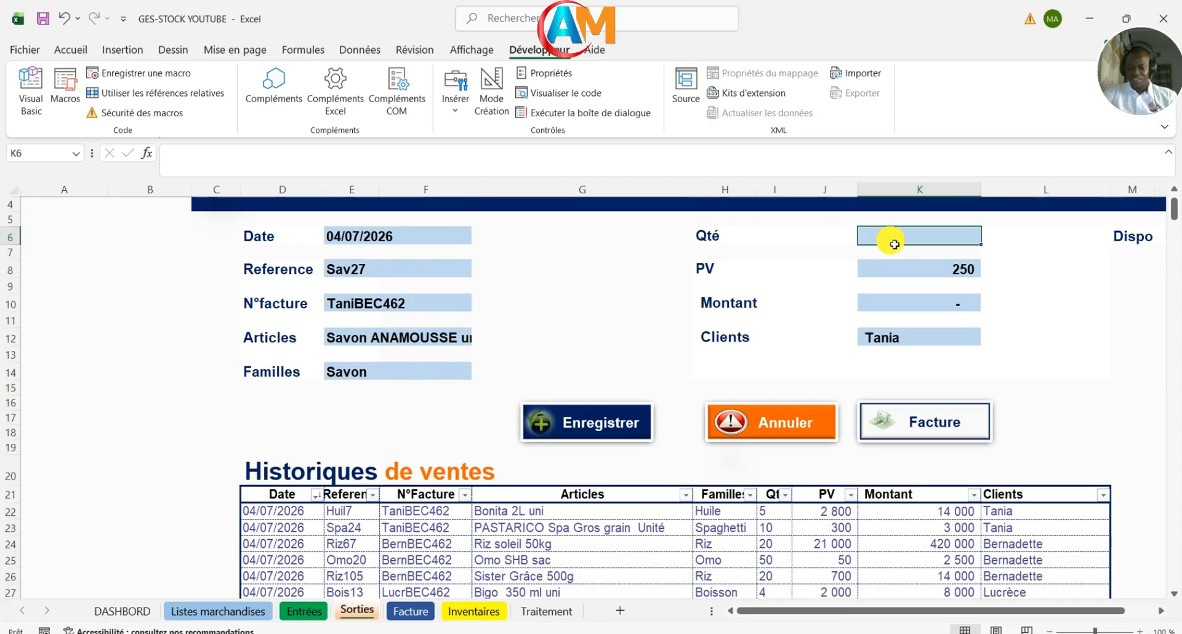
text(20)
key(Return)
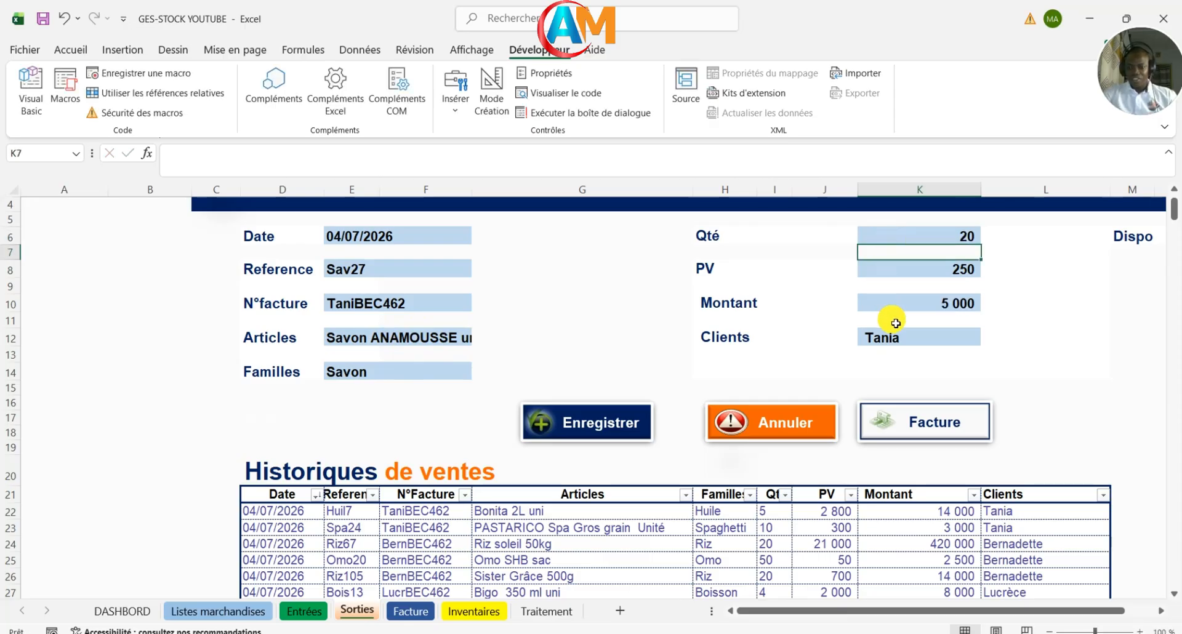
Step: Enter another client's first name in the Clients field, record the Sav27 sale, and check the sales history
click(908, 344)
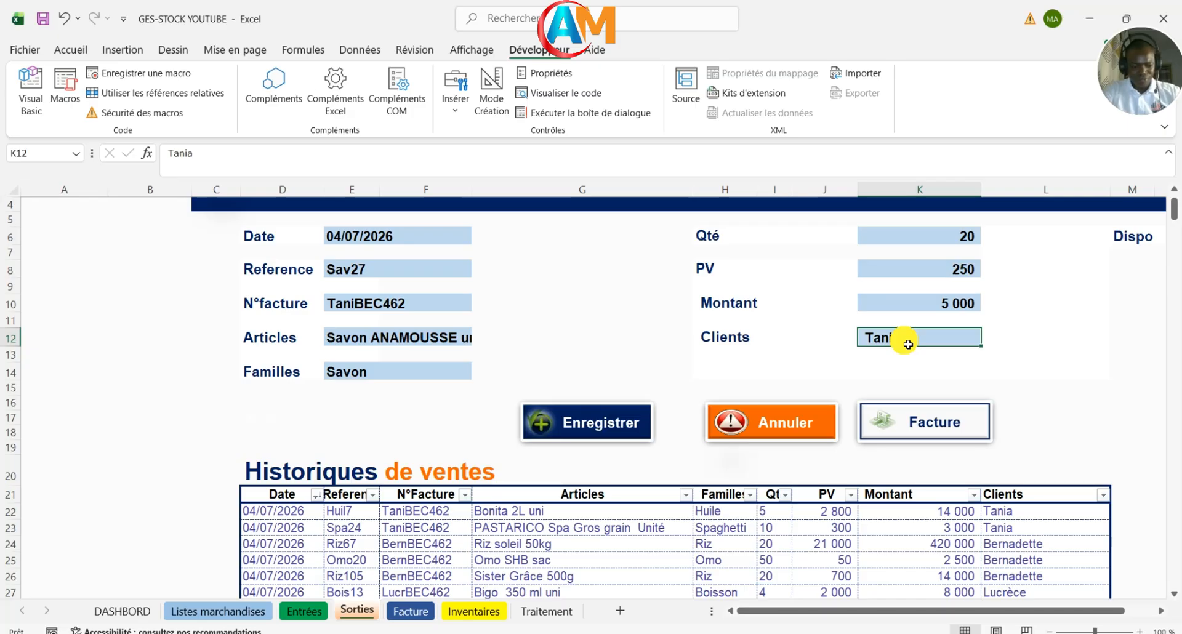
text(Julien)
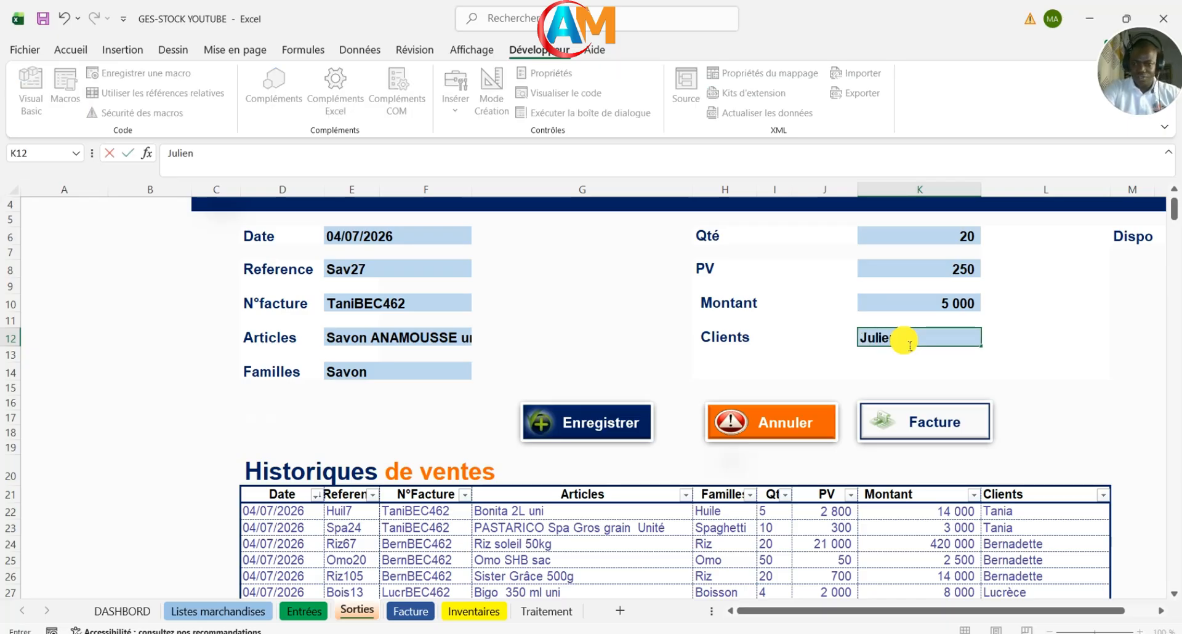
click(643, 423)
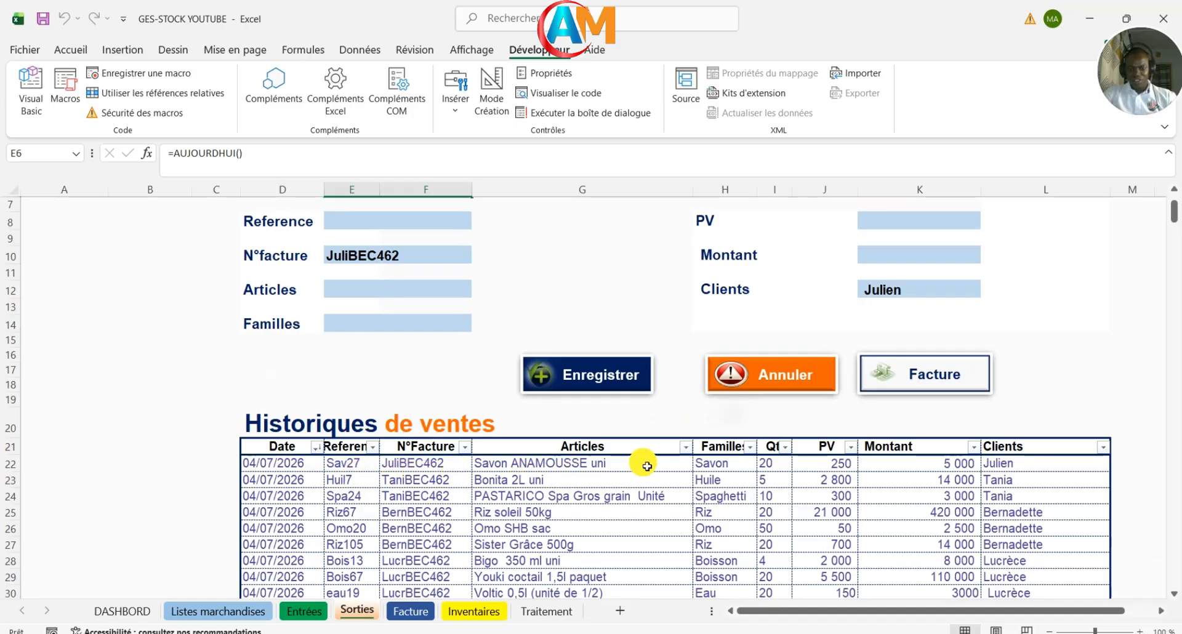
scroll(814, 484, up, 2)
click(554, 415)
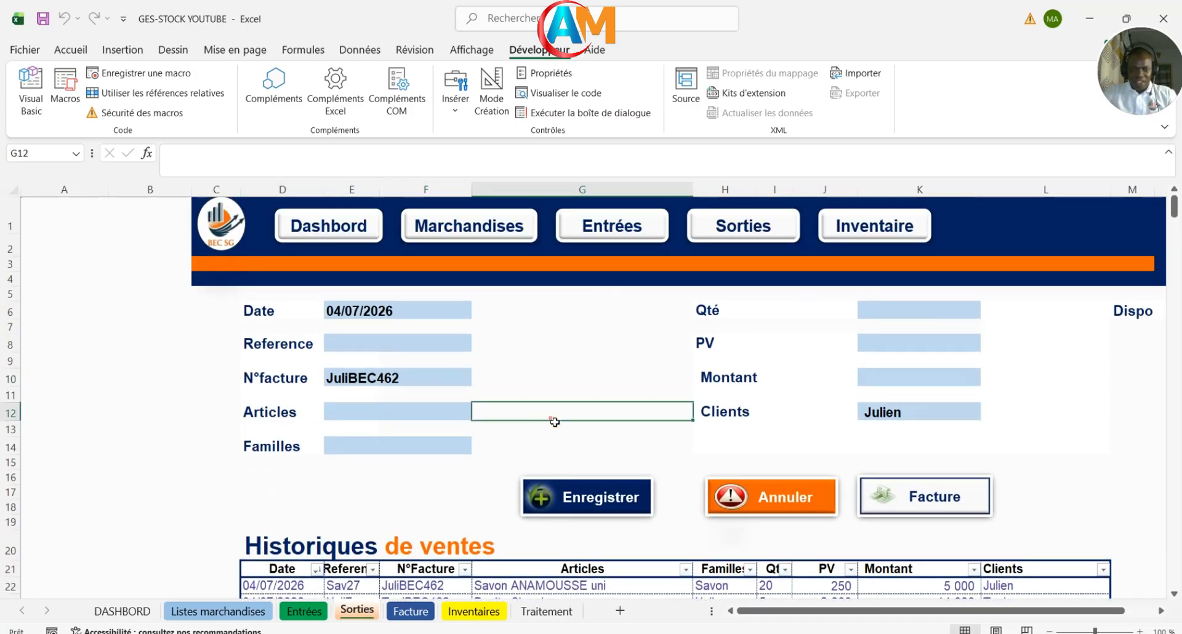
scroll(604, 356, down, 1)
scroll(604, 356, down, 1)
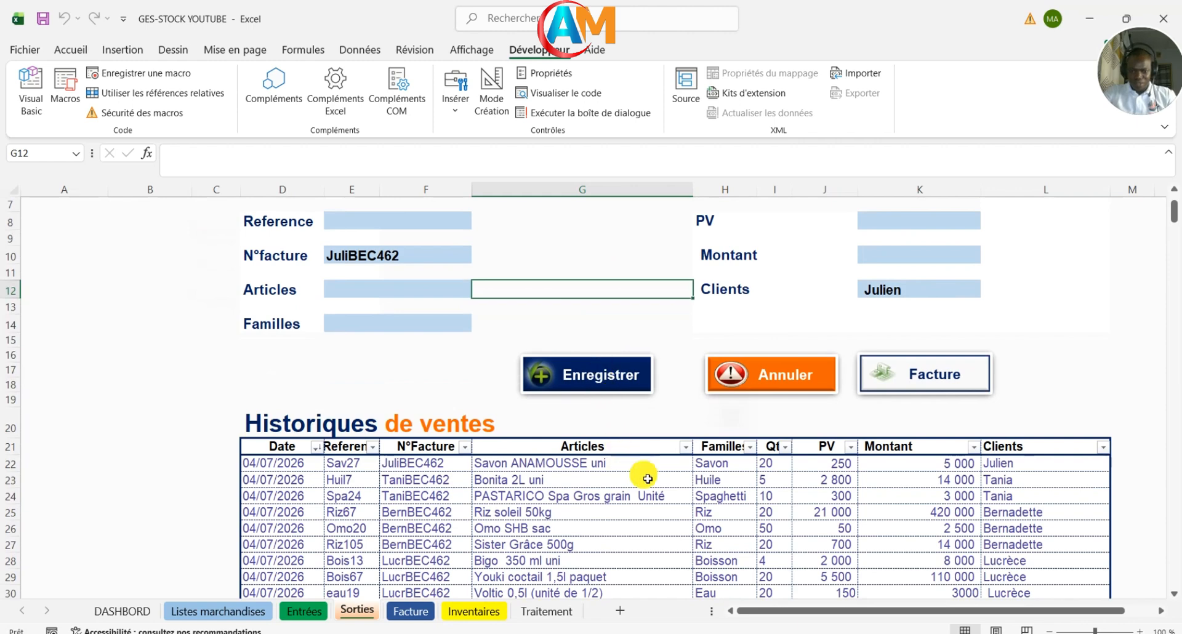
Step: Choose Pagne10 as the form's Reference and set its Qté to 5
scroll(632, 349, up, 2)
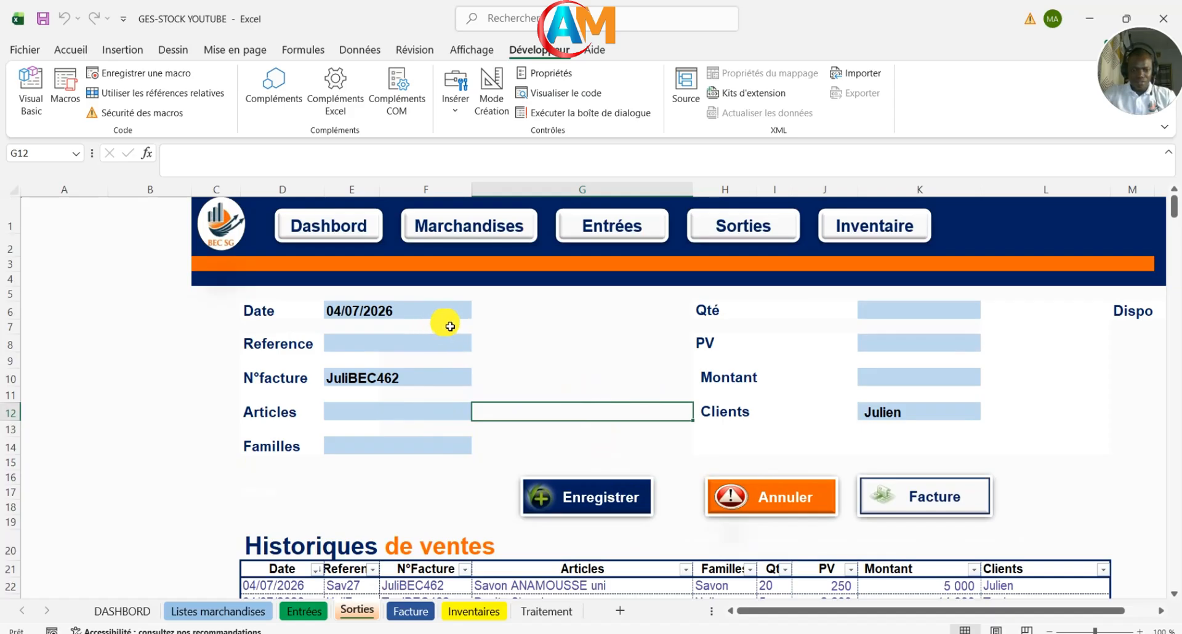
click(392, 342)
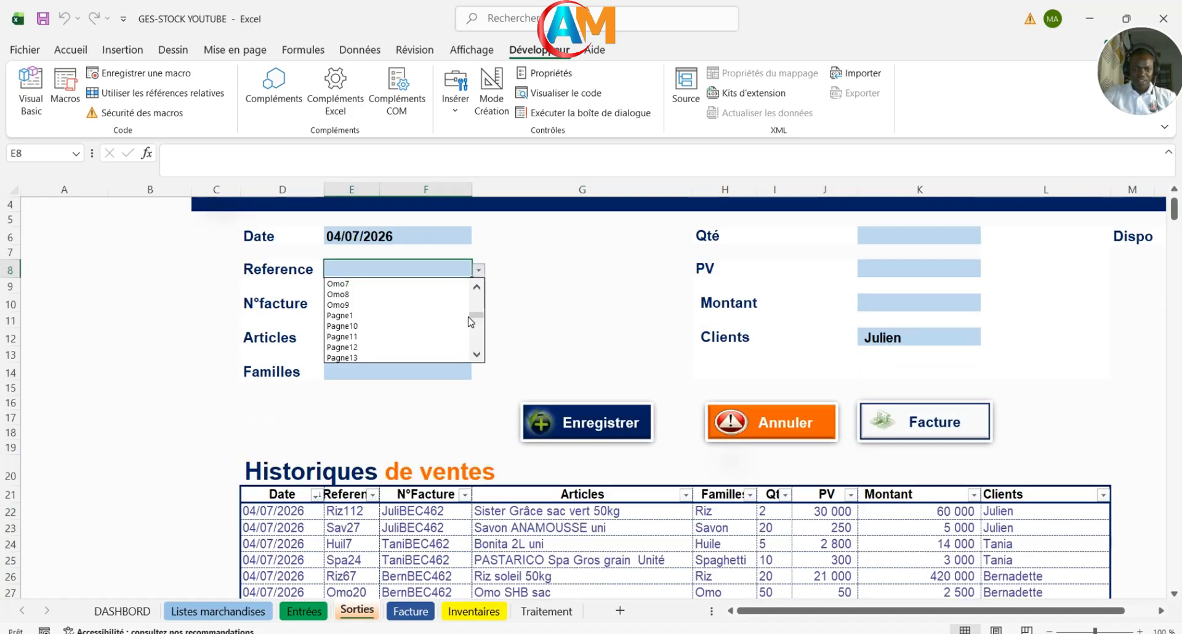
click(381, 326)
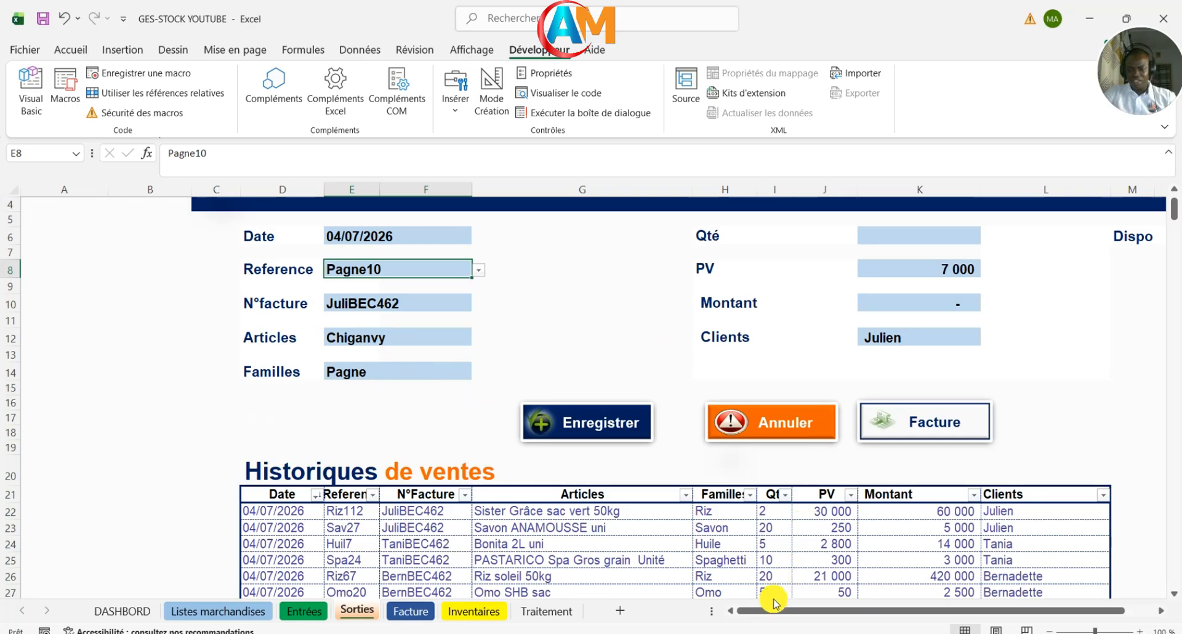
drag(771, 611, 799, 611)
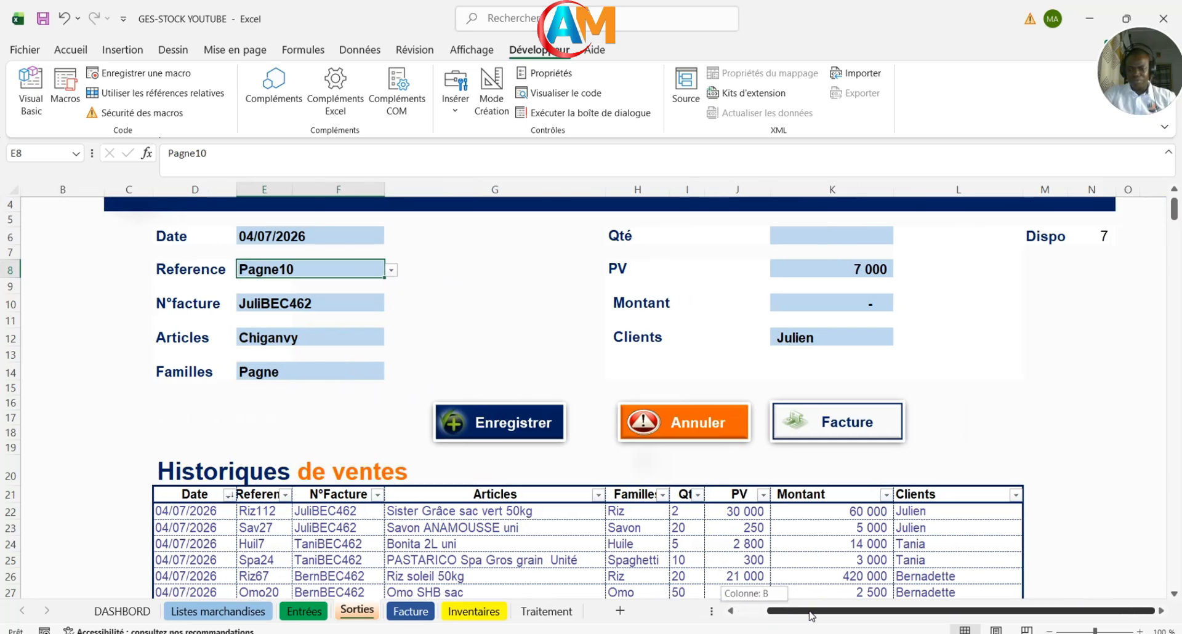
click(826, 242)
text(5)
key(Return)
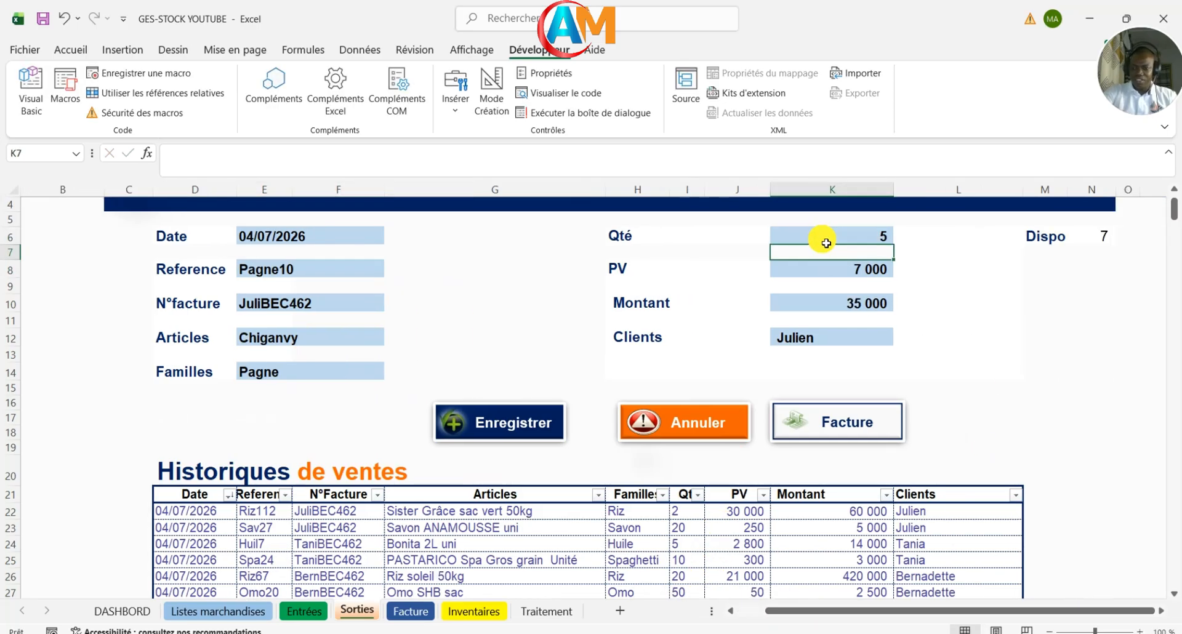
Step: Enter a new client's full name in the Clients field, record the Pagne10 sale with Enregistrer, and check the sales history
click(810, 343)
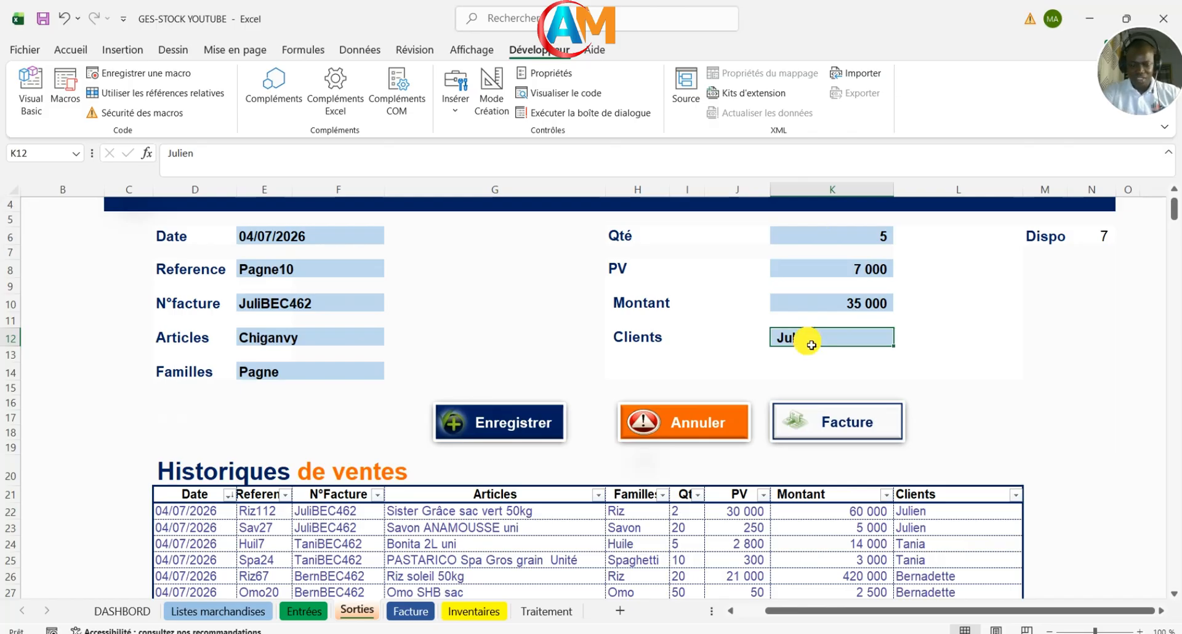
text(p)
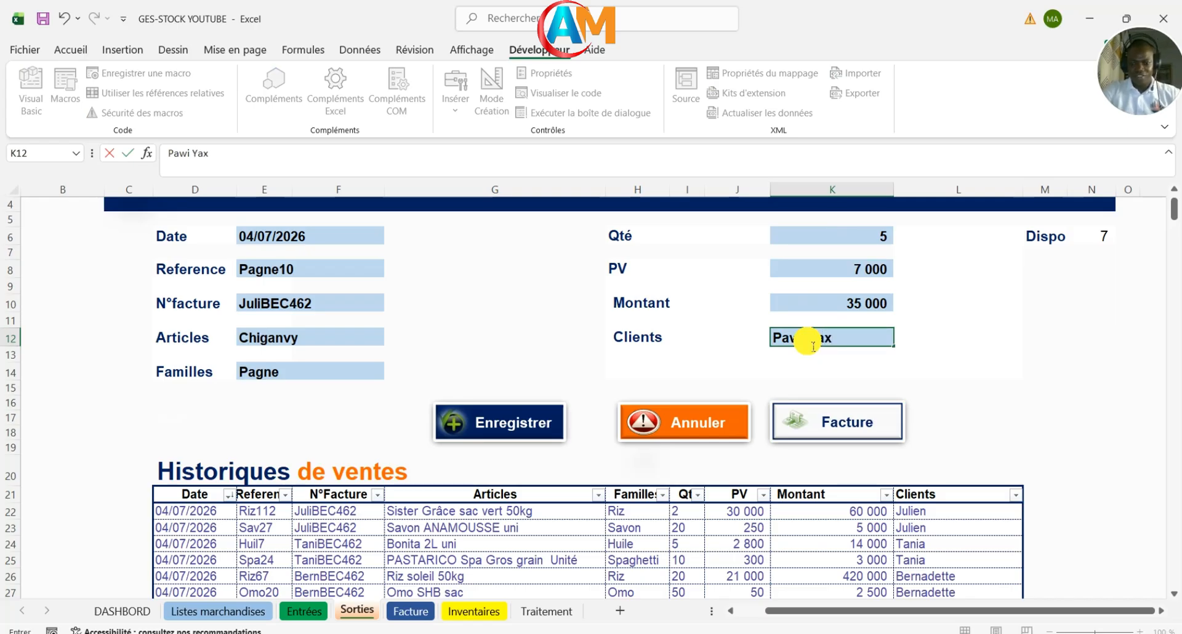
text(wa)
click(736, 353)
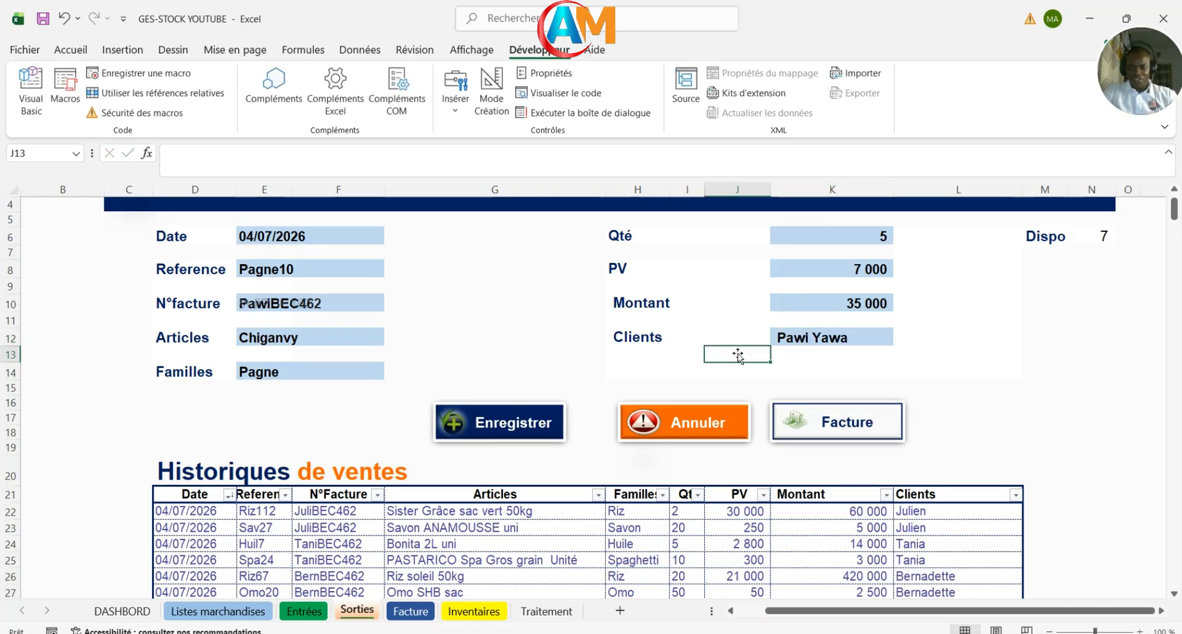
click(552, 425)
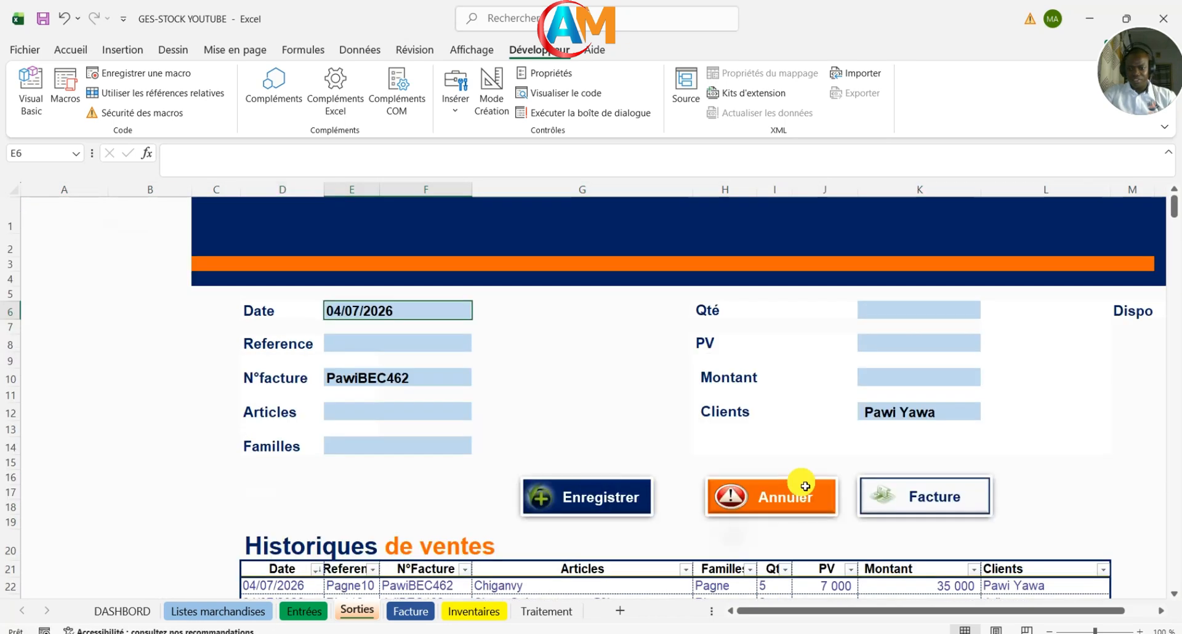
scroll(670, 434, down, 2)
scroll(670, 433, down, 1)
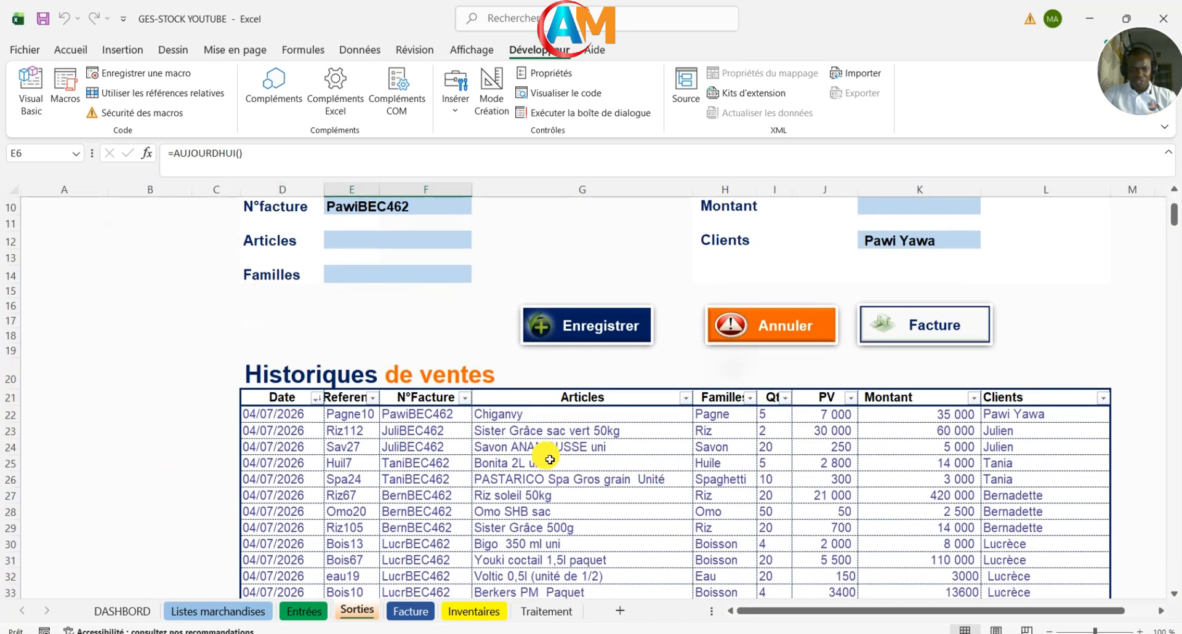
Step: Choose Riz14 as the form's Reference and set its Qté to 10 for the same client
scroll(545, 454, up, 1)
scroll(471, 366, up, 1)
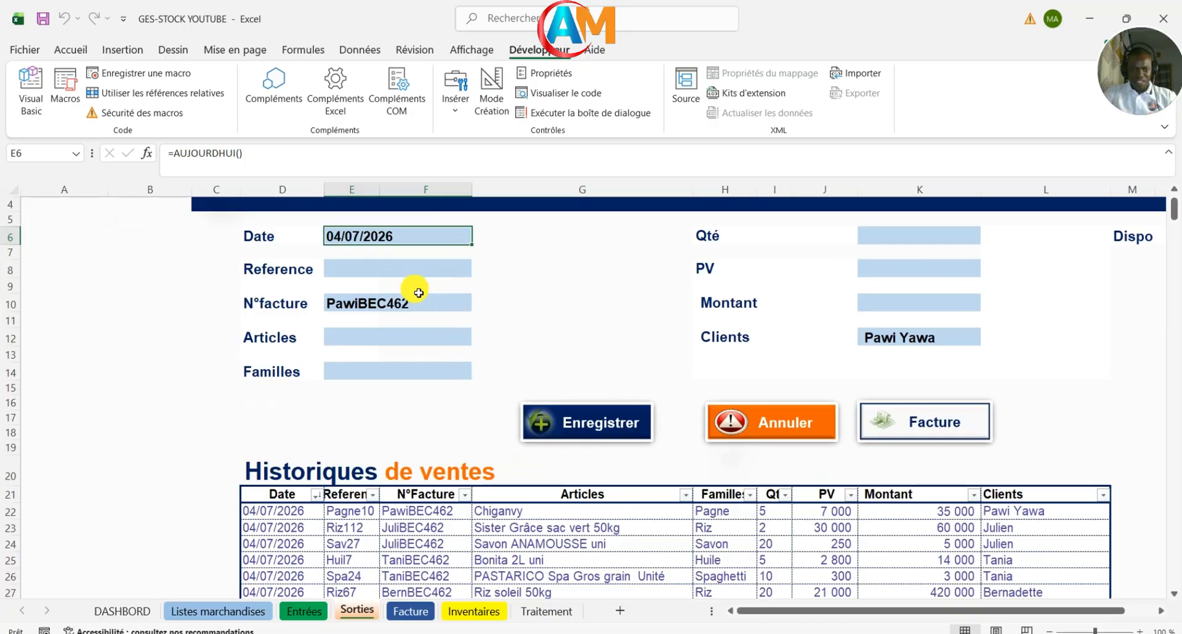
click(397, 273)
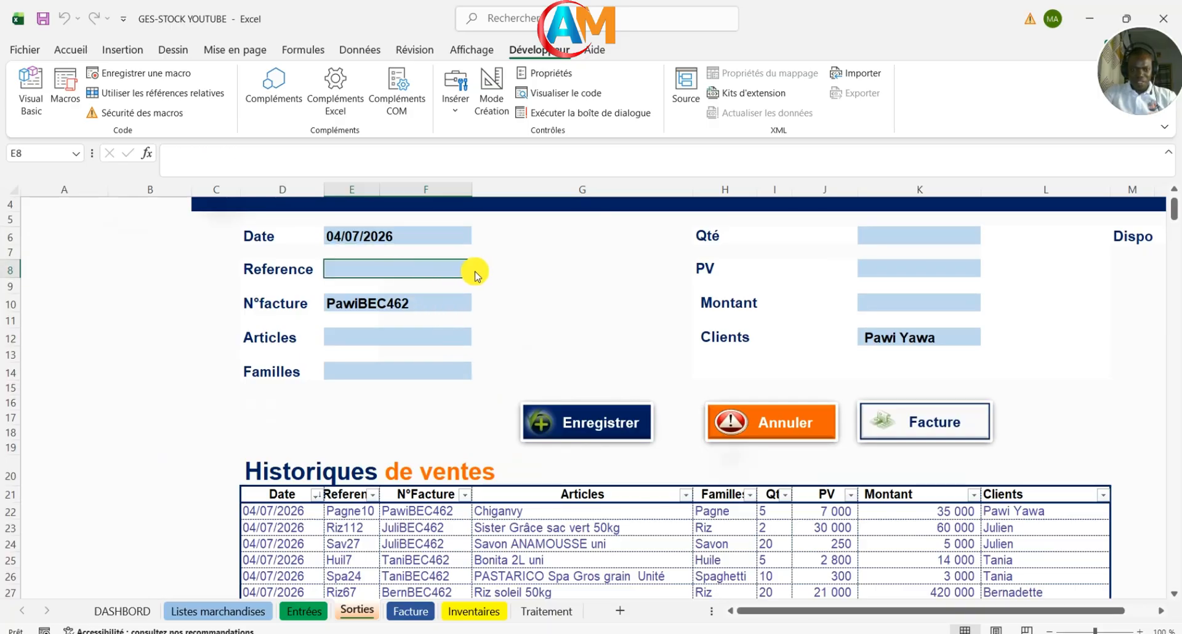
click(478, 270)
drag(476, 289, 477, 327)
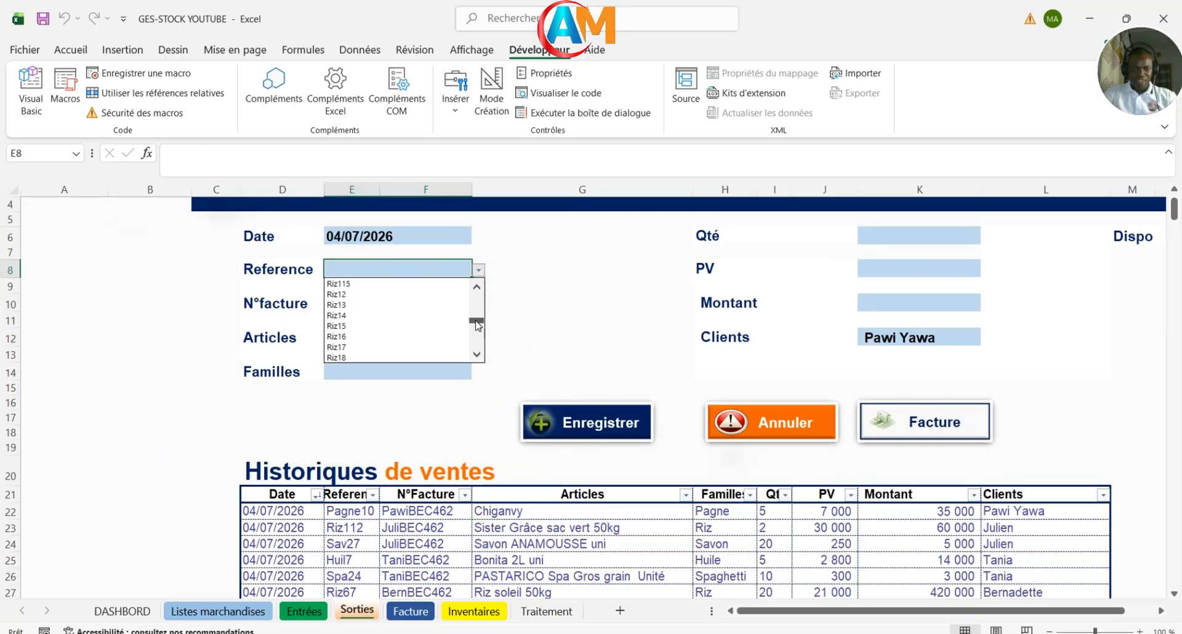
click(397, 314)
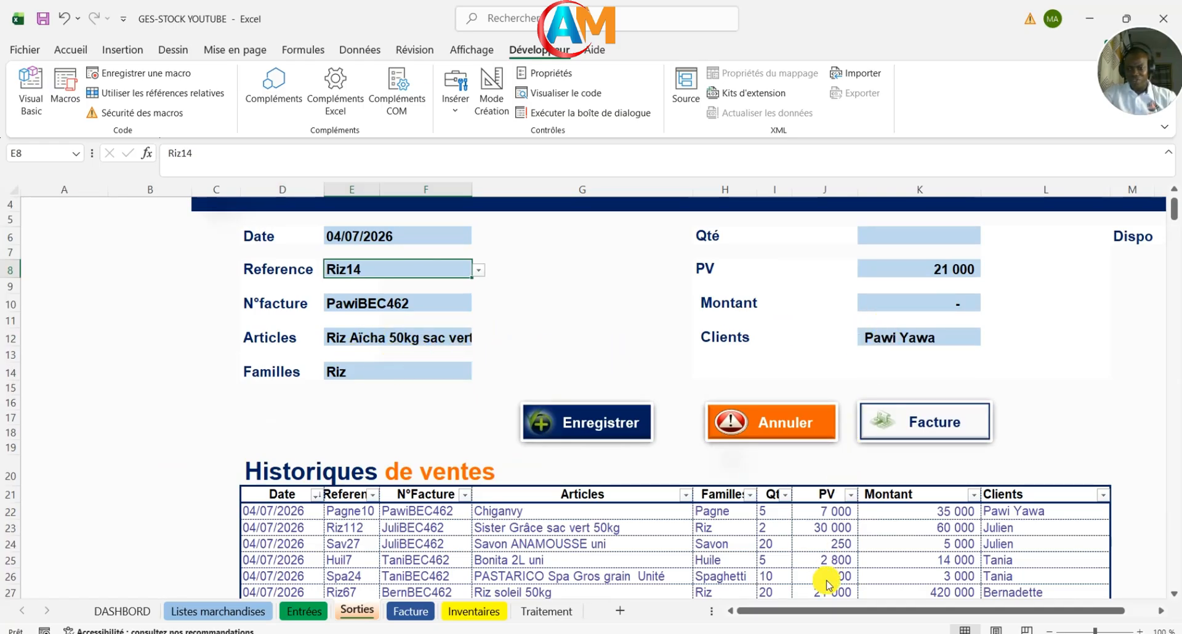
drag(765, 610, 793, 610)
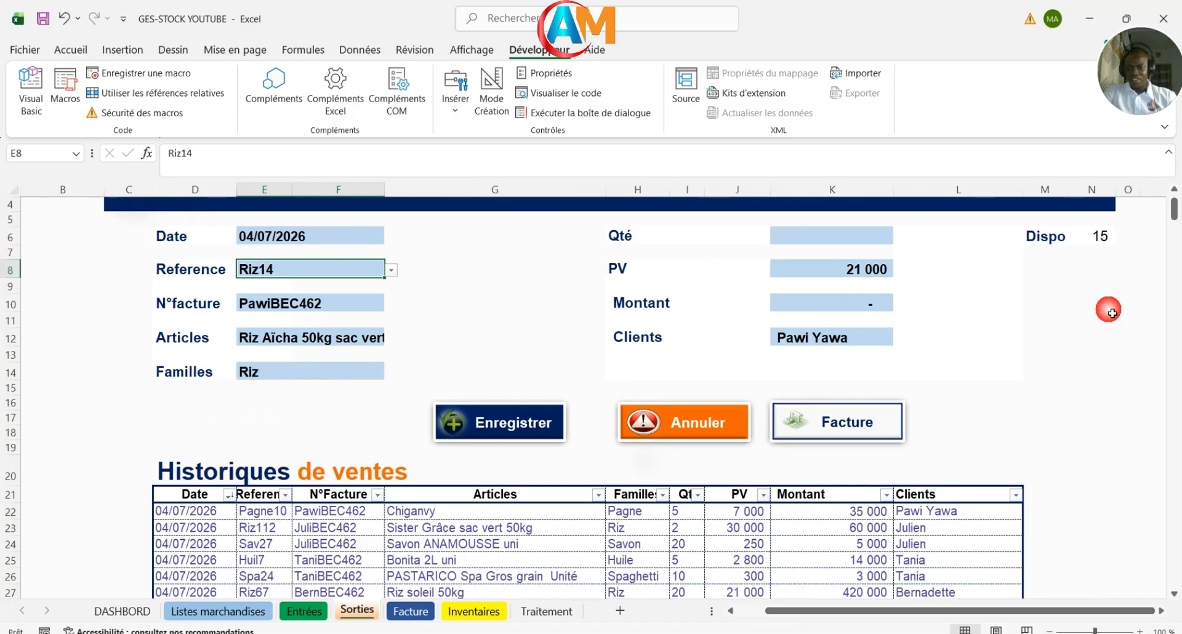
click(867, 240)
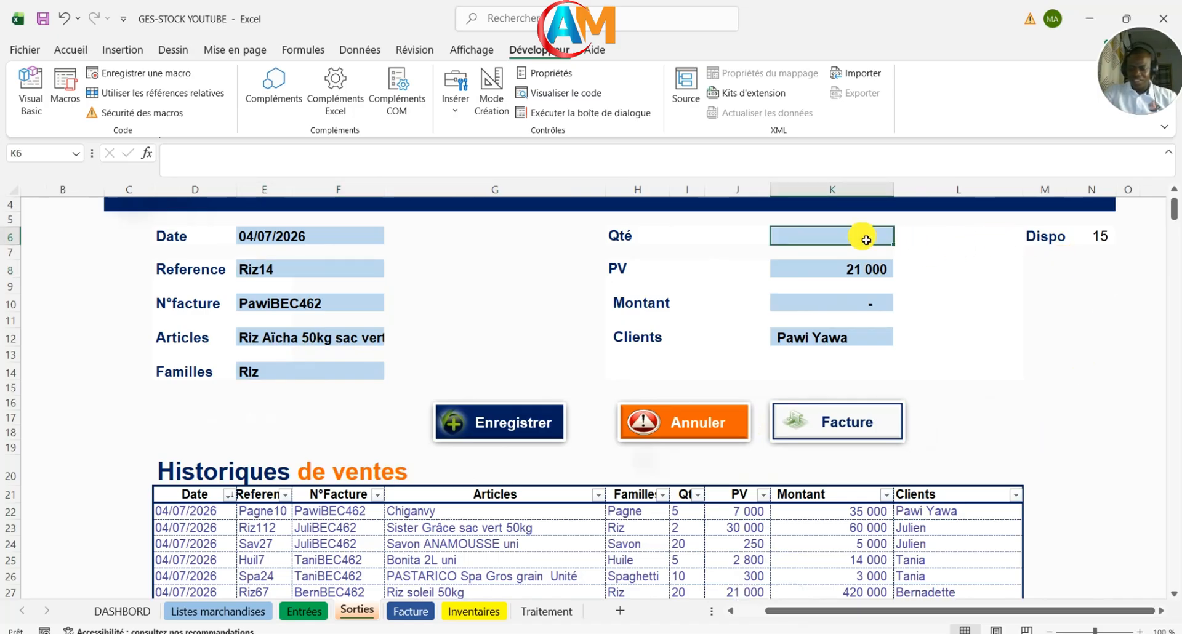
scroll(866, 241, up, 1)
text(10)
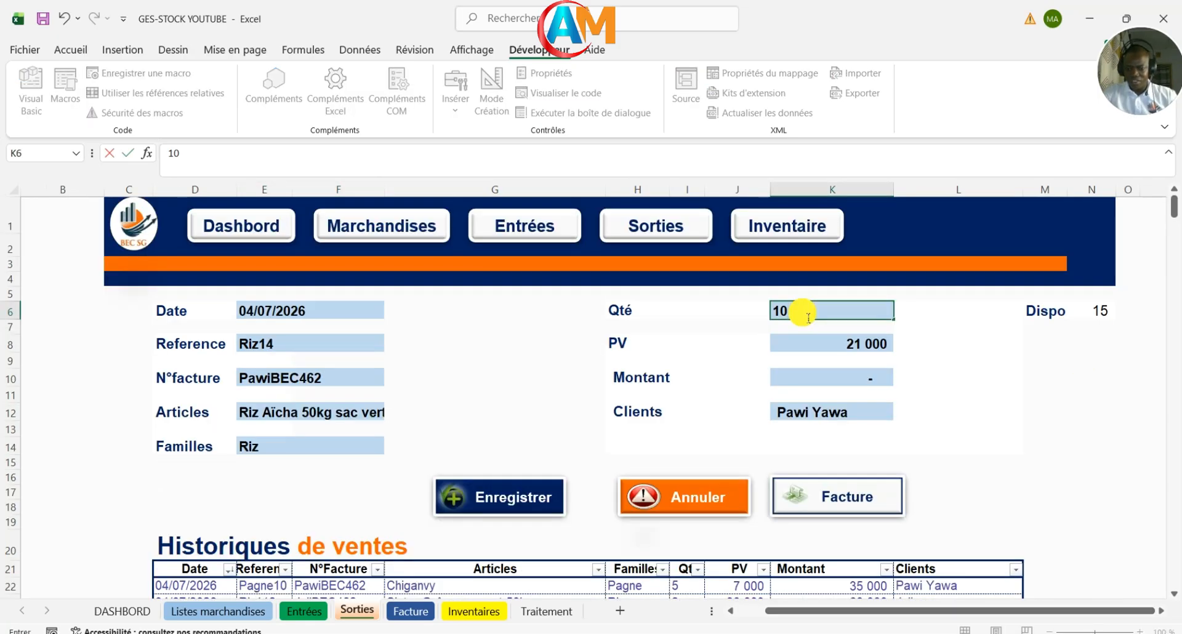
key(Return)
Step: Run the macro assigned to Enregistrer to add the Riz14 sale, and check the new row in the sales history
click(541, 500)
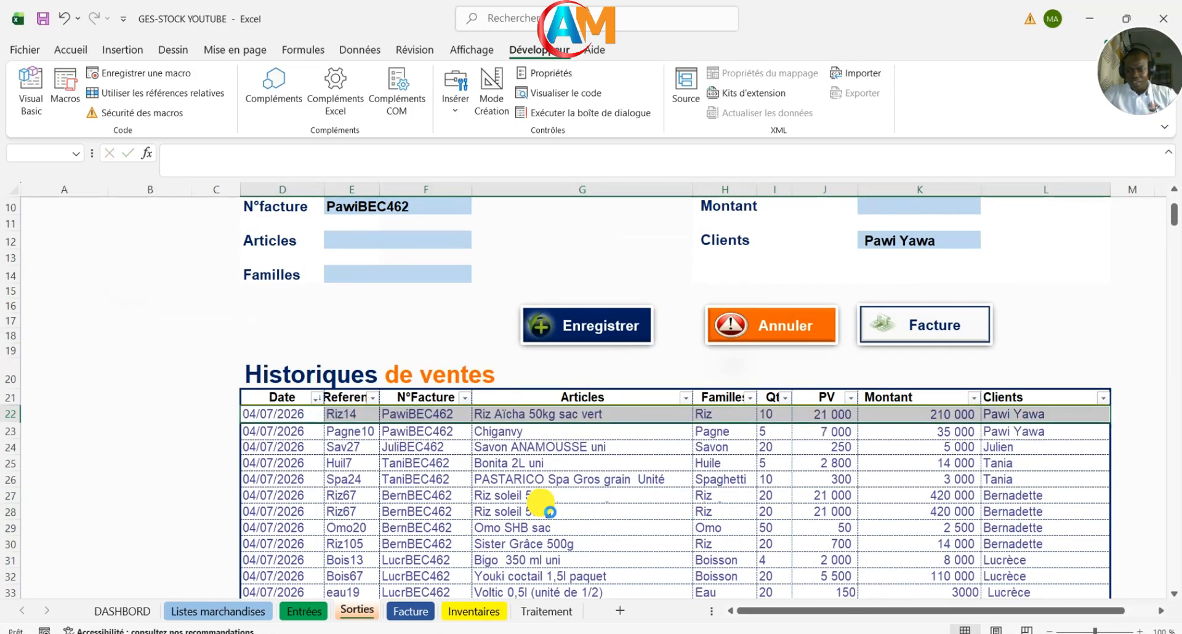
scroll(550, 390, down, 2)
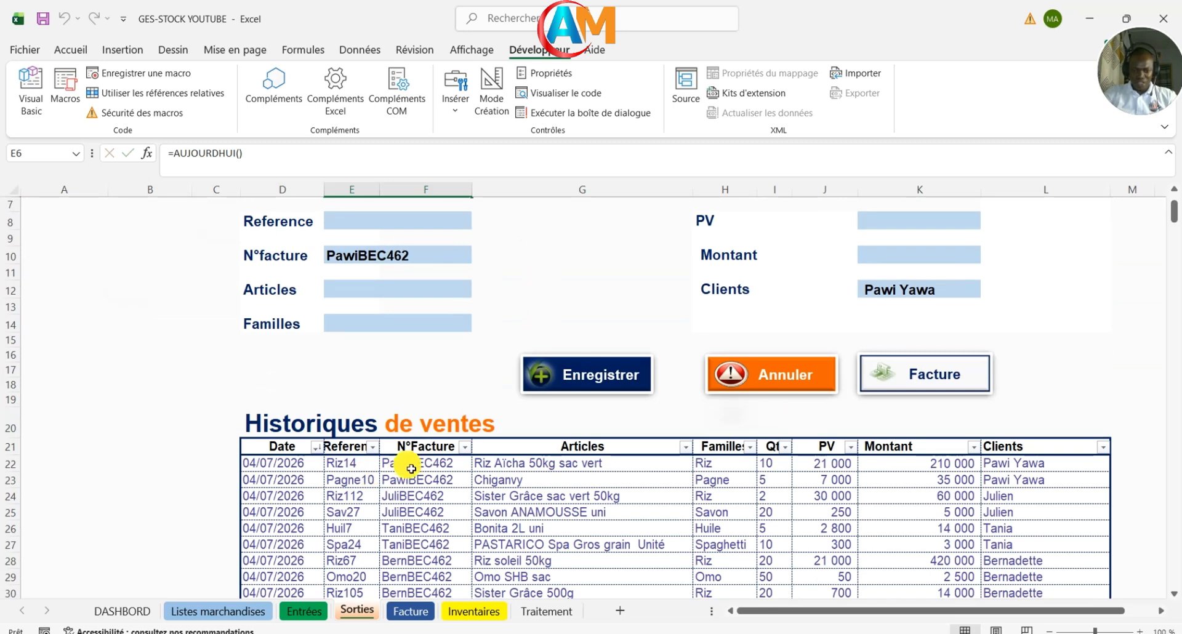
scroll(576, 480, up, 2)
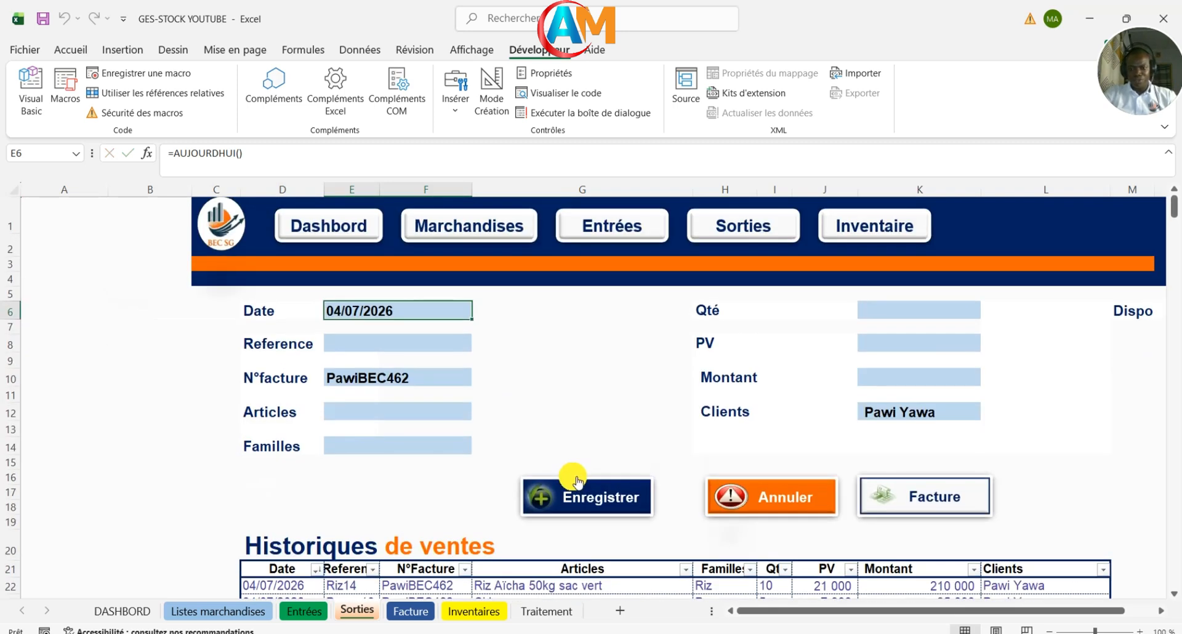
scroll(579, 398, down, 1)
scroll(579, 399, down, 1)
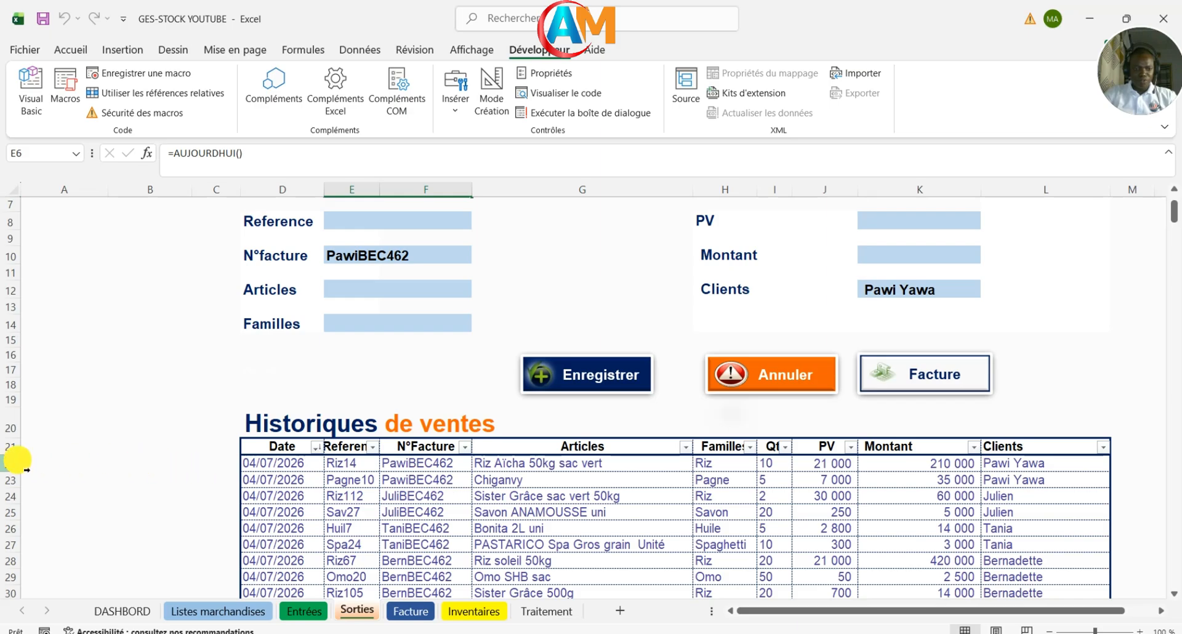
click(10, 463)
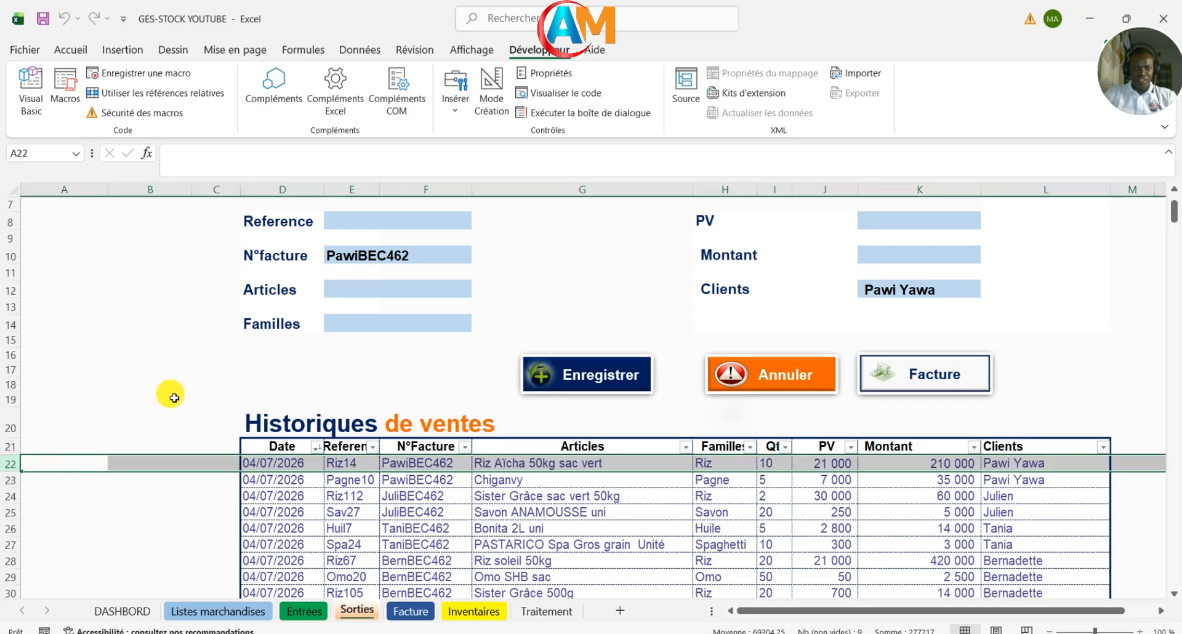
click(86, 51)
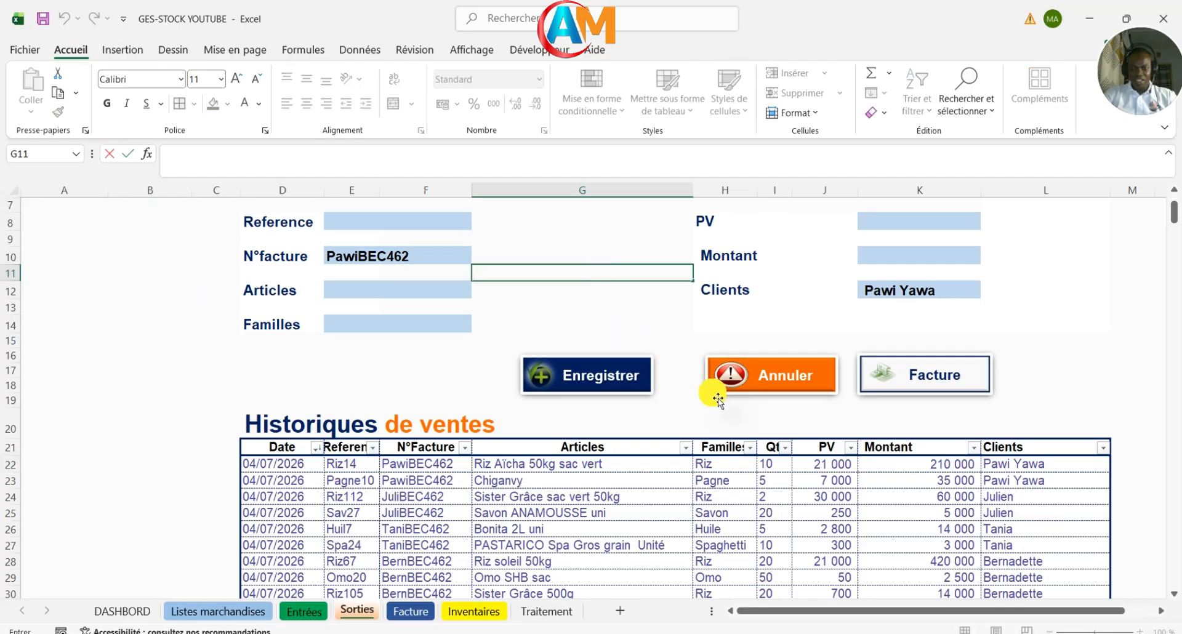
click(786, 327)
click(792, 373)
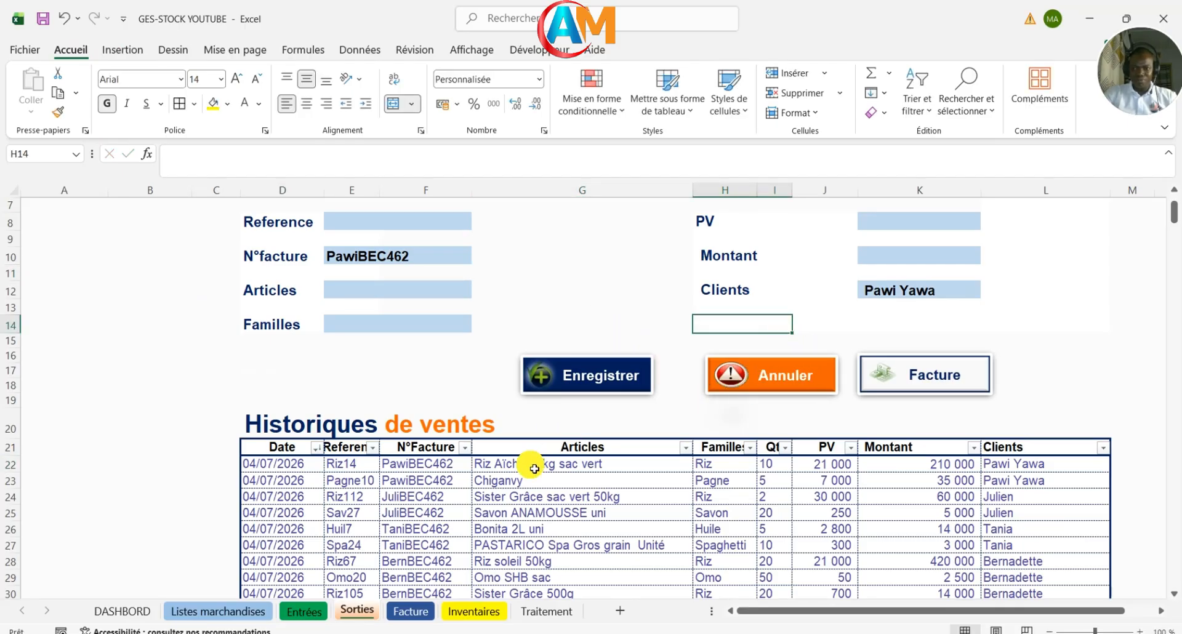
click(501, 416)
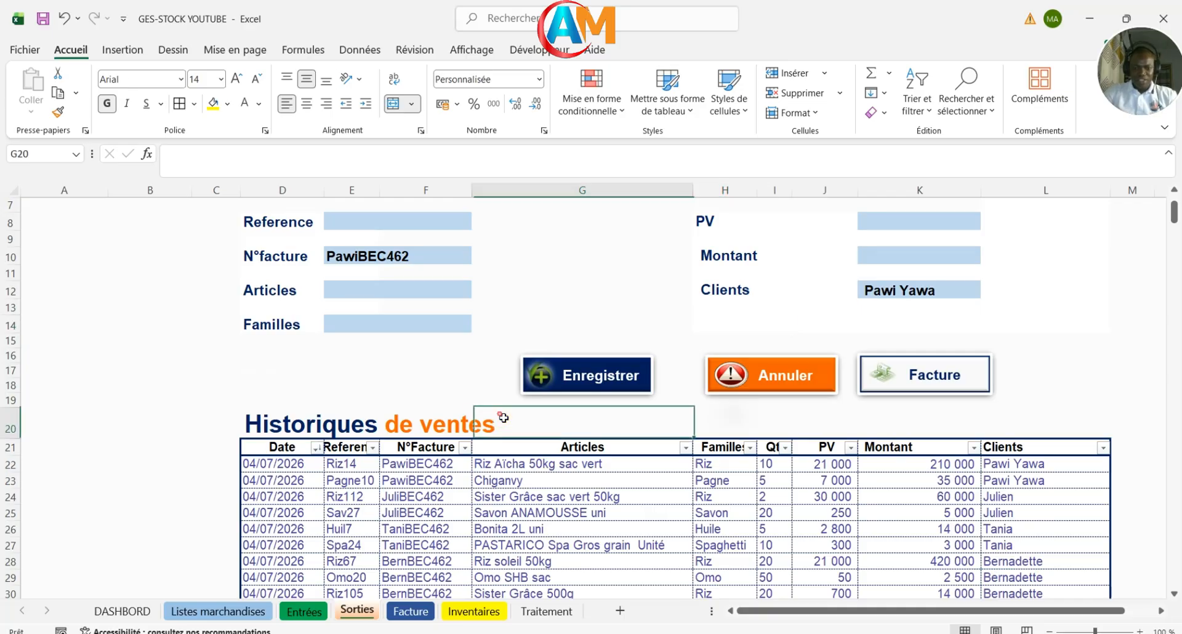
Step: Start recording a macro named Annuler, stored in this workbook (Ce classeur)
scroll(506, 411, up, 2)
click(526, 378)
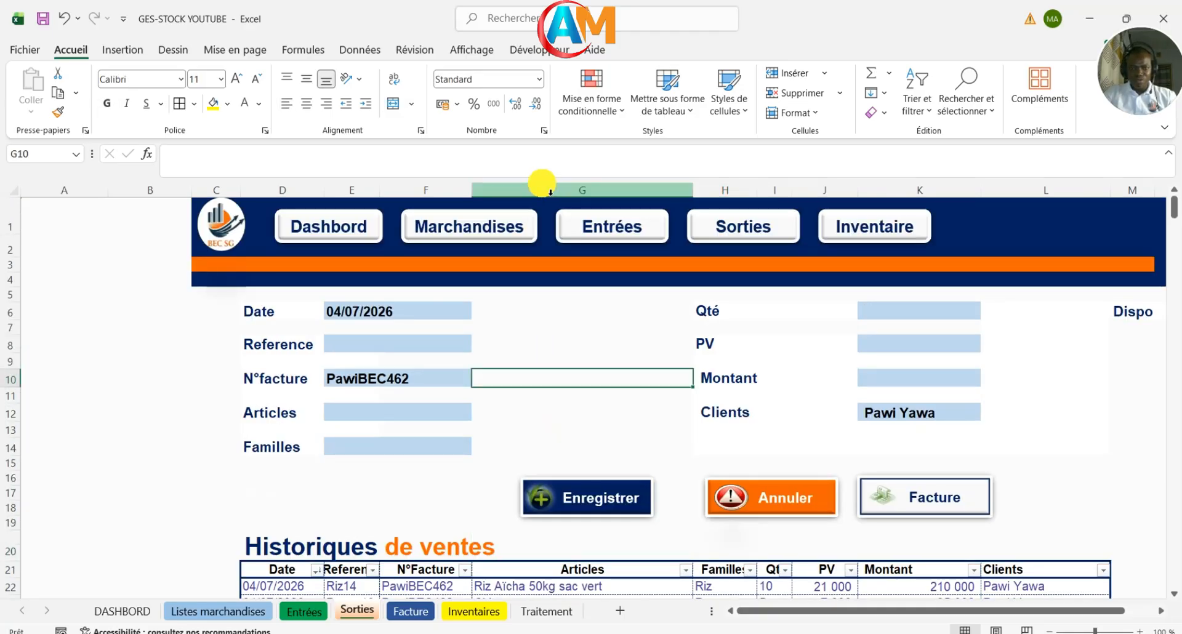
click(518, 54)
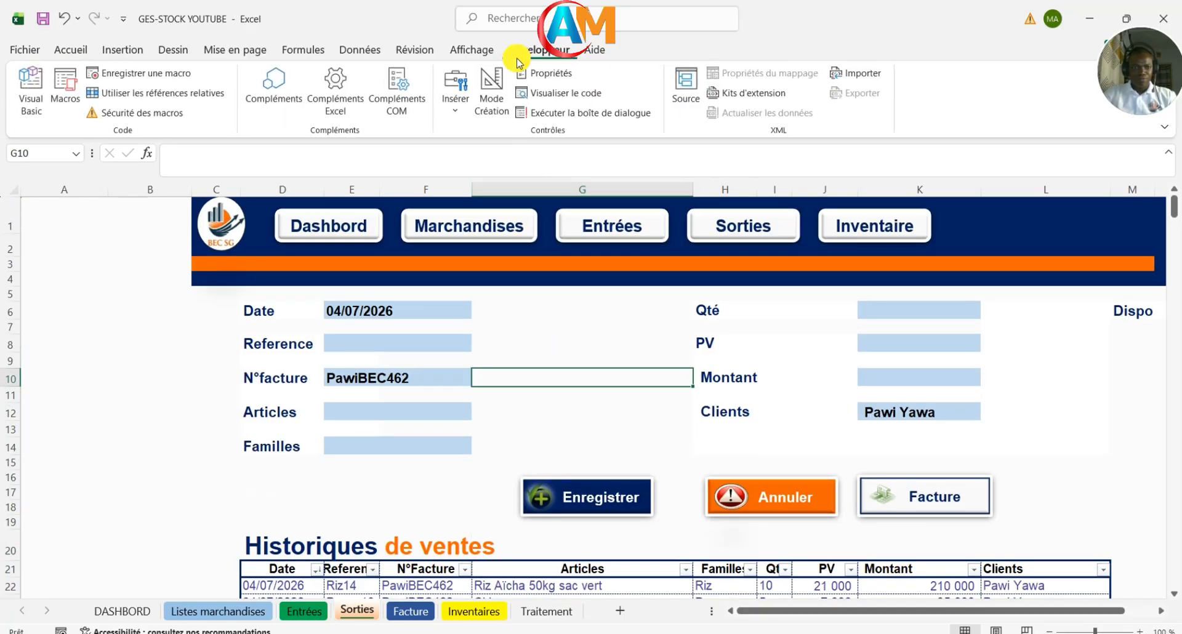
click(177, 74)
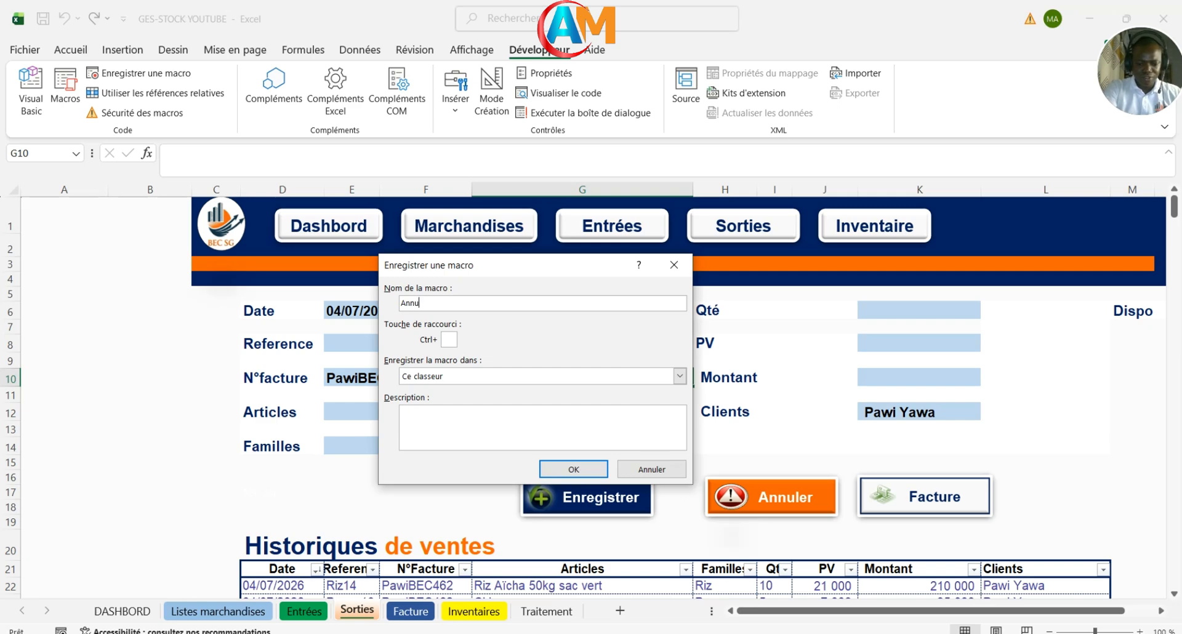
text(Annuler)
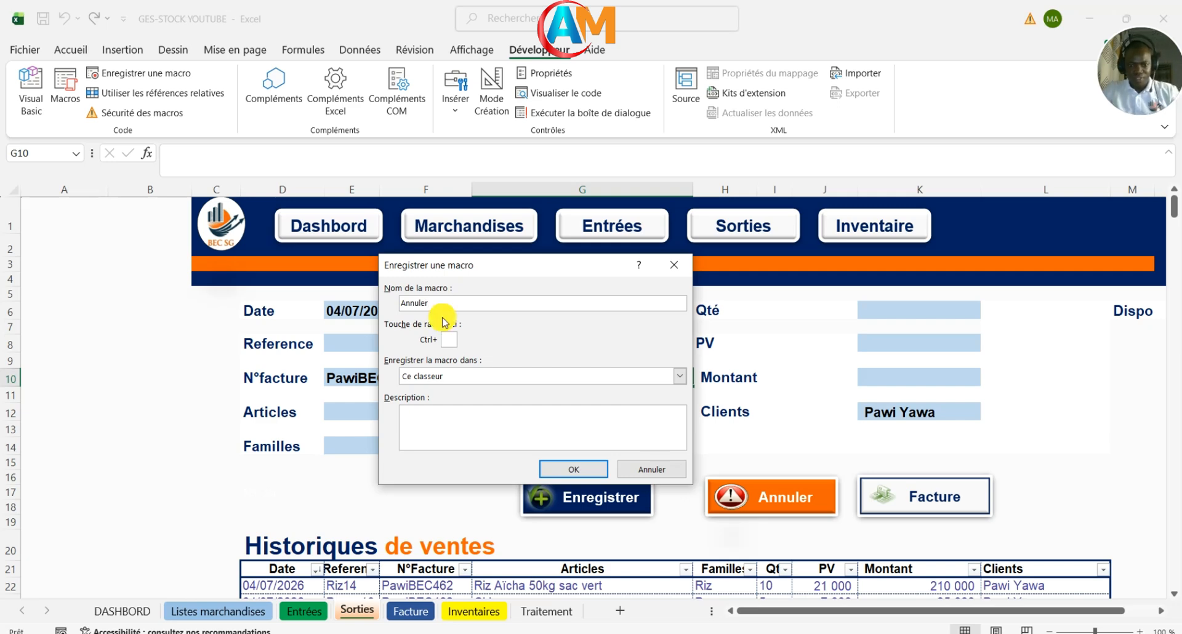
click(568, 471)
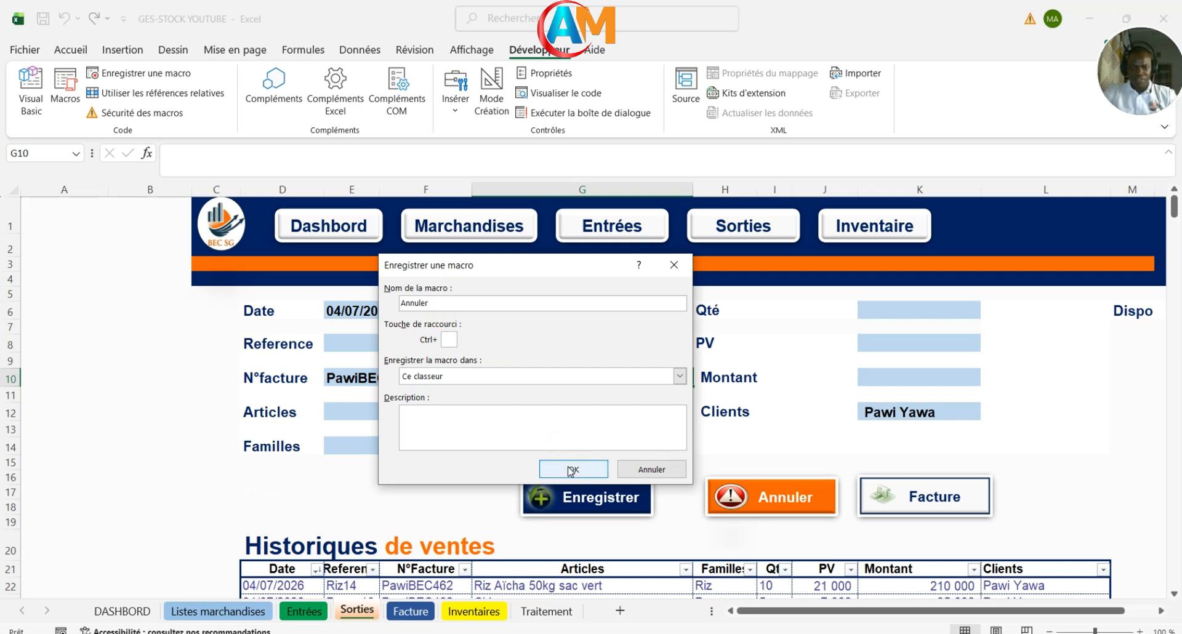
click(571, 470)
Step: Delete sheet row 22, the newest Riz14 sale, from the sales history while the macro is recording
scroll(554, 480, down, 2)
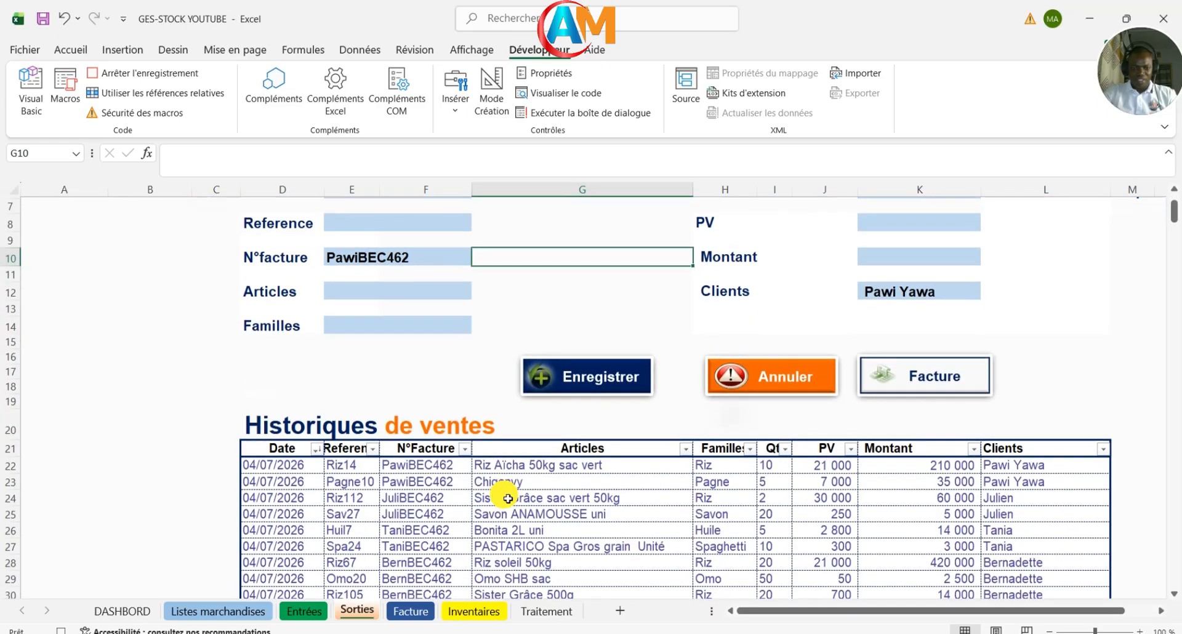
click(17, 463)
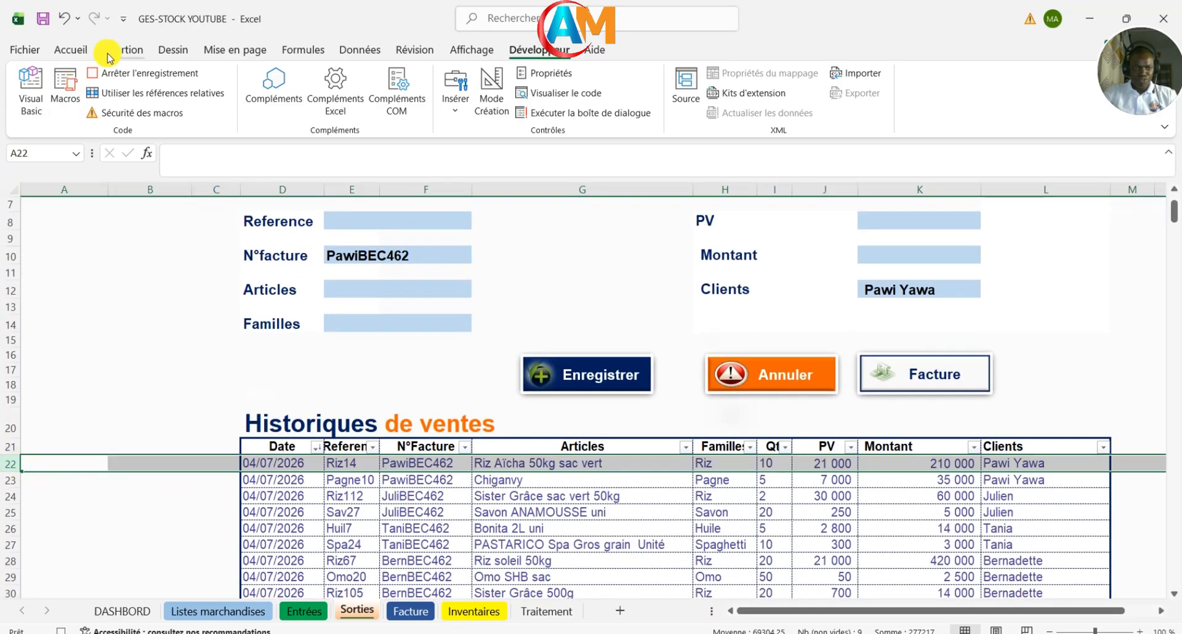
click(67, 50)
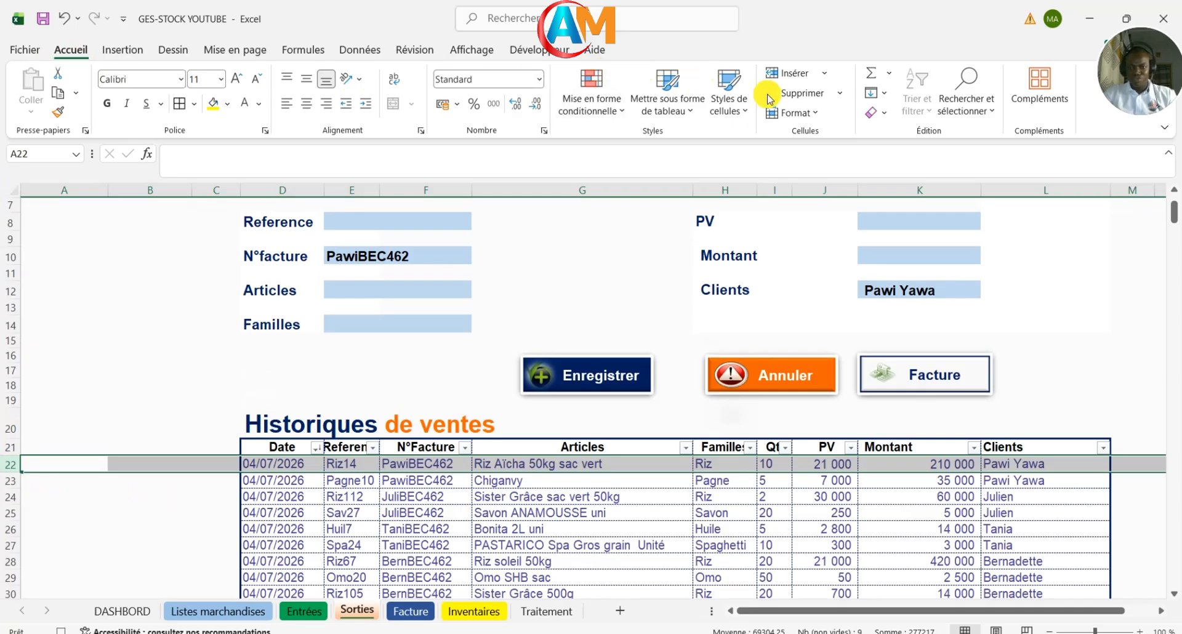
click(798, 93)
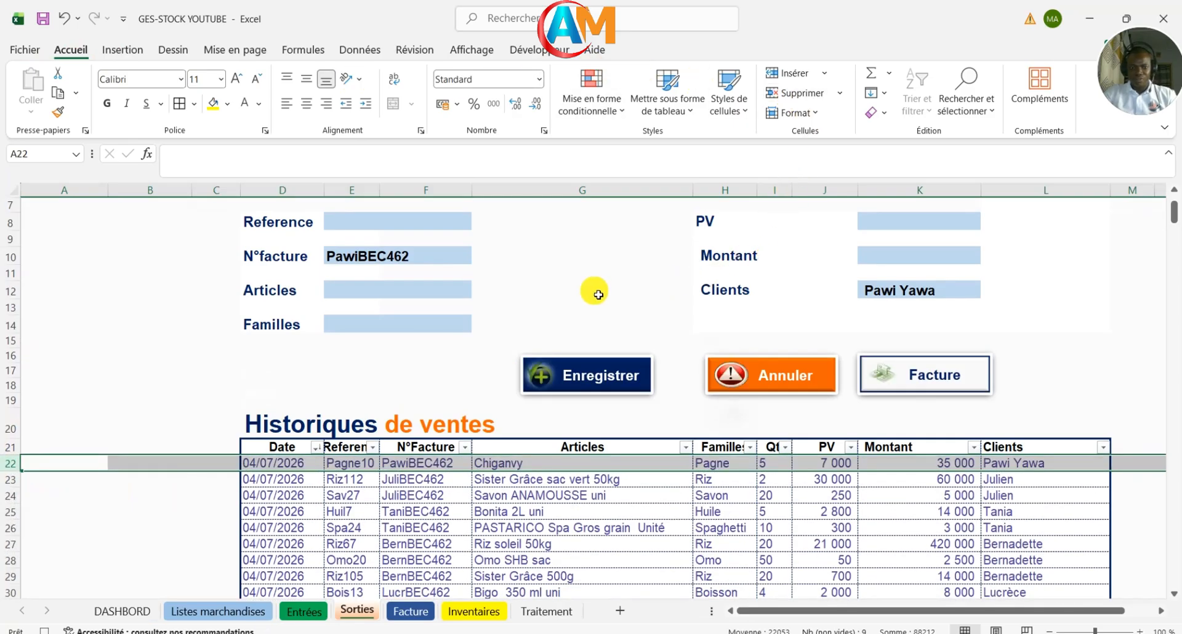
scroll(595, 293, up, 1)
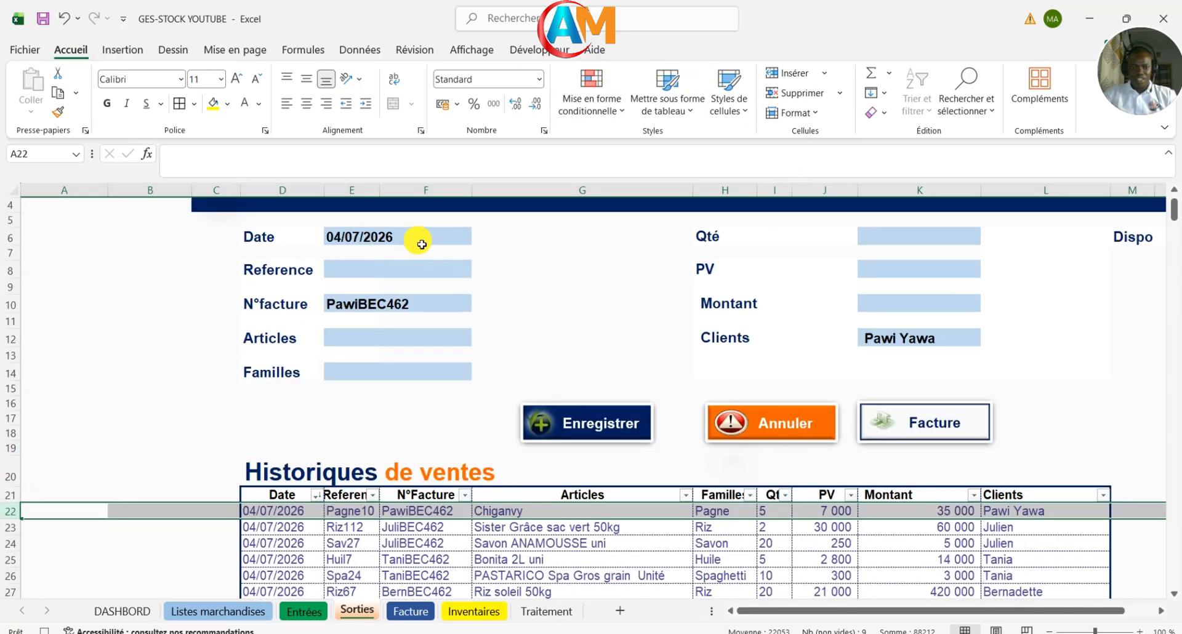
Step: Finish recording the Annuler macro with the form's Date cell E6 selected
click(417, 238)
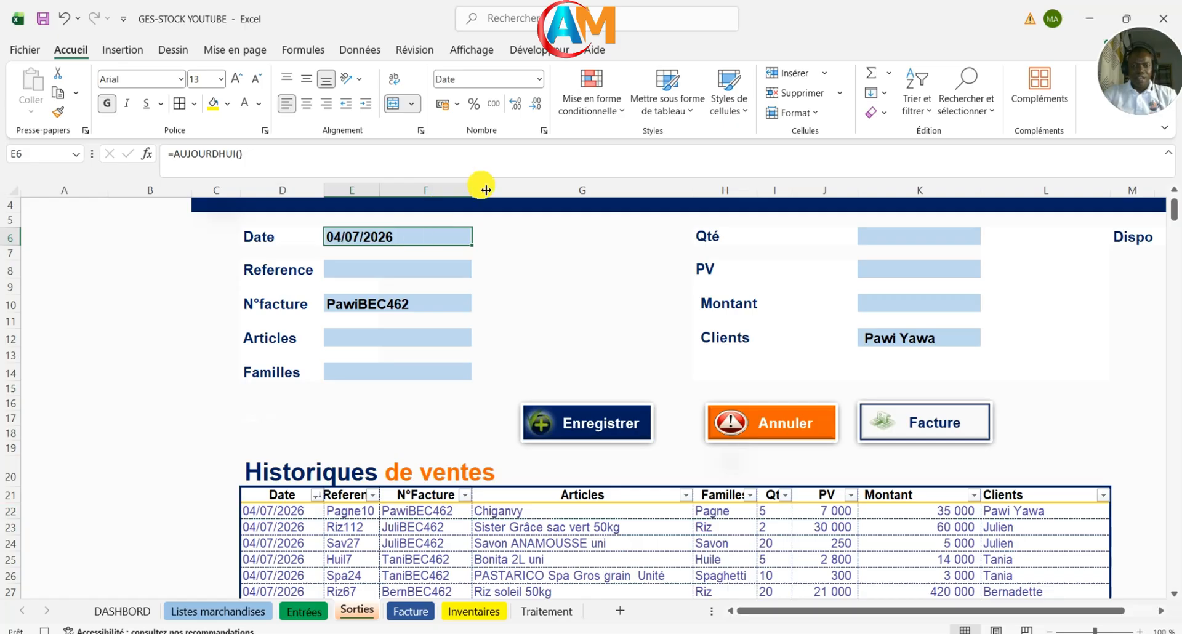
click(540, 52)
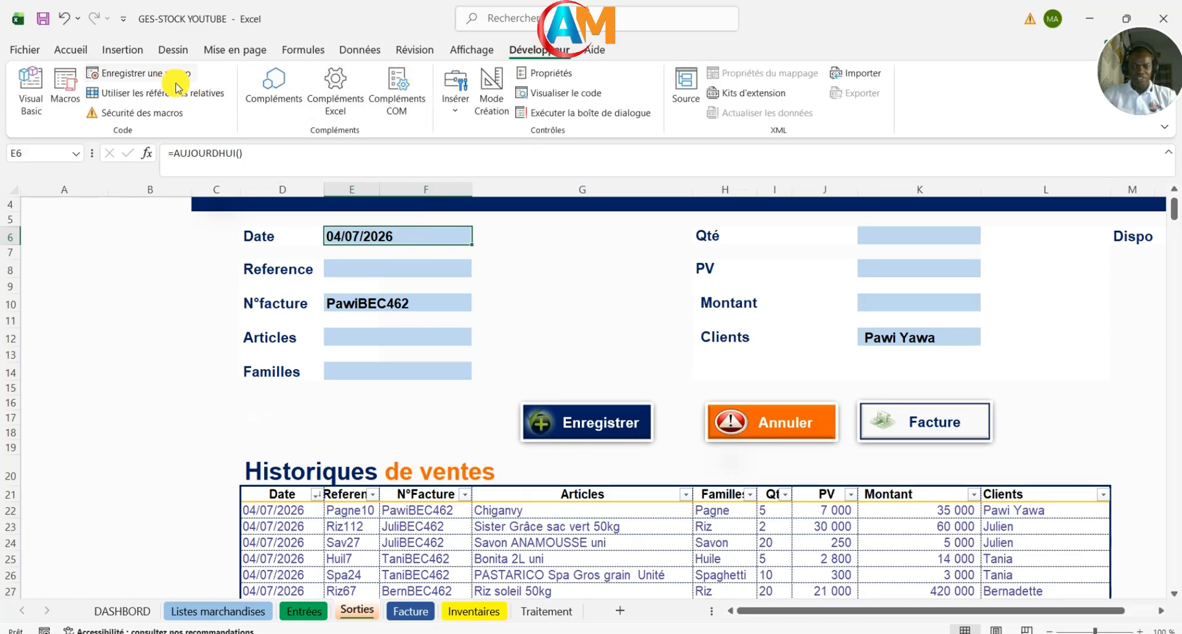
click(583, 319)
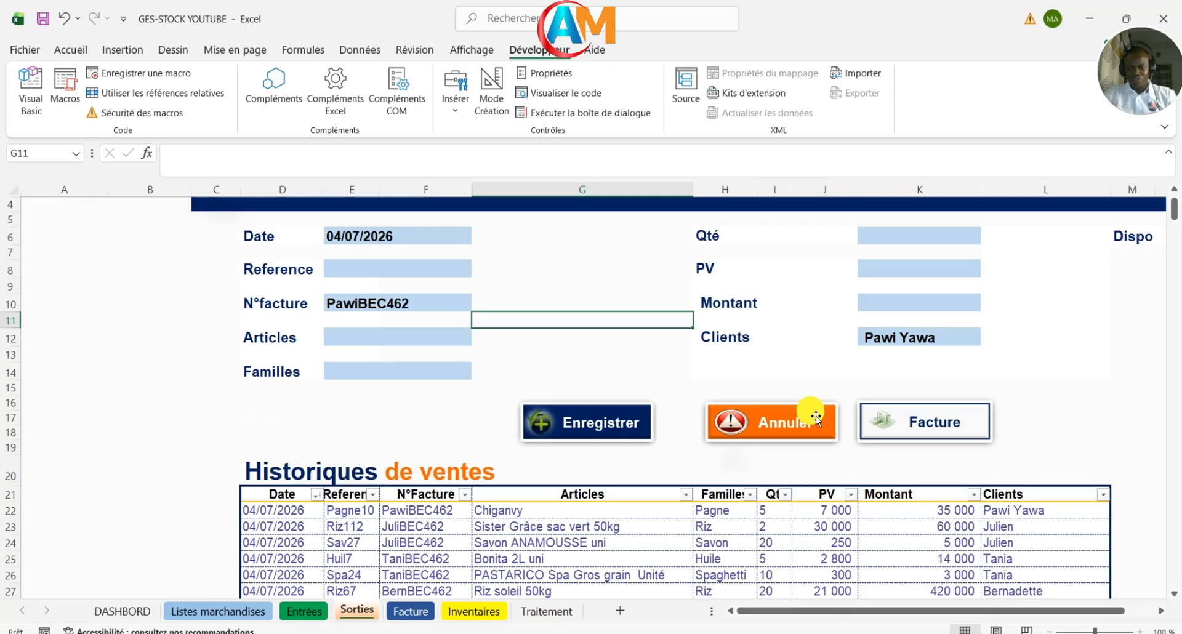
Step: Assign the Annuler macro to the orange Annuler shape and deselect the shape
right_click(816, 418)
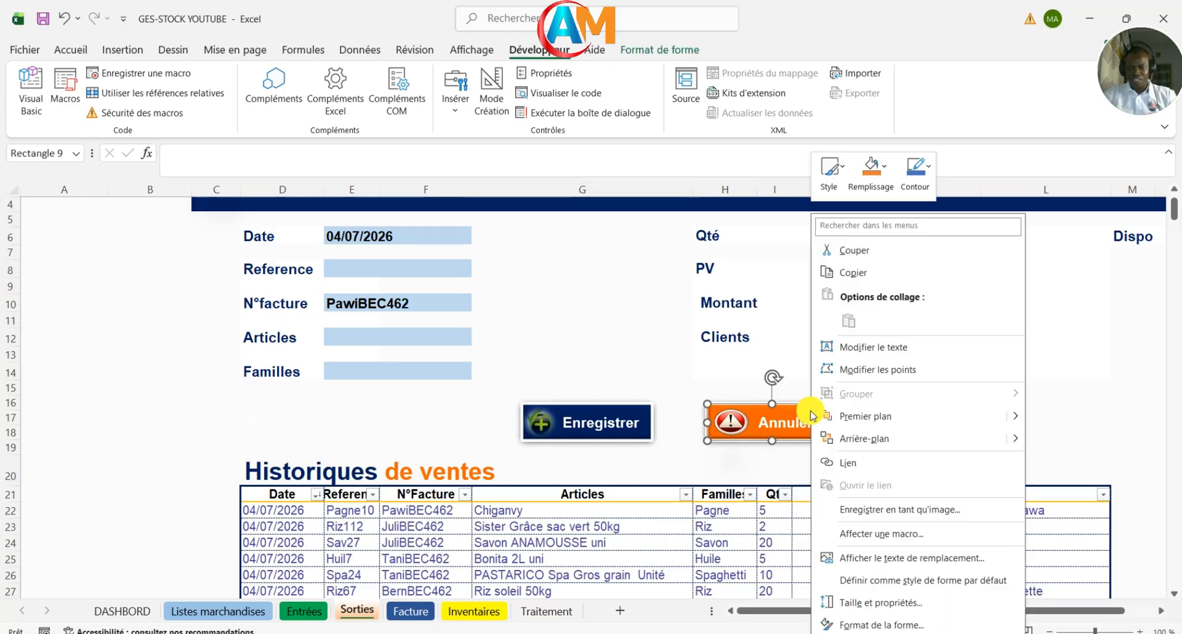
click(859, 535)
click(715, 419)
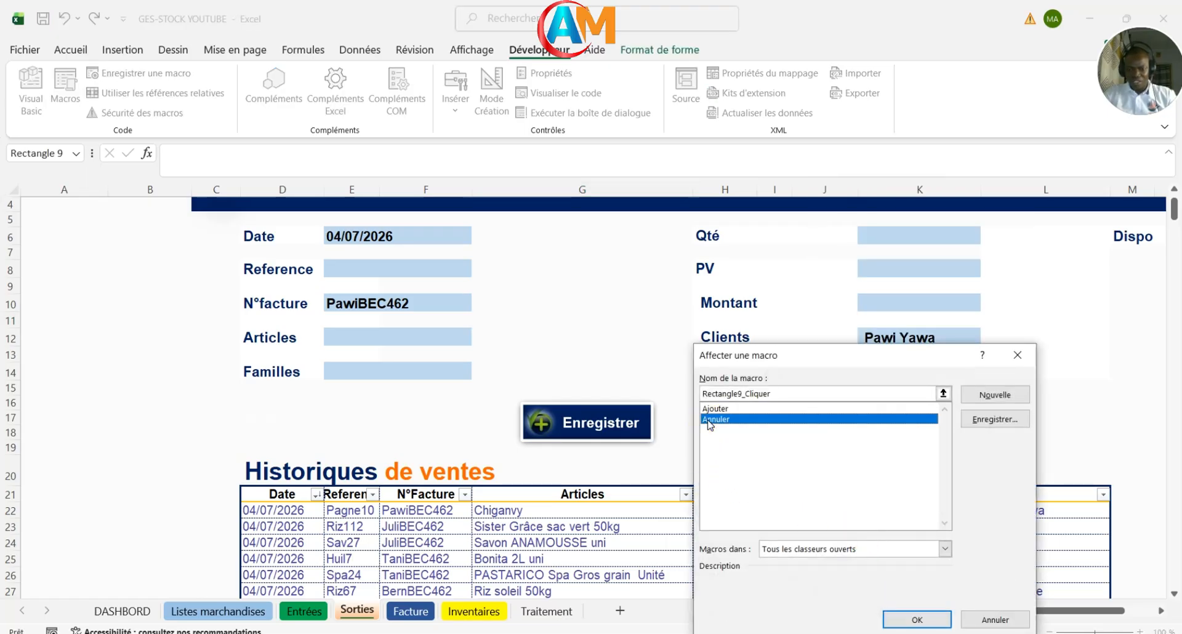
click(909, 621)
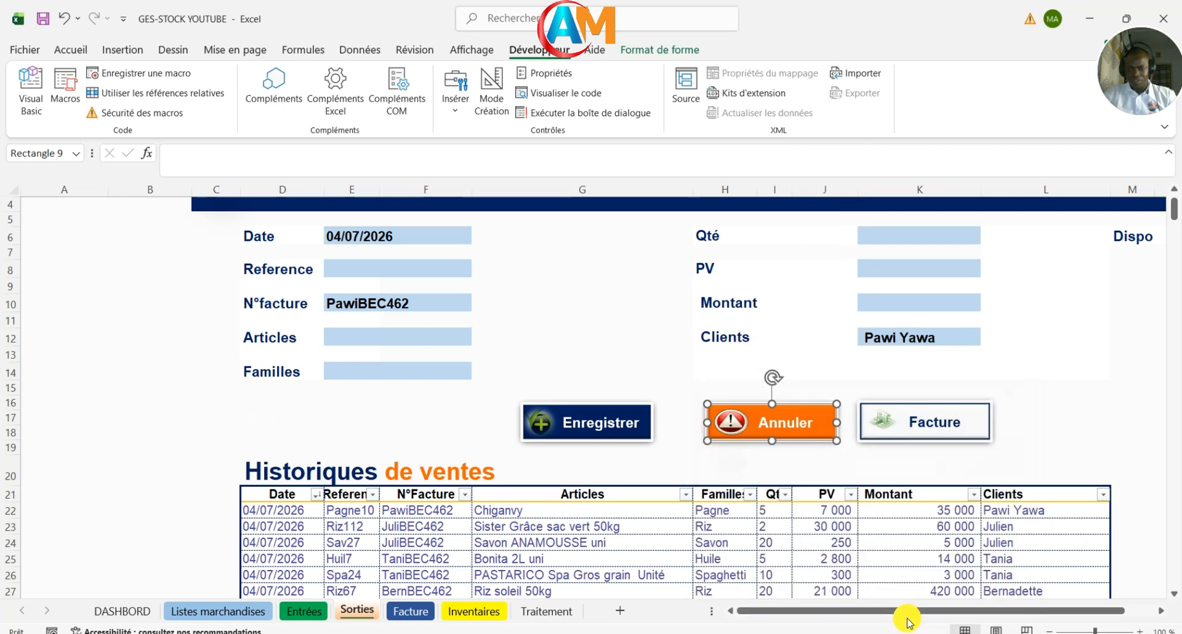
click(659, 353)
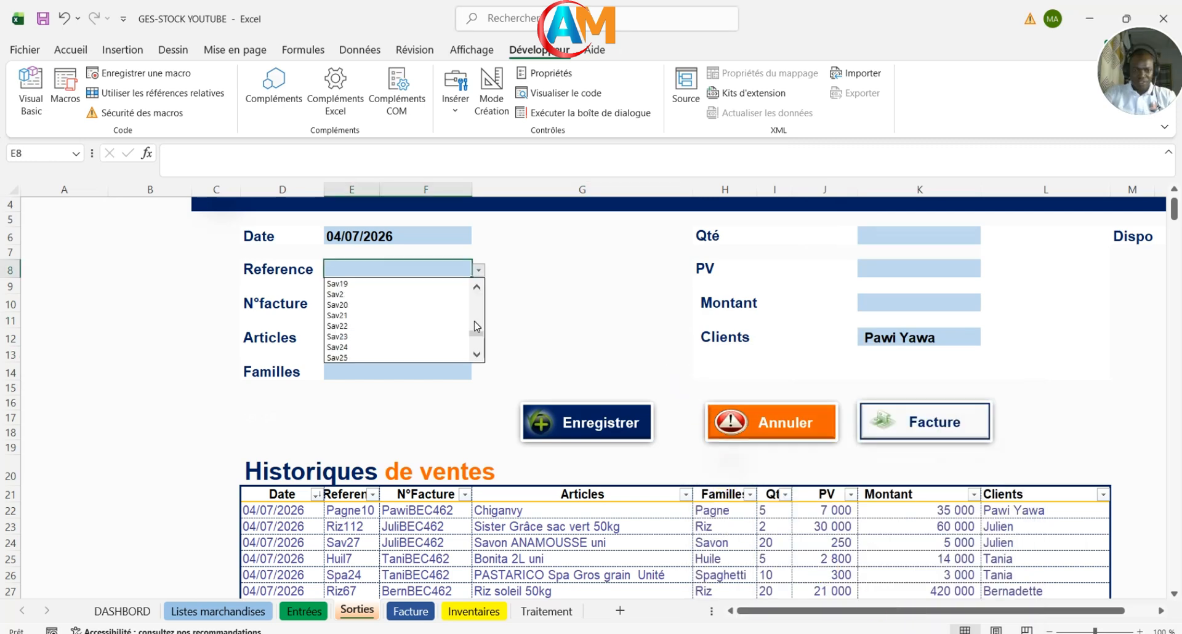
Step: Choose Riz67 as the form's Reference and enter 20 as its Qté
drag(477, 328, 476, 322)
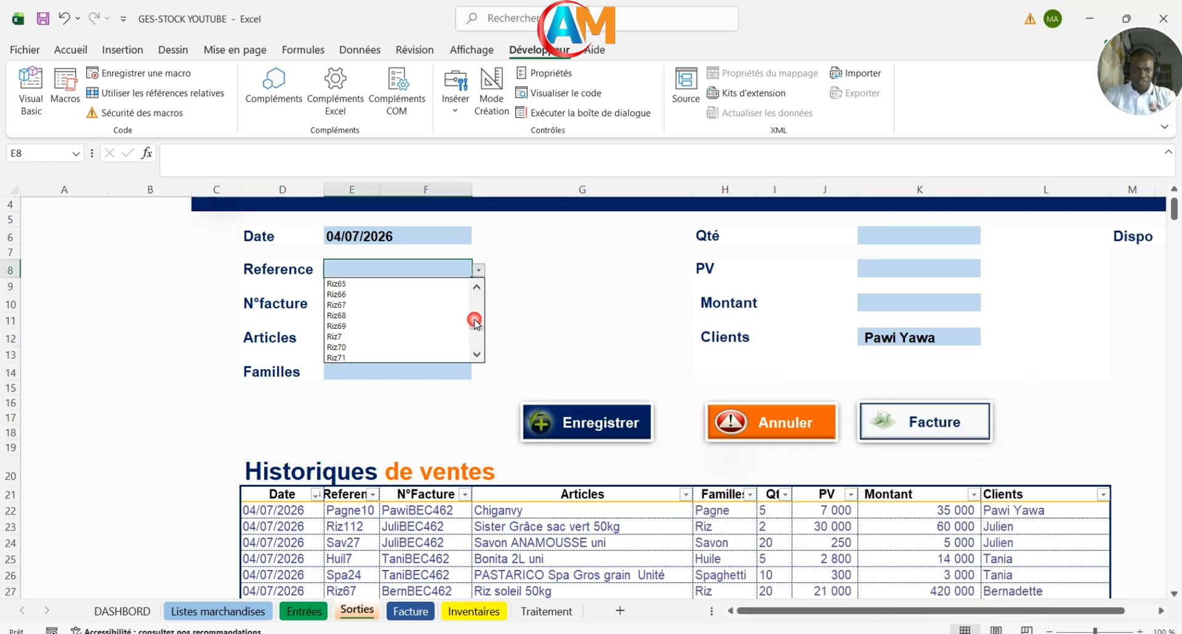
click(340, 307)
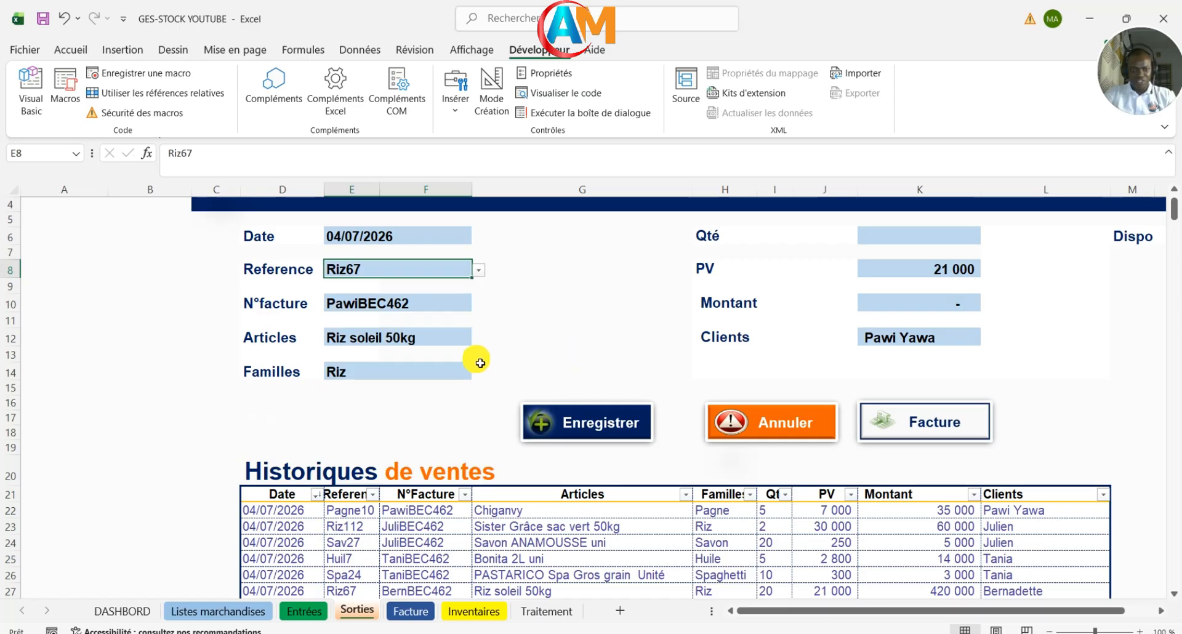
scroll(708, 351, up, 1)
click(890, 308)
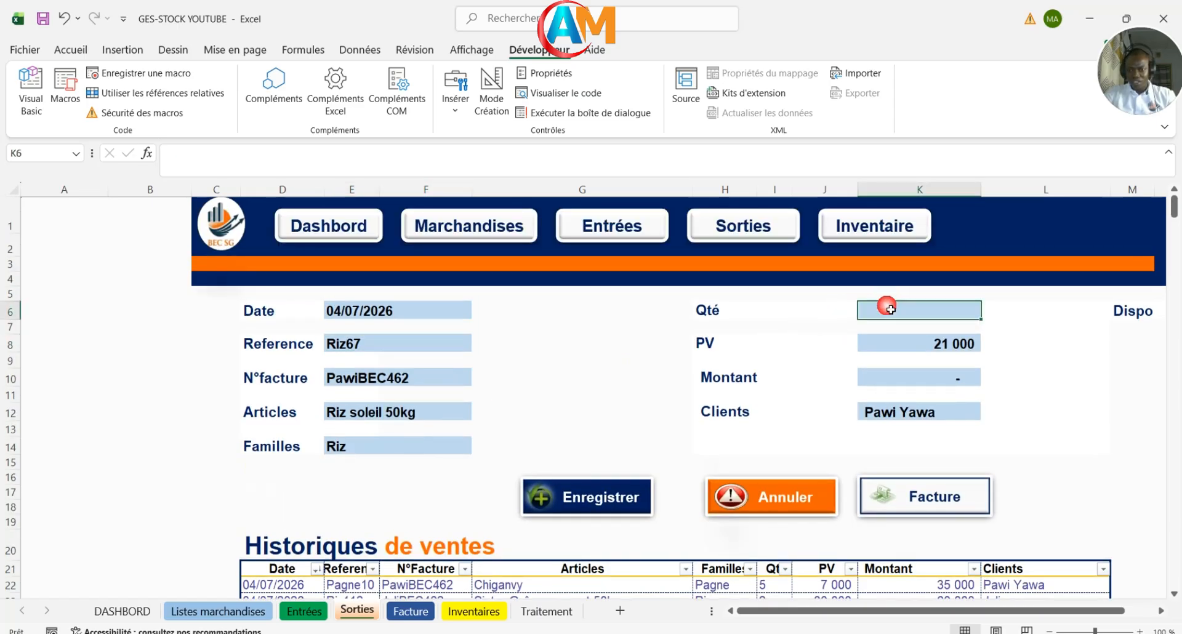
text(20)
key(Return)
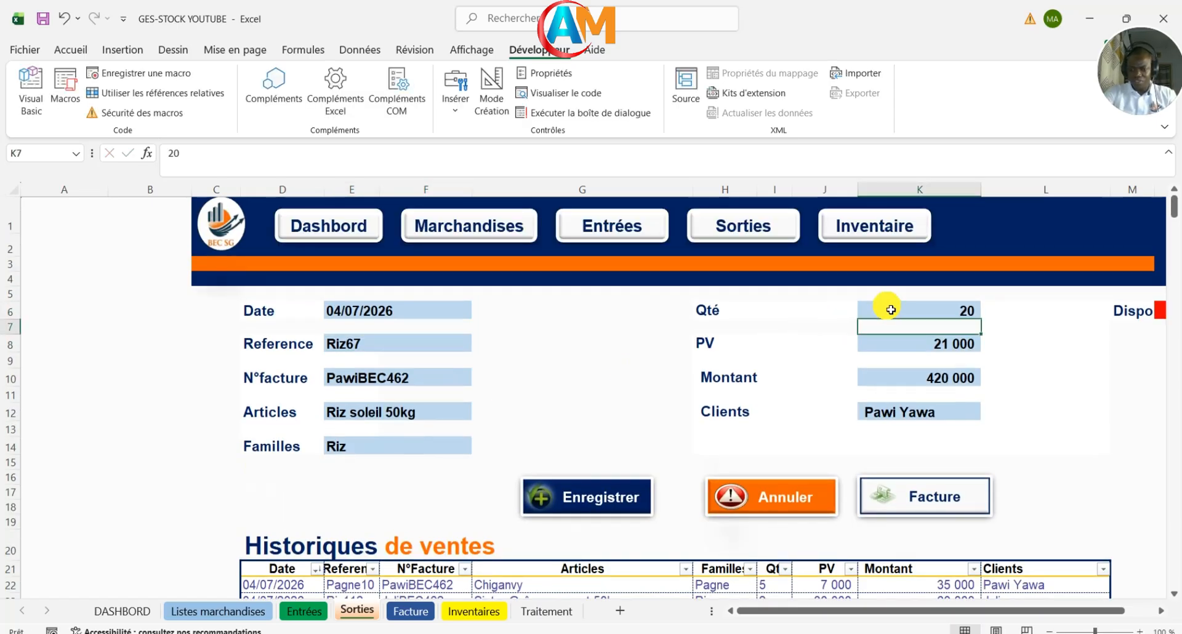
Step: Check the available stock in the Dispo cell and set the Riz67 Qté to 1
drag(849, 608, 888, 614)
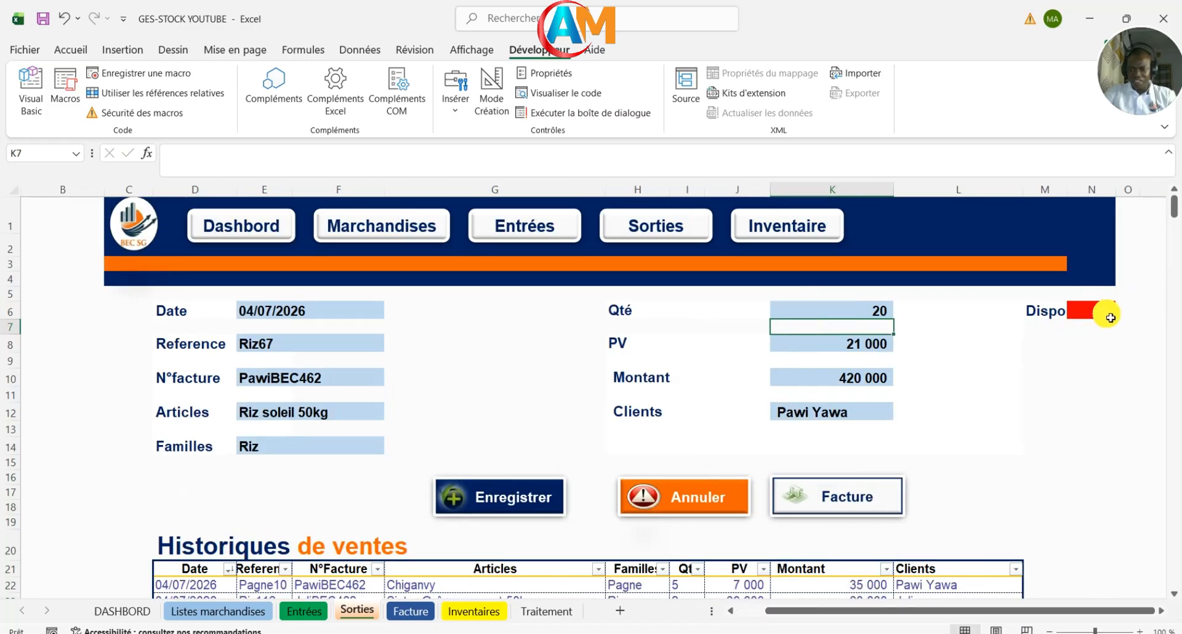
click(867, 311)
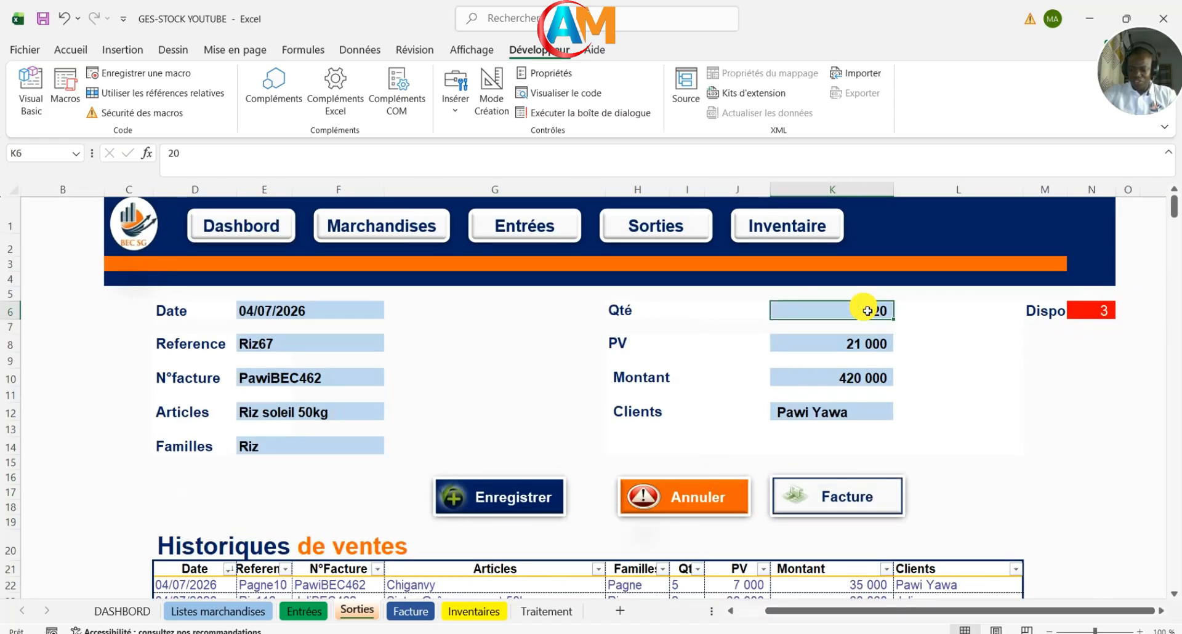
text(1)
key(Return)
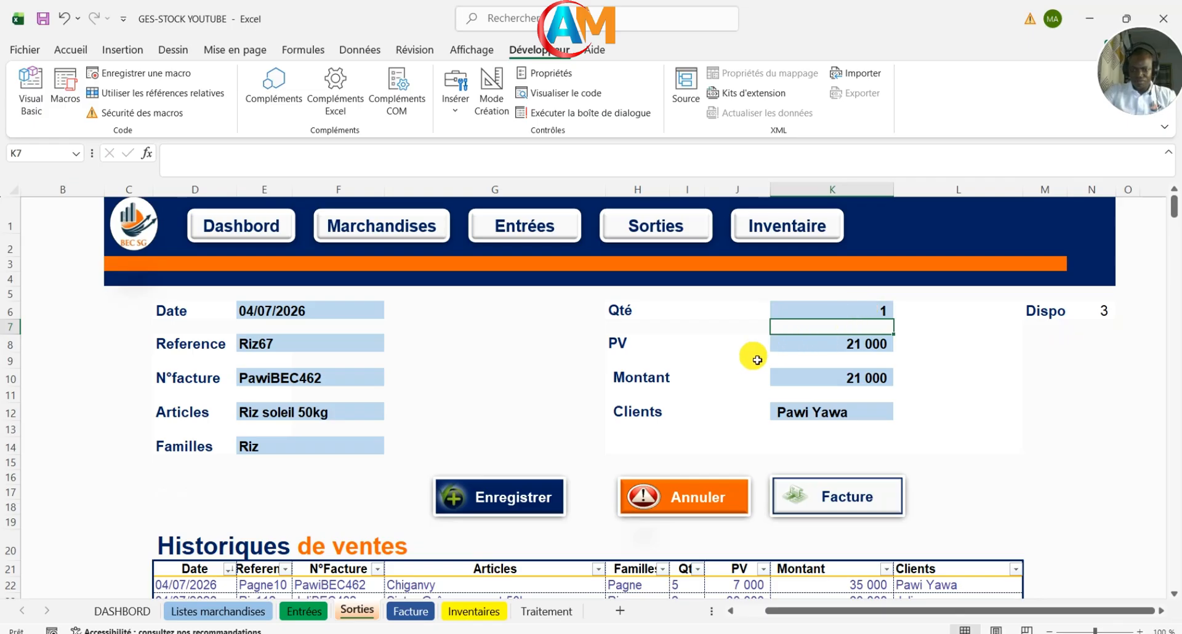
Step: Run the macro assigned to Enregistrer to add the Riz67 sale, and check its row in the sales history
click(521, 506)
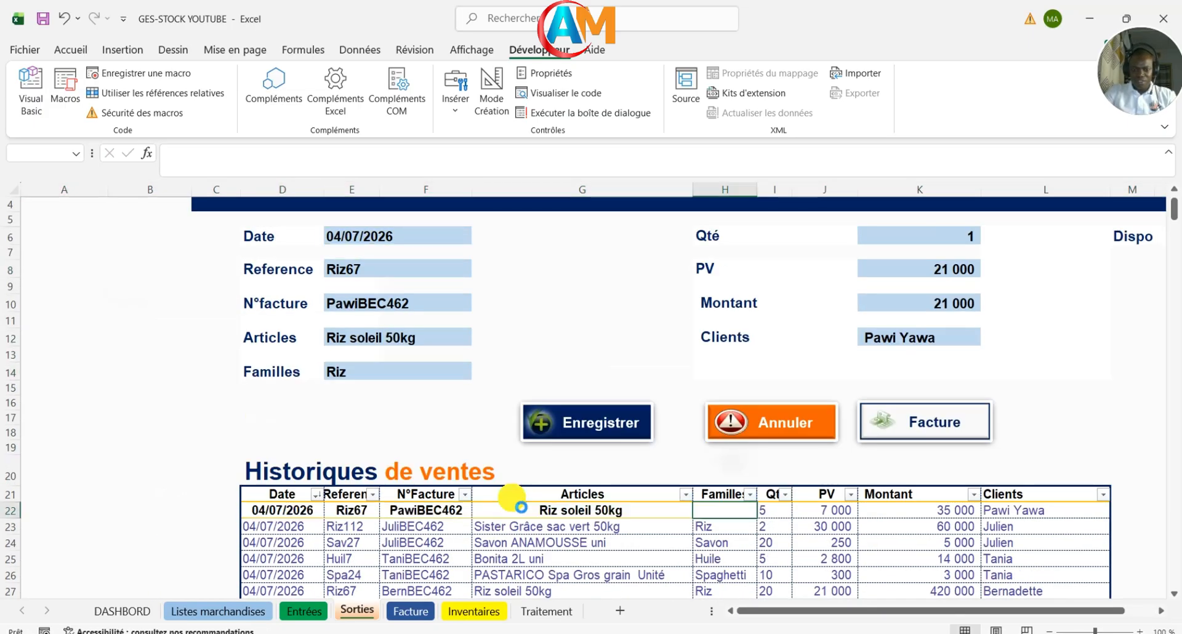
scroll(524, 469, down, 3)
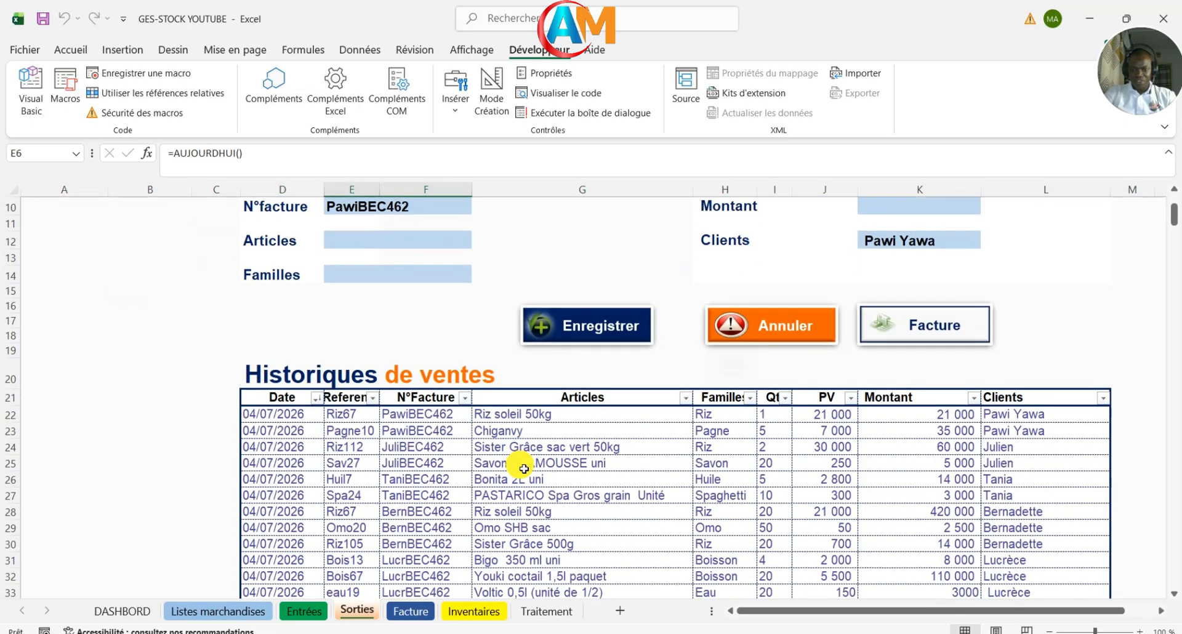
scroll(524, 469, up, 1)
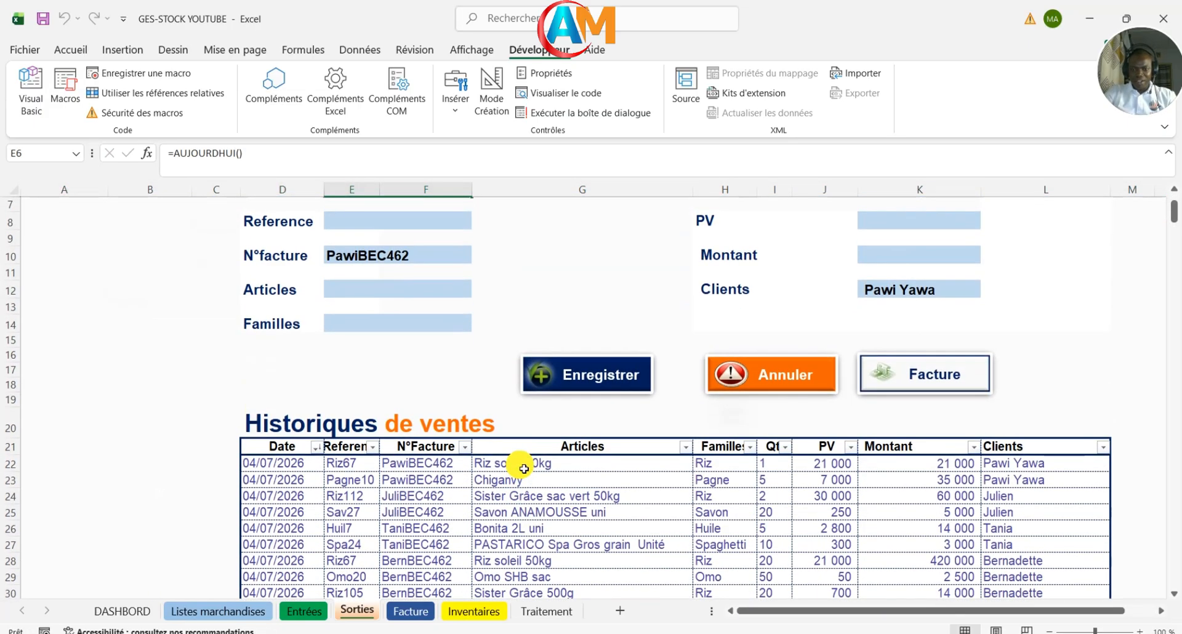
Step: Run the macro assigned to Annuler to remove the newest Riz67 sale, and check the sales history
click(785, 385)
scroll(783, 384, down, 1)
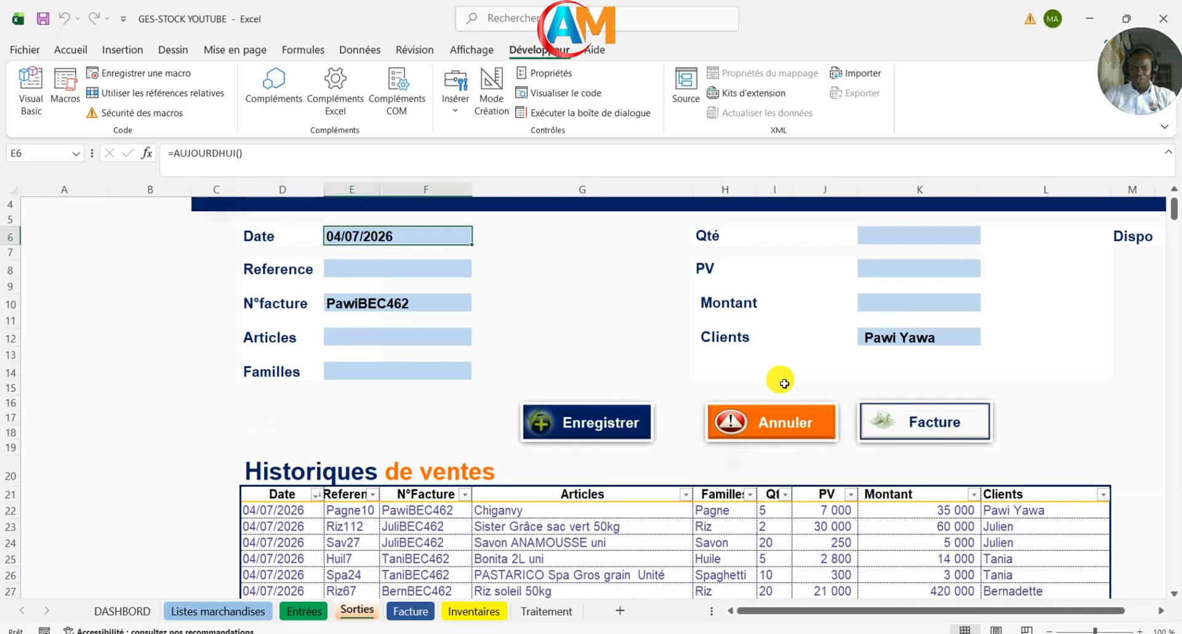
scroll(414, 523, down, 2)
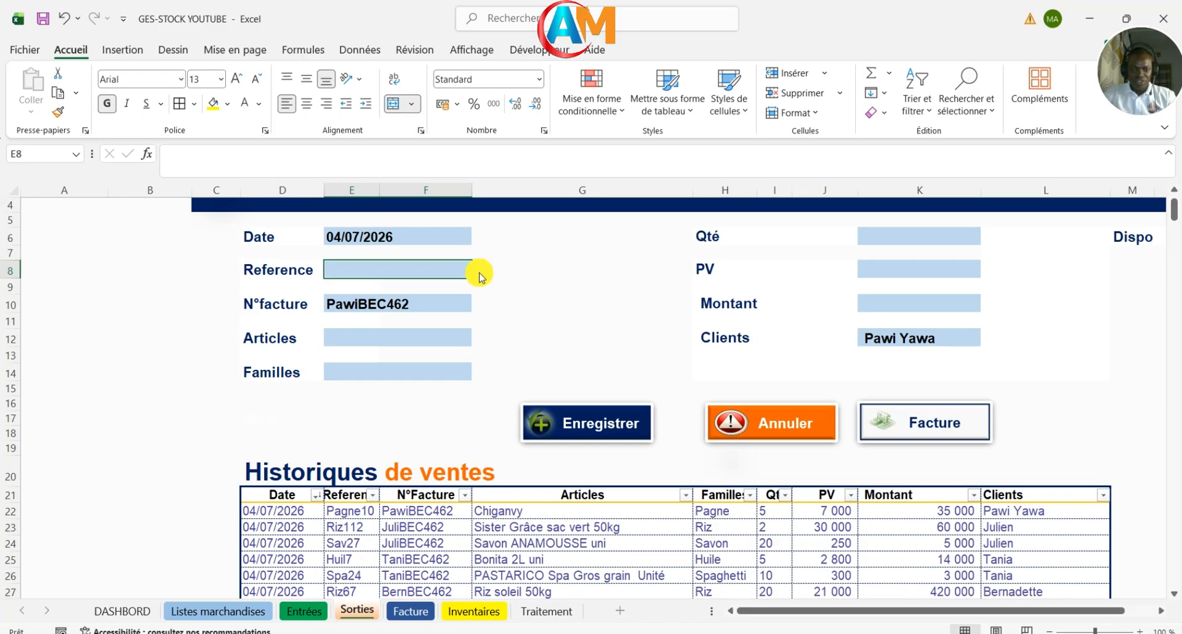
Step: Fill the form for a new sale with Reference Riz29, Qté 10 and a different client's name
click(479, 272)
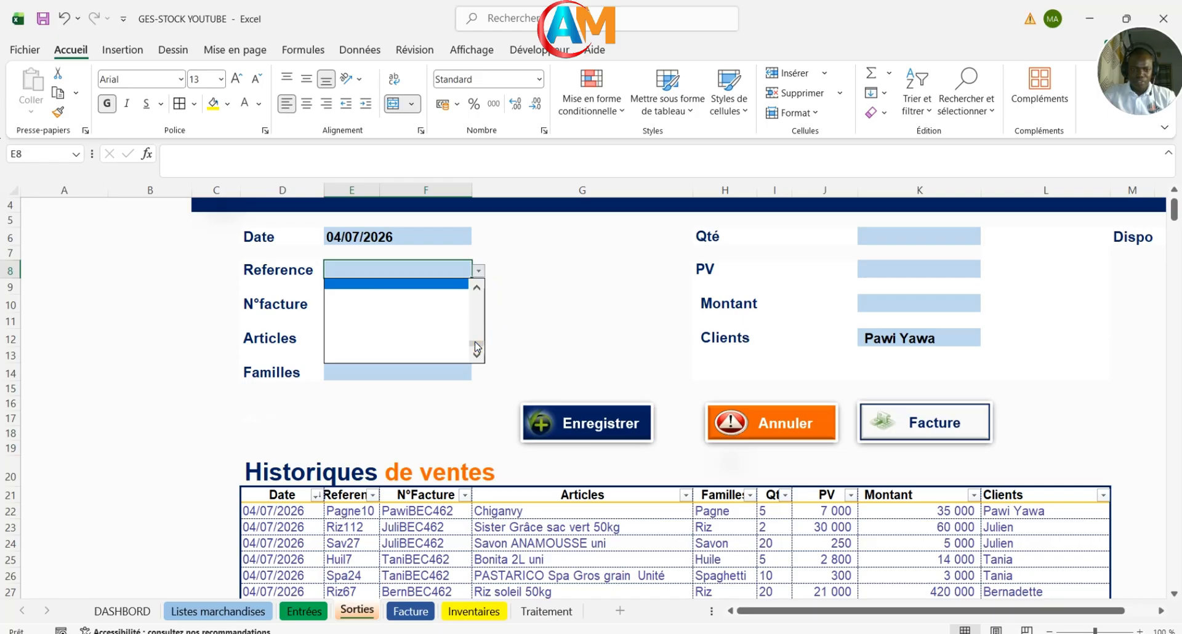
drag(477, 344, 477, 323)
click(381, 316)
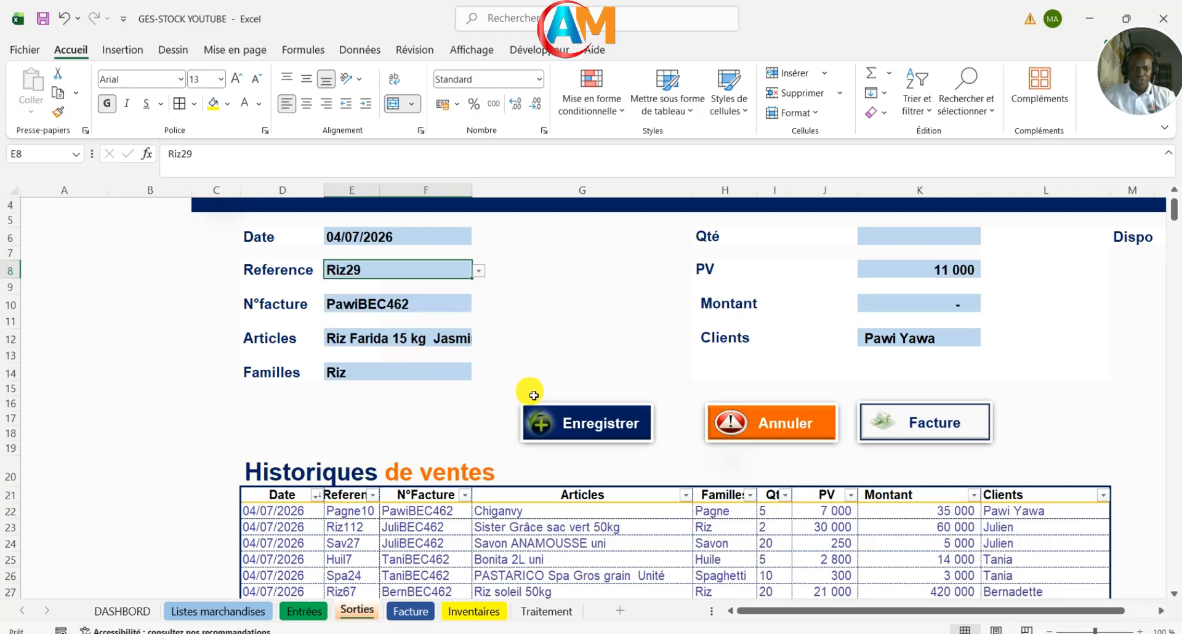
click(889, 239)
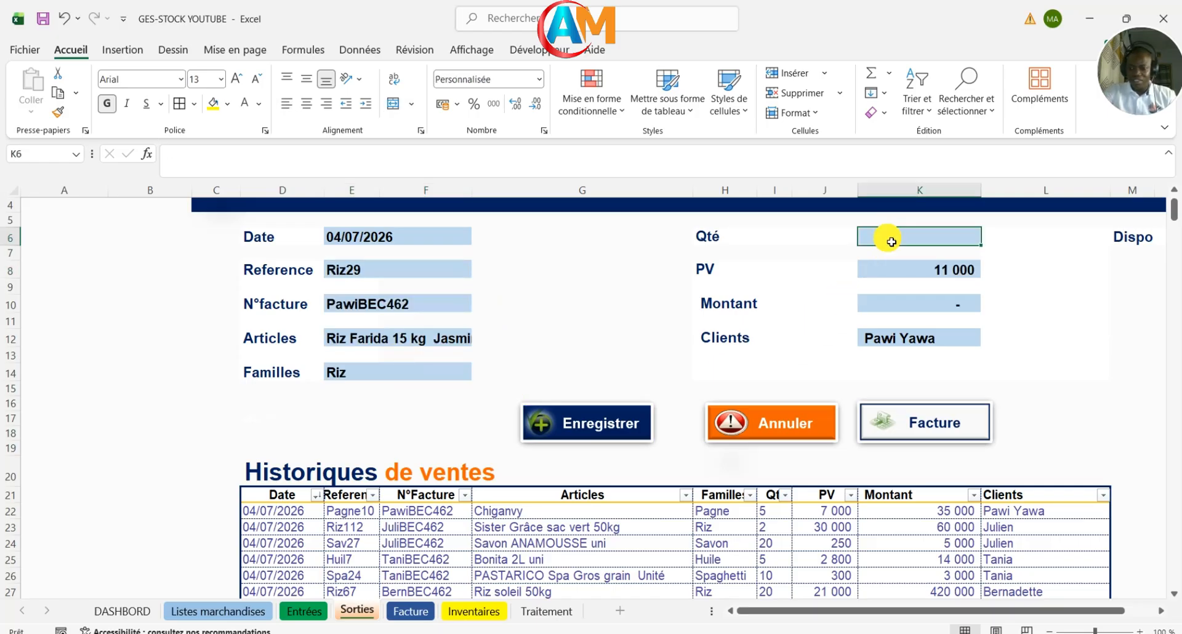
text(10)
key(Return)
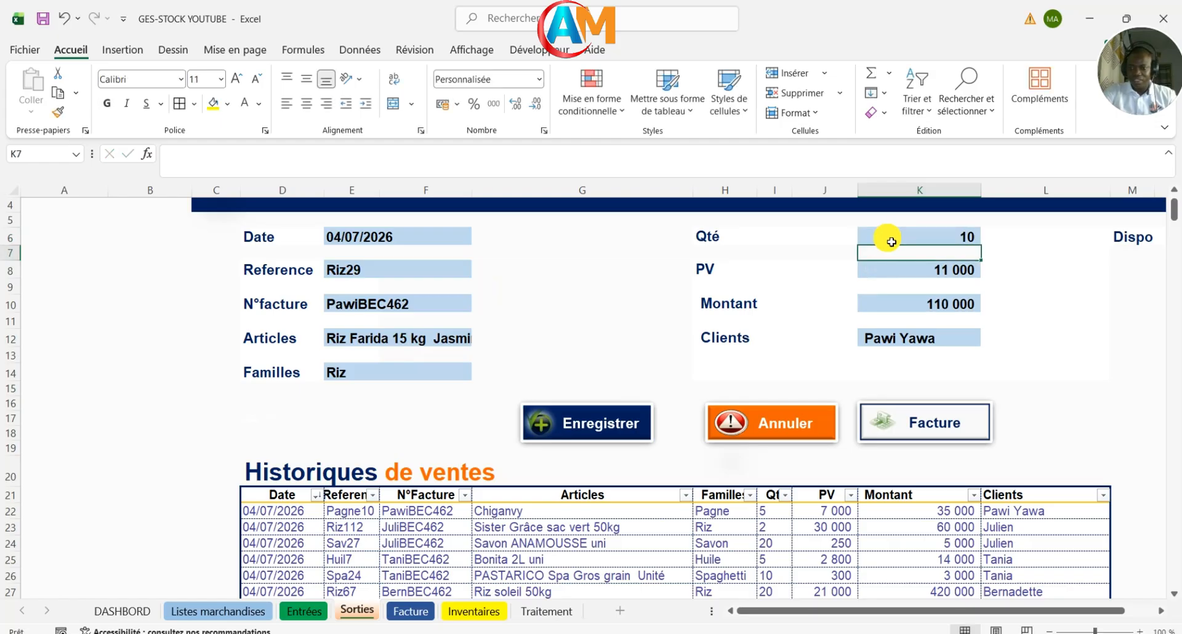
click(903, 339)
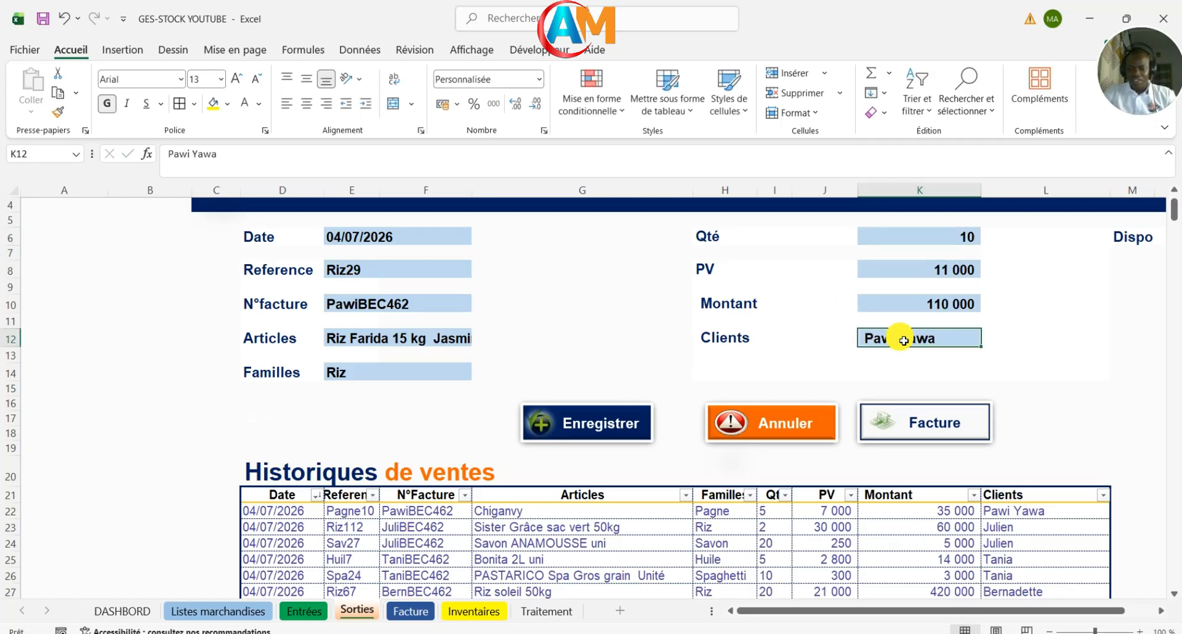
text(C)
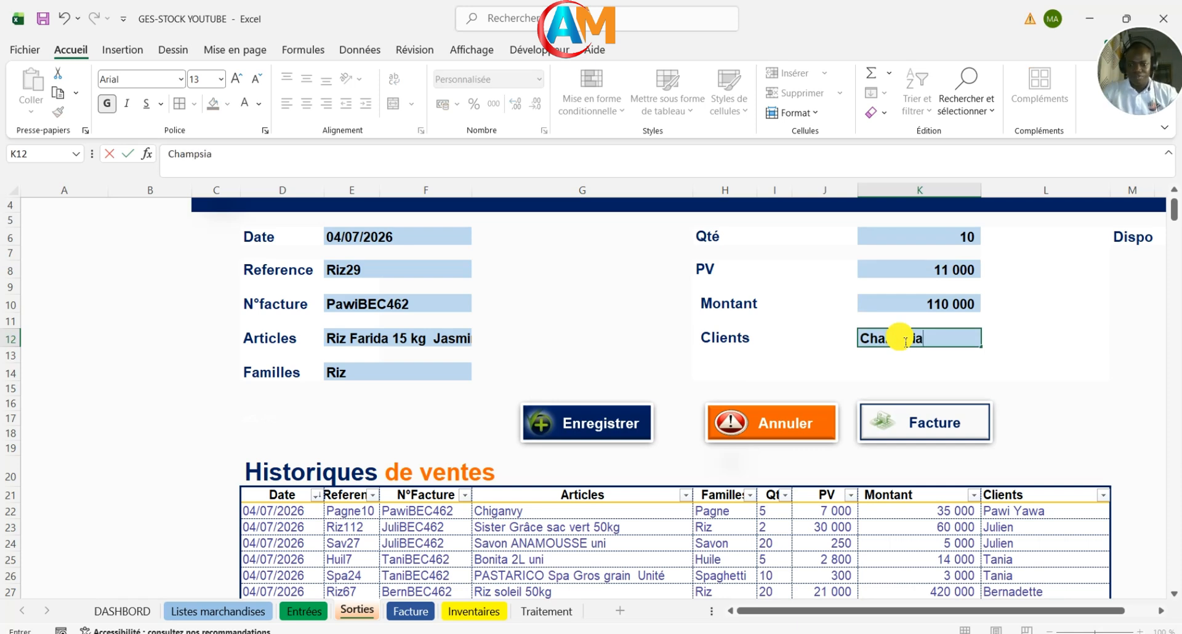
text(hampsia)
Step: Run the macro assigned to Enregistrer to add the Riz29 sale, and check its row in the sales history
click(595, 425)
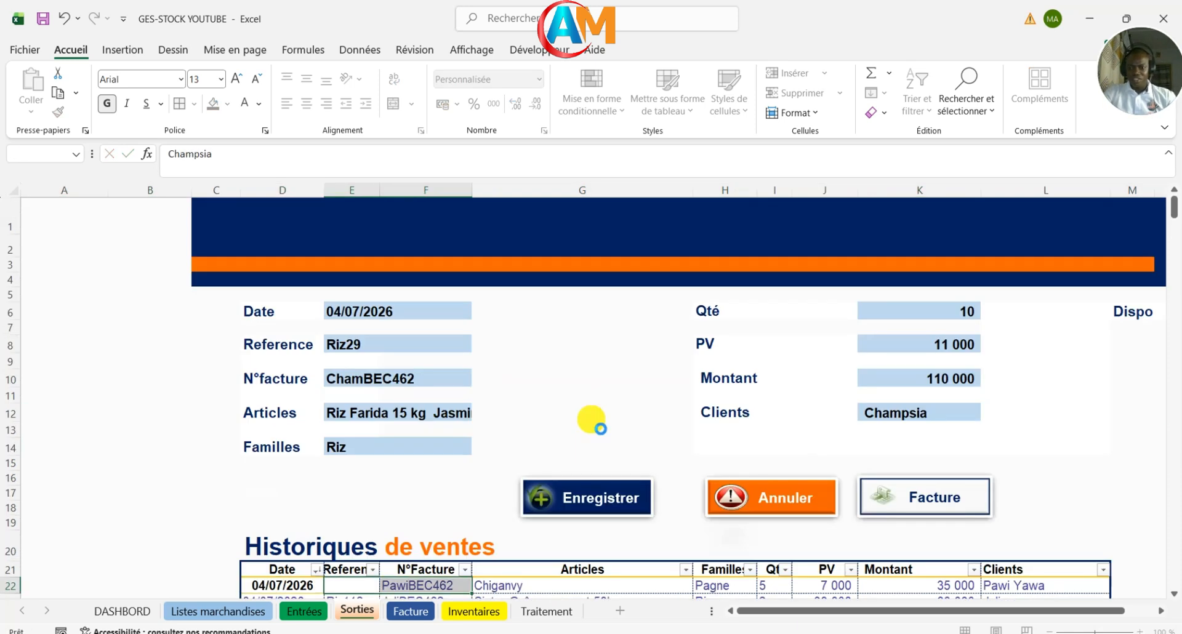
scroll(528, 475, down, 2)
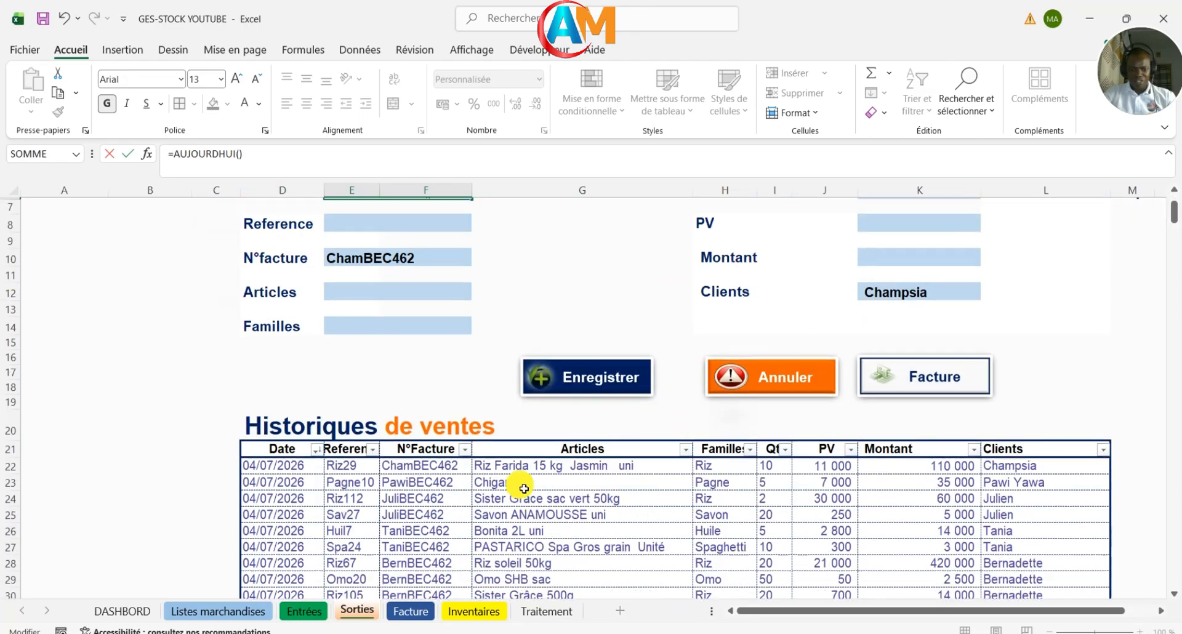
scroll(492, 480, down, 1)
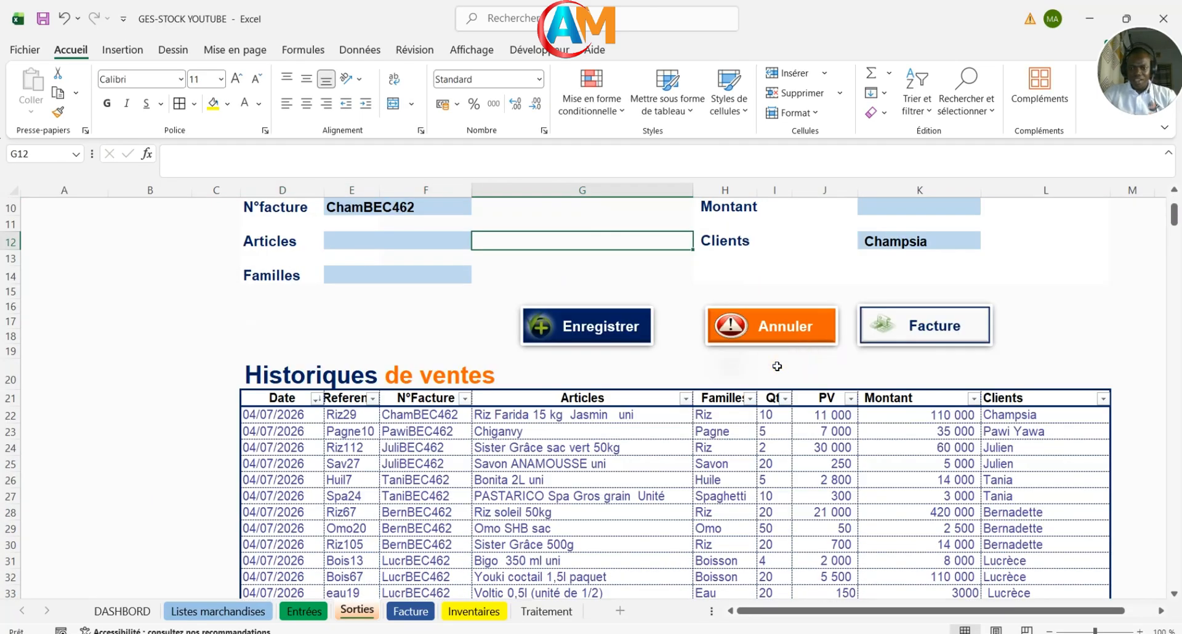
click(774, 363)
Step: Link the Facture shape to cell A1 of the Facture sheet in this workbook and deselect the shape
scroll(763, 364, up, 3)
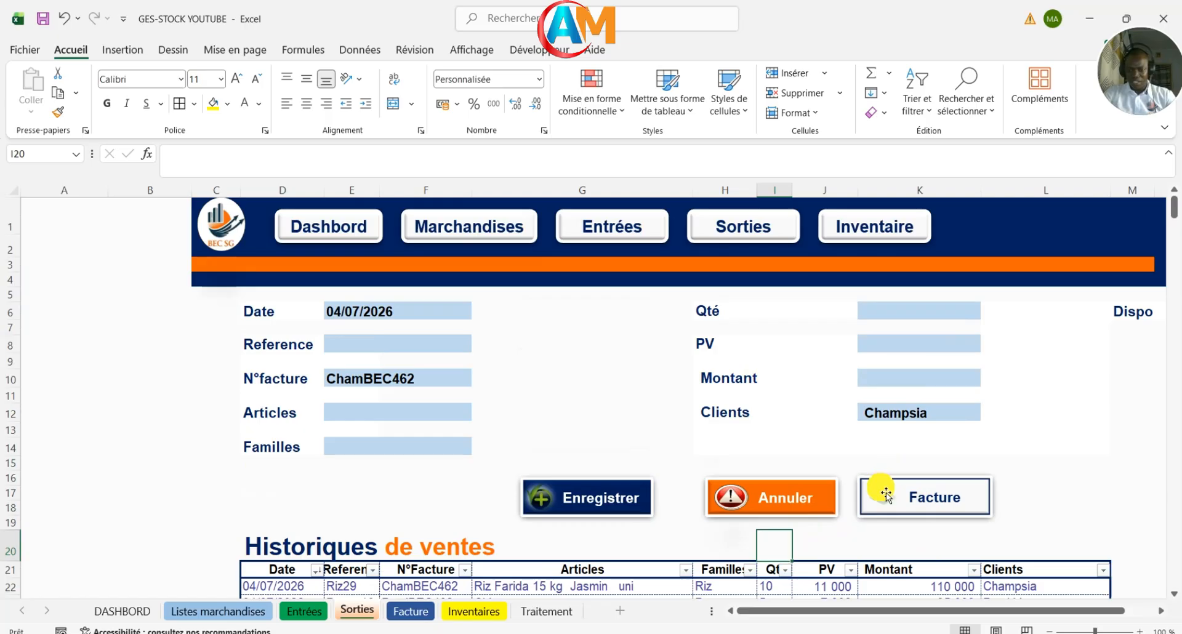
right_click(941, 491)
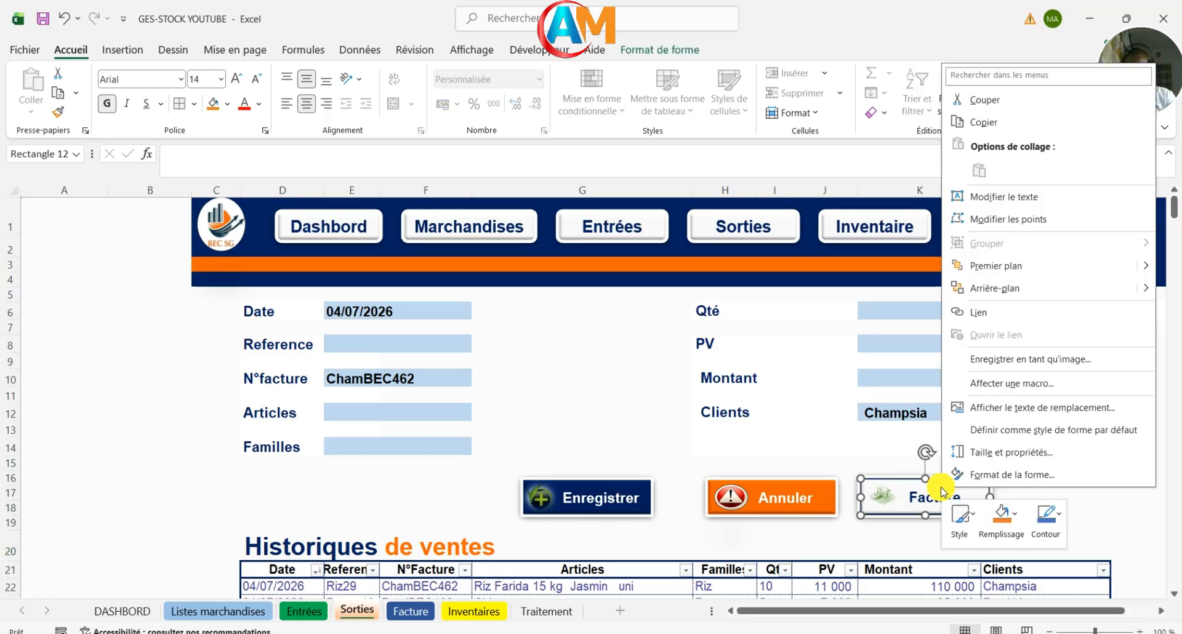
click(979, 313)
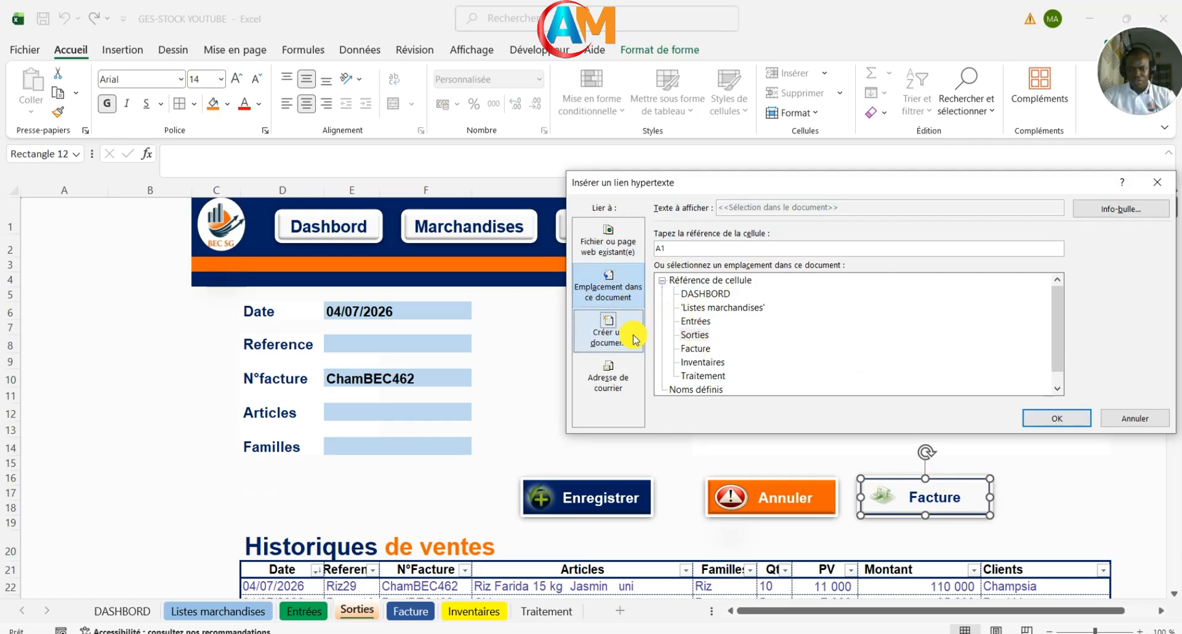
click(714, 352)
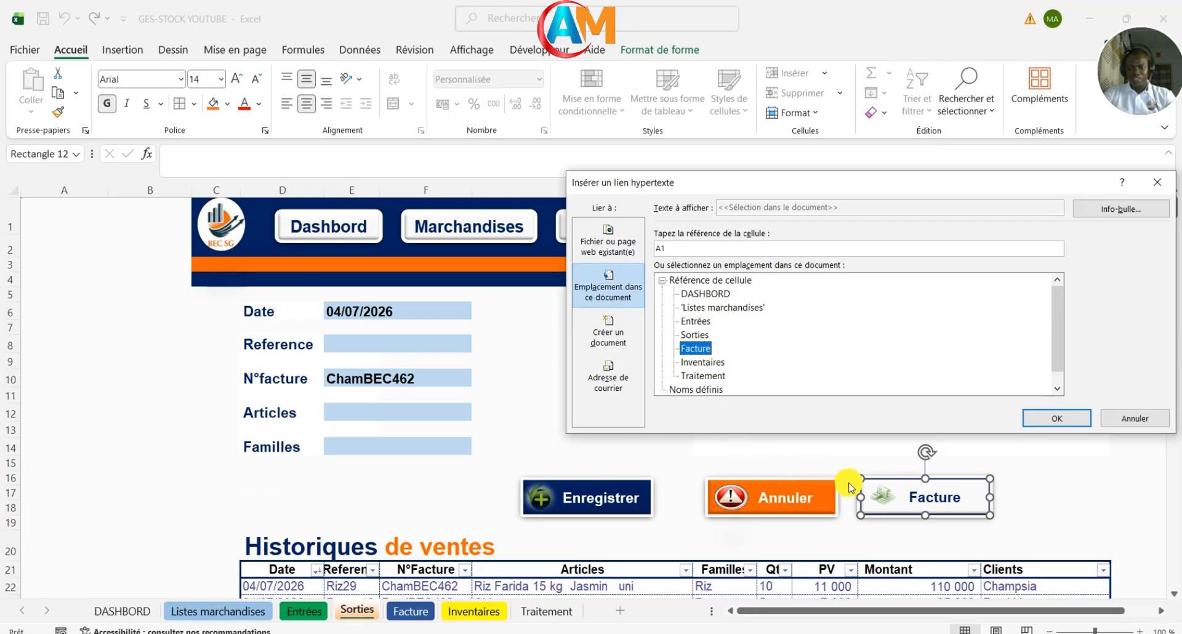
click(1056, 418)
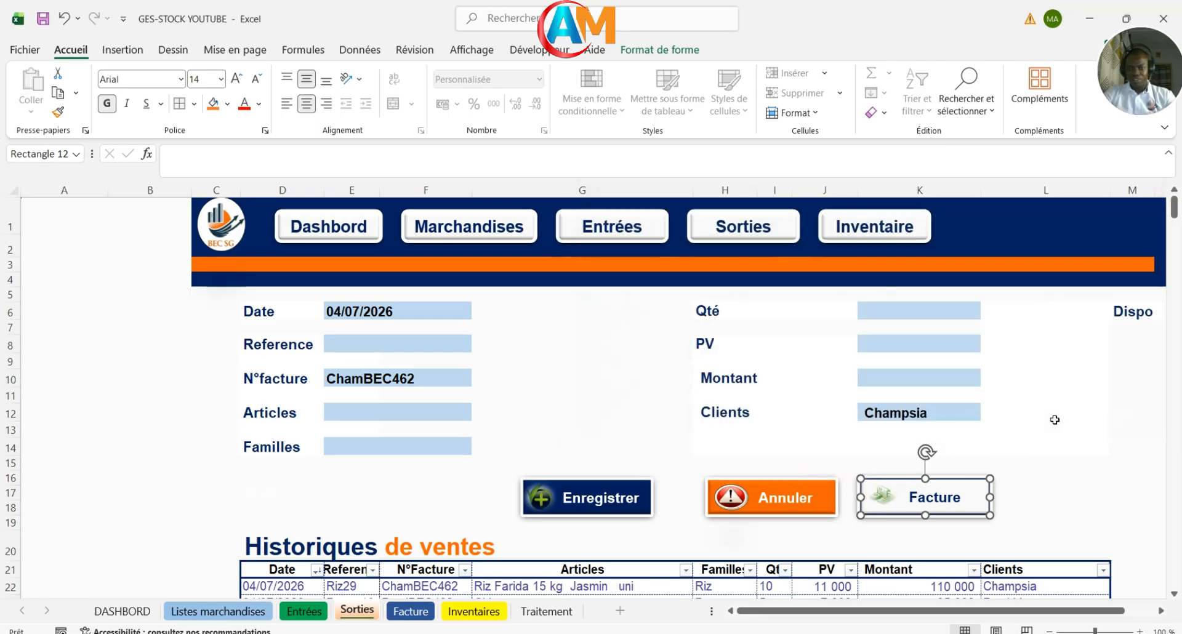
click(628, 379)
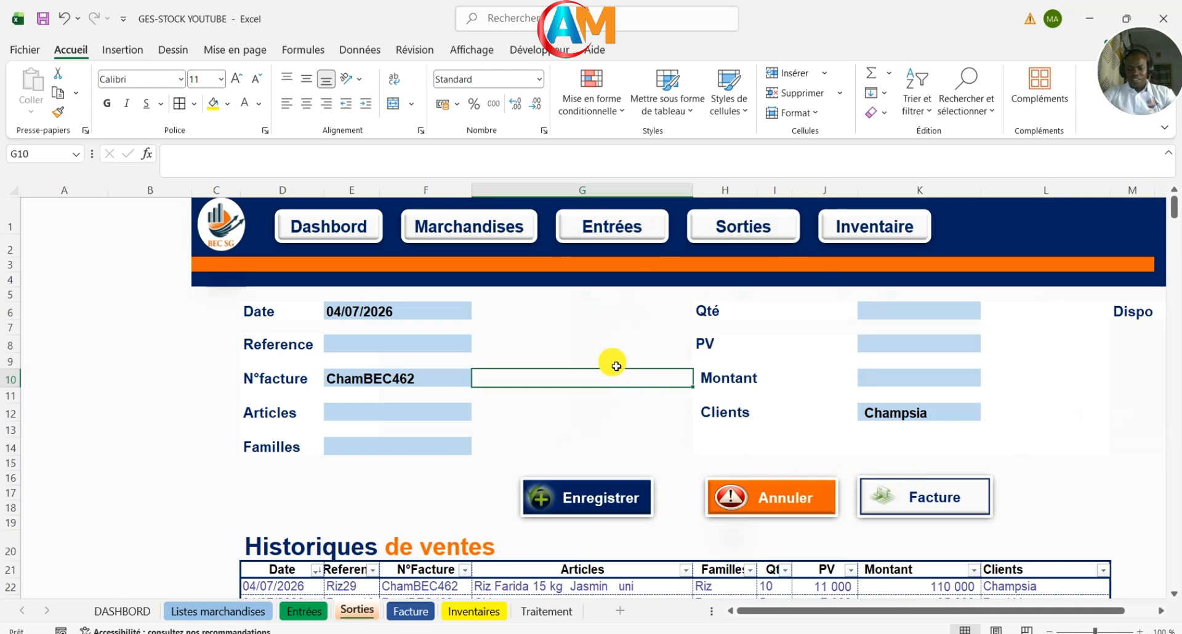
scroll(616, 366, down, 2)
scroll(641, 373, up, 1)
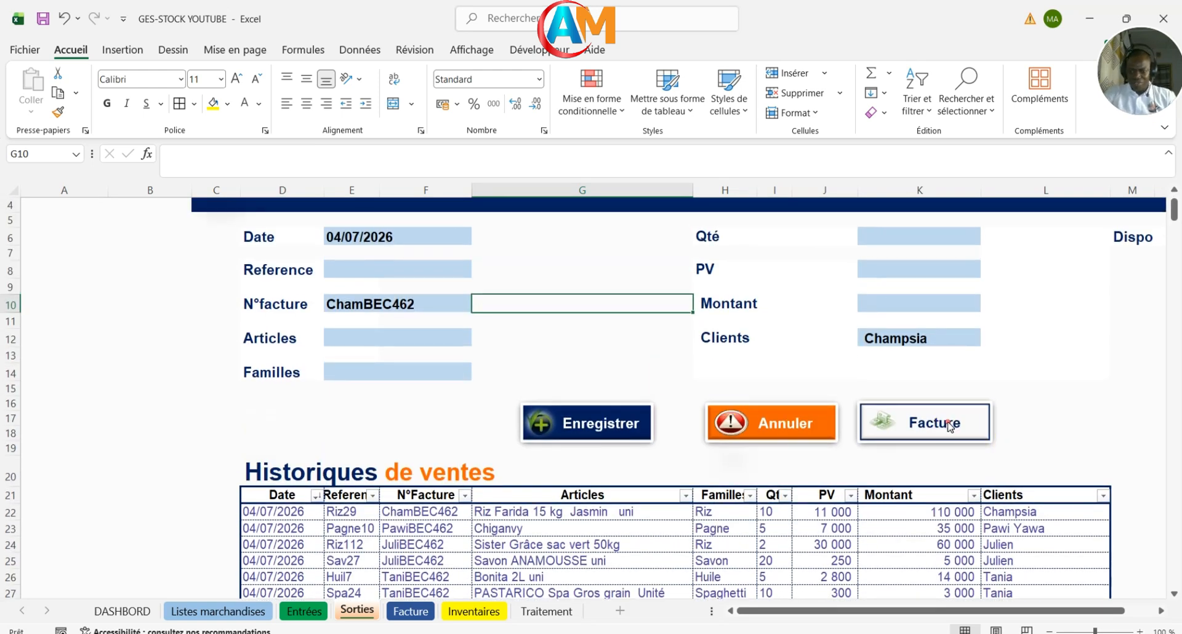
Step: Test the link on the Facture shape and look over the invoice layout on the Facture sheet
click(950, 426)
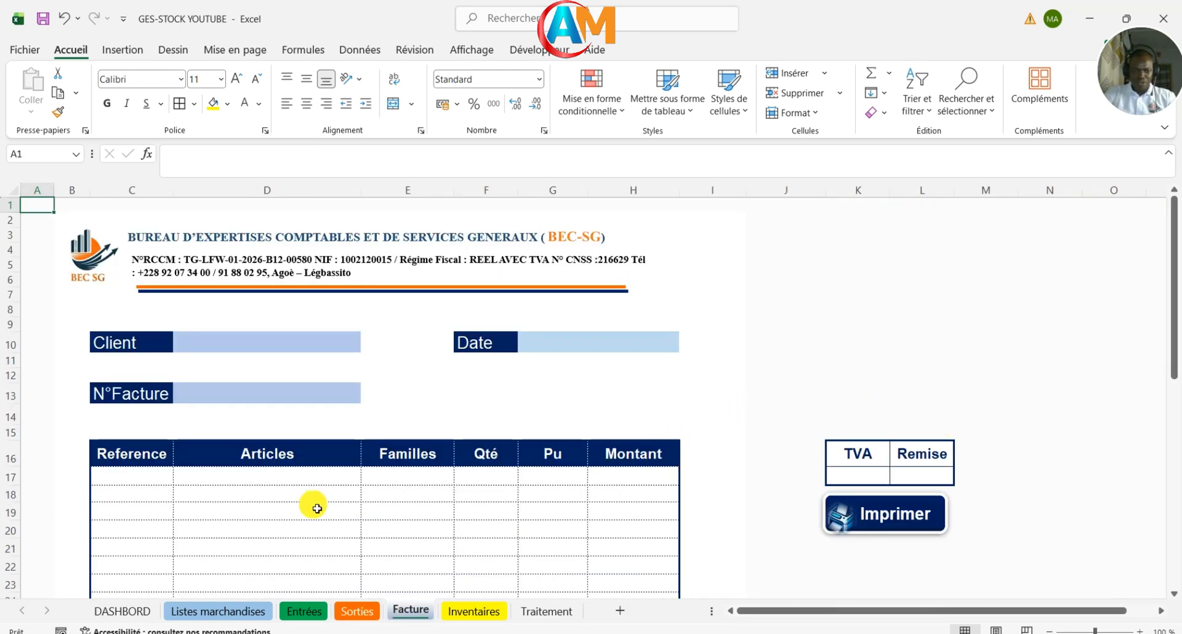
scroll(317, 509, down, 3)
scroll(317, 509, up, 3)
scroll(317, 509, down, 3)
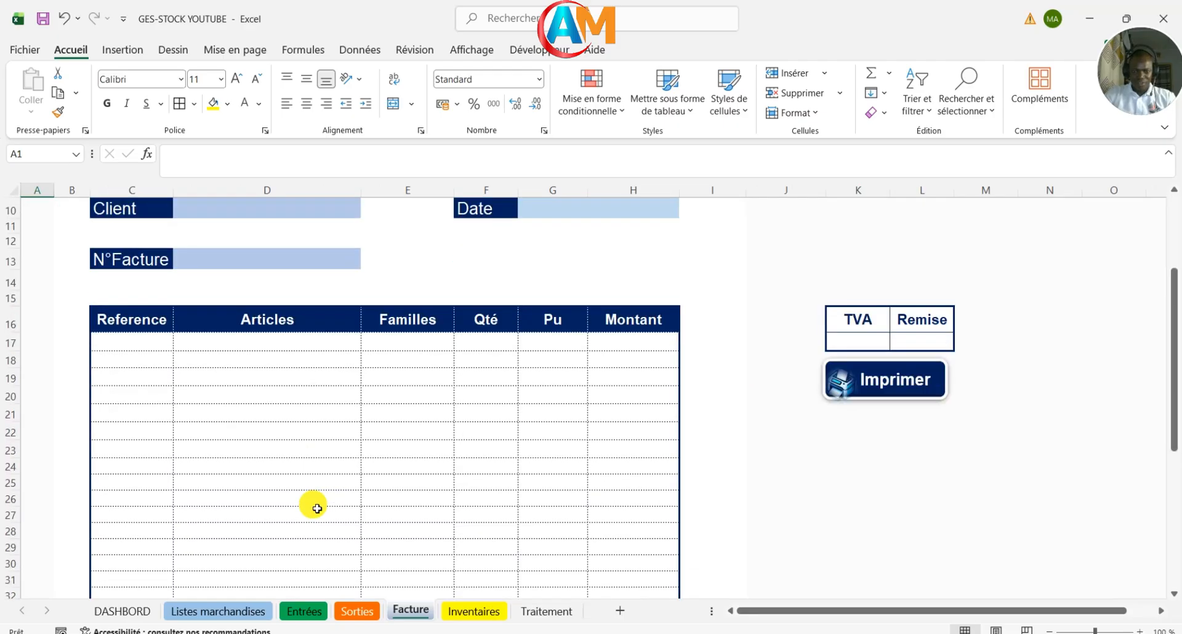
scroll(317, 508, up, 3)
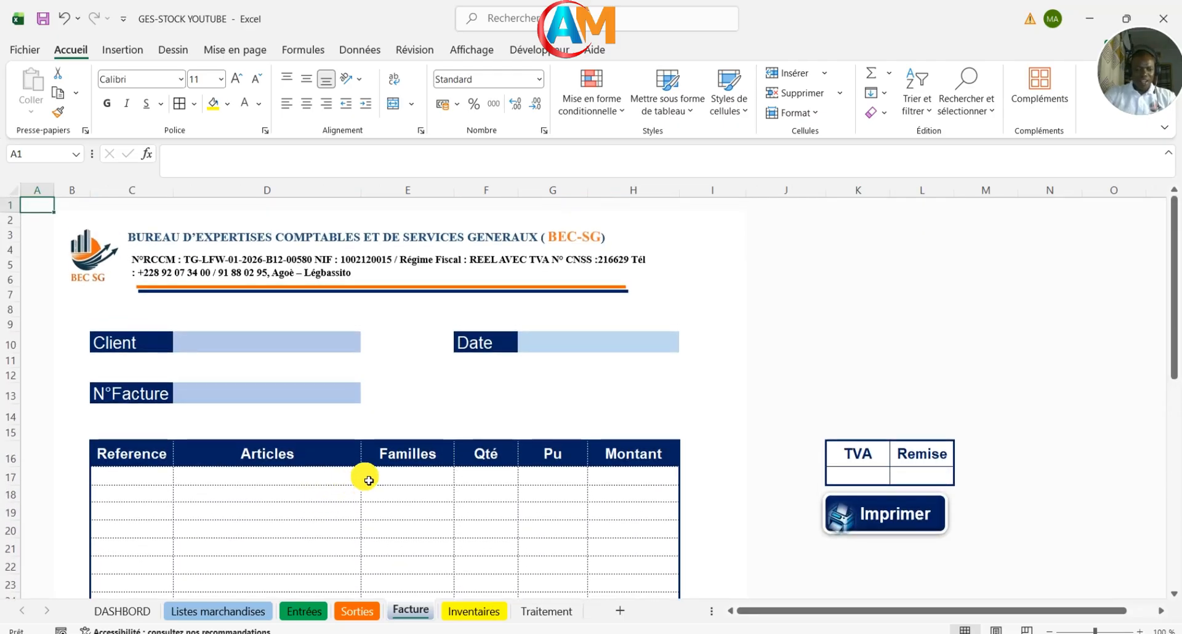
Step: Link the invoice's Client cell D10 by formula to the Clients field in cell K12 of the Sorties sheet
click(229, 346)
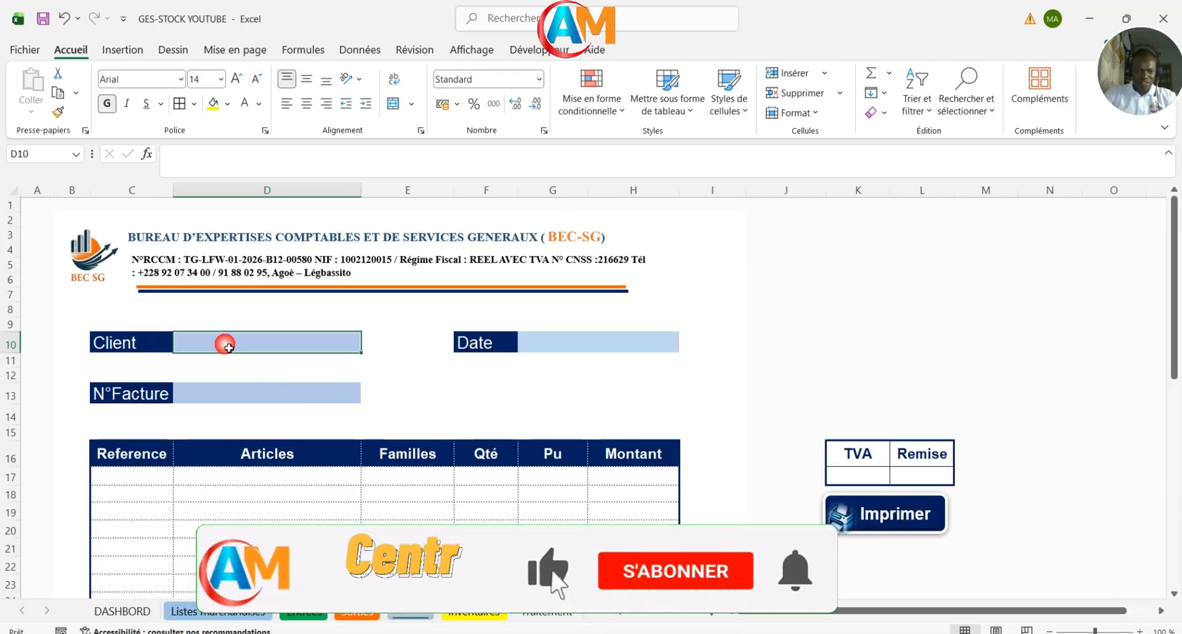
click(356, 616)
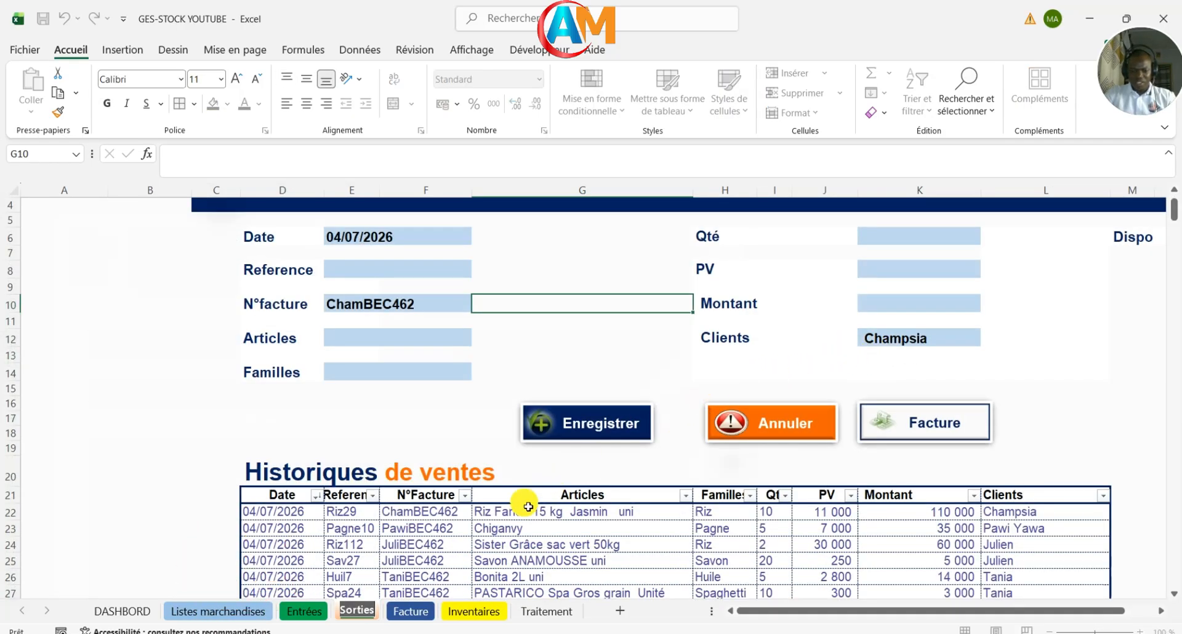
click(426, 613)
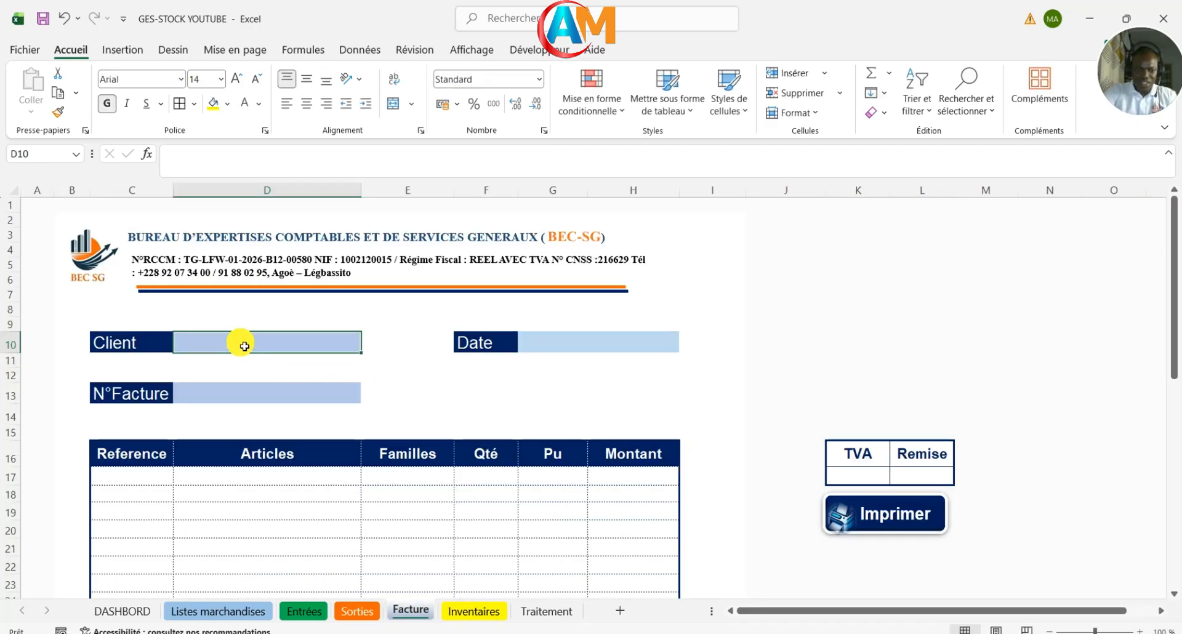
text(=)
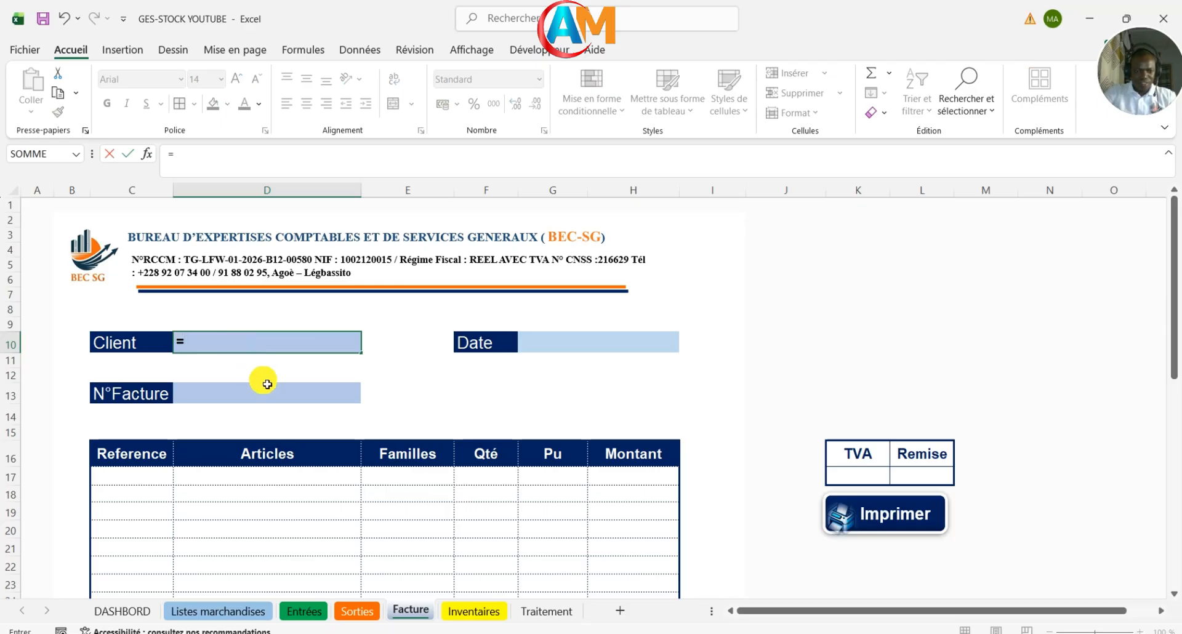
click(356, 611)
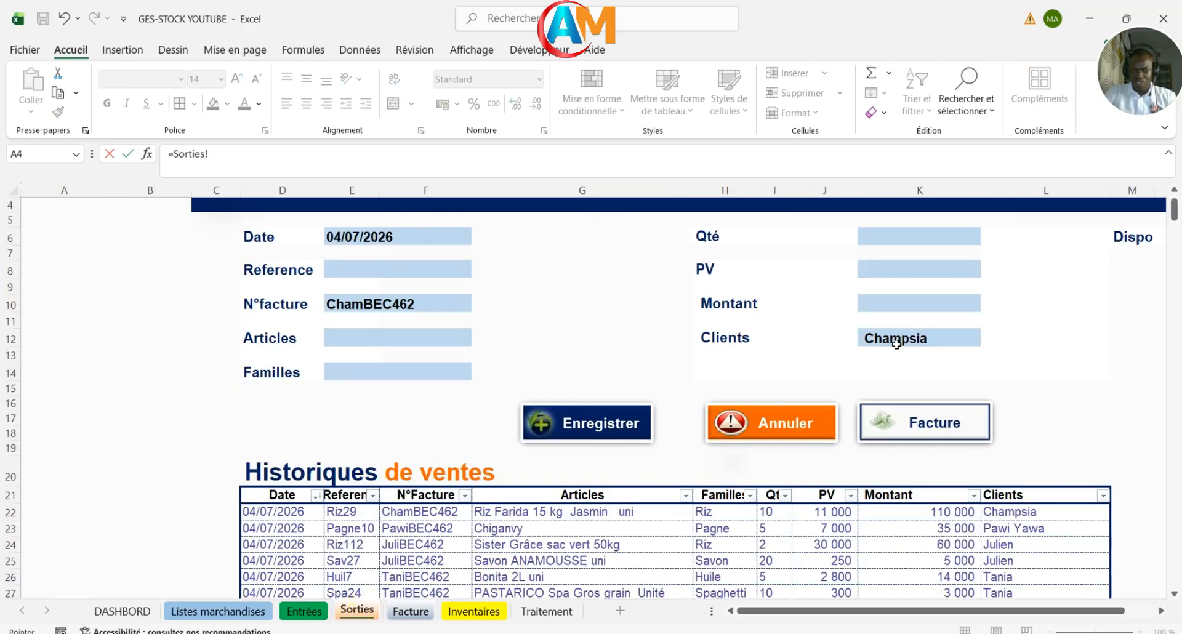
click(894, 344)
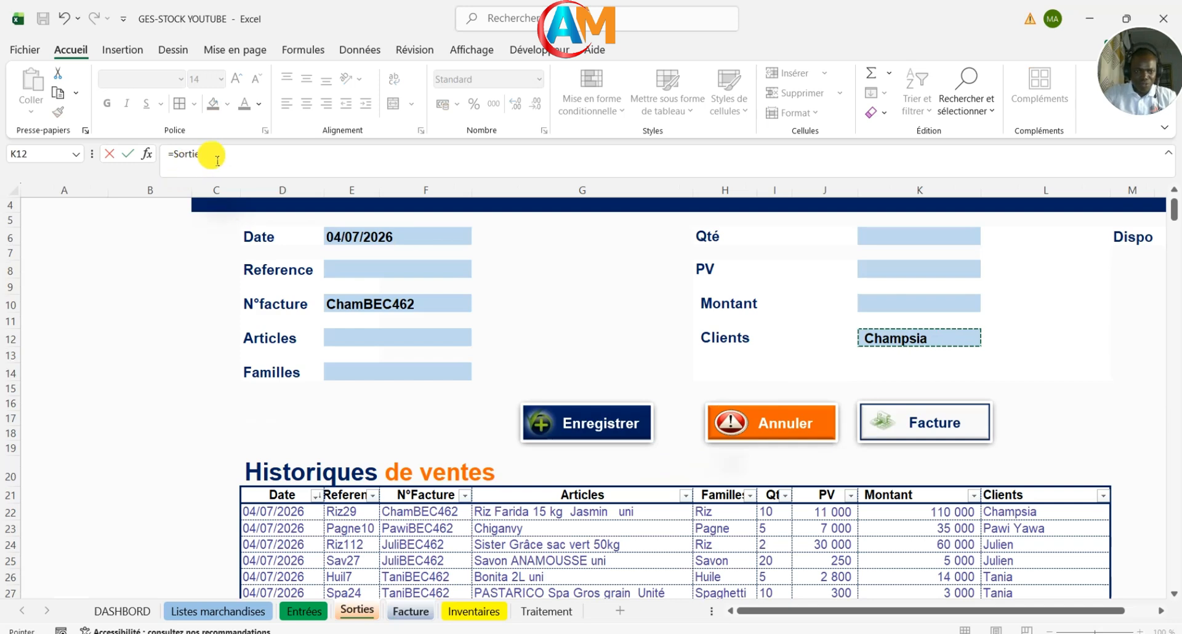
key(Return)
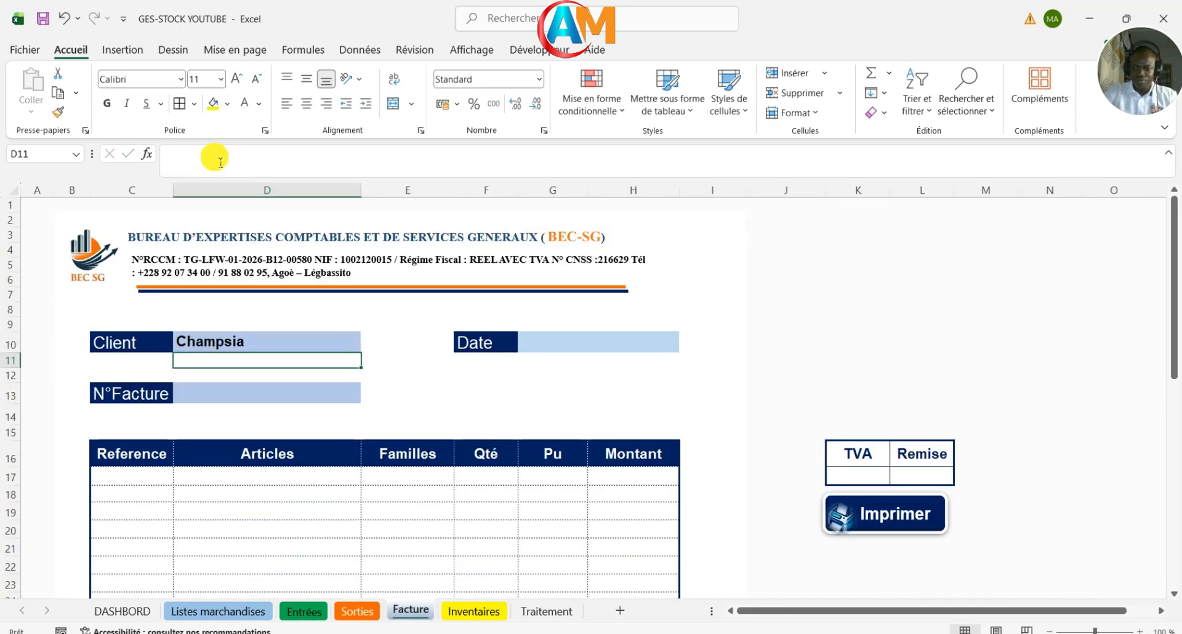
Step: Fill the invoice's N°Facture cell D13 with the formula =Sorties!E$10, referencing the N°facture field of the Sorties form
double_click(210, 398)
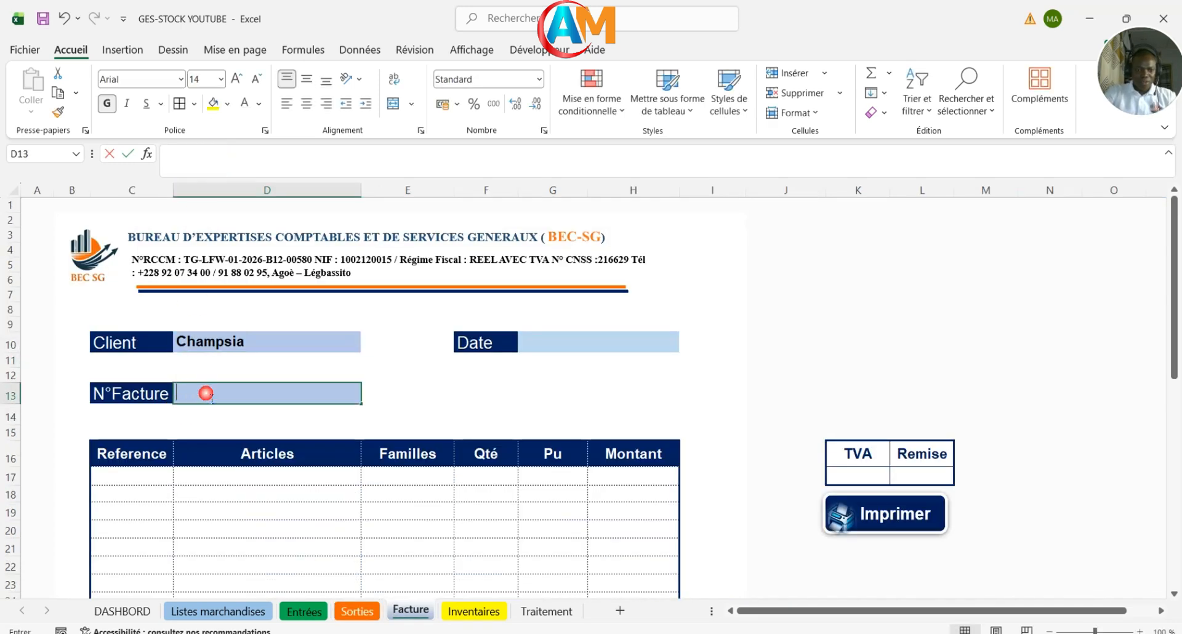
text(=)
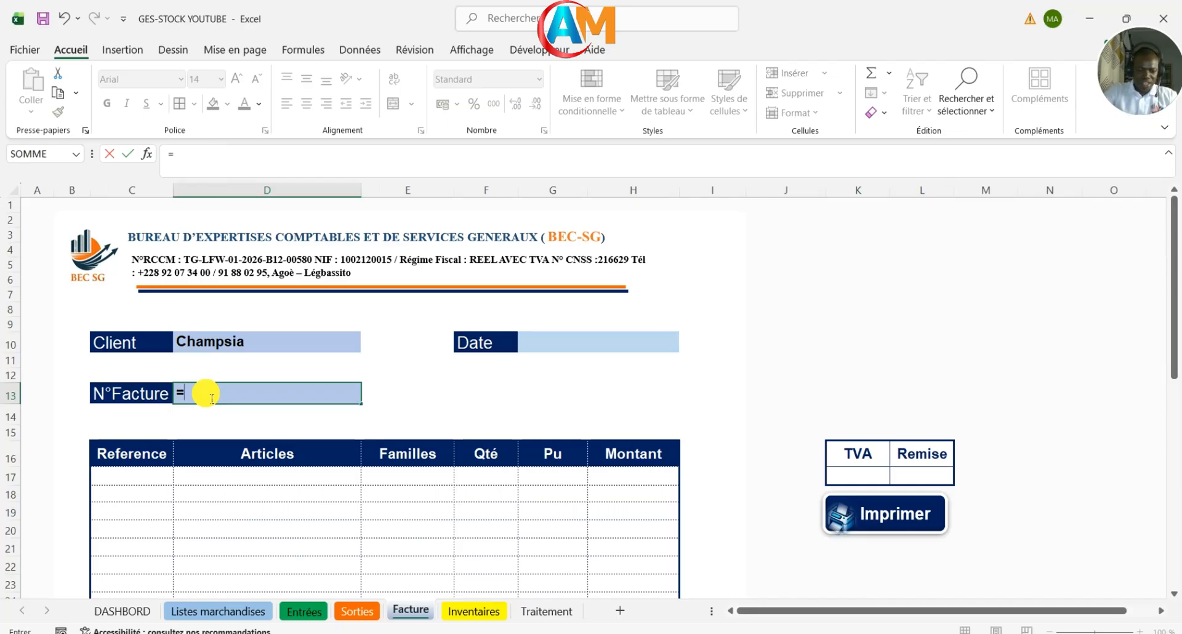
click(351, 613)
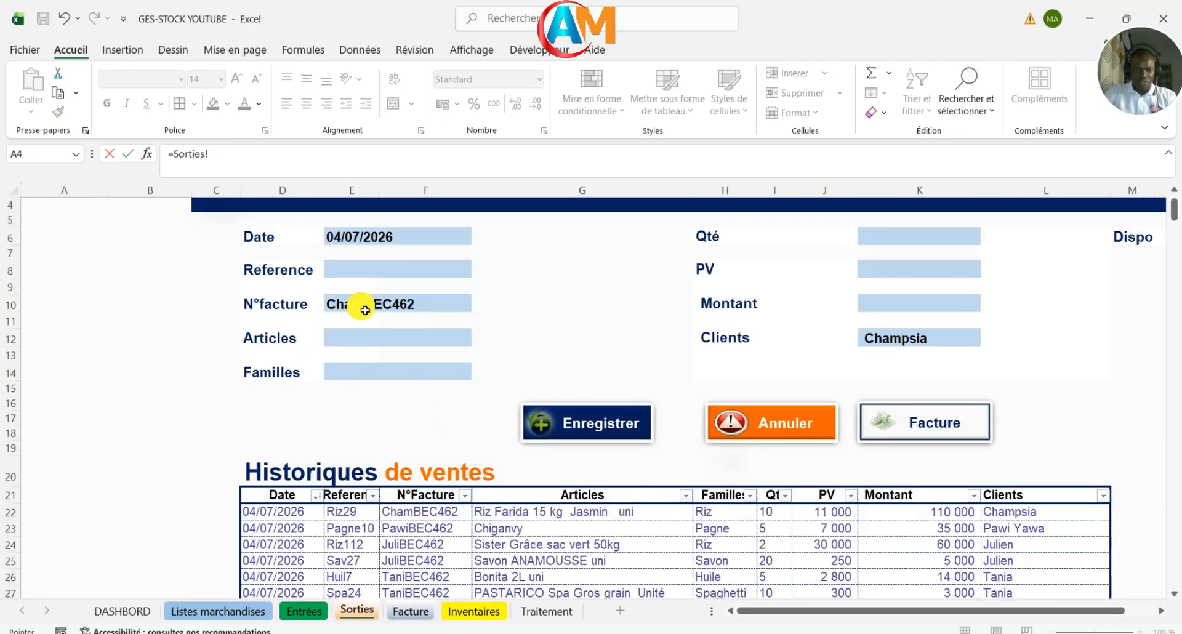
click(364, 310)
click(214, 155)
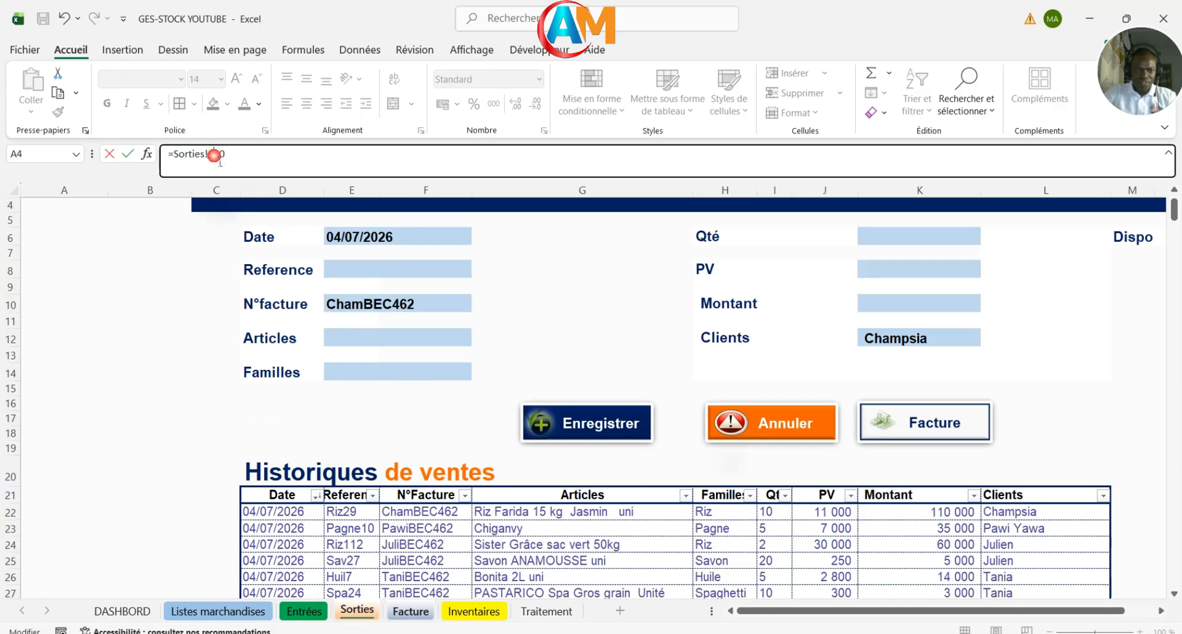
key(Return)
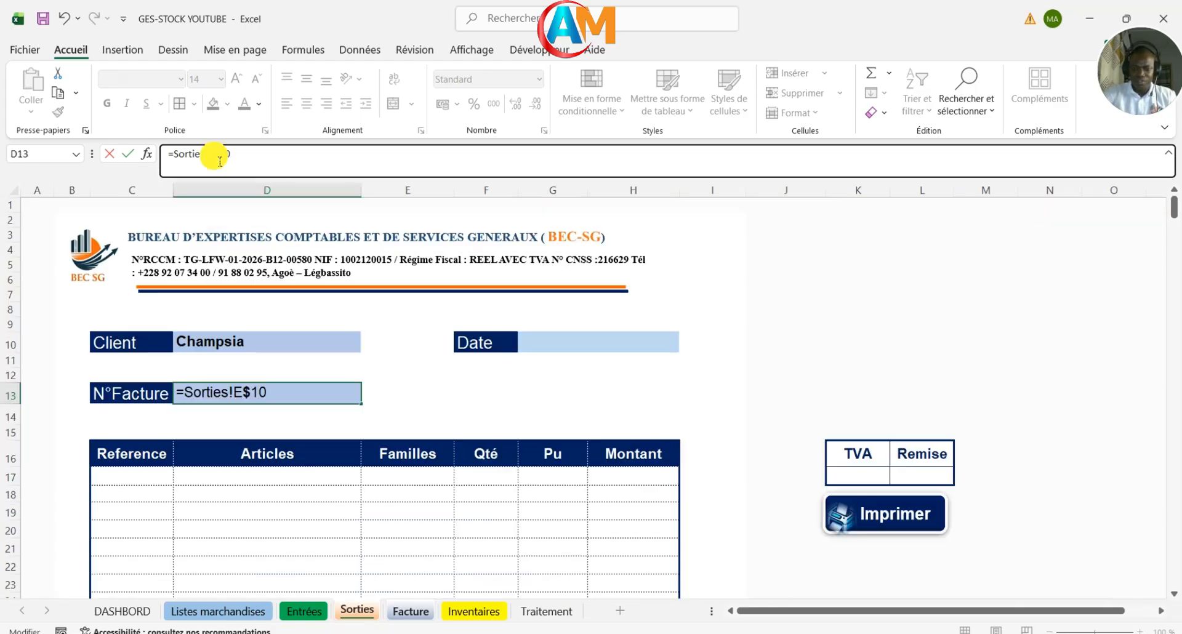
Step: Link the invoice's Date cell G10 by formula to the Date field in cell E6 of the Sorties sheet
click(573, 351)
text(=)
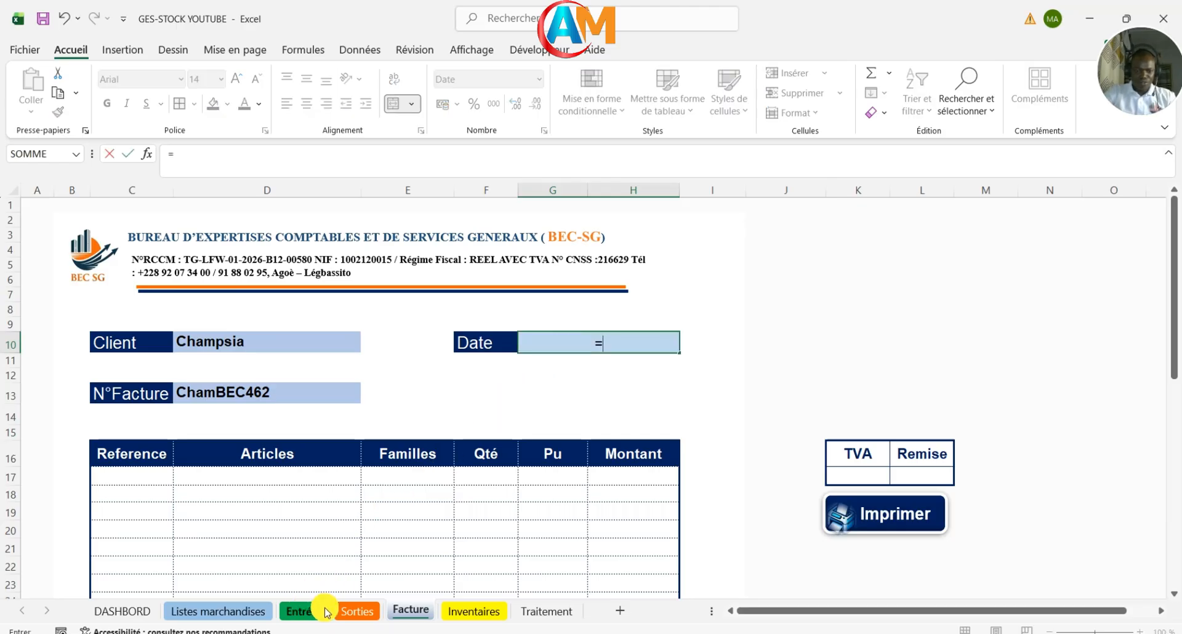
click(347, 616)
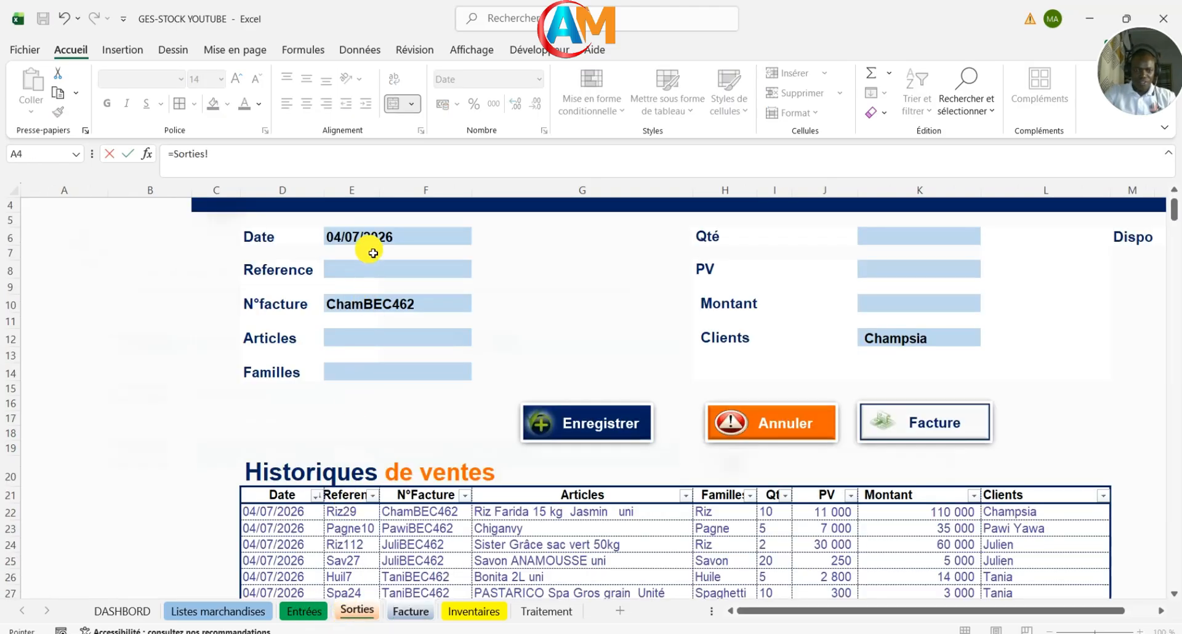
click(373, 243)
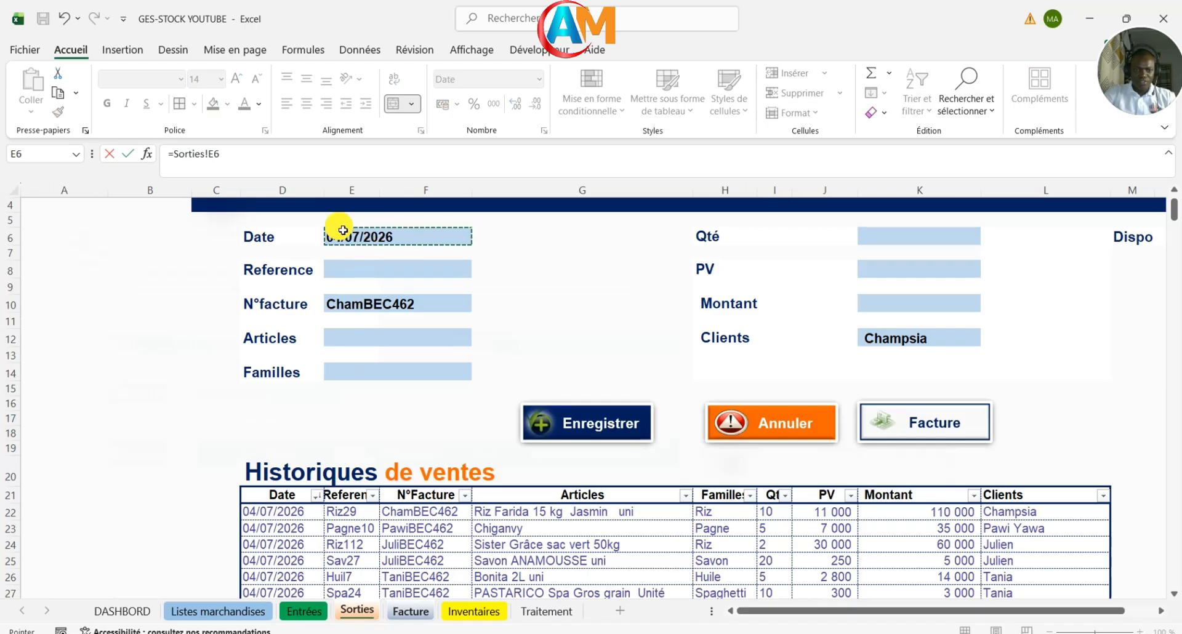
click(221, 159)
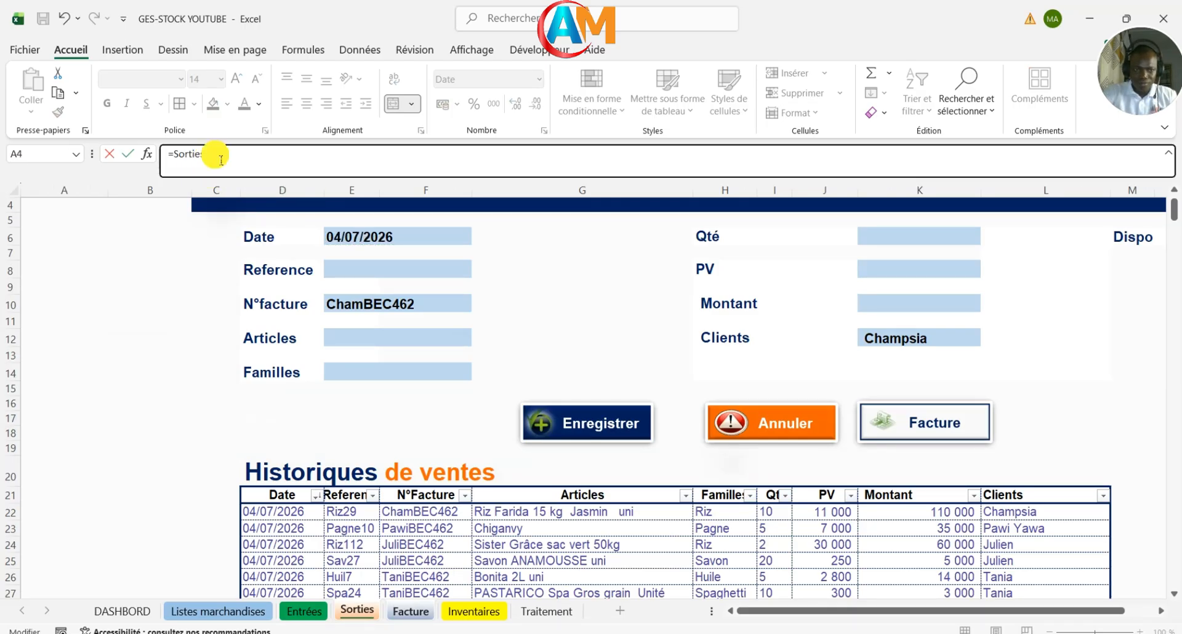
key(Escape)
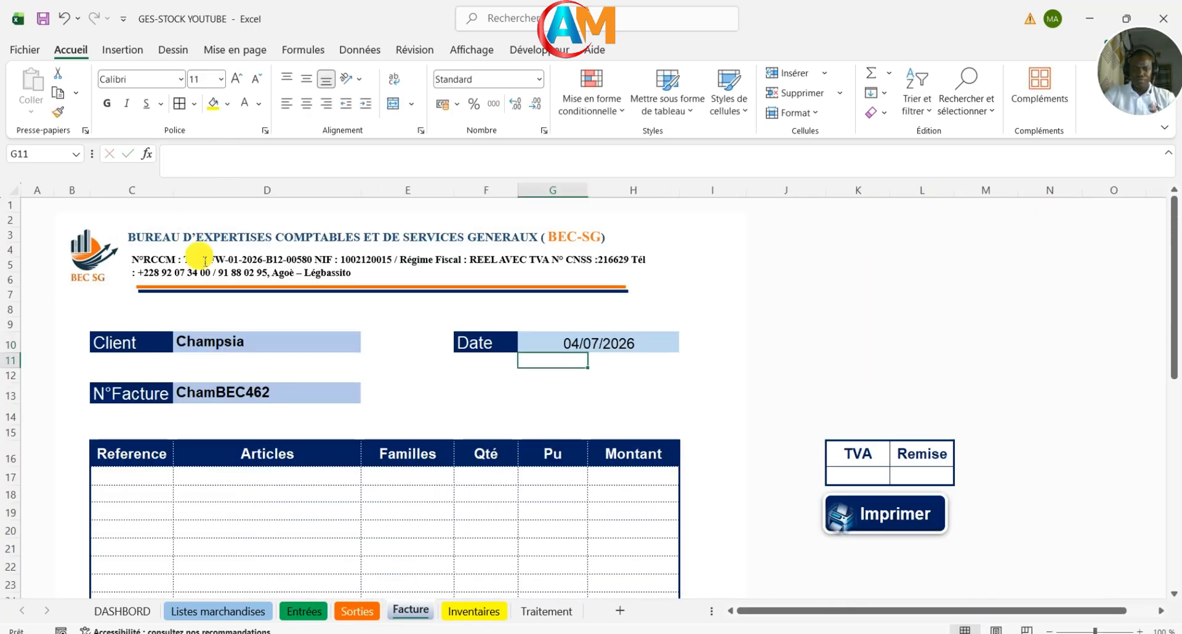
key(ctrl+Page_Up)
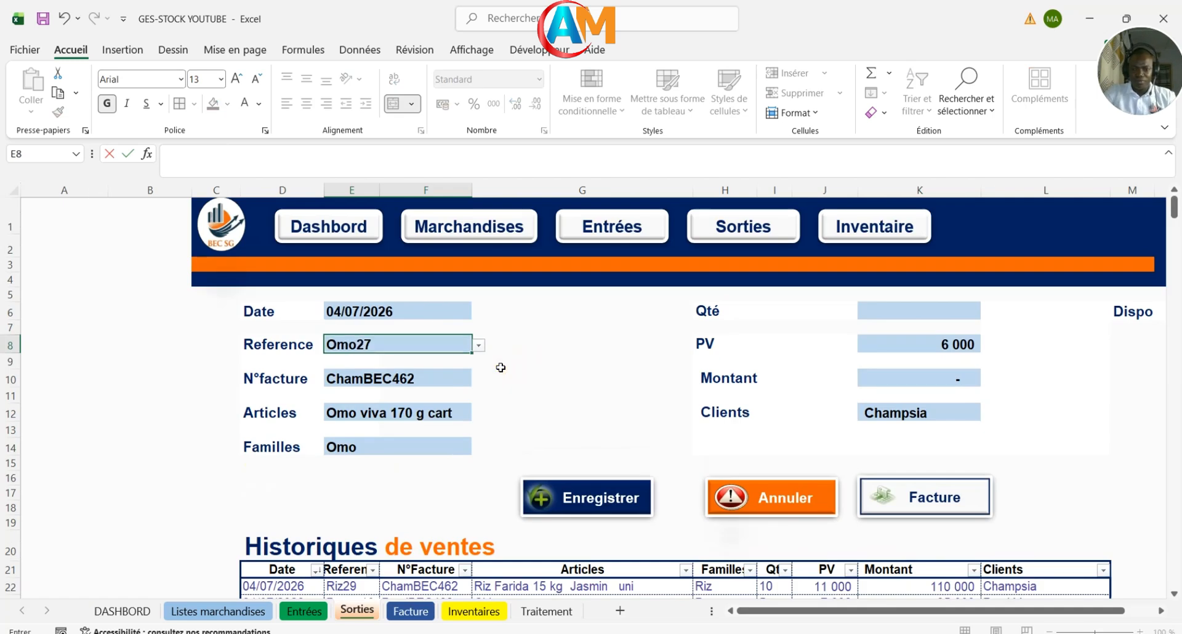
click(493, 362)
click(409, 611)
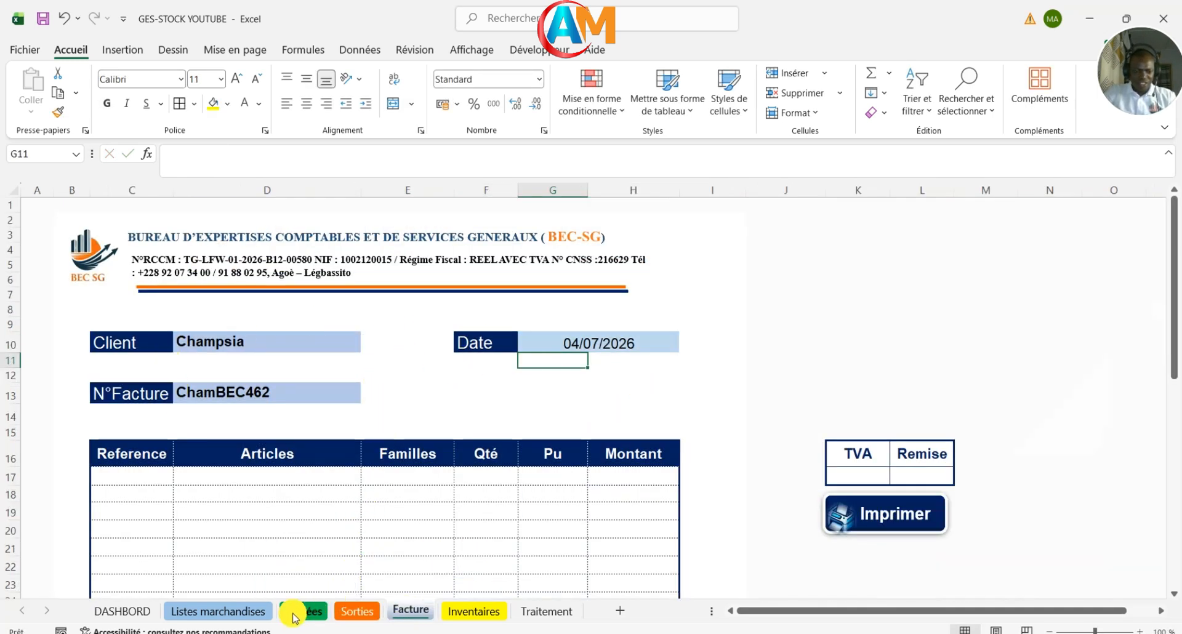
Step: Enter a different client's name in the Clients field of the Sorties form and check the linked header fields on the Facture sheet
click(352, 612)
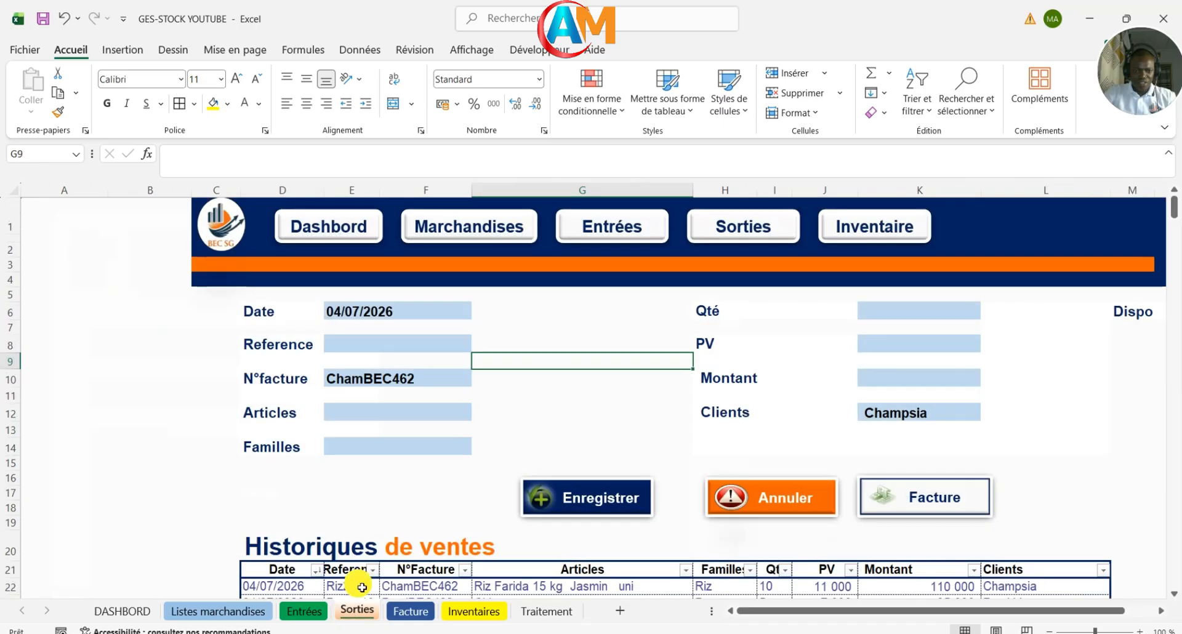
click(873, 337)
key(BackSpace)
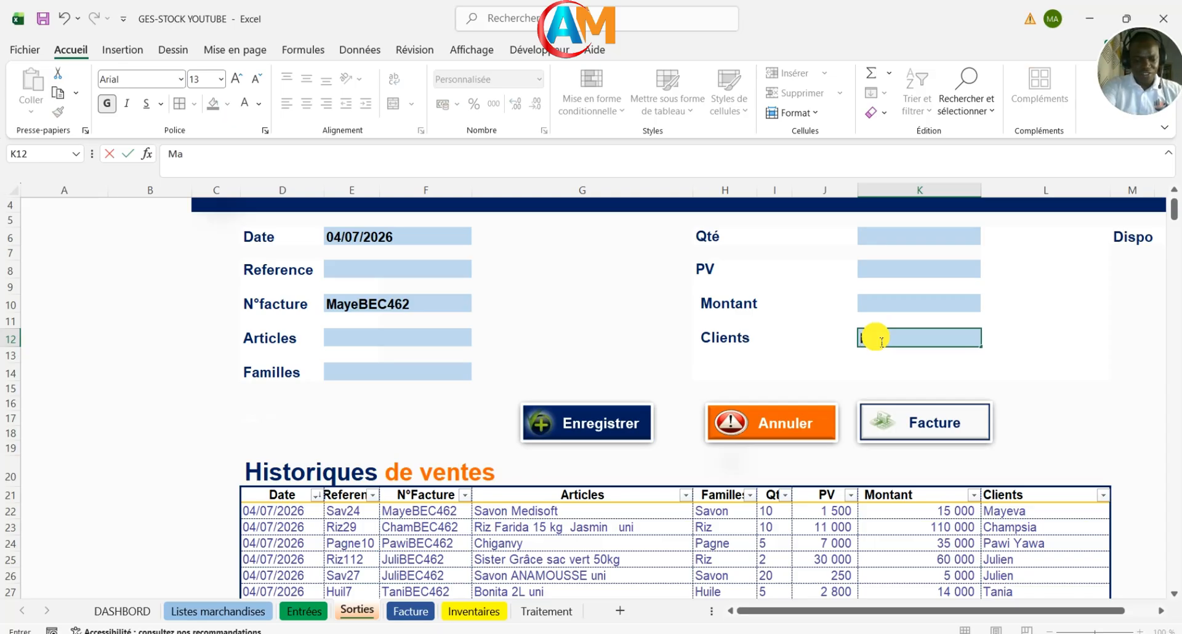
text(Mayeva)
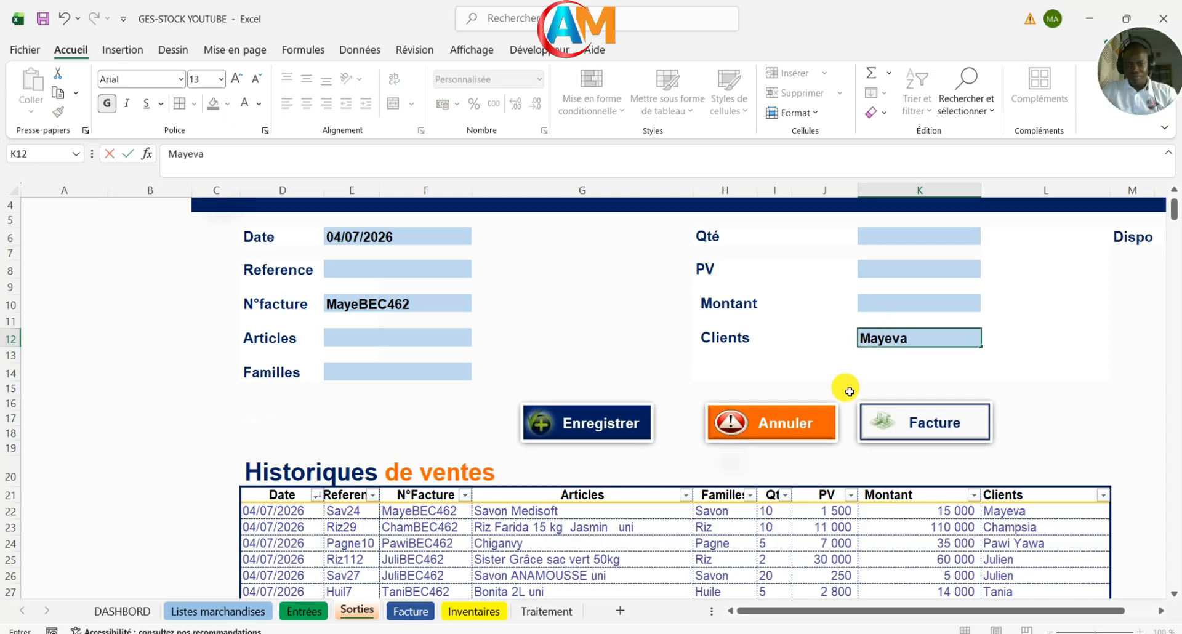
click(702, 388)
click(411, 610)
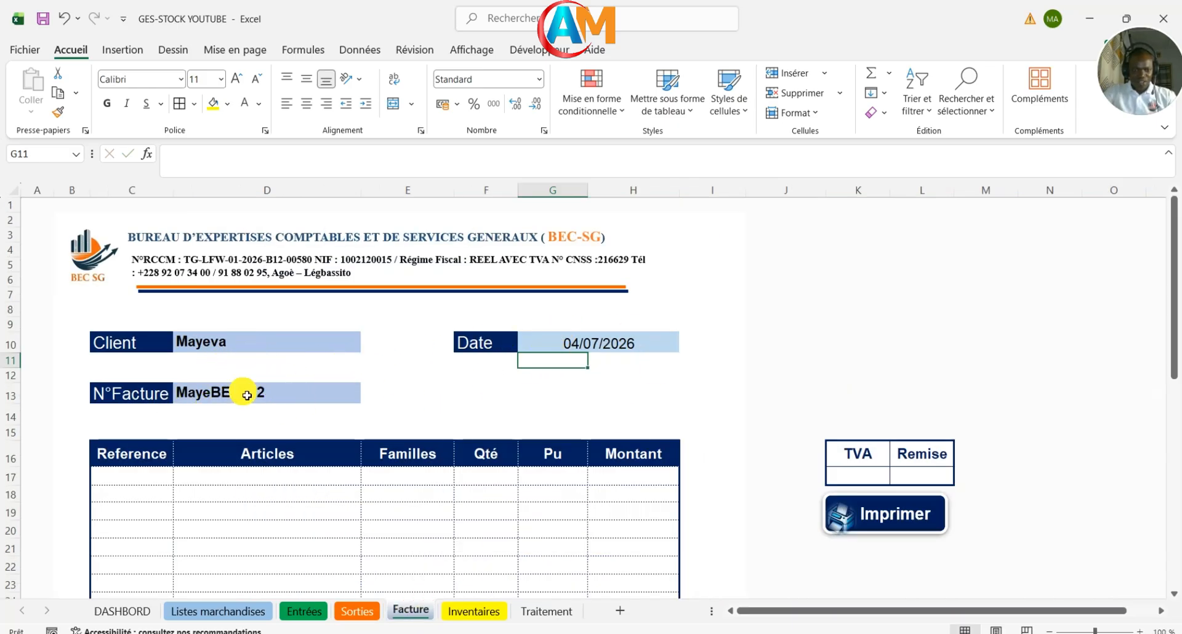
click(461, 395)
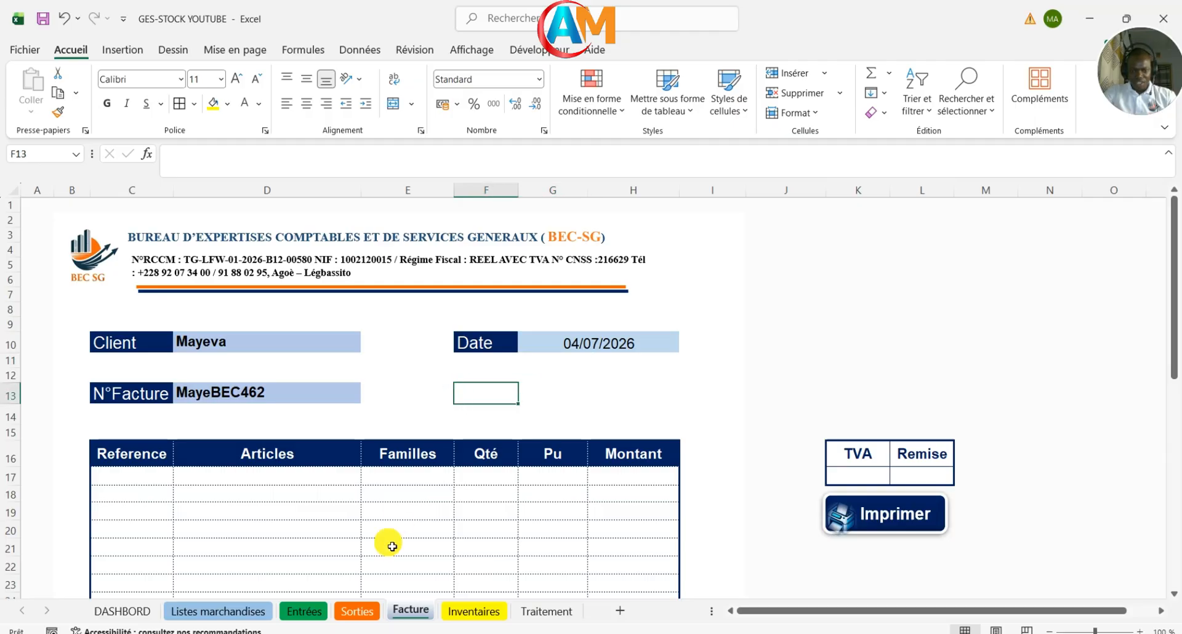
Step: Choose Reference Pagne21 in the Sorties form for the same client and enter a Qté of 10
click(354, 612)
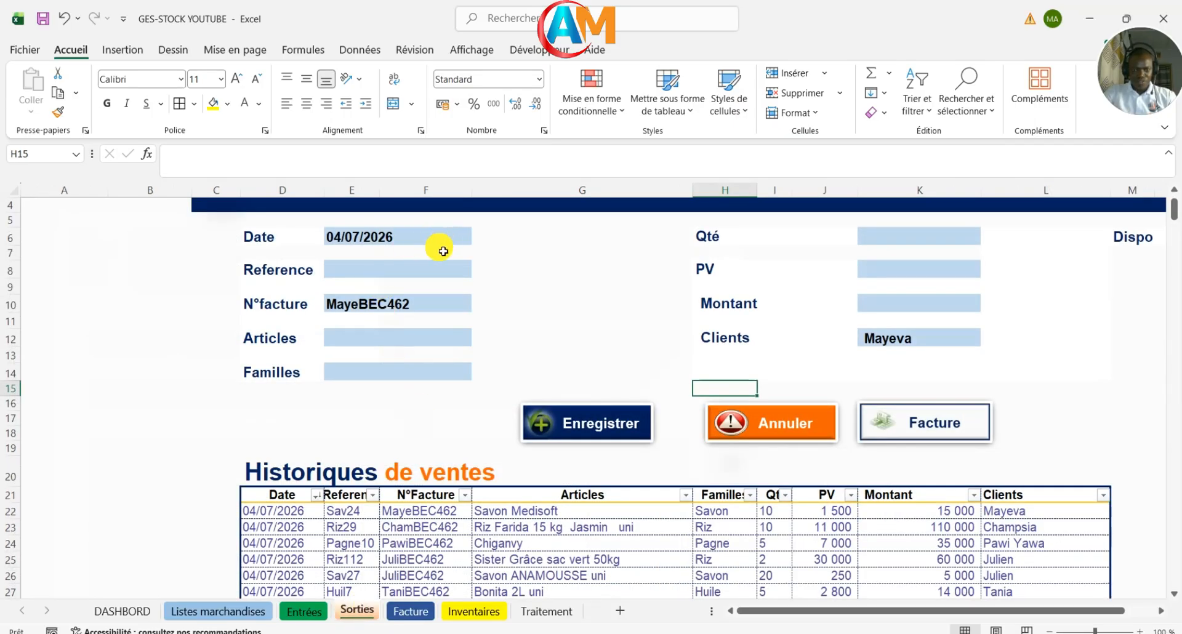
click(409, 271)
click(481, 270)
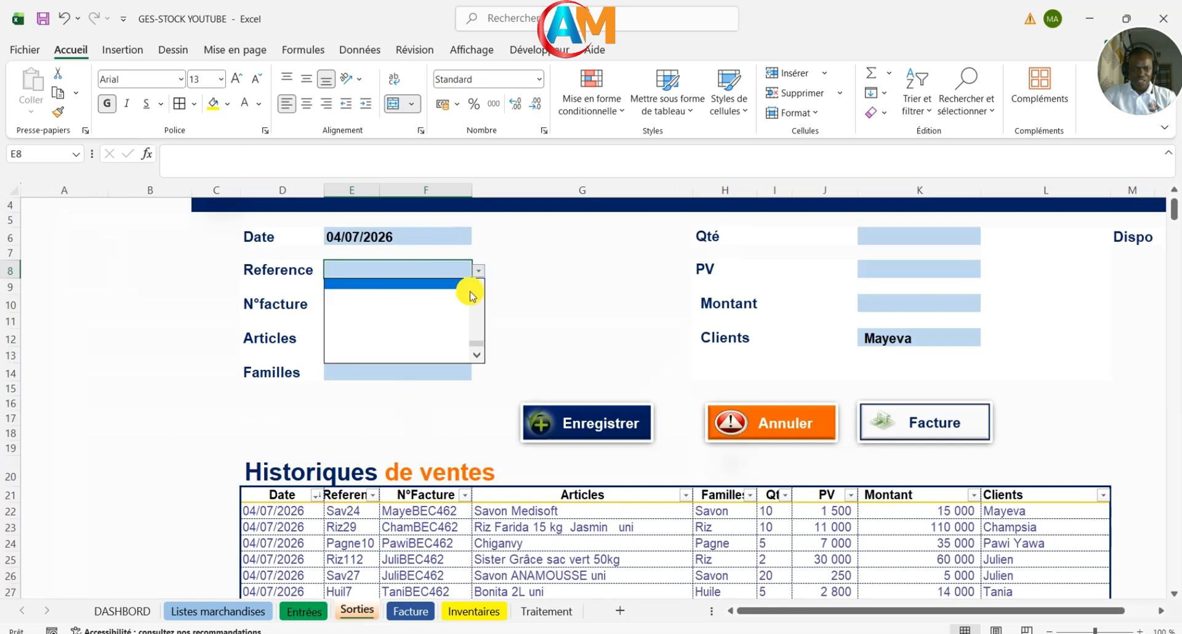
drag(477, 344, 480, 317)
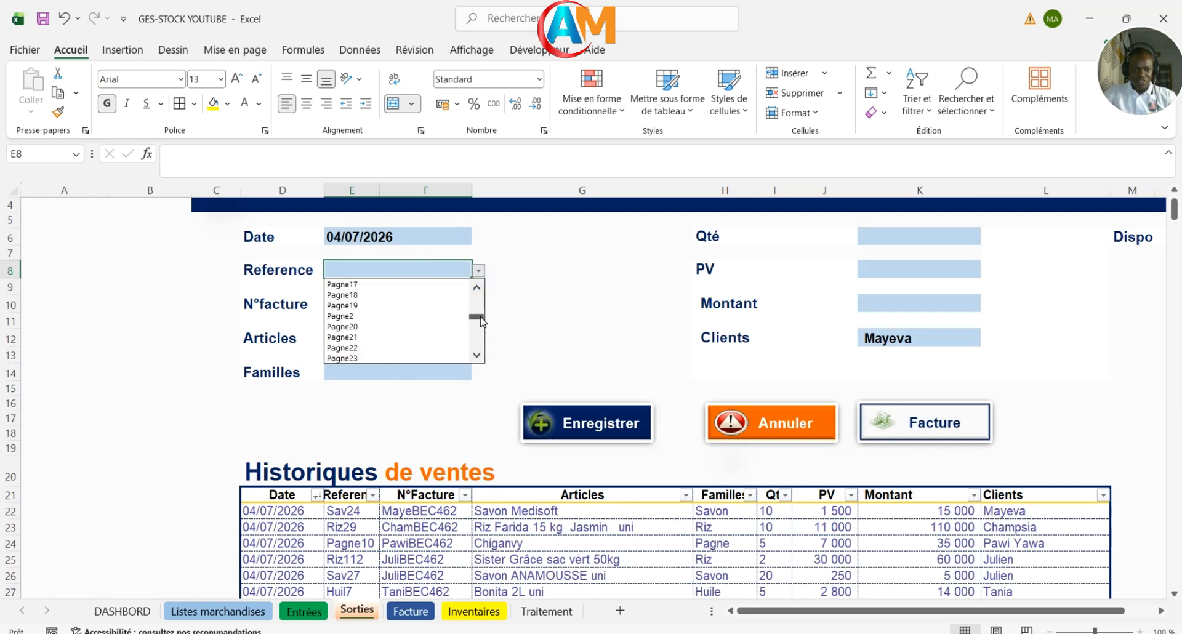
click(362, 338)
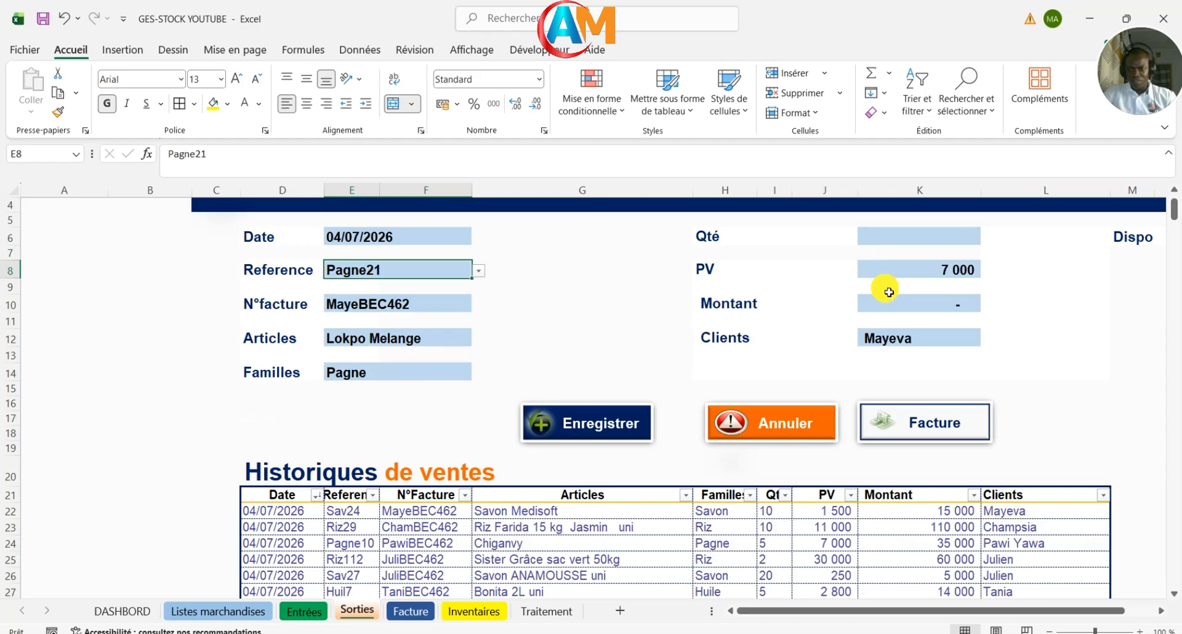
click(900, 238)
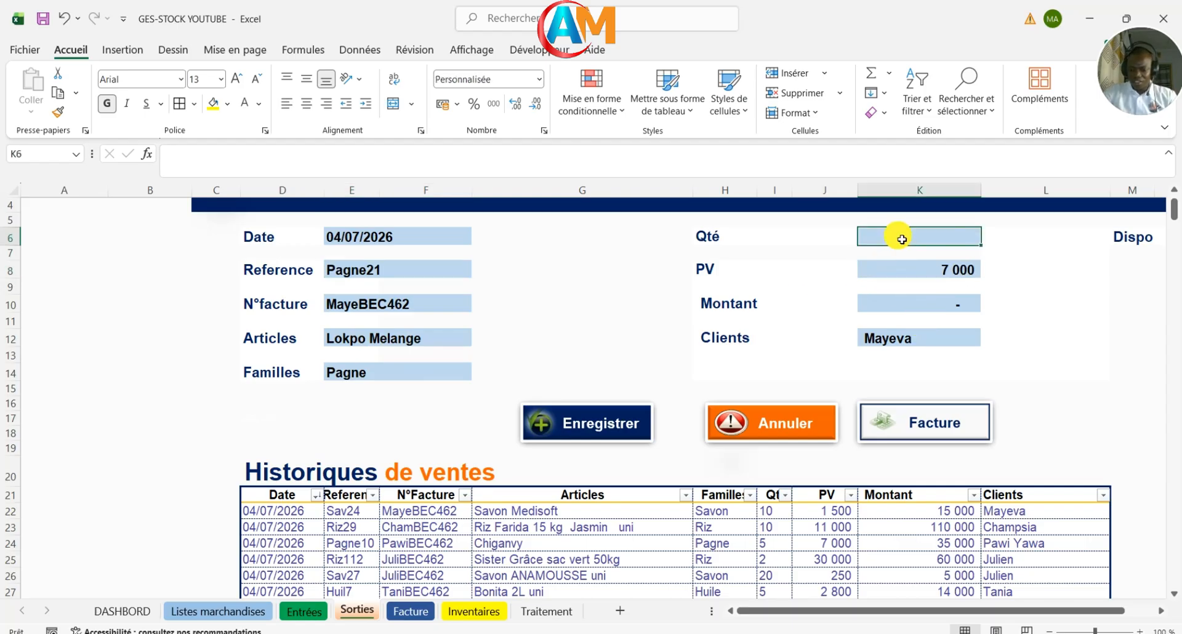
text(10)
key(Return)
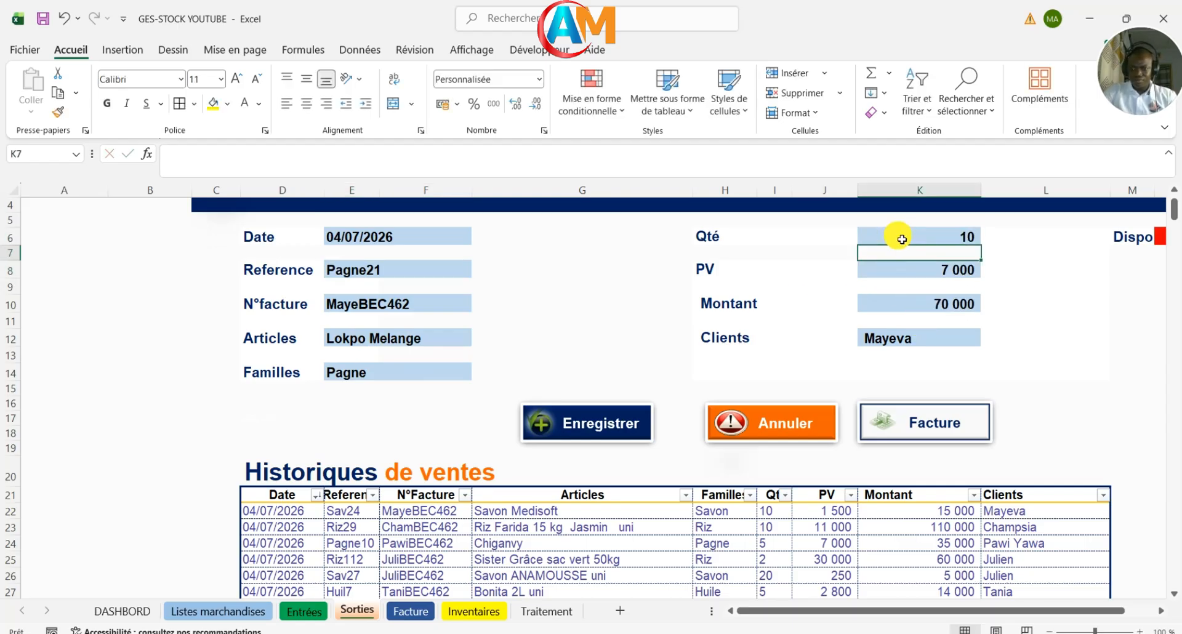
Step: Check the Dispo value beside the Sorties form and set the Pagne21 sale's Qté to 5
drag(816, 614, 844, 612)
click(856, 241)
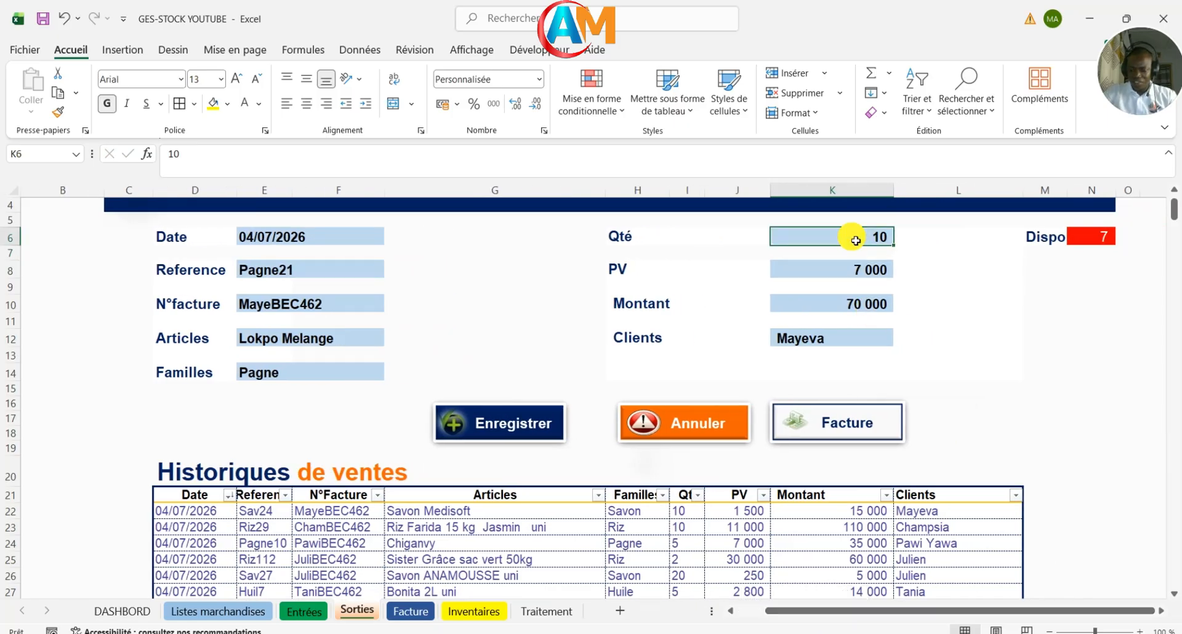
text(5)
key(Return)
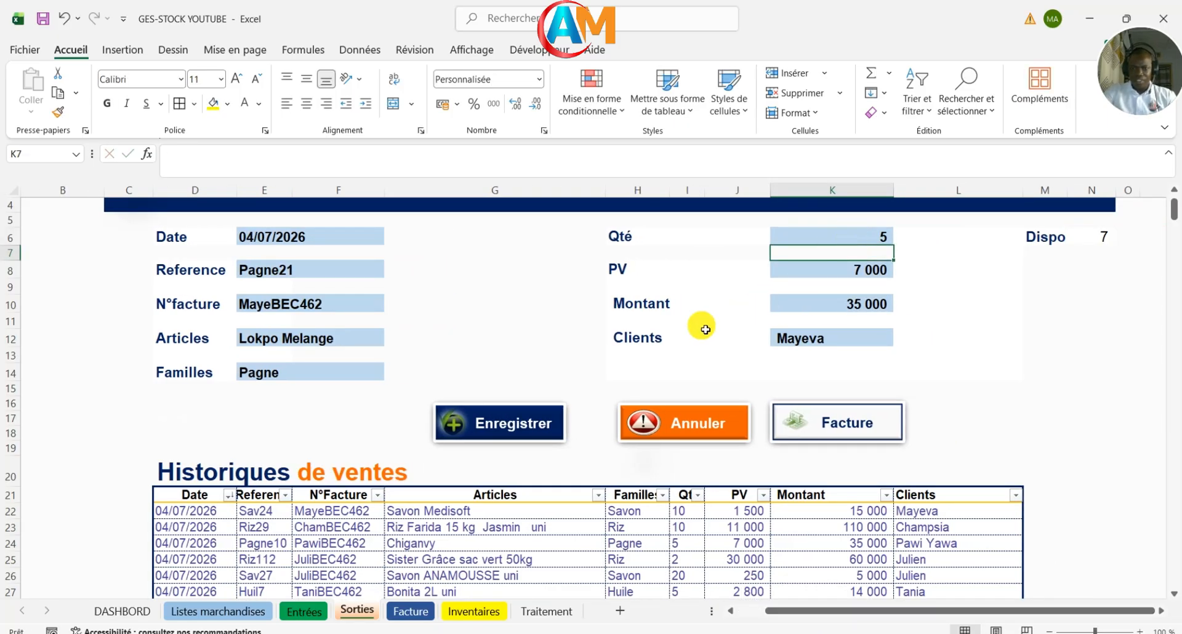
Step: Record the Pagne21 sale from the Sorties form and check the header fields on the Facture sheet
click(544, 421)
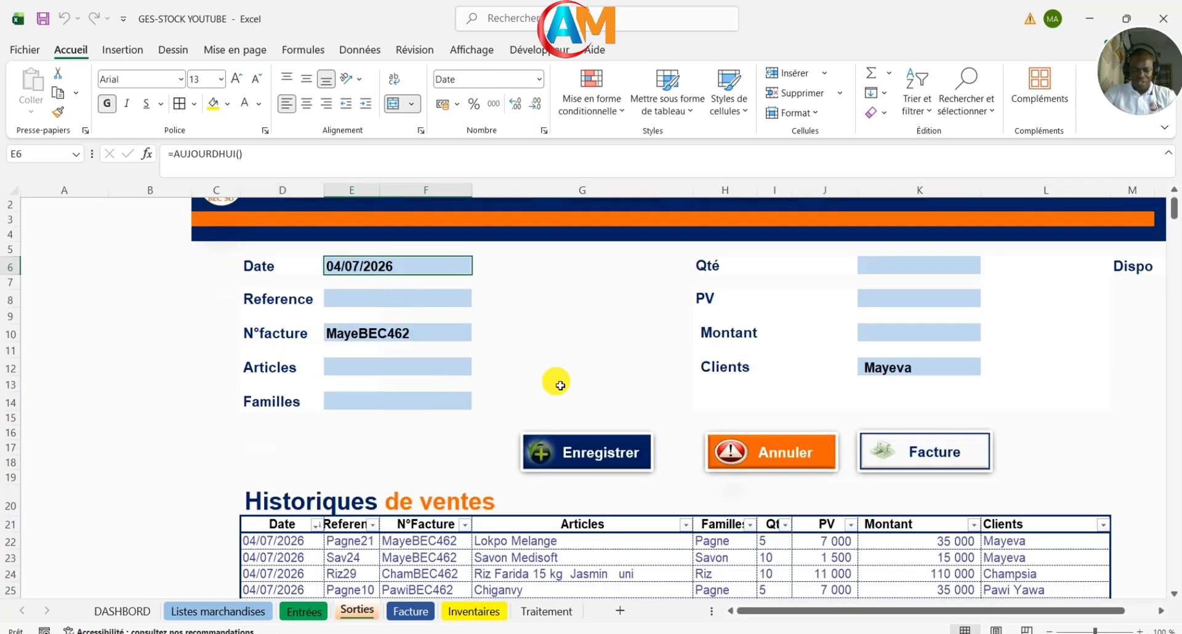
click(413, 612)
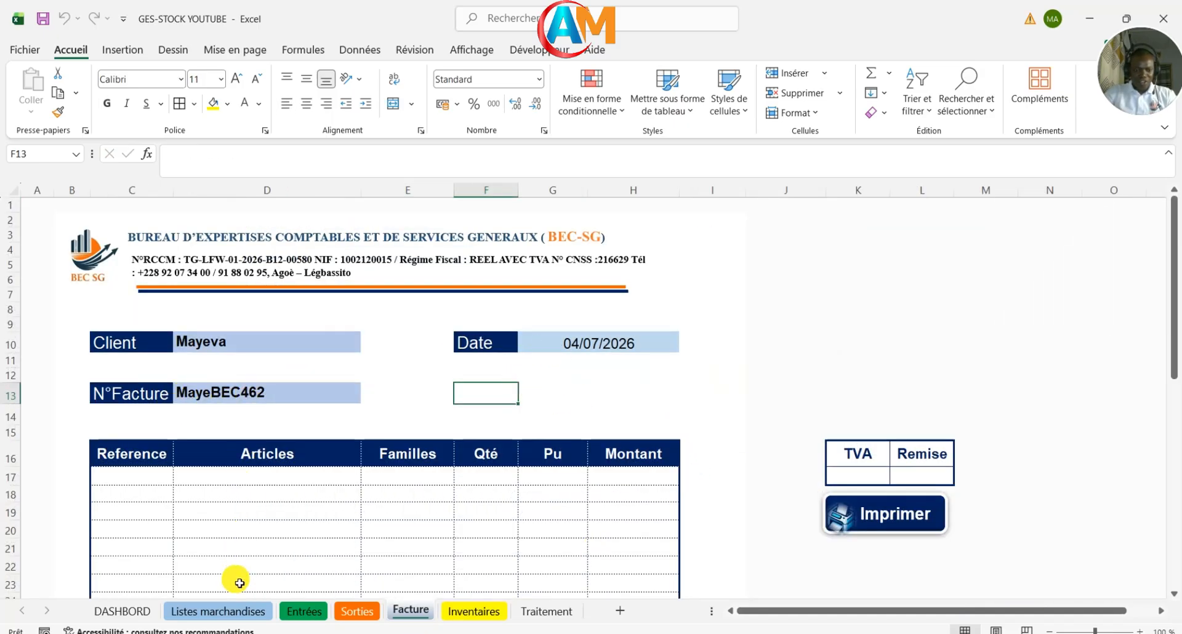
click(347, 618)
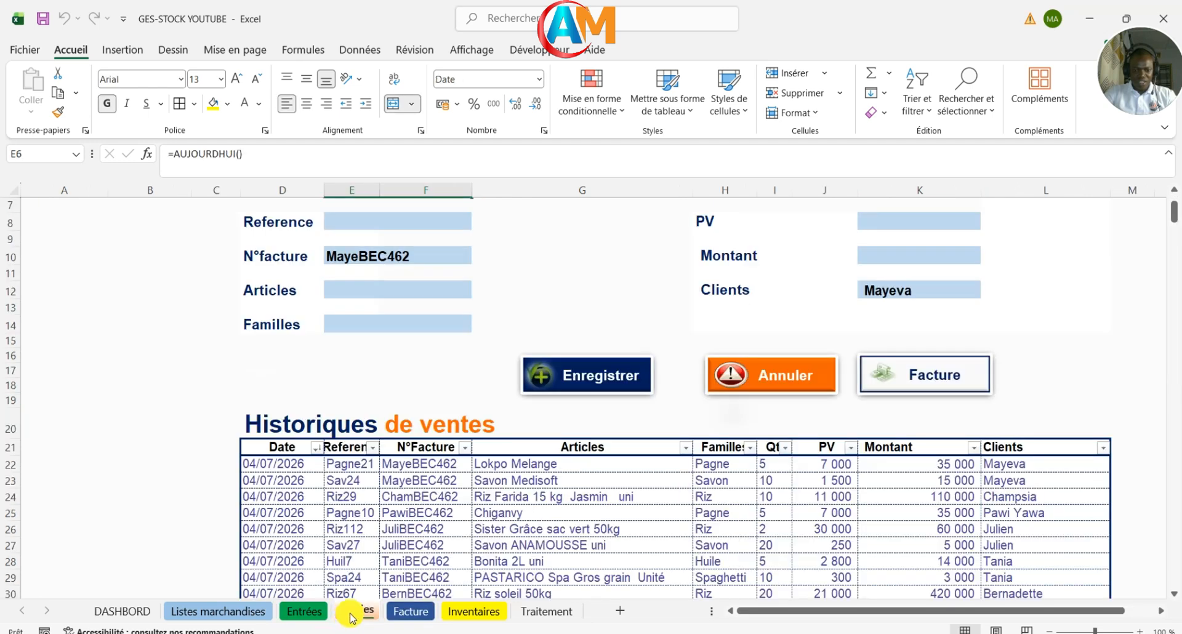
Step: Enter a new client's name in the Clients field of the Sorties form and view the linked invoice on the Facture sheet
click(899, 292)
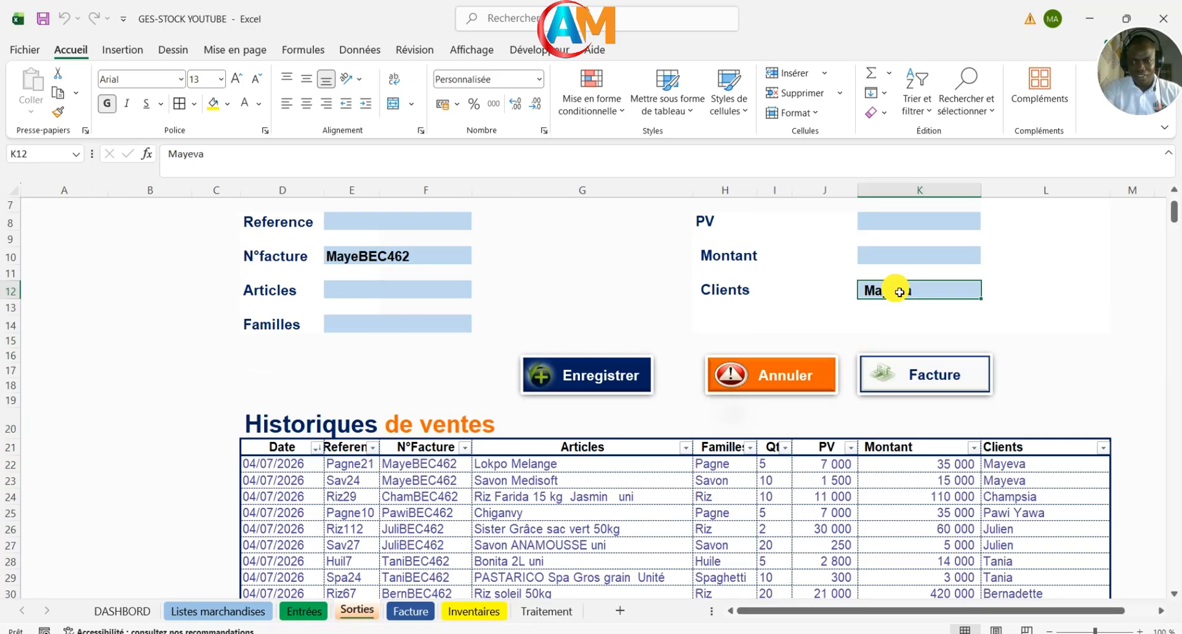
text(F)
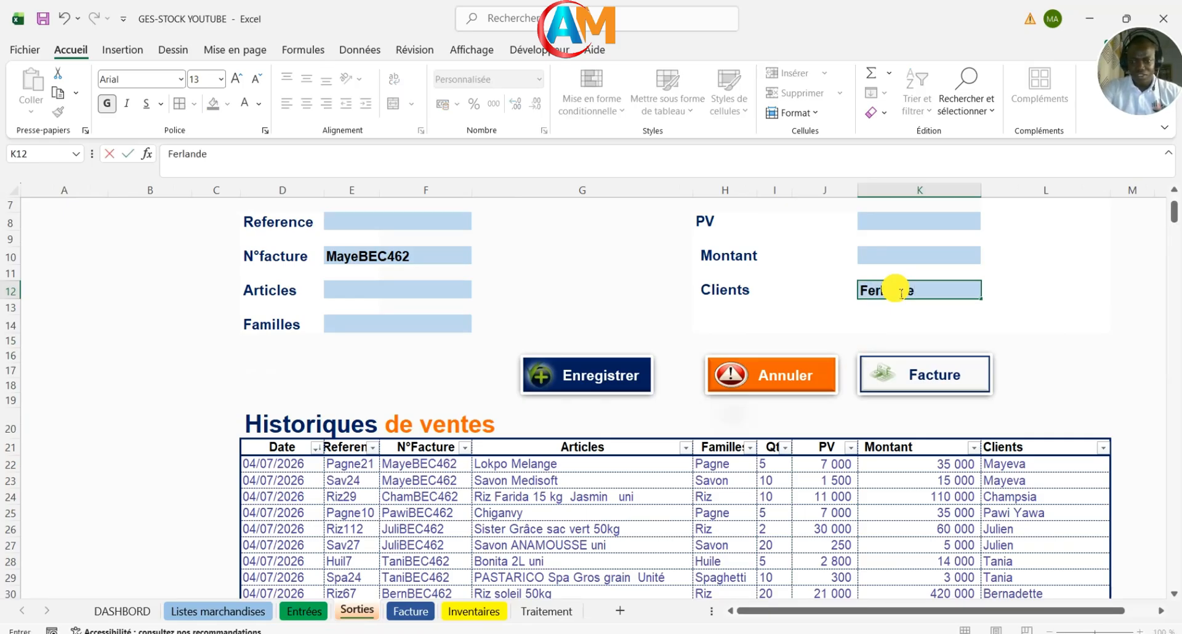
text(erlande)
key(Return)
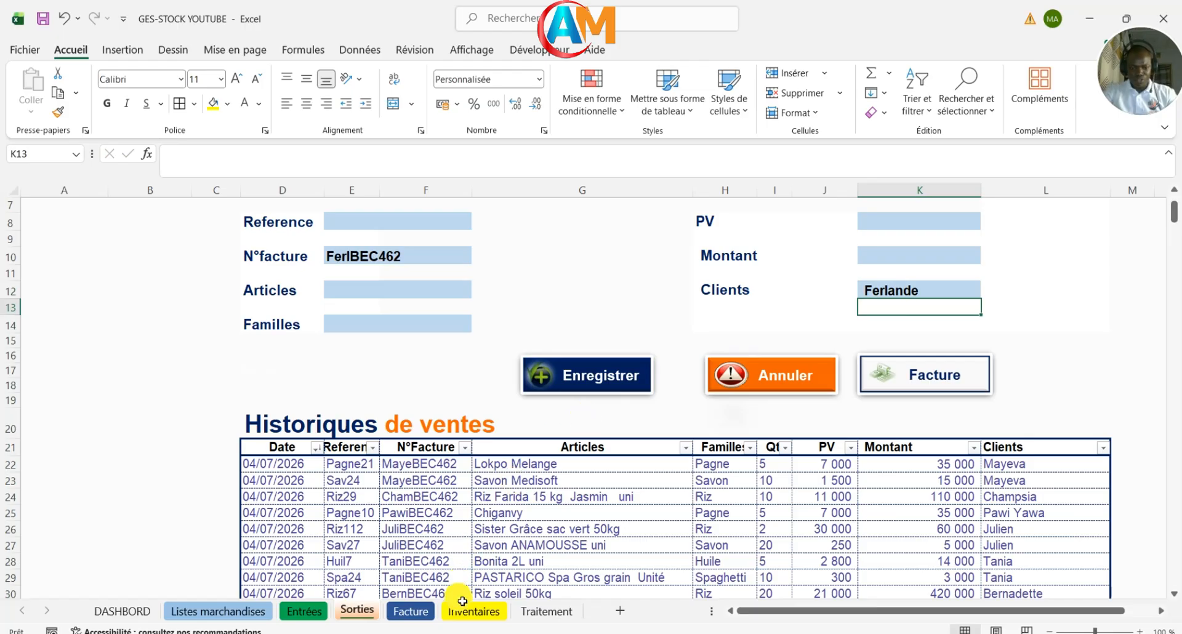
click(411, 611)
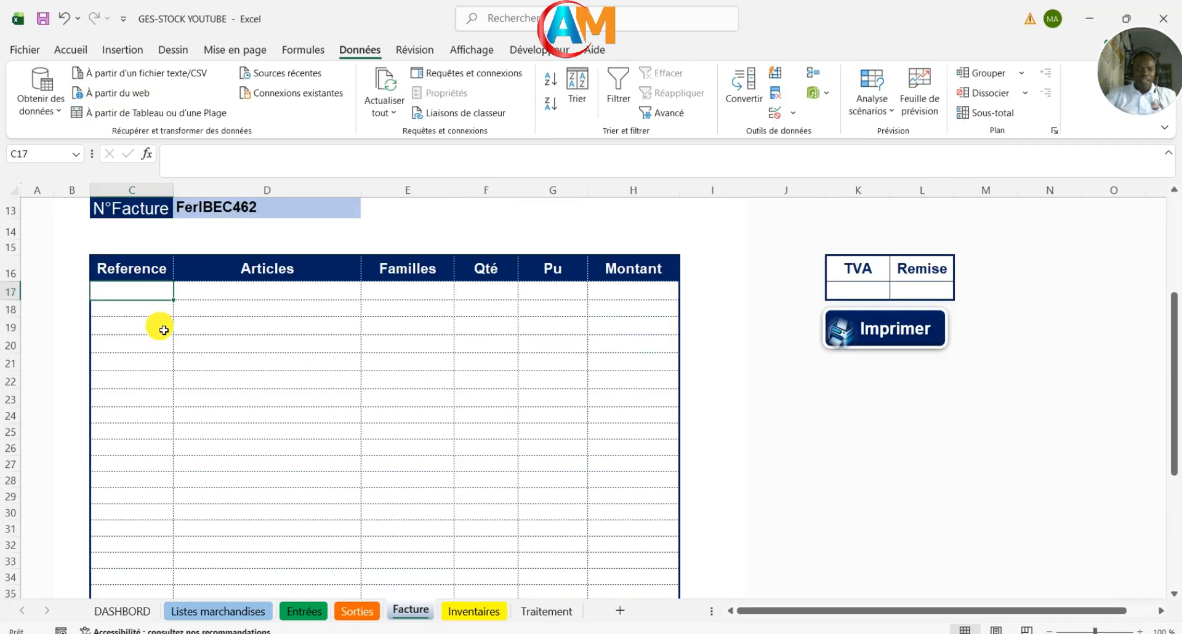
Step: Examine the Historiques de ventes table on the Sorties sheet as the source for the invoice's first Reference cell, C17
click(220, 351)
click(137, 297)
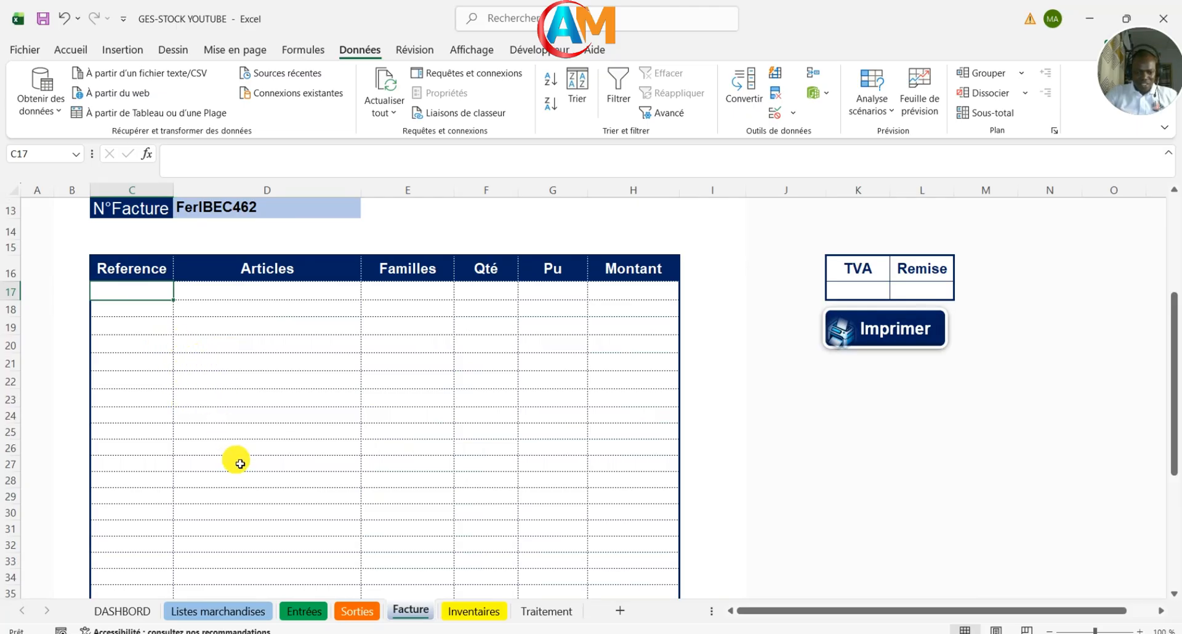
click(354, 613)
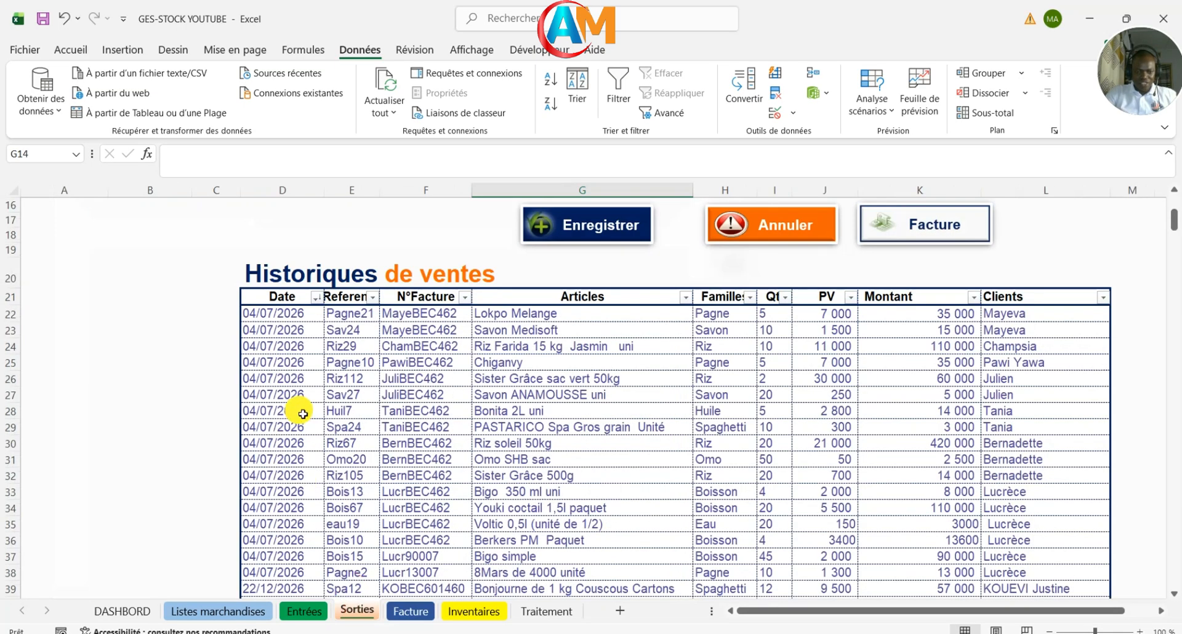
scroll(277, 444, down, 3)
scroll(304, 493, up, 1)
scroll(377, 433, up, 2)
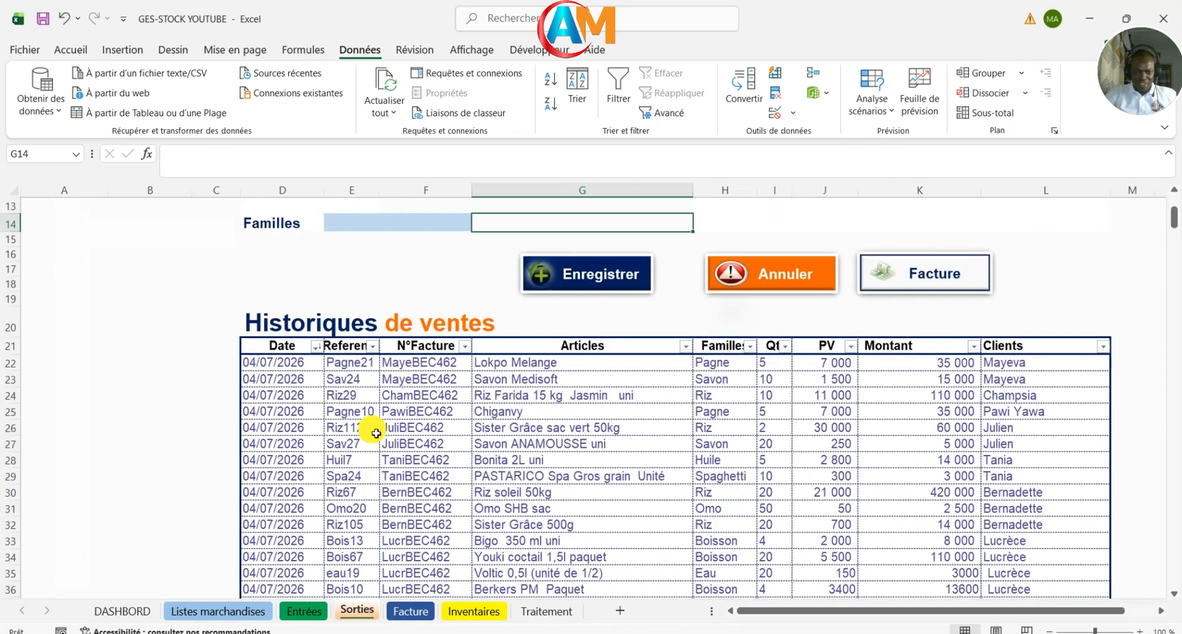
click(410, 612)
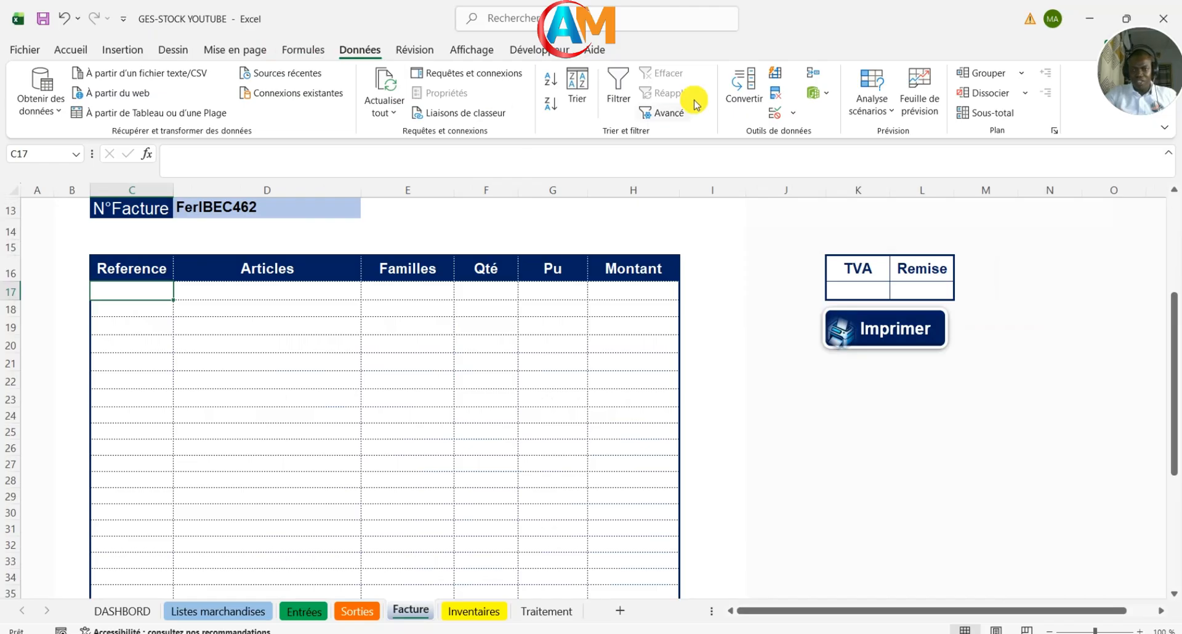
Step: Add a Liste data validation to cell C17 of the Facture sheet with the source =Sorties!$E$22:$E$33
click(799, 119)
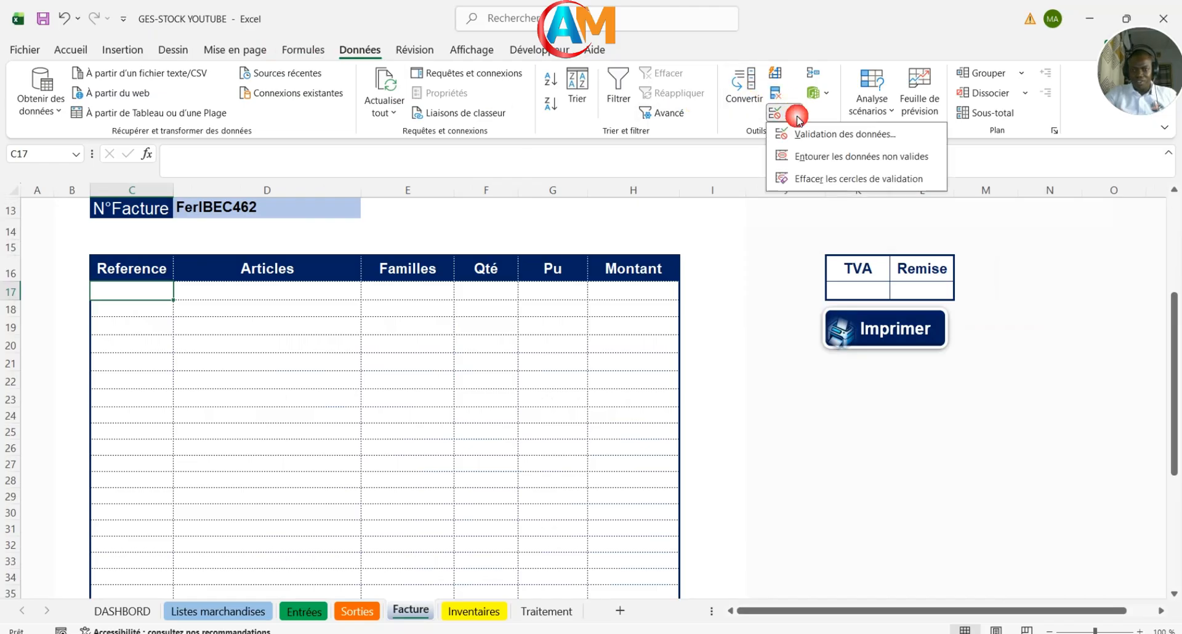
click(804, 127)
click(802, 295)
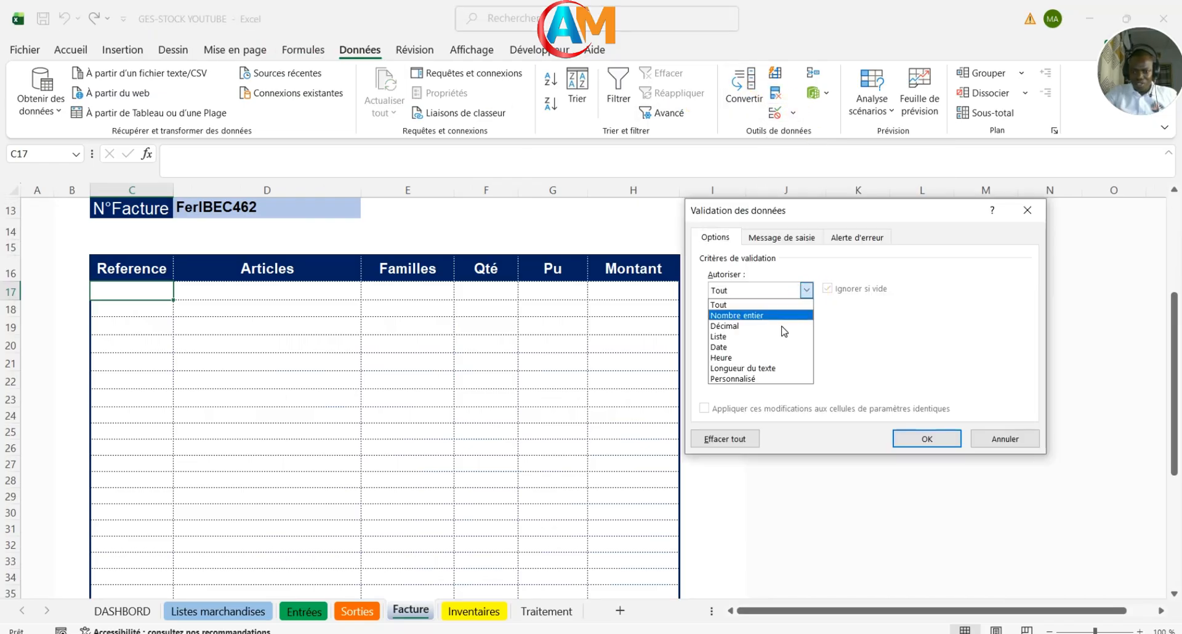
click(733, 338)
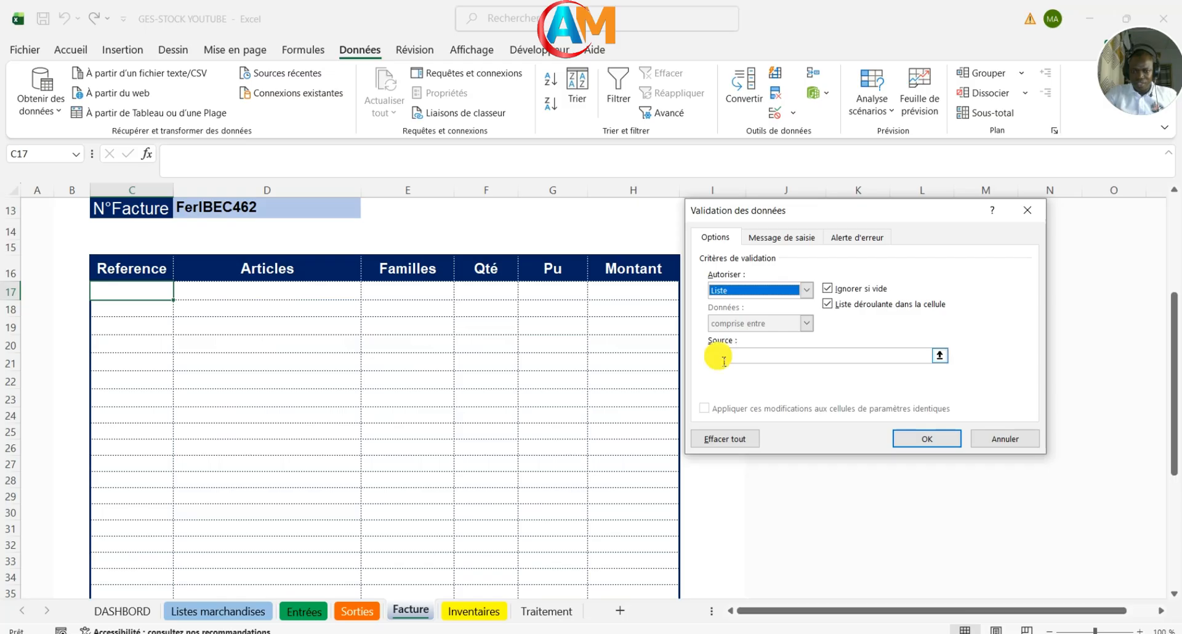
click(724, 357)
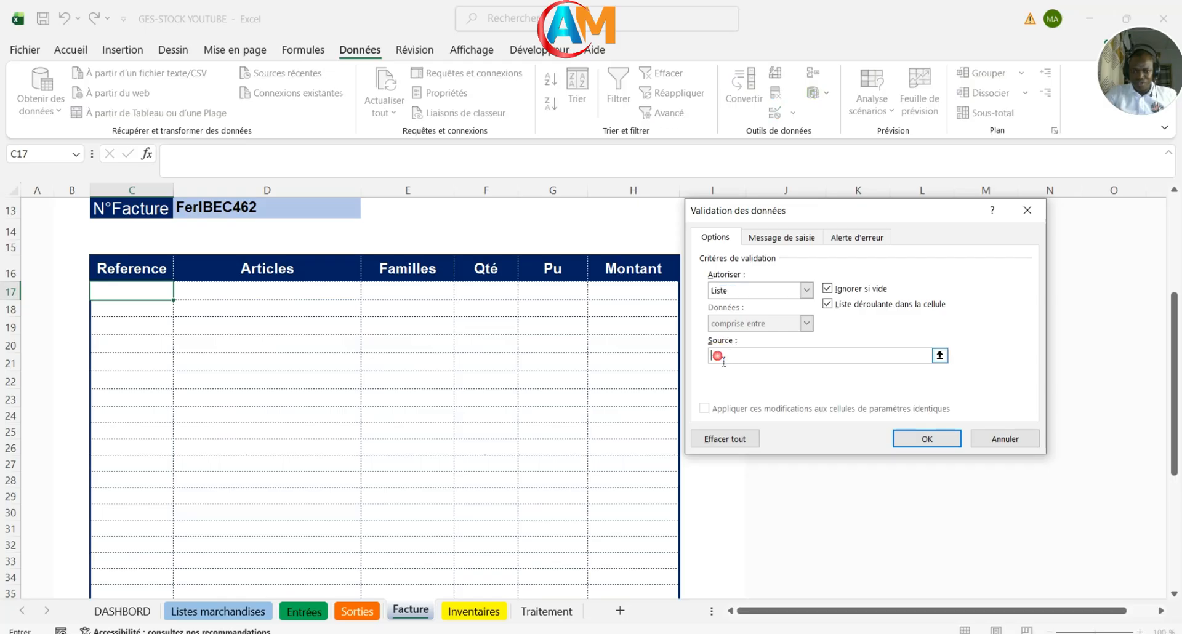
click(362, 613)
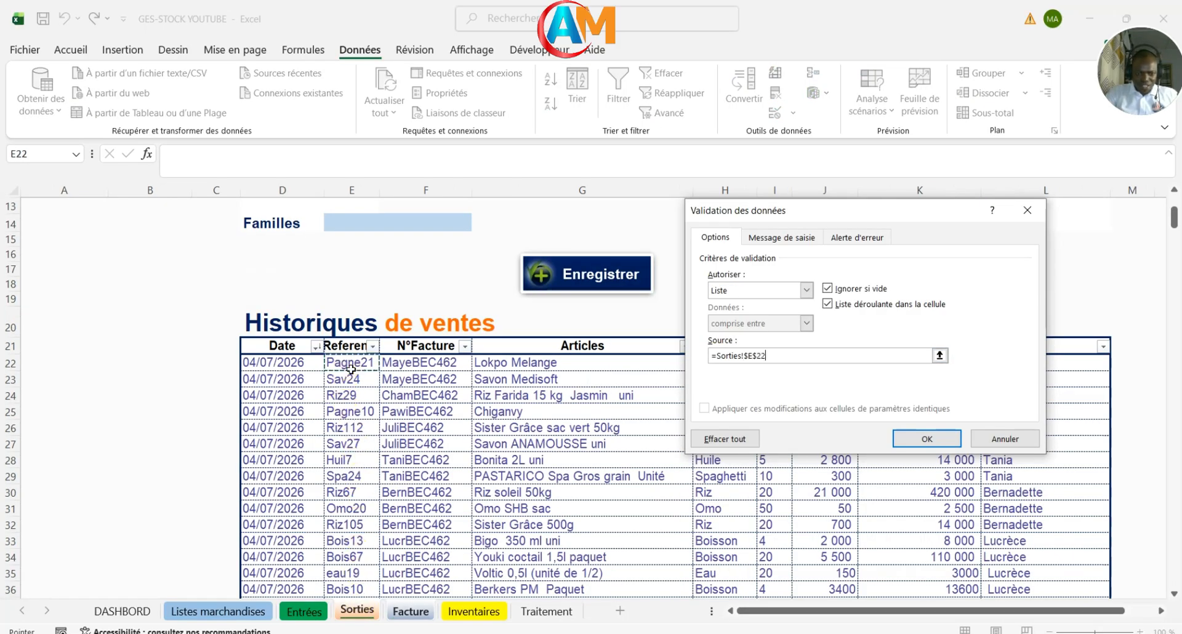
drag(351, 368, 351, 413)
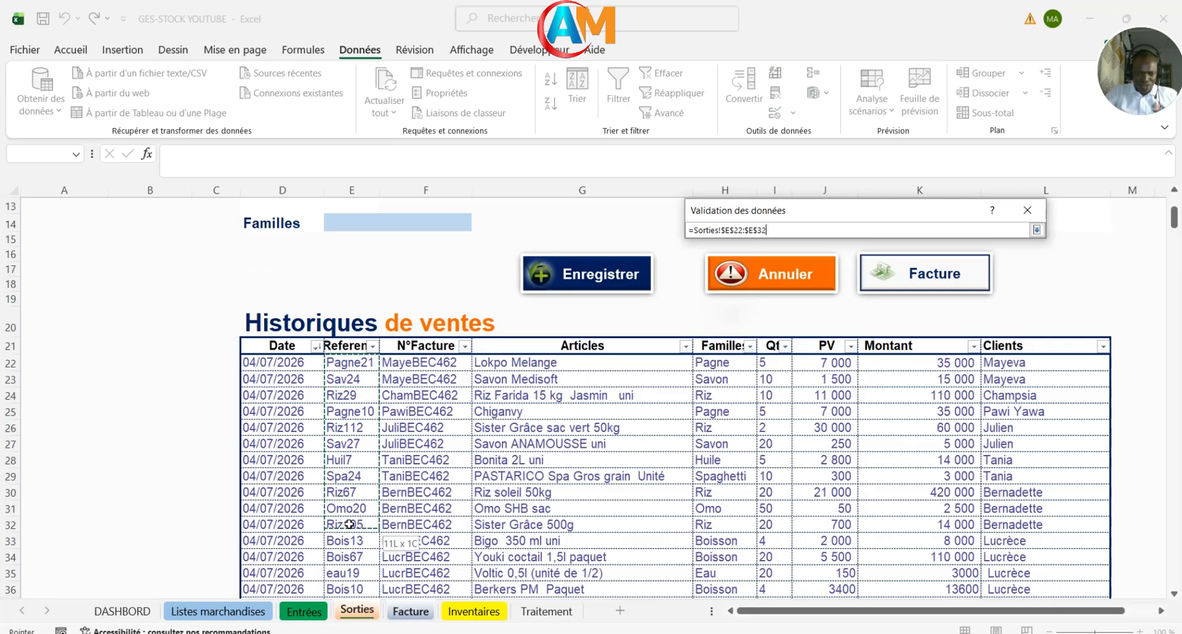
drag(347, 538, 346, 540)
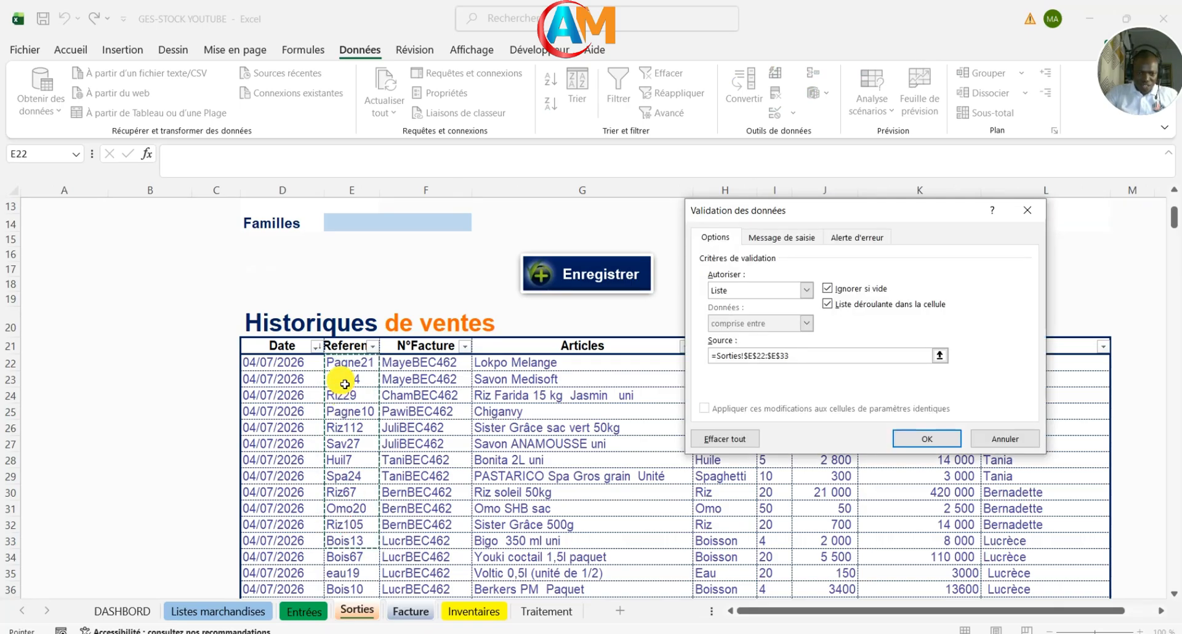
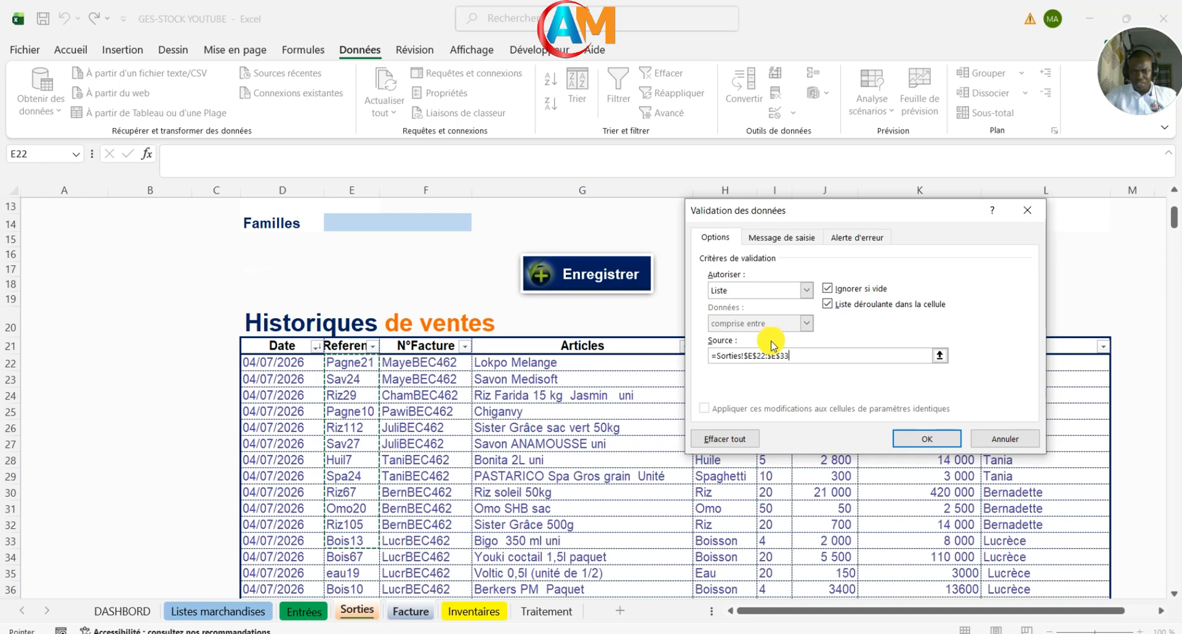
click(917, 439)
Step: Fill the drop-down validation from C17 down the invoice's Reference column to C37
click(314, 362)
click(163, 298)
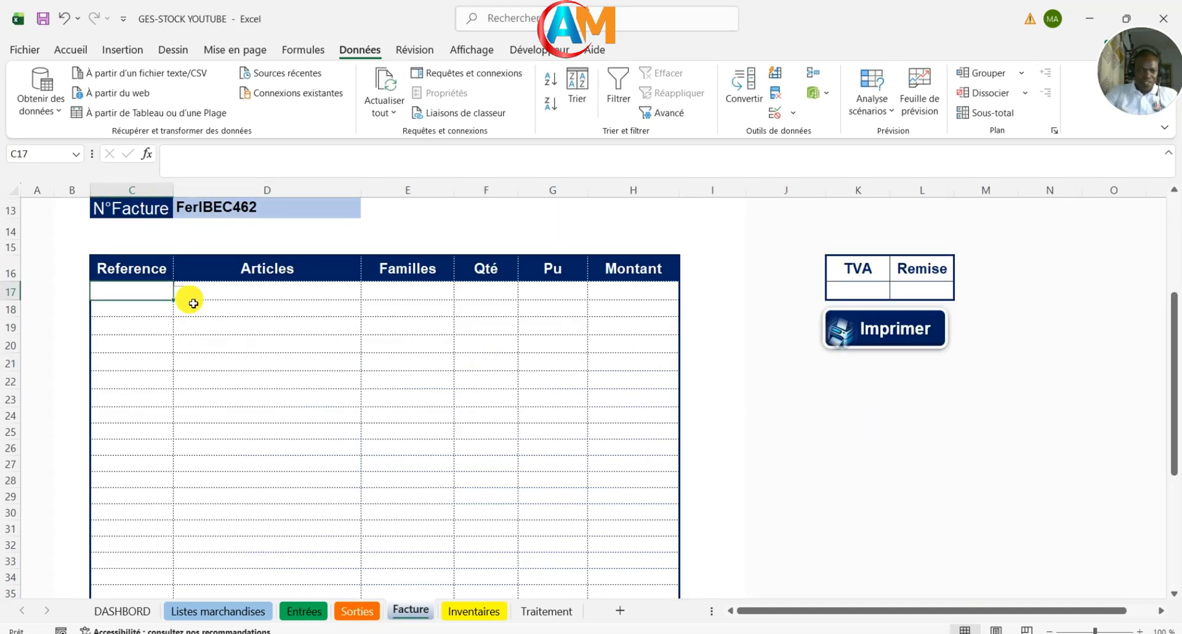
mouse_move(179, 307)
mouse_down()
mouse_move(172, 595)
mouse_move(166, 528)
mouse_up()
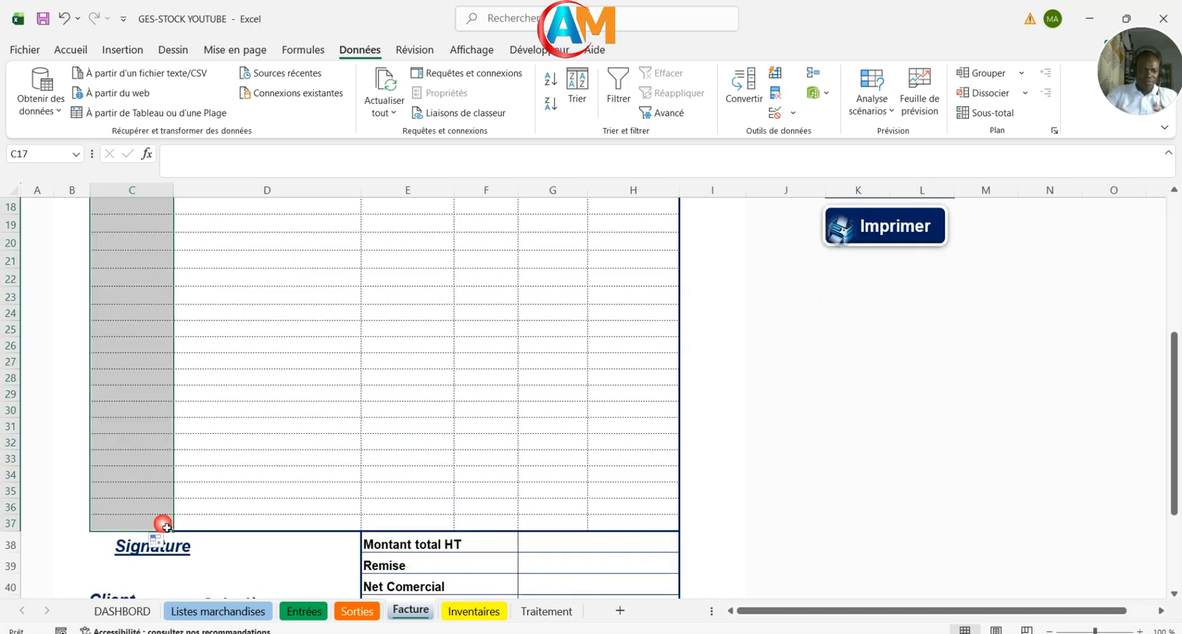
scroll(255, 461, up, 3)
Step: Look through the Reference choices in the drop-down list of C17 and close it without choosing one
click(146, 361)
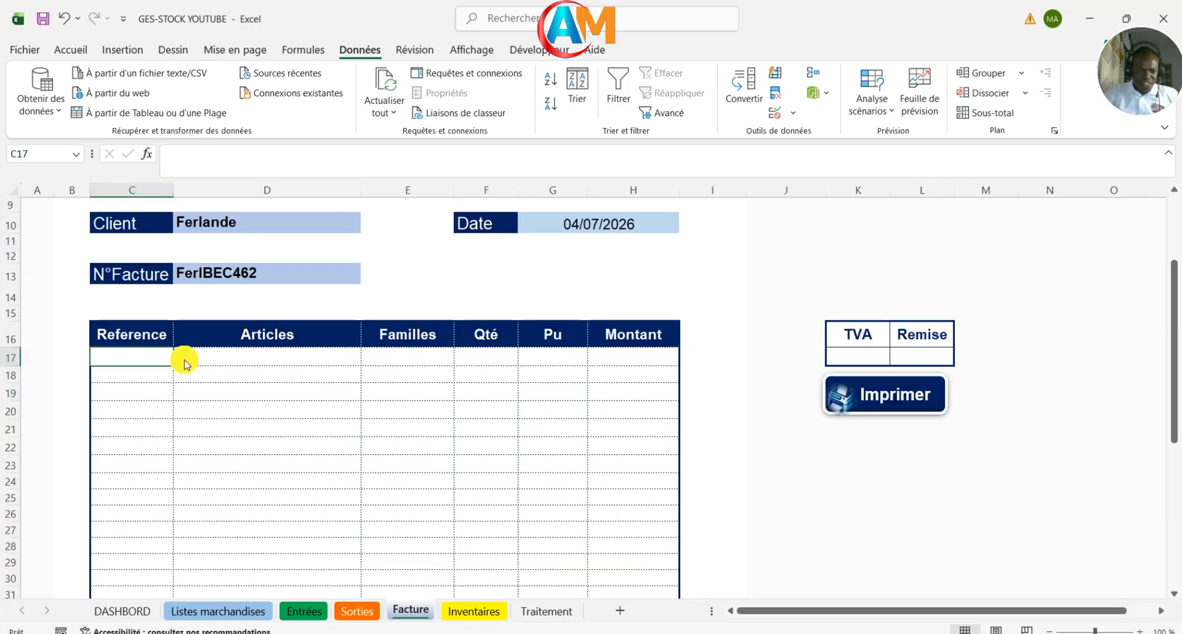
click(180, 358)
scroll(163, 388, down, 3)
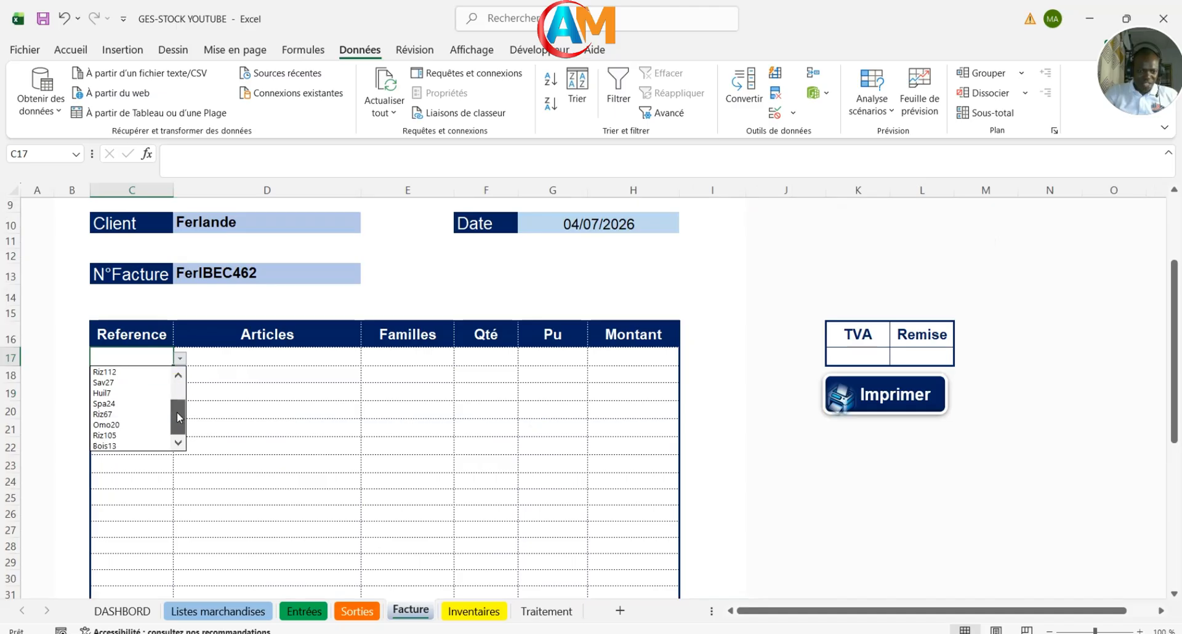
drag(178, 412, 183, 383)
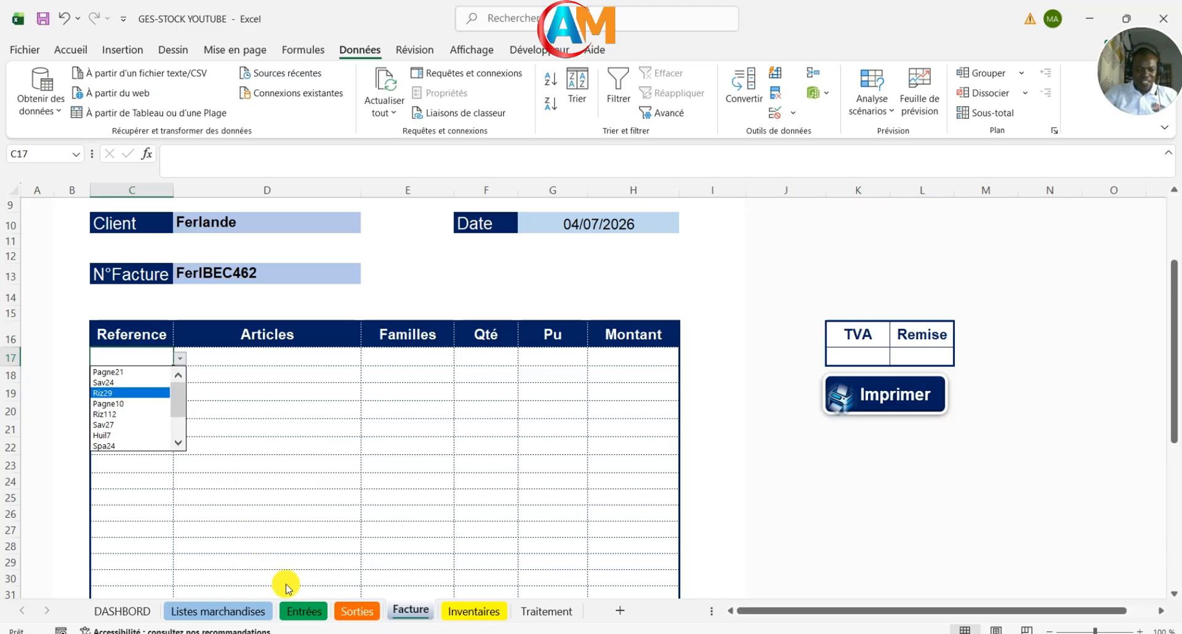
click(304, 602)
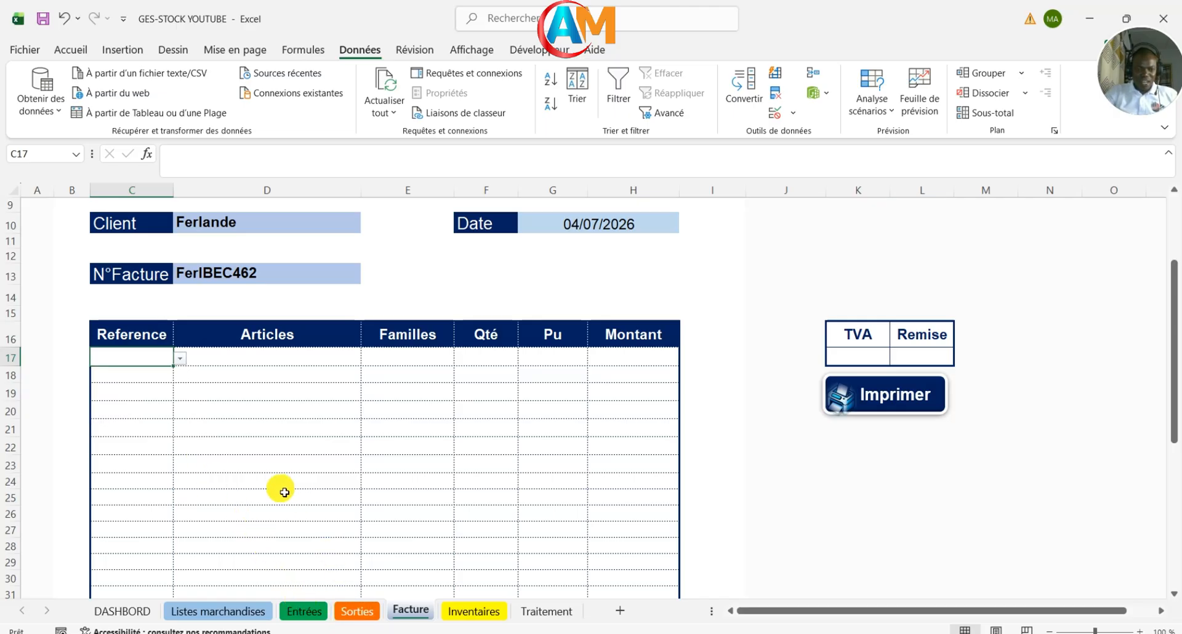
Step: Review the references recorded in the Historiques de ventes table on the Sorties sheet and return to the Facture sheet's item table
click(349, 609)
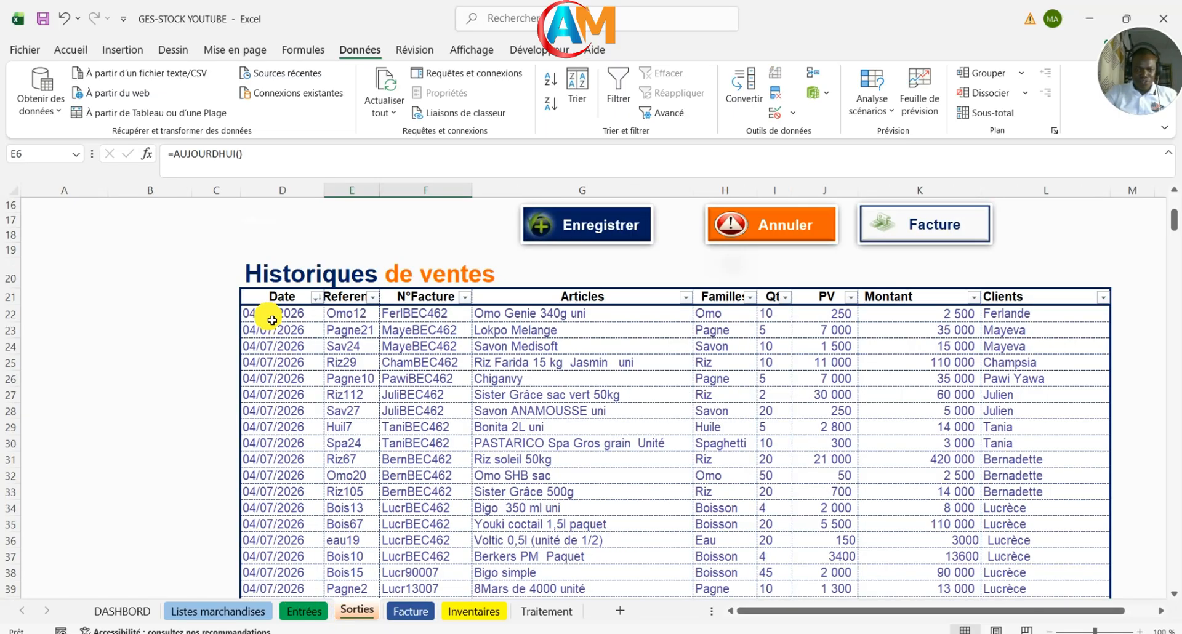
click(352, 489)
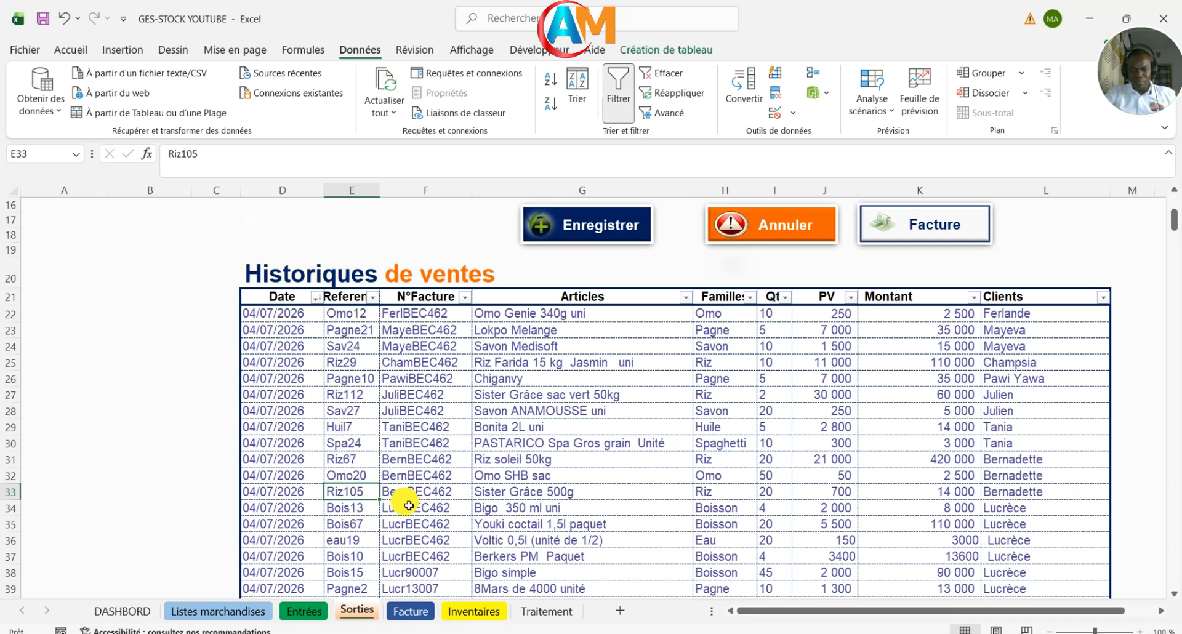
click(411, 611)
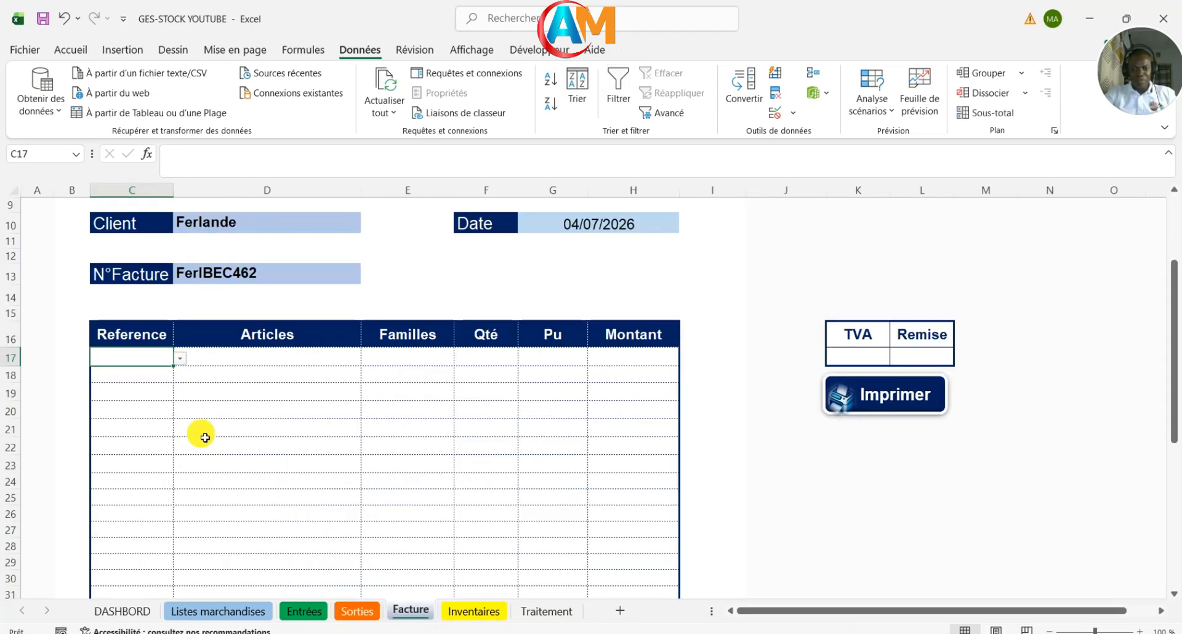
click(273, 431)
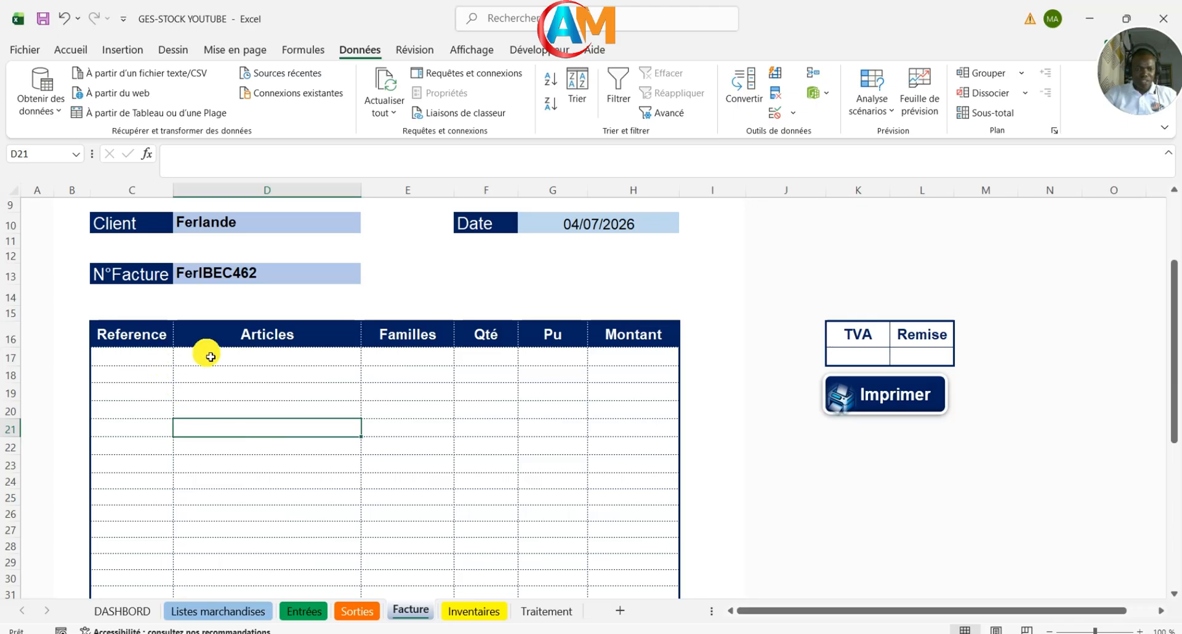
scroll(259, 402, up, 2)
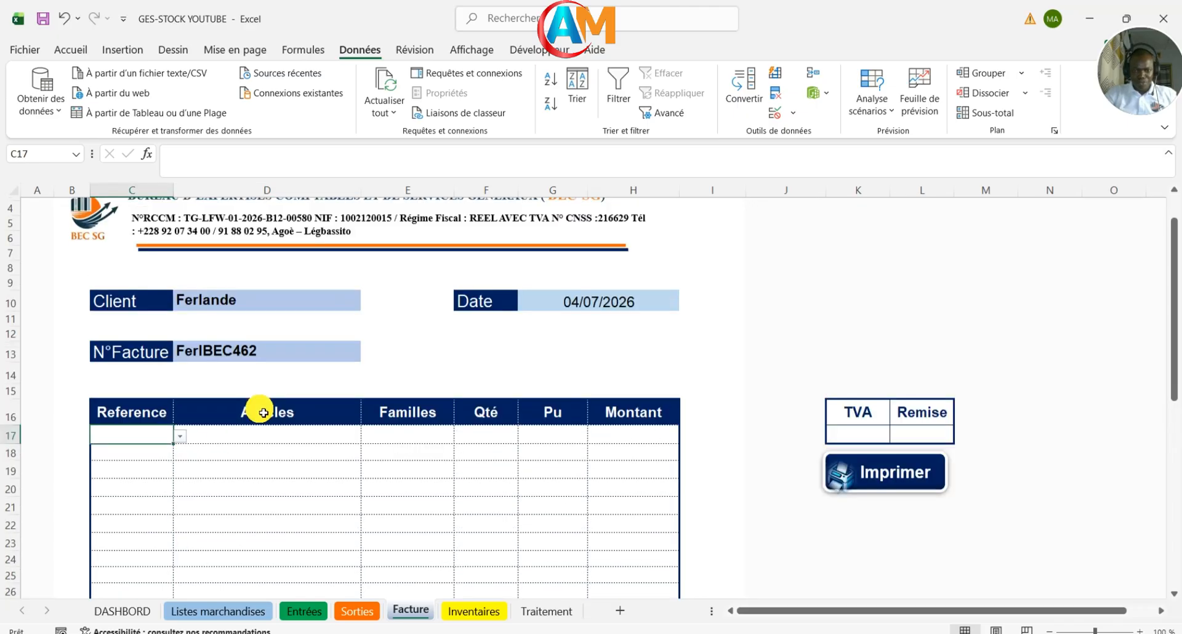
click(345, 482)
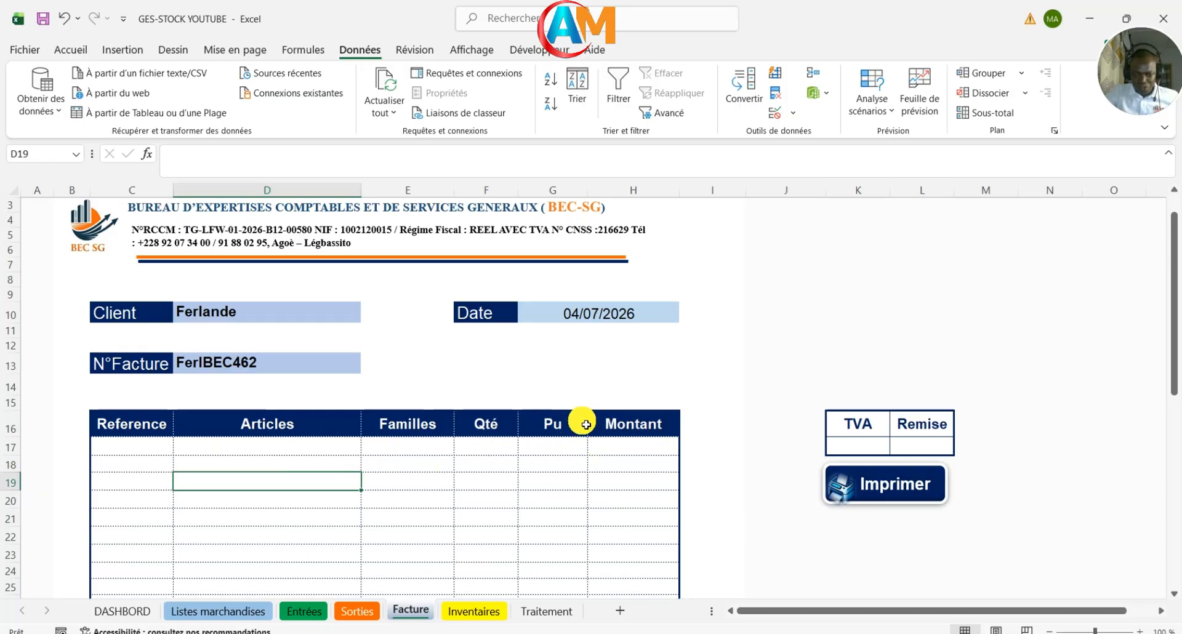
Step: Start a formula in D17 that returns blank when C17 is empty and otherwise looks up C17 with RECHERCHEV: =SI(C17="";"";RECHERCHEV(C17
click(268, 450)
text(=)
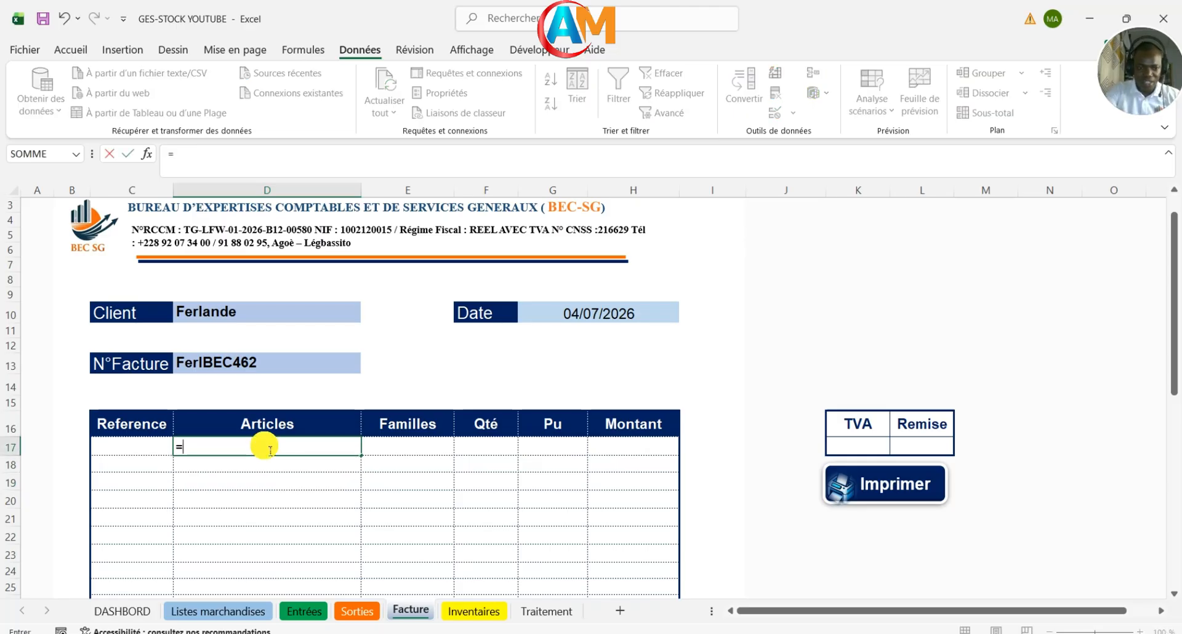
text(si)
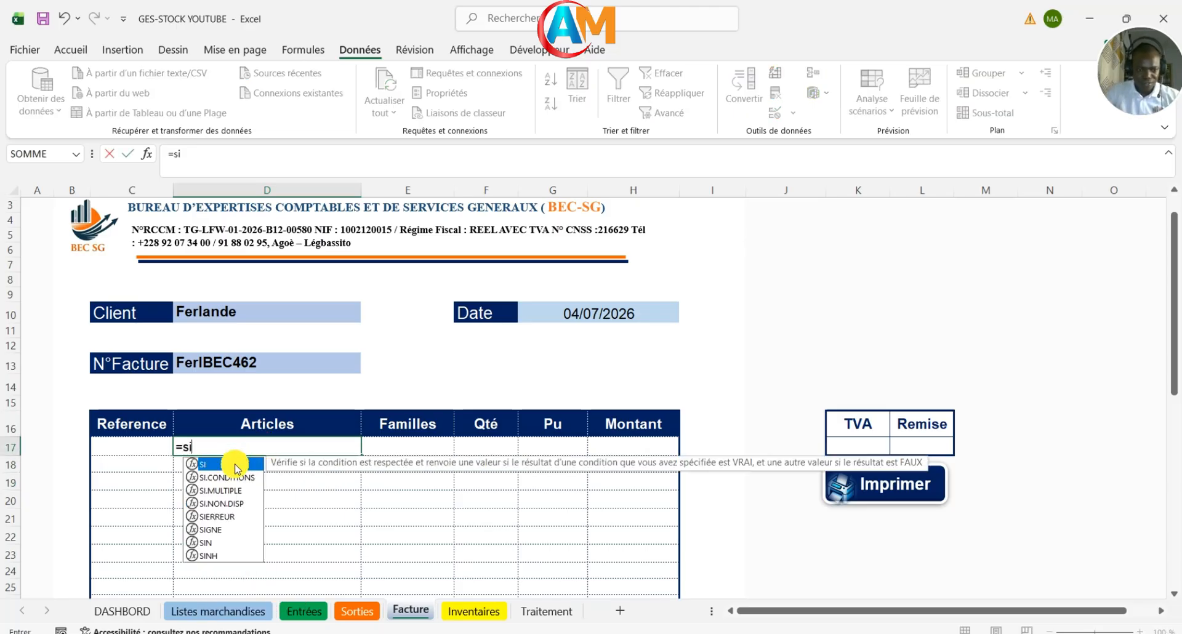
double_click(236, 466)
click(130, 455)
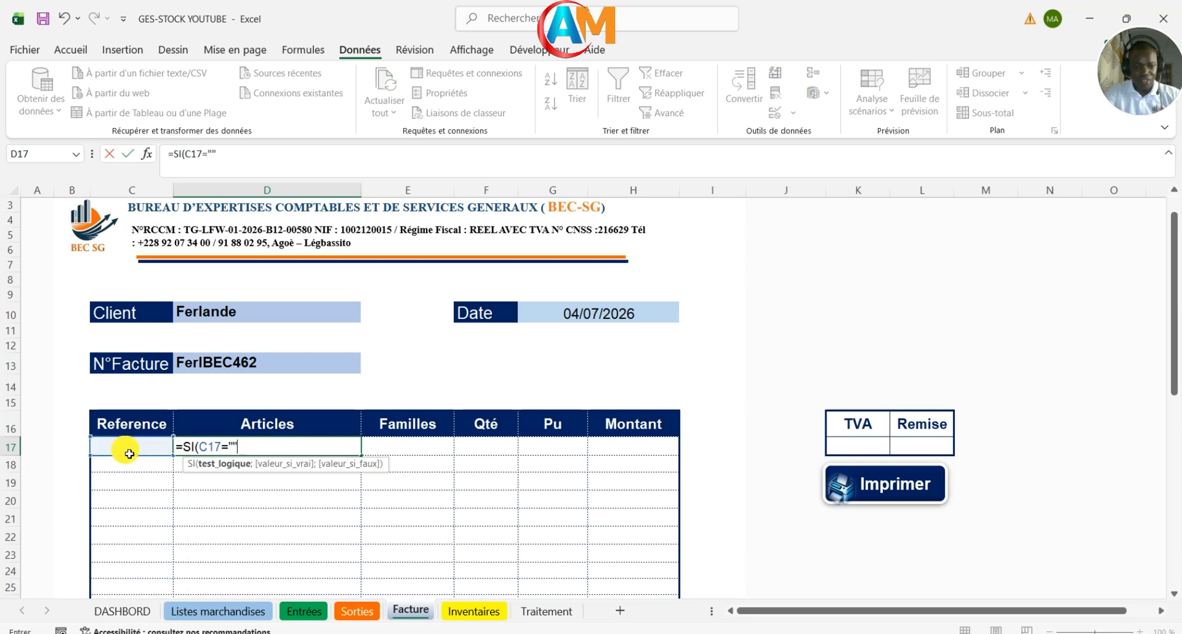
text(="";"";r)
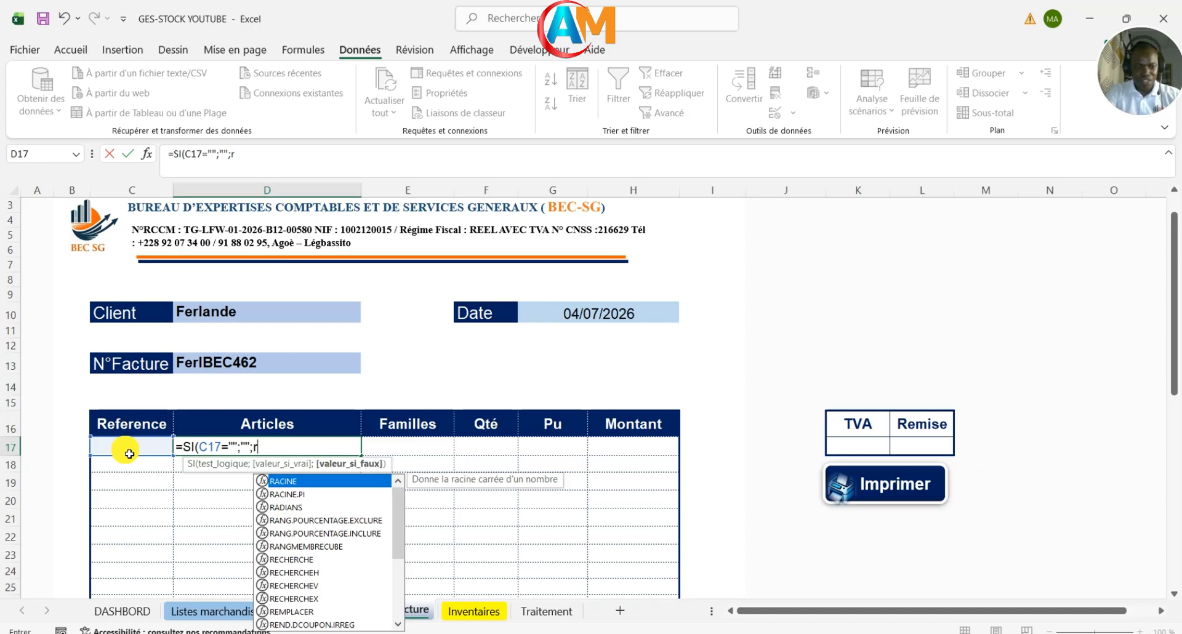
text(ec)
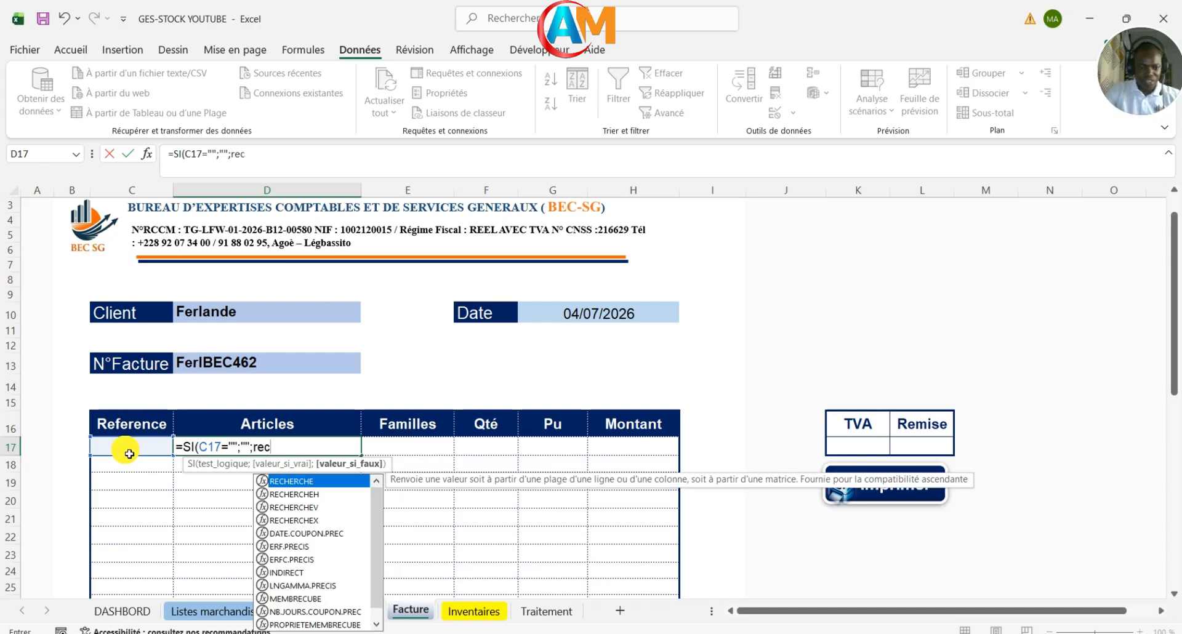
double_click(318, 508)
click(127, 447)
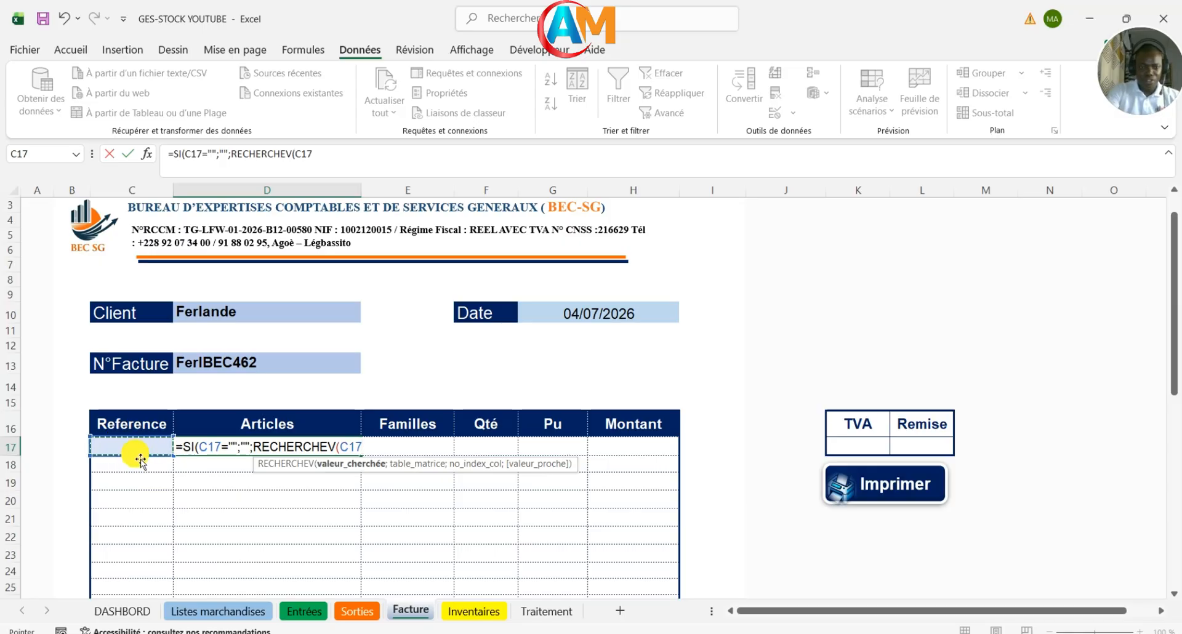
Step: Set the lookup table of the D17 formula to the sales history range Sorties!E$22:L$36
click(396, 152)
text(;Sorties!)
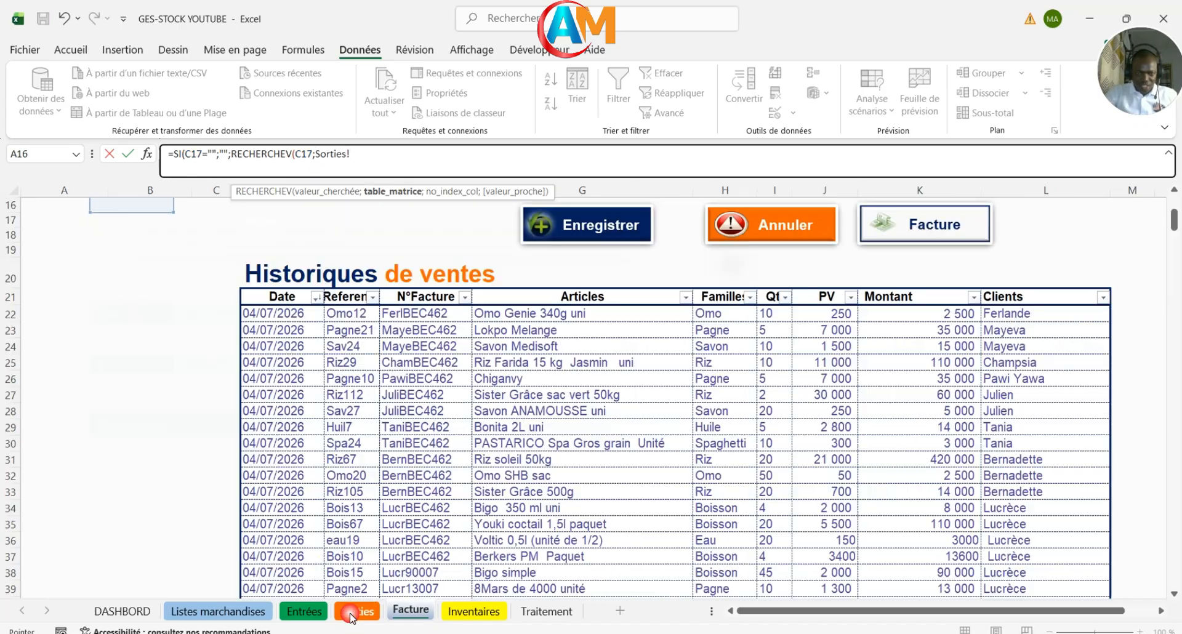
click(357, 611)
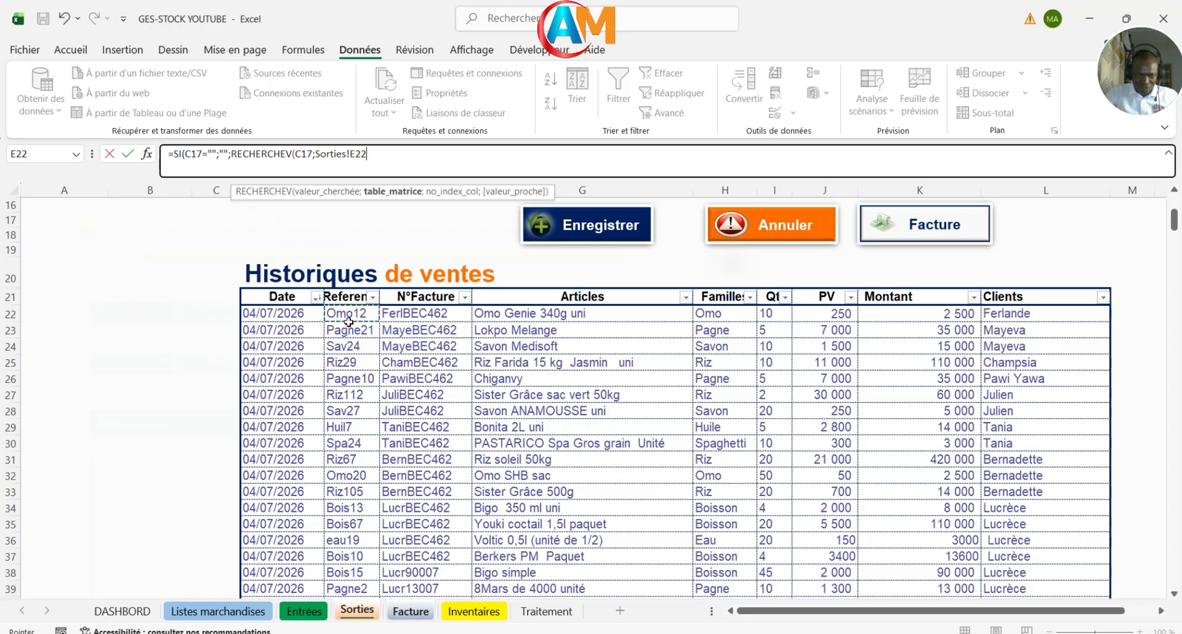
drag(349, 336, 361, 490)
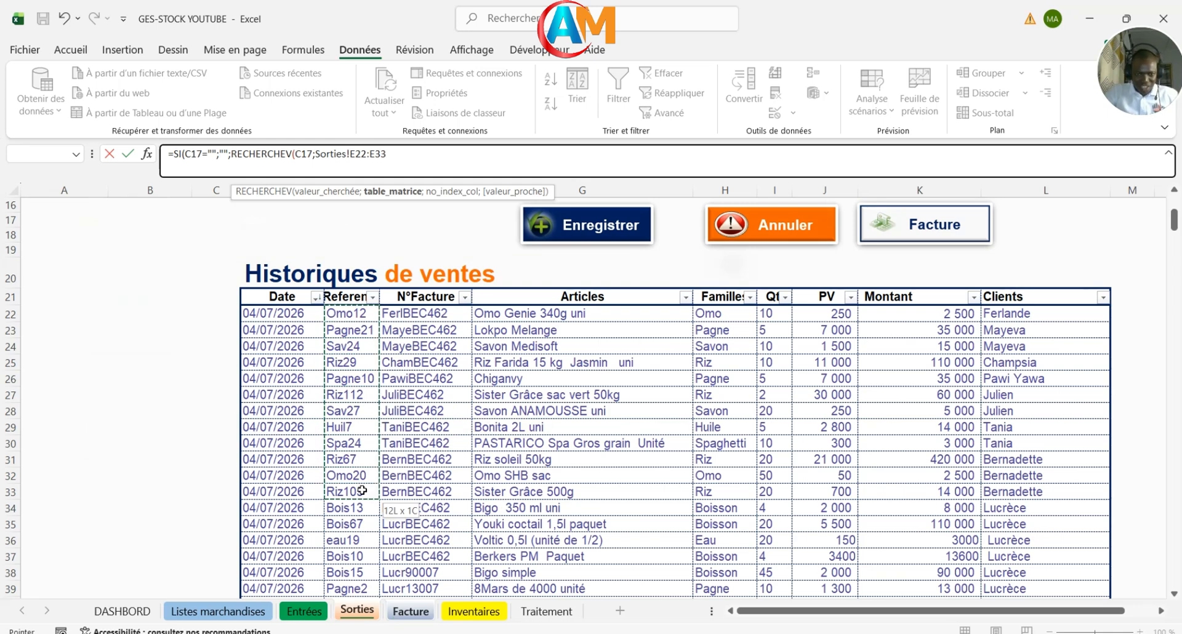
drag(363, 491, 964, 491)
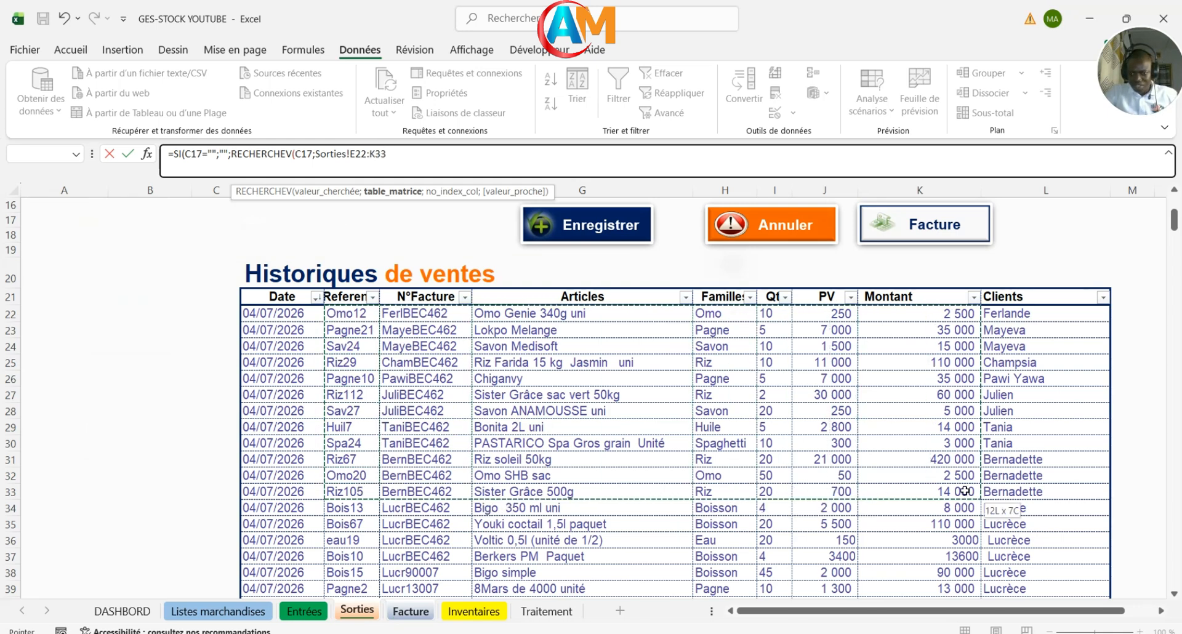
click(363, 160)
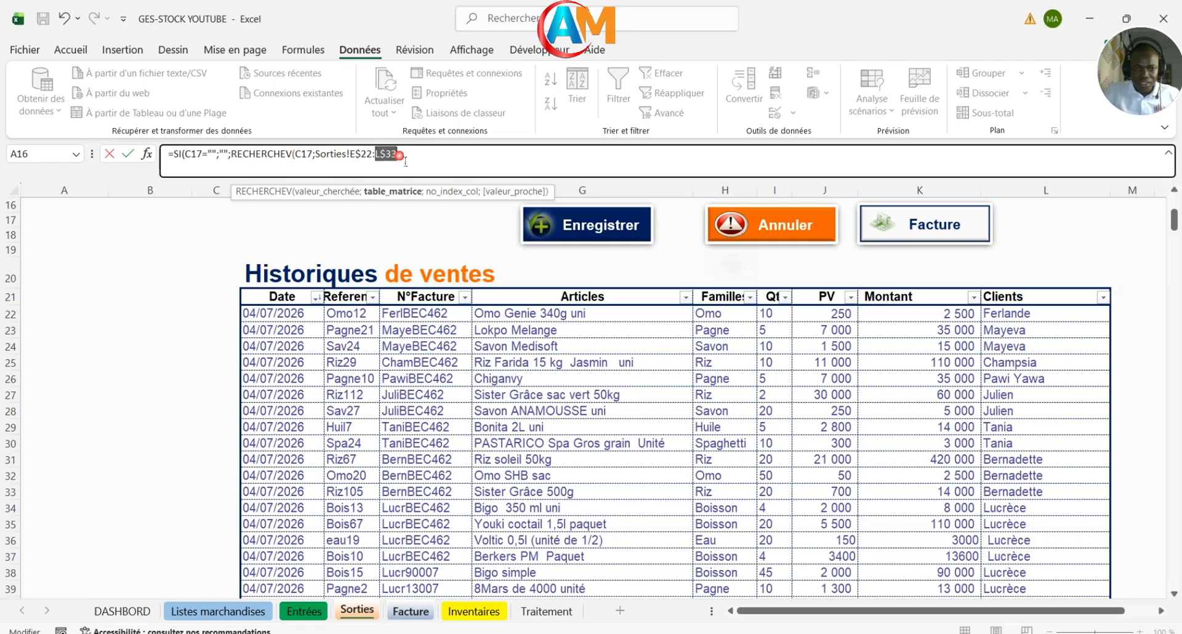
text(36;)
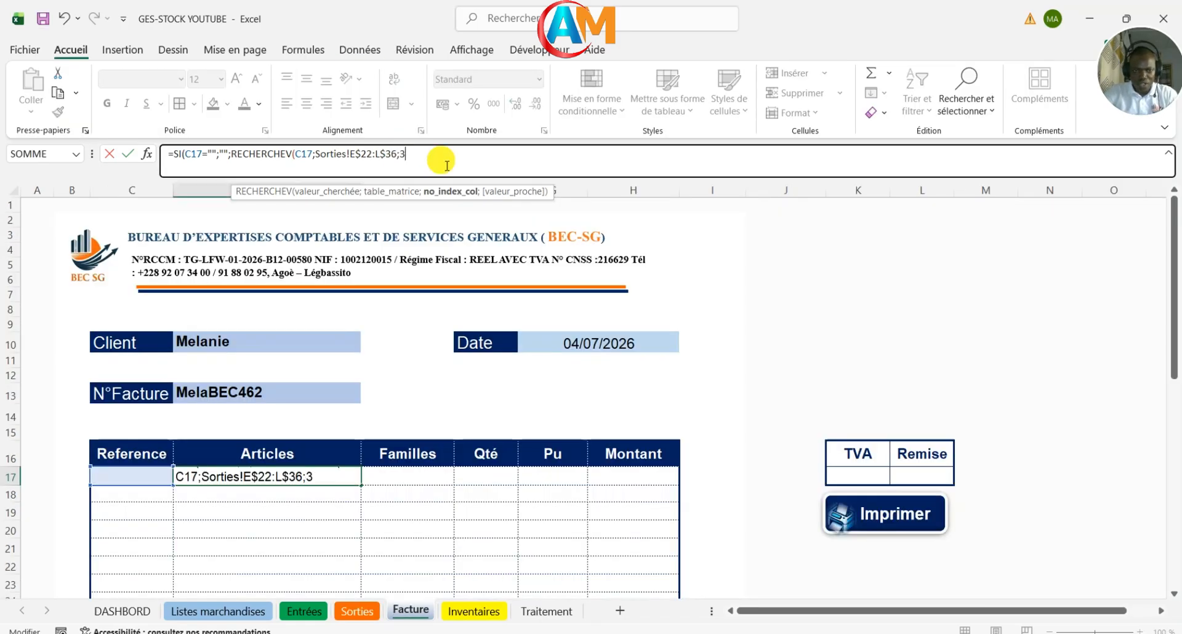
Step: Complete the D17 article lookup with column index 3 and exact match FAUX, and enter the formula
text(3)
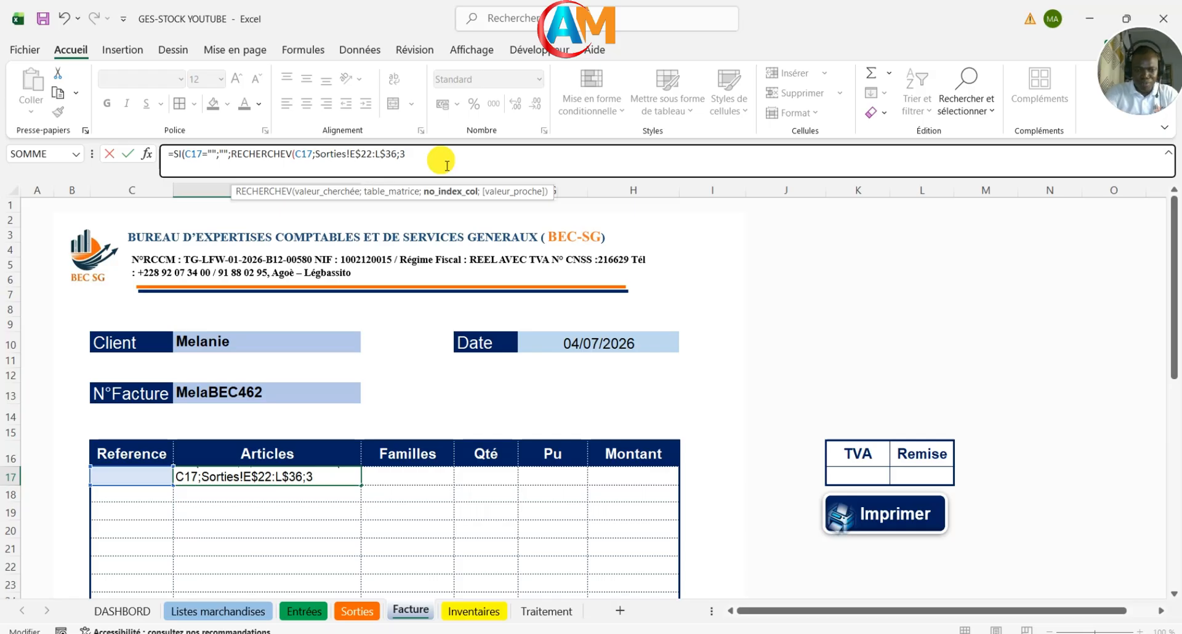
text(;)
double_click(454, 222)
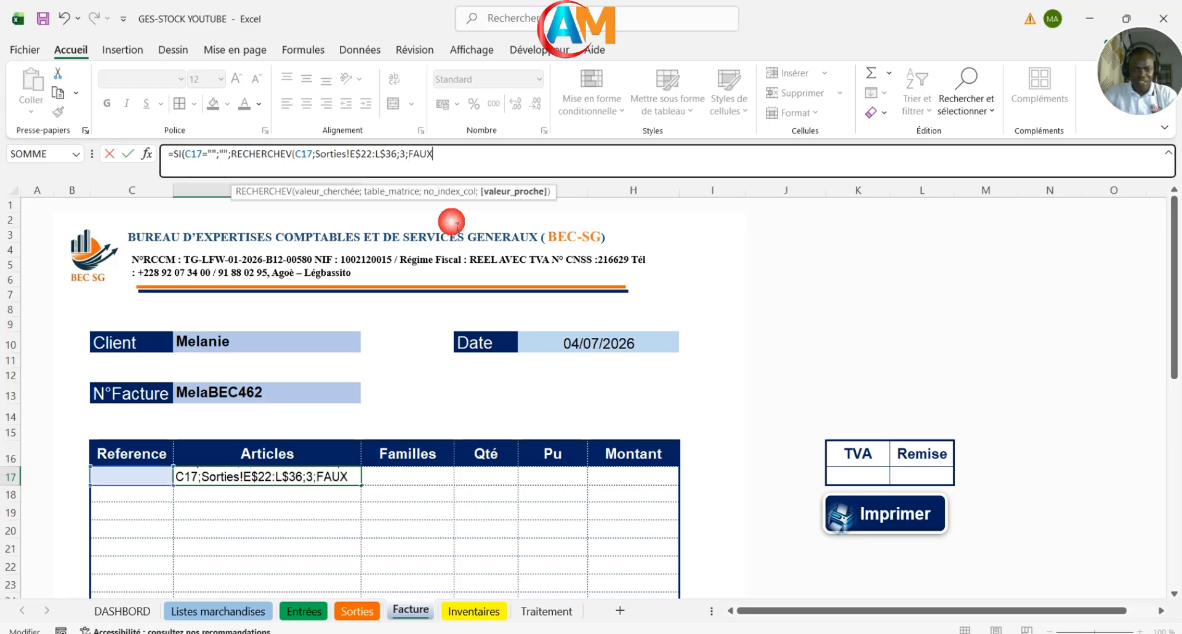
text()))
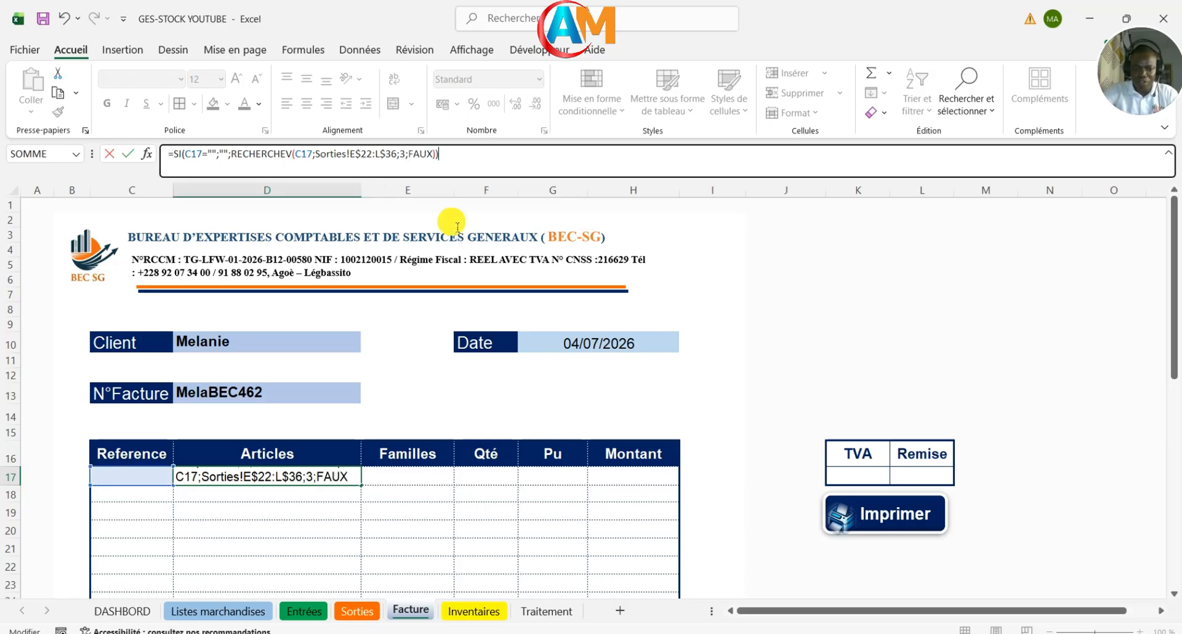
key(Return)
Step: Test the article lookup by choosing reference Pagne11 in C17, and clear the cell again
click(164, 477)
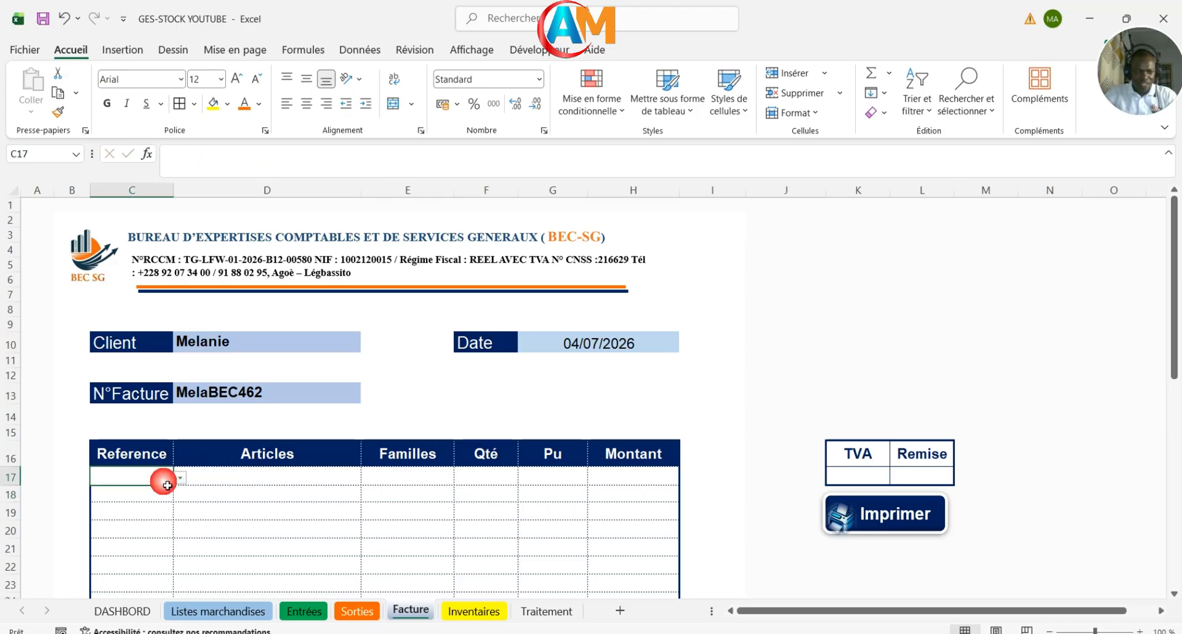
click(179, 478)
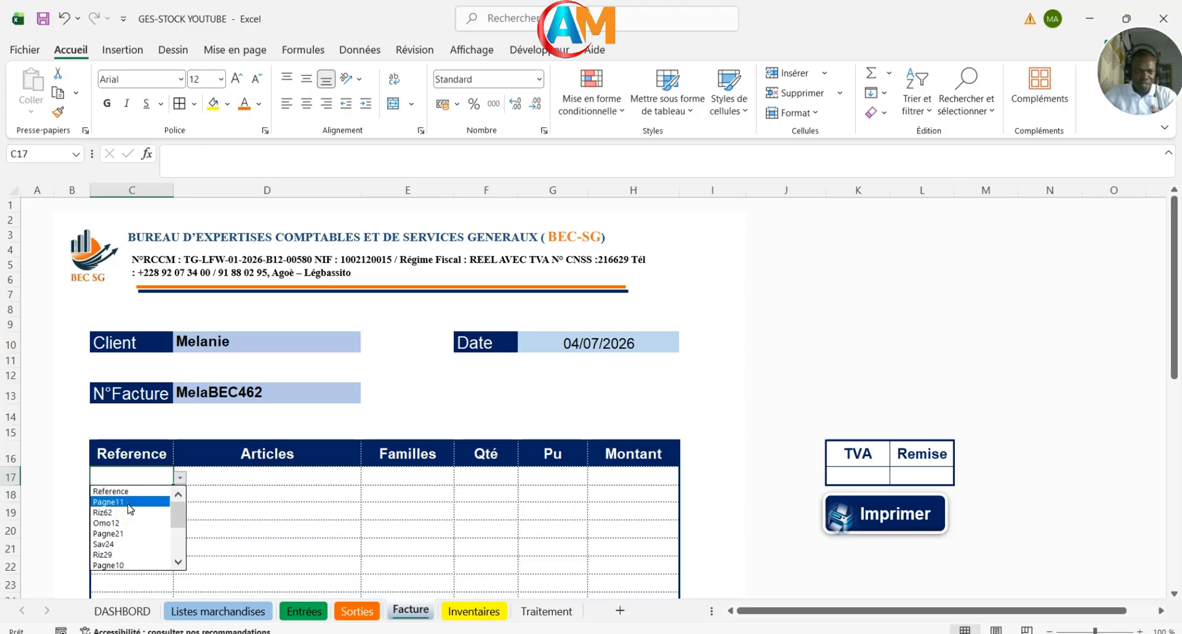
click(136, 502)
click(236, 519)
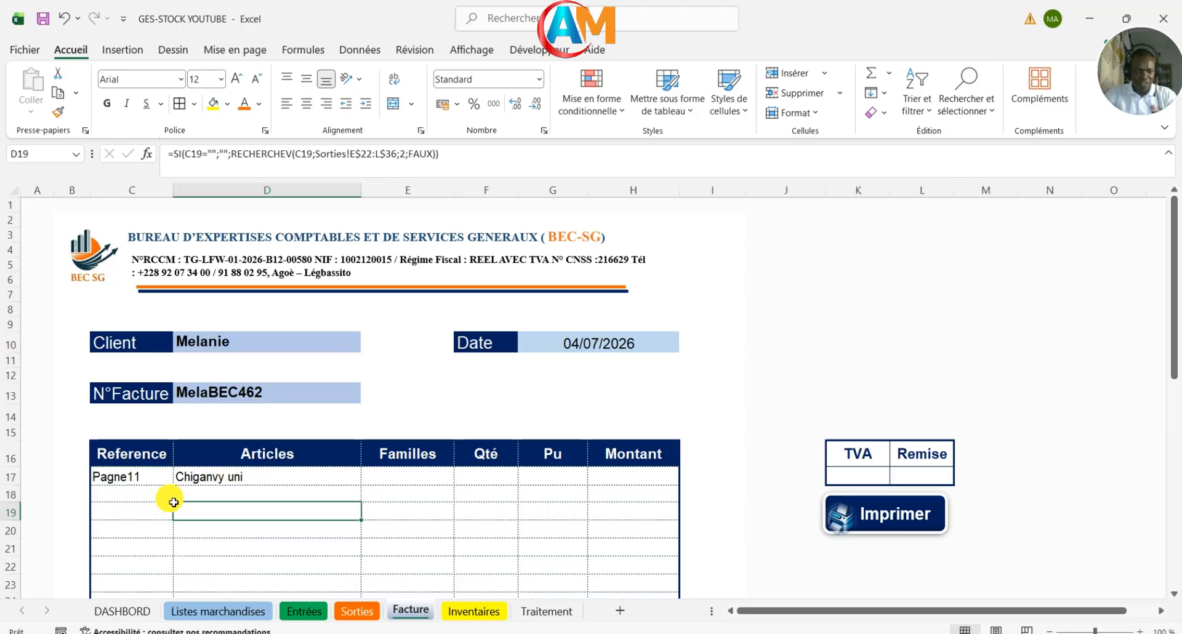
click(156, 482)
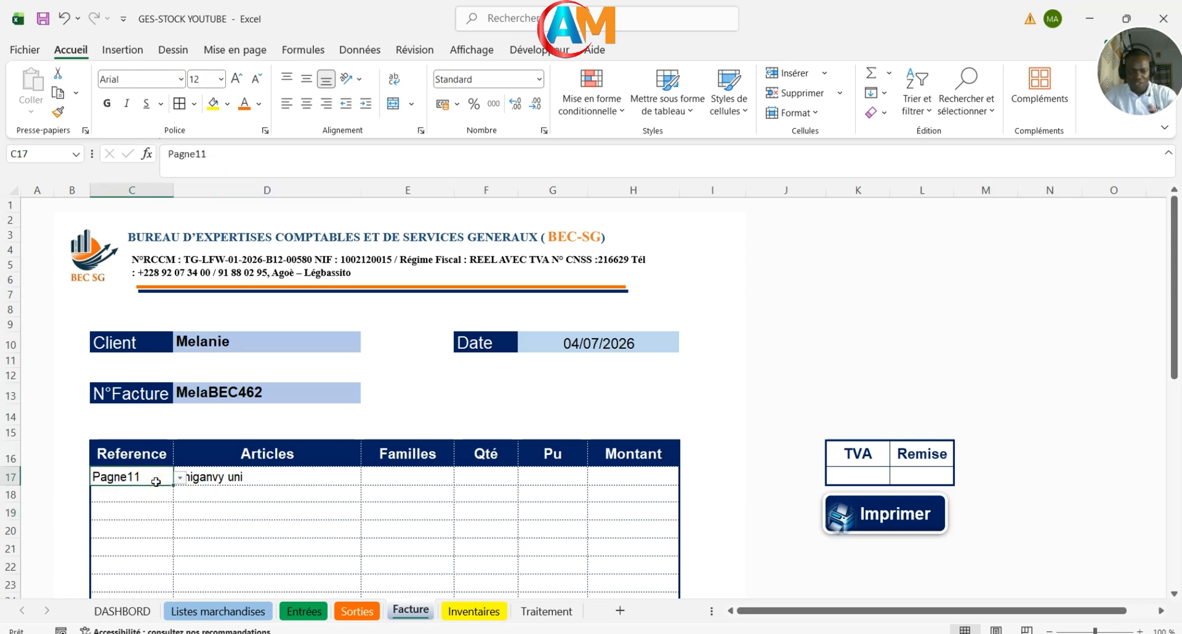
key(Delete)
Step: Start the Familles formula in E17 with a blank result for an empty C17 and a lookup of C17: =SI(C17="";"";RECHERCHEV(C17;
click(419, 487)
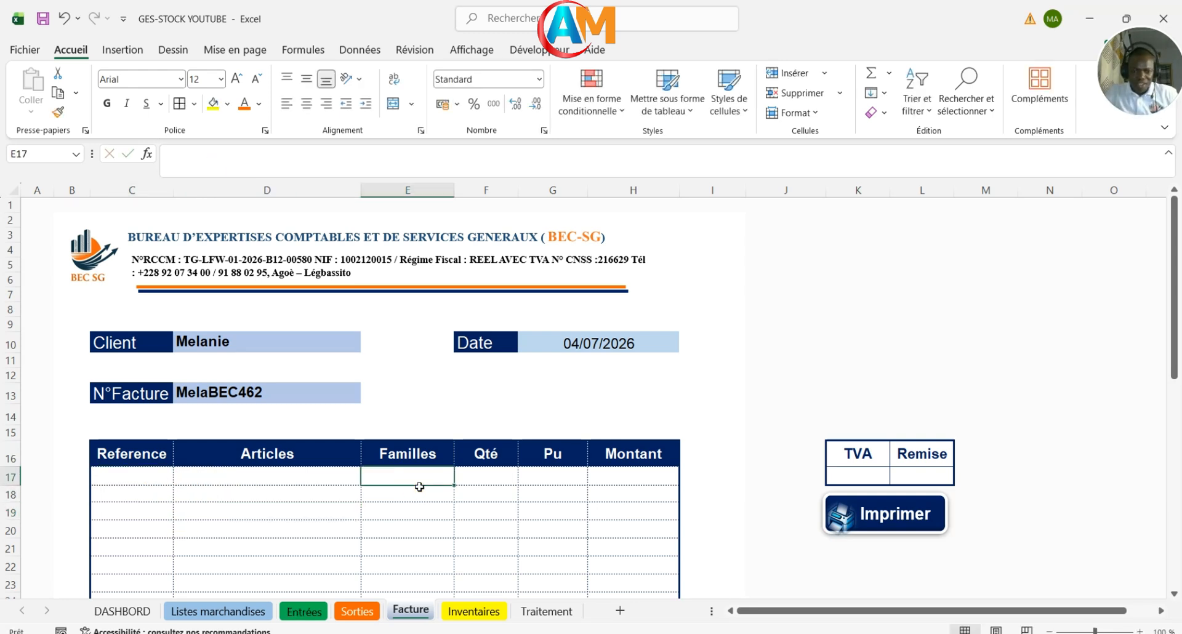
text(=si)
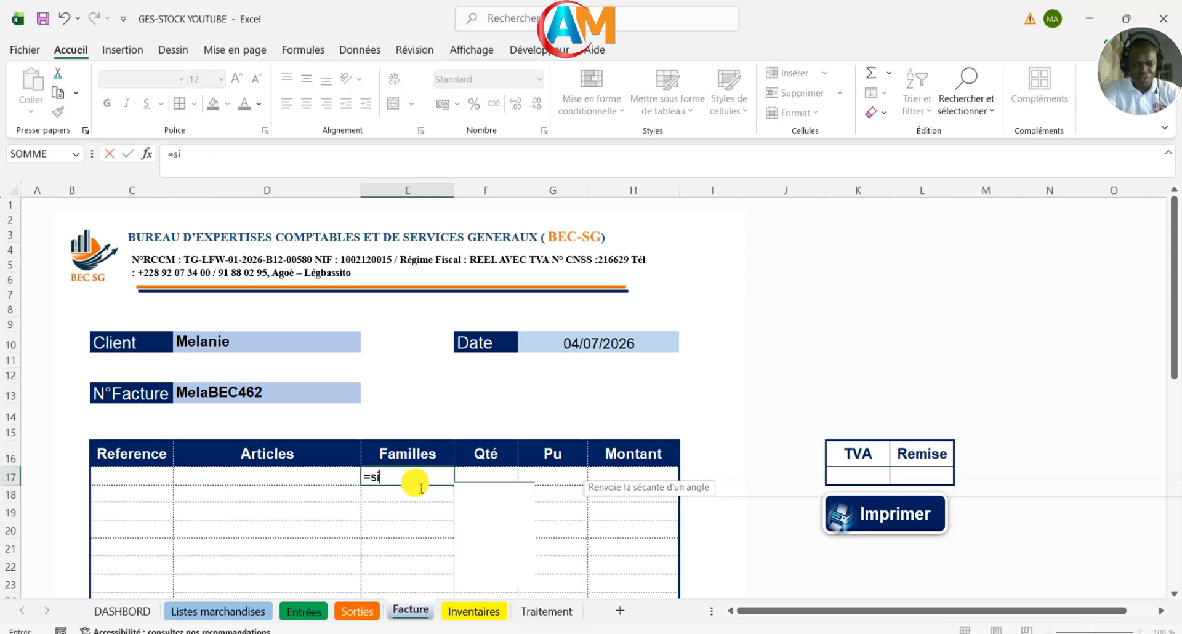
double_click(410, 495)
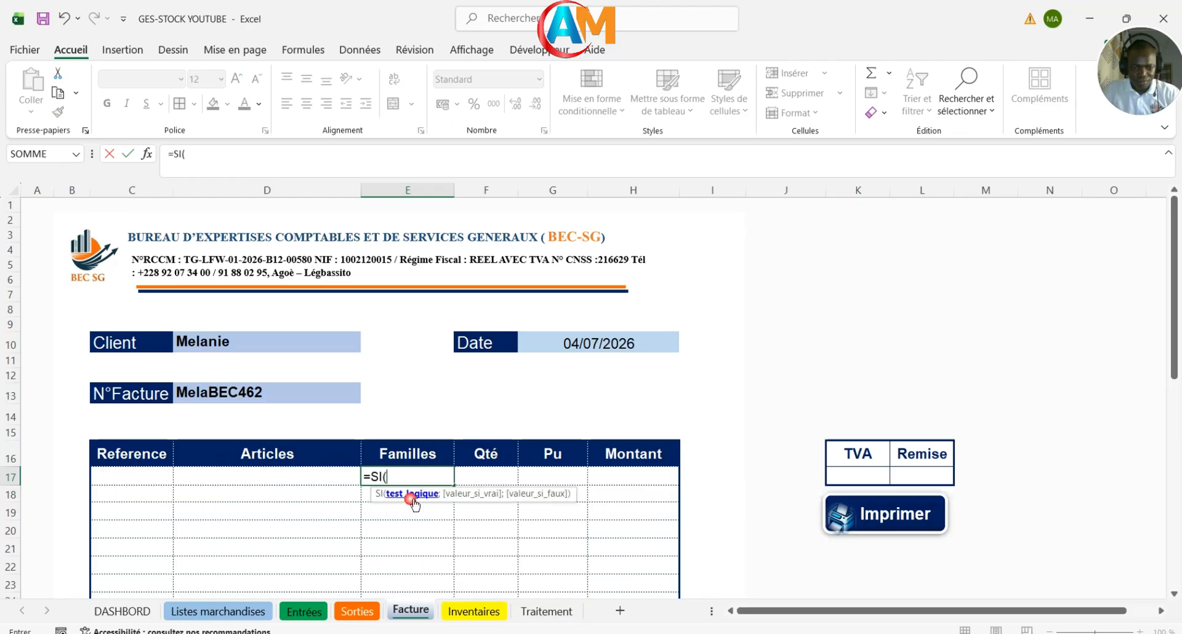
click(140, 482)
text(="";)
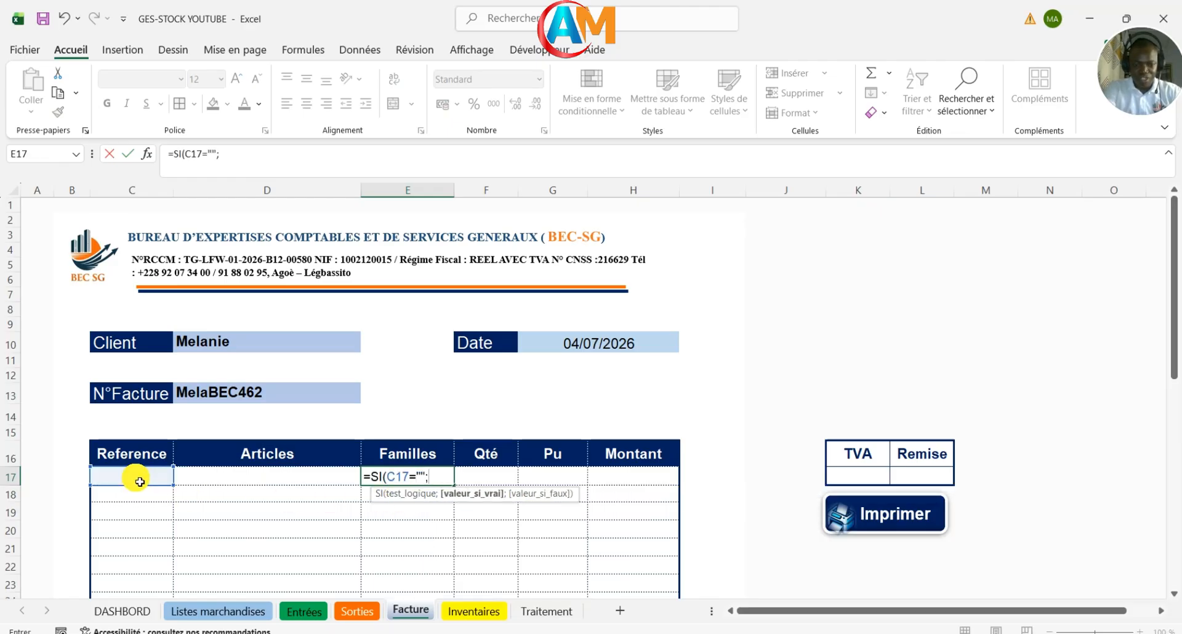
text("";re)
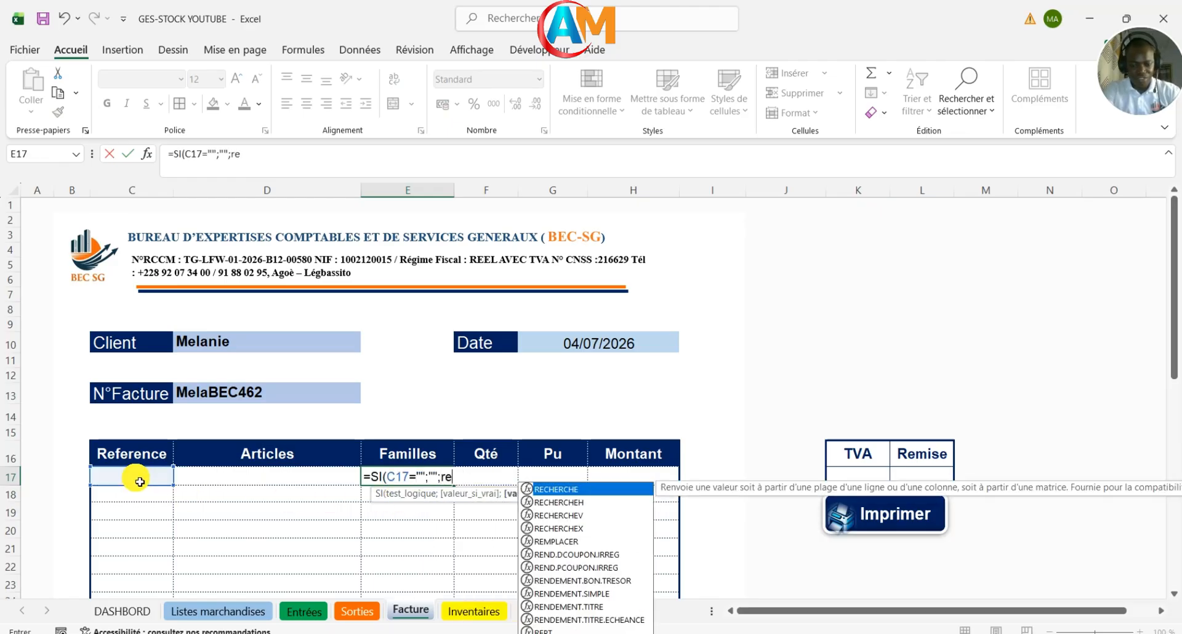
text(ch)
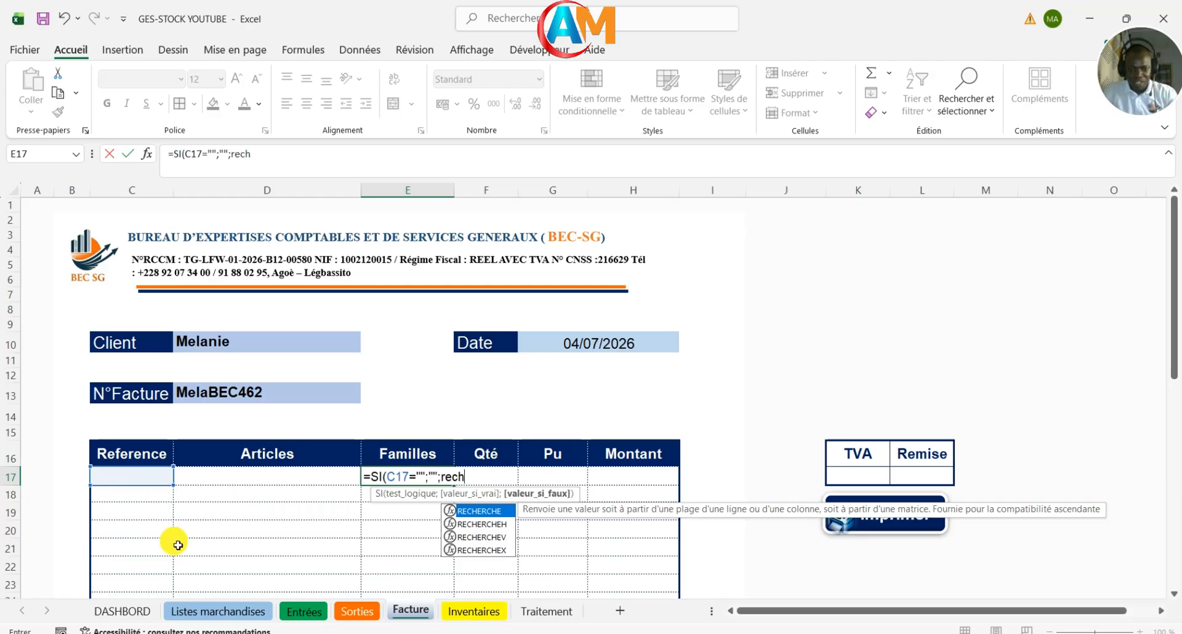
double_click(492, 537)
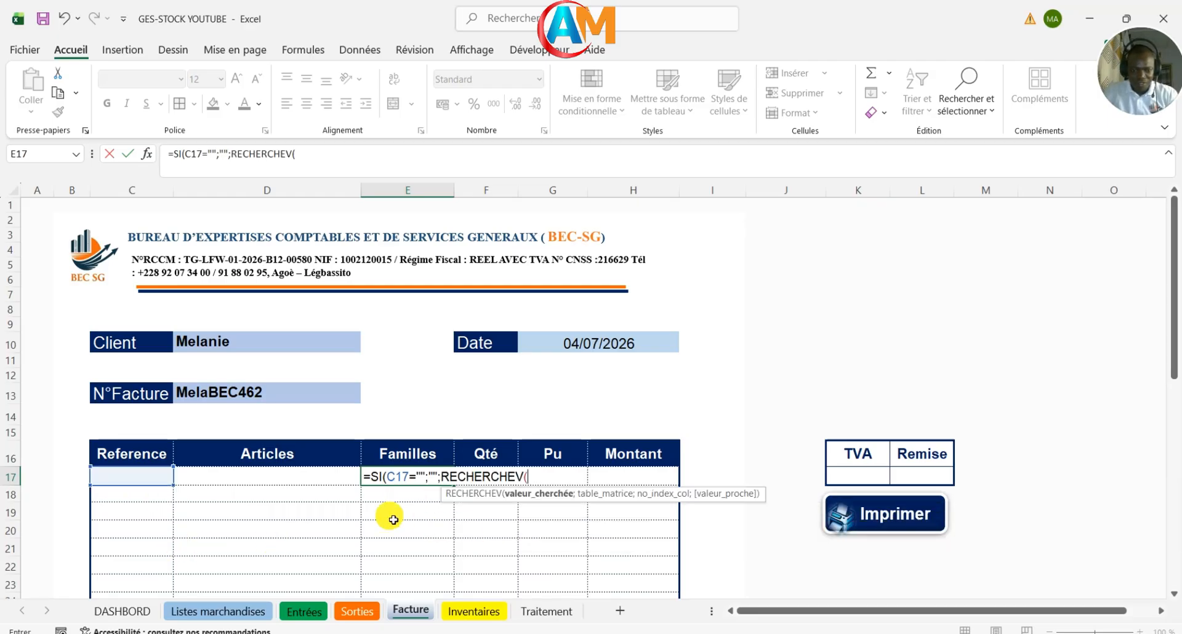
click(153, 480)
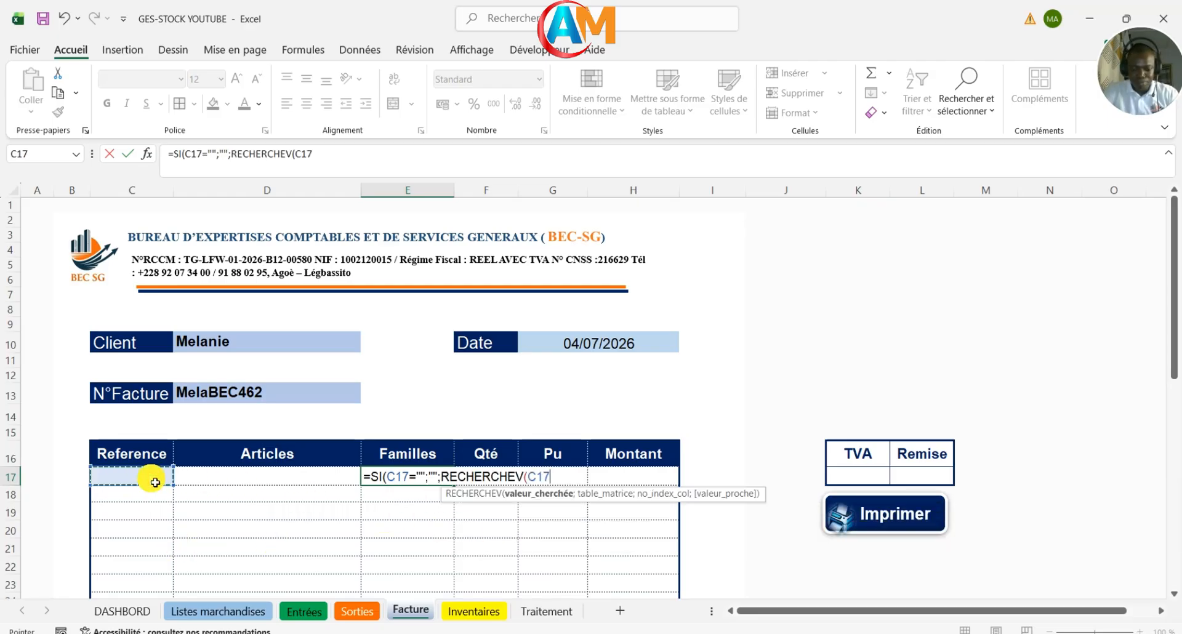
text(;)
Step: Complete the E17 formula with the table Sorties!E$22:L$35, column index 4 and exact match FAUX
key(ctrl+Page_Up)
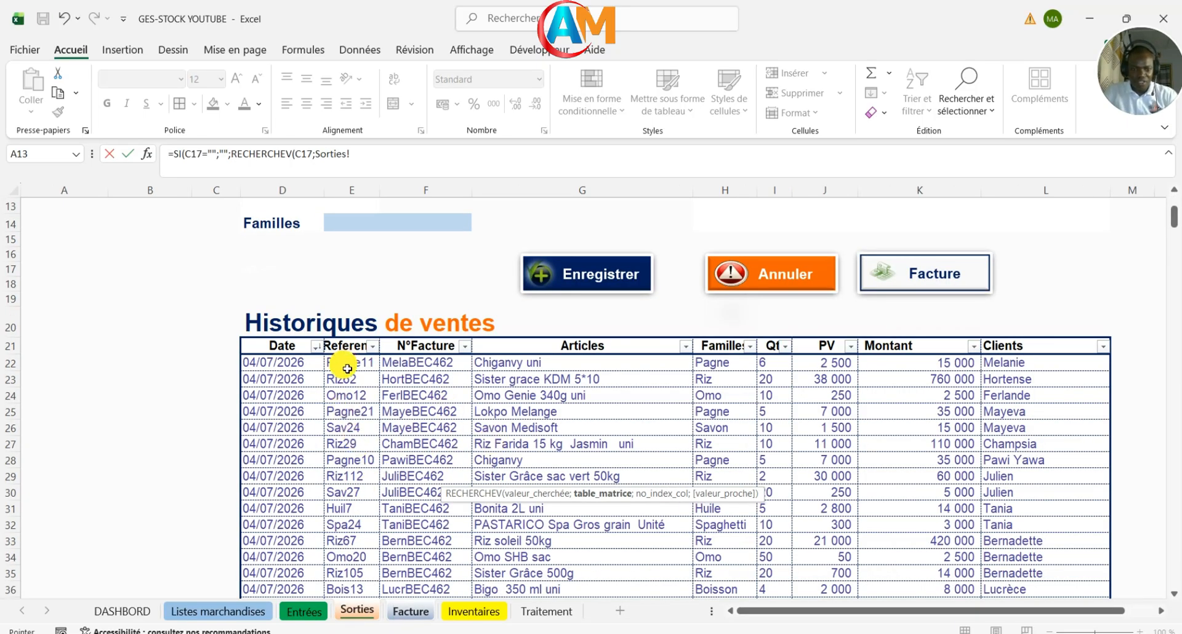
drag(347, 368, 449, 380)
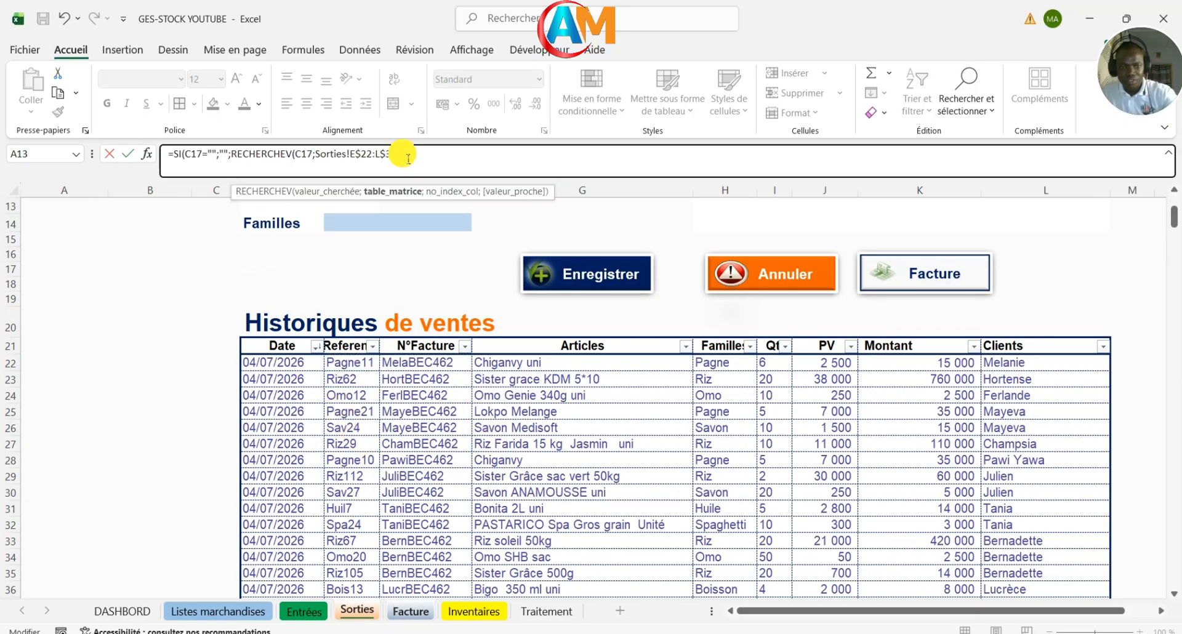
text(;"")
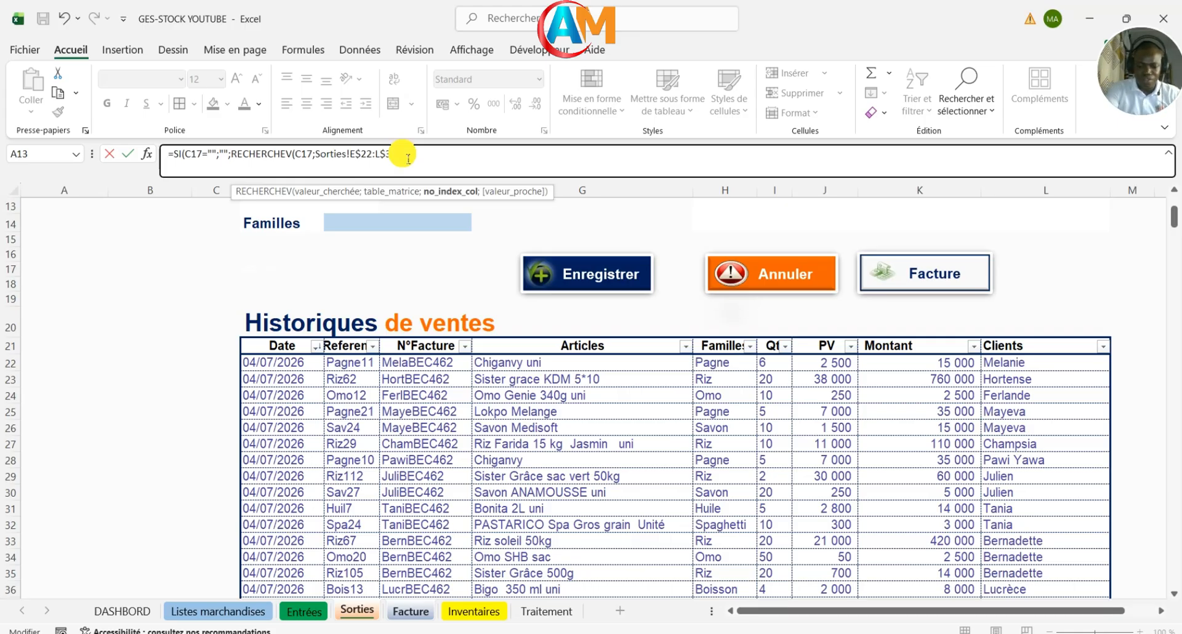
text(;4;)
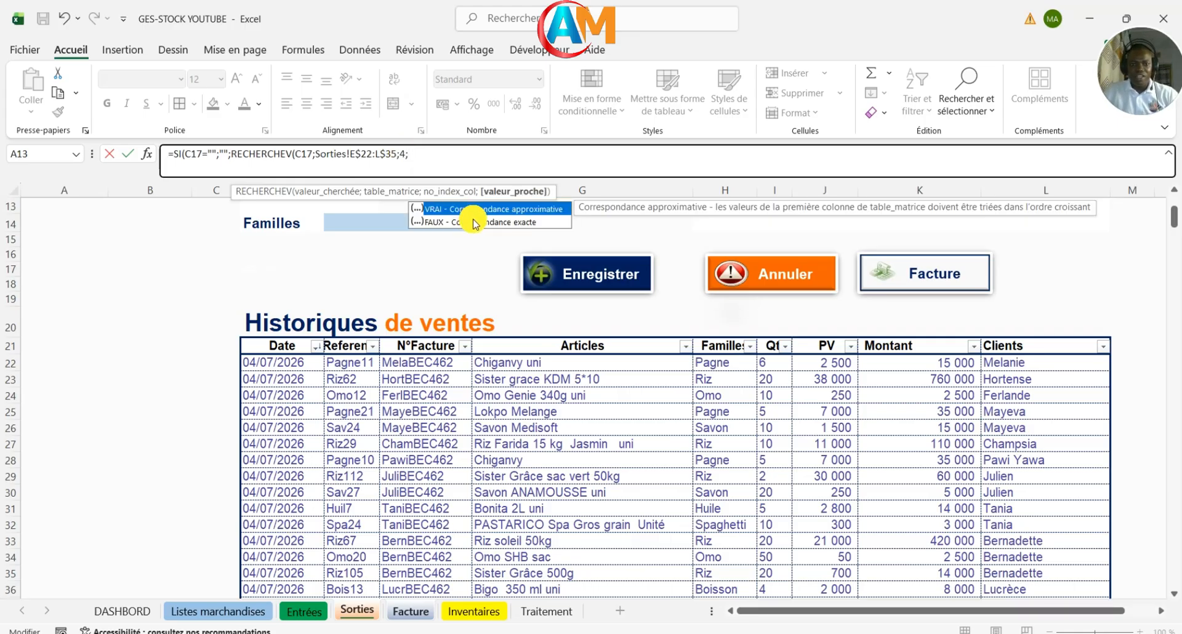
double_click(476, 222)
text()))
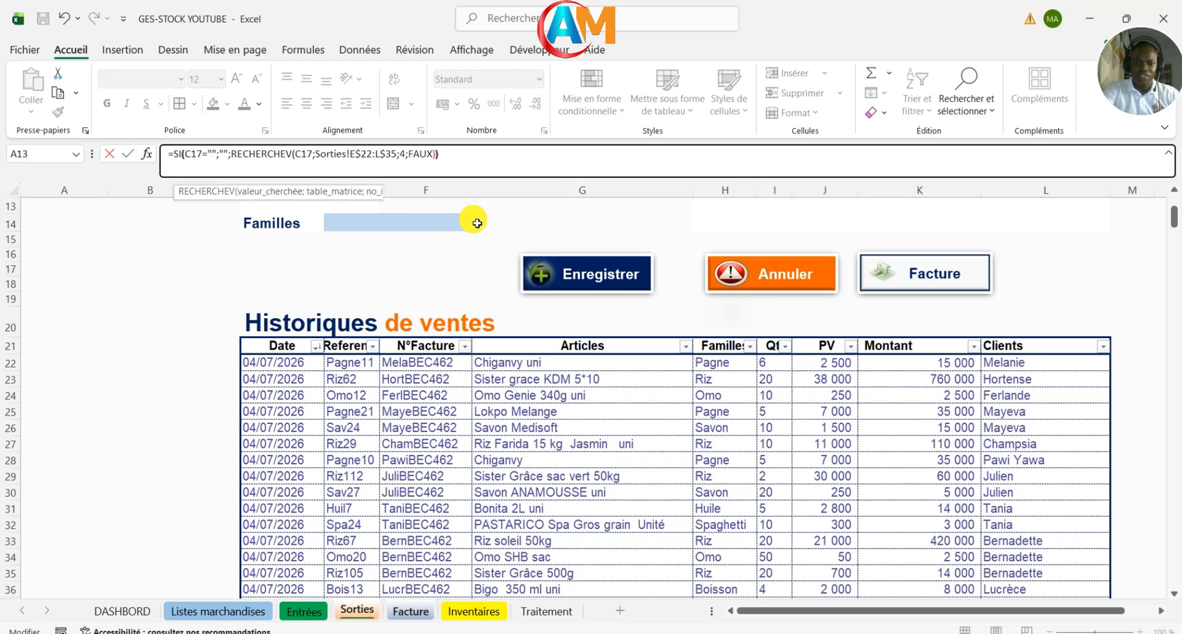
key(Return)
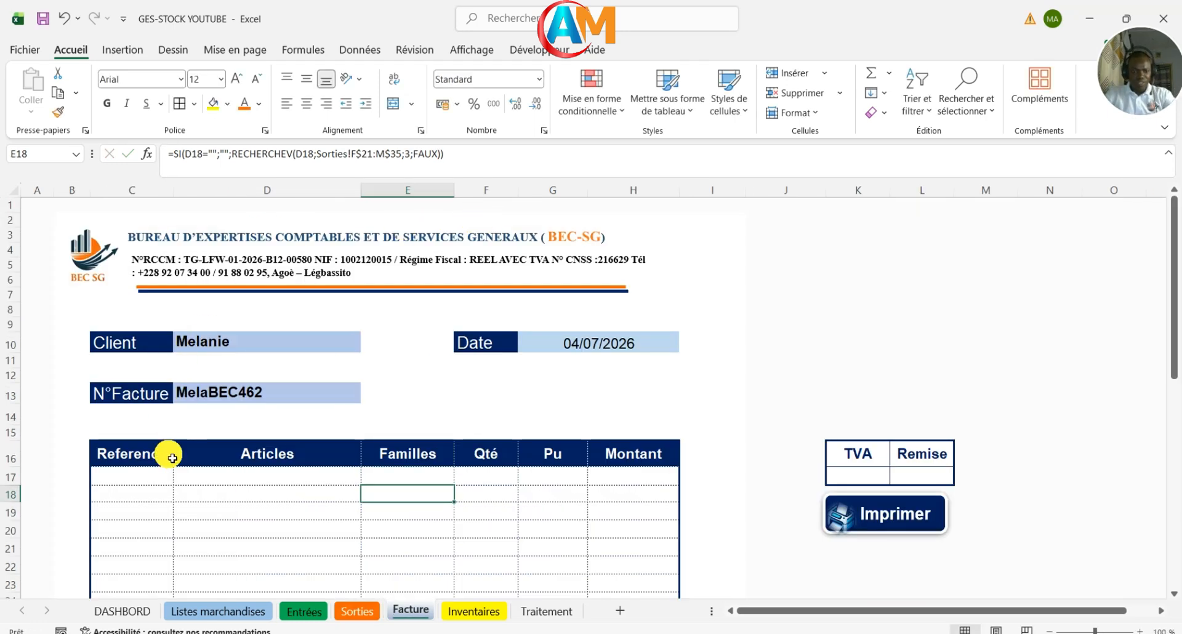
Step: Test the article and family lookups by choosing Omo12 in C17 and replacing it with Pagne10
click(139, 476)
click(179, 478)
click(175, 515)
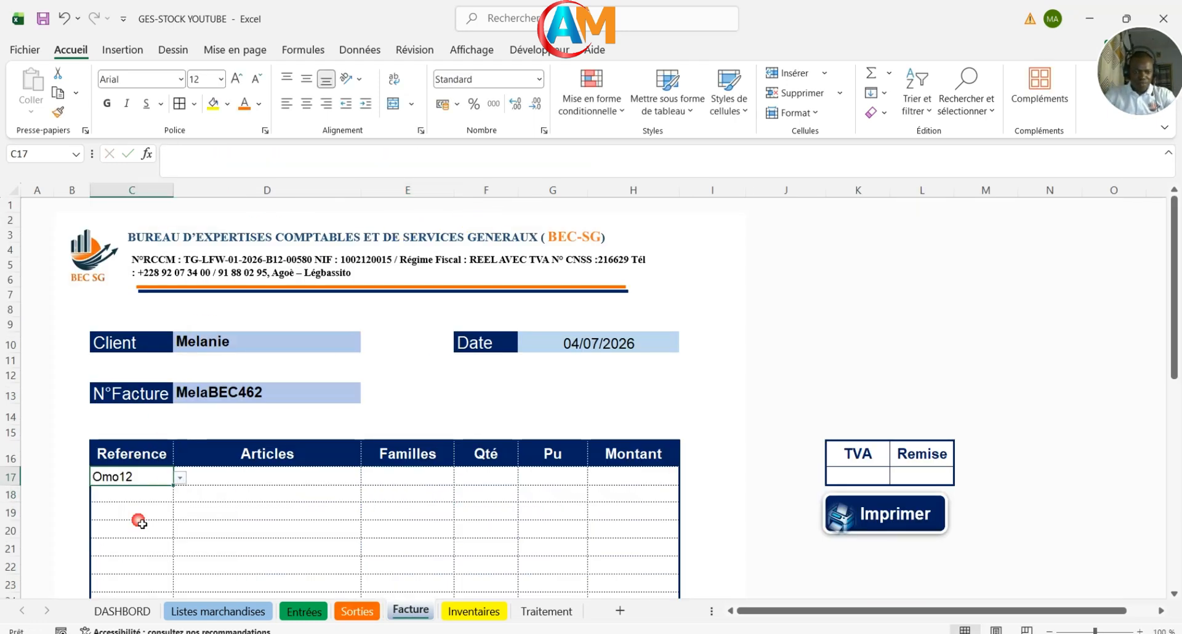
click(181, 481)
click(130, 527)
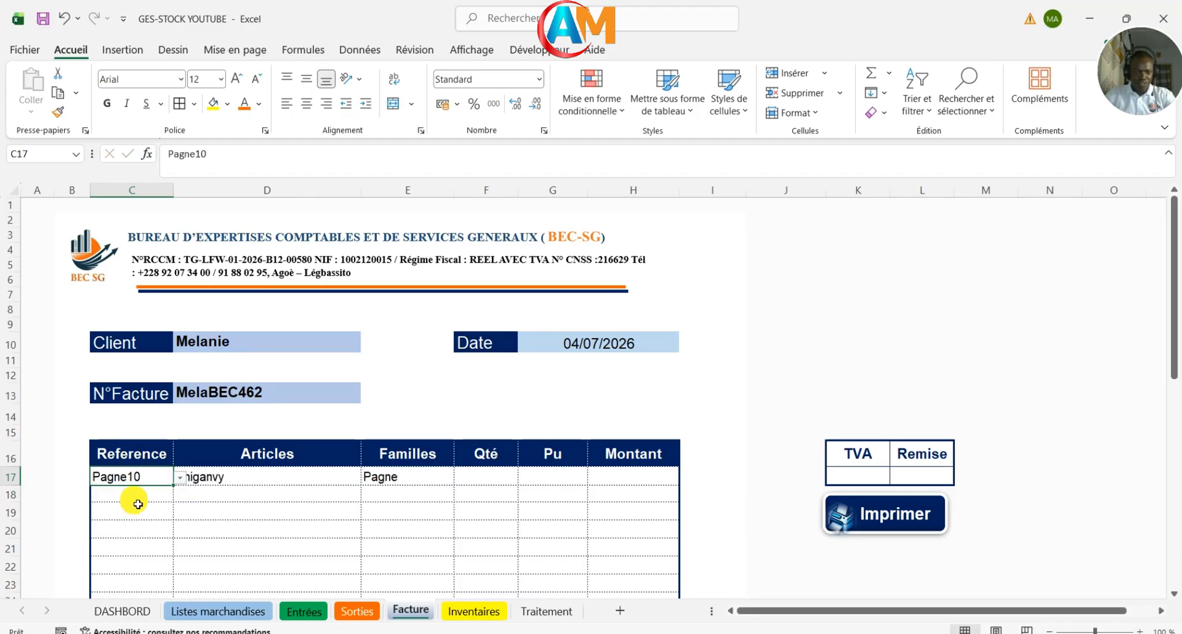
Step: Clear the reference in C17 and open the Familles formula in E17 for editing
key(Delete)
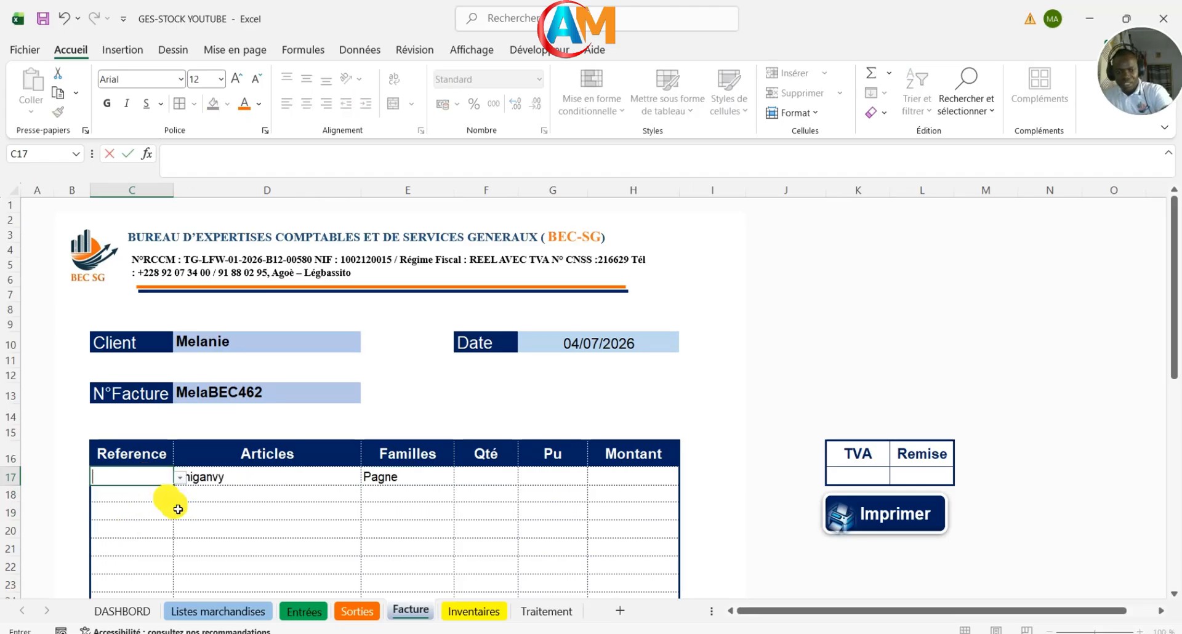
click(211, 545)
click(400, 485)
click(400, 155)
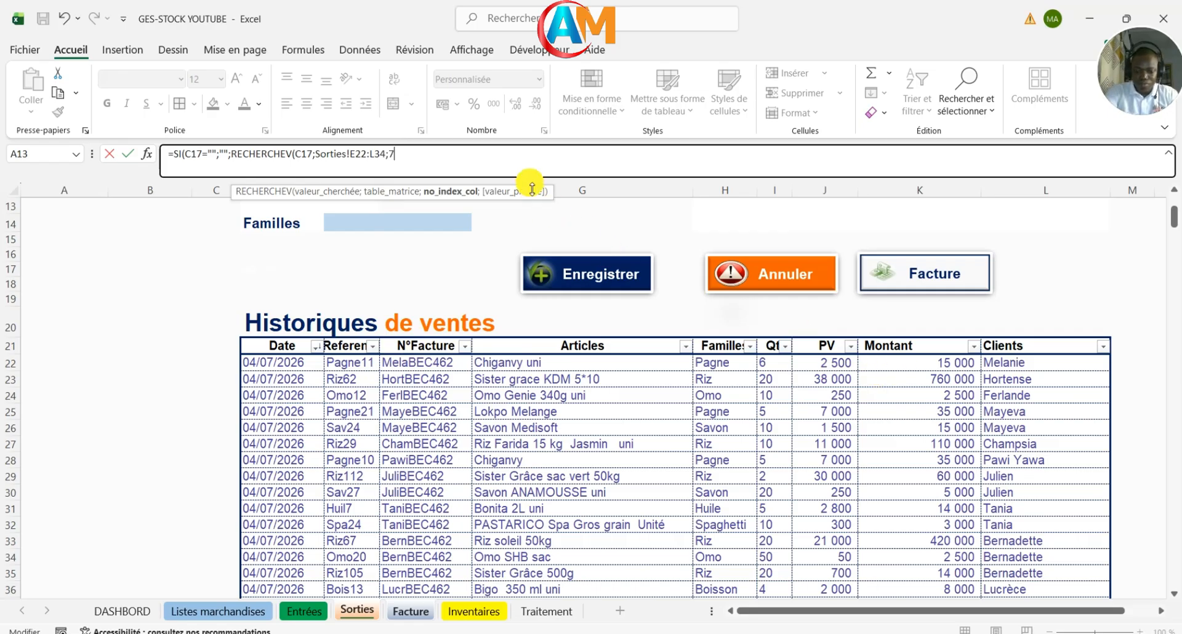
Step: Complete the Montant formula in H17 with exact match FAUX: =SI(C17="";"";RECHERCHEV(C17;Sorties!E22:L34;7;FAUX))
text(;)
double_click(514, 222)
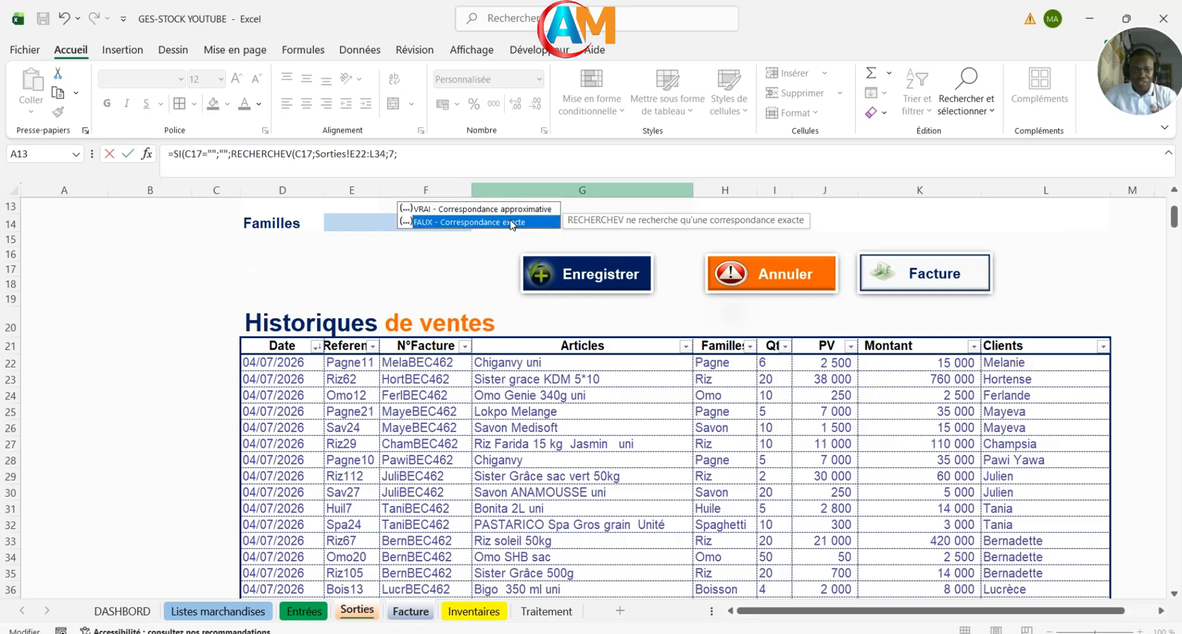
text()))
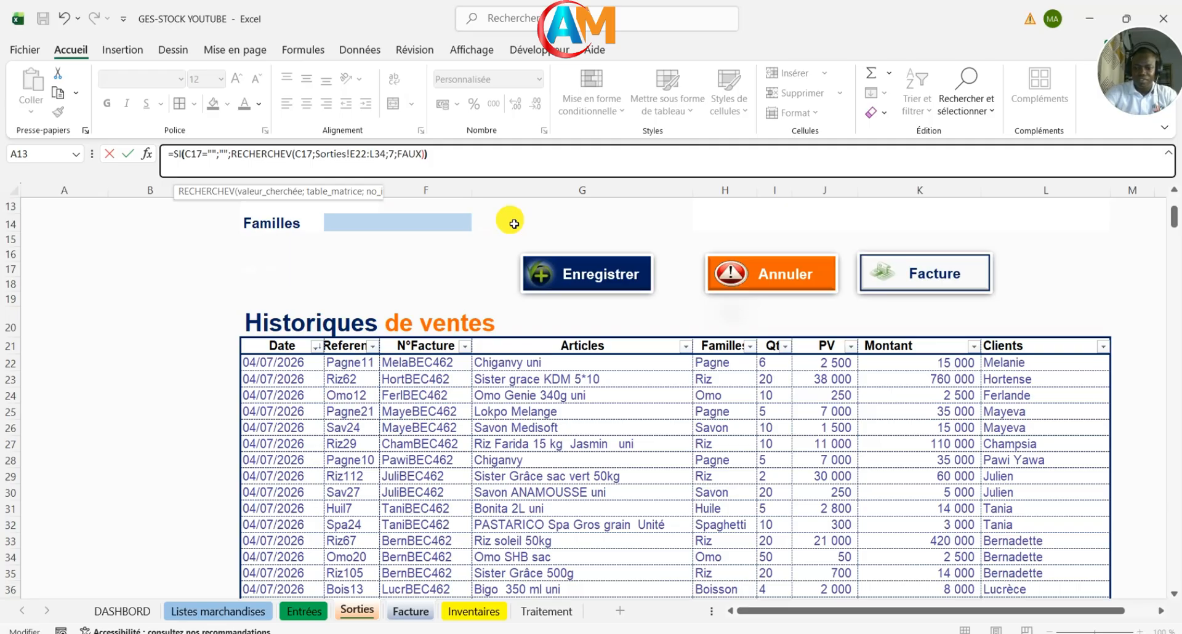
key(Return)
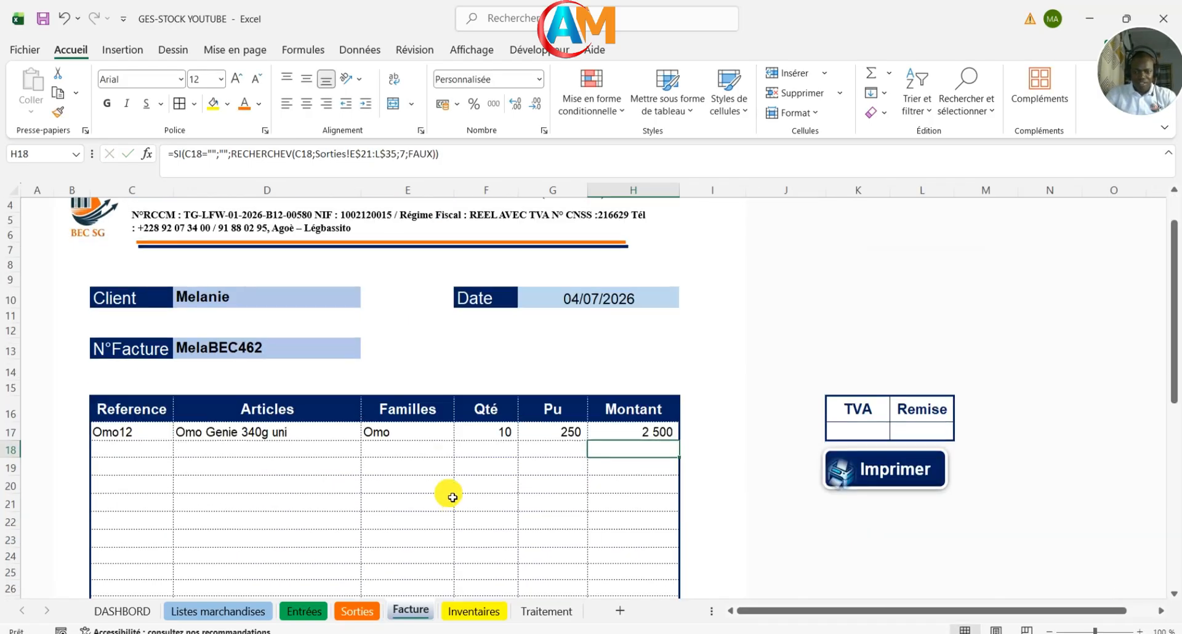
Step: Clear the reference Omo12 from C17 of the invoice table
double_click(142, 433)
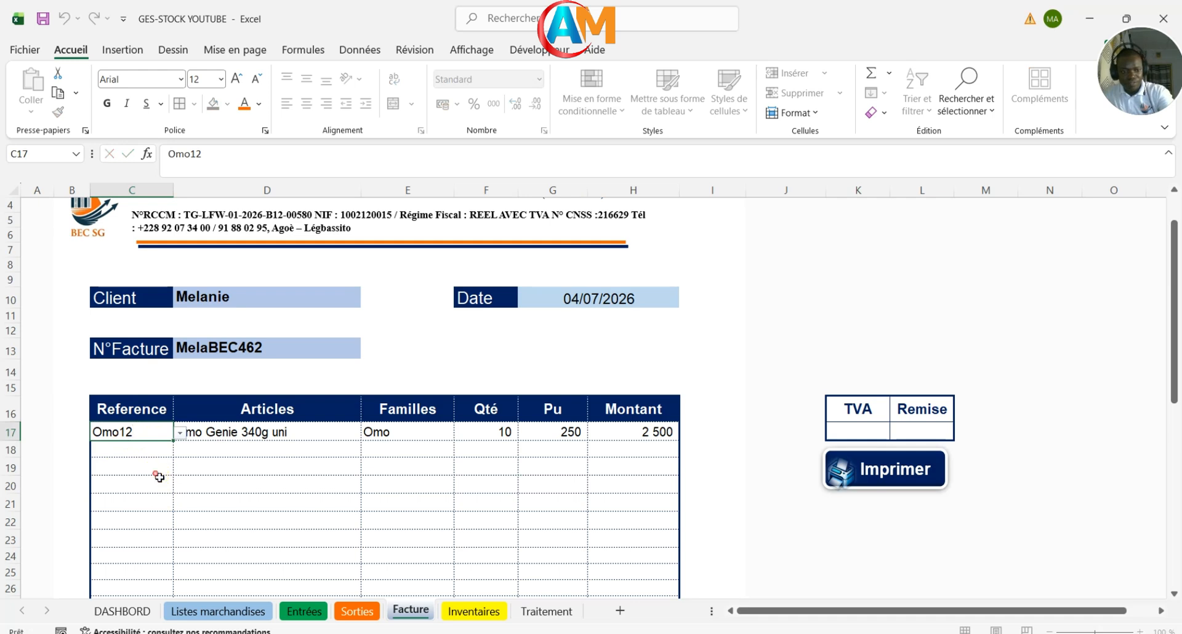
key(Return)
click(162, 434)
key(BackSpace)
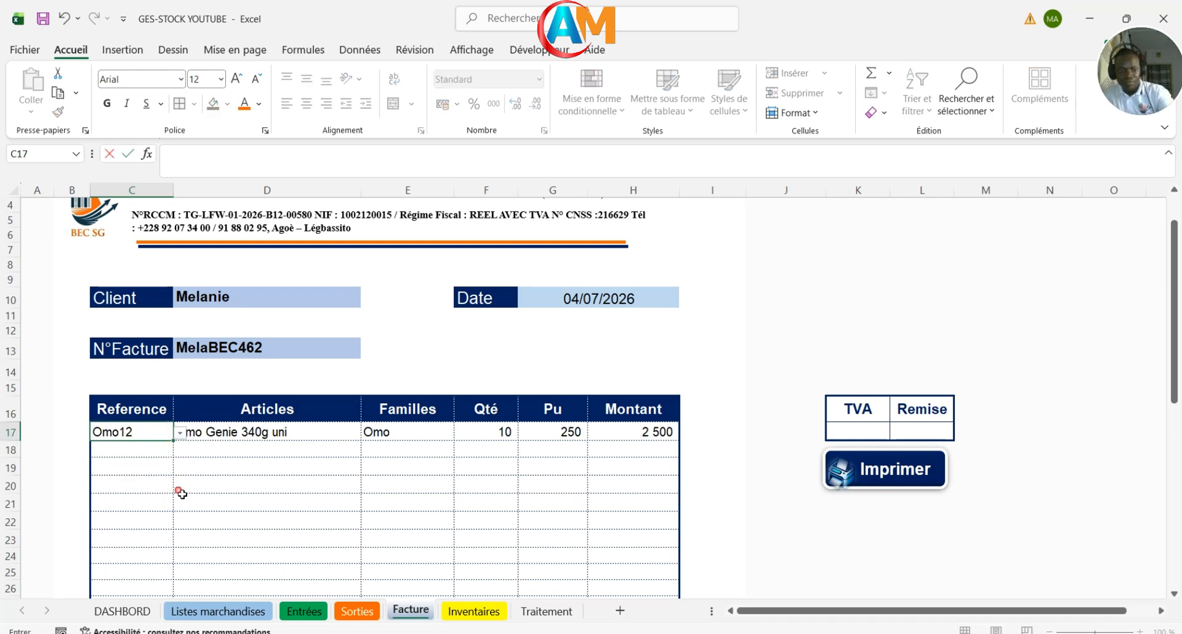
click(179, 488)
Step: Fill the Articles formula from D17 and the Montant formula from H17 down to row 37 of the invoice table
click(287, 438)
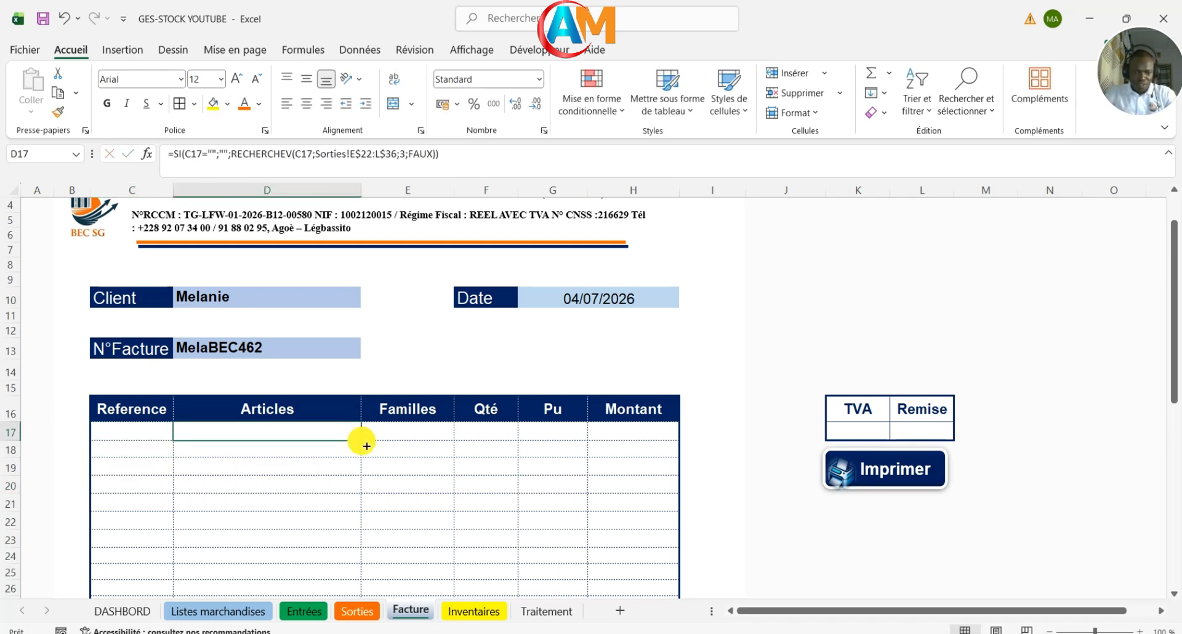
drag(366, 446, 343, 595)
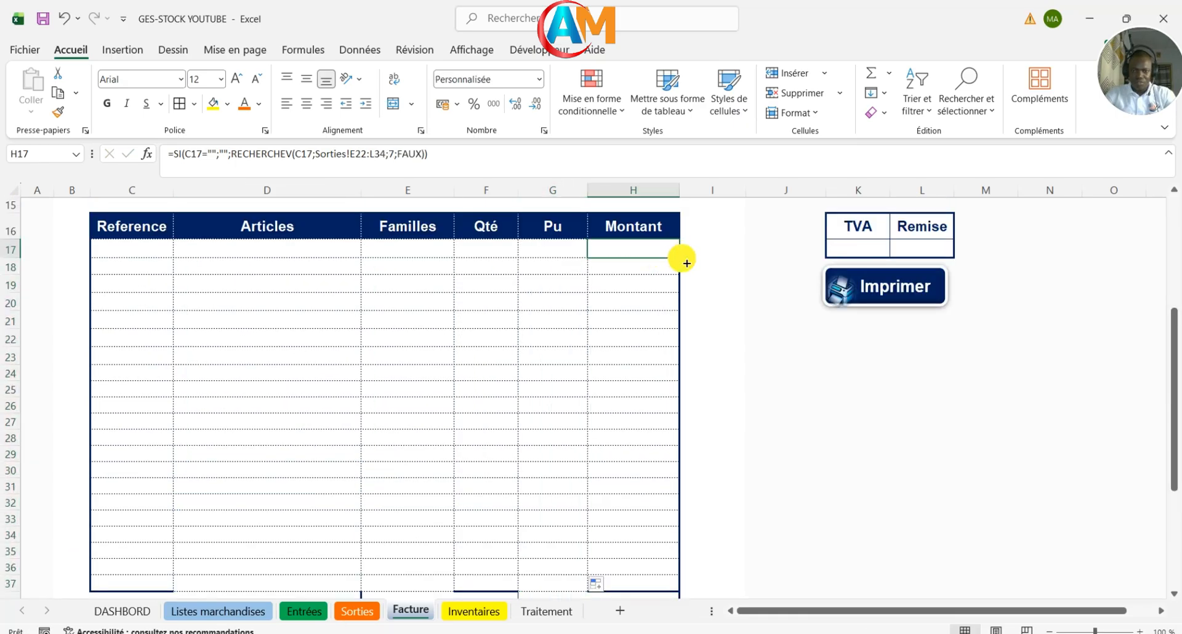
drag(686, 263, 679, 598)
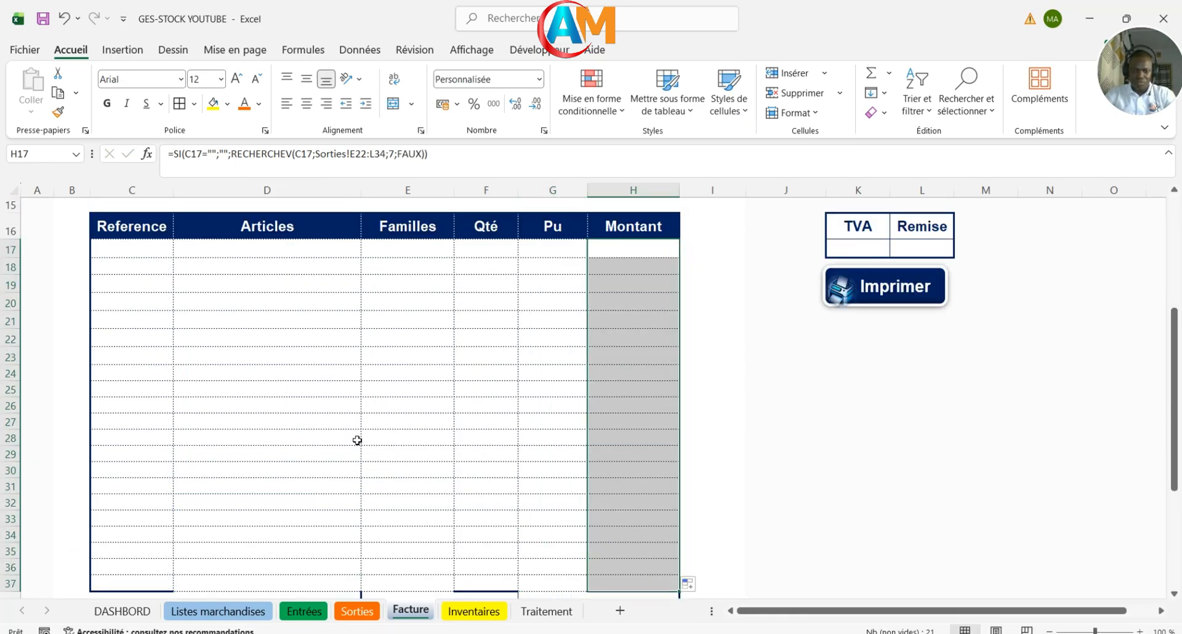
Step: Apply a dark blue outline border around the invoice table C16:H37
drag(126, 227, 629, 594)
scroll(622, 554, down, 1)
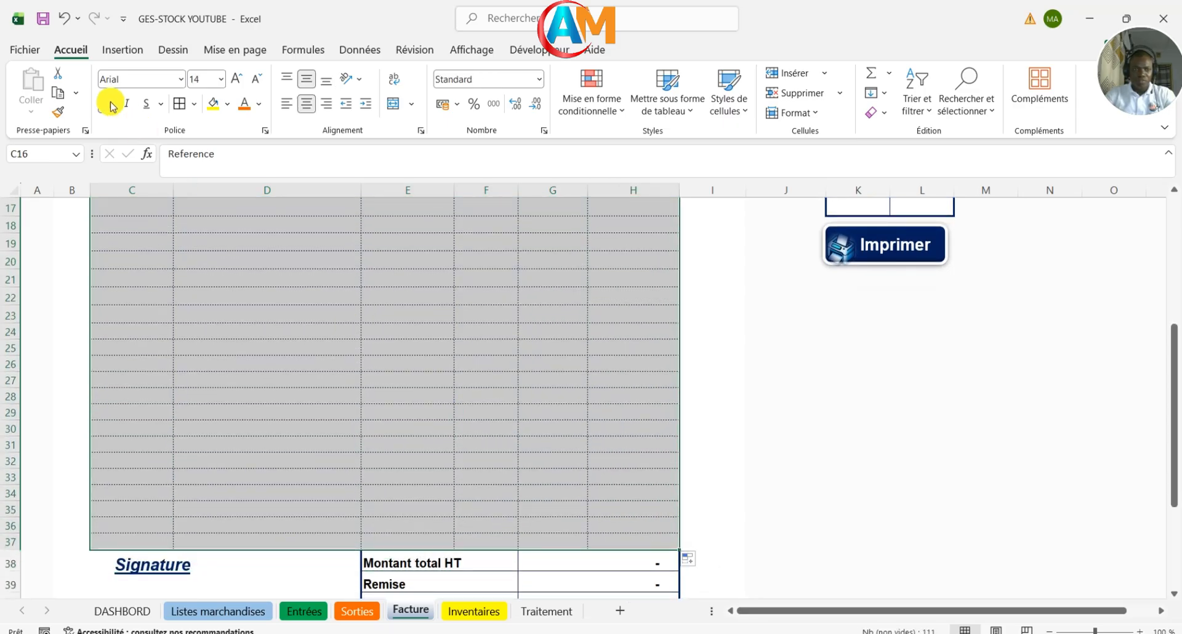
click(178, 102)
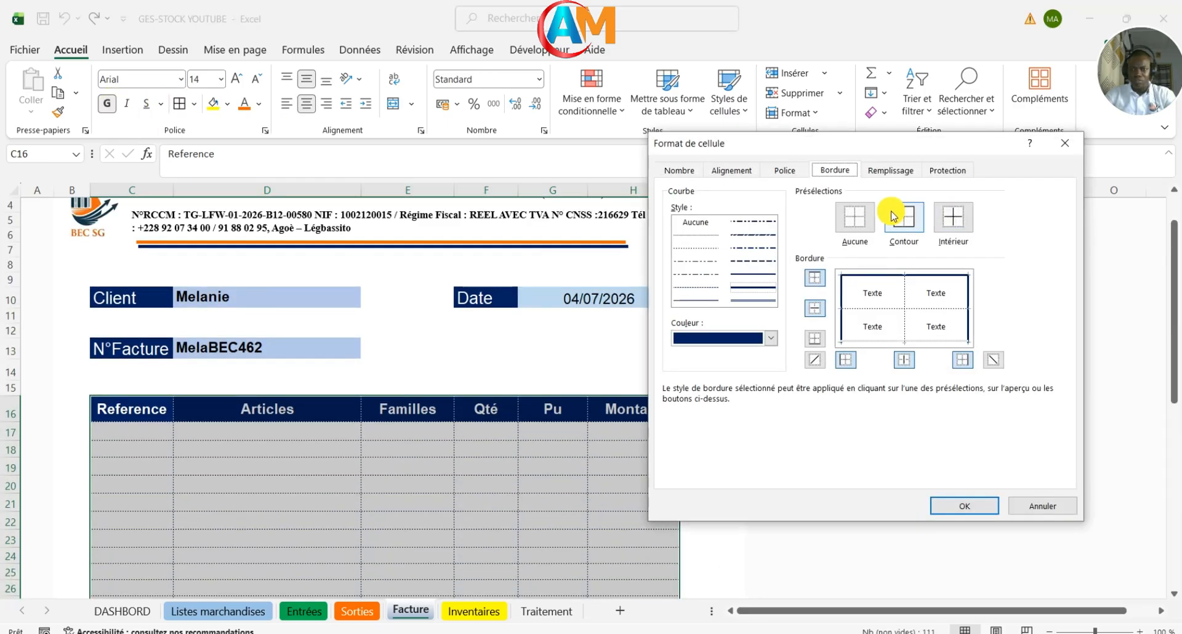
click(893, 215)
click(960, 505)
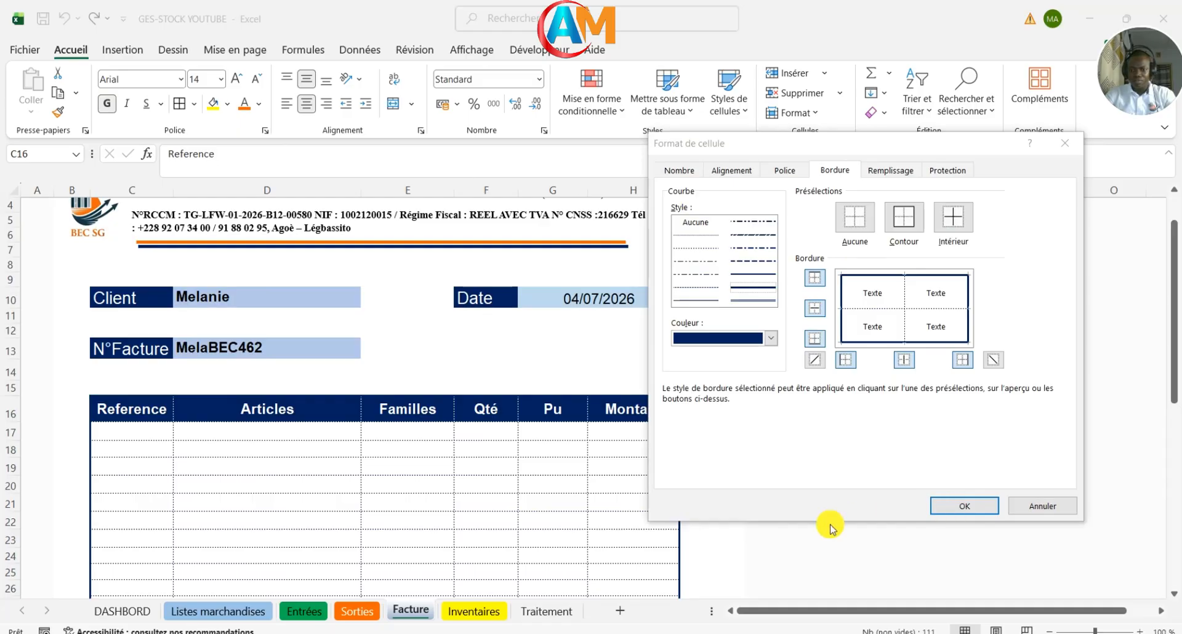
click(964, 505)
scroll(452, 513, down, 1)
click(451, 513)
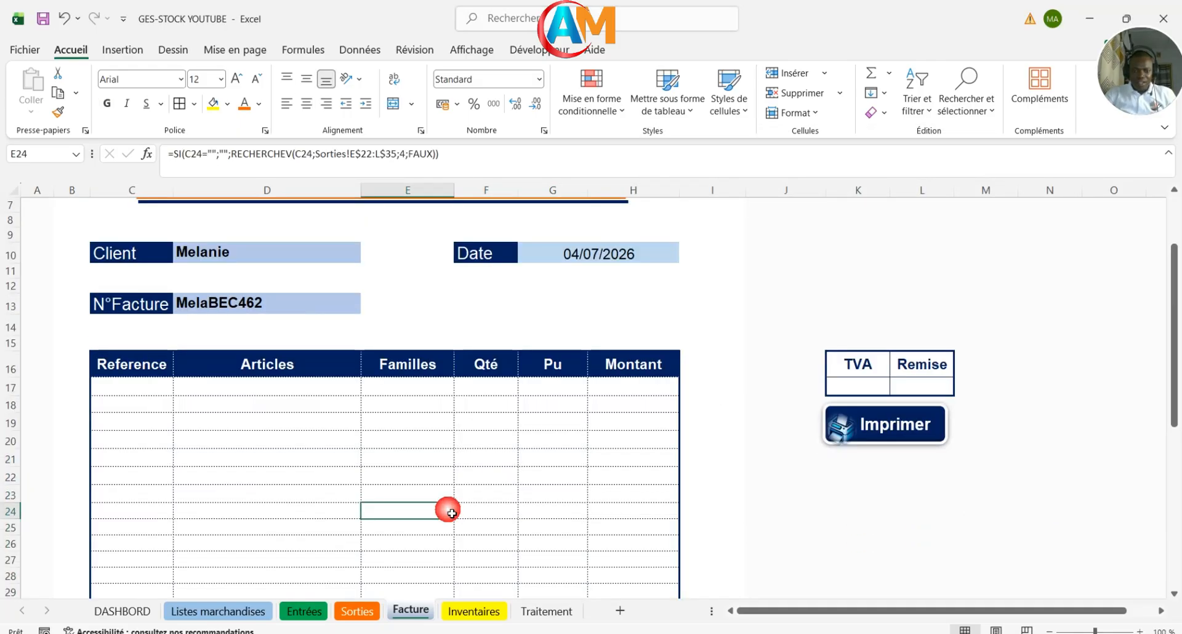
Step: Start a new sale on the Sorties sheet by choosing Bois56 as the Reference
scroll(452, 513, up, 2)
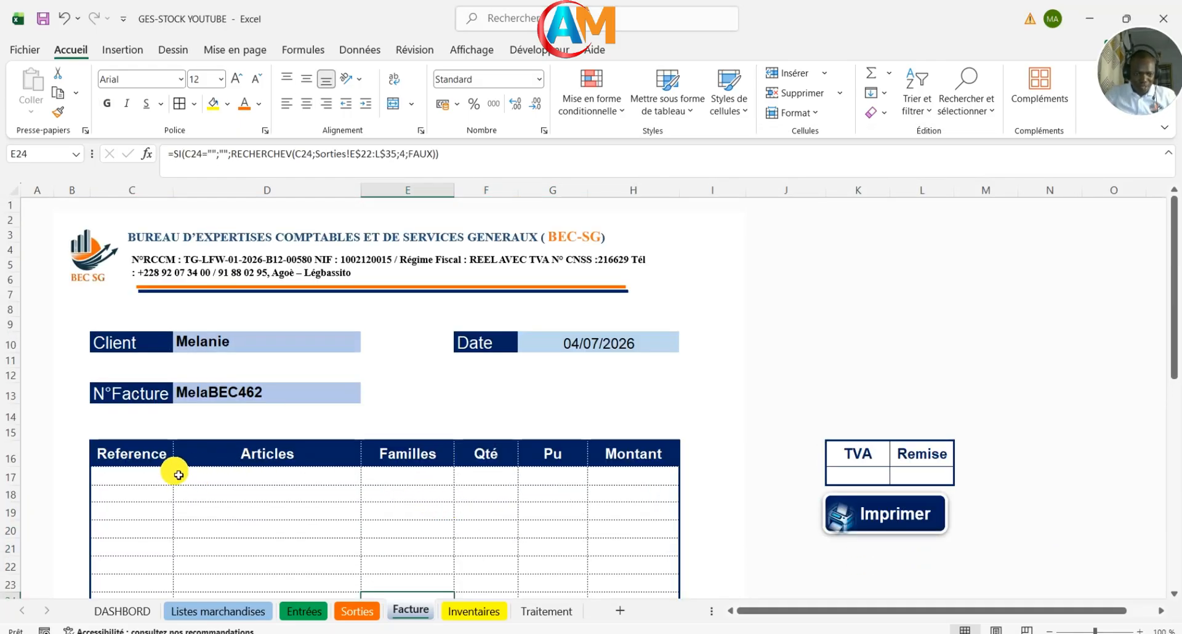
click(151, 476)
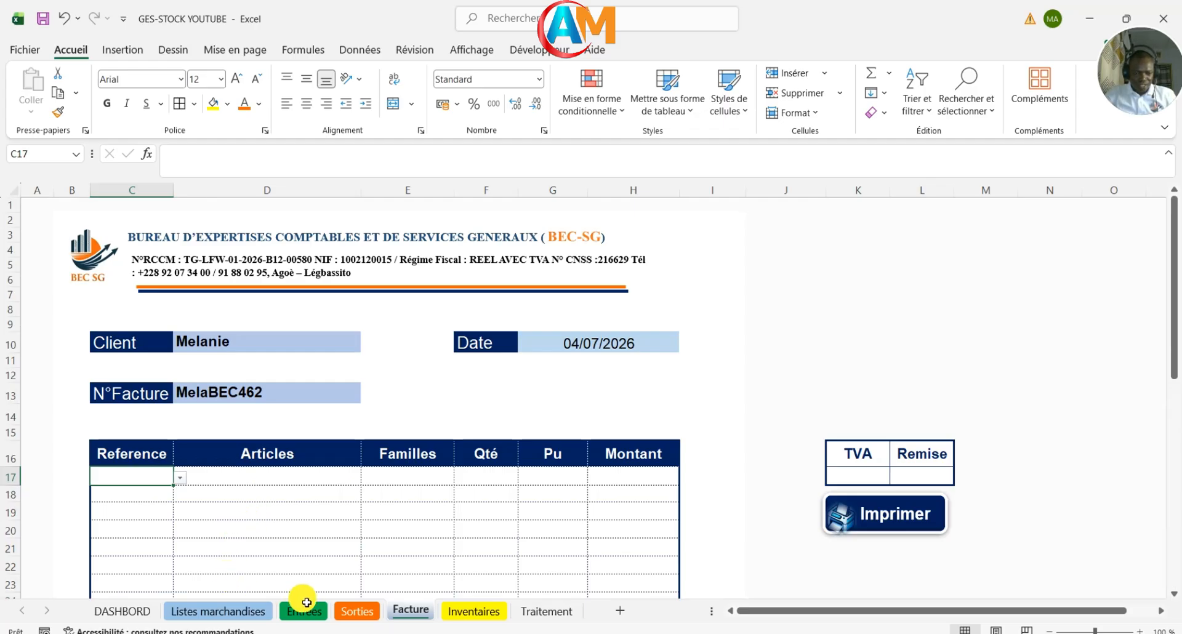
click(357, 611)
scroll(649, 443, up, 4)
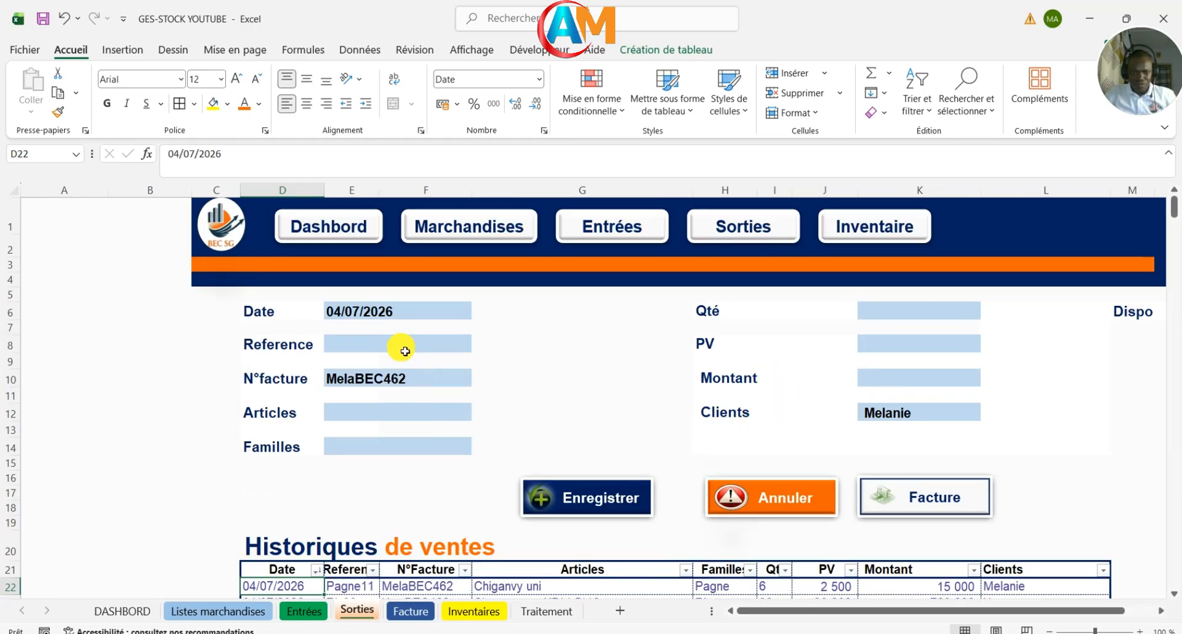
click(405, 352)
click(479, 347)
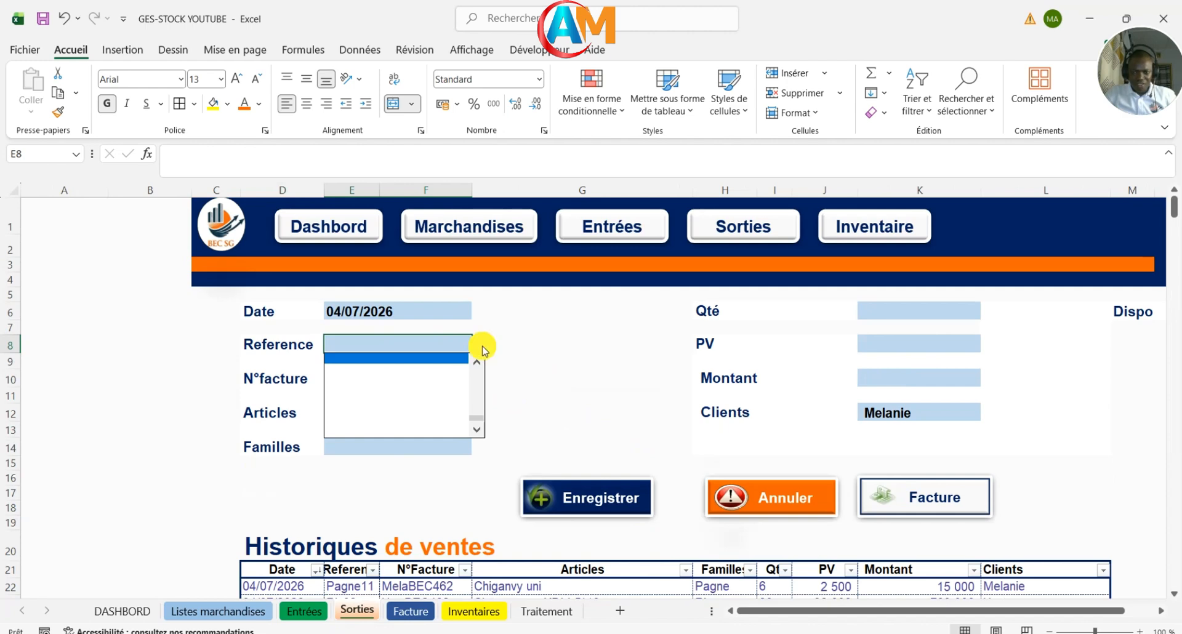
drag(478, 418, 477, 377)
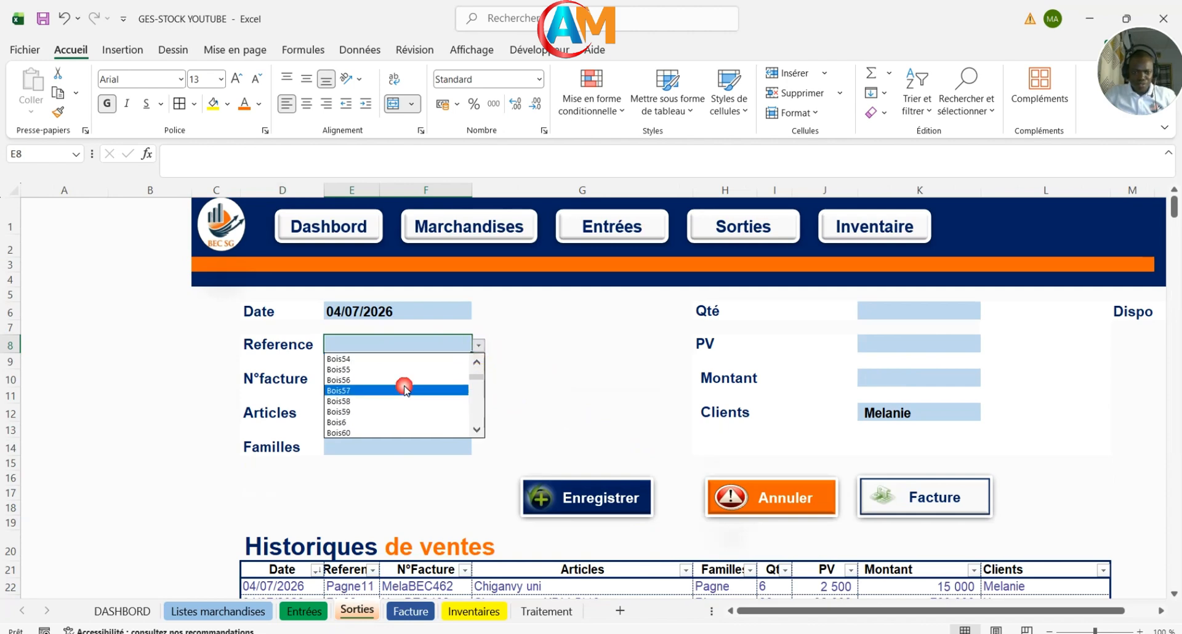
click(357, 382)
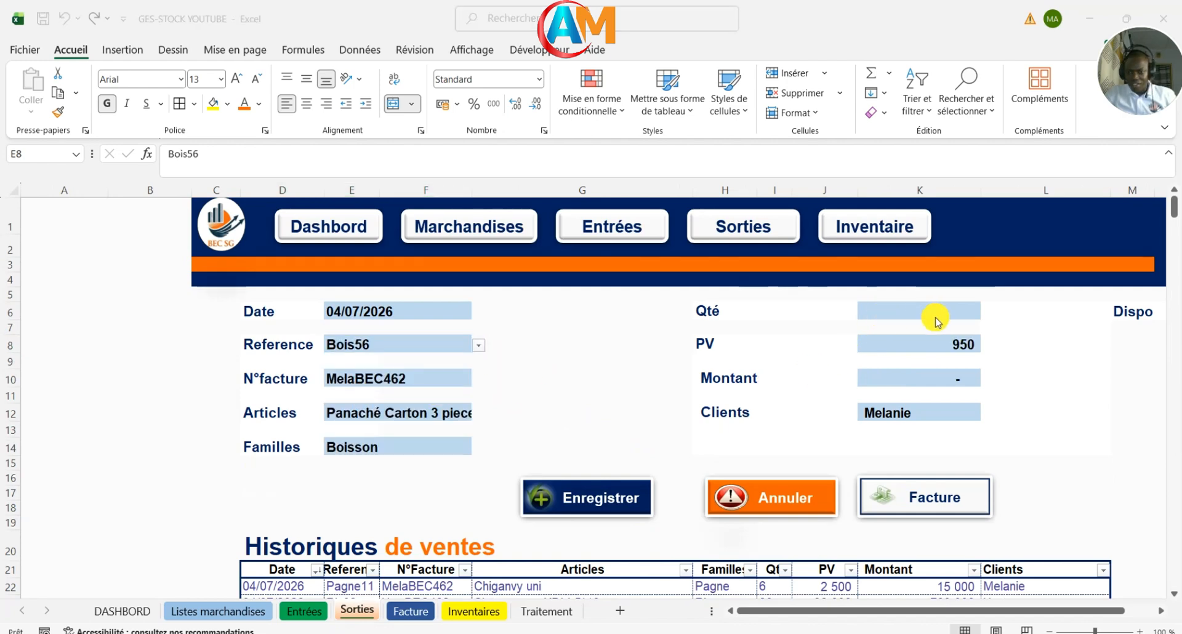
Step: Set the sale's Qté to 2, replace the client's name, and save it to the sales history
click(910, 312)
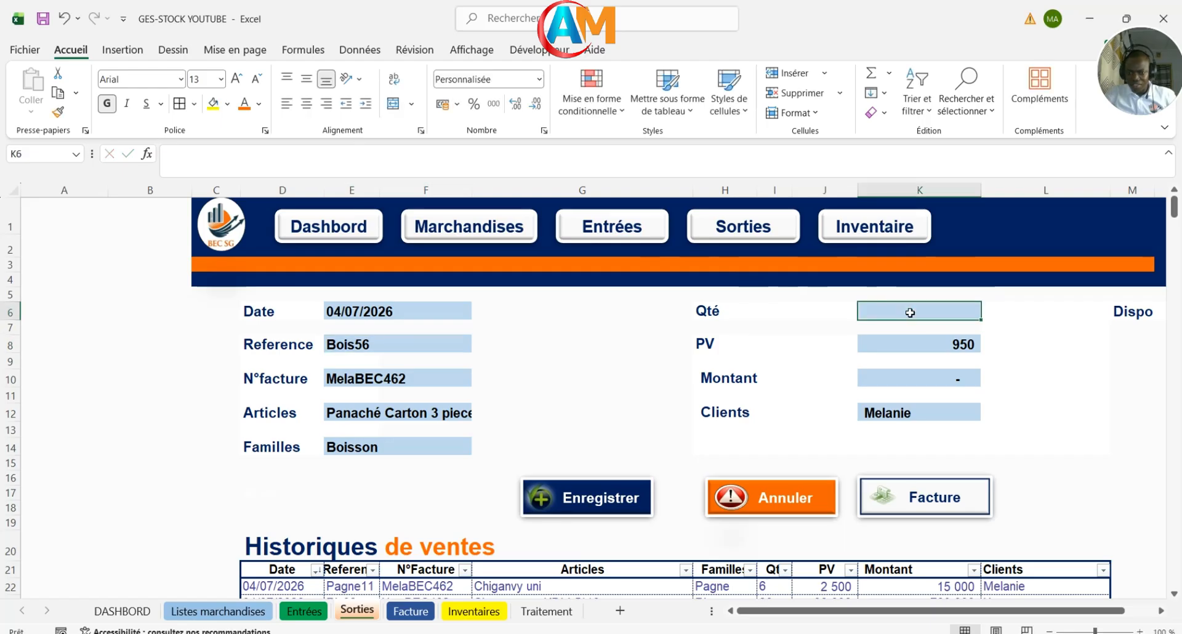
text(2)
key(Return)
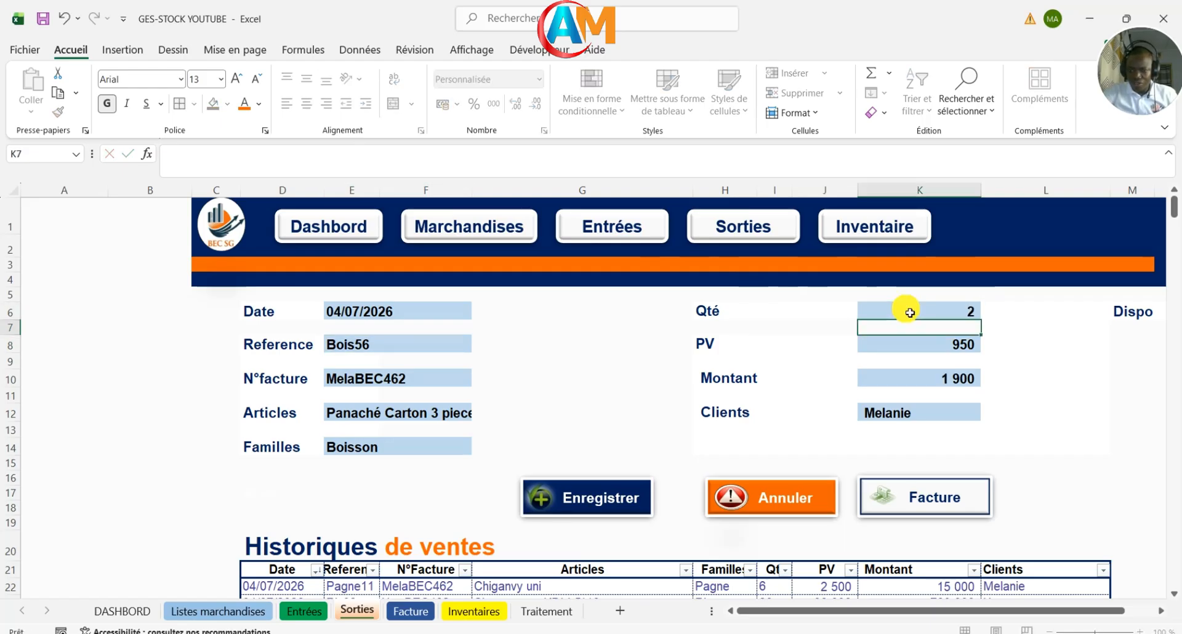
click(910, 410)
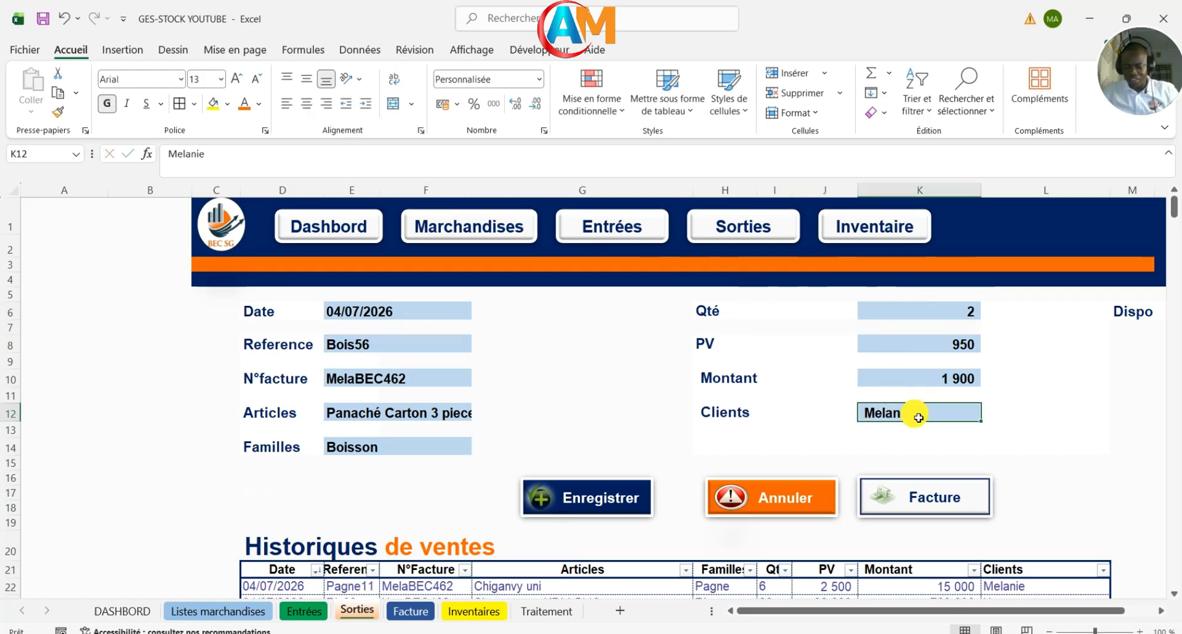
key(BackSpace)
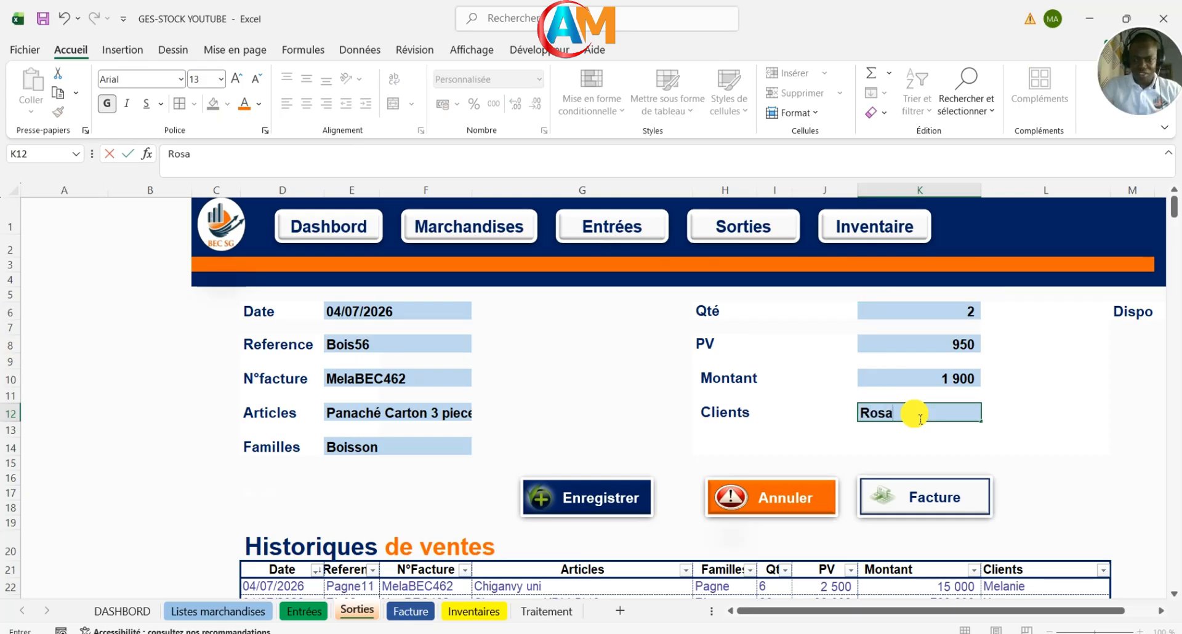
click(665, 410)
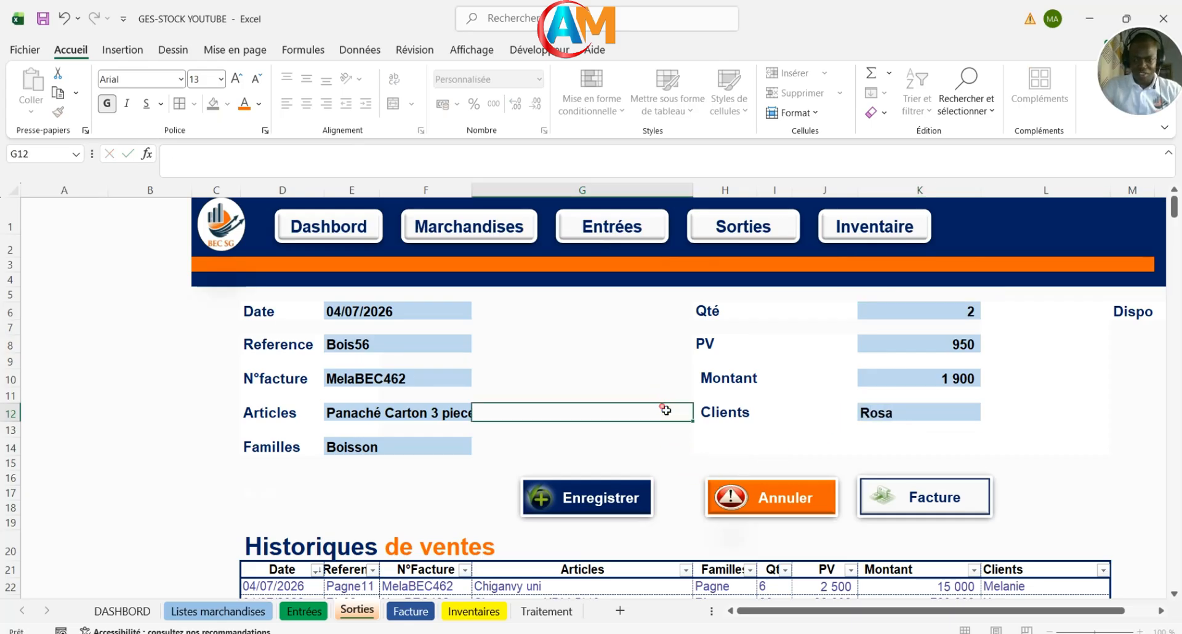
click(602, 504)
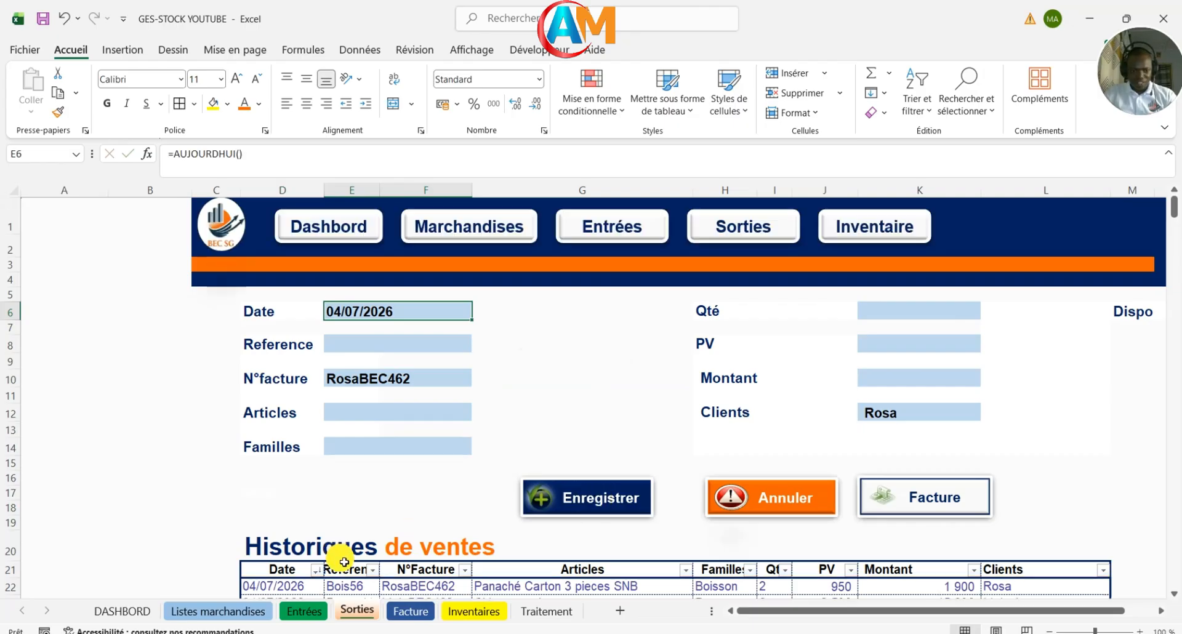
Step: Test the Facture lookups with the new sale by choosing reference Bois56 in C17
scroll(413, 545, down, 2)
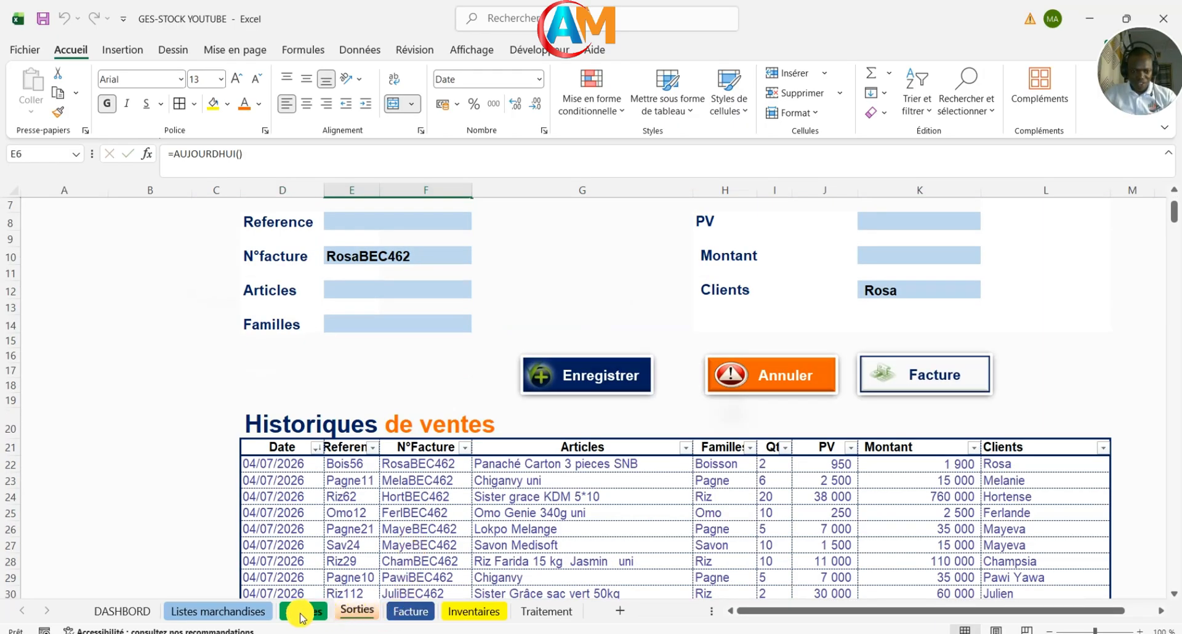
click(411, 611)
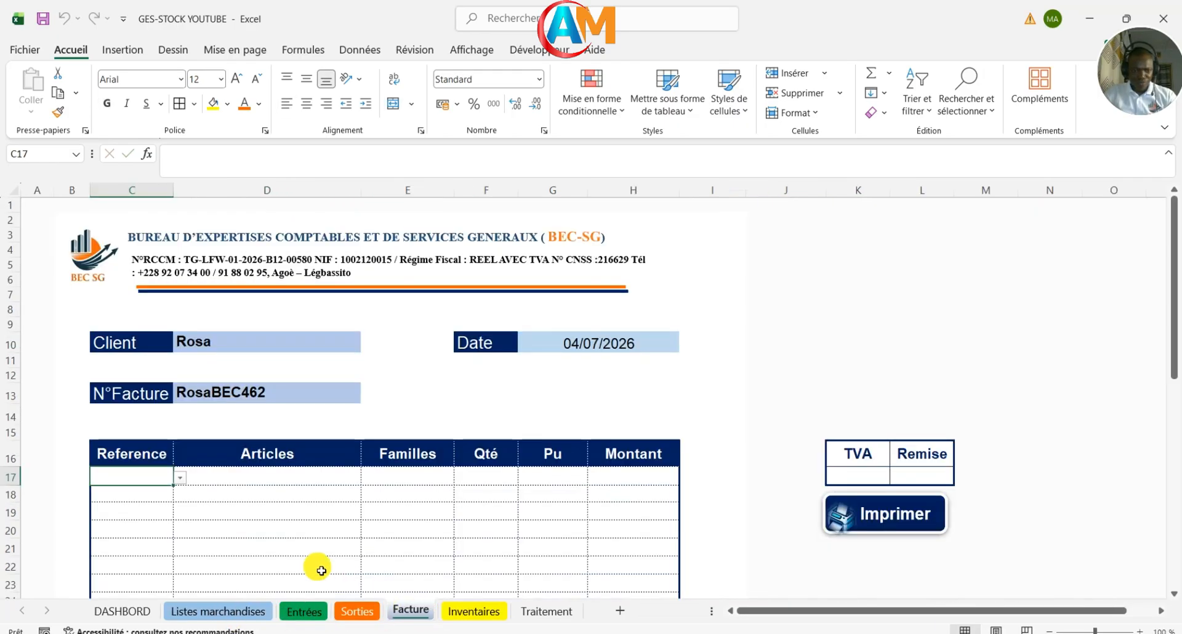
scroll(317, 567, down, 4)
click(357, 611)
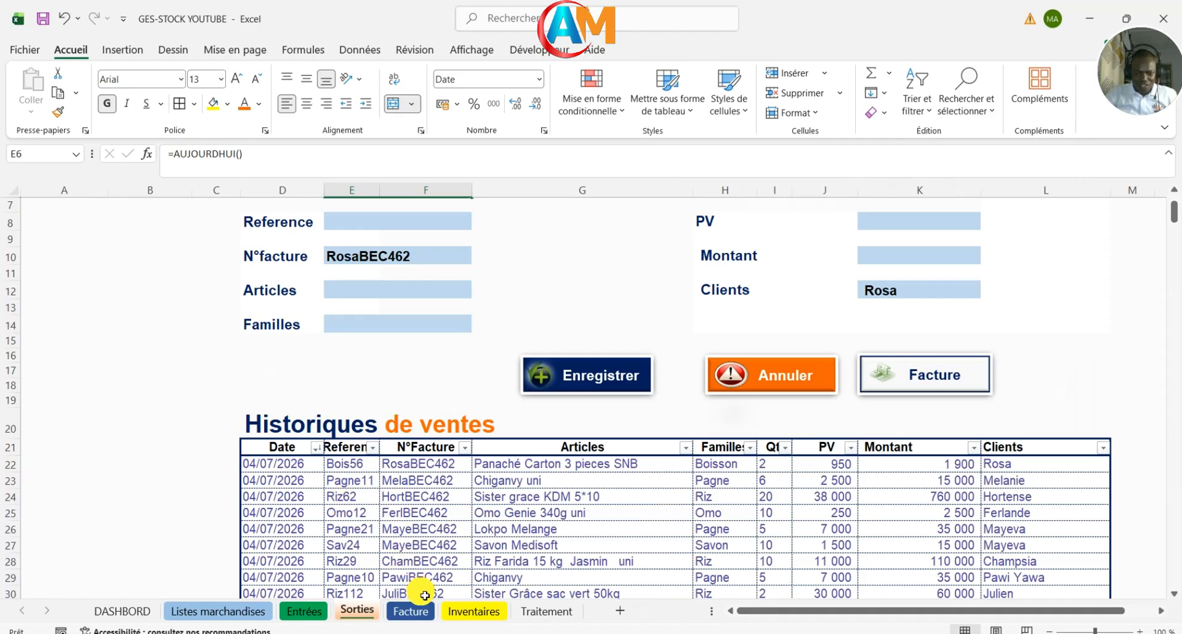
click(411, 611)
click(168, 251)
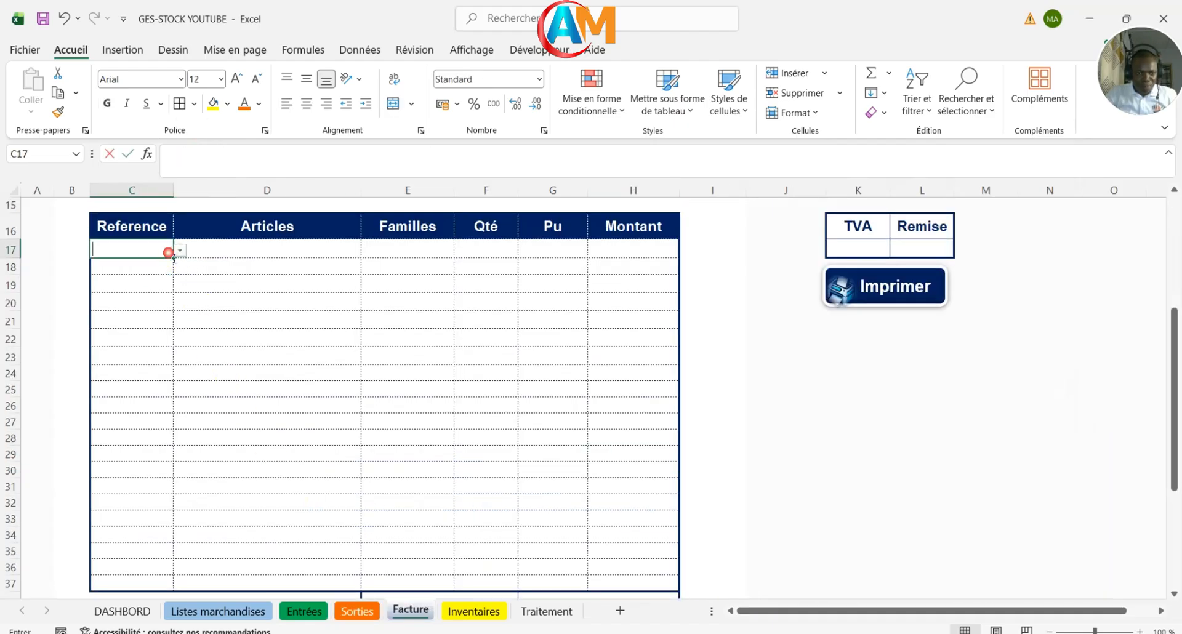
click(180, 250)
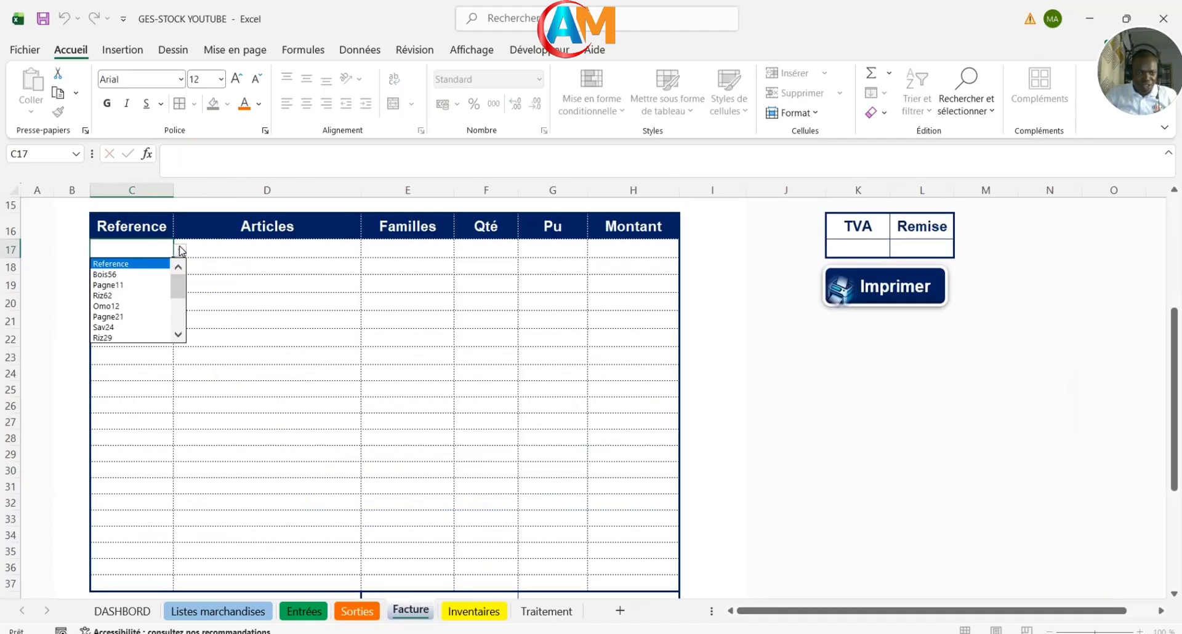
click(127, 274)
scroll(338, 406, up, 3)
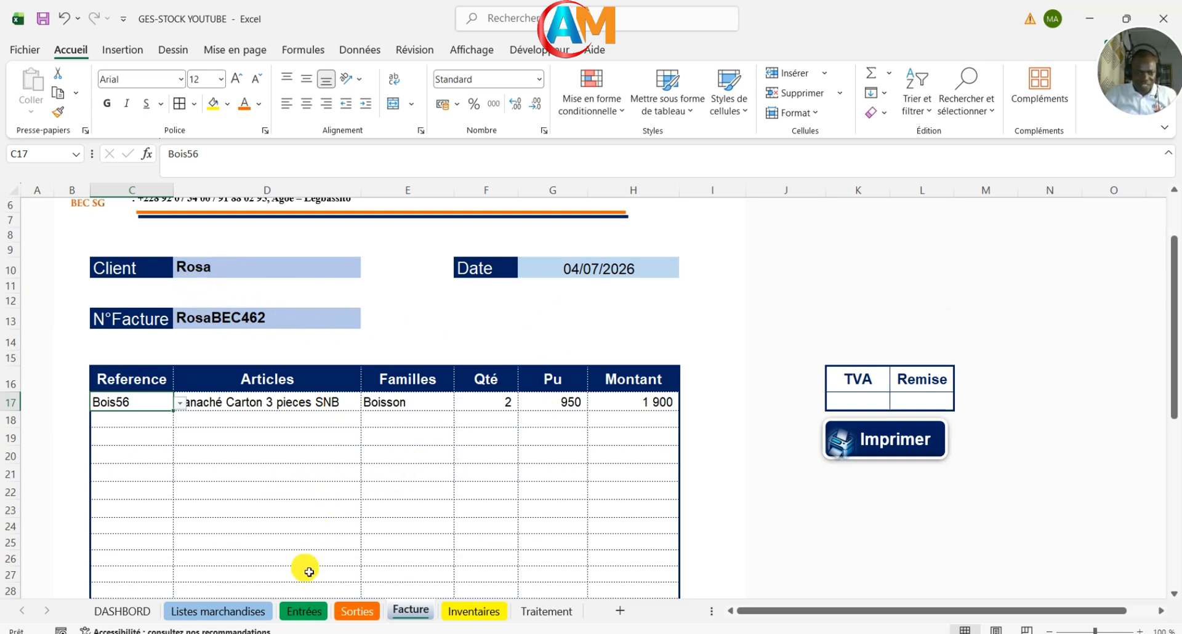
Step: Start another sale on the Sorties sheet by choosing Tom26 as the Reference
click(356, 612)
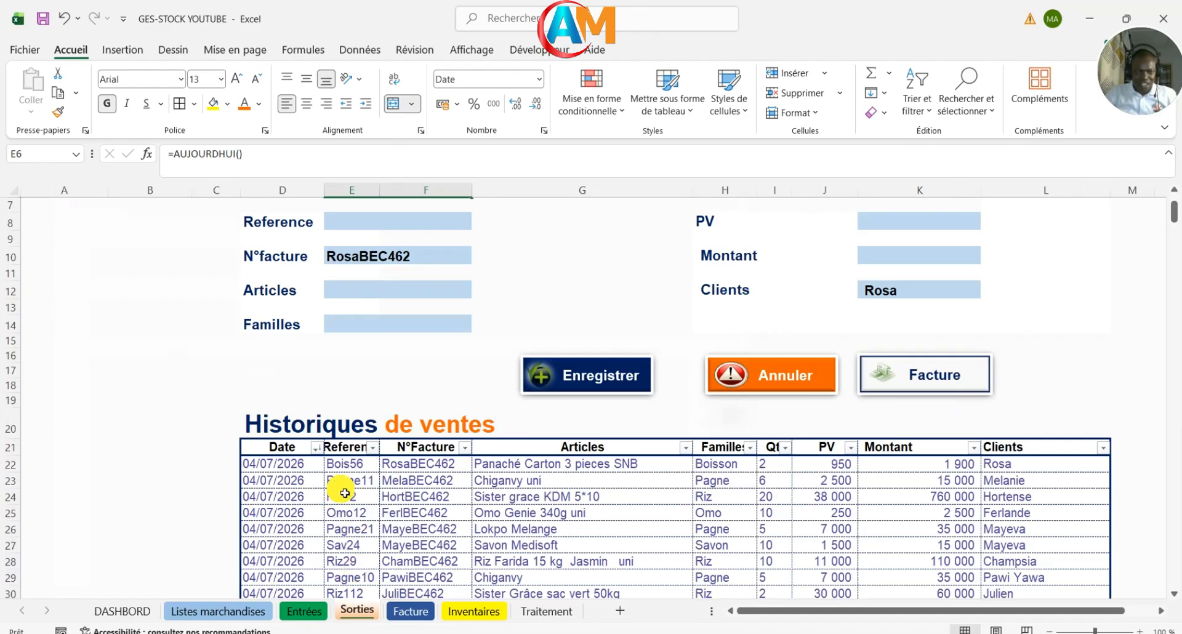
scroll(345, 493, up, 1)
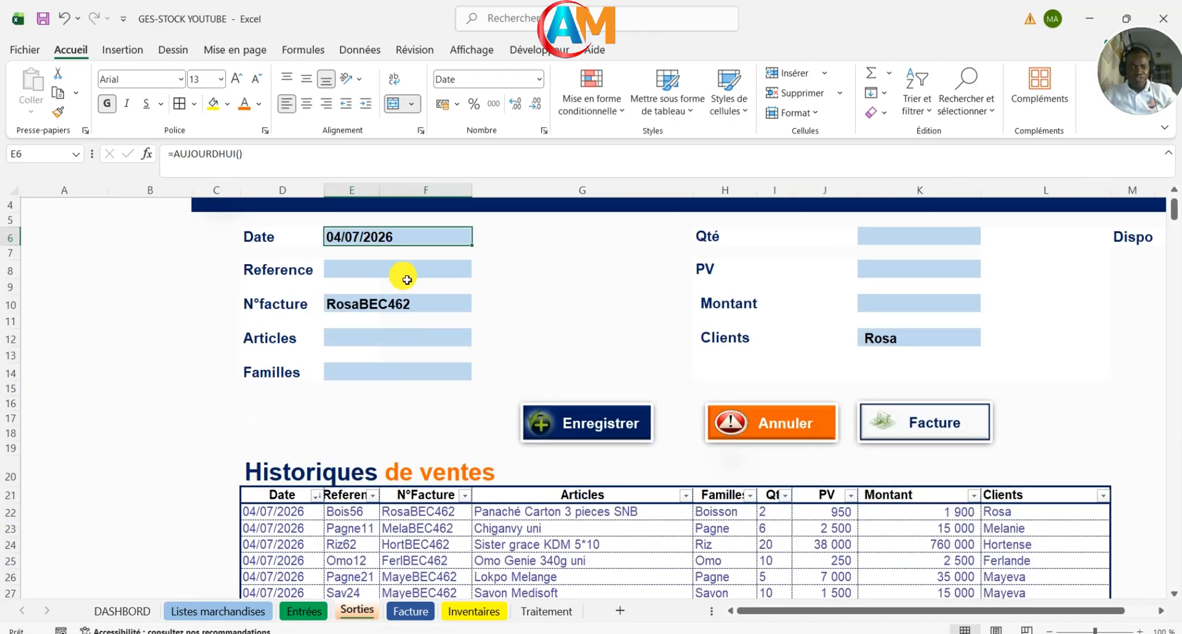
click(404, 275)
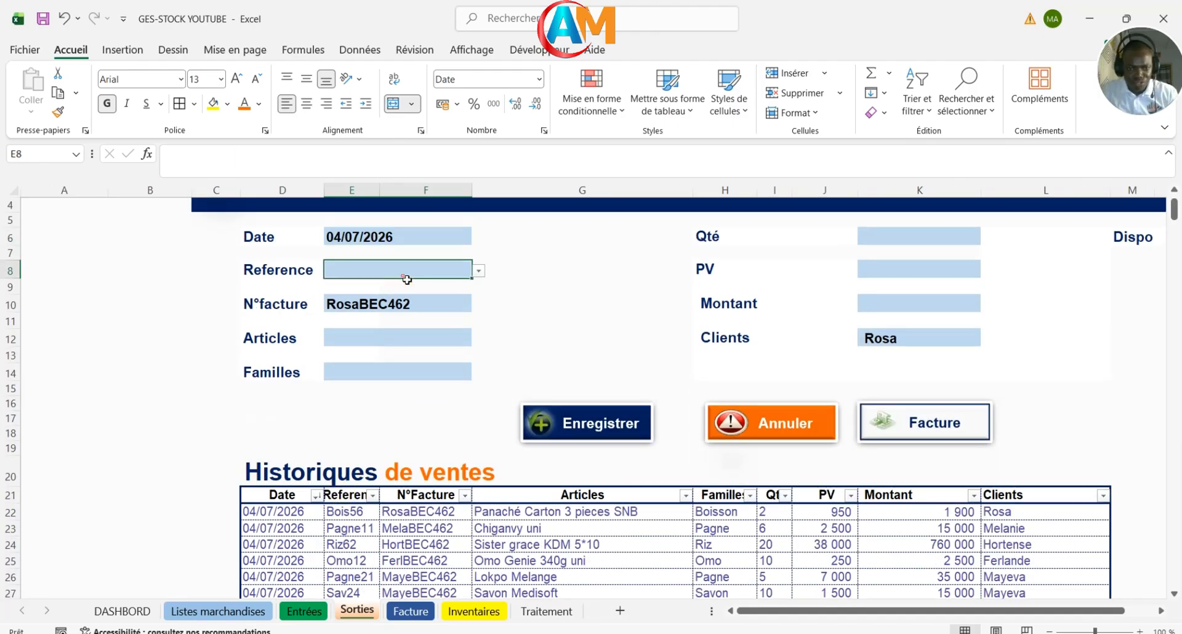
click(477, 272)
drag(478, 289, 477, 340)
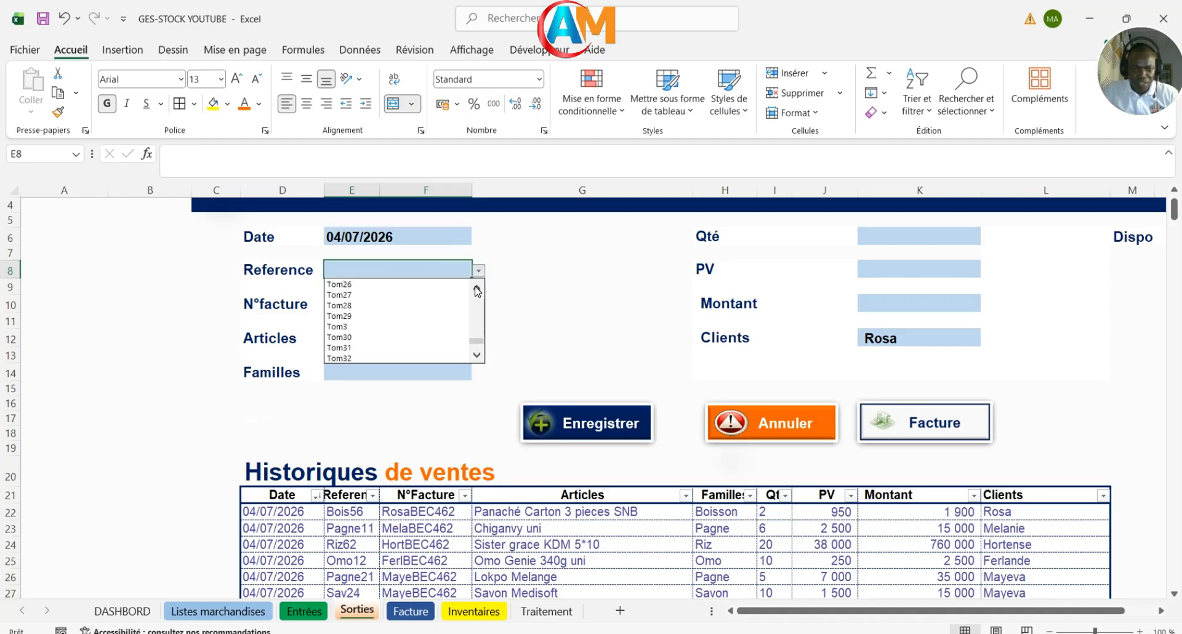
click(335, 284)
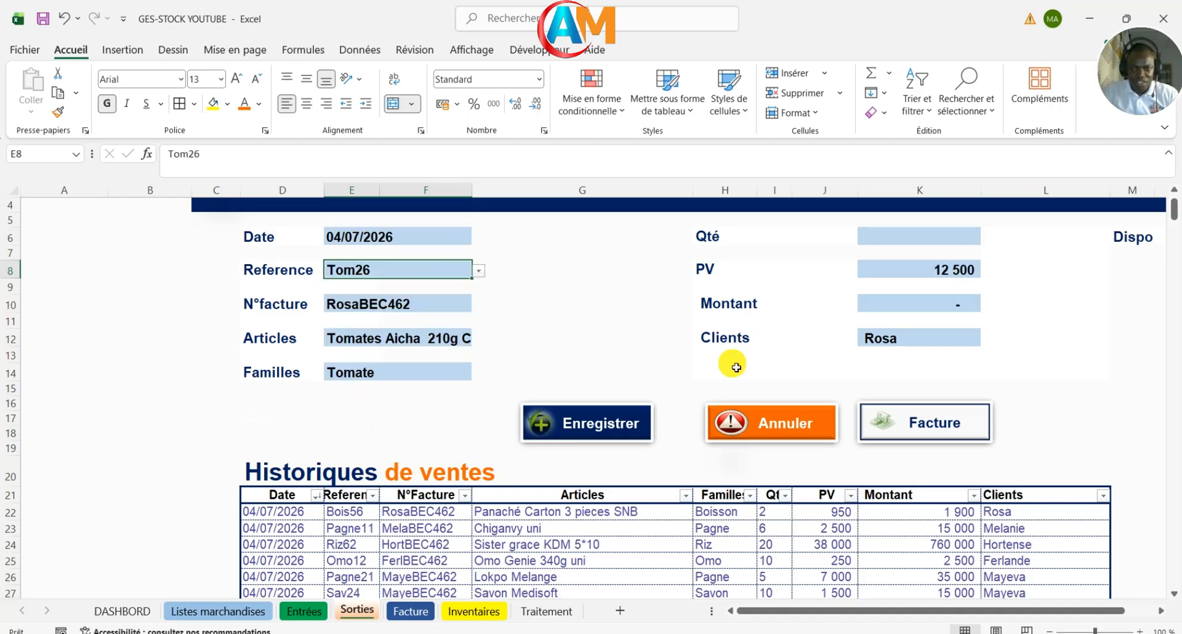
Step: Try a Qté of 10 for the Tom26 sale and check it against the available stock in Dispo
click(915, 242)
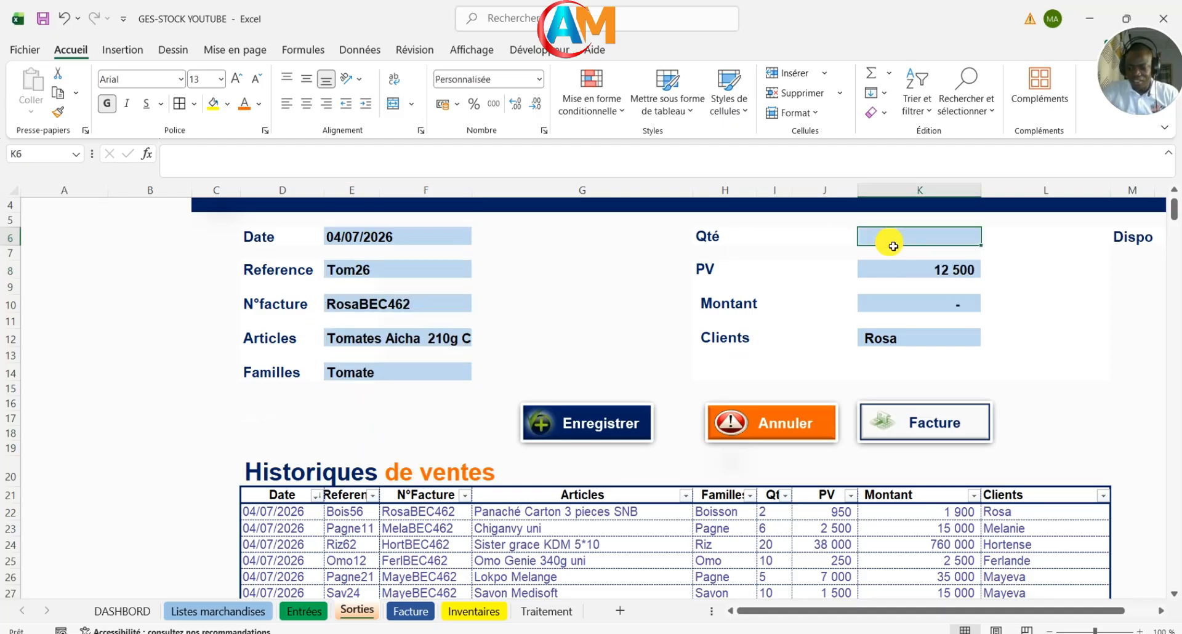
text(2)
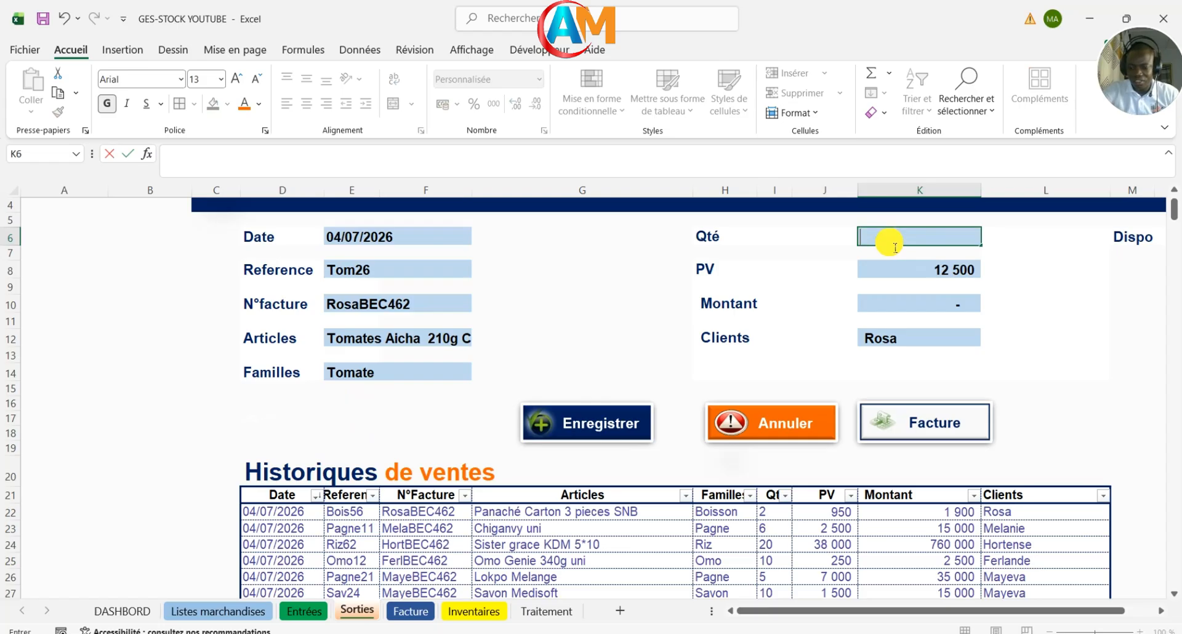
text(0)
key(Return)
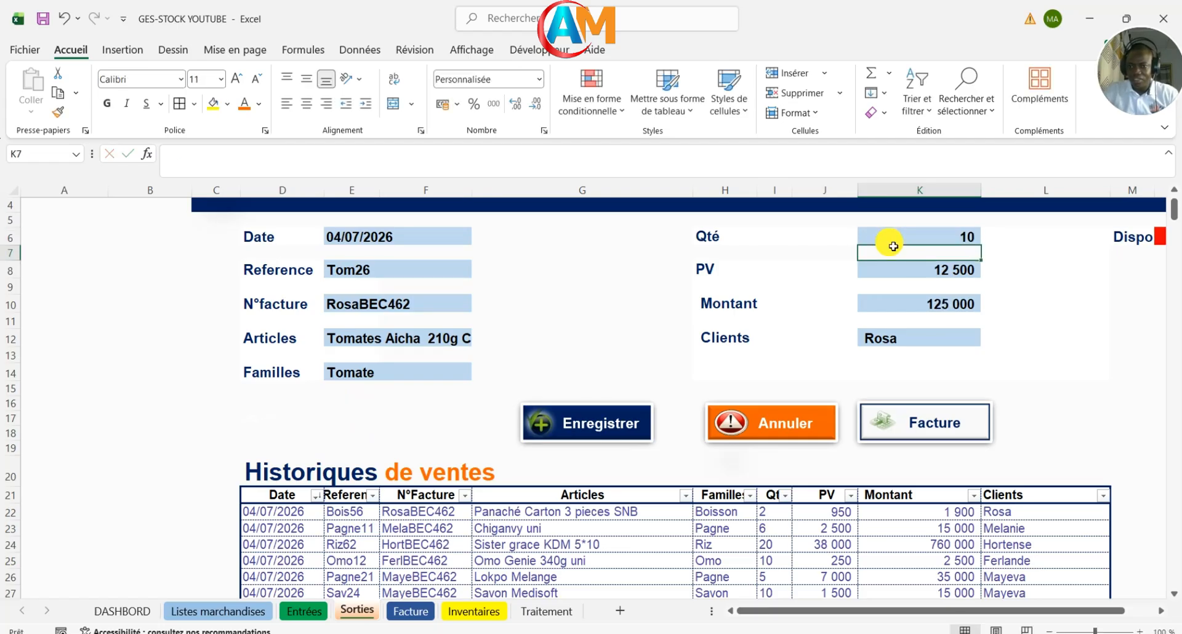
scroll(880, 612, right, 2)
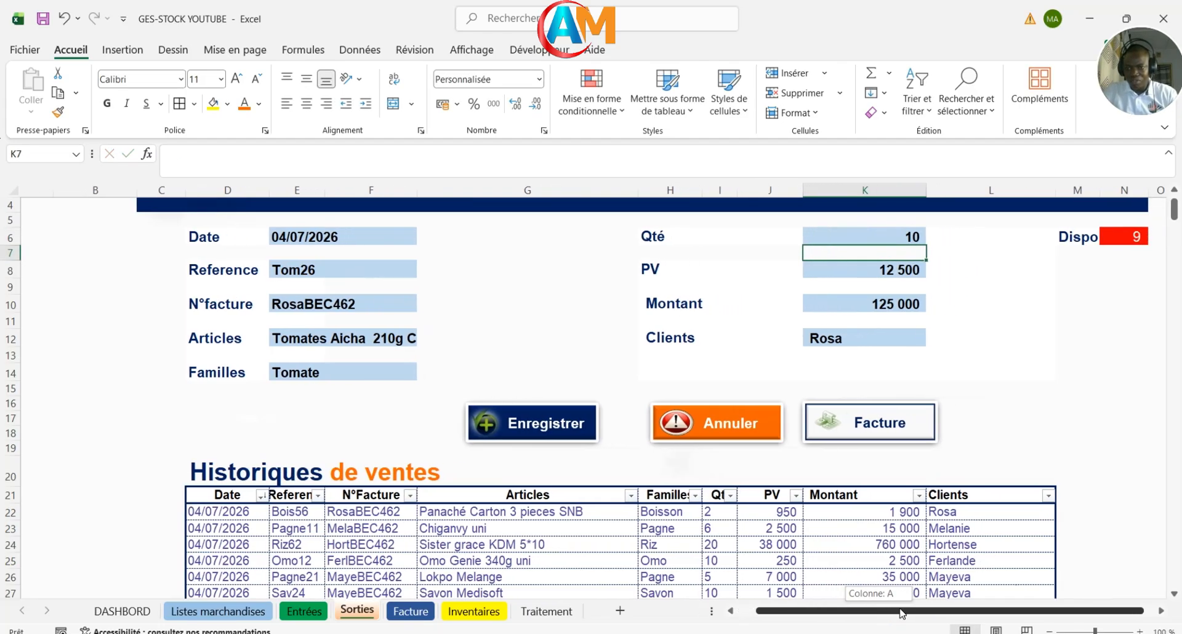
Step: Set the Tom26 sale's Qté to 9 and save the sale to the sales history
click(870, 238)
text(9)
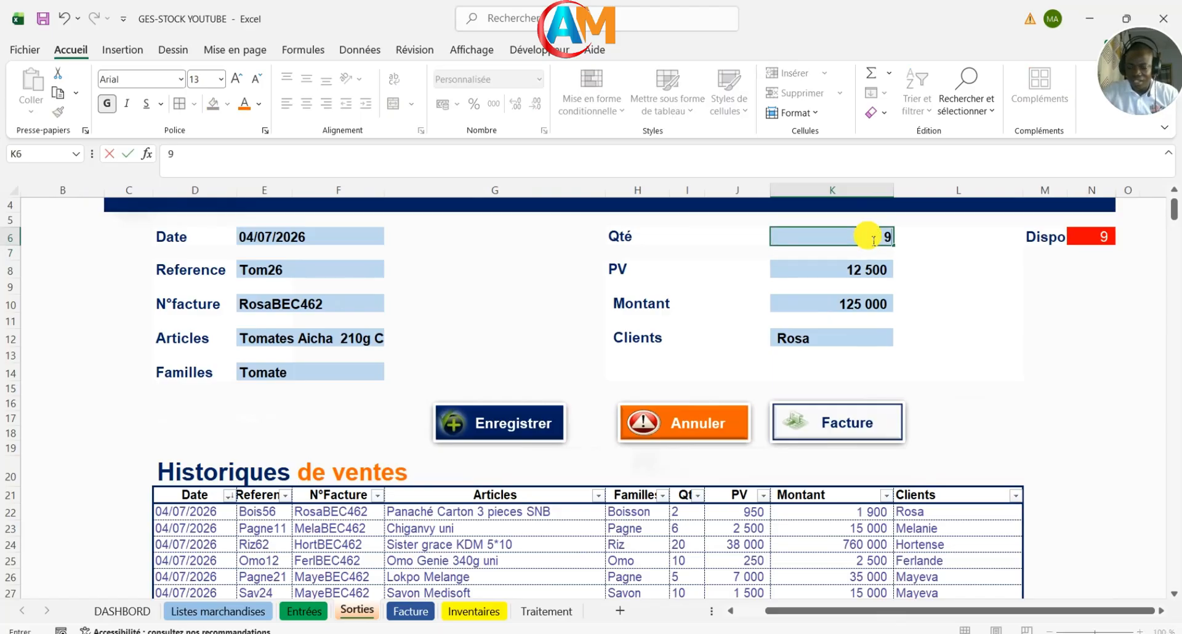
key(Return)
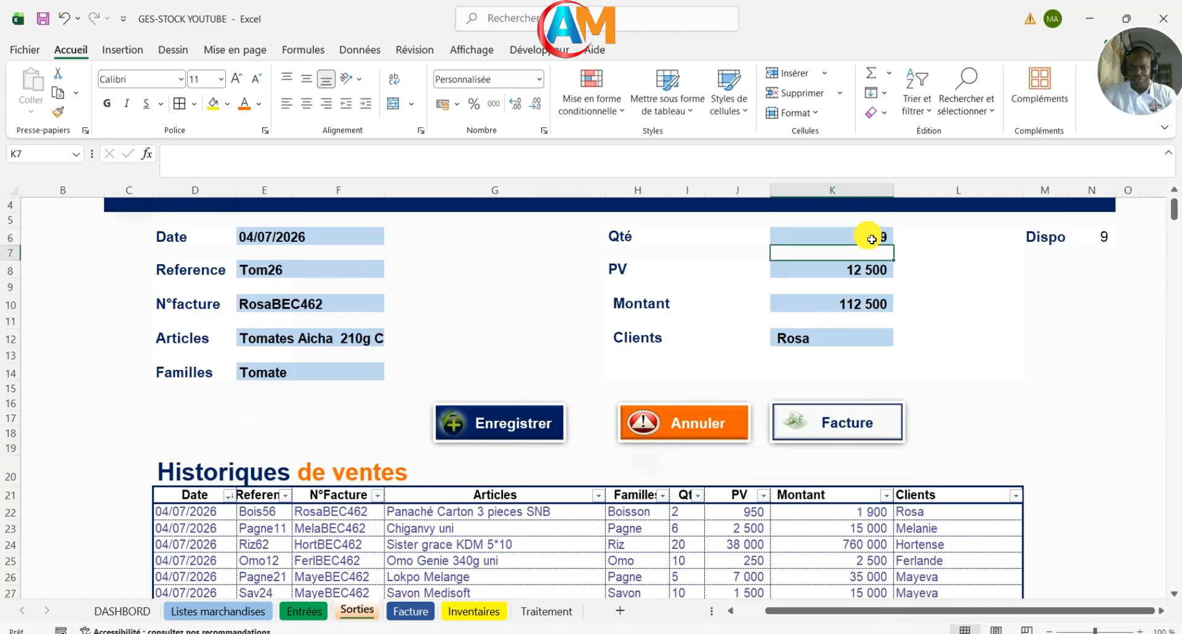
click(541, 419)
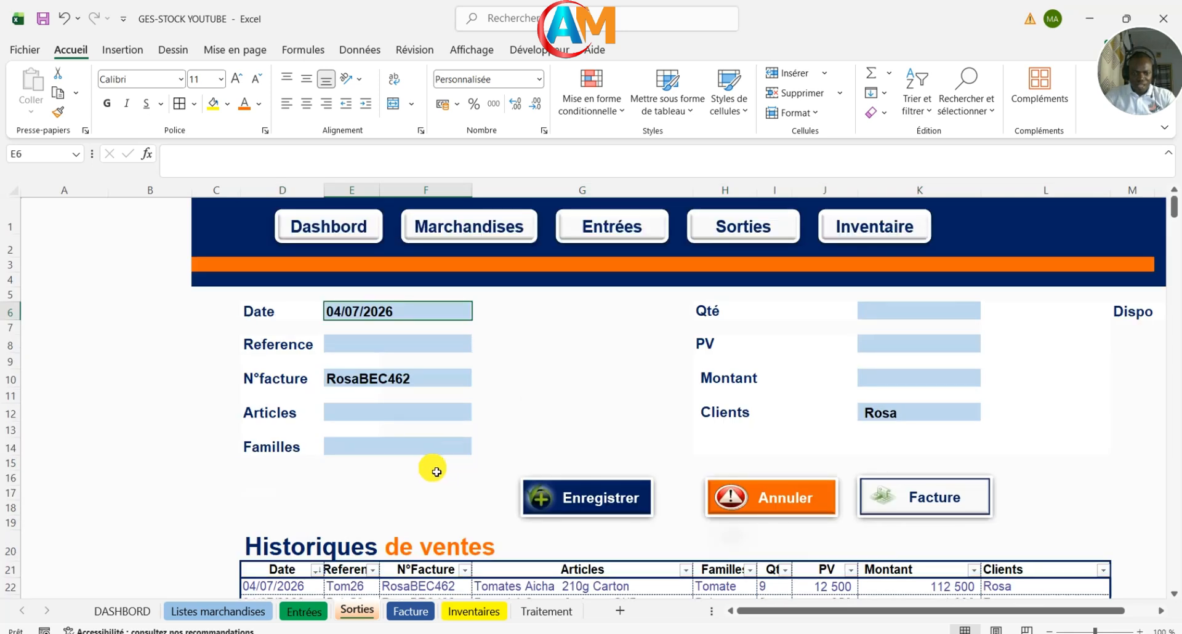
Step: Fill the first two invoice lines on the Facture sheet with references Tom26 in C17 and Bois56 in C18
click(424, 613)
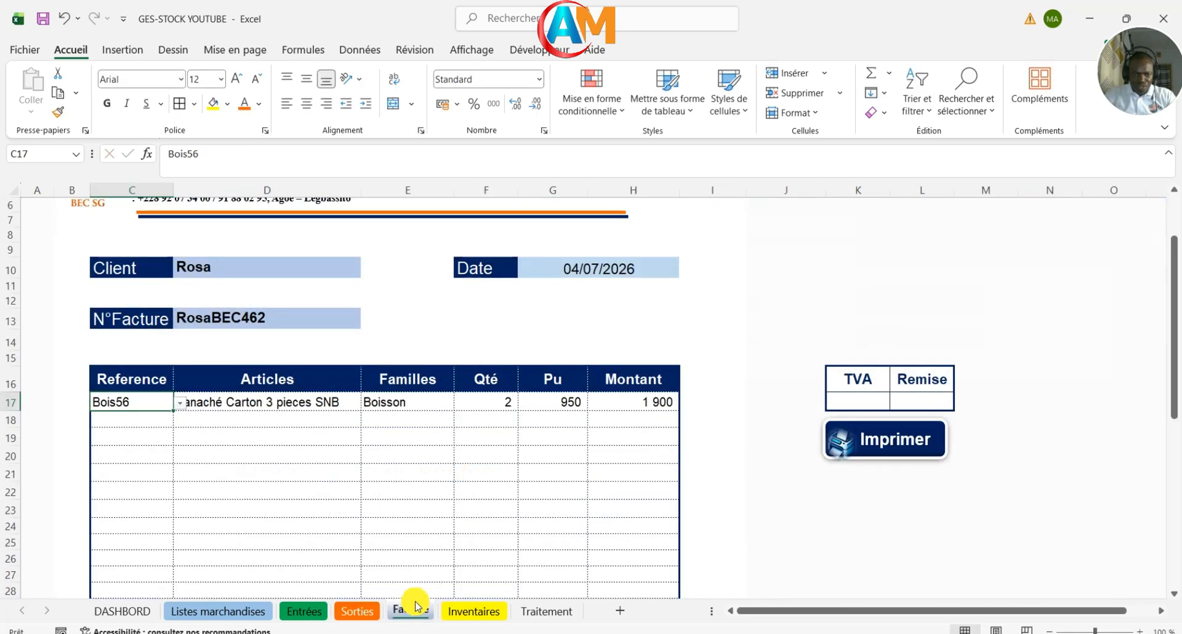
click(180, 403)
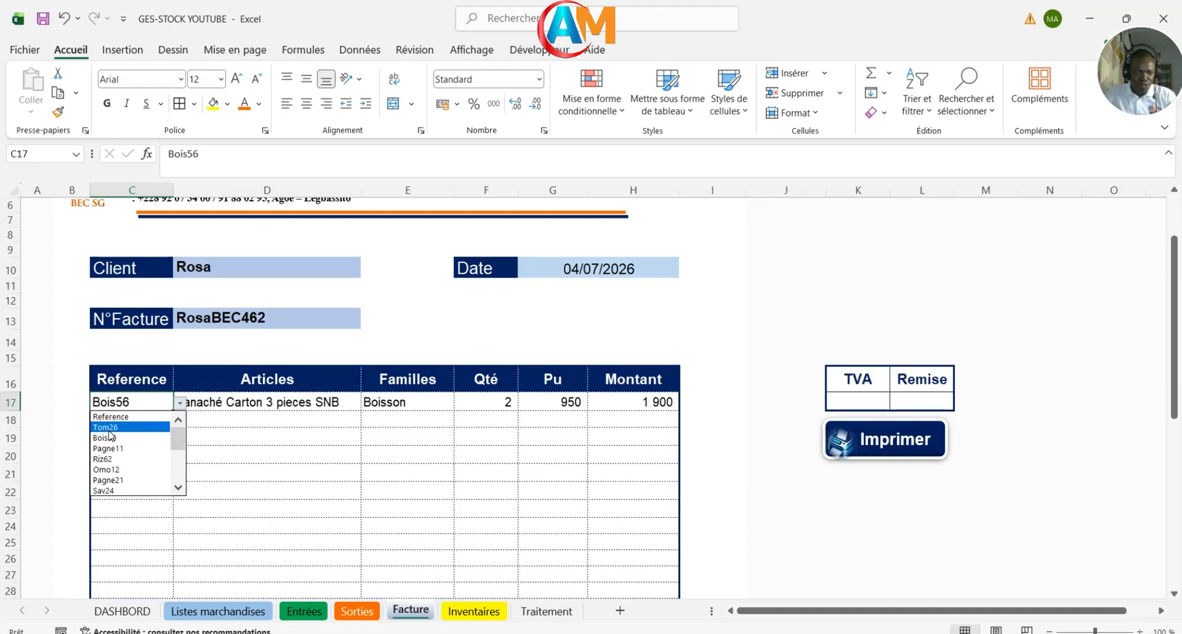
click(110, 427)
click(167, 422)
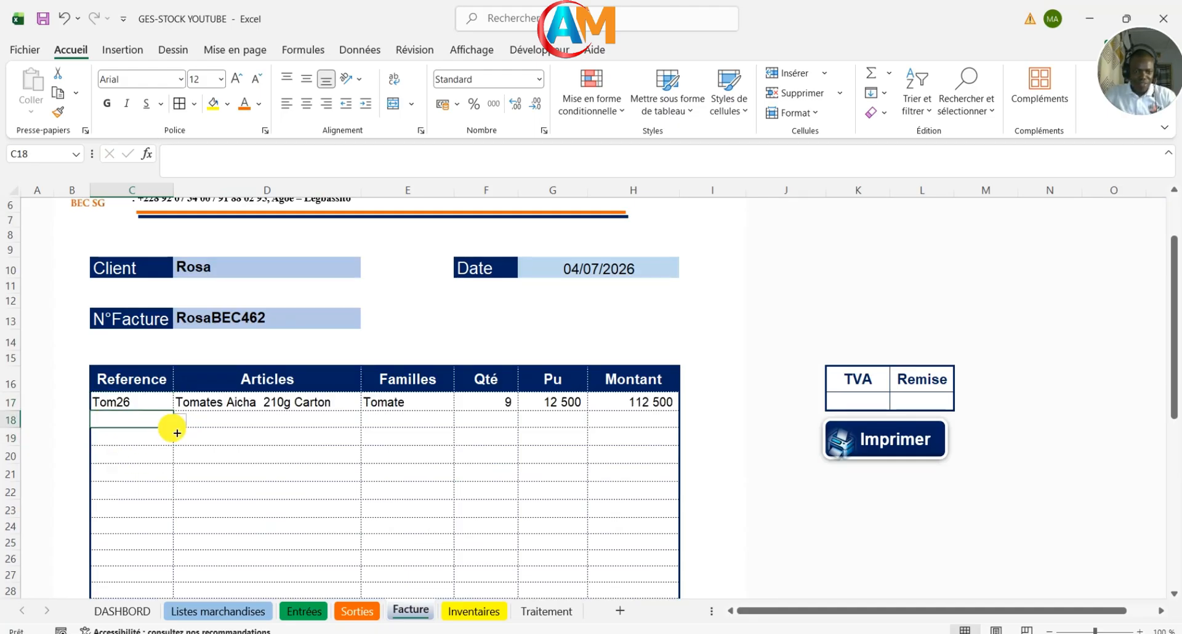
click(179, 421)
click(180, 450)
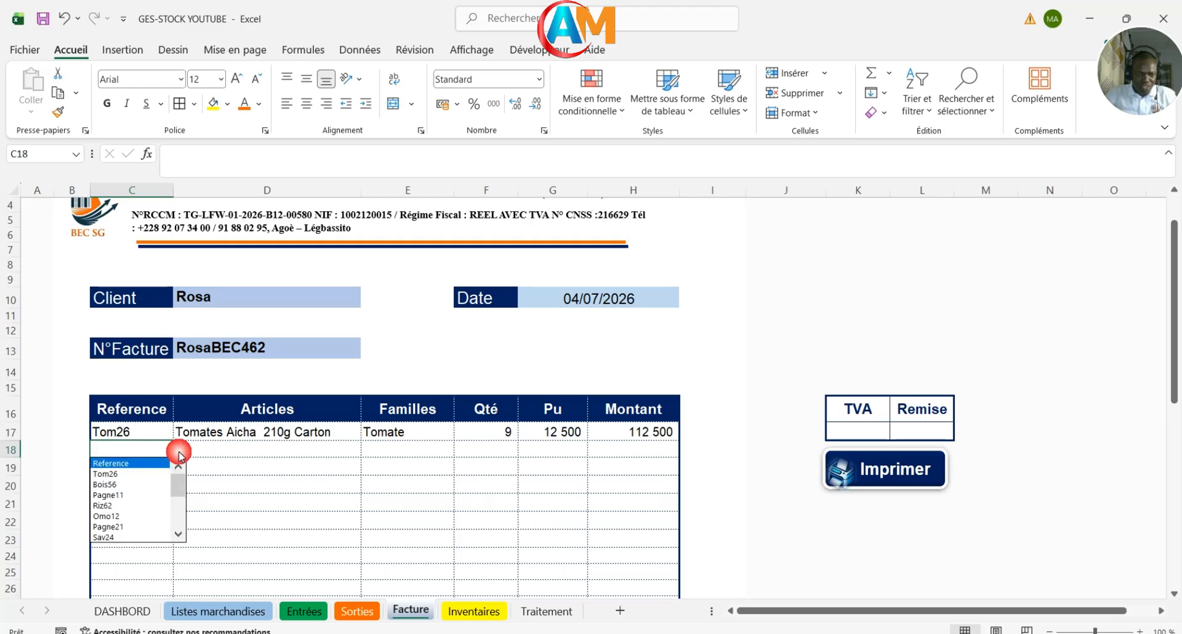
click(136, 487)
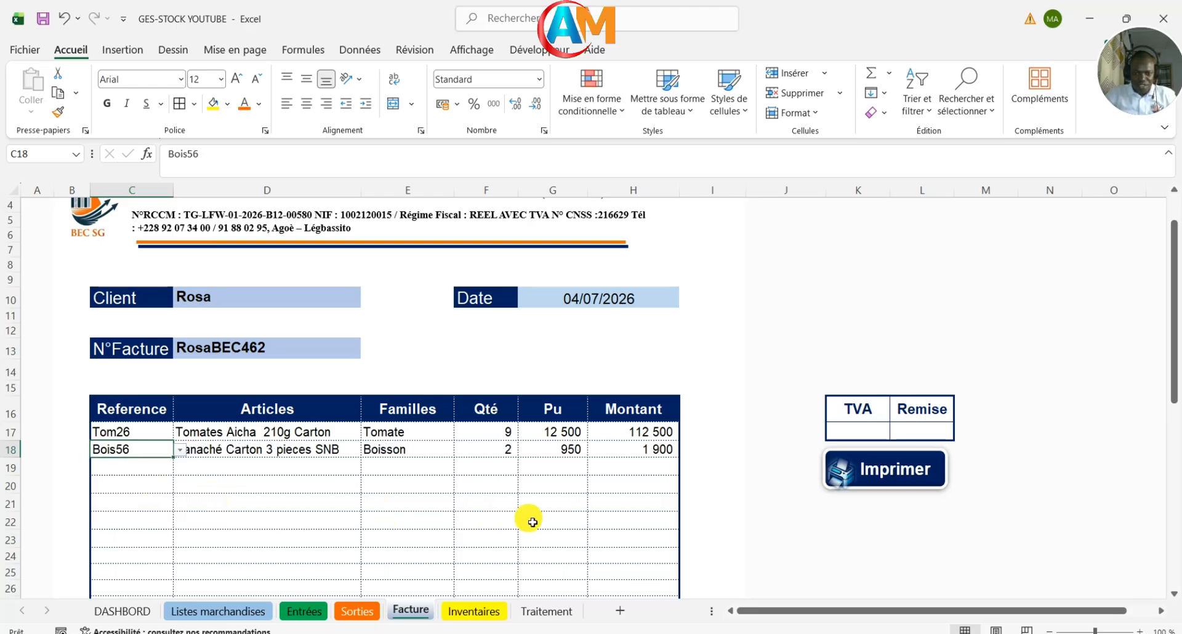
Step: Calculate Montant total HT in G38 by summing the Montant column H17:H37 with the SOMME function
scroll(536, 506, down, 3)
scroll(535, 505, down, 3)
click(586, 557)
scroll(609, 533, up, 3)
scroll(614, 539, down, 2)
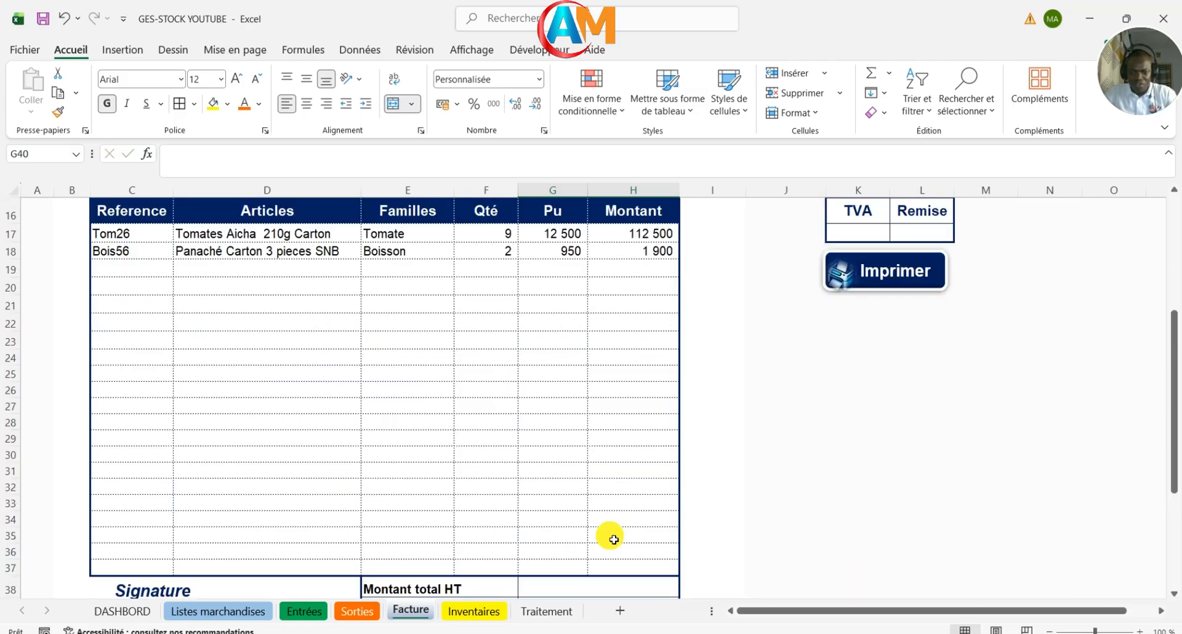
scroll(617, 550, down, 3)
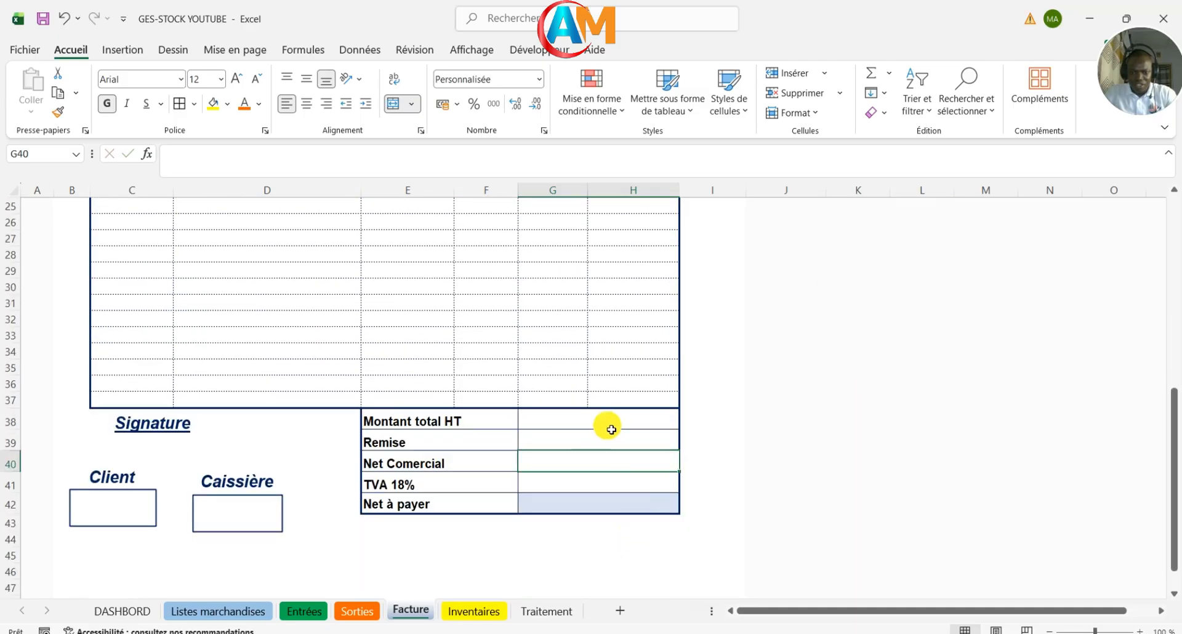
double_click(611, 427)
text(=som)
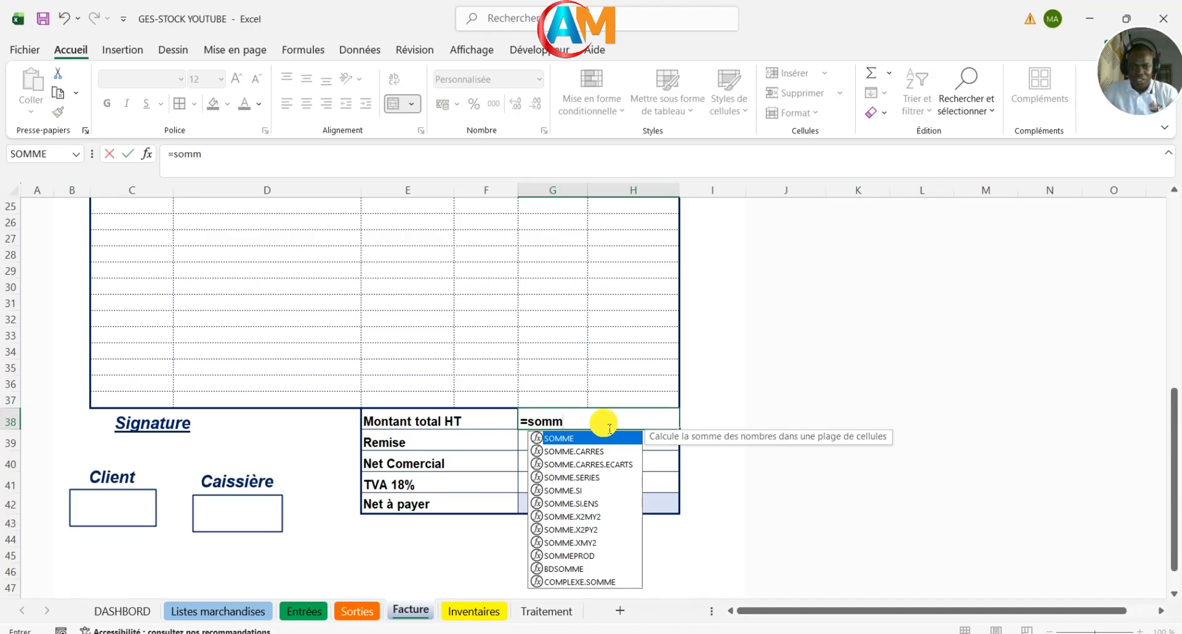
text(m)
double_click(594, 439)
scroll(607, 435, up, 6)
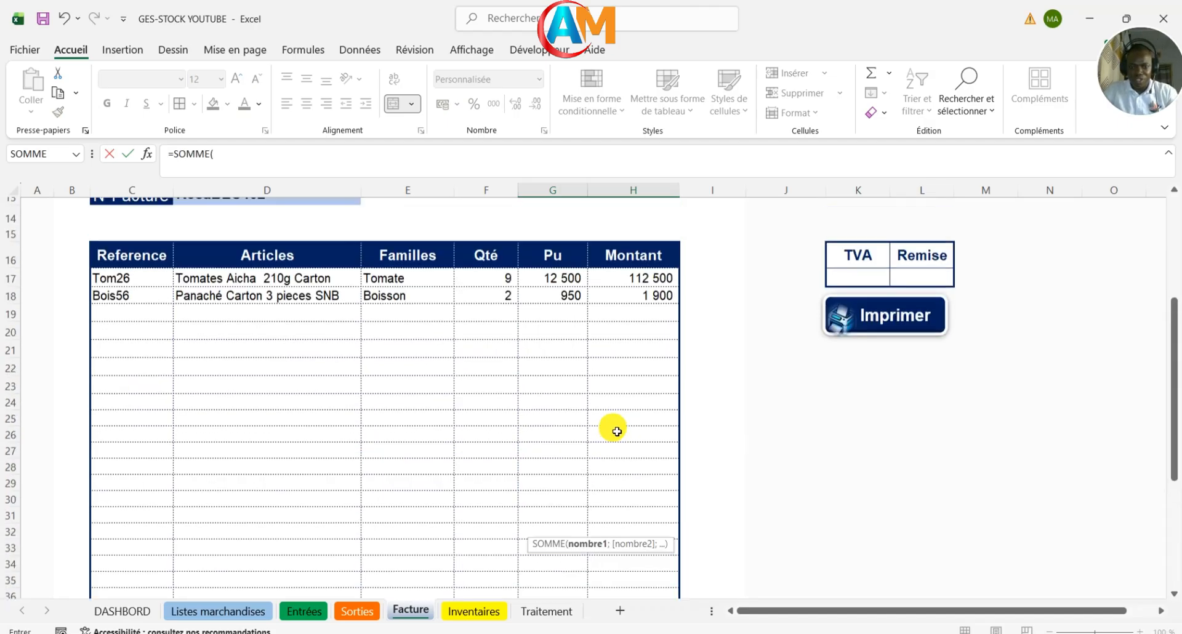
click(616, 386)
drag(629, 404, 639, 546)
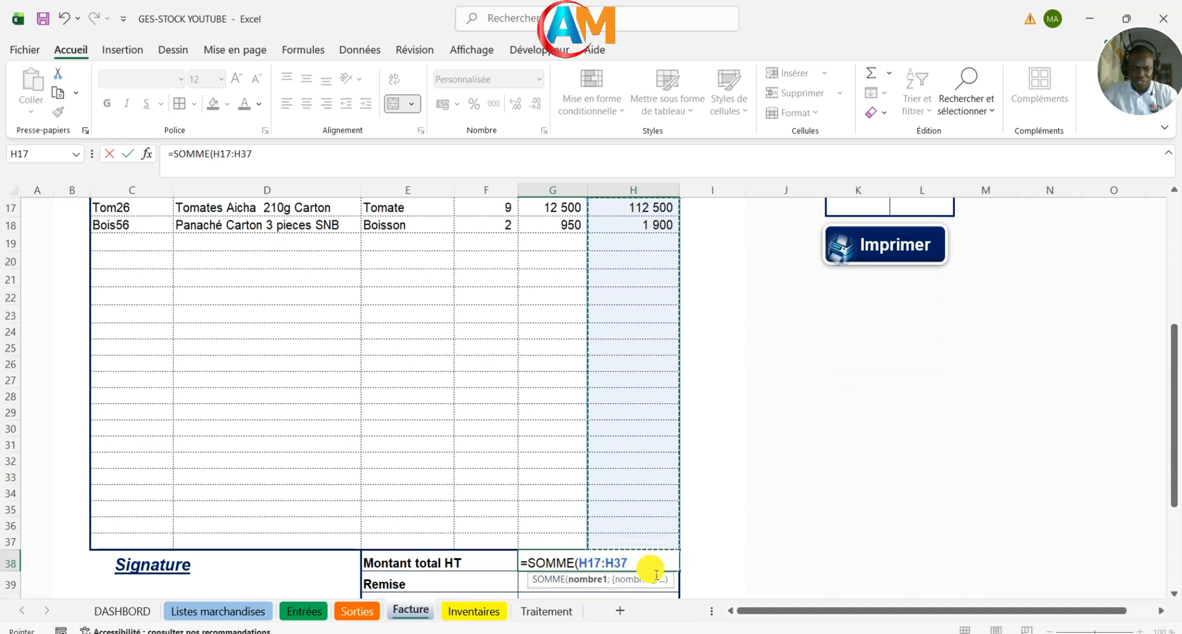
key(Return)
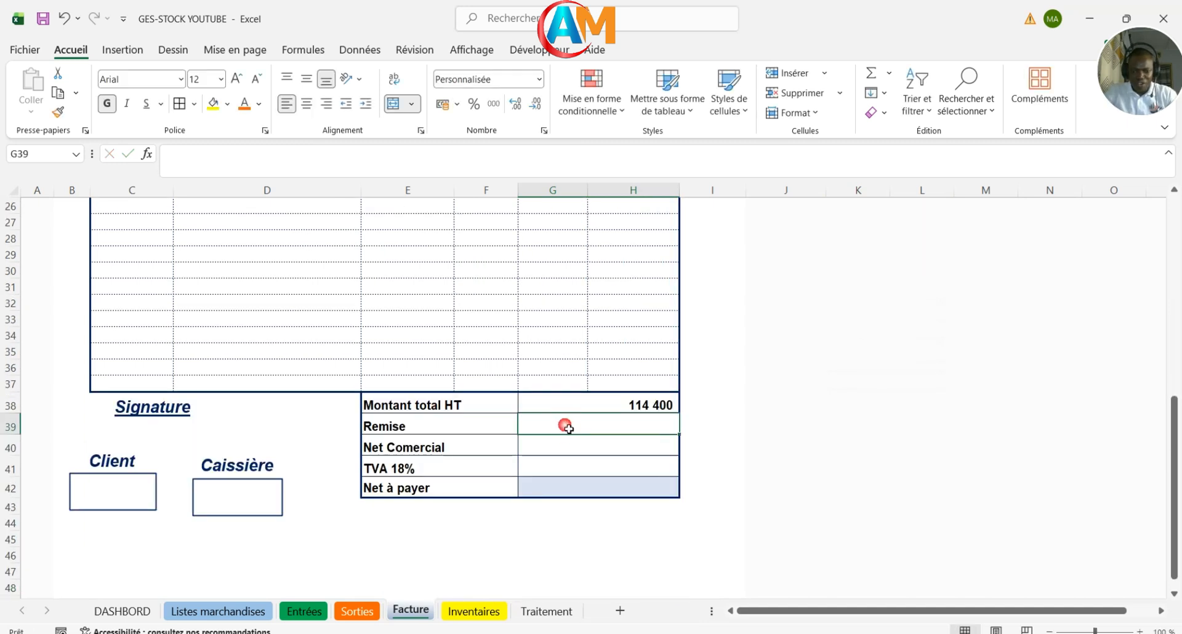
Step: Calculate the Remise in G39 with the formula =G38*L17, using the total and the Remise rate cell
text(=)
key(Up)
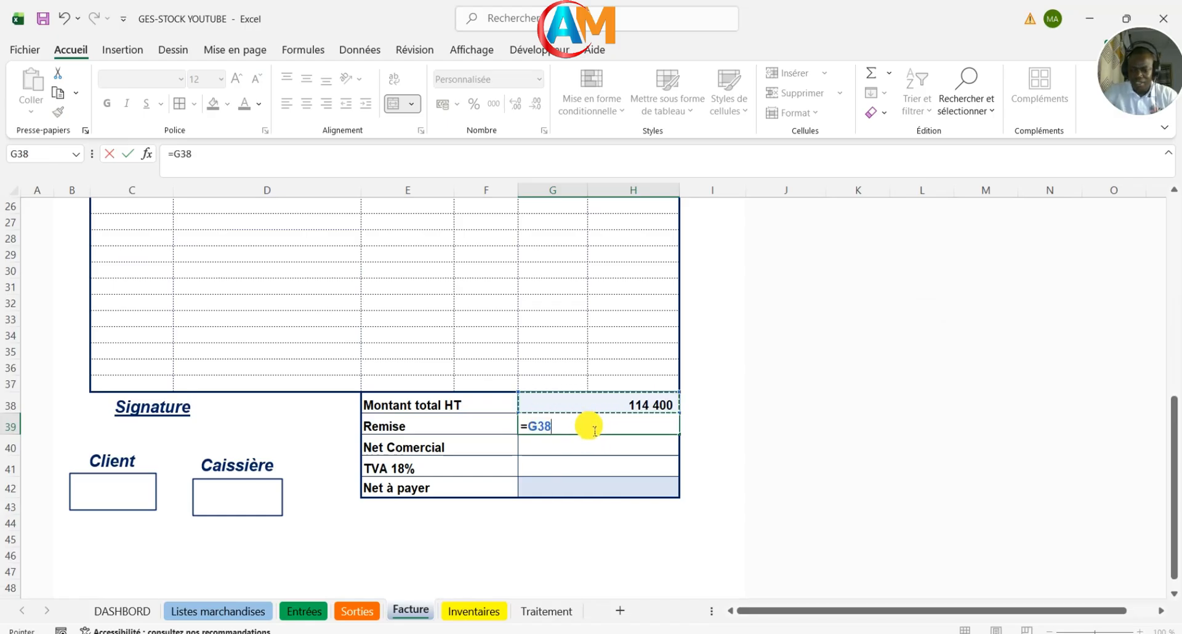
text(*)
scroll(607, 431, up, 6)
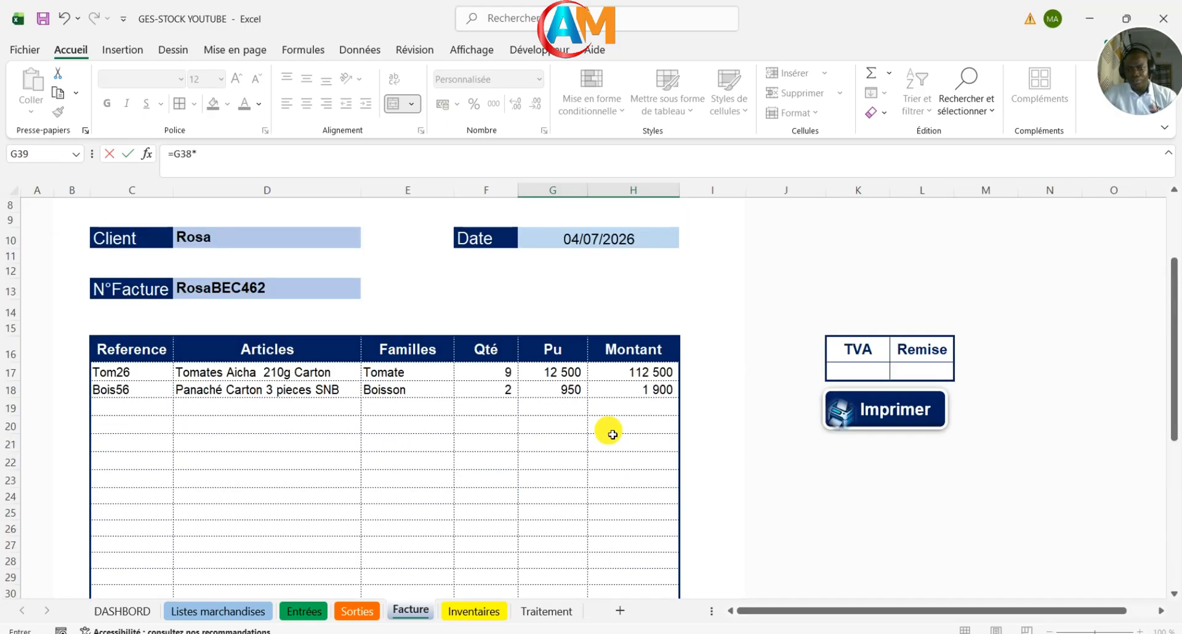
click(938, 373)
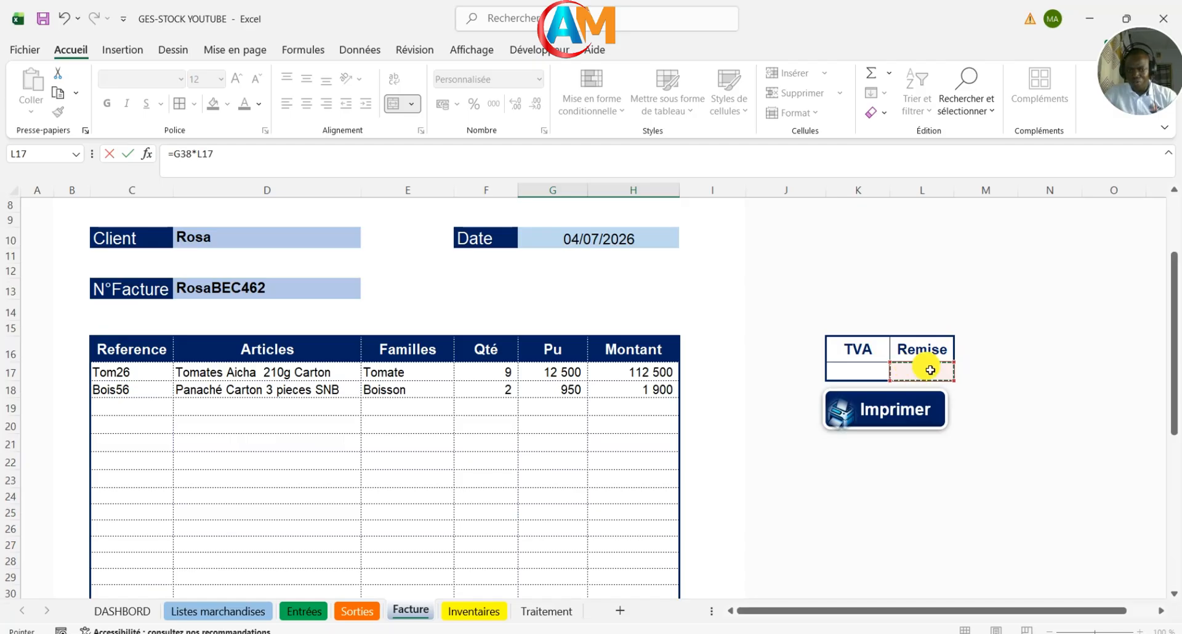
click(209, 157)
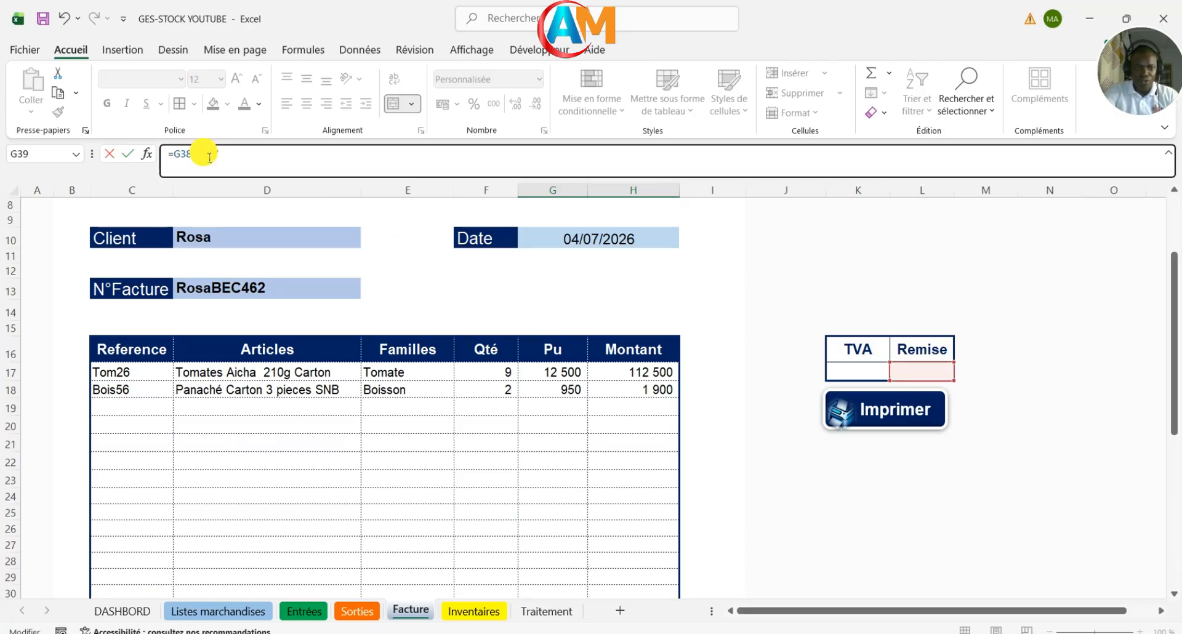
key(Return)
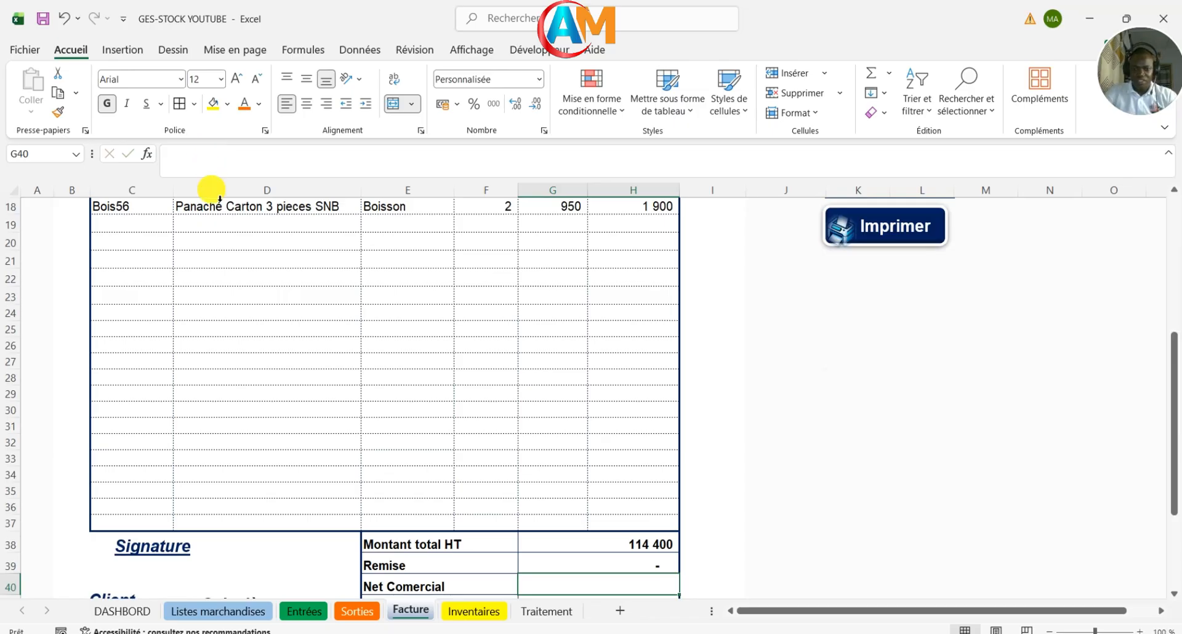
Step: Begin a formula for Net Comercial in G40
scroll(536, 431, down, 1)
scroll(537, 434, down, 2)
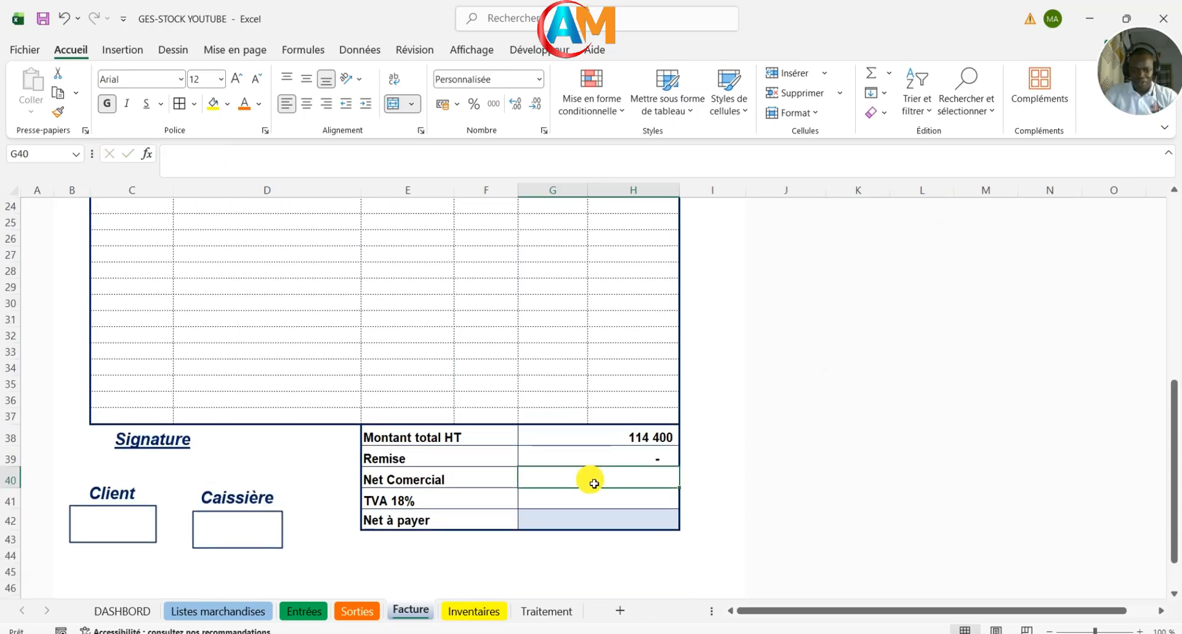
text(=)
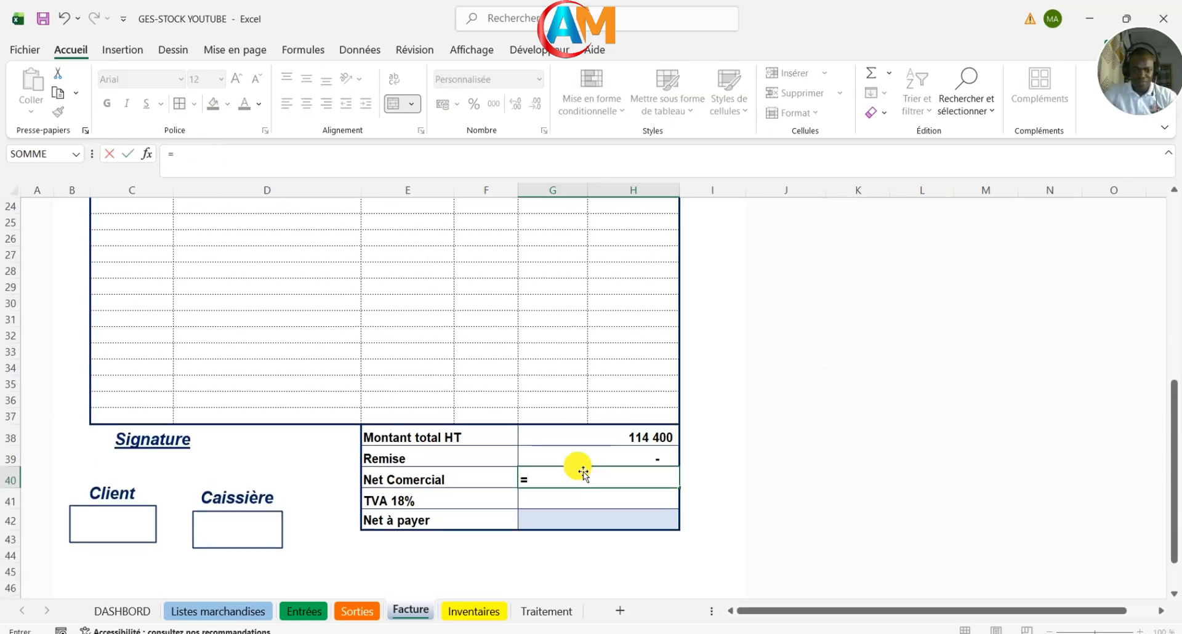
Step: Calculate Net Comercial in G40 by subtracting the Remise in G39 from the Montant total HT in G38
click(592, 437)
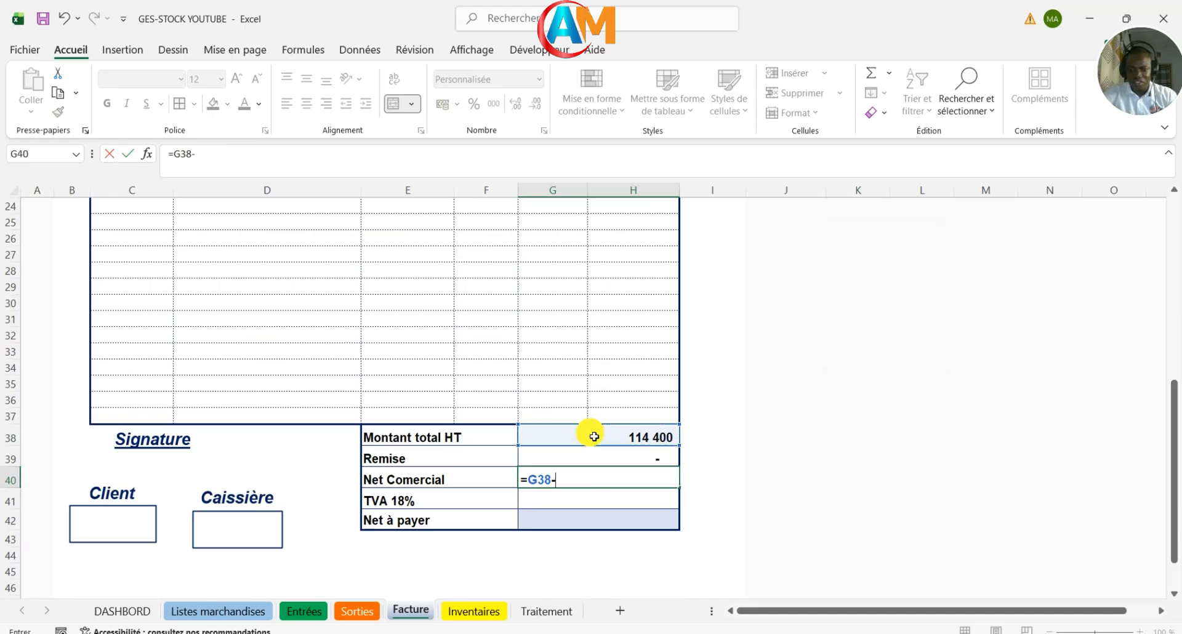
click(571, 461)
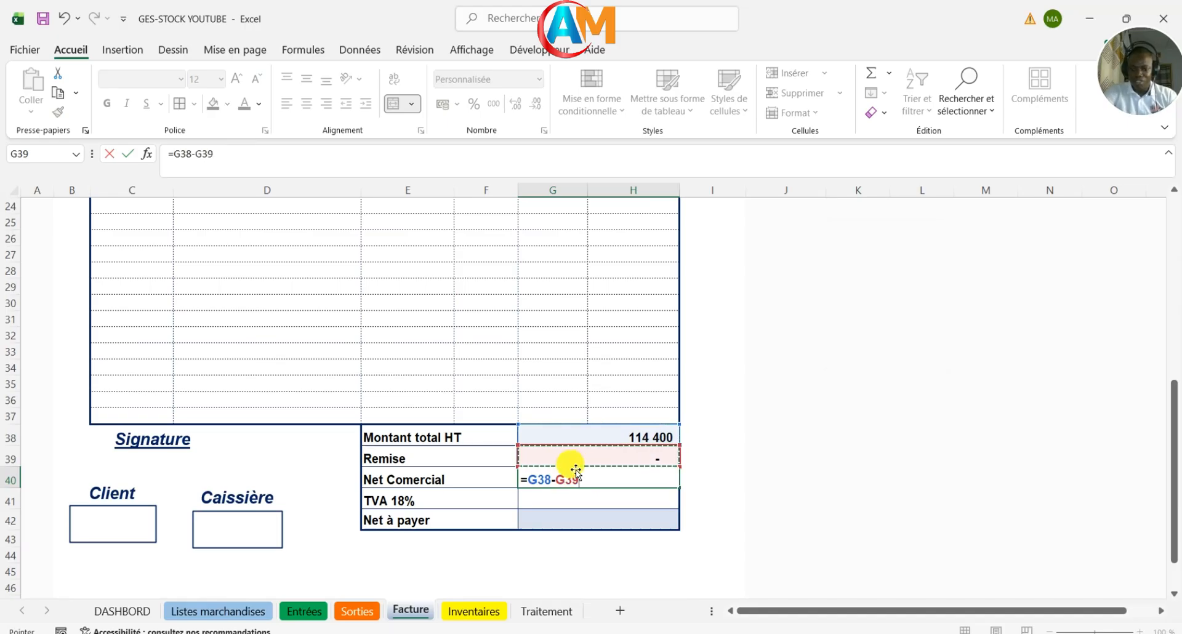
key(Return)
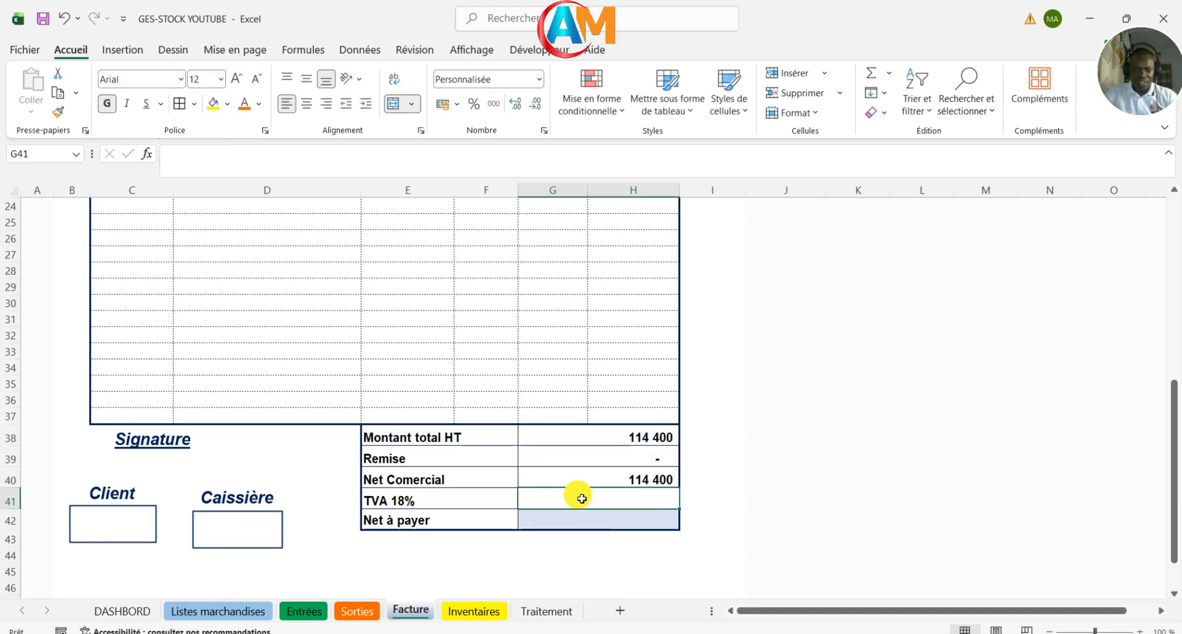
Step: Calculate the TVA 18% amount in G41 by multiplying Net Comercial (G40) by the TVA rate cell K17
text(=)
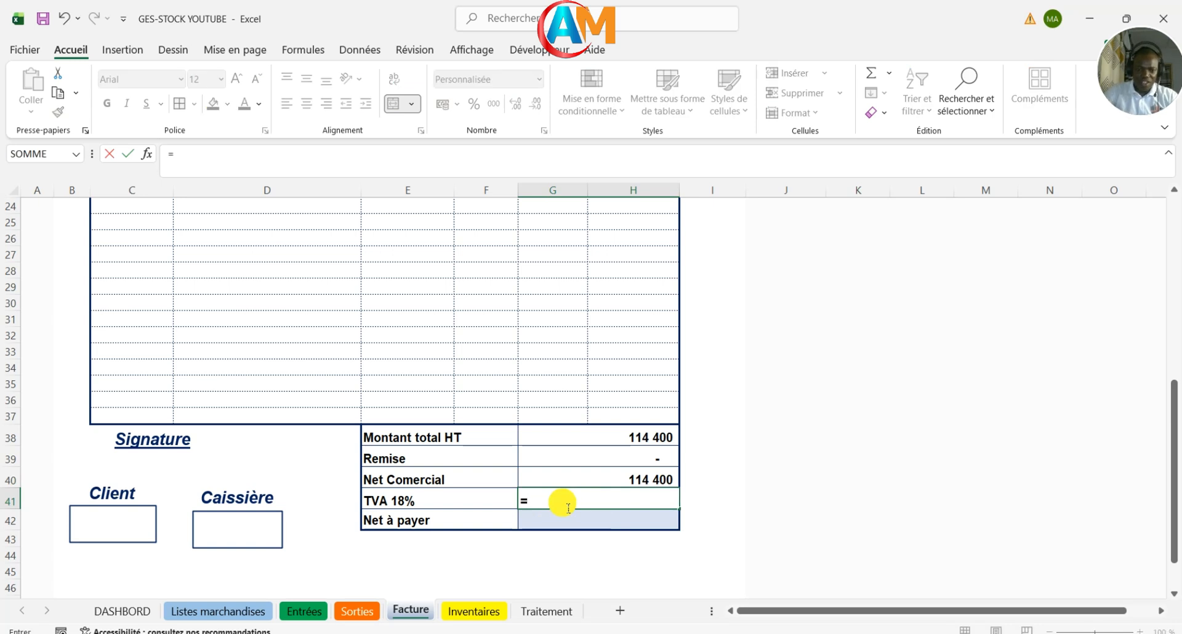
click(608, 483)
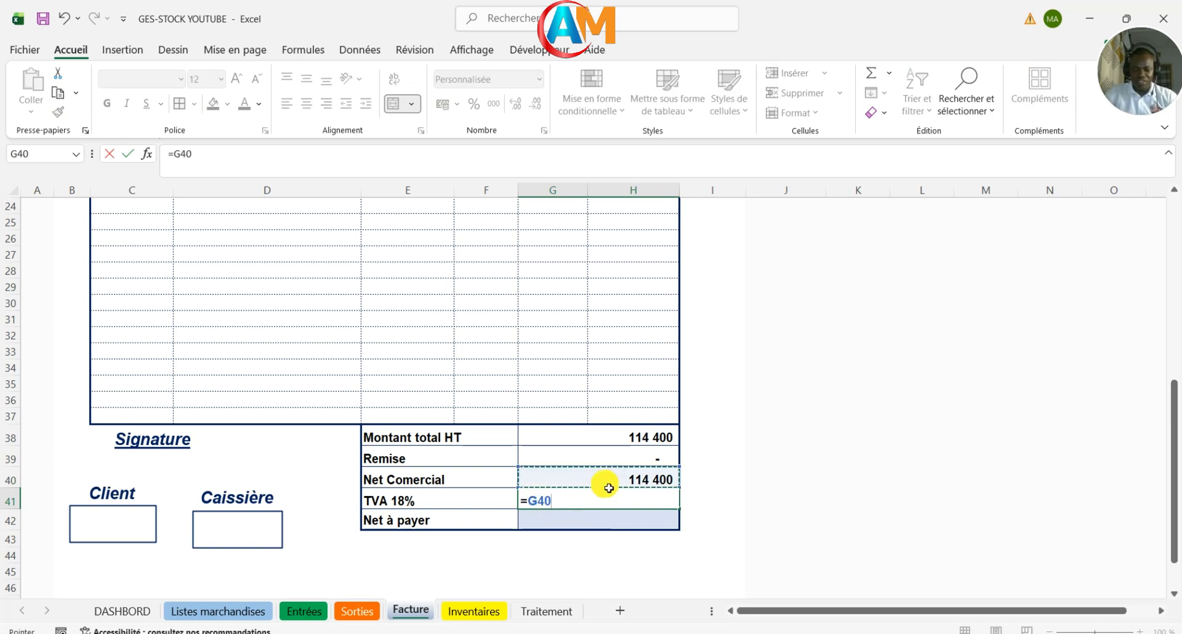
scroll(610, 486, up, 5)
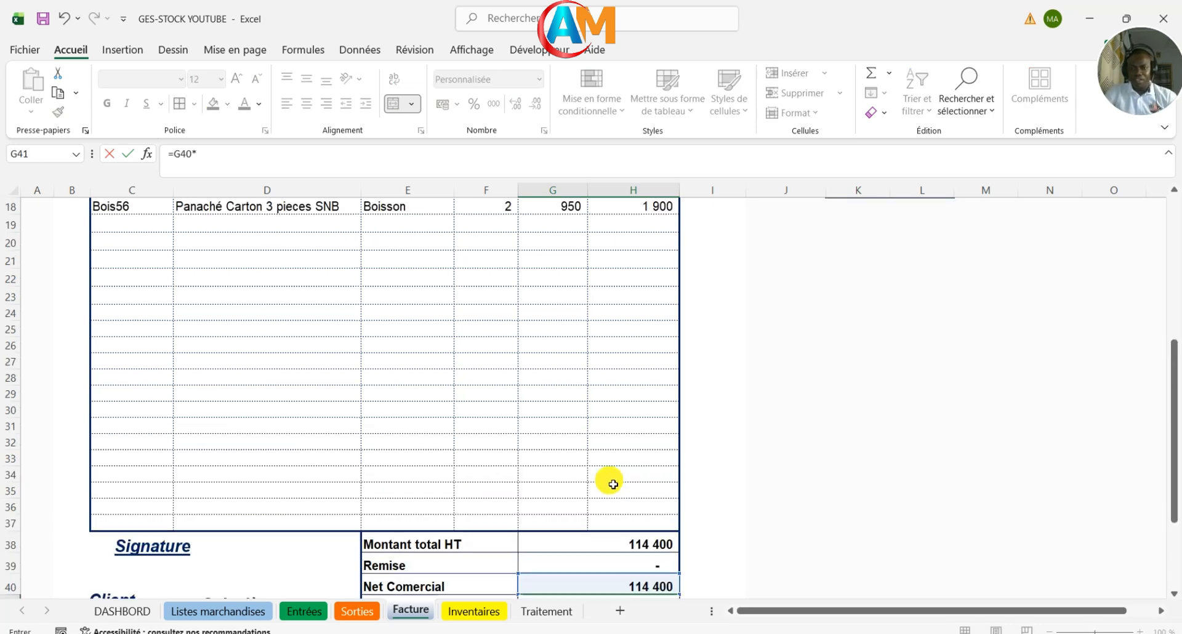
click(866, 362)
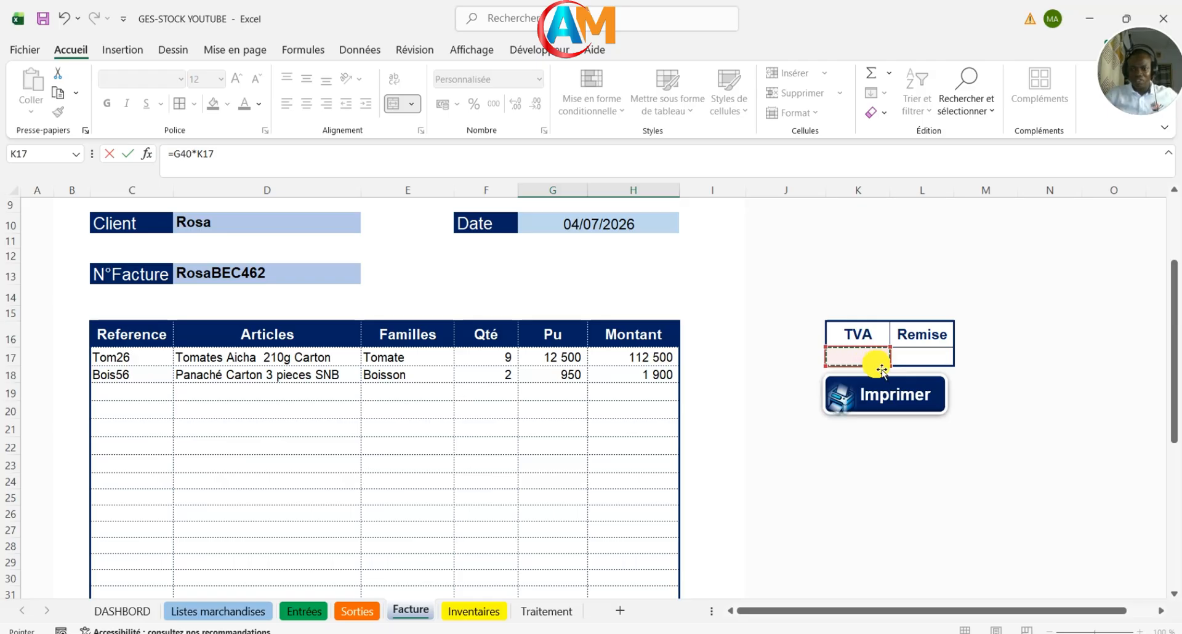
click(208, 157)
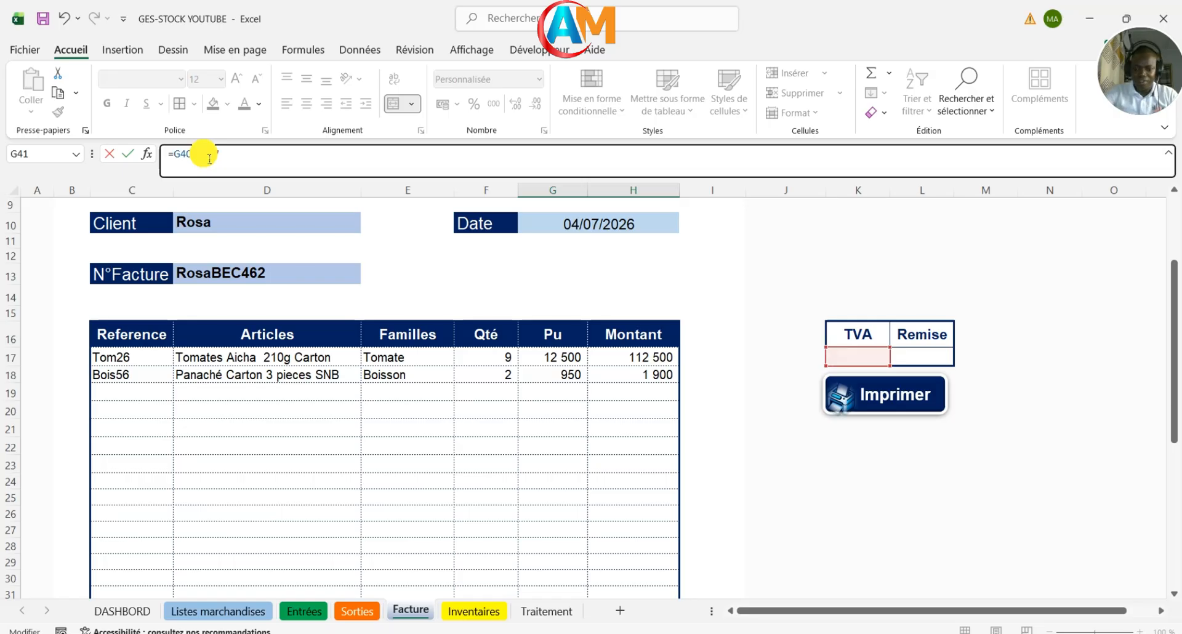
key(Return)
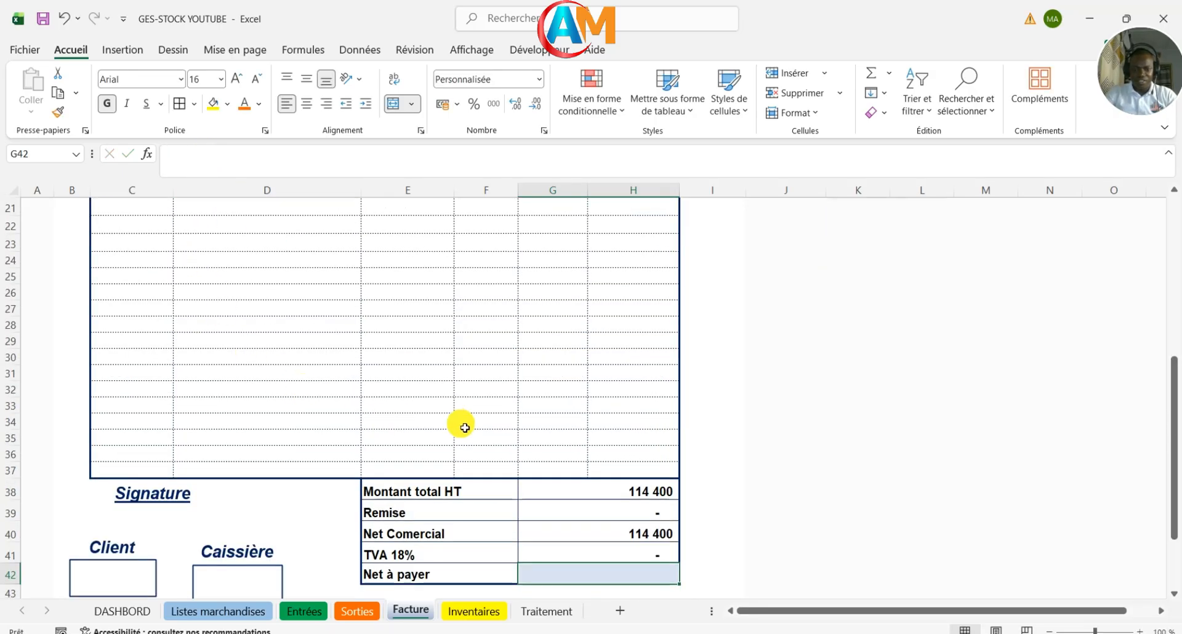
Step: Enter a test discount rate of 0,02 under Remise in L17 and check the invoice totals
scroll(465, 427, down, 1)
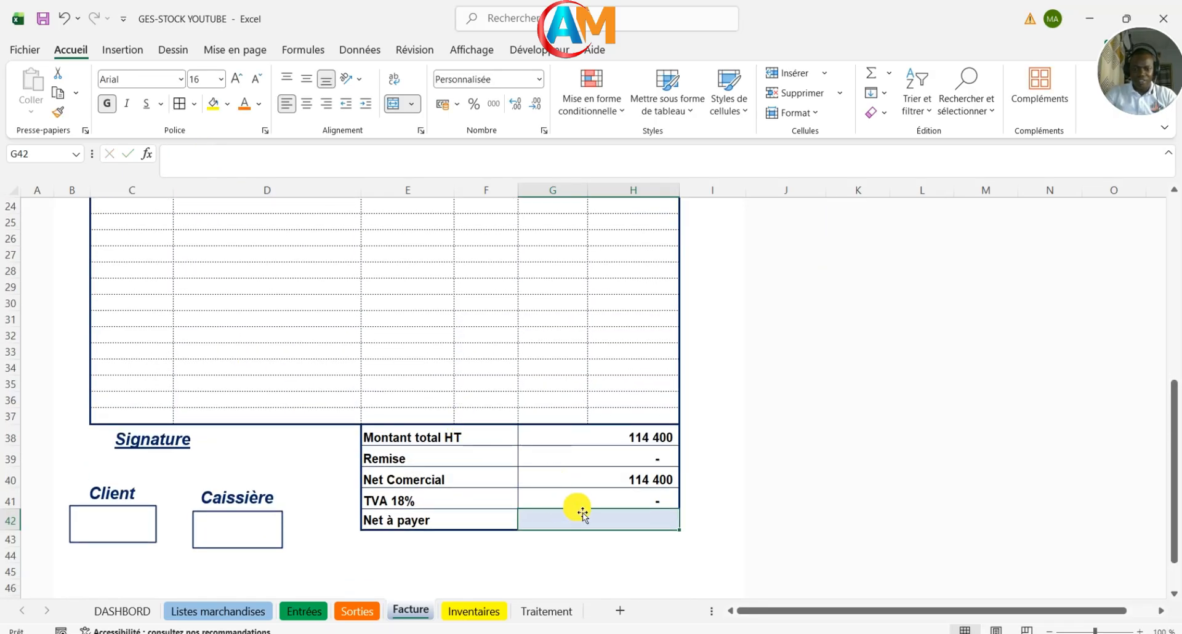
scroll(595, 424, up, 4)
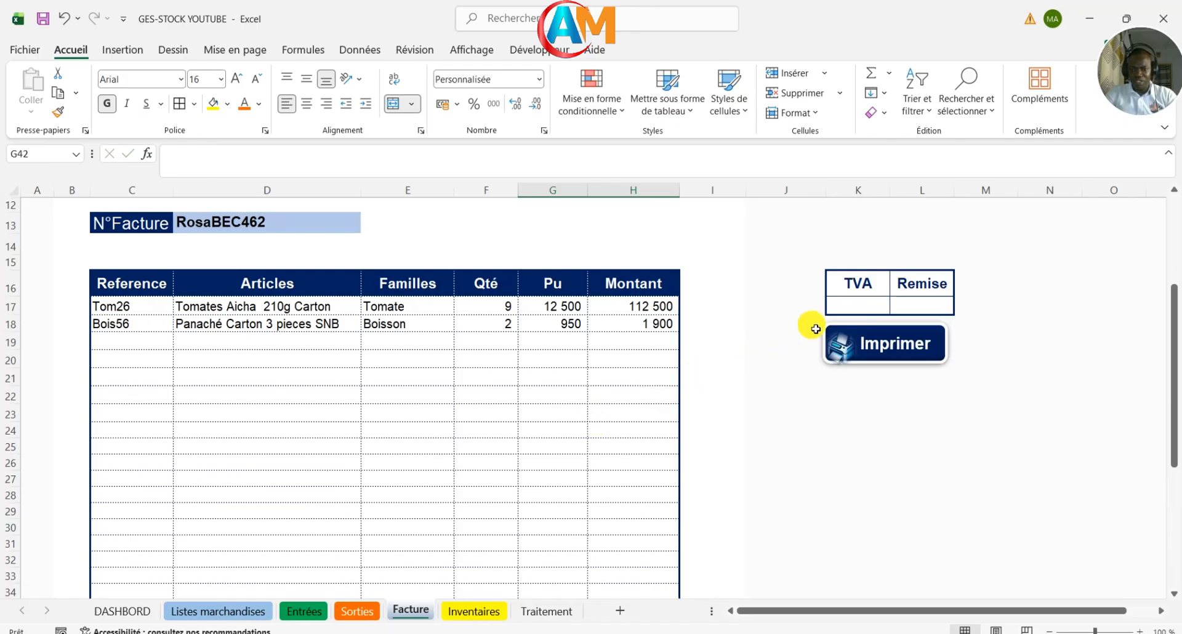
click(943, 311)
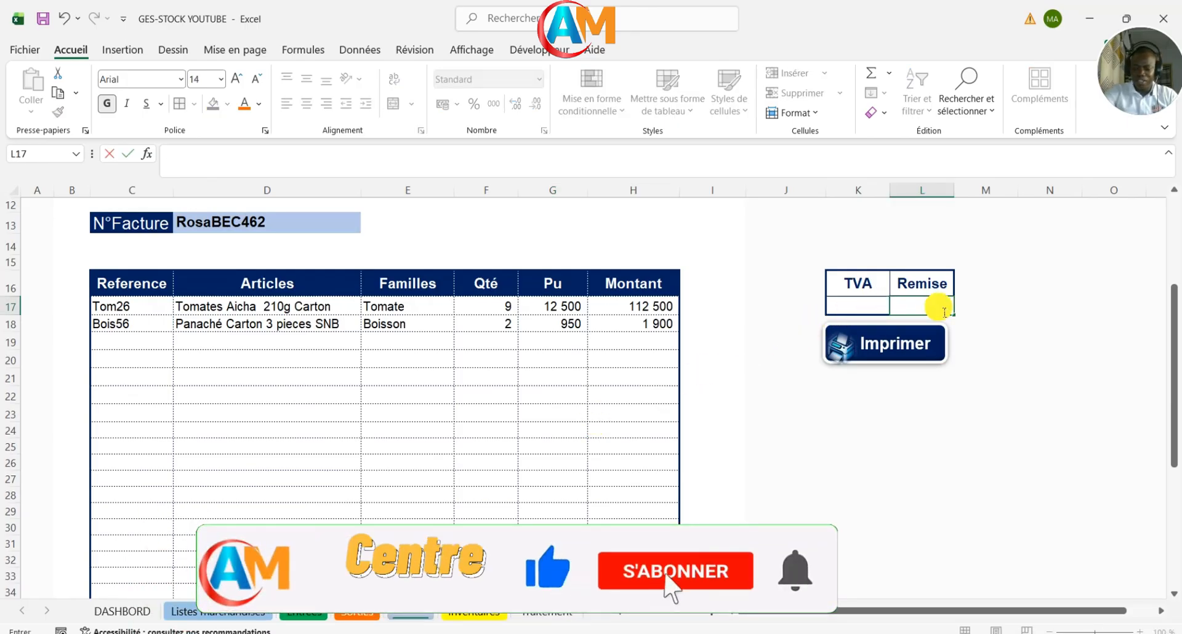
text(0,02)
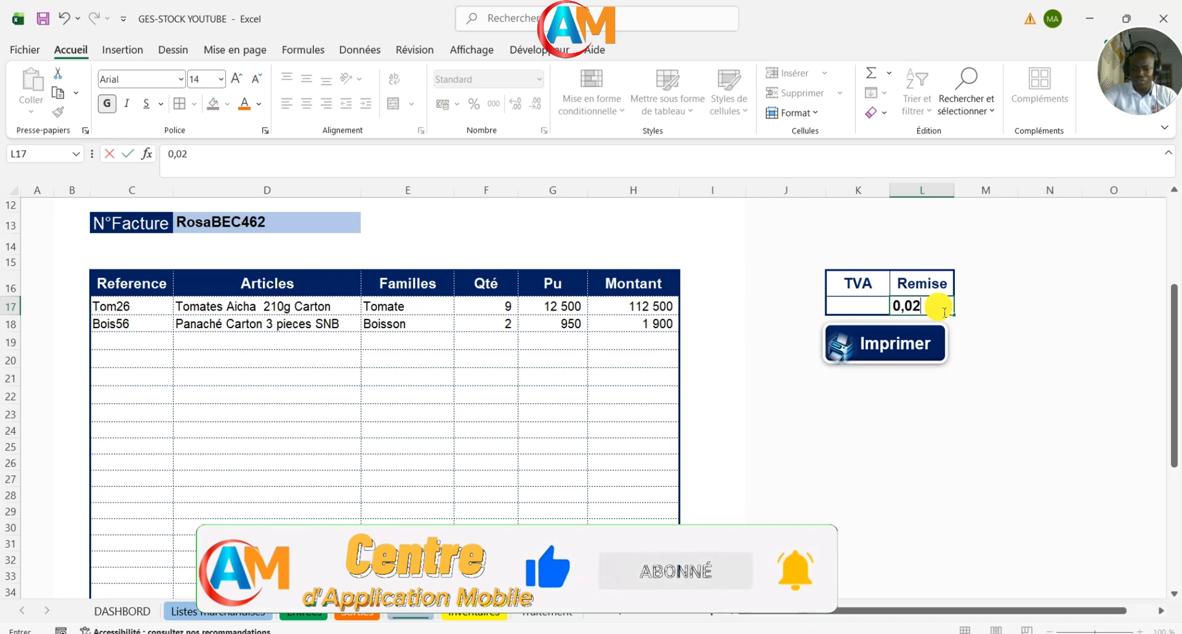
key(Return)
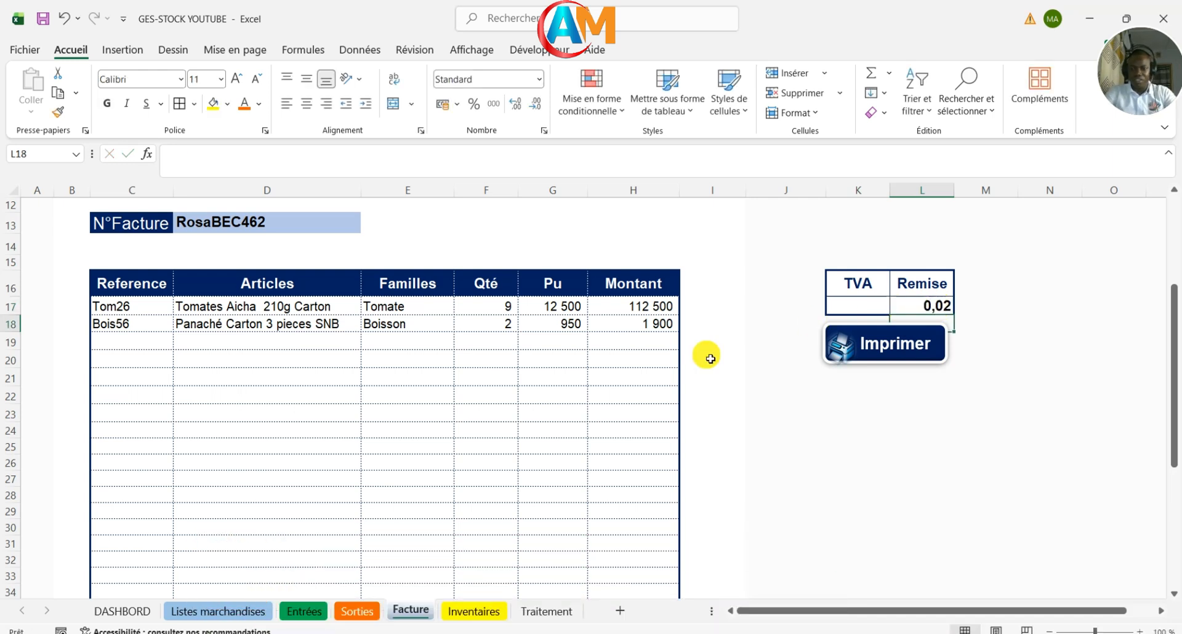
scroll(696, 363, down, 6)
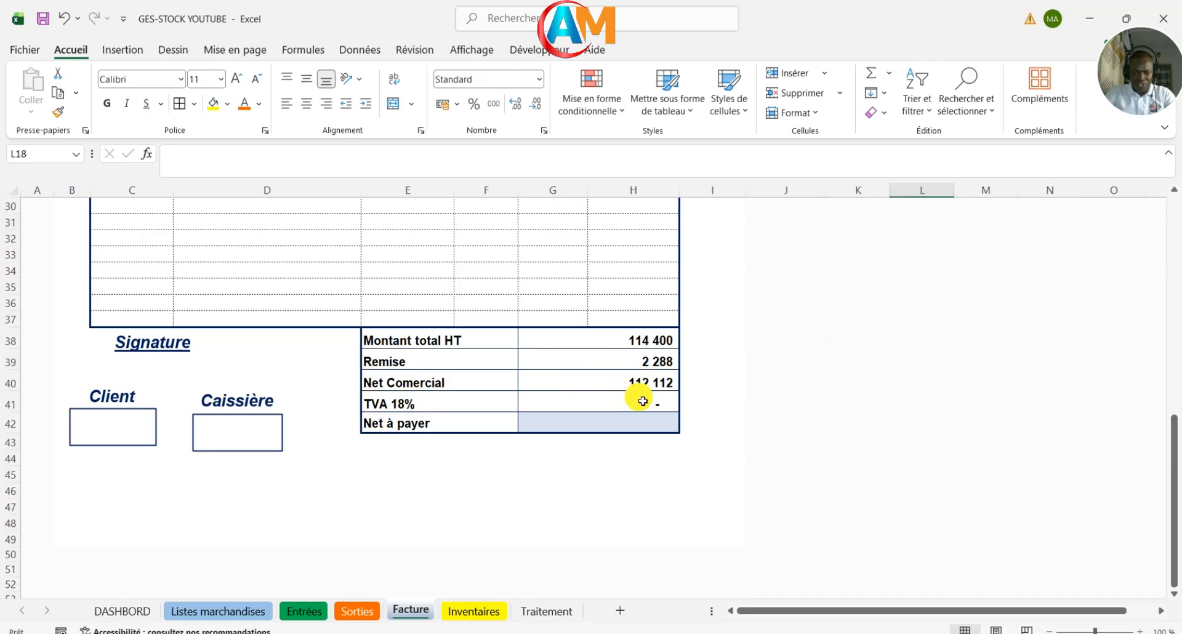
Step: Enter a test tax rate of 0,18 under TVA in K17 and check the invoice totals
scroll(633, 416, up, 7)
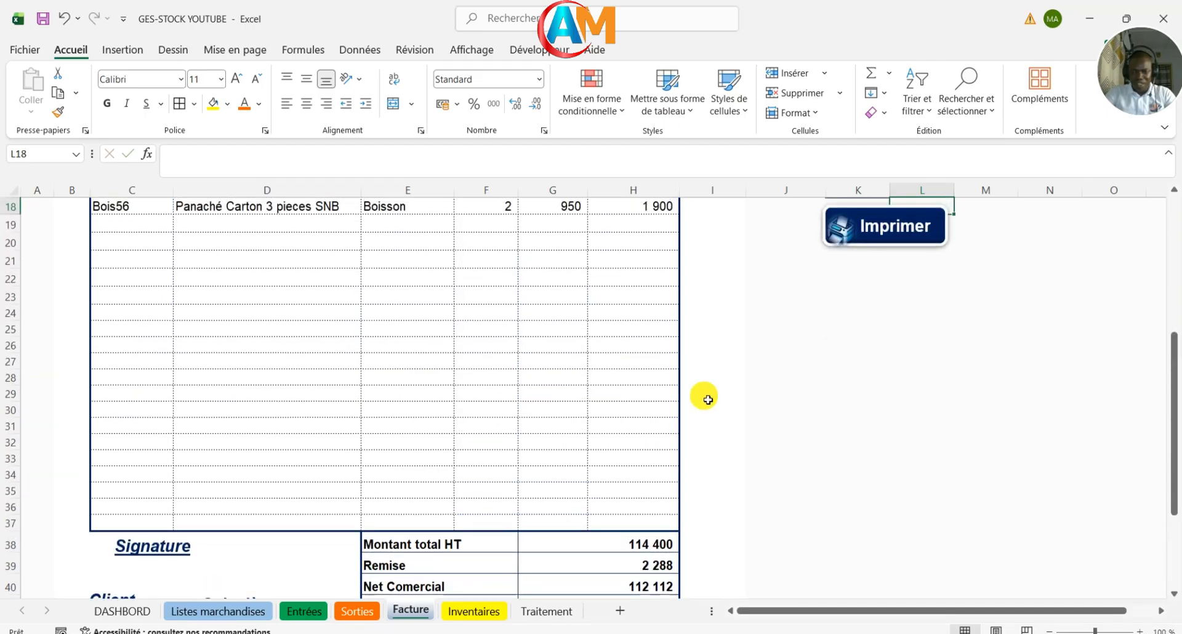
click(858, 359)
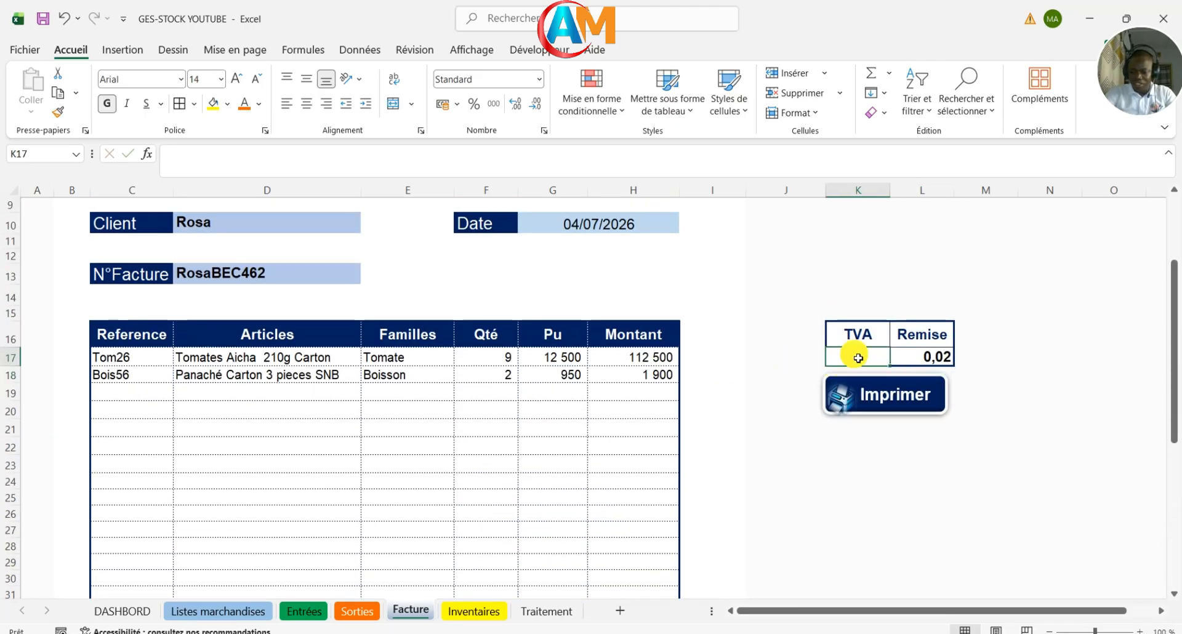
text(0,18)
key(Return)
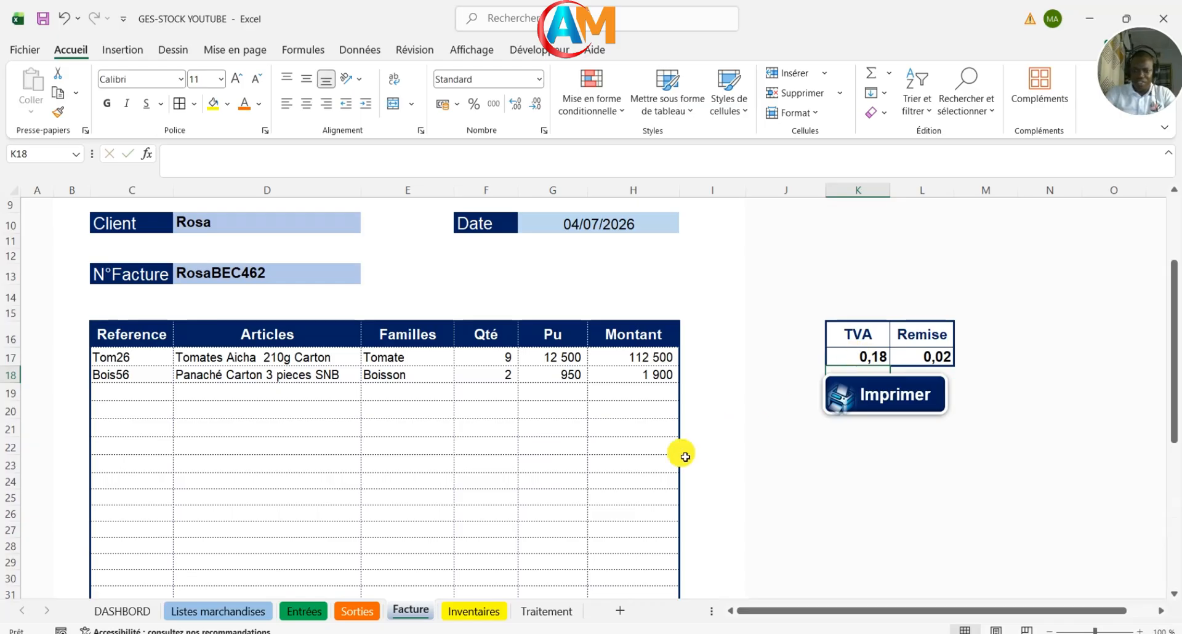
scroll(565, 478, down, 5)
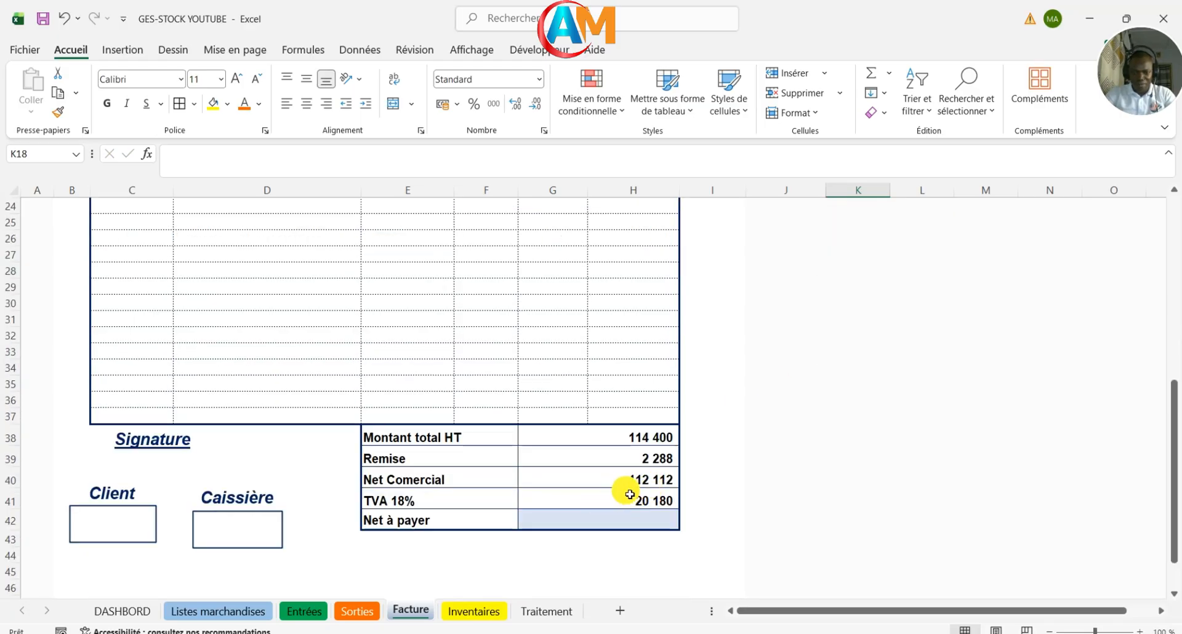
Step: Clear the test Remise rate from L17 and the test TVA rate from K17
scroll(653, 489, up, 4)
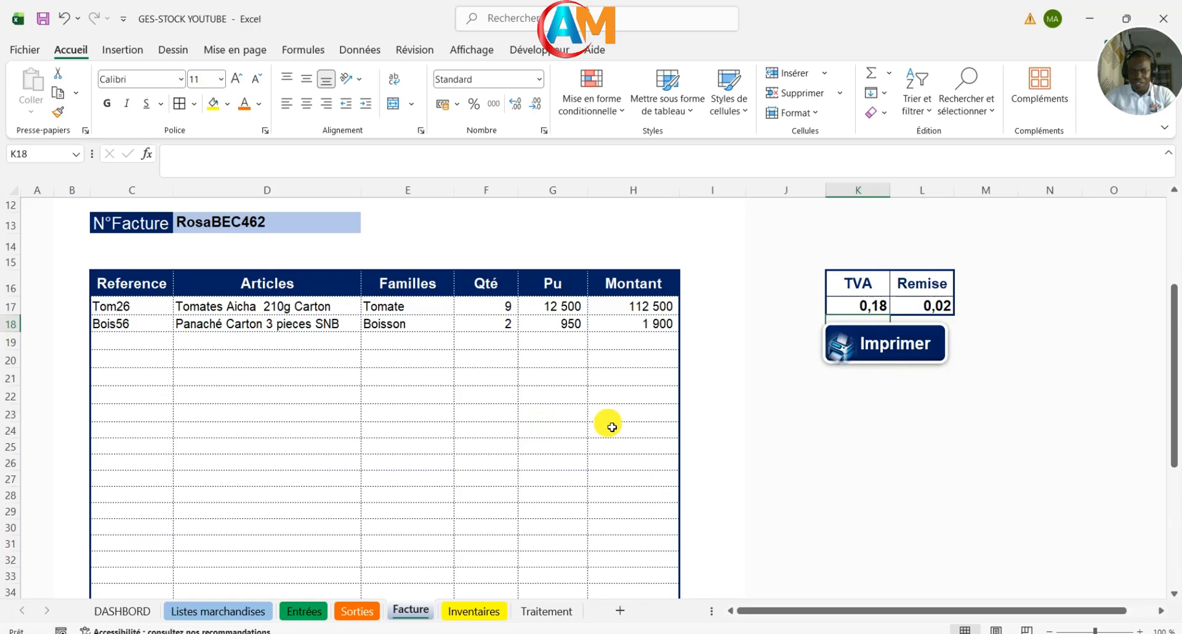
click(926, 308)
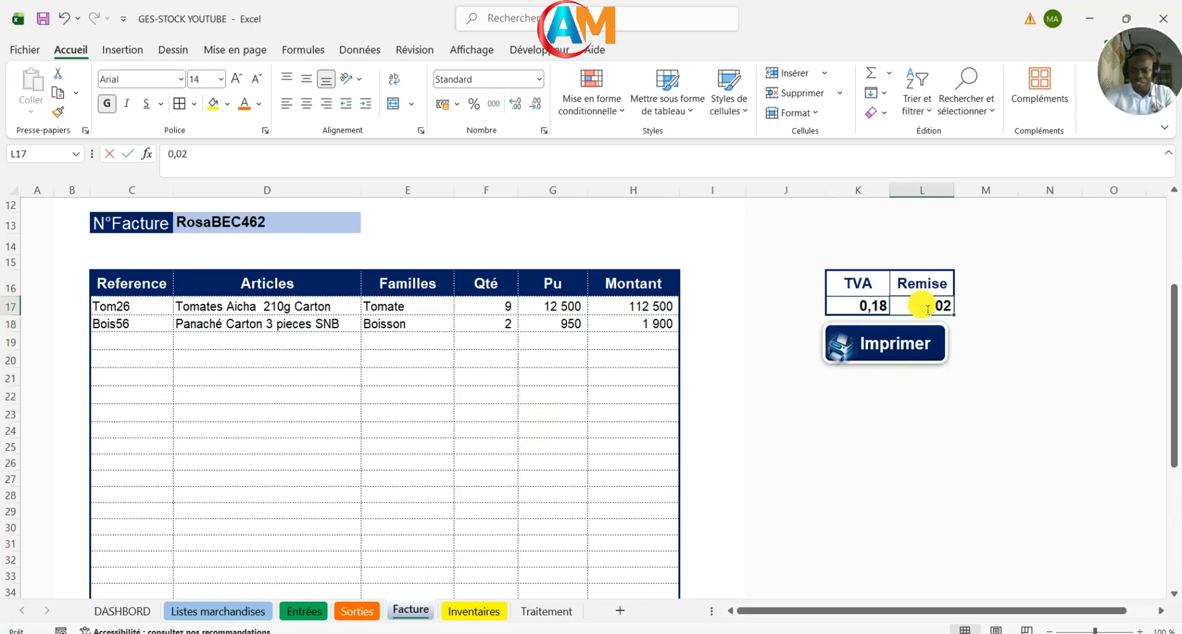
key(Return)
scroll(545, 468, down, 5)
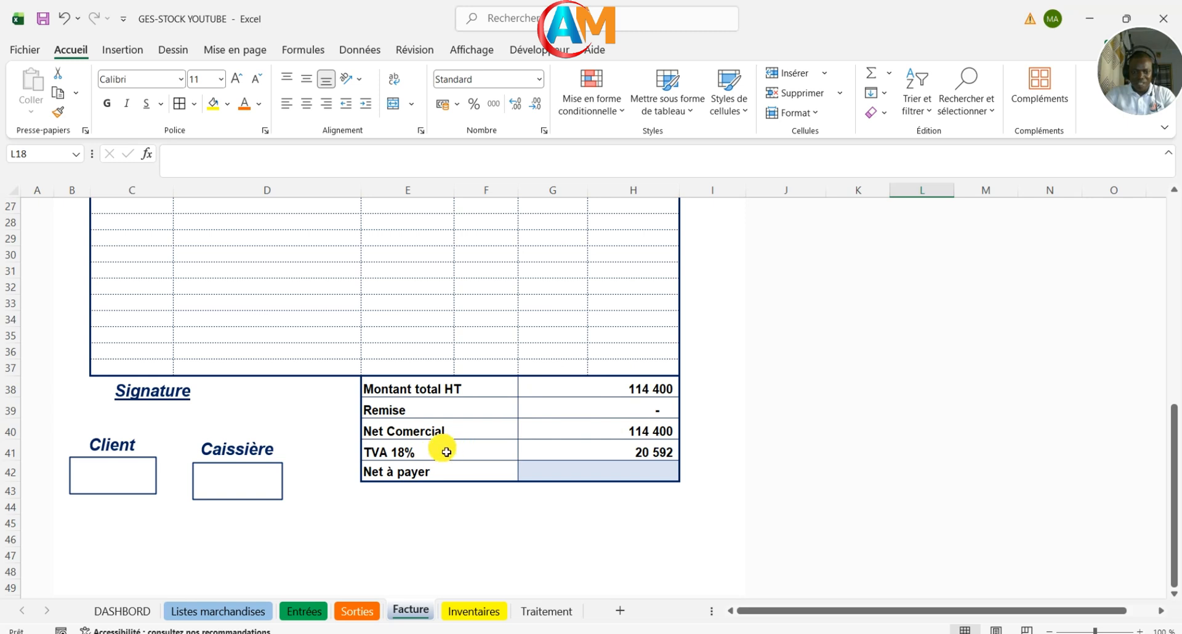
scroll(605, 462, up, 7)
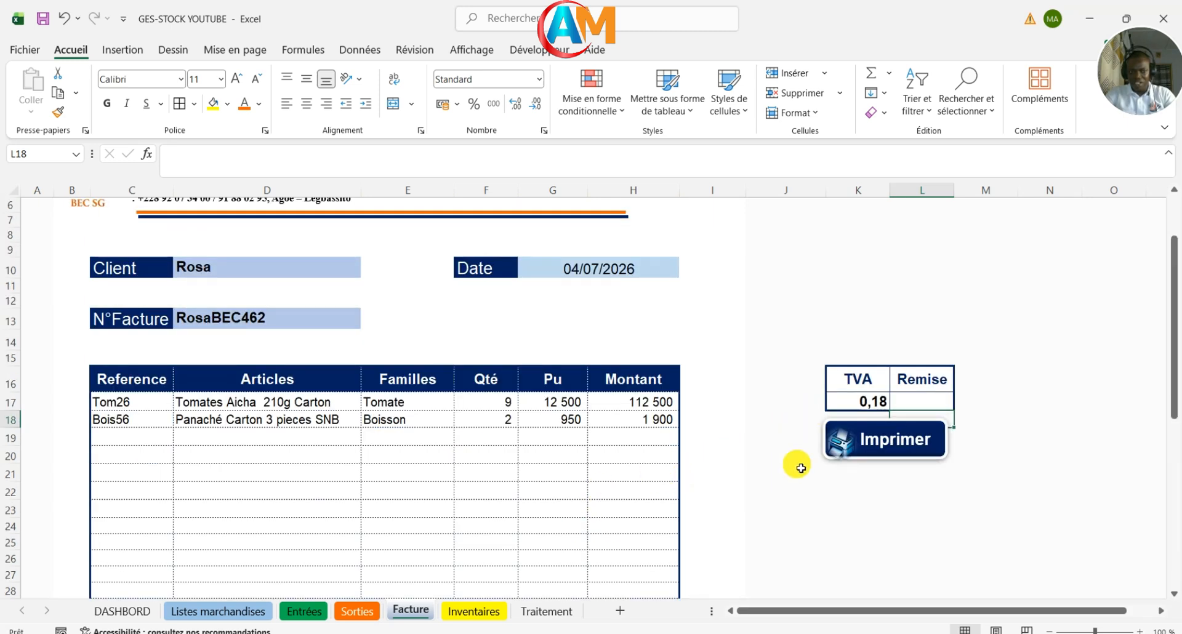
click(875, 406)
click(880, 410)
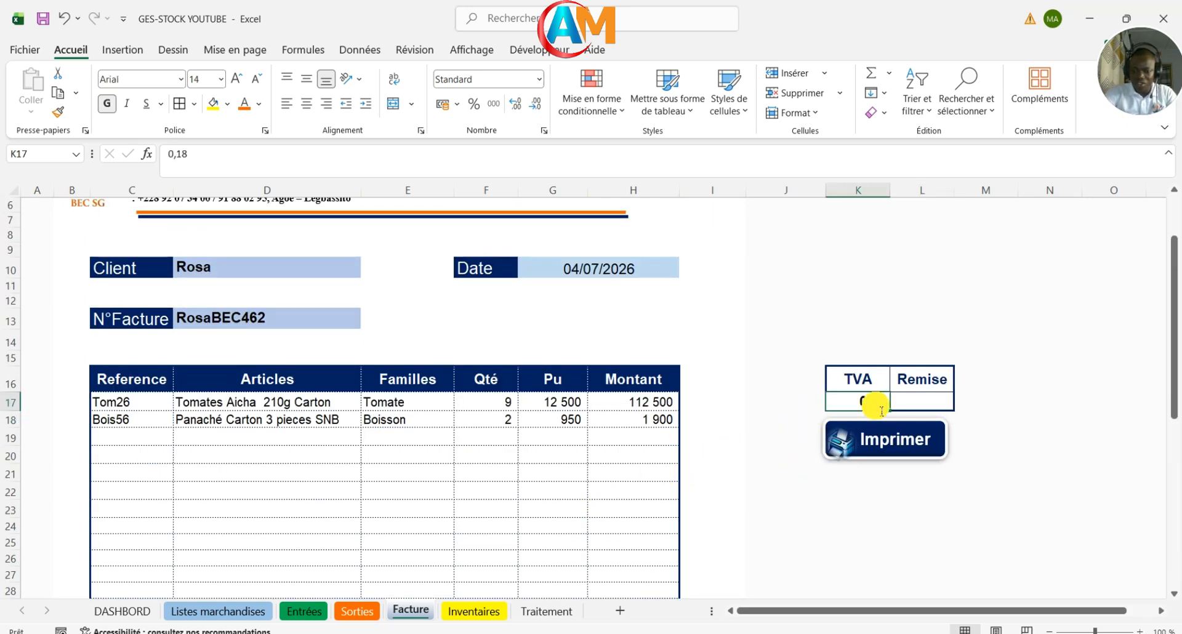
click(635, 489)
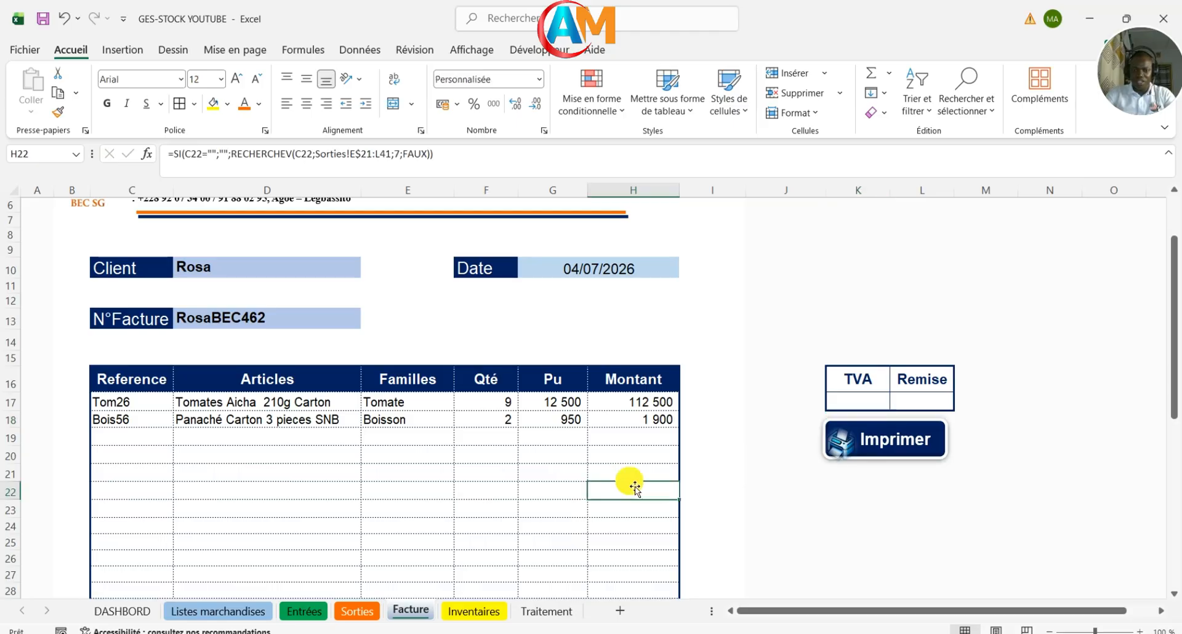
Step: Calculate Net à payer in G42 with the formula =G40+G41, adding Net Comercial and TVA
scroll(635, 488, down, 10)
scroll(628, 482, up, 3)
click(601, 501)
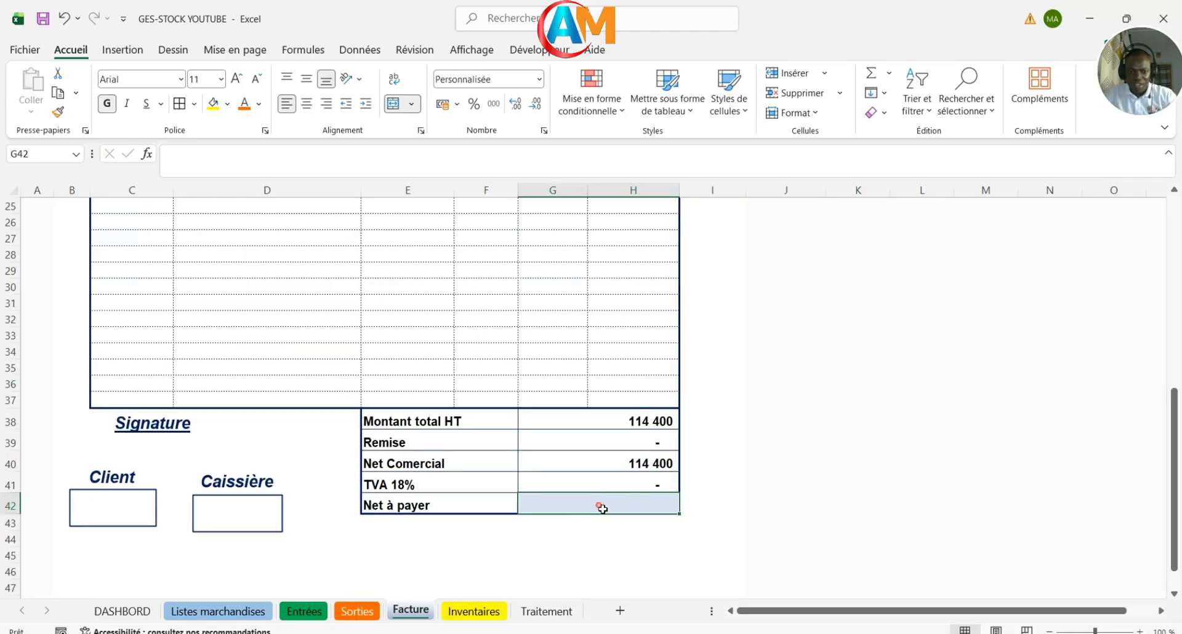
scroll(602, 505, up, 2)
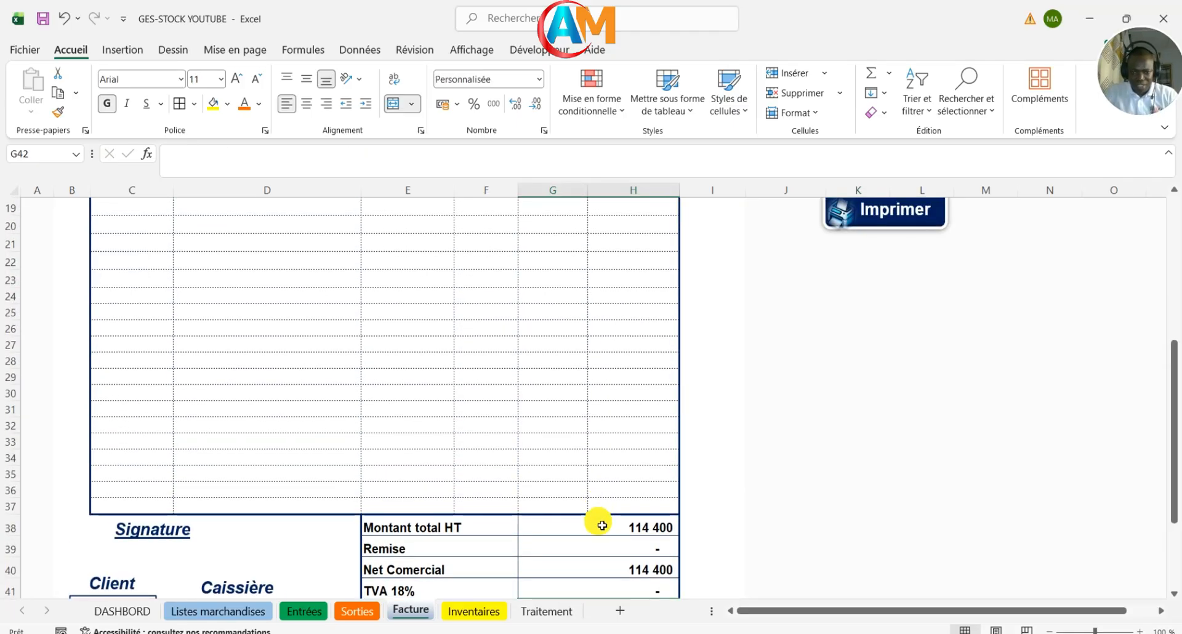
scroll(602, 521, down, 2)
text(=)
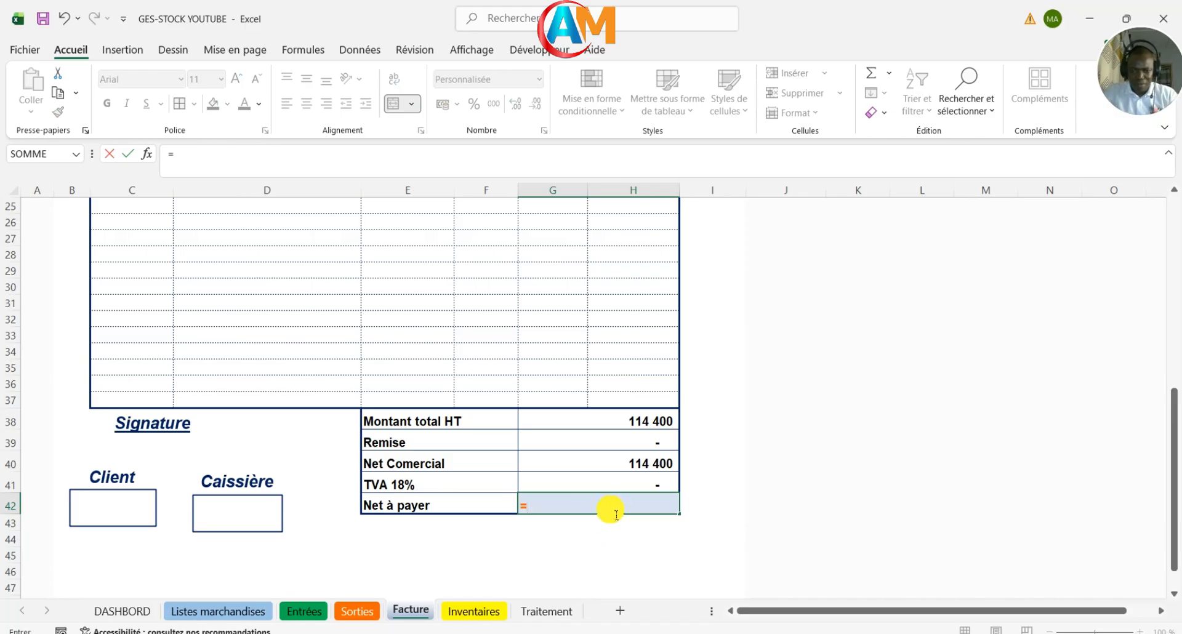
click(600, 466)
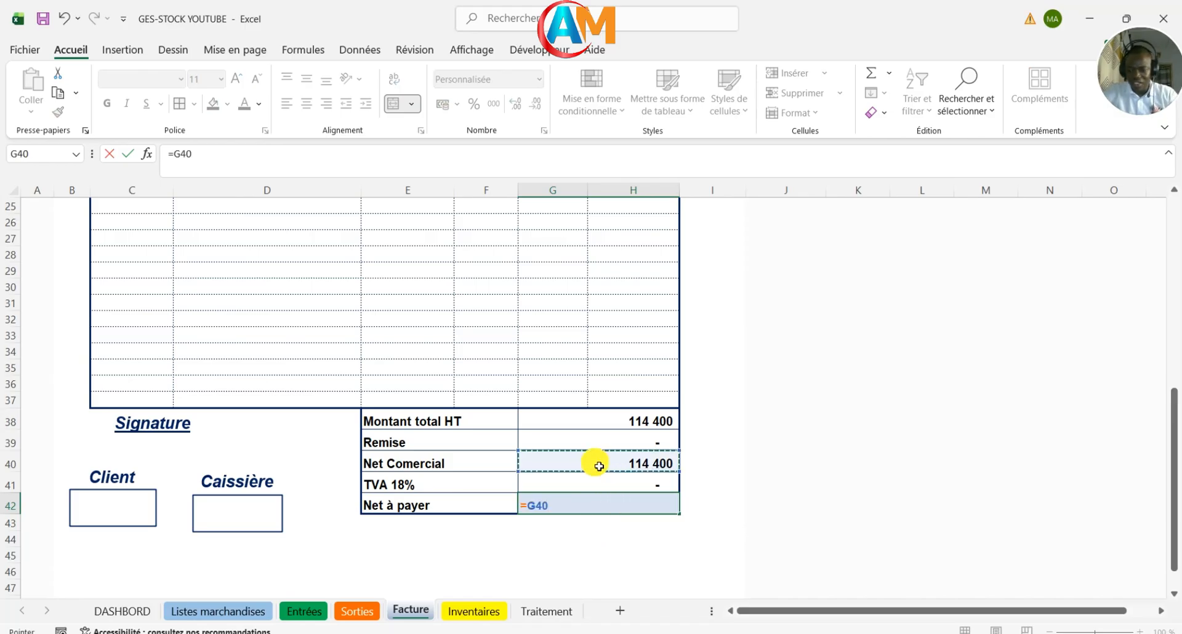
text(+)
click(556, 487)
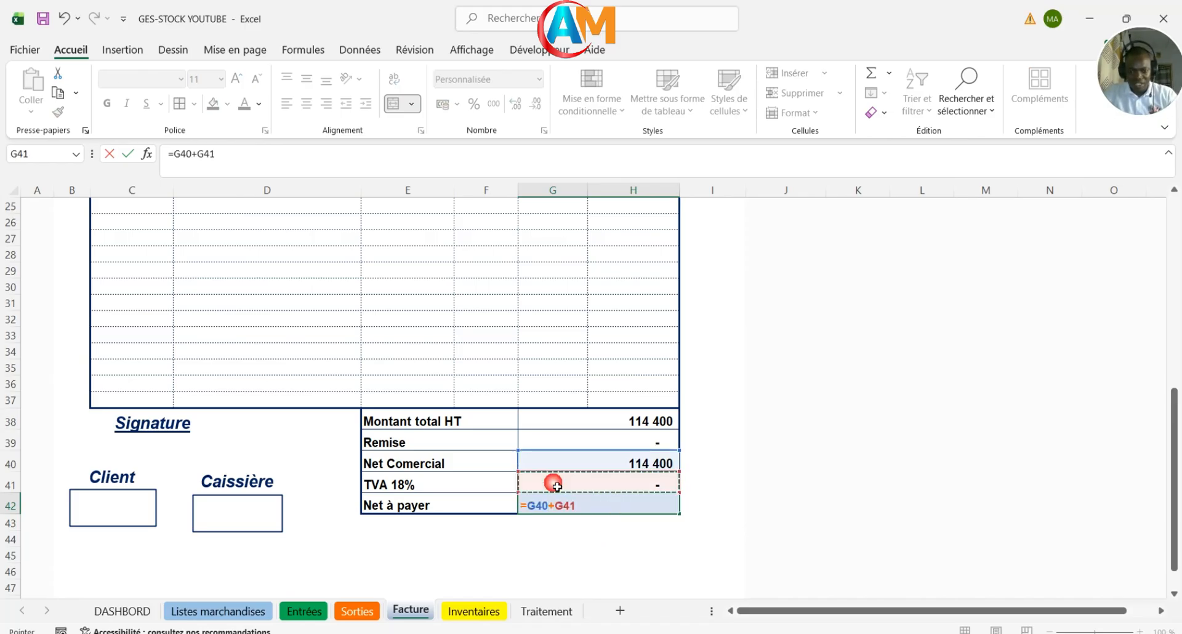
key(Return)
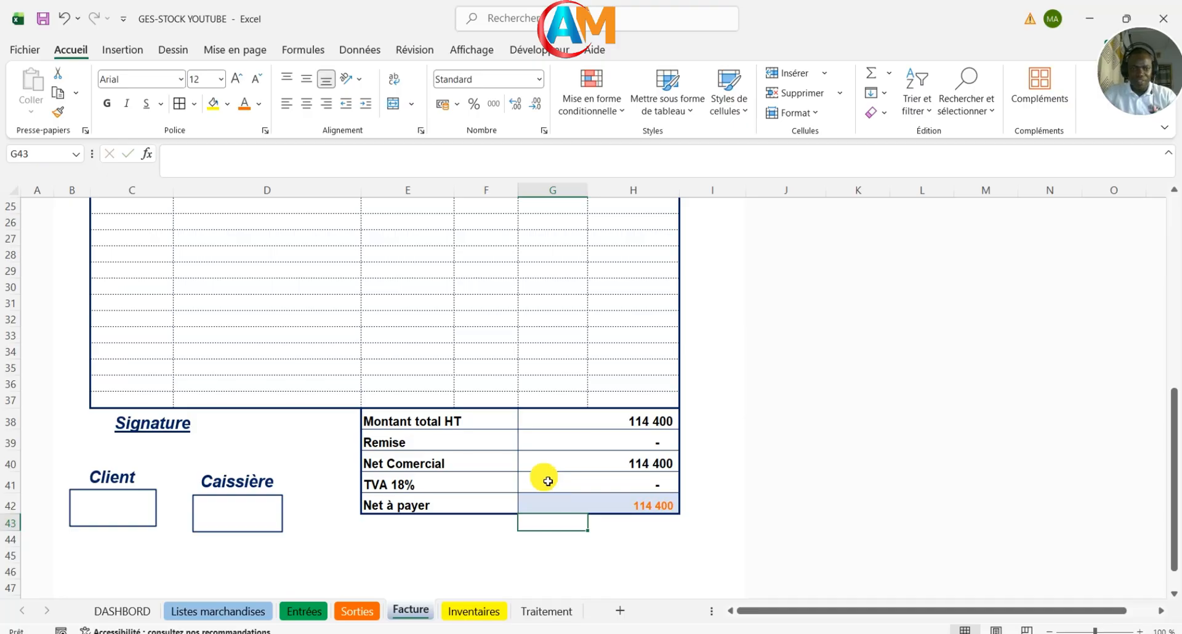
Step: Enlarge the Net à payer amount in G42 to font size 18
click(548, 502)
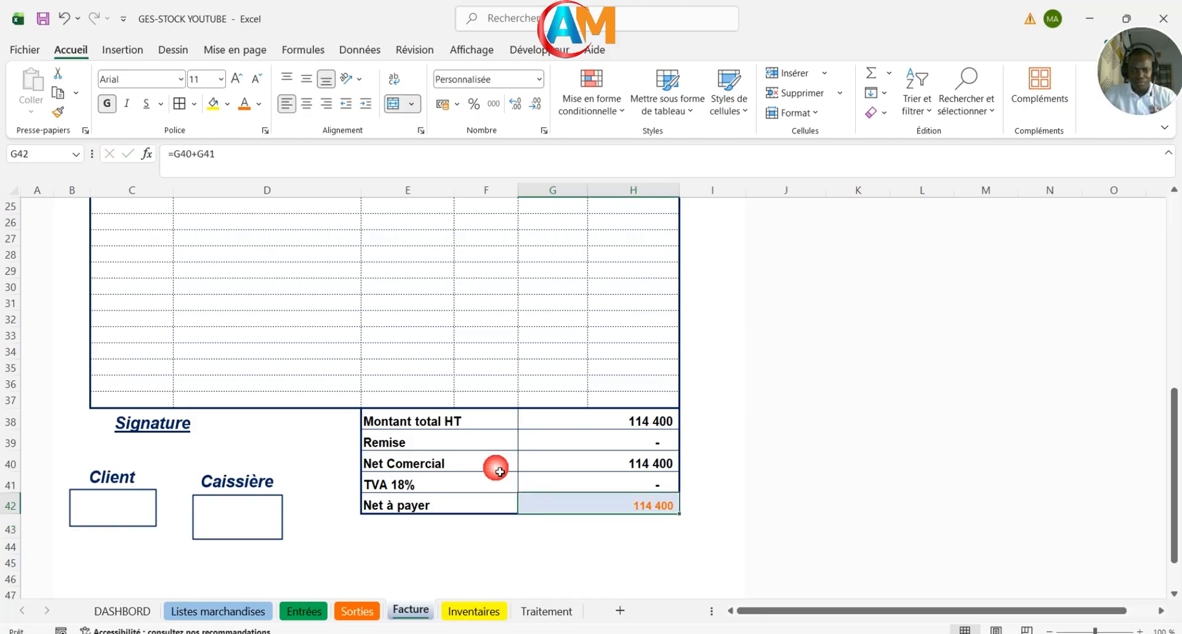
click(235, 80)
click(235, 80)
click(764, 419)
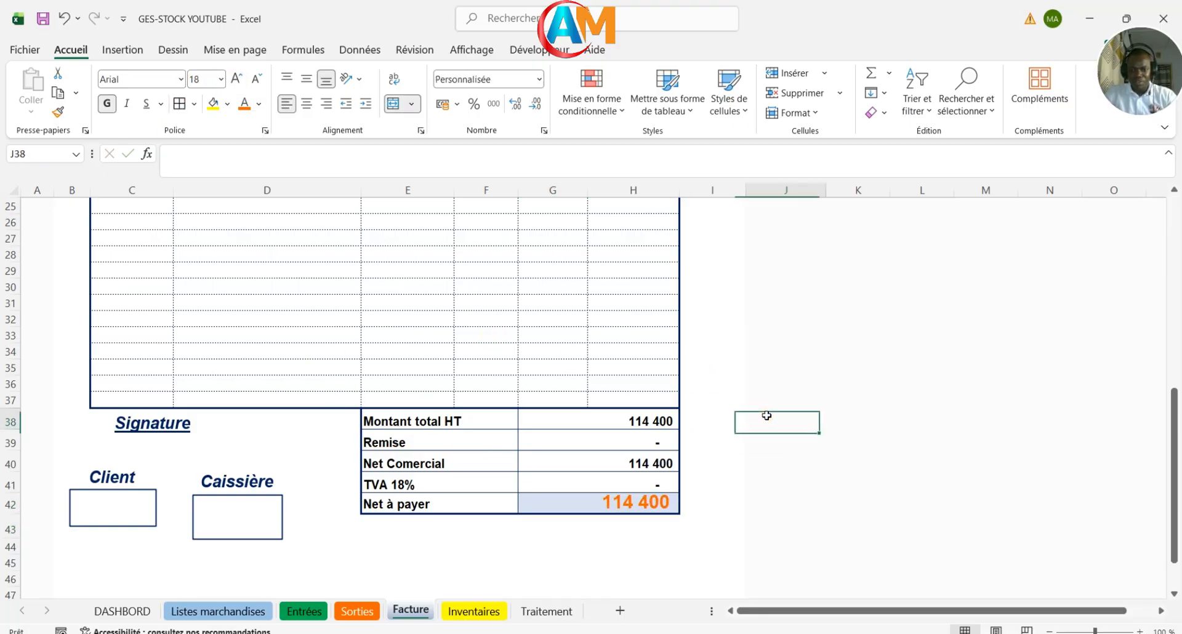
scroll(792, 394, up, 5)
scroll(801, 419, down, 3)
scroll(803, 421, down, 3)
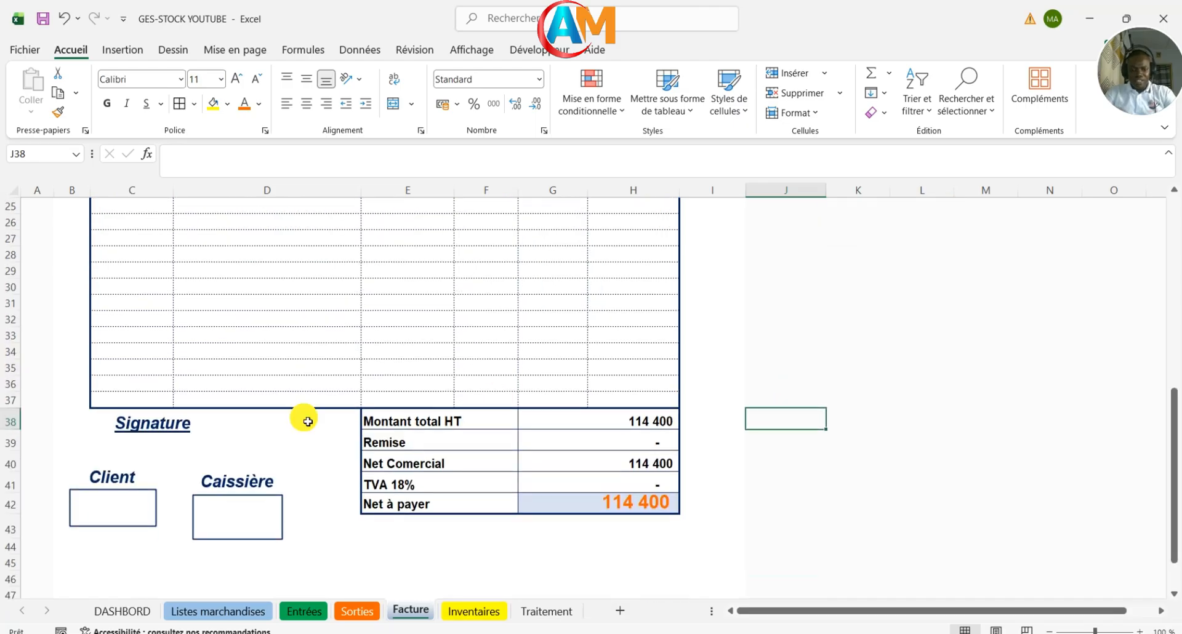
scroll(566, 421, up, 1)
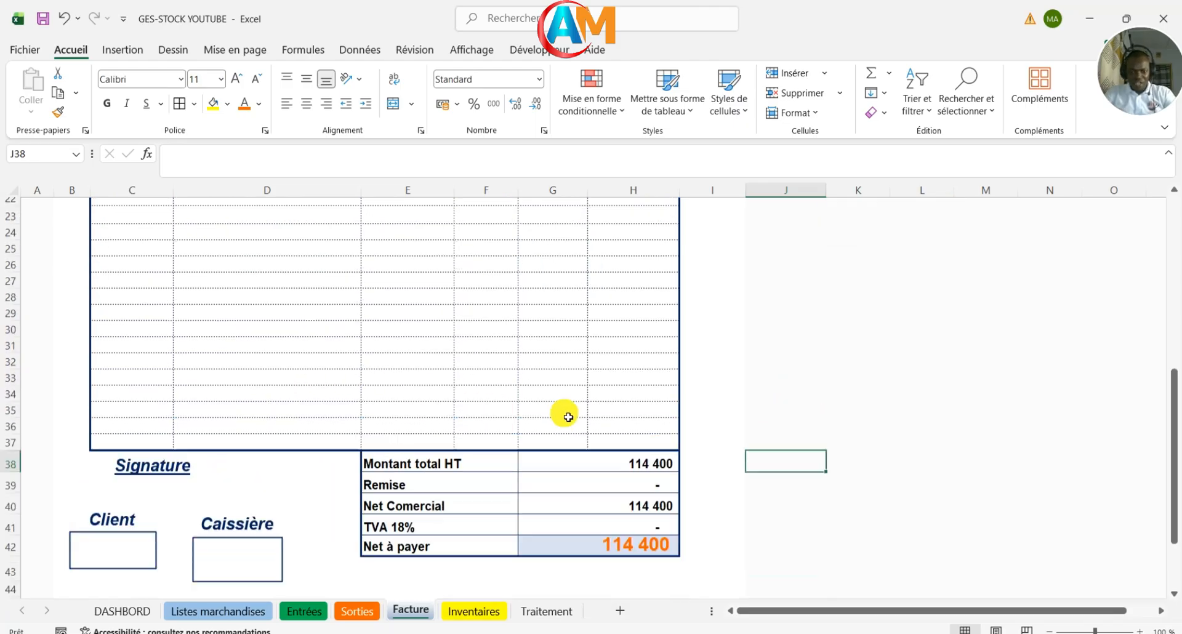
Step: Review the completed invoice from the company header through the article lines to the totals block
scroll(568, 418, down, 3)
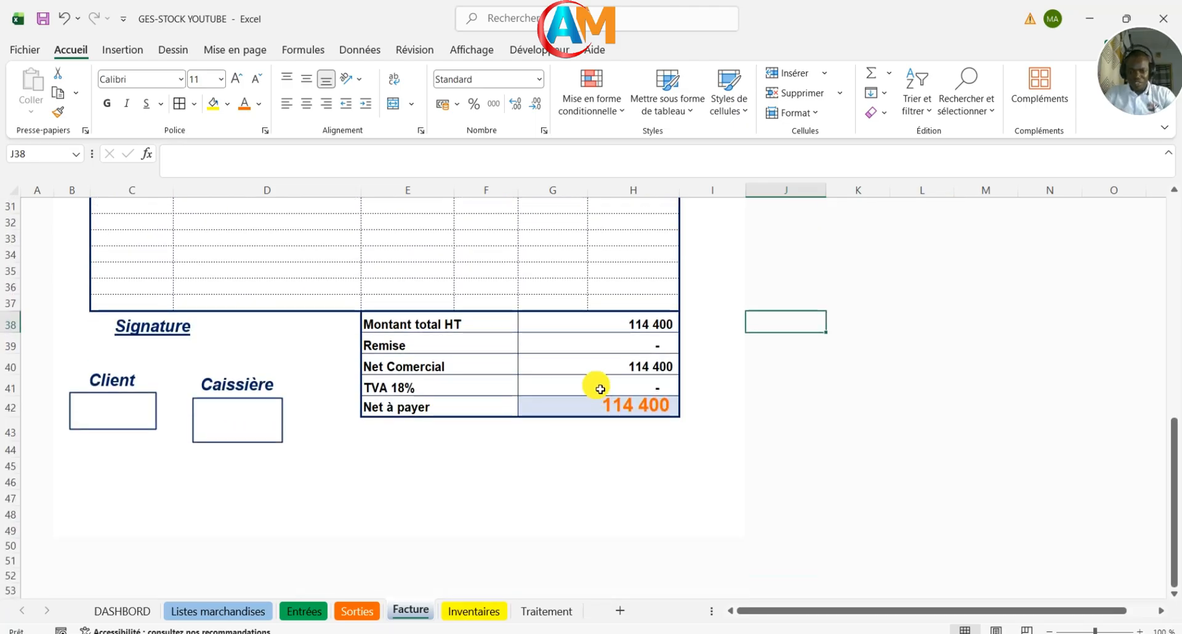
scroll(652, 457, up, 10)
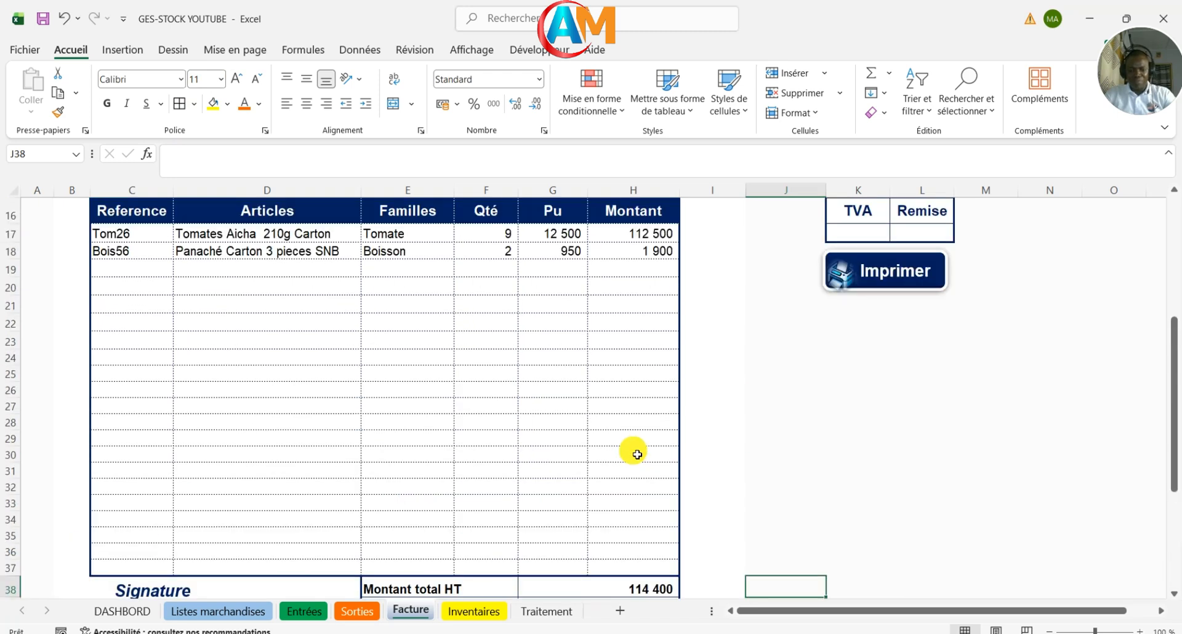
scroll(575, 429, up, 1)
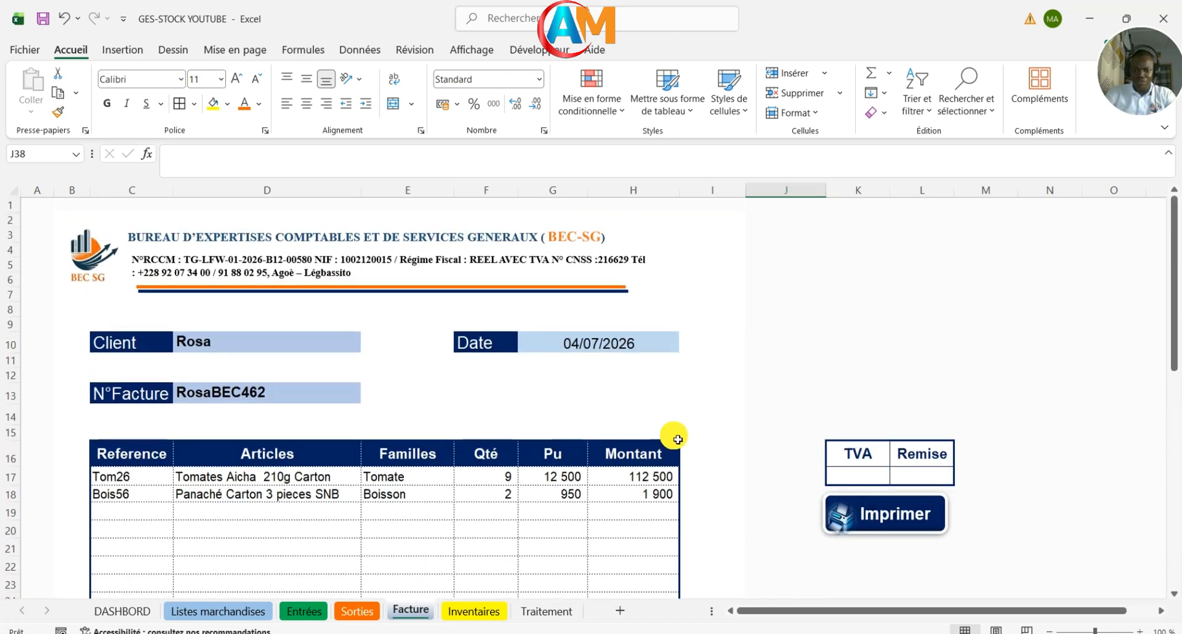
scroll(682, 433, down, 5)
scroll(681, 427, up, 3)
click(704, 486)
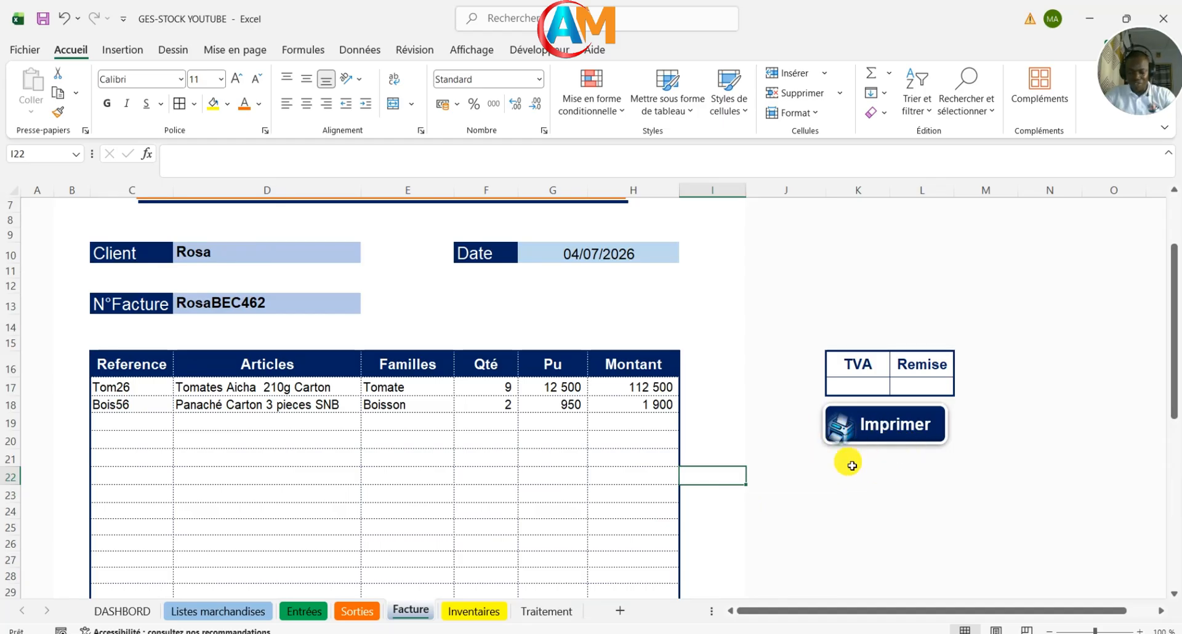
click(666, 491)
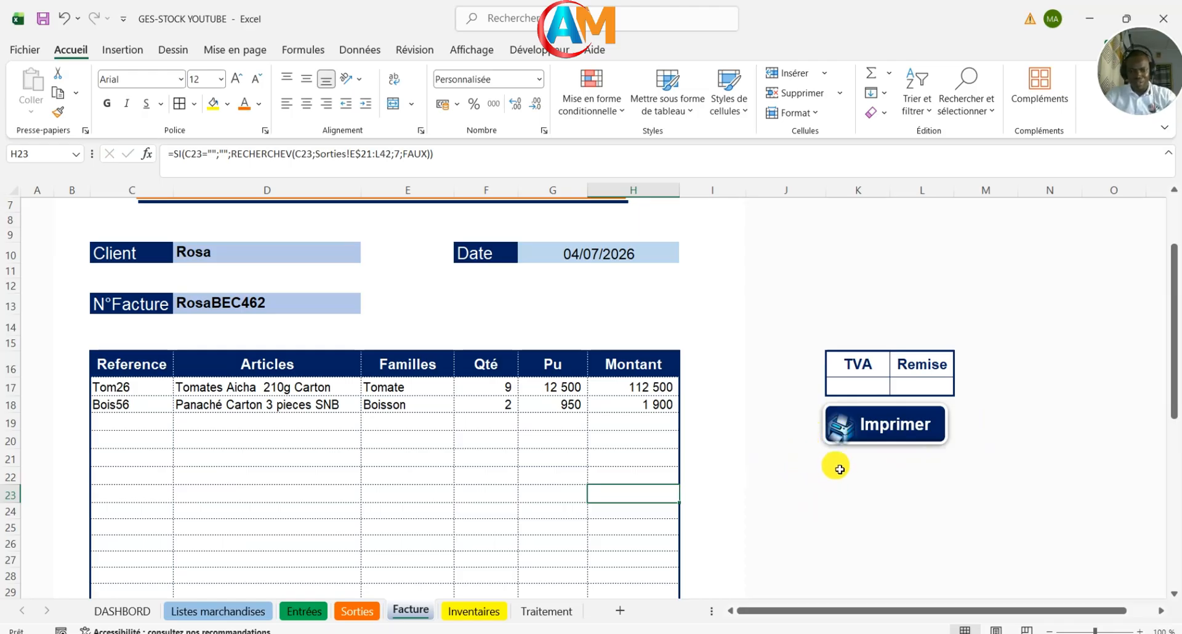
click(744, 459)
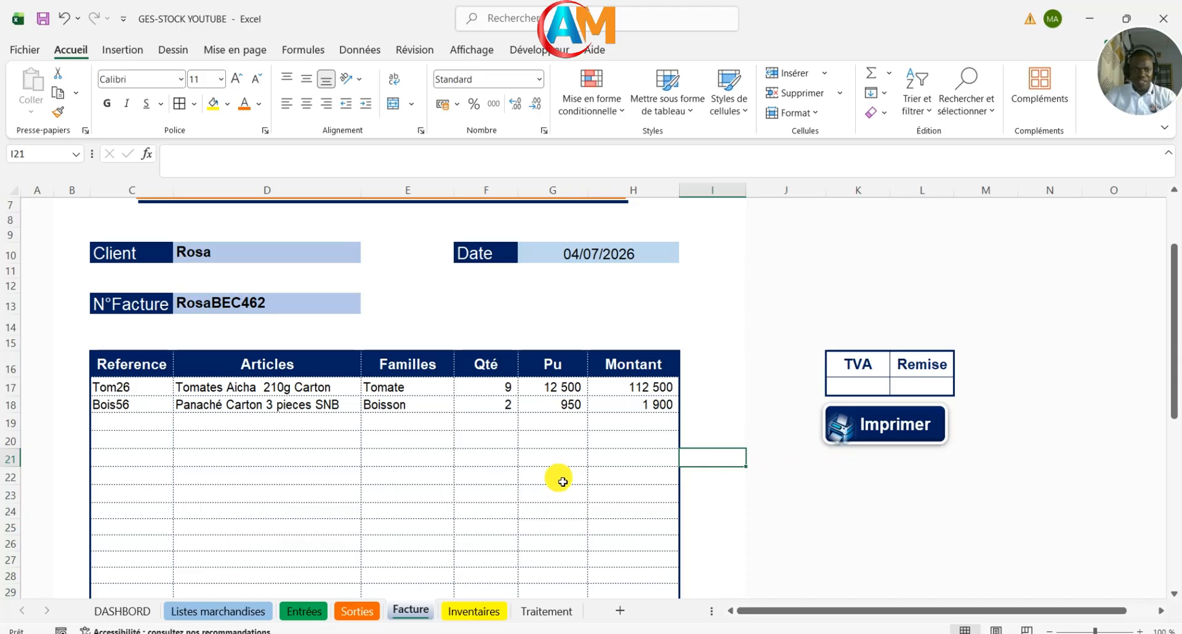
scroll(554, 478, up, 2)
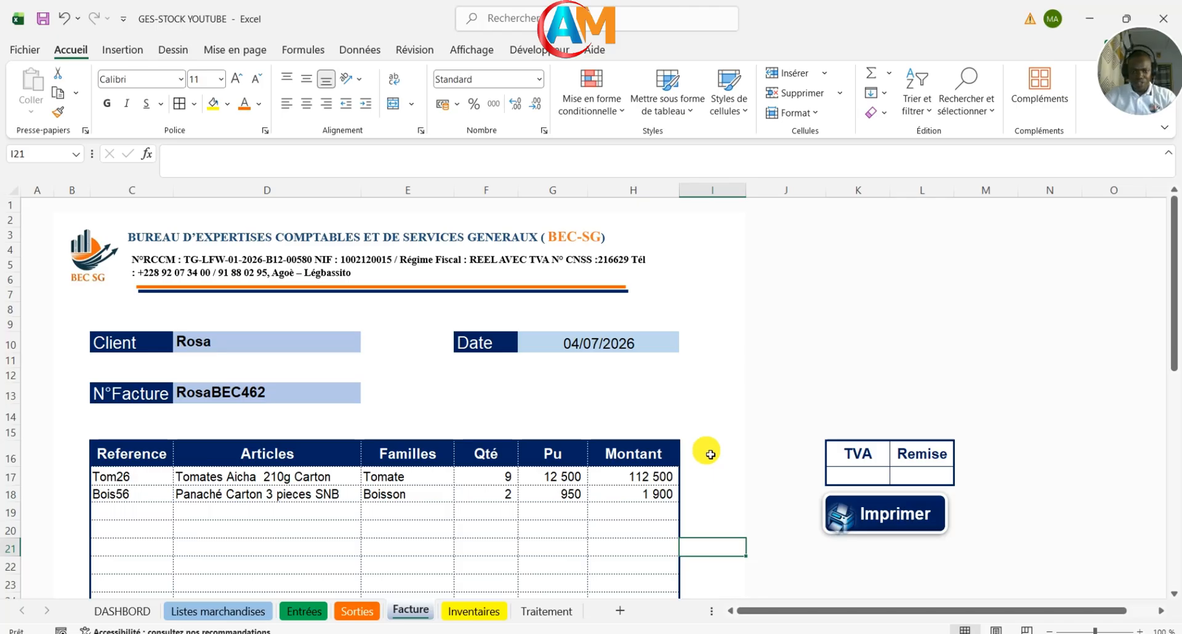
Step: Start recording a macro named Imprimer, stored in this workbook, from the Facture sheet
click(708, 436)
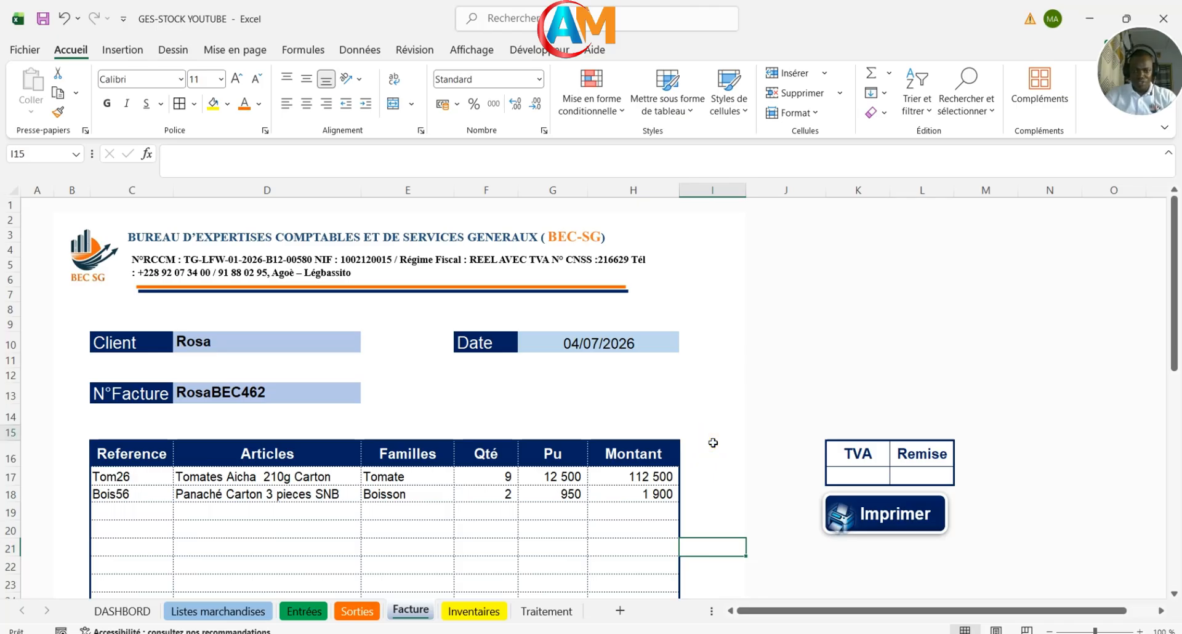
click(546, 53)
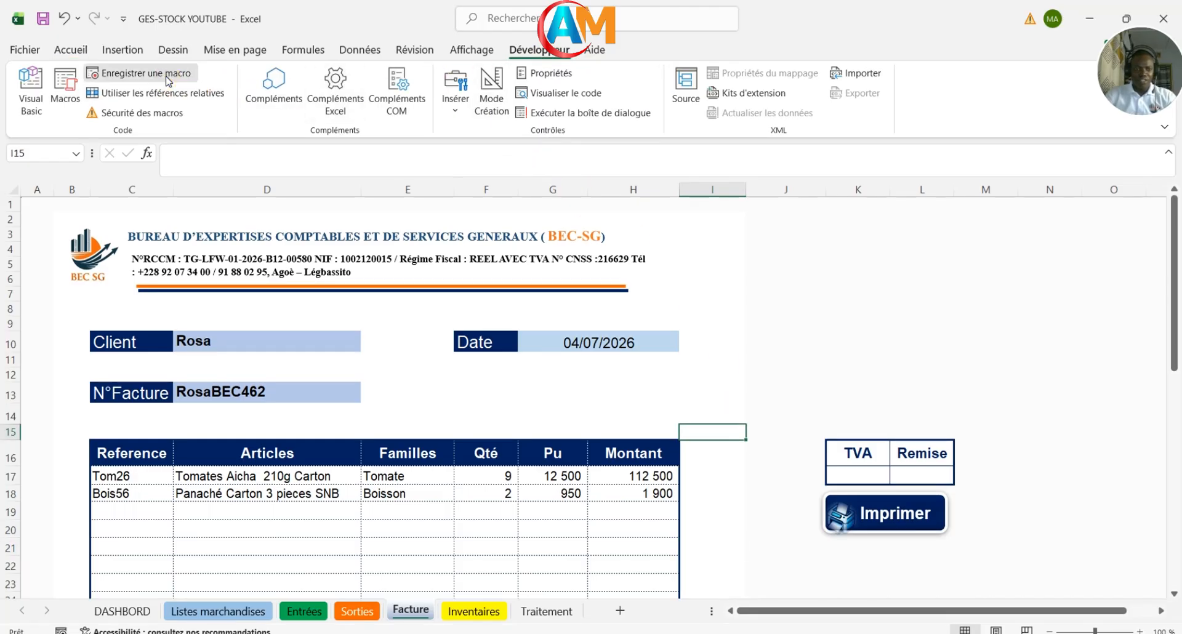
click(142, 73)
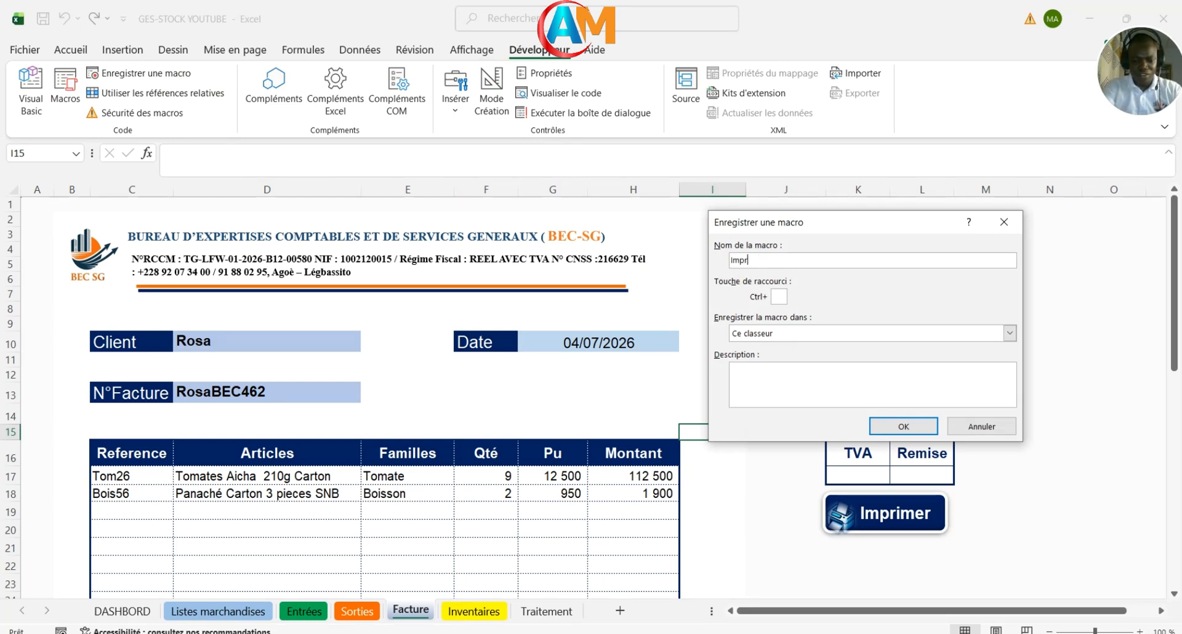
click(904, 427)
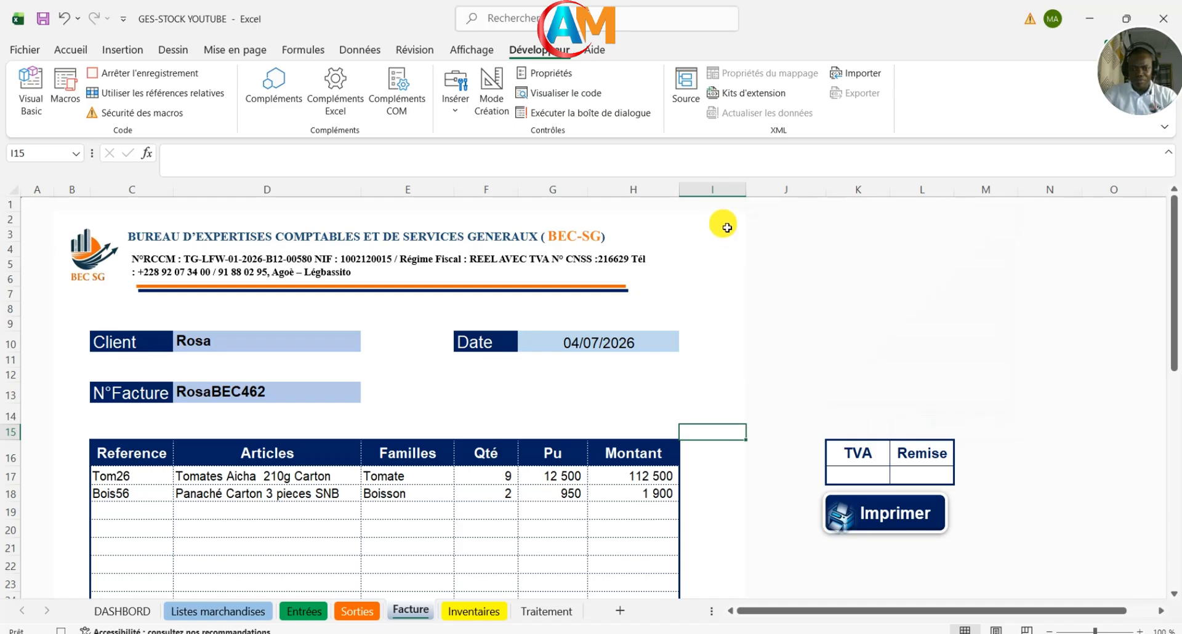
Step: Select the full invoice area across columns B to I, starting at row 2, and stop the macro recording
drag(726, 219, 86, 537)
scroll(427, 572, up, 7)
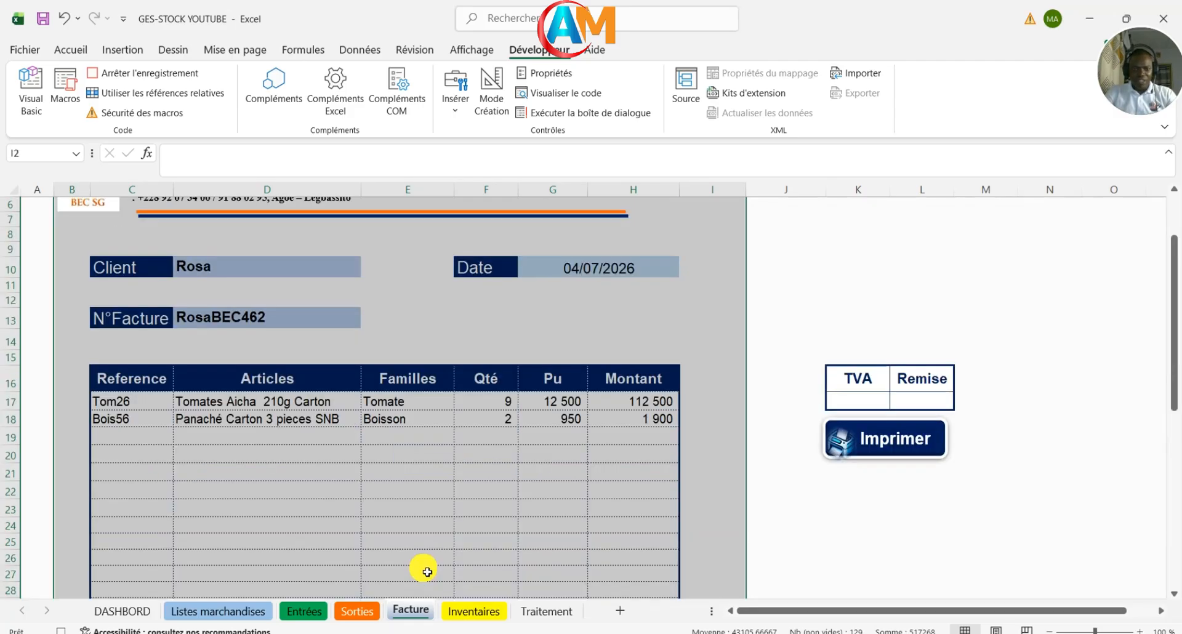
scroll(427, 572, up, 2)
scroll(441, 563, down, 8)
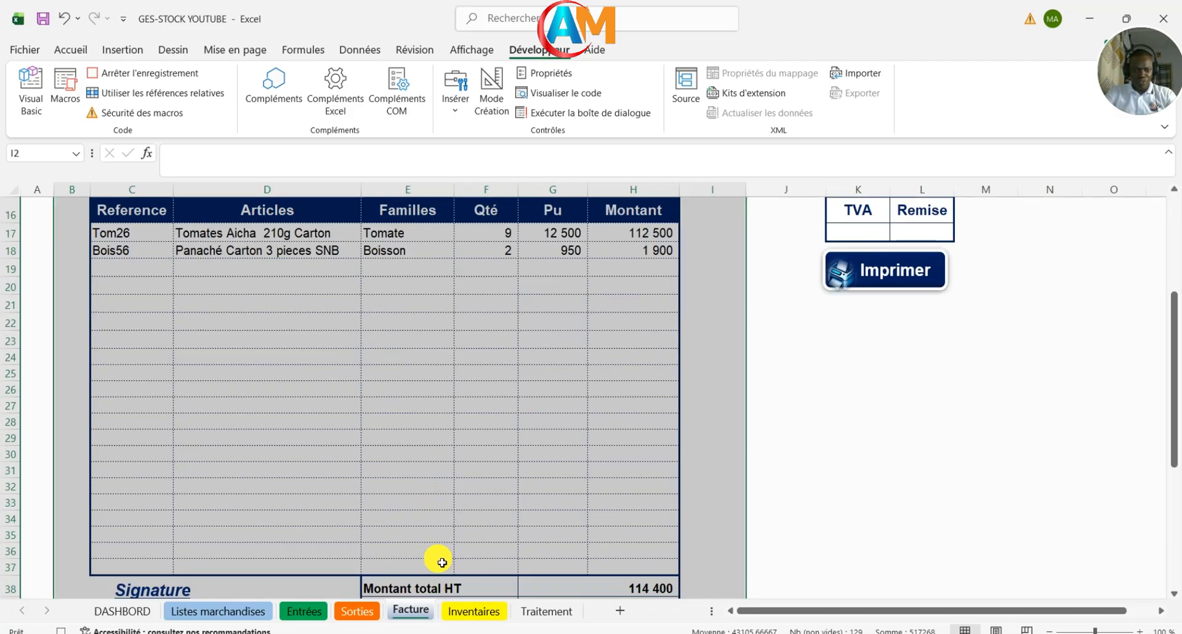
scroll(440, 560, up, 2)
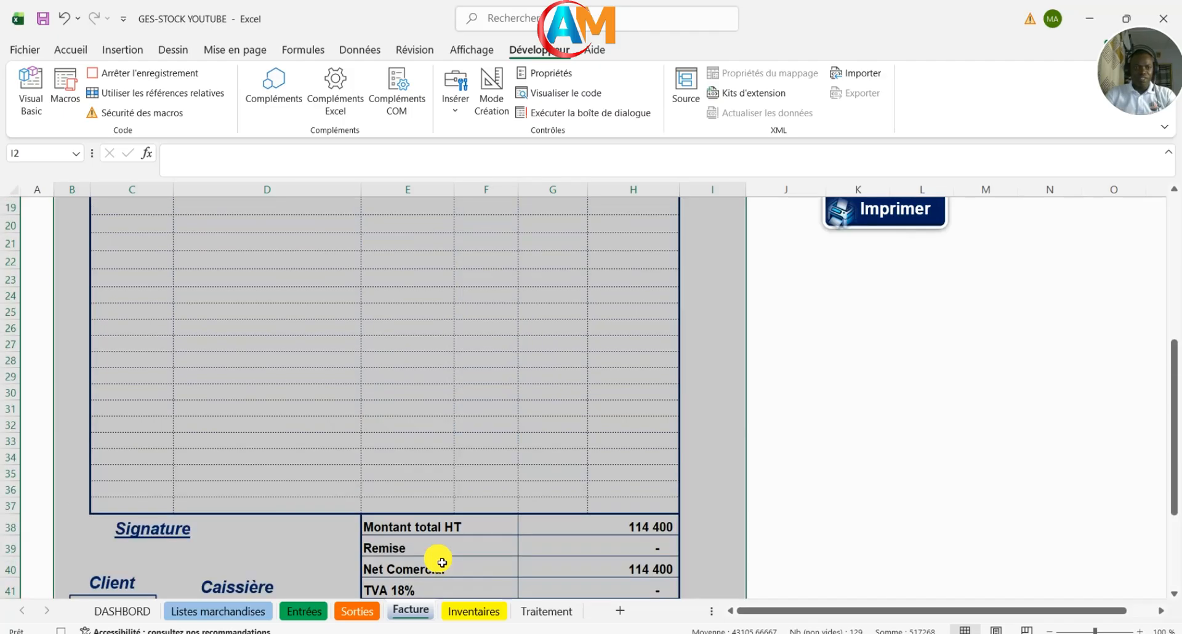
scroll(357, 403, up, 4)
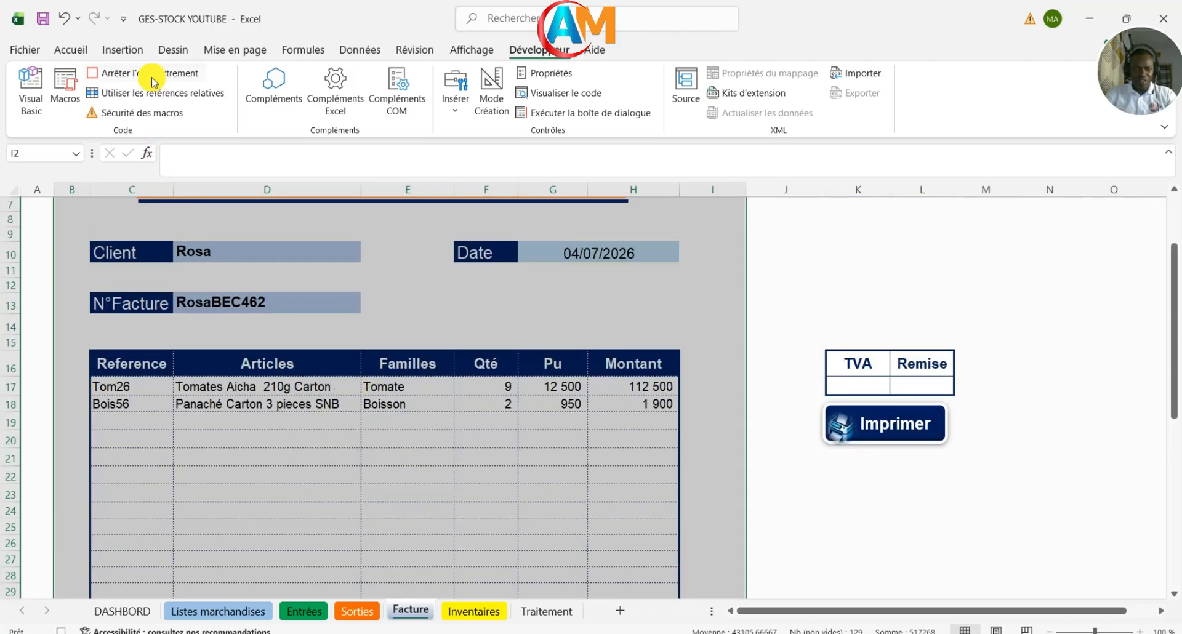
click(153, 76)
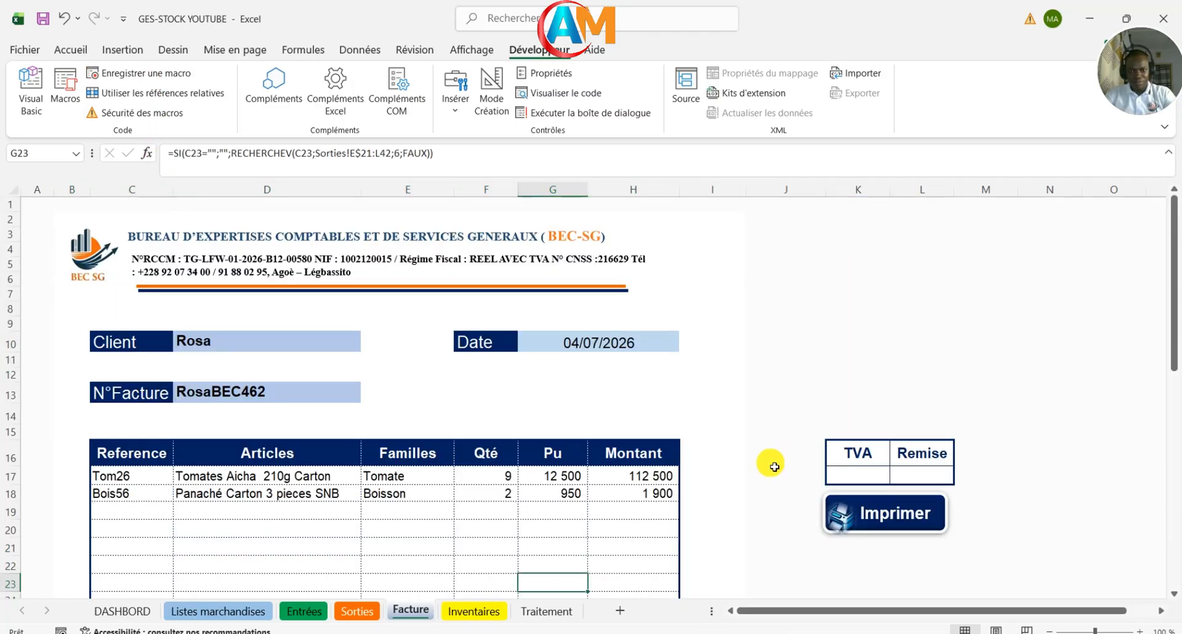
Step: Assign the Imprimer macro to the Imprimer button shape on the Facture sheet
right_click(923, 516)
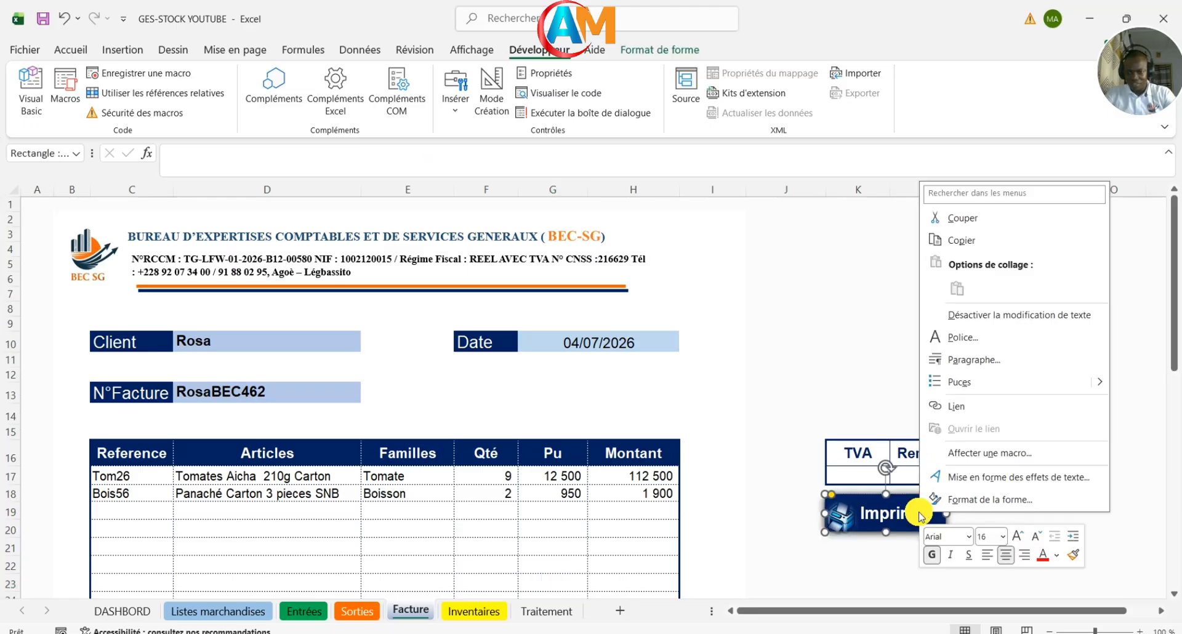
click(974, 453)
click(828, 386)
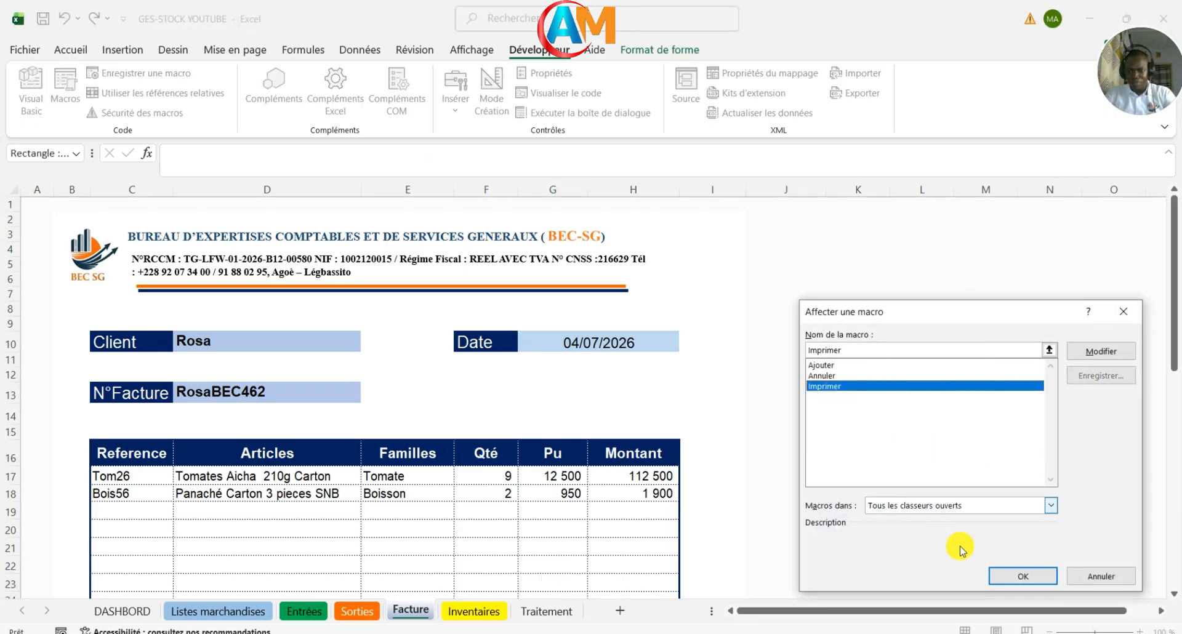
click(1009, 576)
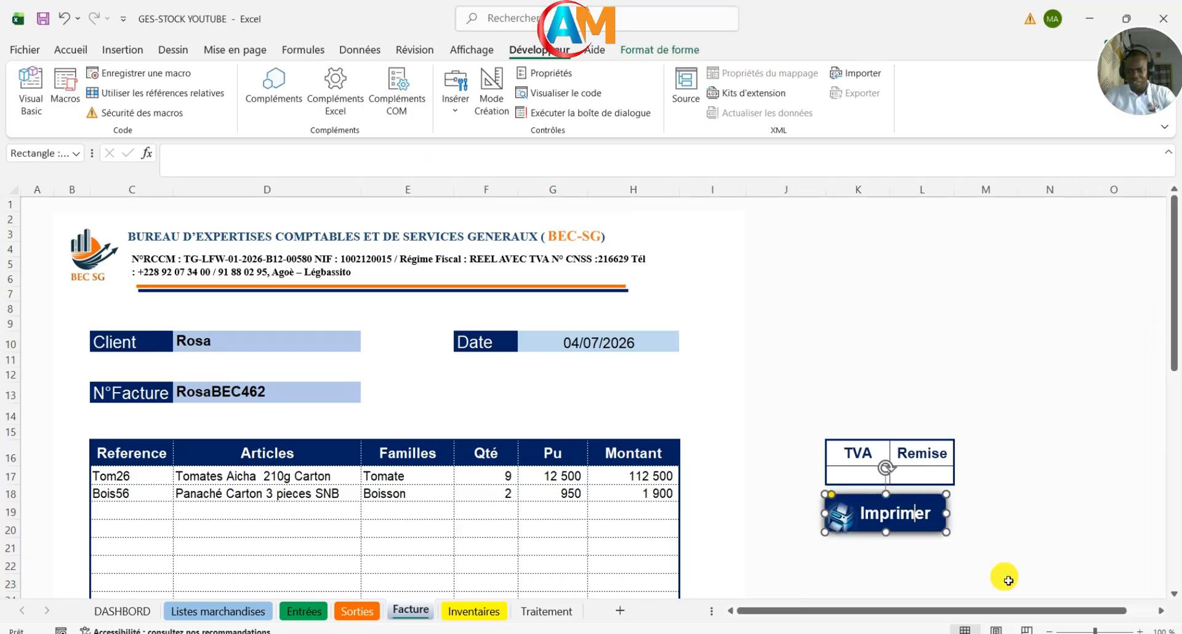
click(771, 563)
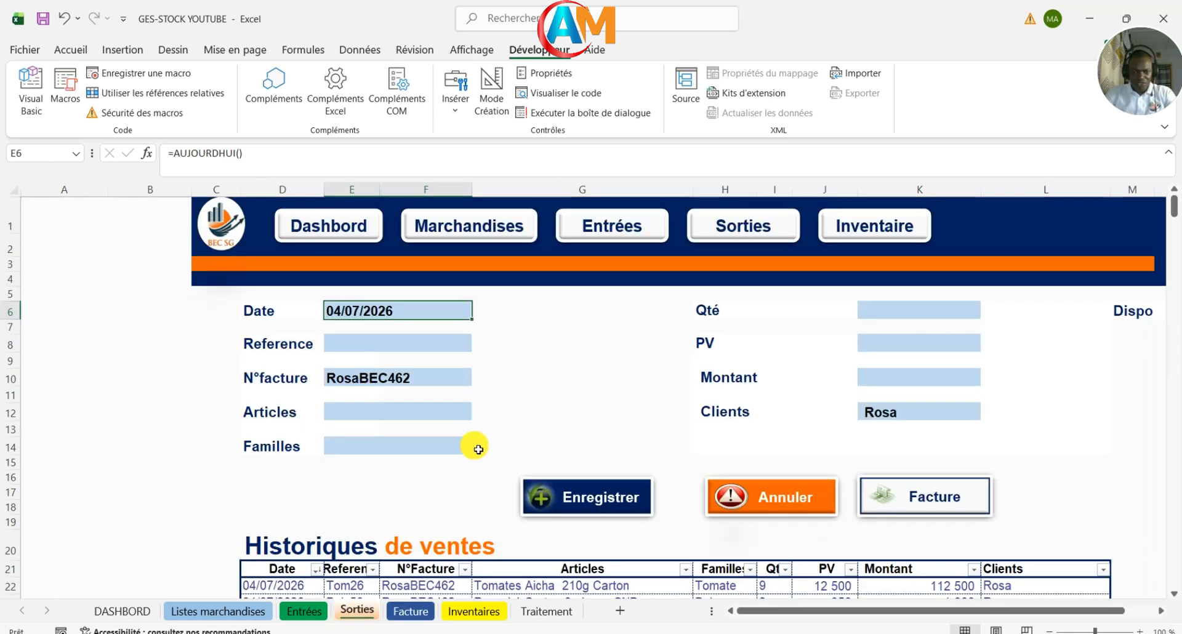
Step: On the Sorties sheet, choose reference Tom20 for a new sale and set Qté to 2
scroll(479, 449, down, 3)
scroll(478, 450, up, 3)
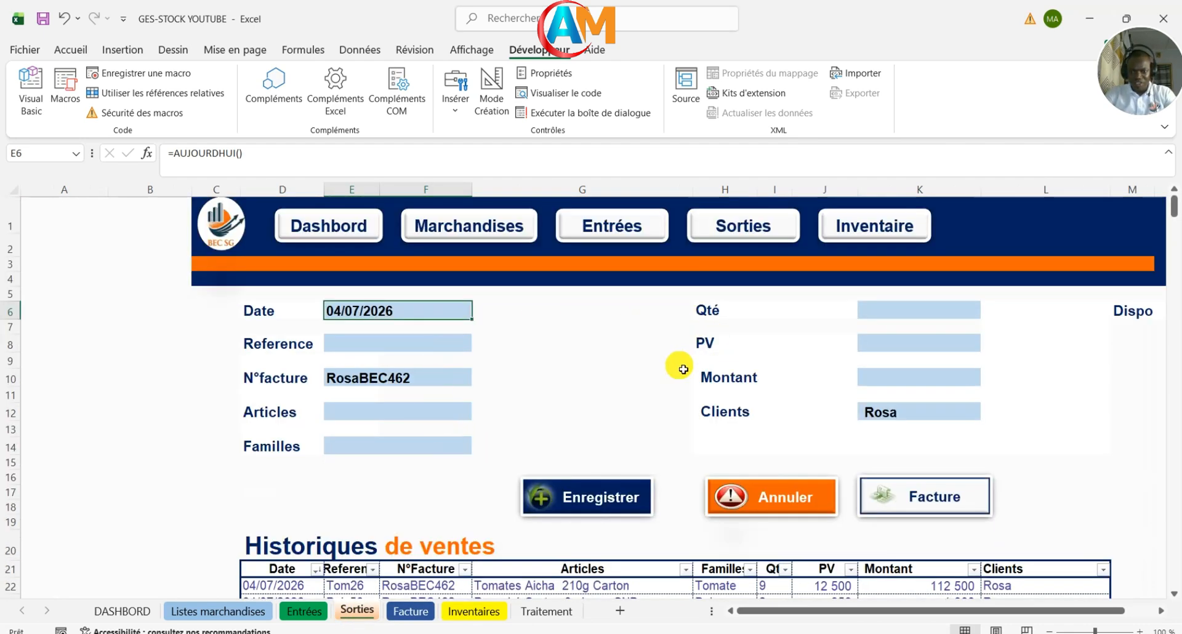
click(412, 349)
click(479, 345)
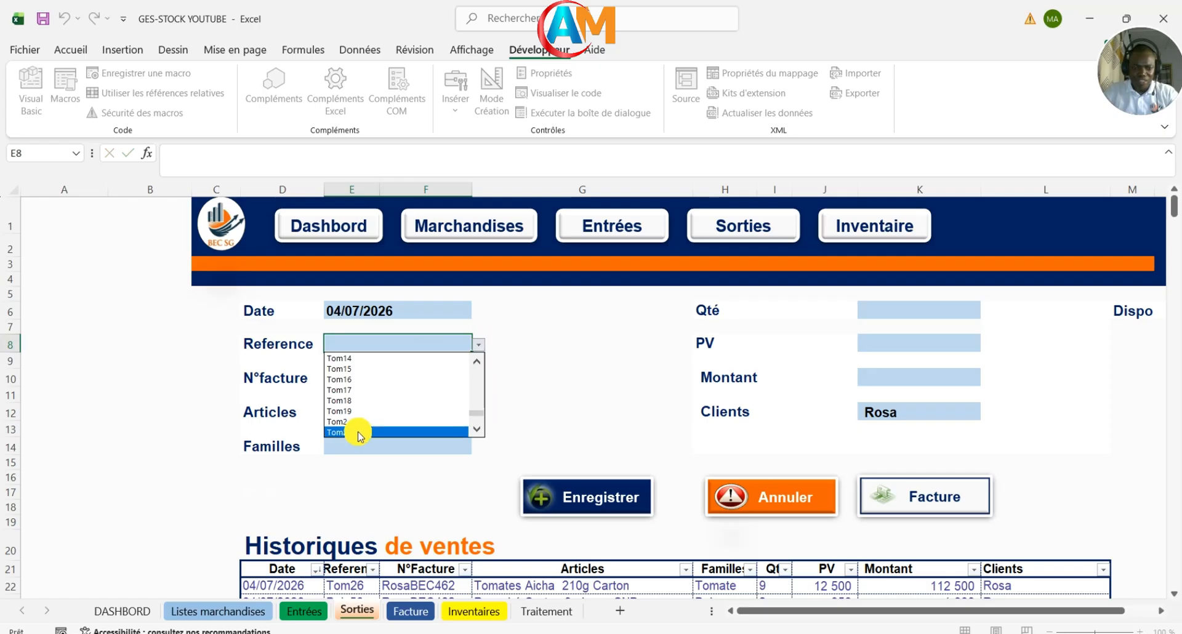
click(364, 418)
double_click(903, 314)
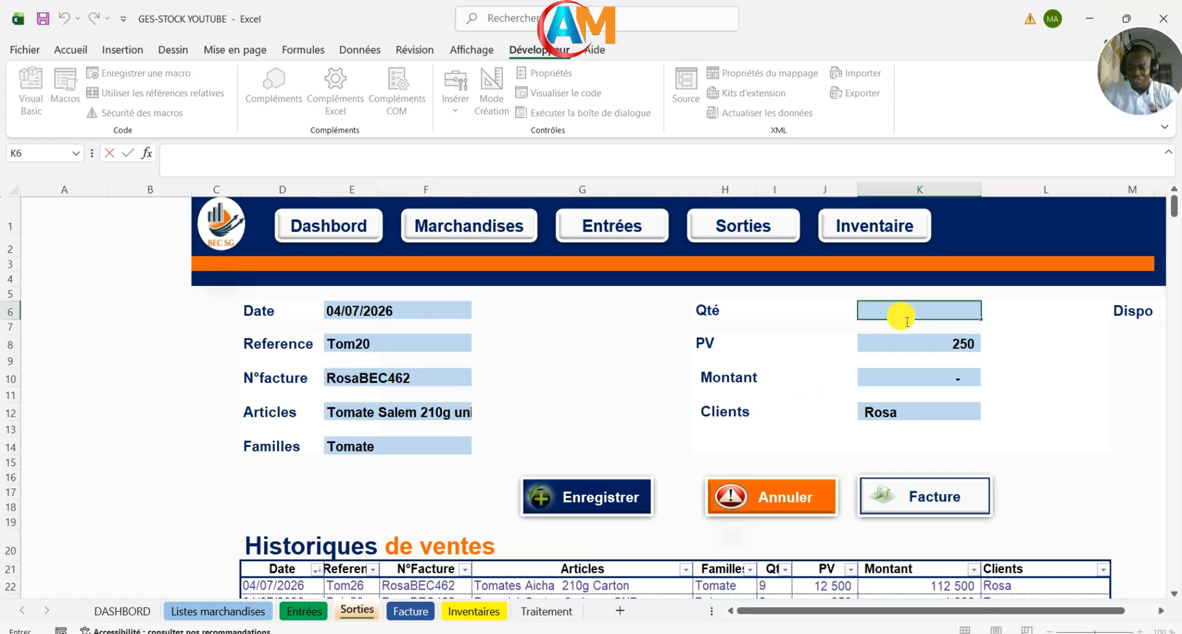
text(2)
Step: Enter the new customer's name under Clients and save the sale to the sales history
click(914, 420)
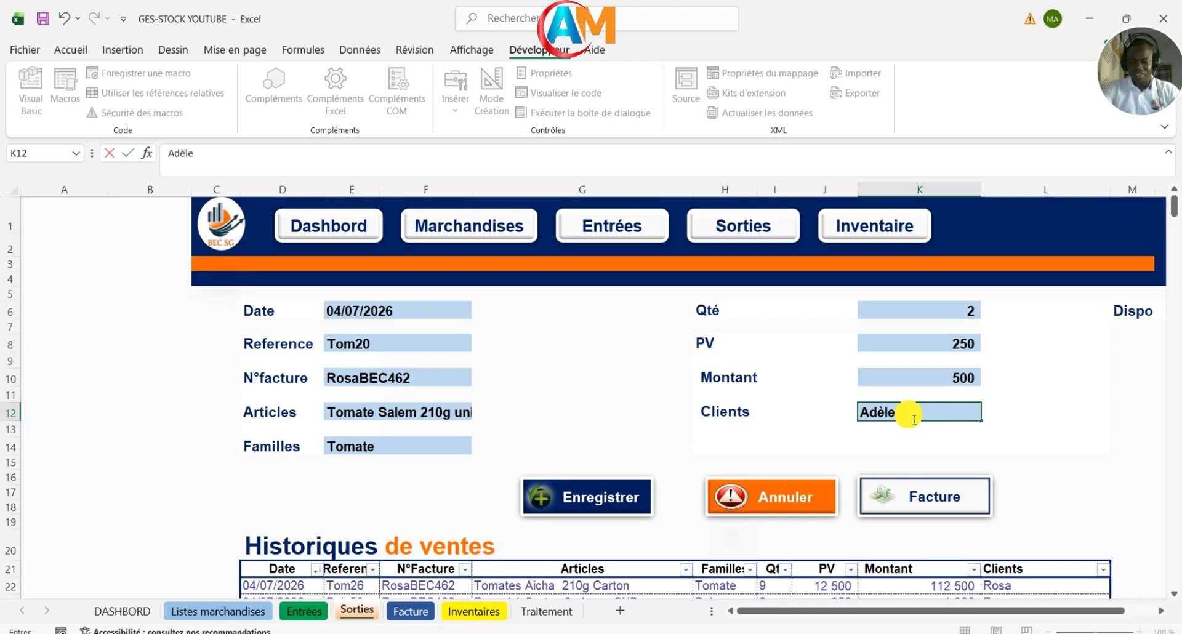
key(Return)
click(612, 496)
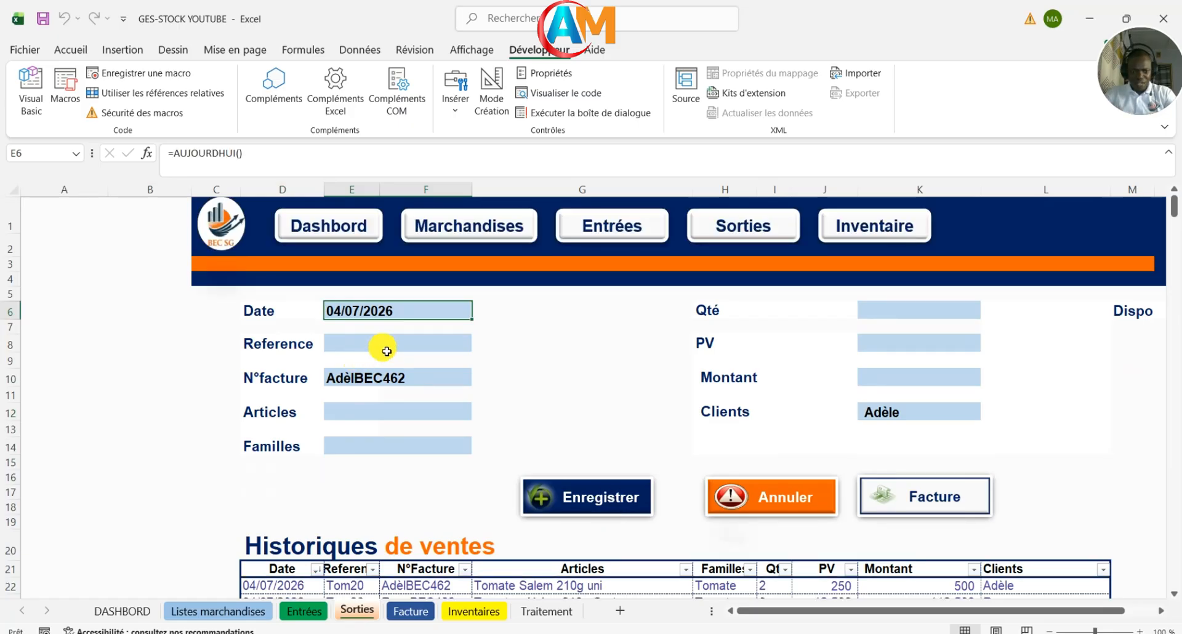
Step: Record a sale of reference Tom8 with a Qté of 20 for the same customer
click(454, 351)
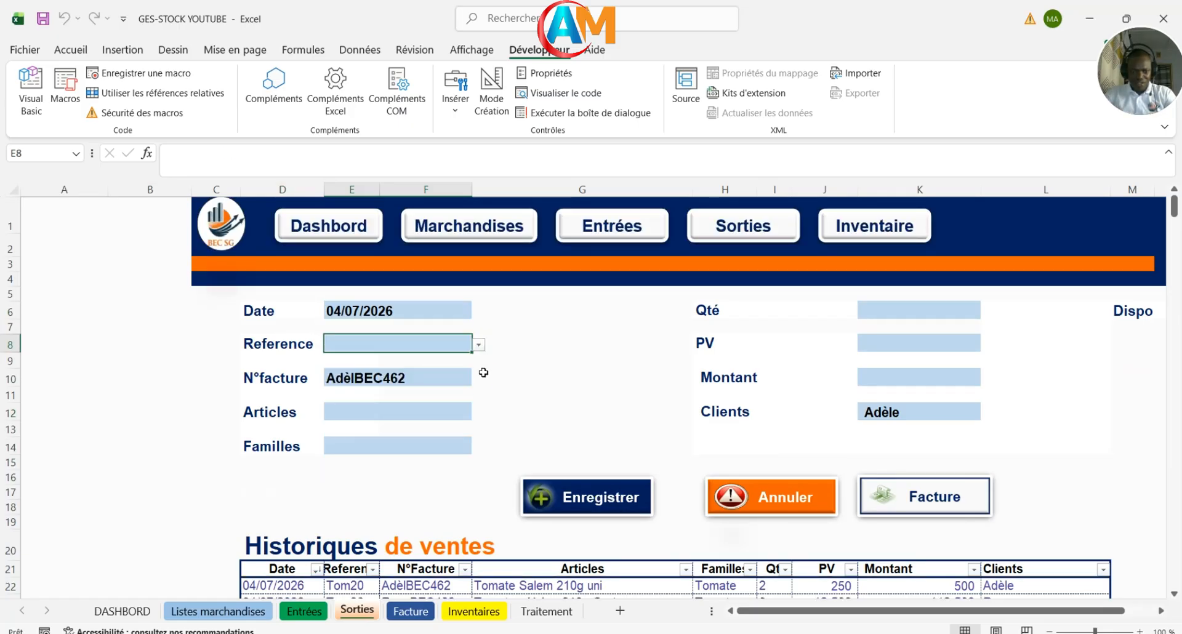
click(479, 352)
click(470, 404)
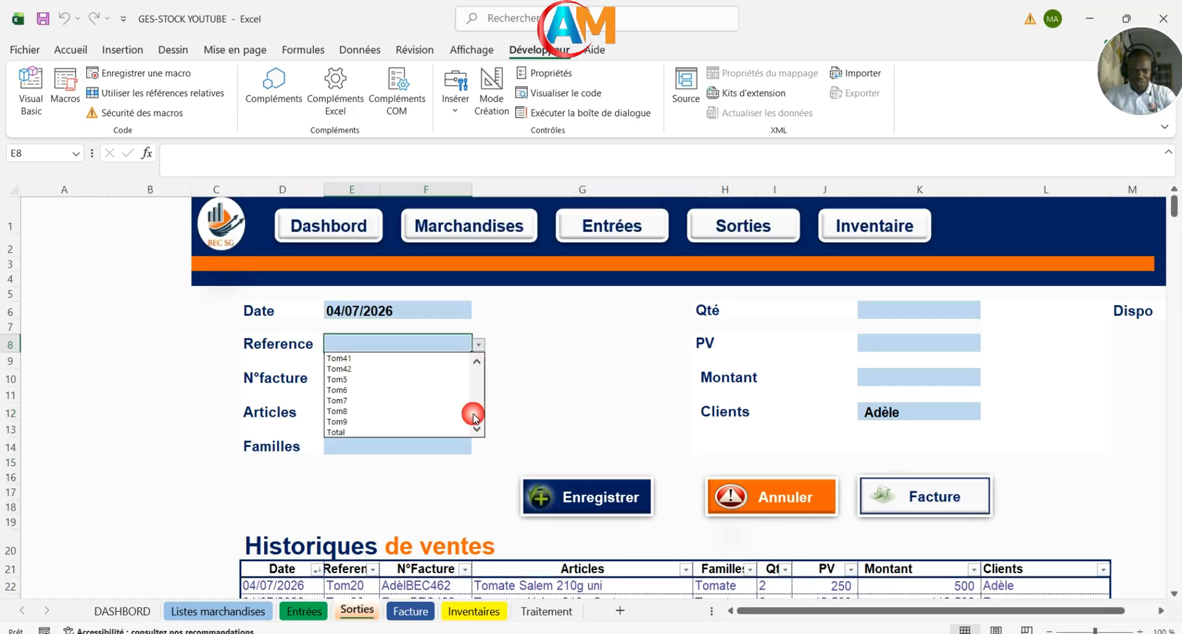
click(386, 414)
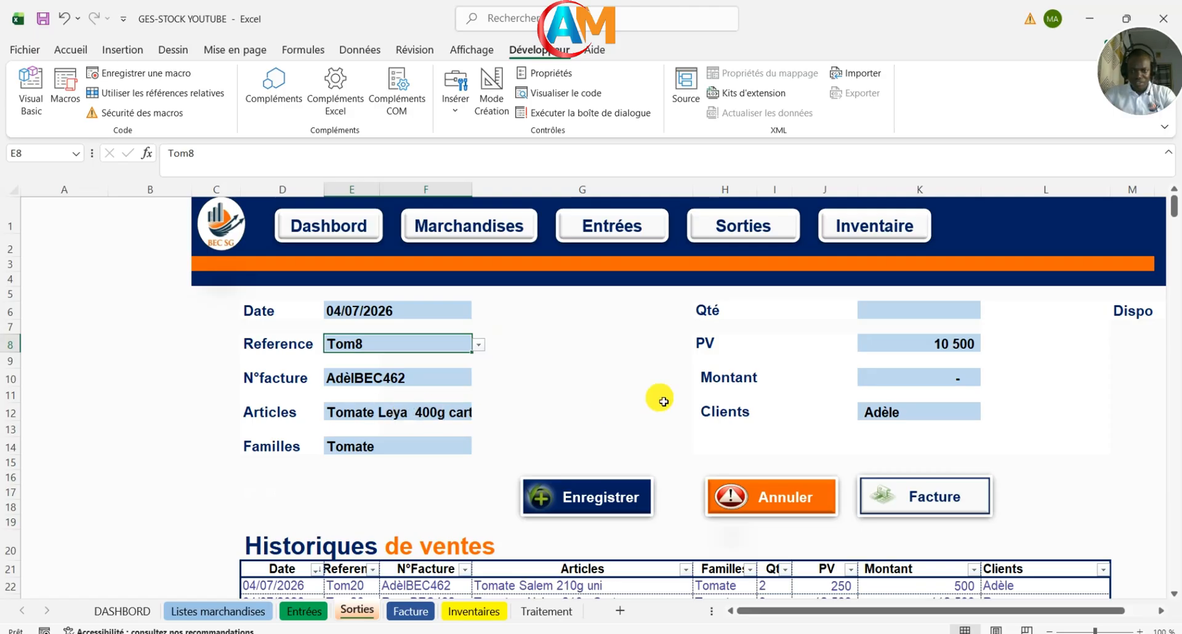
click(916, 323)
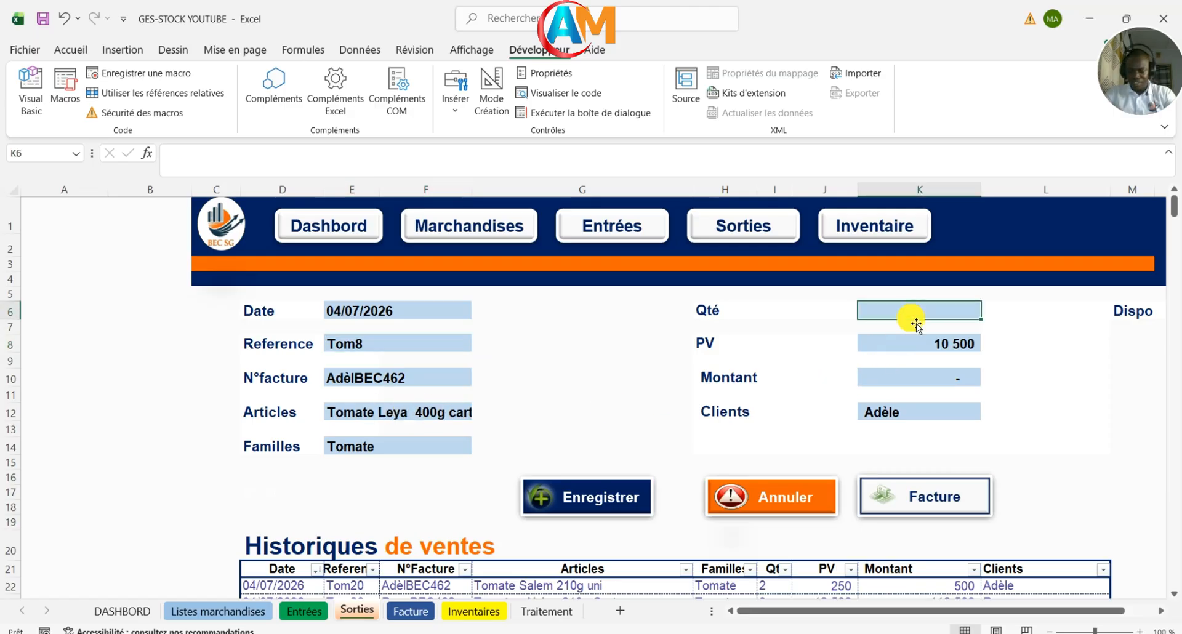
text(20)
key(Return)
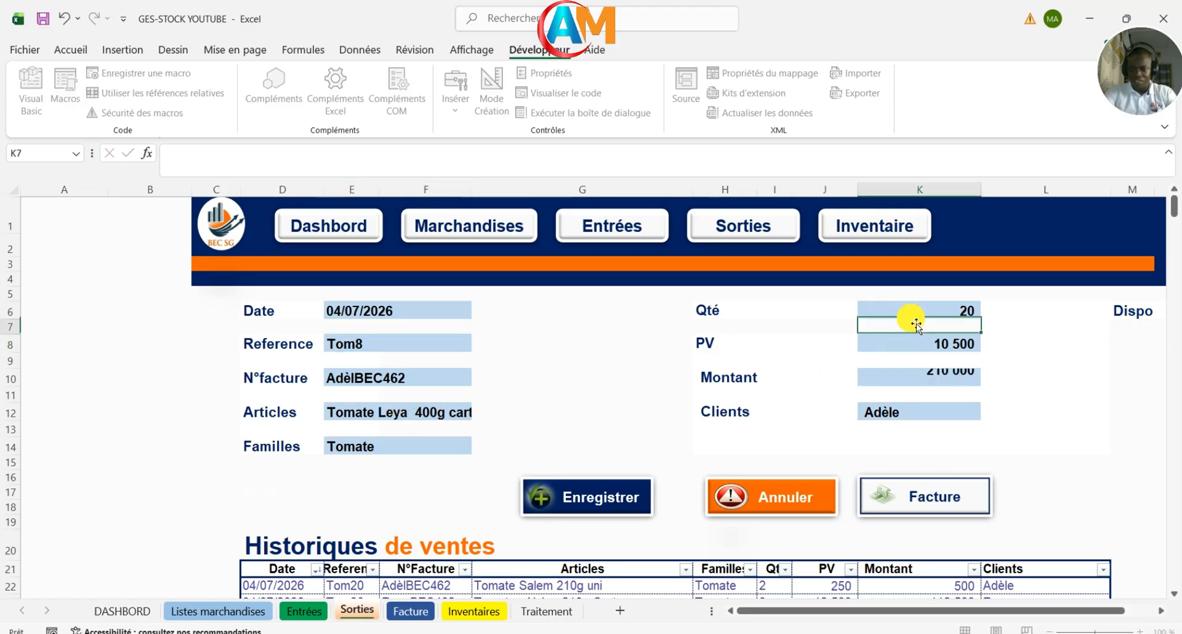
click(601, 494)
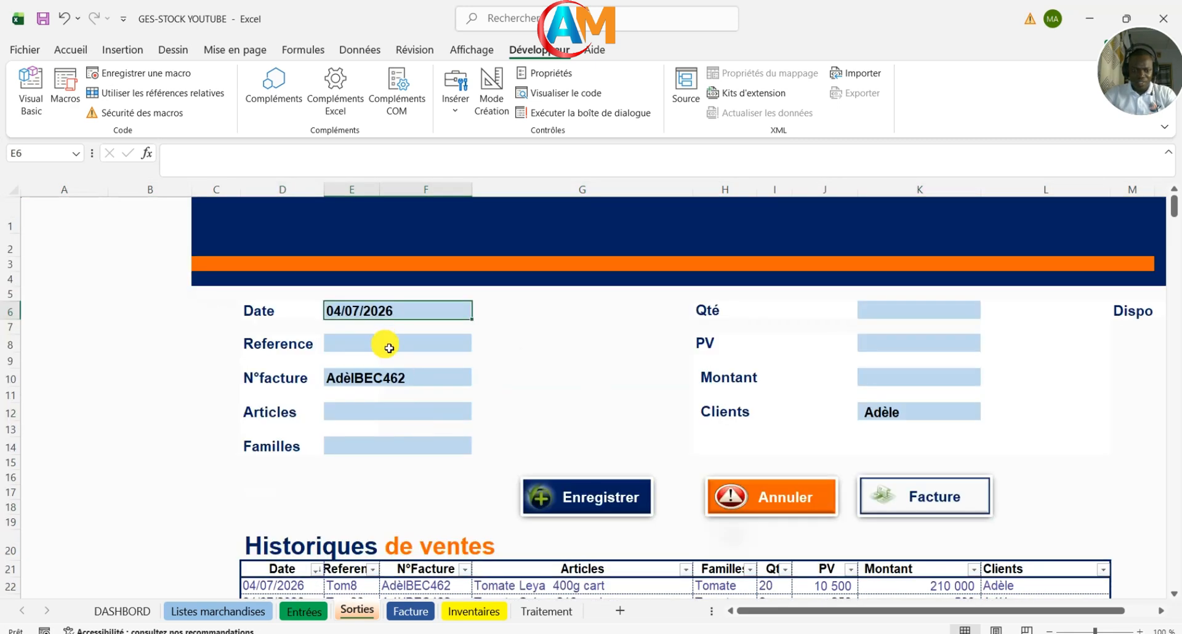
Step: Choose reference Riz14 for another sale to the same customer and set Qté to 20
click(389, 349)
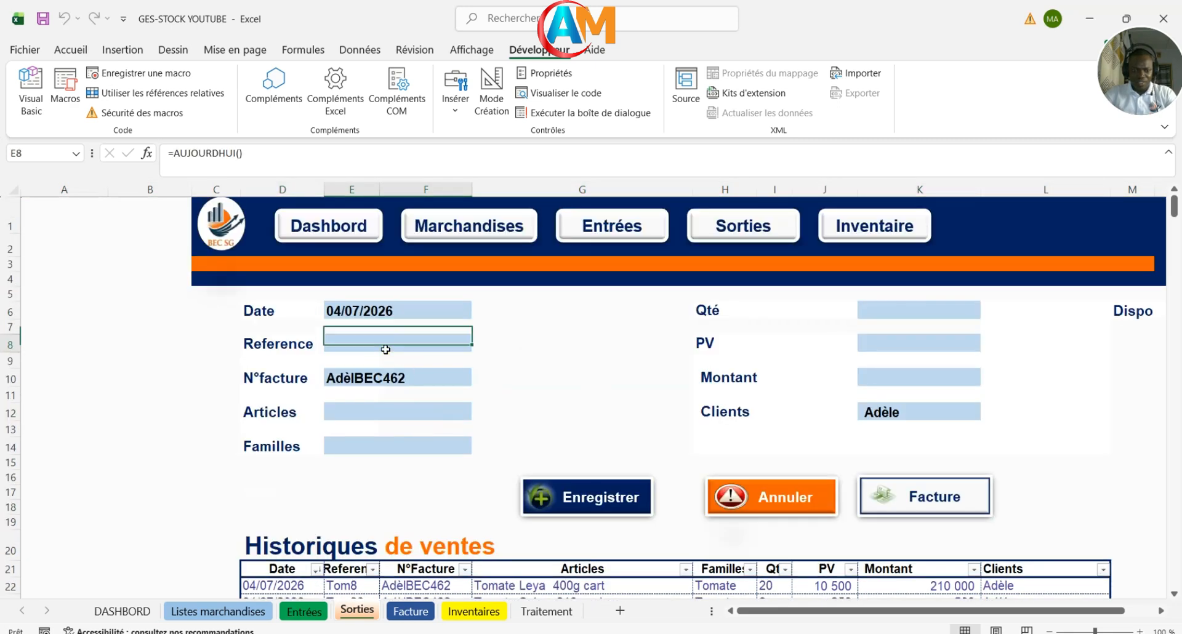
click(479, 346)
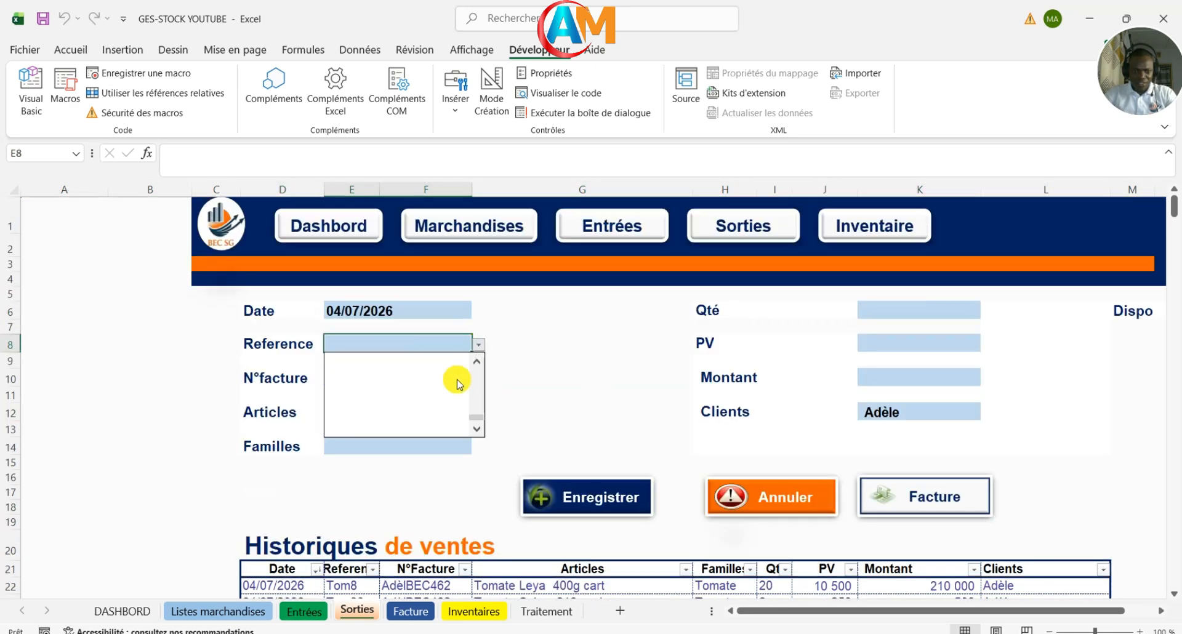
drag(478, 419, 471, 390)
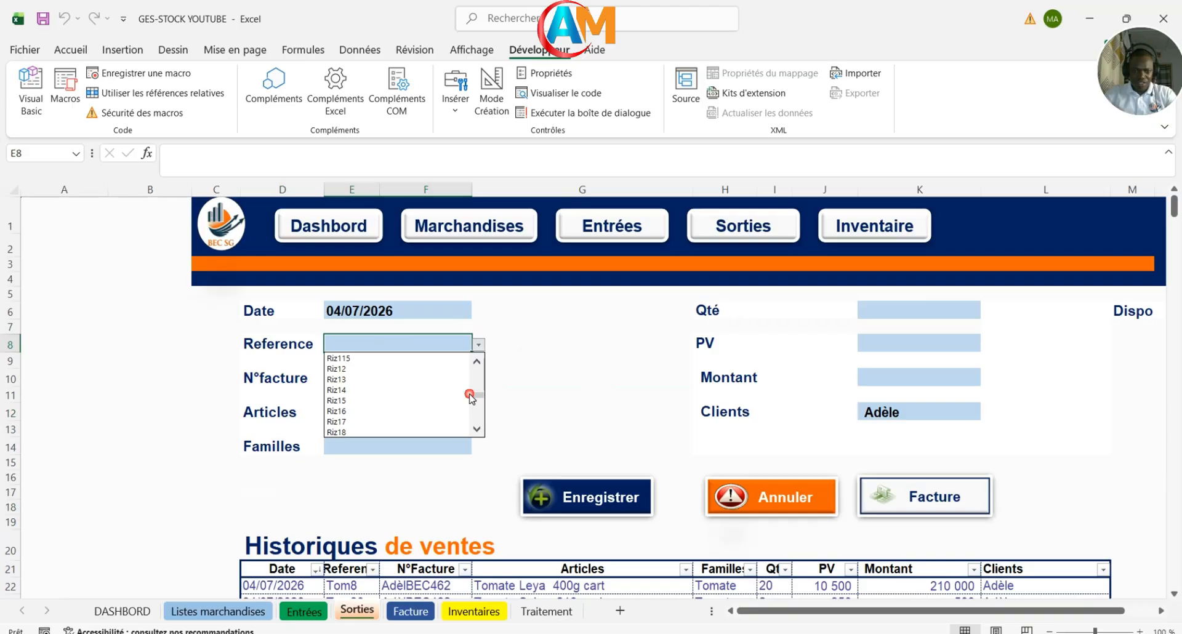
click(370, 397)
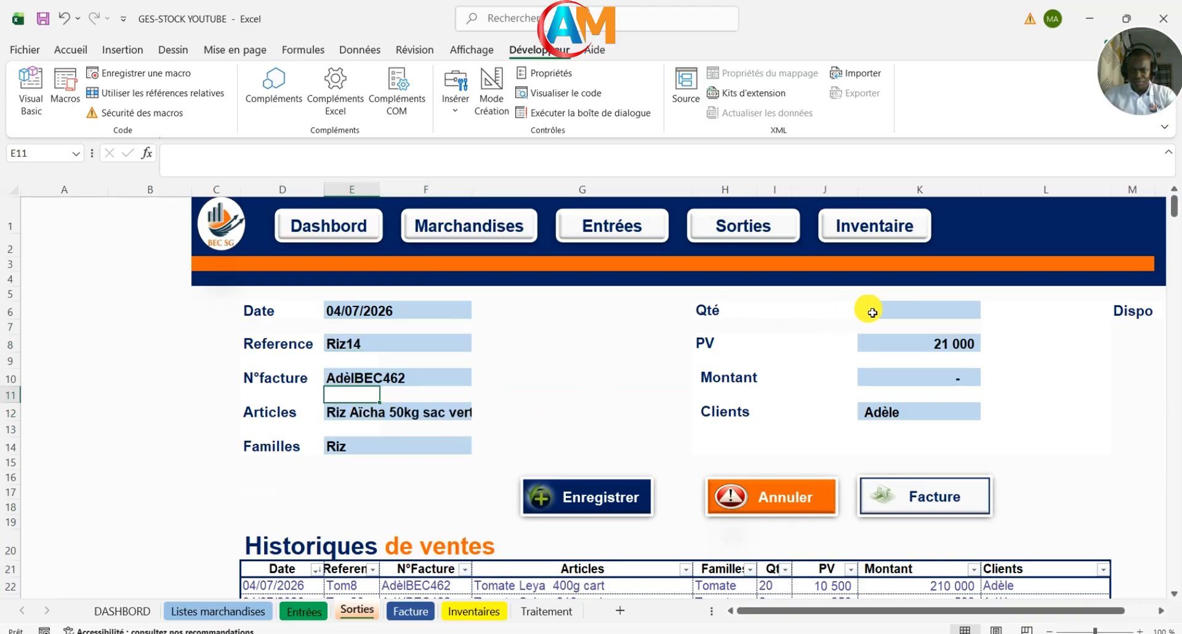
click(873, 313)
text(20)
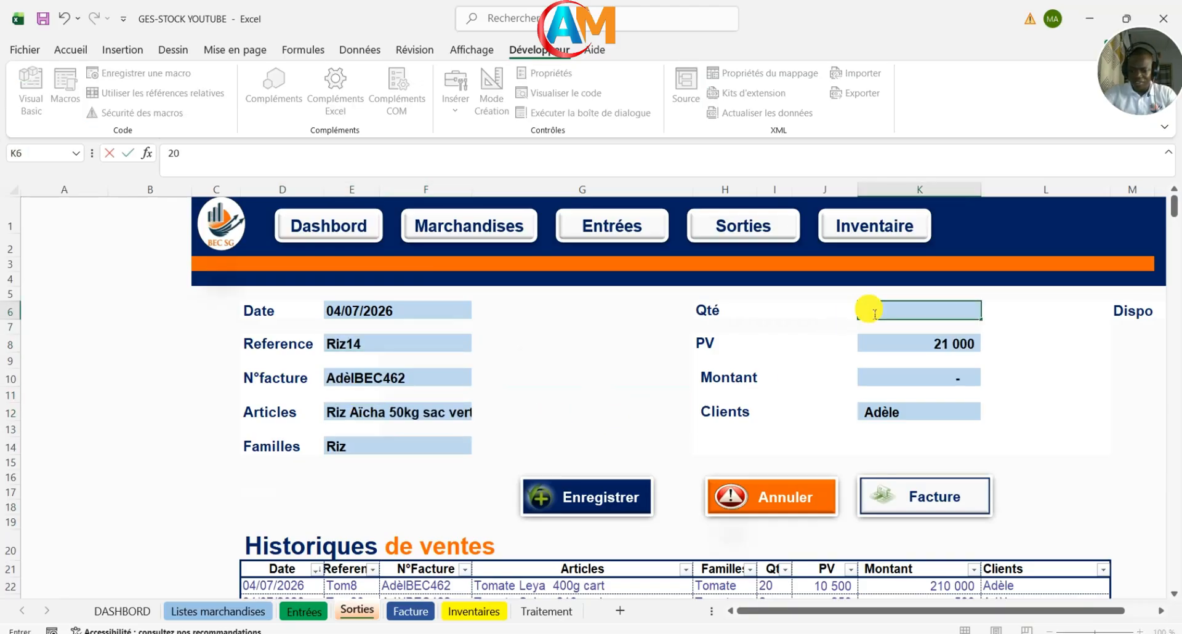
key(Return)
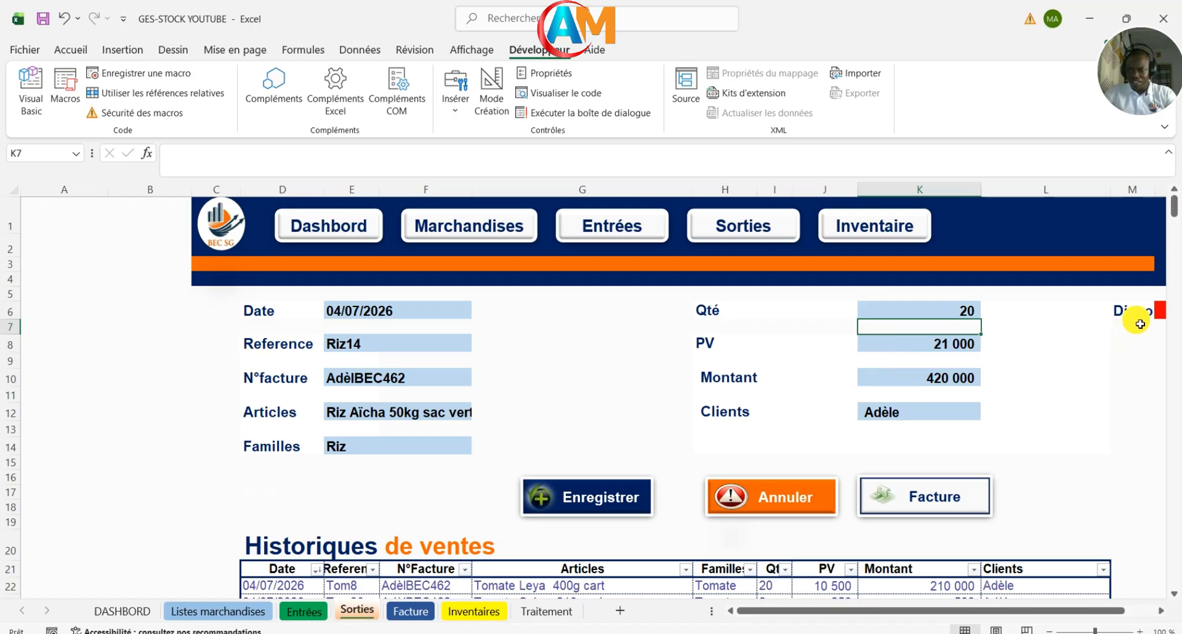
Step: Check the available stock under Dispo, set Qté to 10 and save the Riz14 sale to the sales history
drag(879, 615, 907, 613)
click(844, 315)
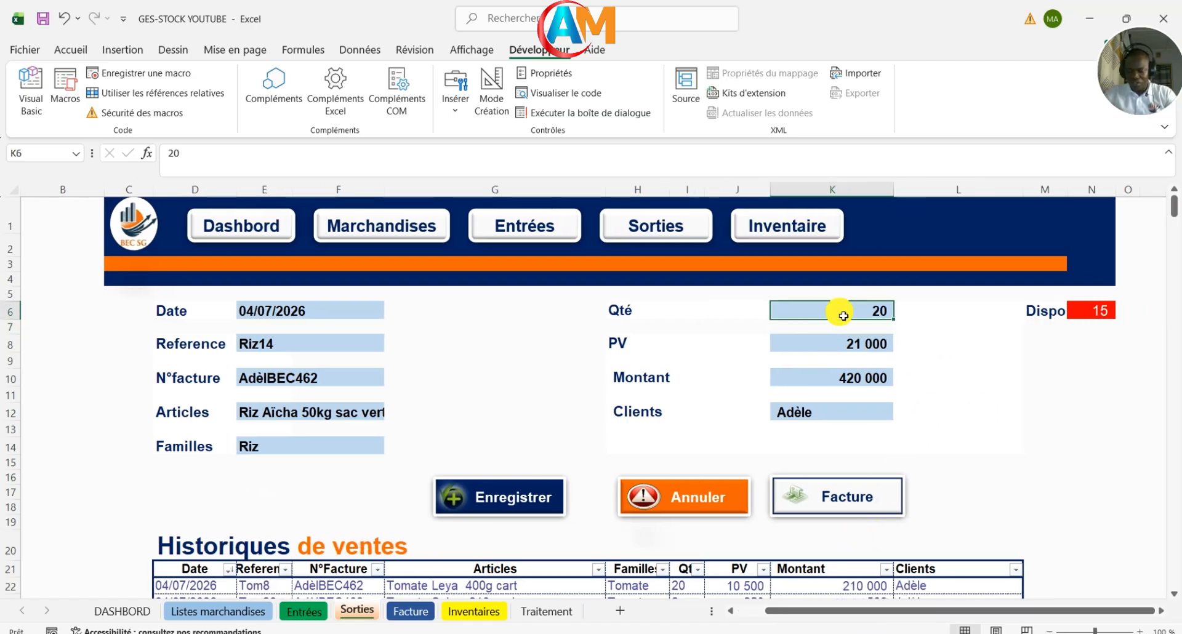
text(10)
key(Return)
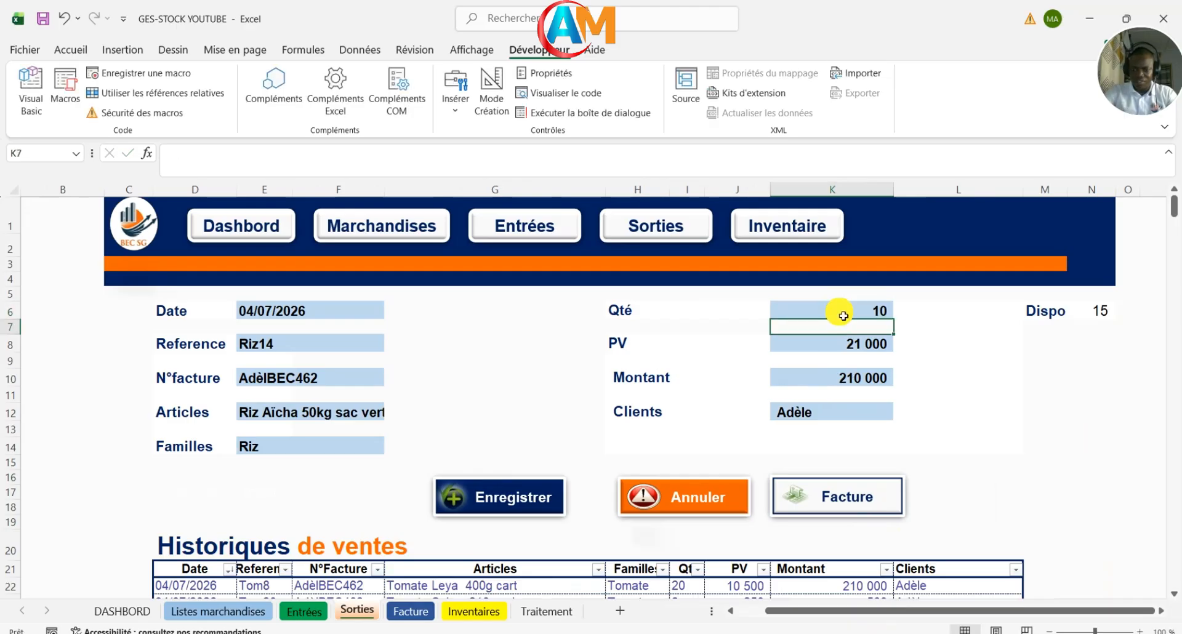
click(527, 494)
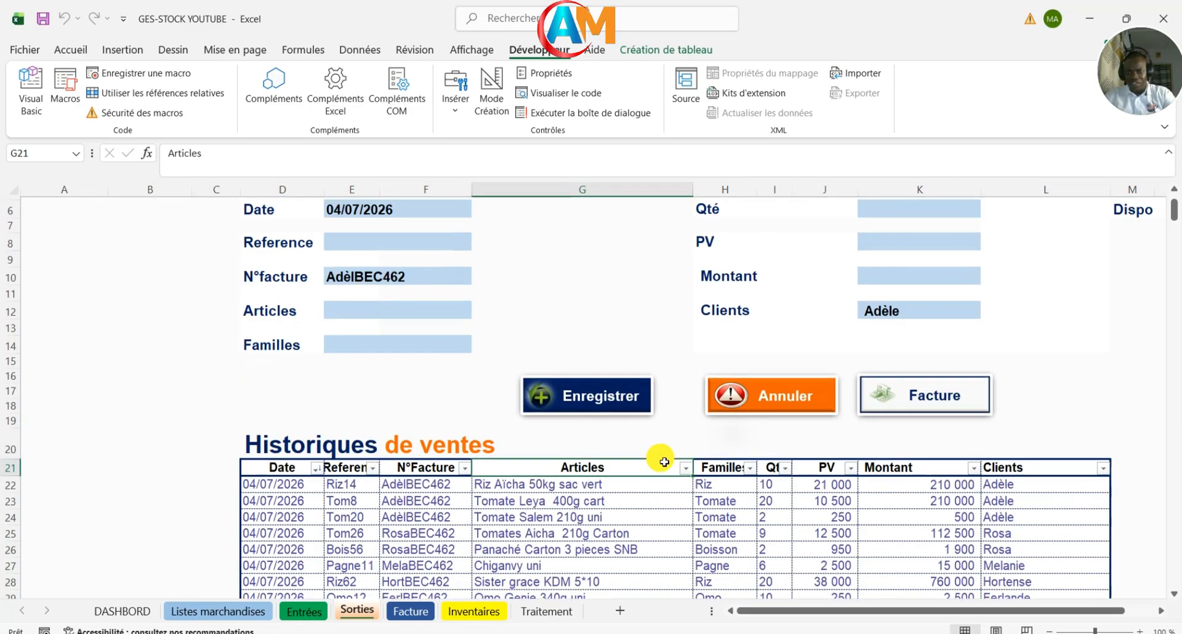
scroll(662, 458, up, 1)
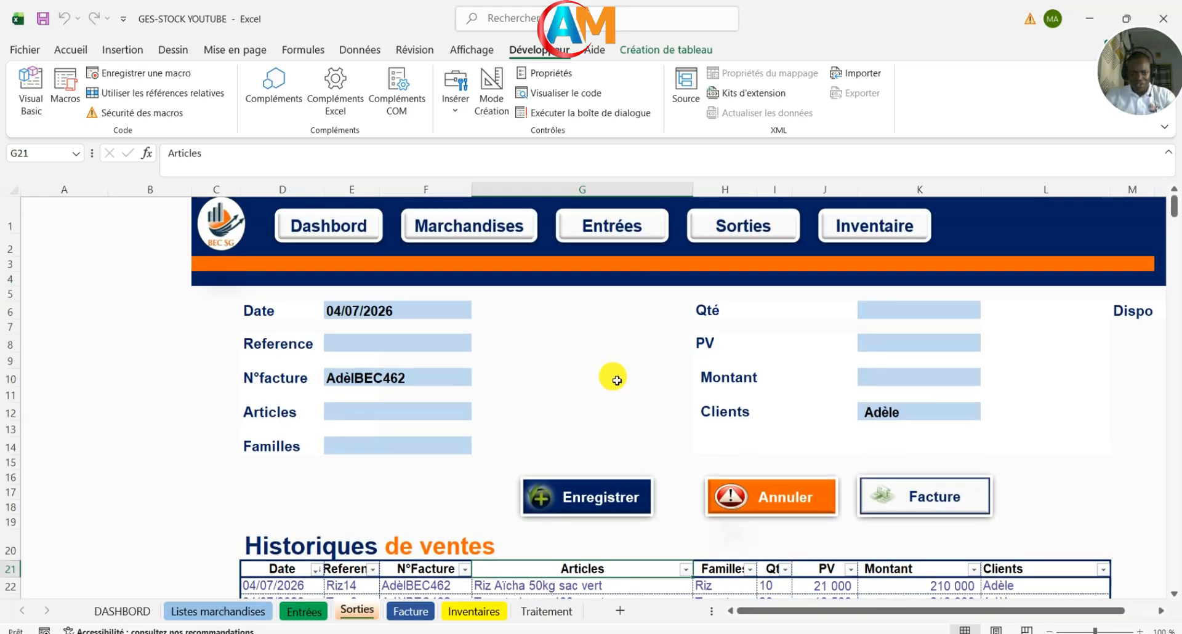
Step: Copy the references of the customer's three latest sales and paste them as values on the Facture sheet, starting at C17
scroll(603, 451, down, 4)
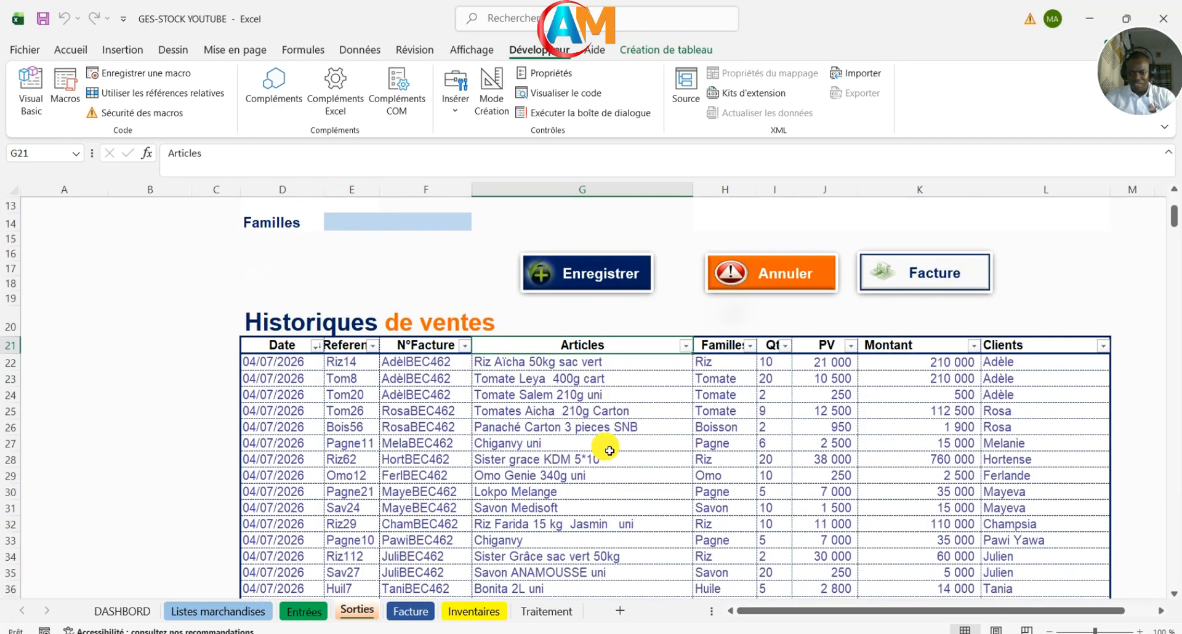
click(354, 366)
drag(359, 376, 359, 395)
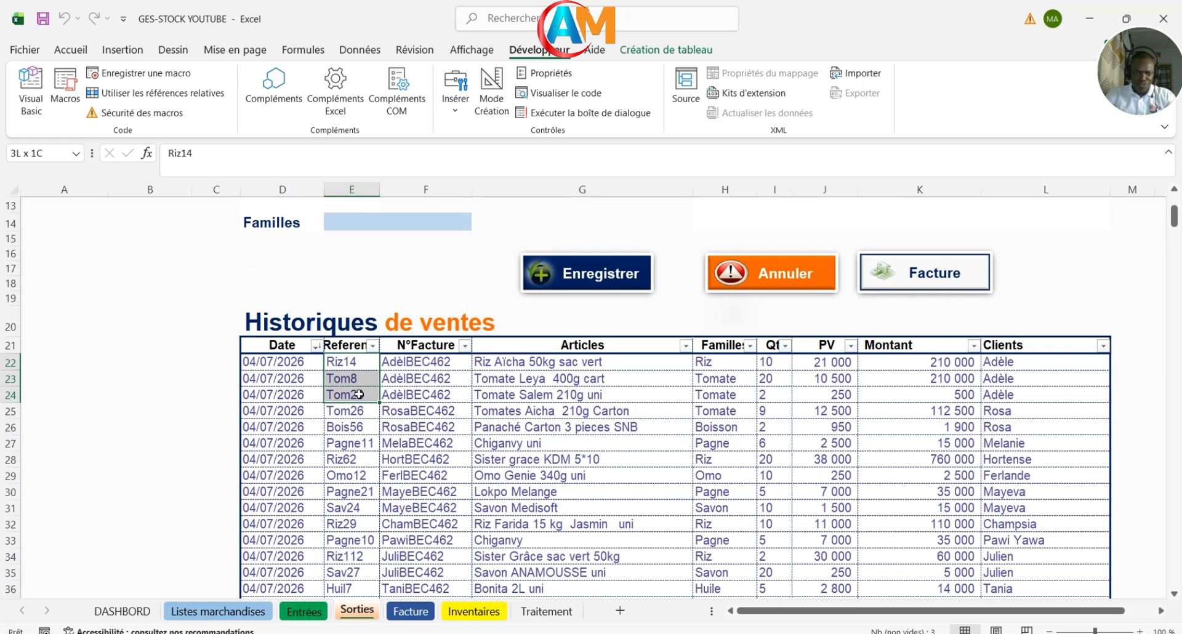
key(ctrl+c)
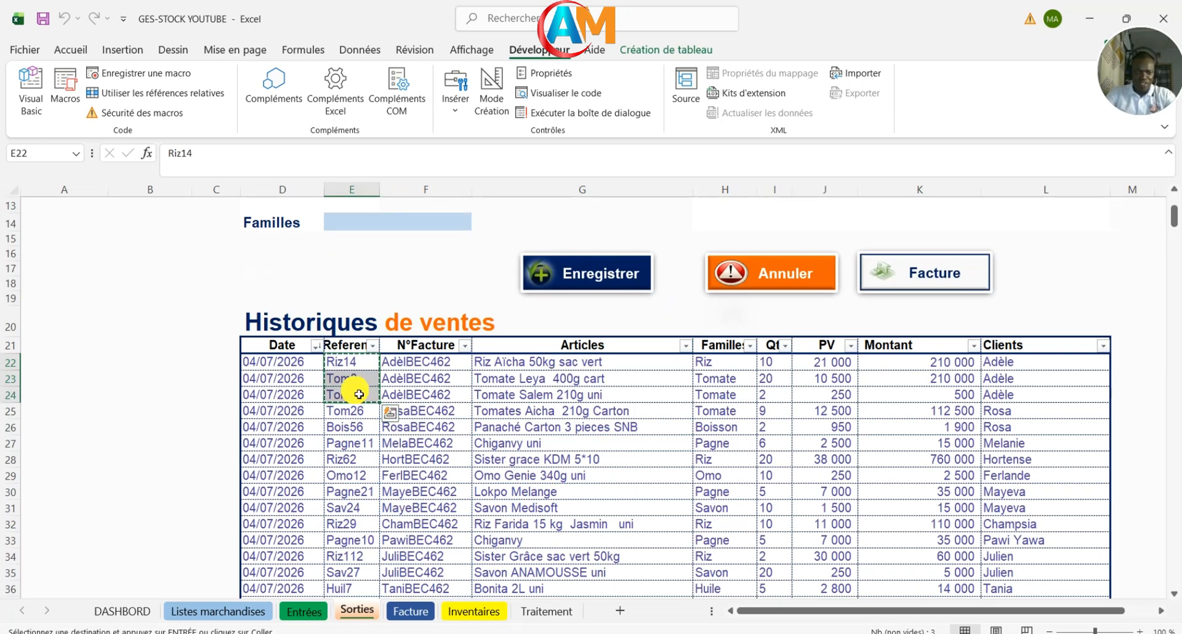
click(411, 612)
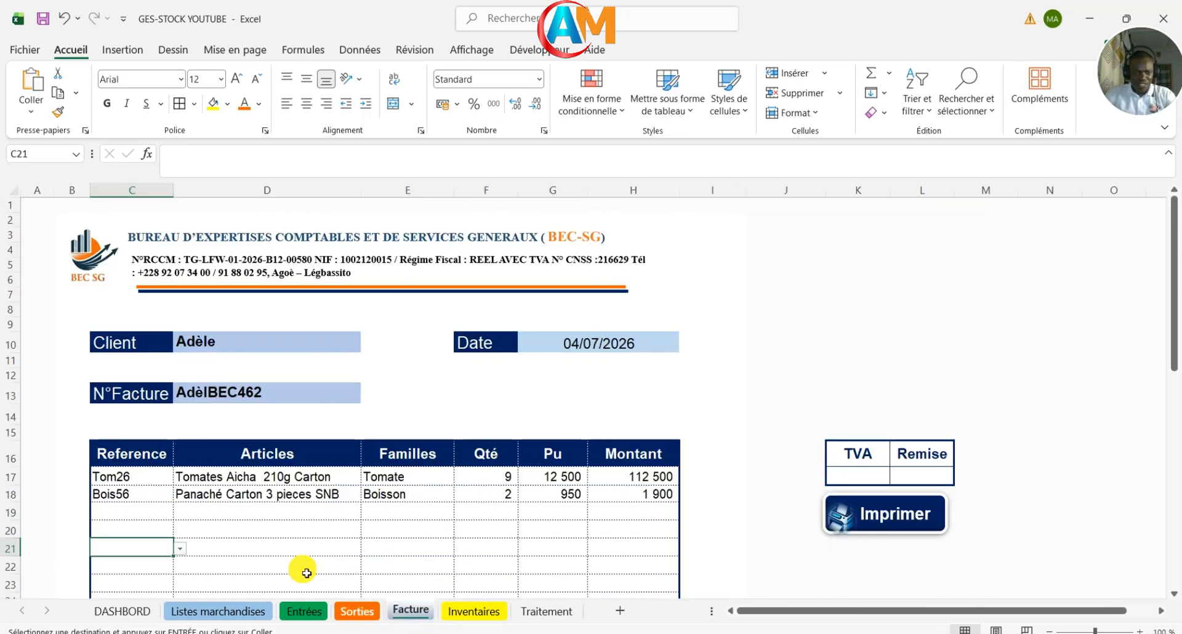
click(154, 484)
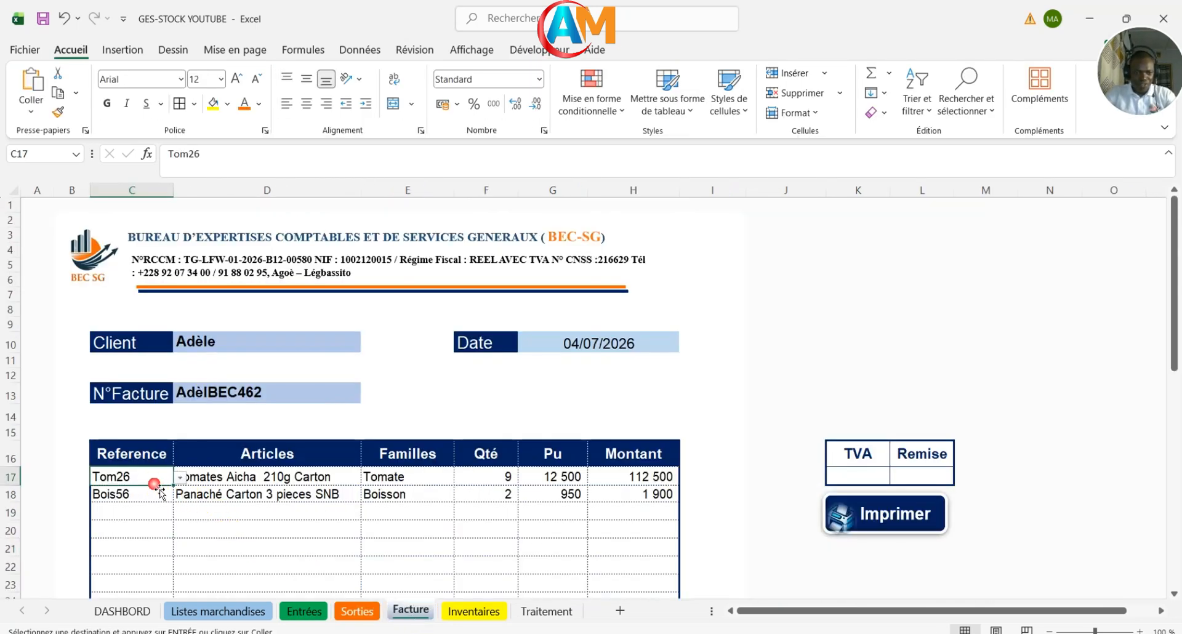
click(38, 117)
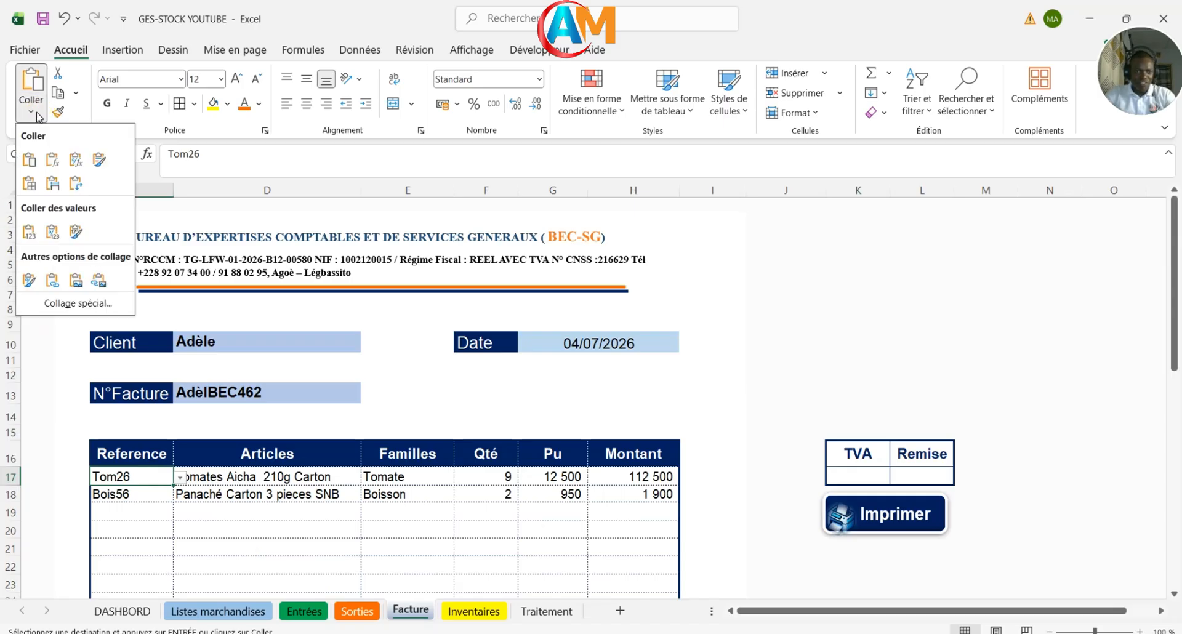
click(31, 237)
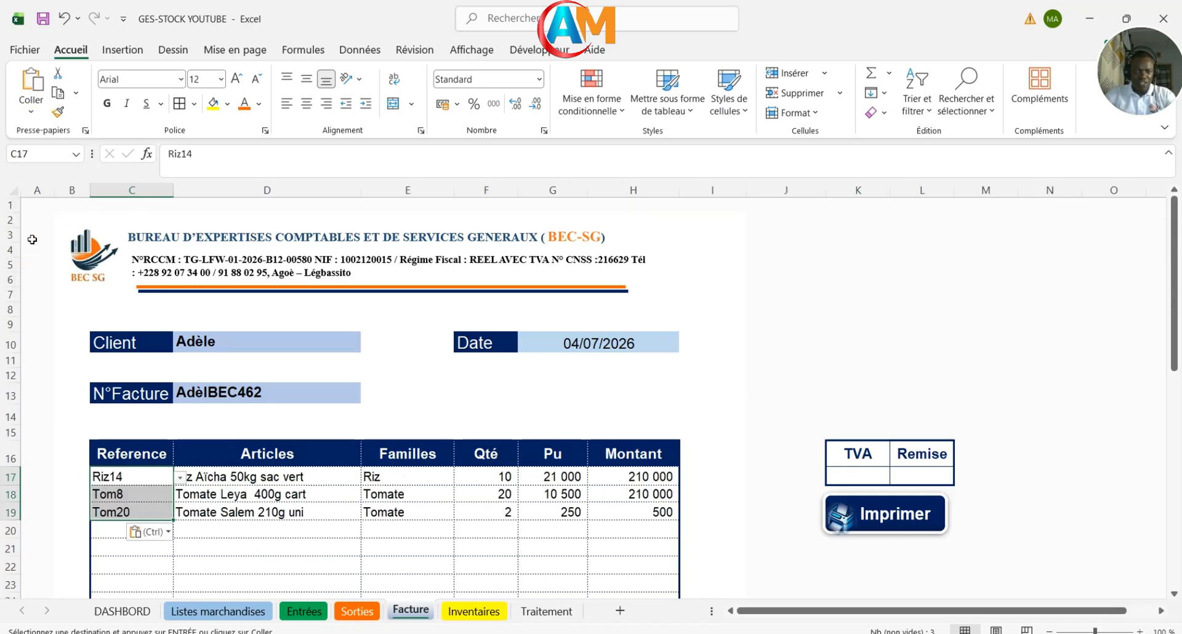
Step: Review the invoice lines, preview the printout by running the Imprimer macro, and return to the Facture sheet
click(778, 424)
scroll(778, 425, down, 3)
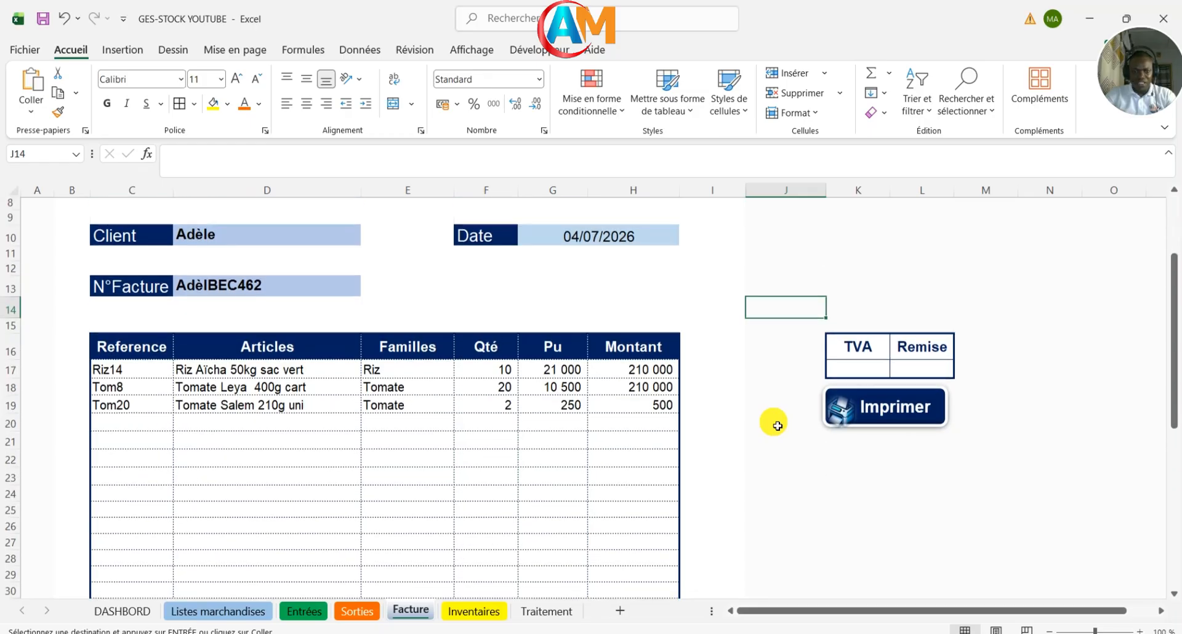
scroll(778, 425, up, 3)
scroll(188, 522, down, 3)
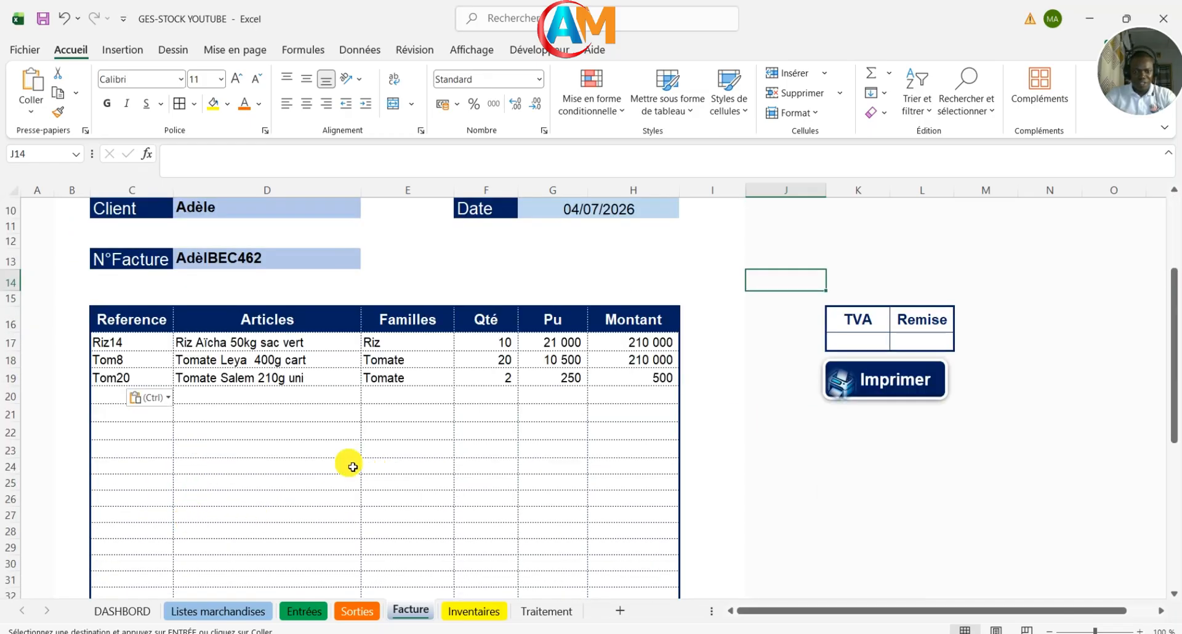
scroll(269, 484, down, 1)
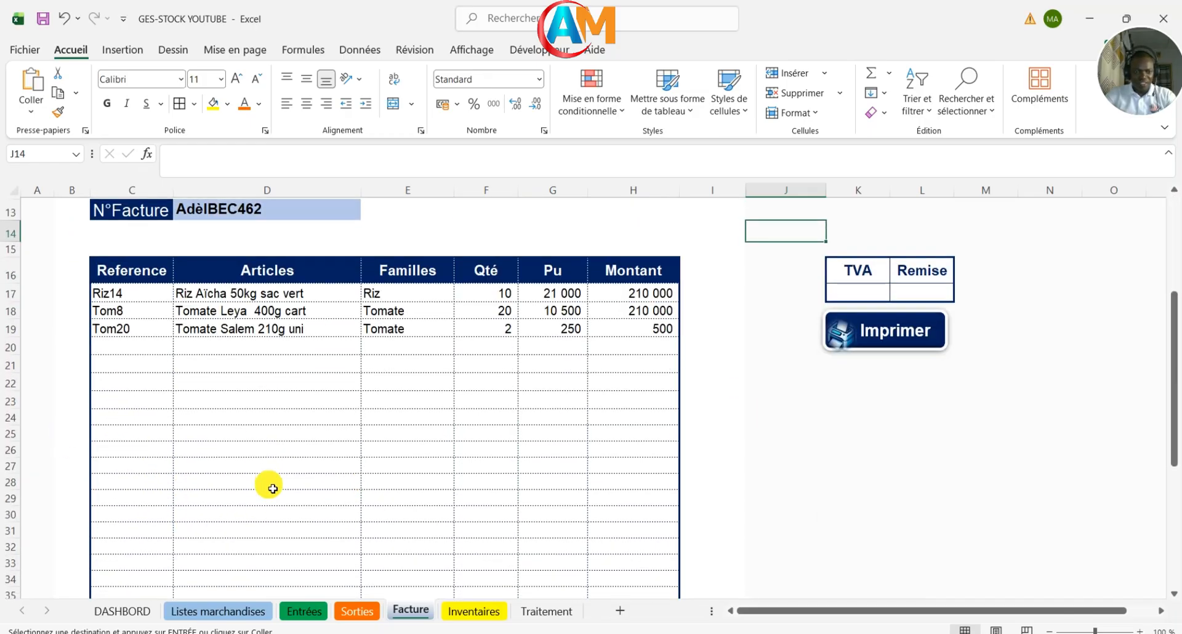
scroll(548, 484, down, 1)
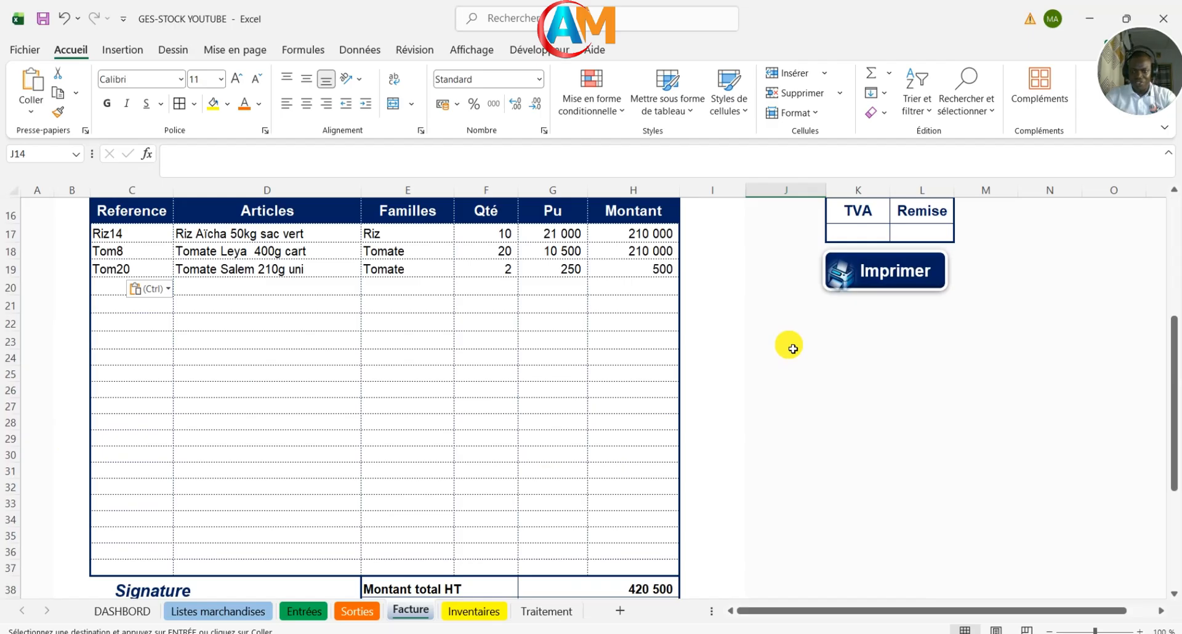
click(896, 273)
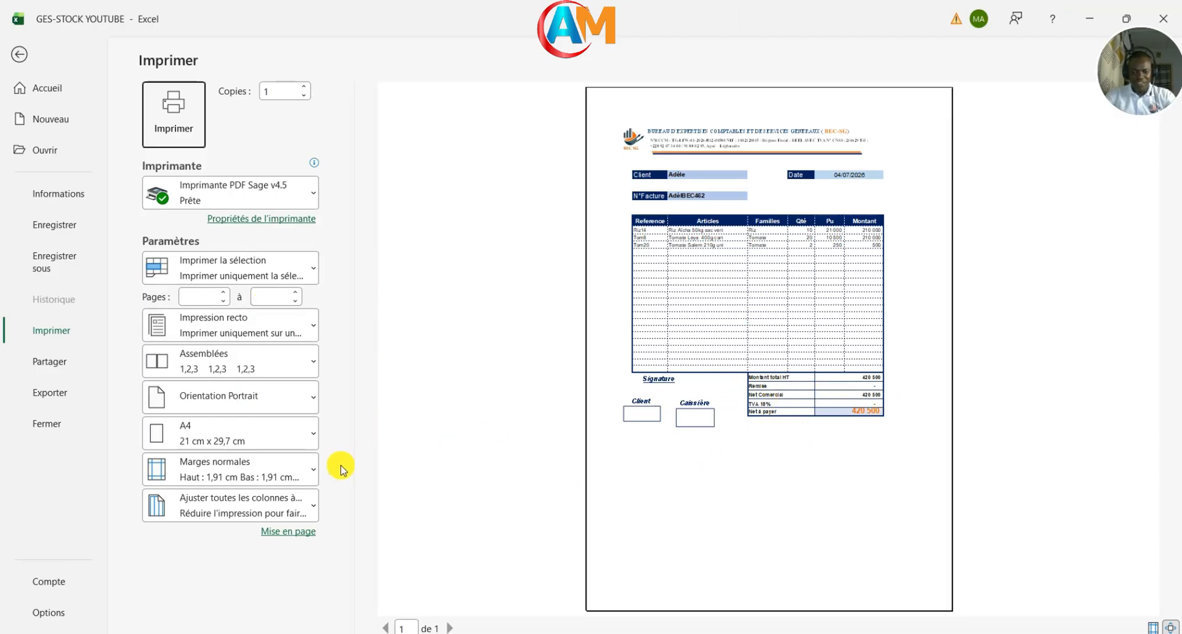
key(Escape)
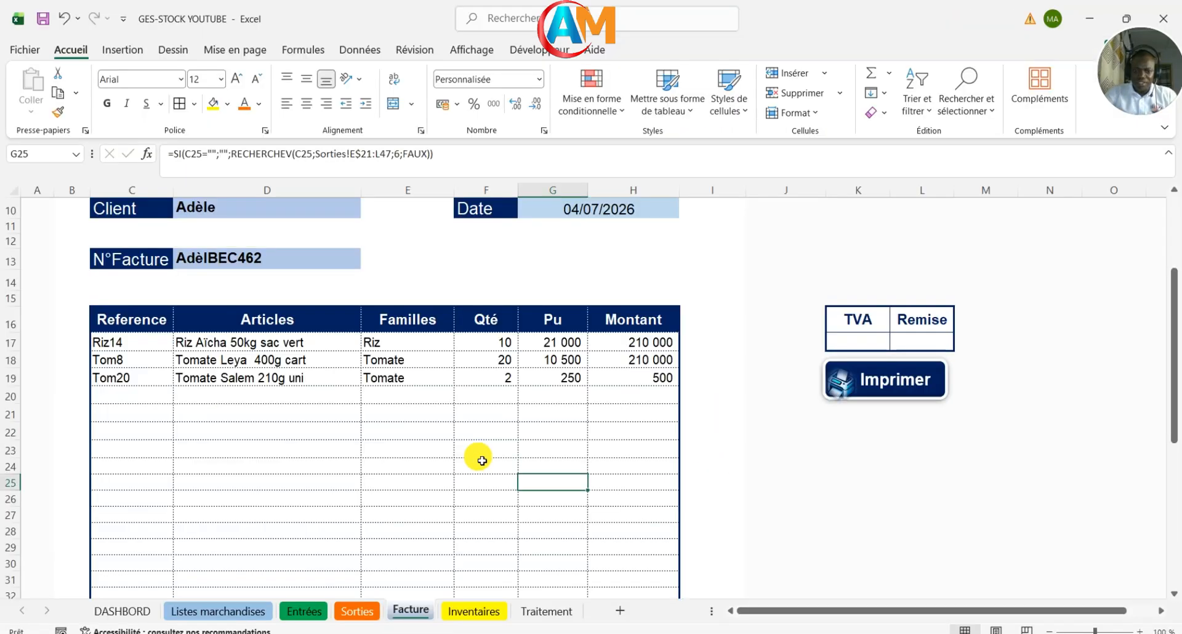
Step: Set Remise in cell L17 to 0,01 and check the invoice totals
click(909, 346)
text(0,0)
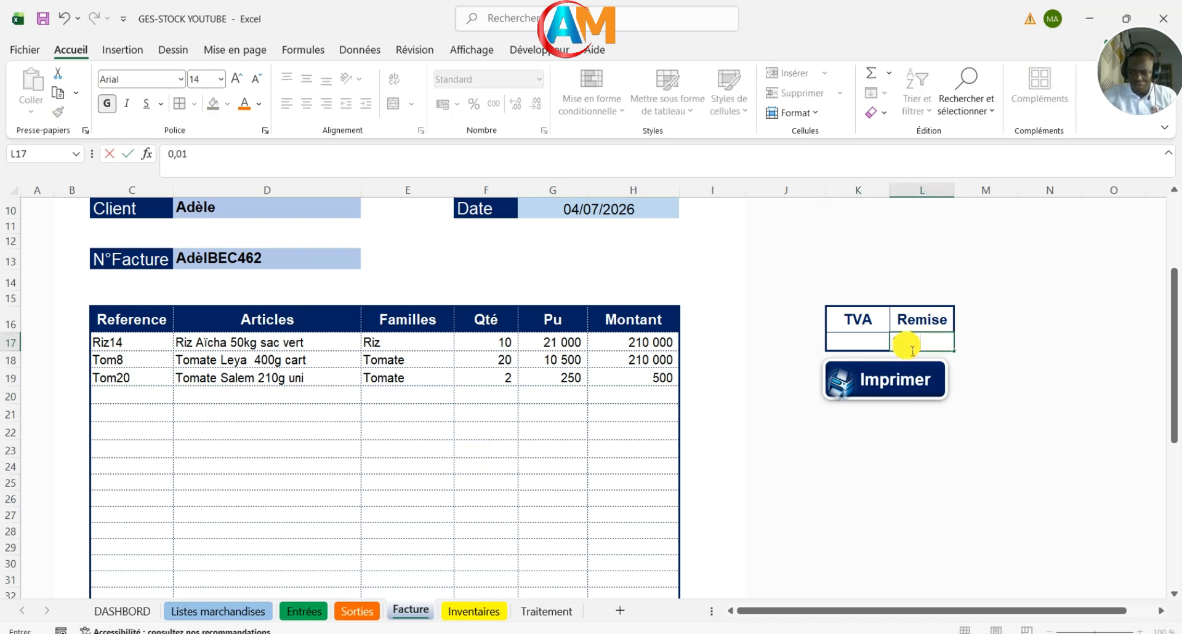
text(1)
key(Return)
scroll(480, 475, down, 6)
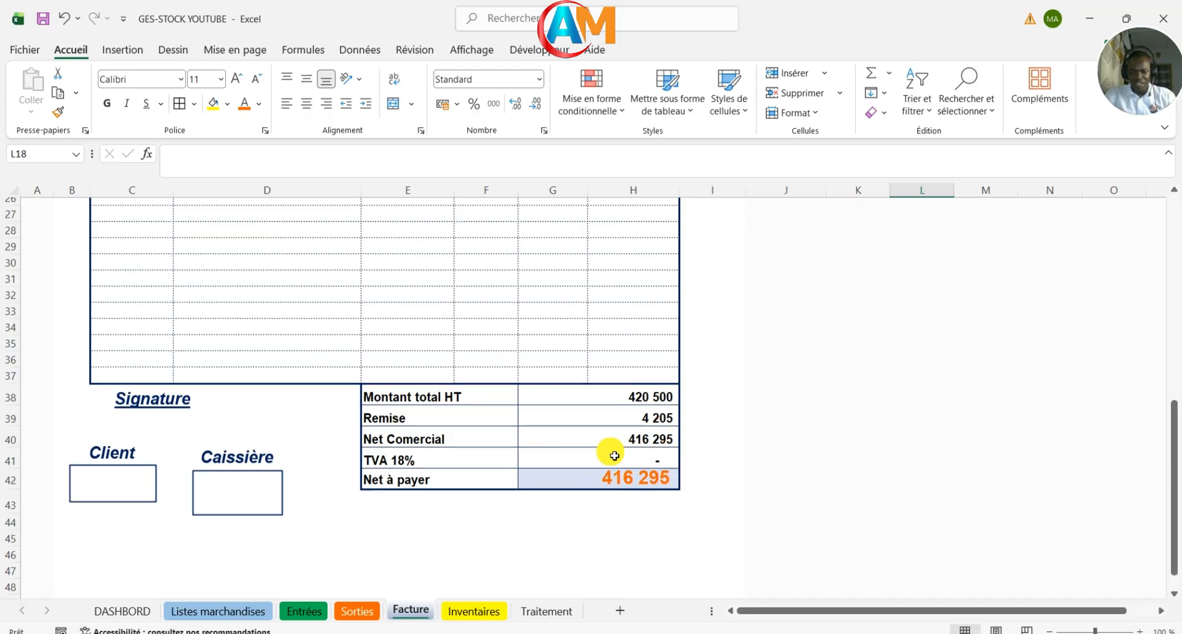
Step: Set TVA in cell K17 to 0,18 and check the invoice totals
scroll(609, 447, up, 8)
click(847, 431)
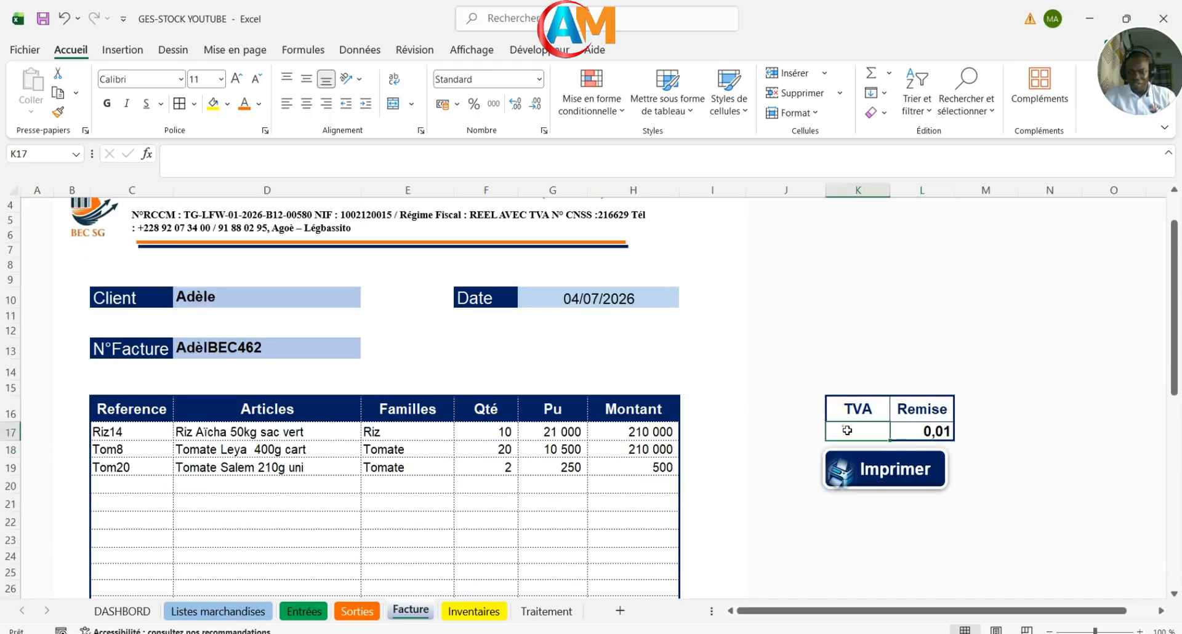
text(0,18)
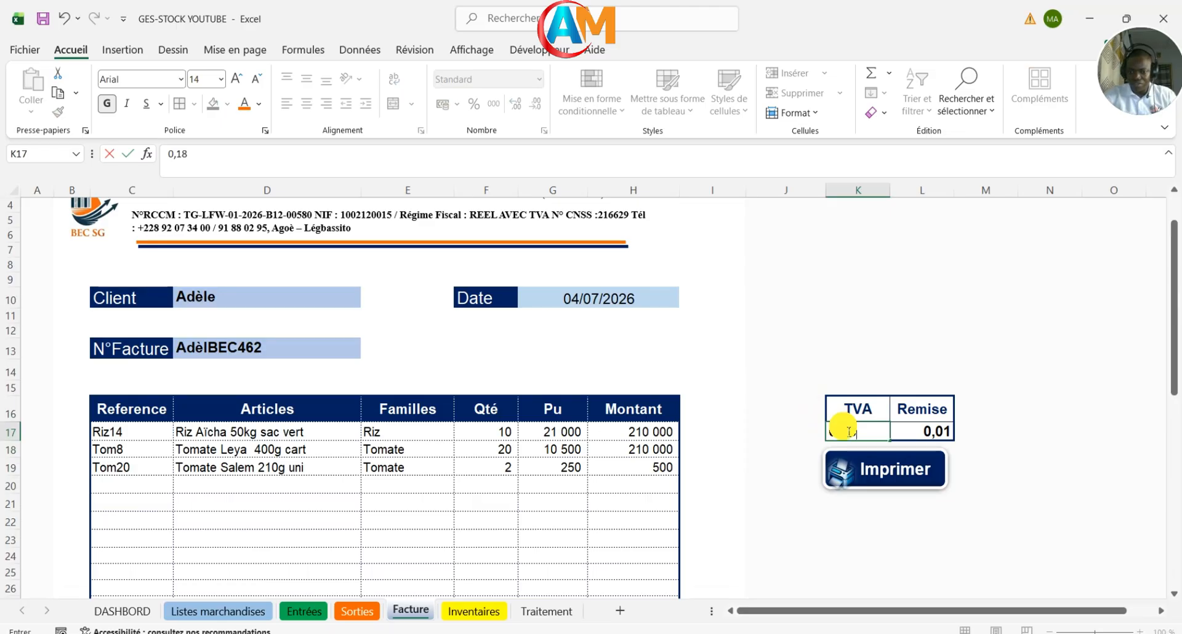
key(Return)
scroll(641, 502, down, 6)
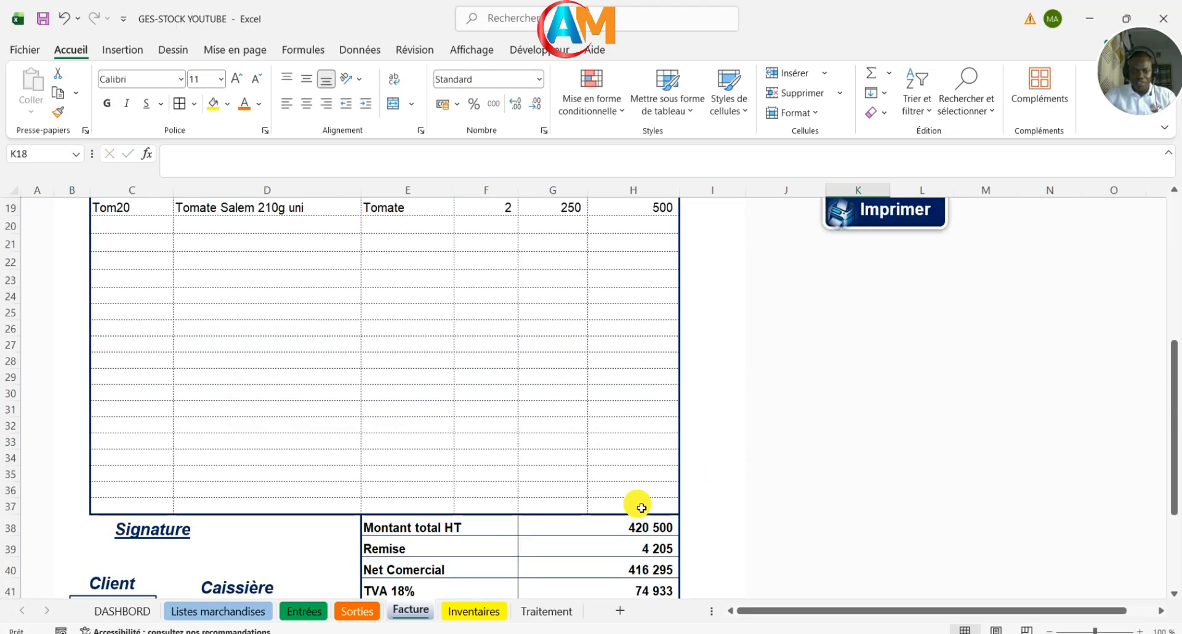
scroll(611, 521, down, 2)
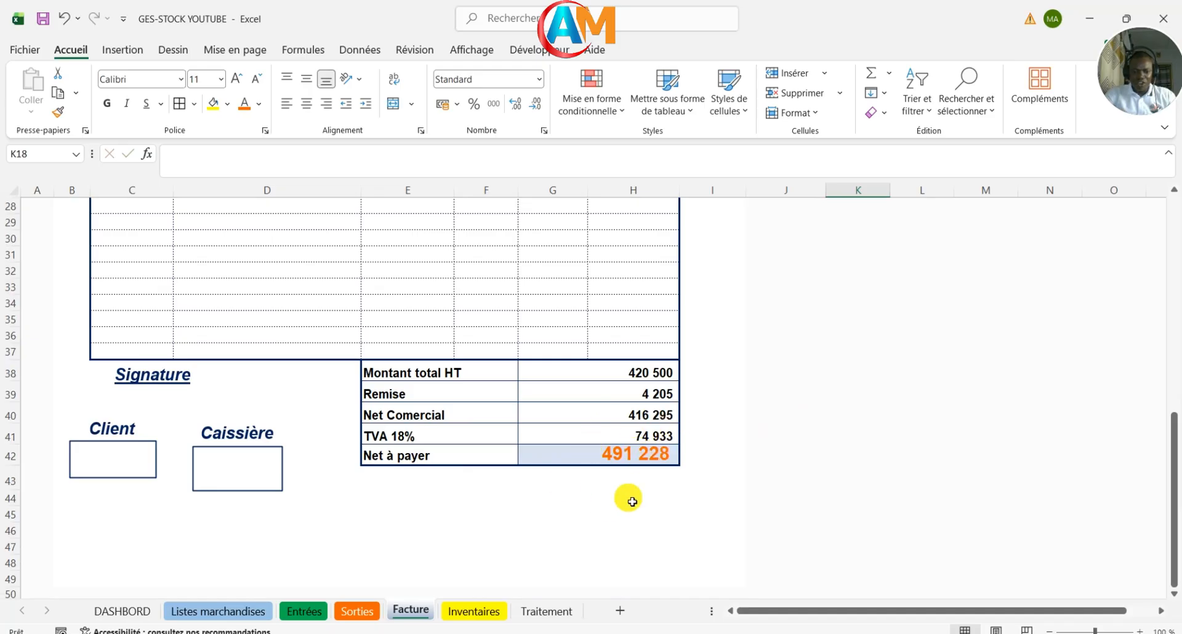
Step: Clear the TVA rate in cell K17 and check the invoice totals
scroll(616, 465, up, 5)
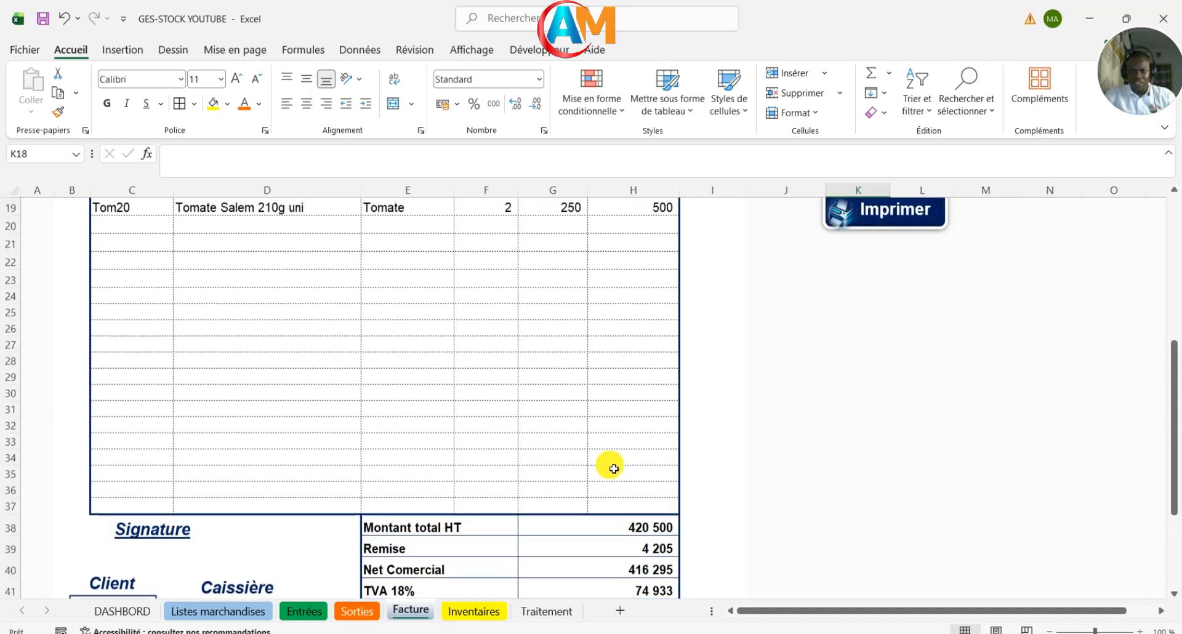
click(859, 293)
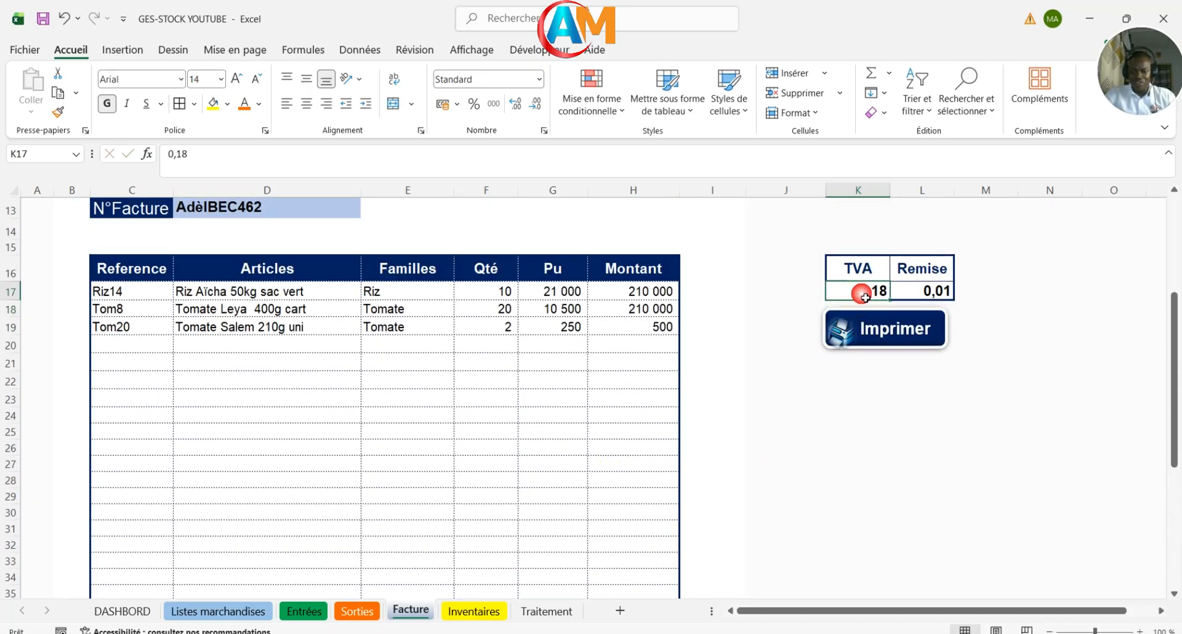
key(BackSpace)
key(Return)
scroll(547, 480, down, 5)
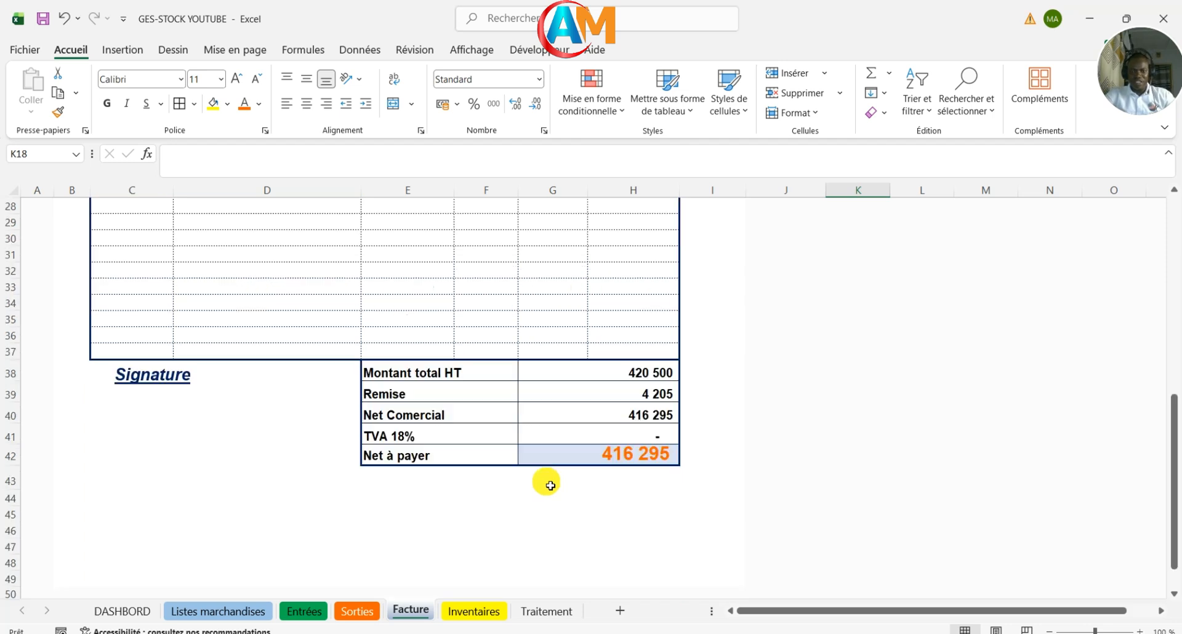
Step: Look over the invoice, view the DASHBORD sheet and return to the sales history on the Sorties sheet
click(467, 520)
scroll(290, 462, up, 9)
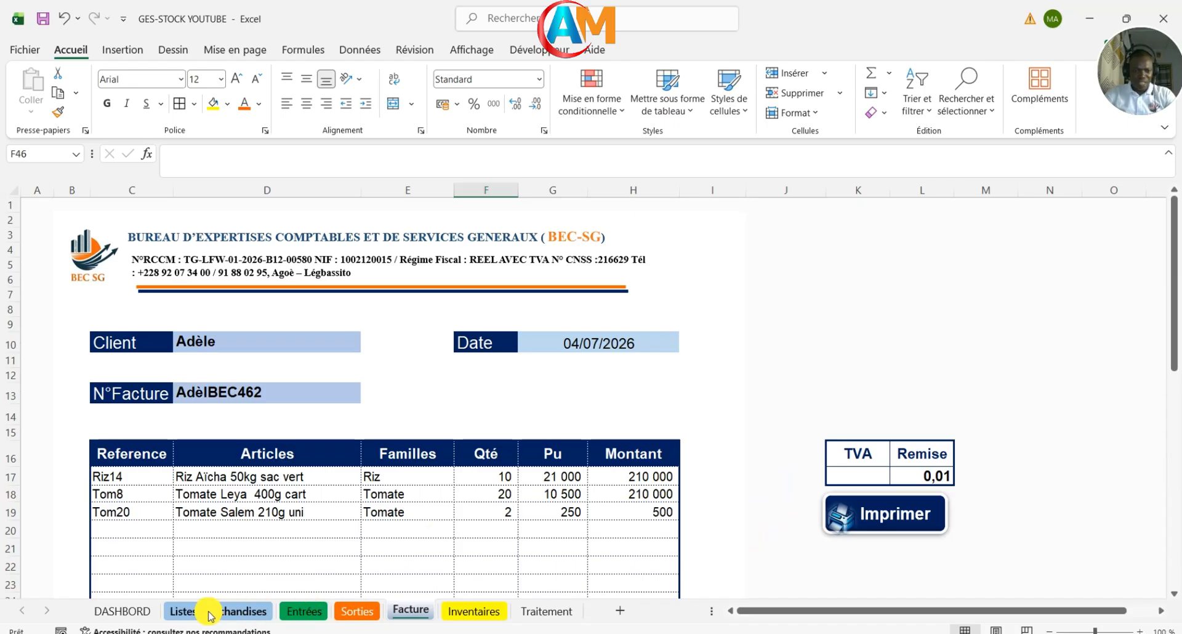
click(143, 610)
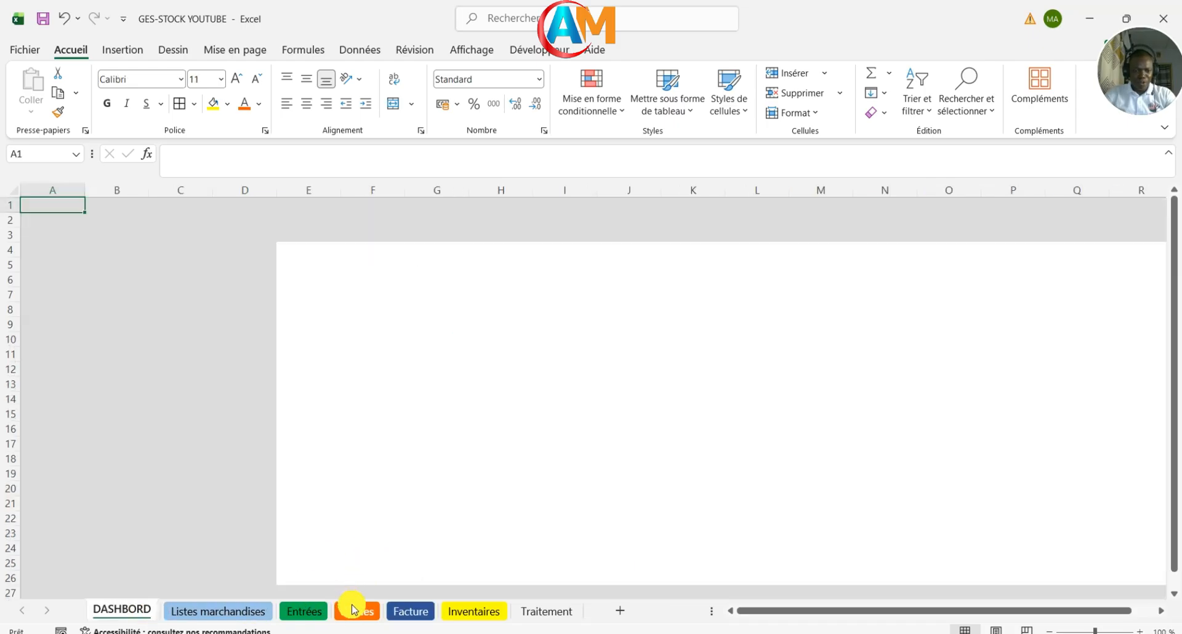
click(352, 609)
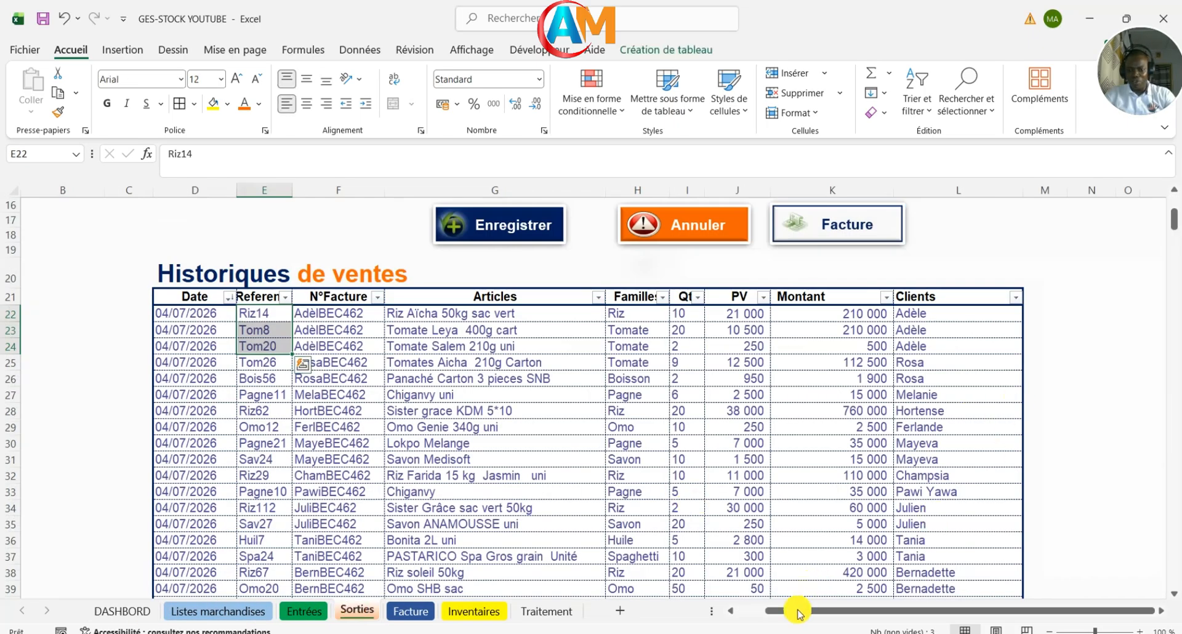
Step: Look through the sales history on the Sorties sheet, from the newest entries down to the older ones
drag(798, 613, 803, 616)
drag(923, 601, 917, 597)
click(557, 491)
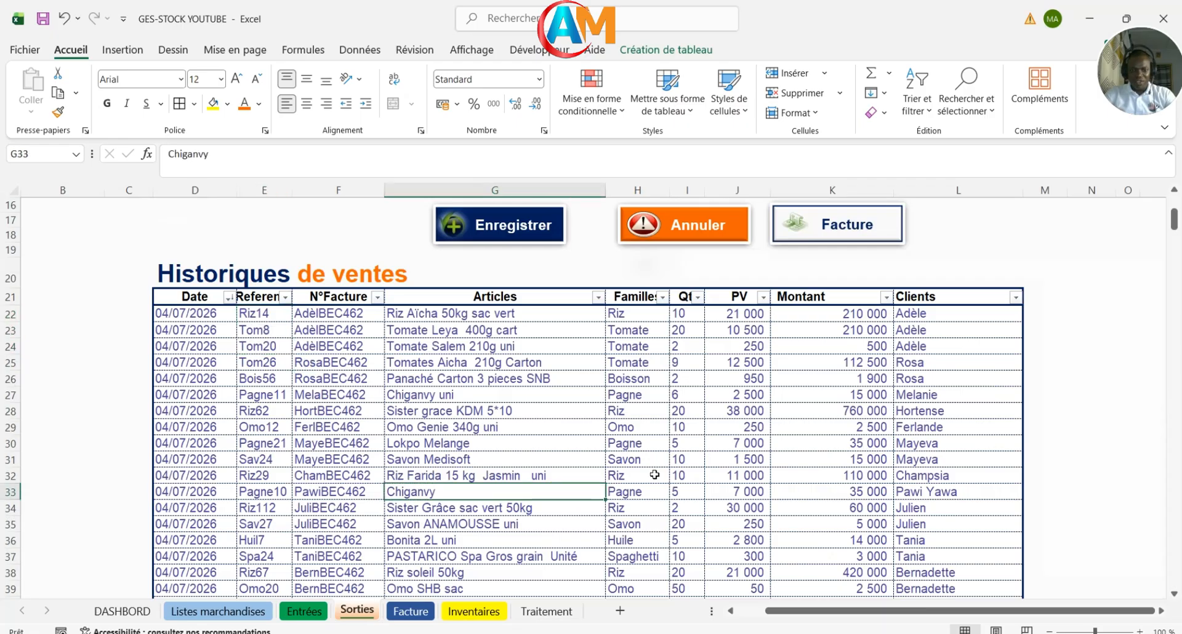
scroll(699, 461, down, 3)
scroll(702, 463, up, 5)
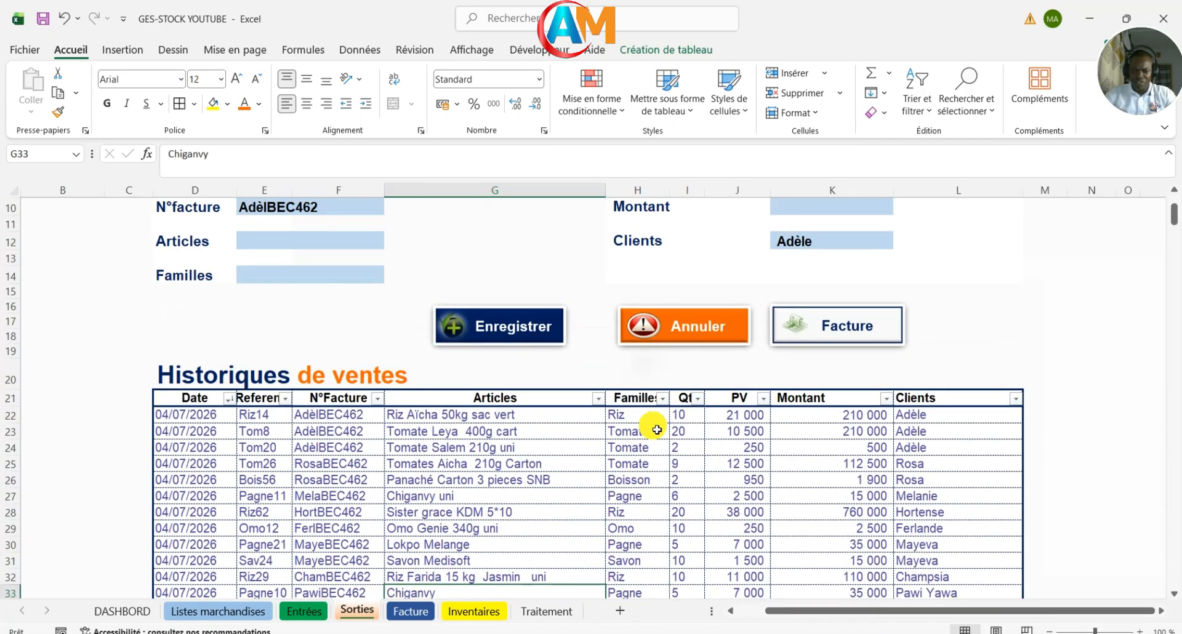
scroll(701, 463, down, 20)
scroll(669, 460, down, 17)
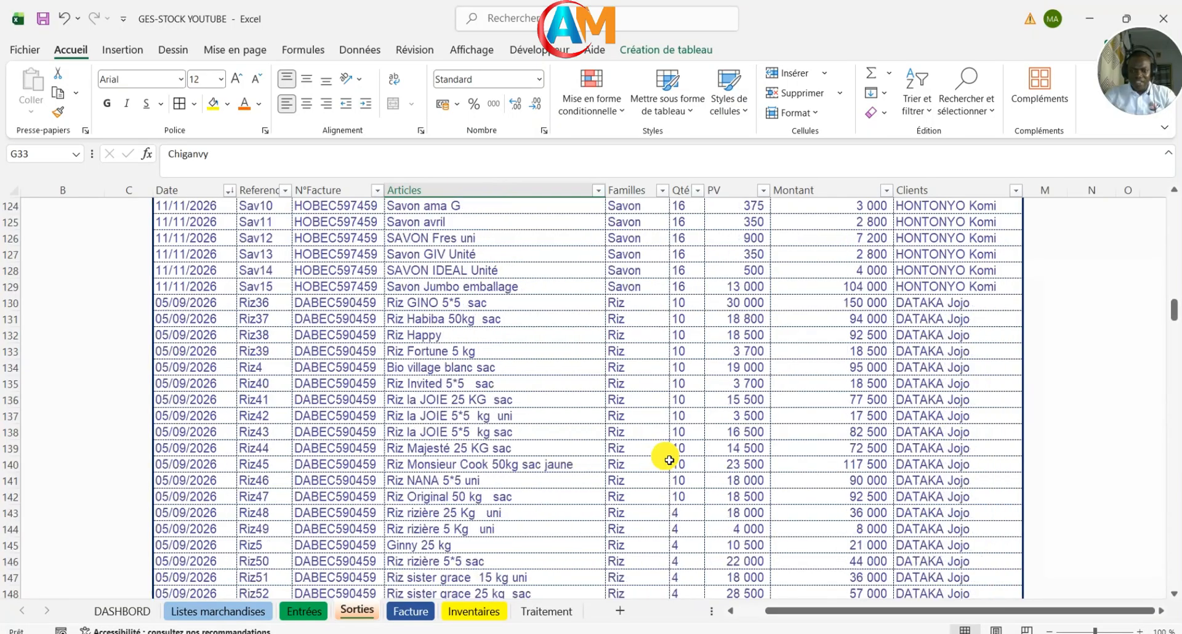
scroll(669, 461, up, 9)
scroll(669, 460, up, 20)
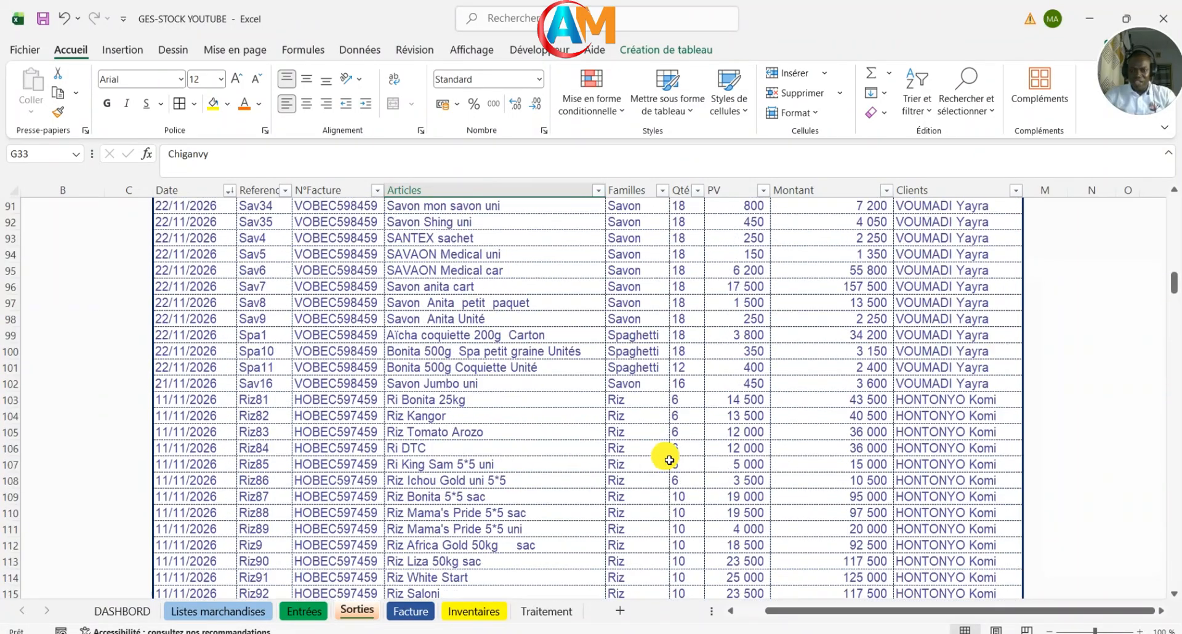
scroll(669, 461, up, 11)
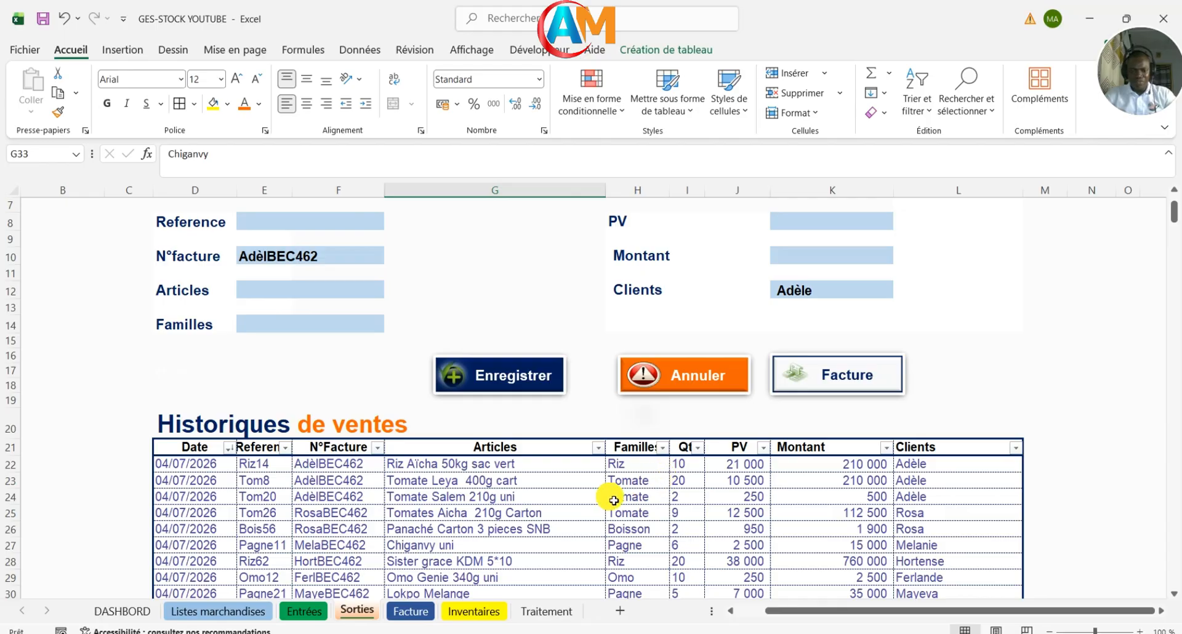
scroll(611, 501, down, 20)
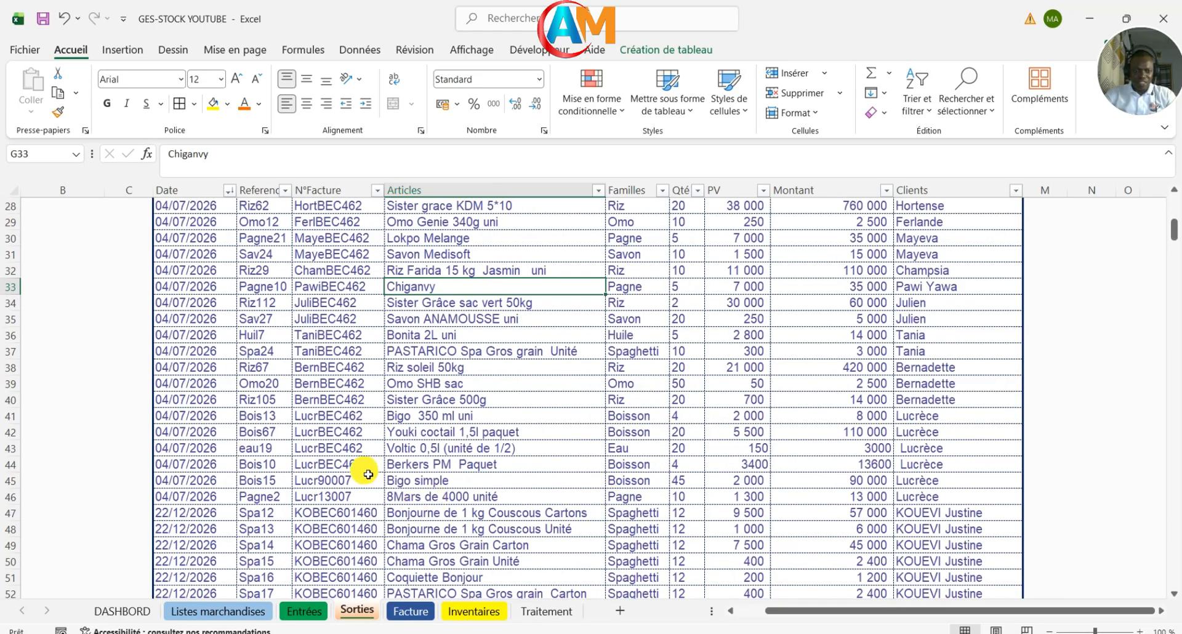
scroll(361, 479, up, 20)
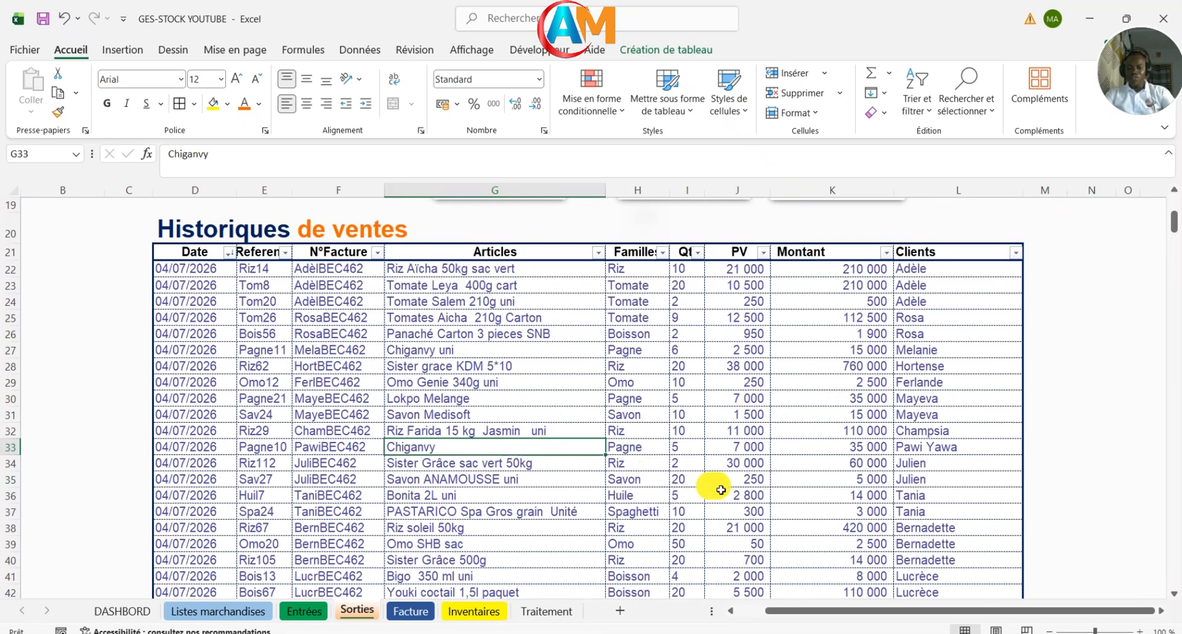
click(425, 444)
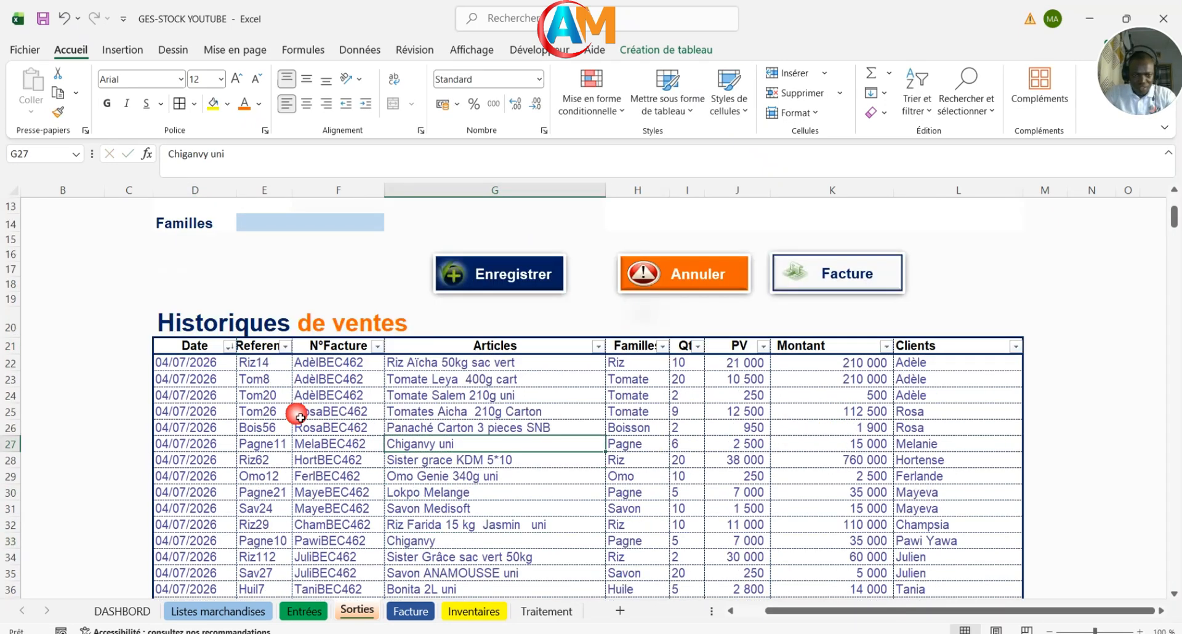
Step: Copy the sales history headers in D21:L21 and paste them into Q2:Y2 of the same sheet
click(160, 345)
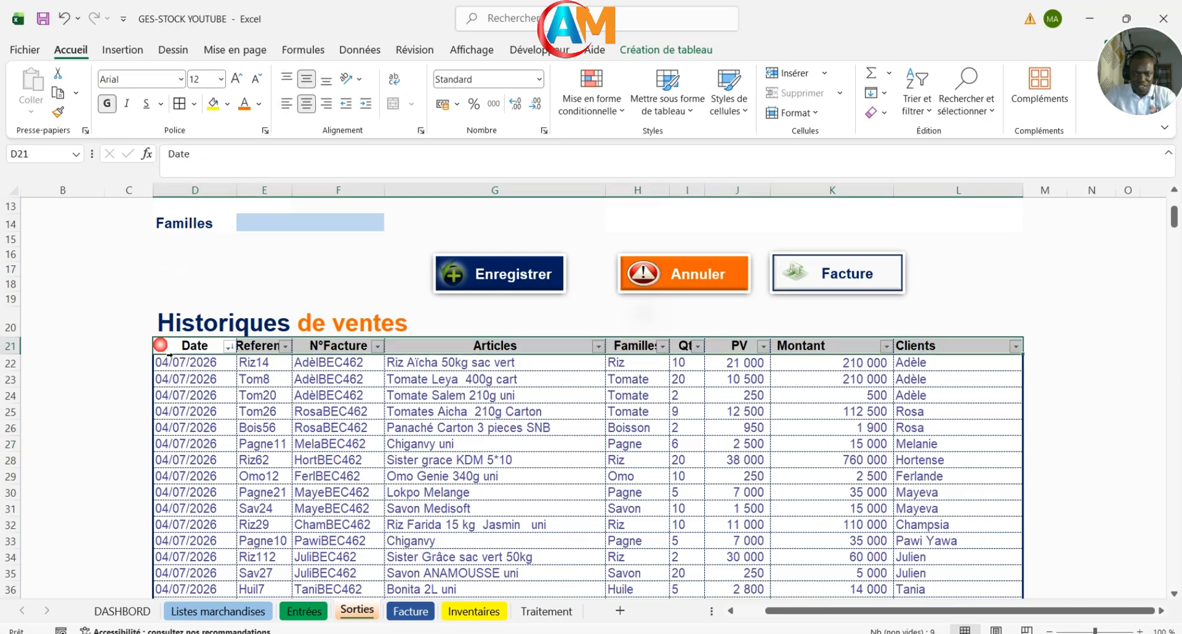
key(ctrl+c)
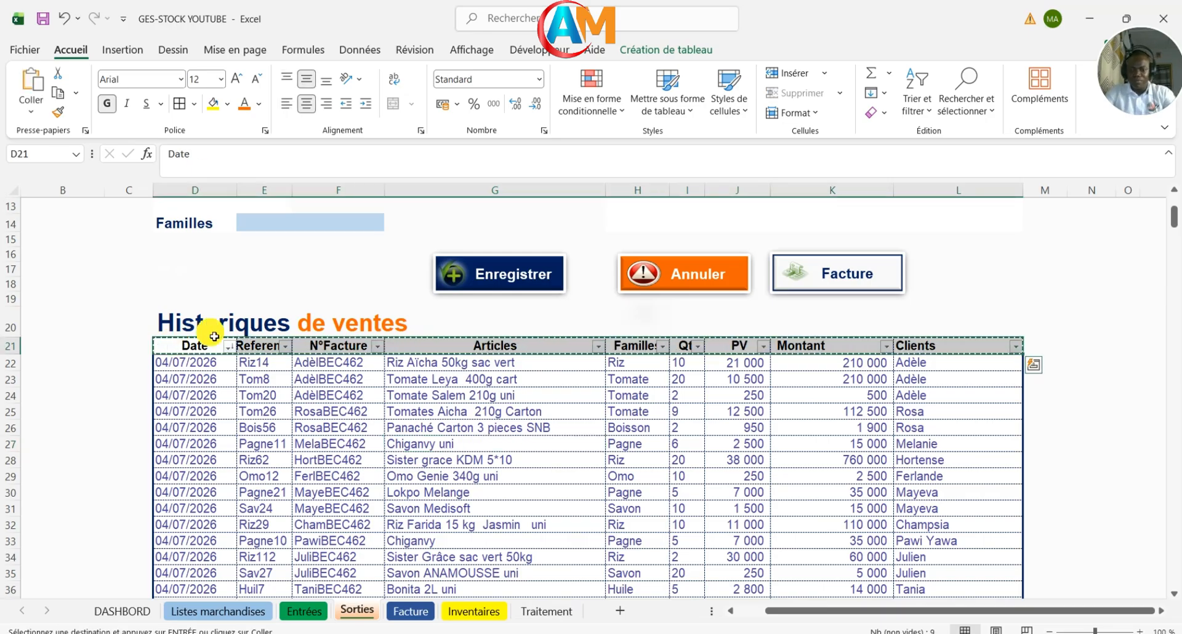
drag(781, 608, 893, 609)
click(594, 250)
key(ctrl+v)
click(702, 340)
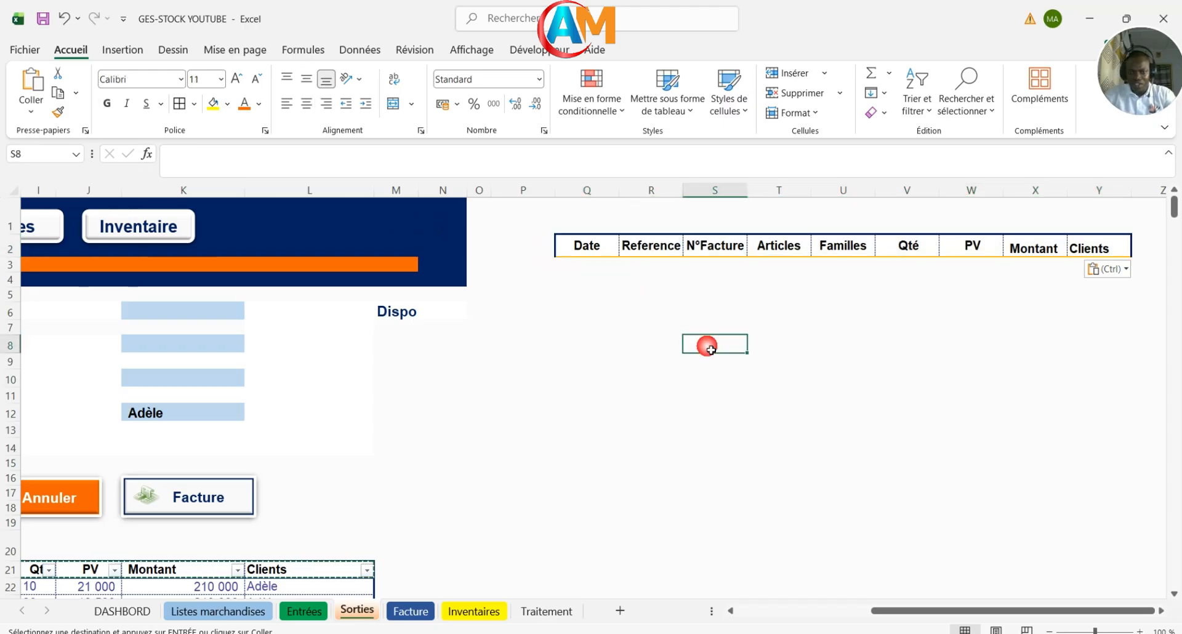
click(895, 378)
double_click(600, 246)
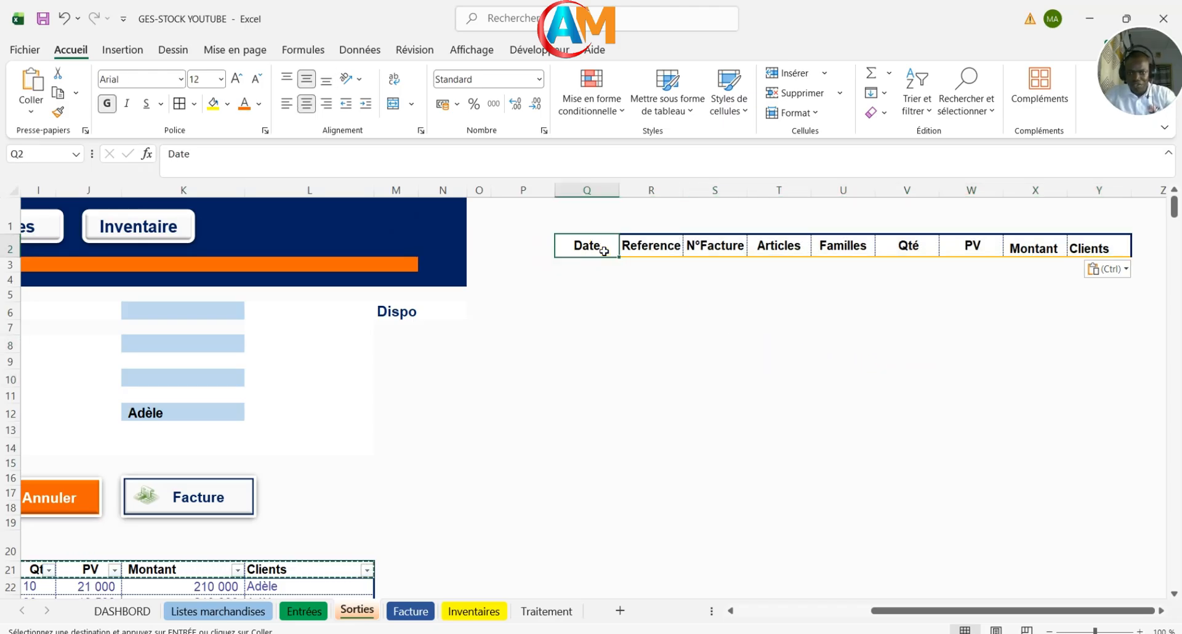
click(736, 348)
Step: Give the pasted headers and the empty rows below, down to row 19, dashed inner lines and a dark blue outline
drag(595, 252, 1102, 544)
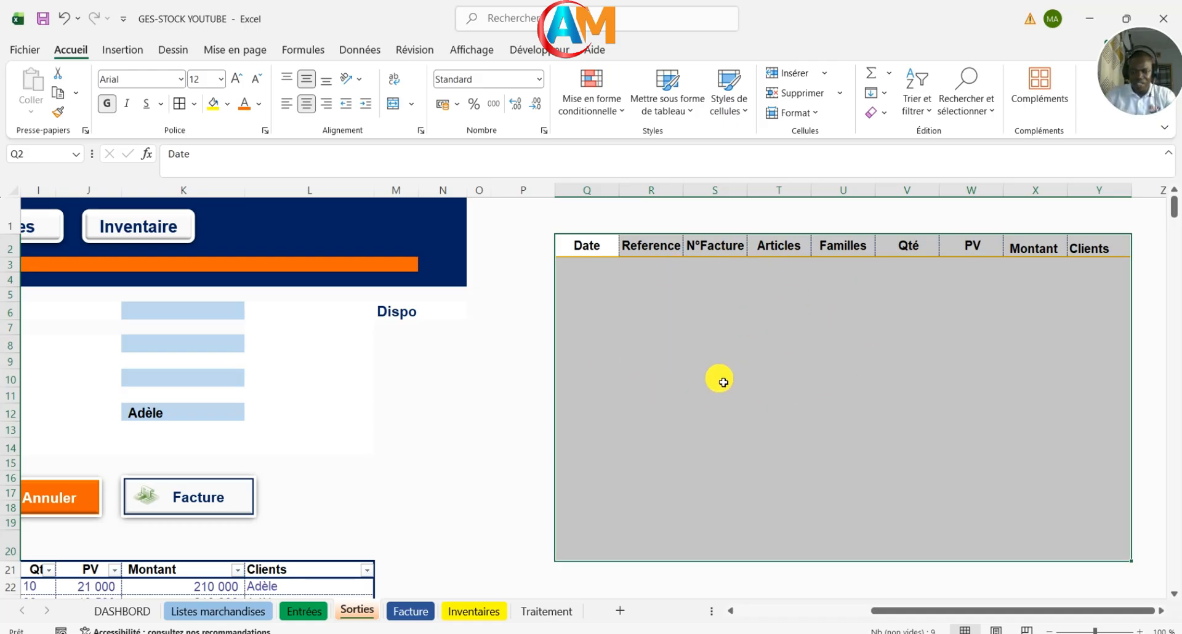
click(843, 447)
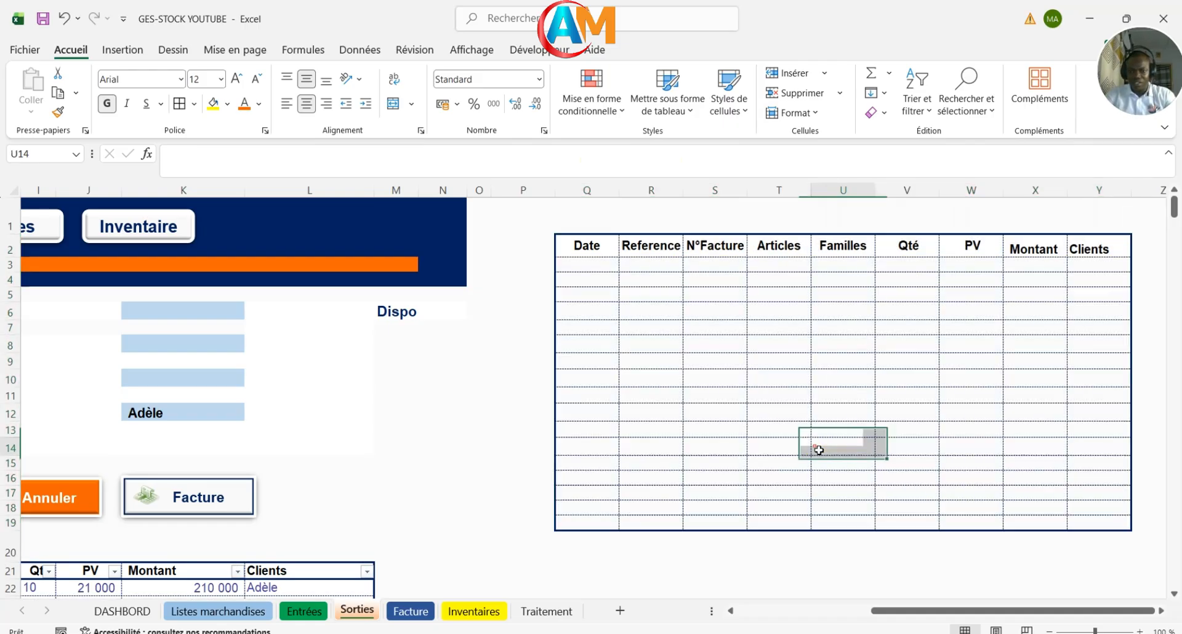
click(601, 254)
Step: Fill the header row Q2:Y2 of the new table with orange
drag(592, 249, 1096, 254)
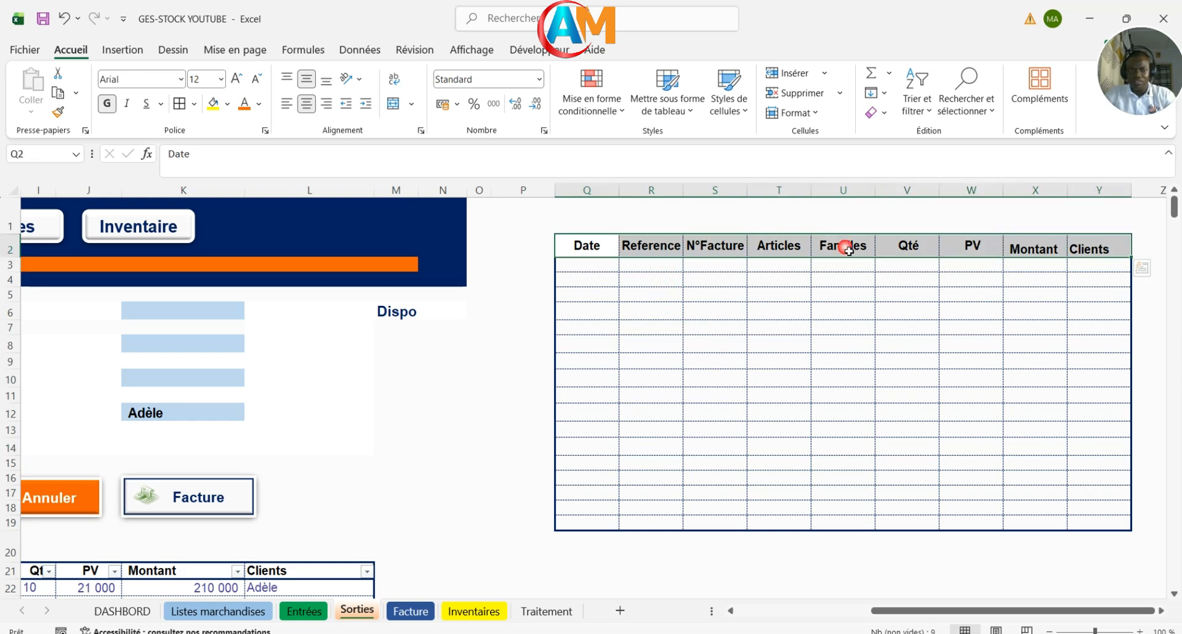
click(228, 104)
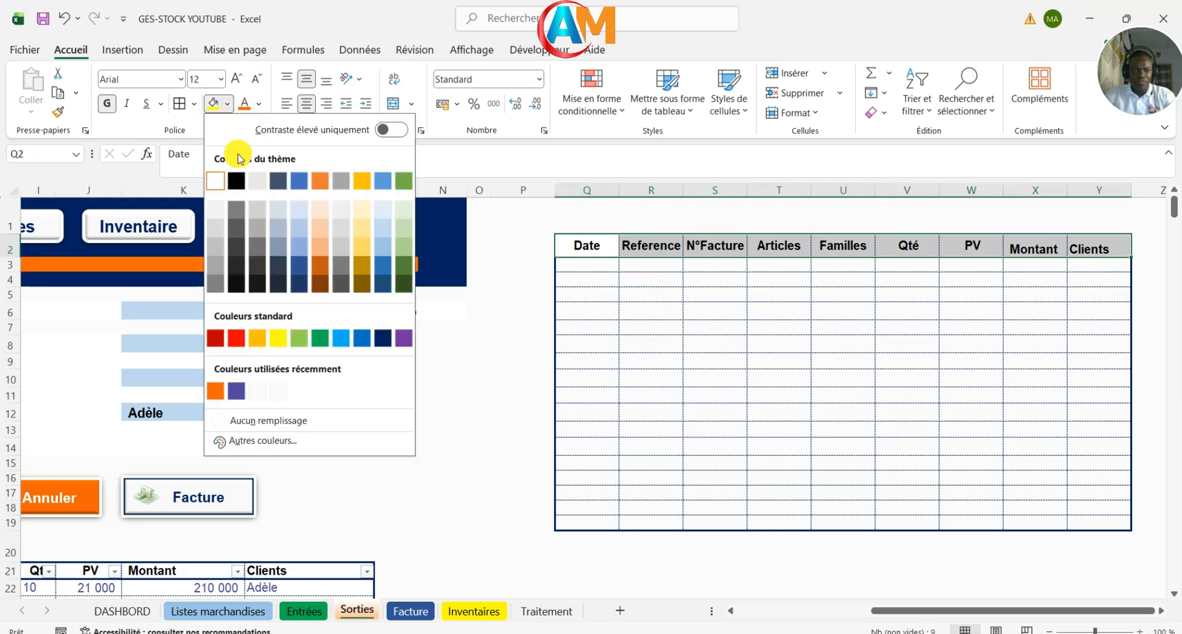
click(259, 338)
click(715, 362)
Step: Define a name beginning with "Recherche" for the new table range P2:X19
drag(887, 611, 813, 544)
drag(820, 613, 903, 612)
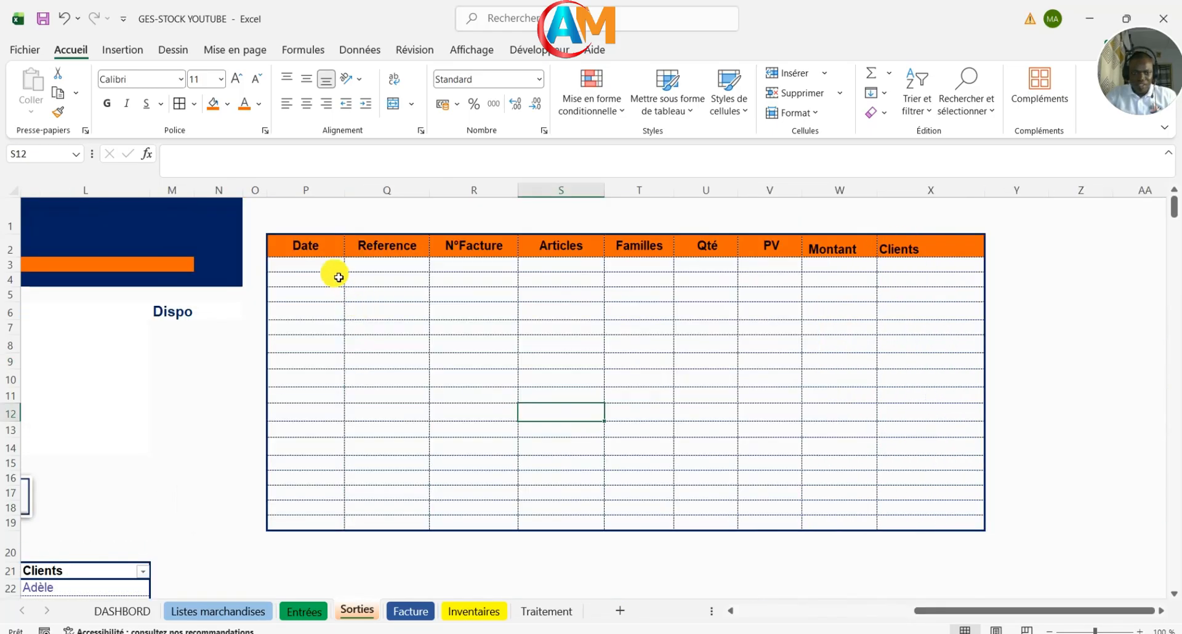
drag(304, 245, 963, 523)
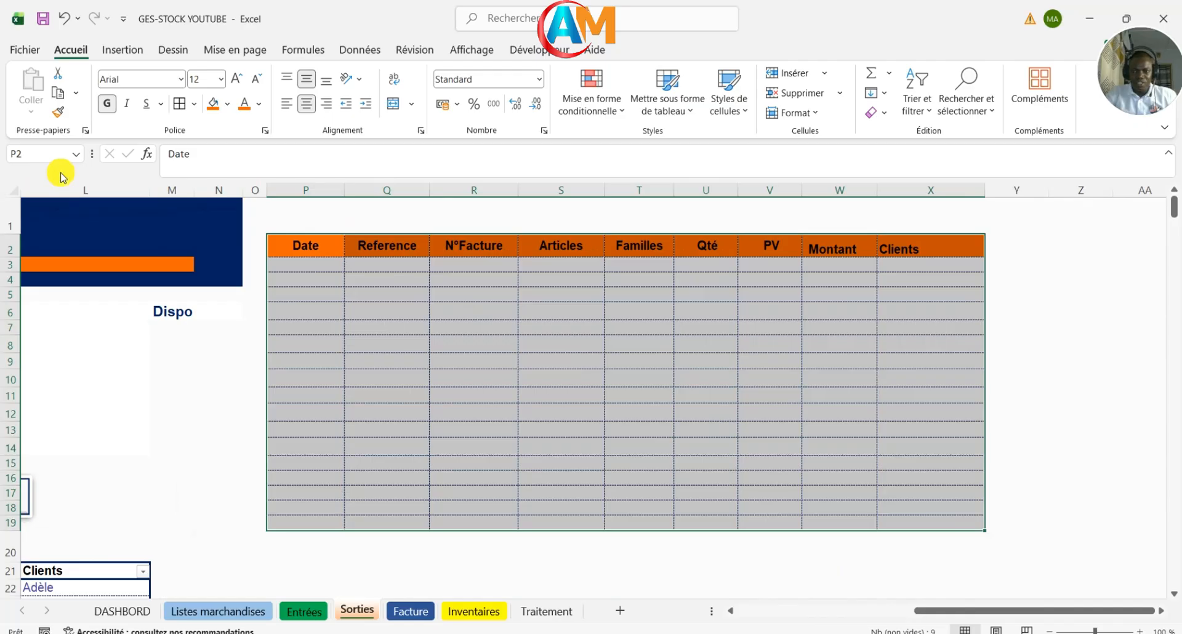
click(77, 159)
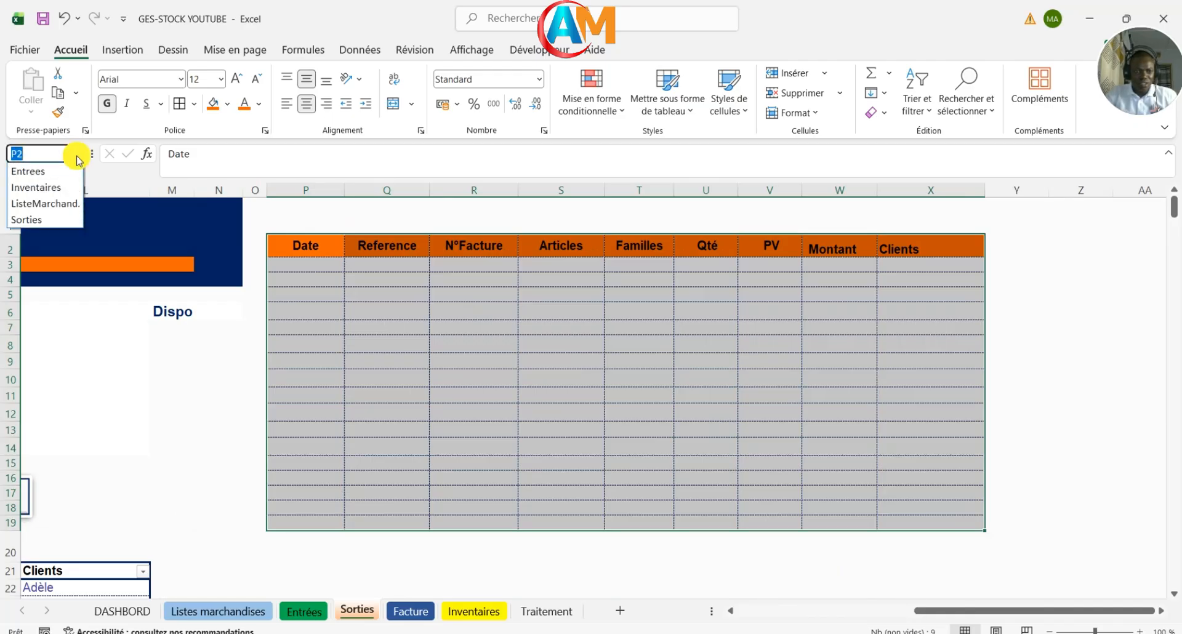
click(77, 159)
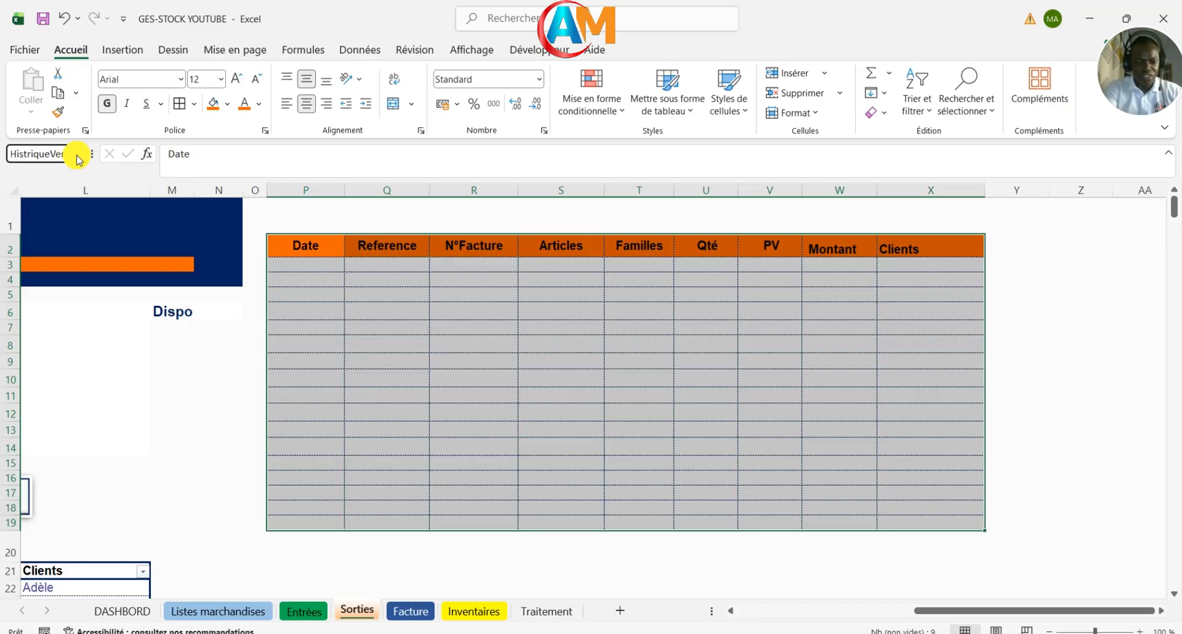
key(Return)
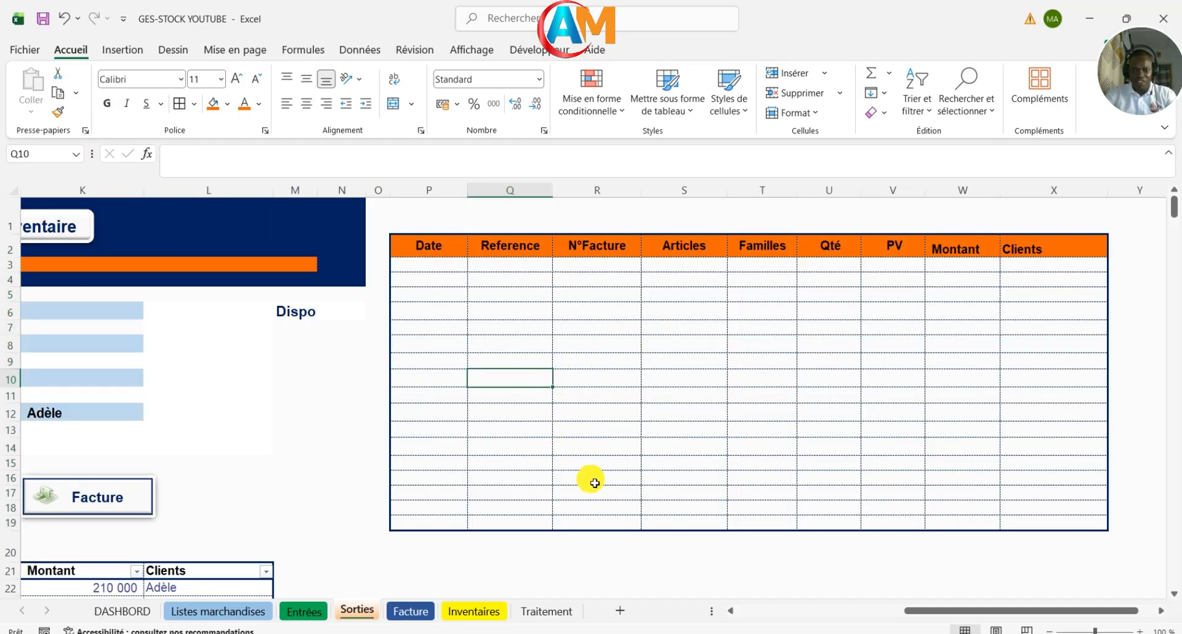
Step: Go to the named range Sorties and to the new Recherche range to check which cells each covers
click(76, 154)
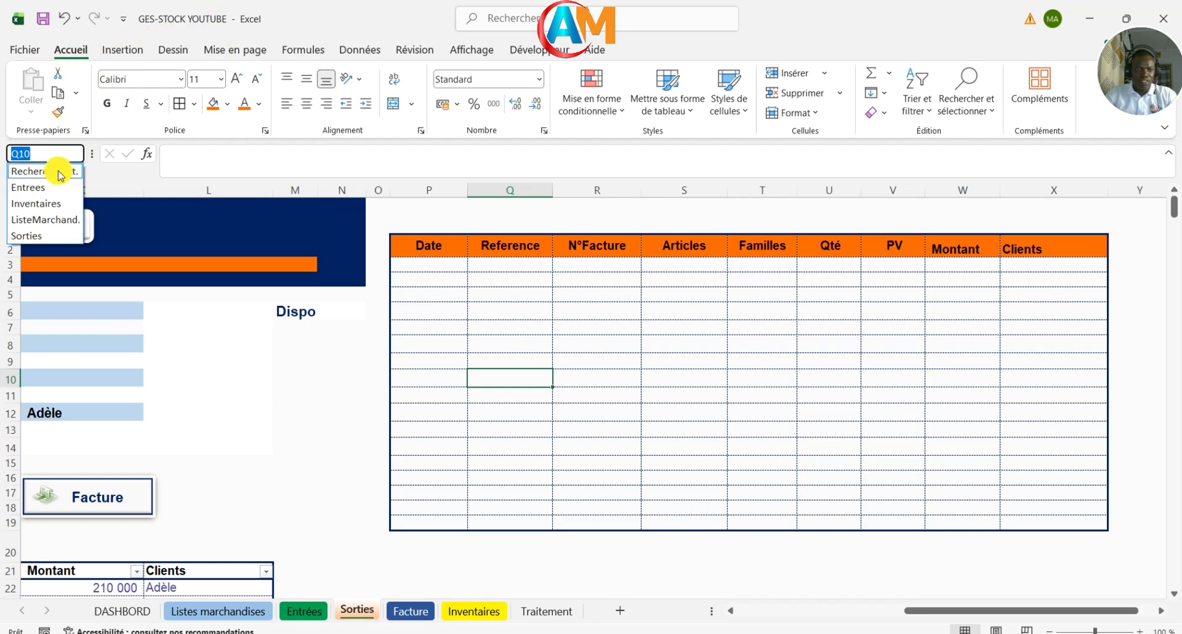
click(41, 237)
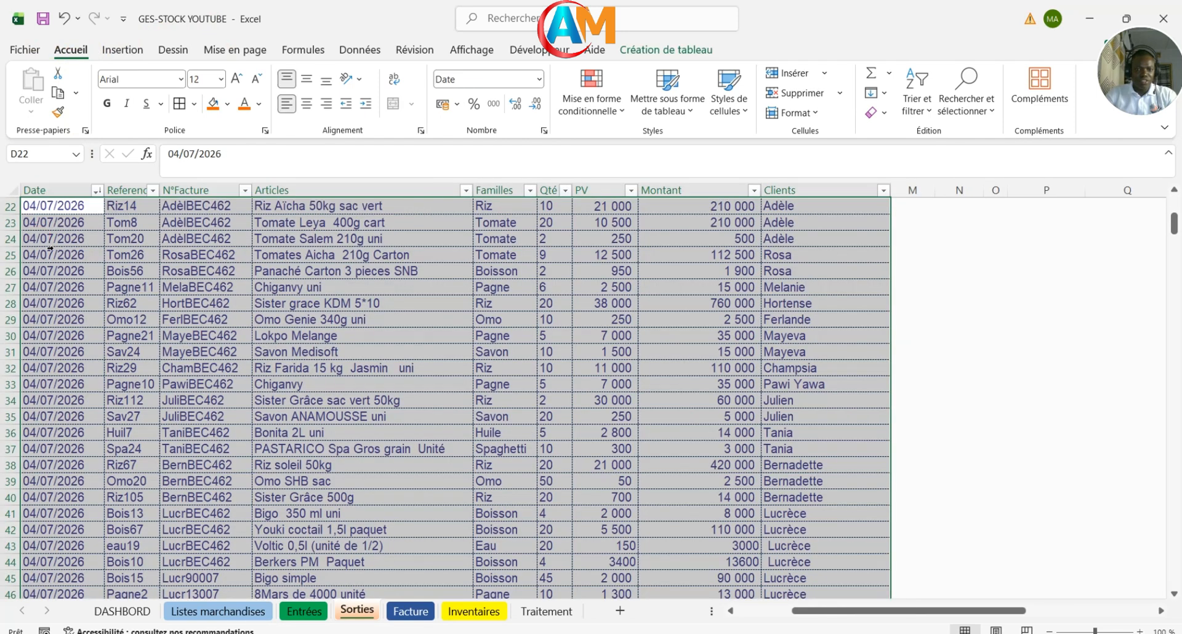
scroll(255, 326, up, 5)
click(323, 274)
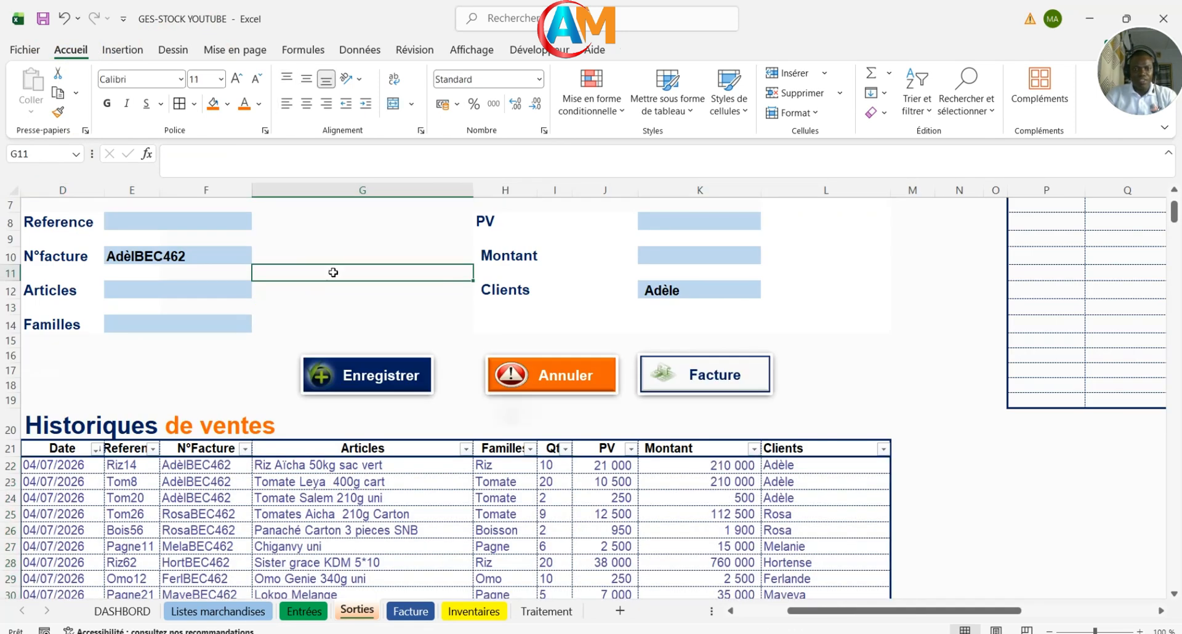
scroll(247, 246, up, 3)
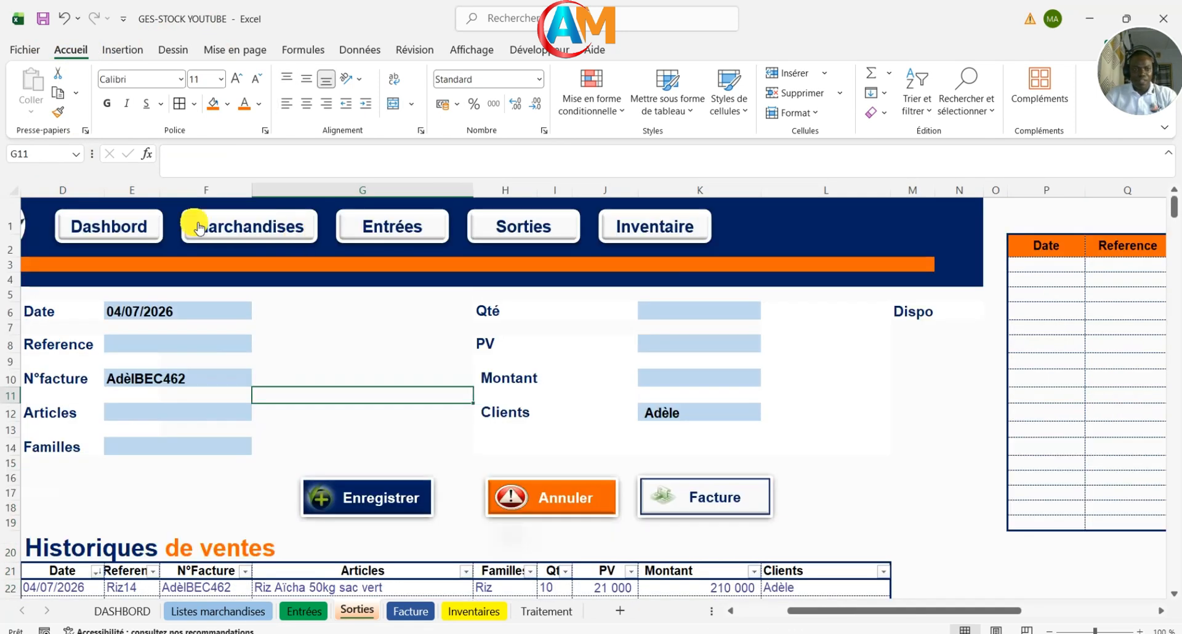
click(76, 154)
click(50, 172)
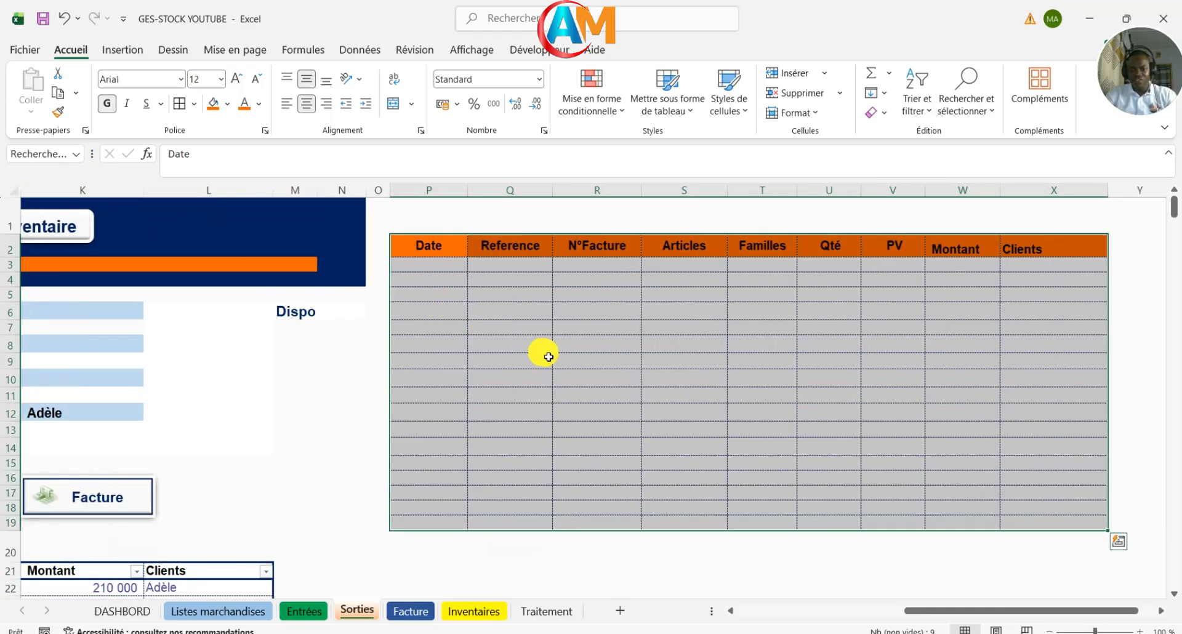
Step: Insert a row above the Recherche table and draw an ActiveX text box above its Reference and N°Facture headers, enlarging it slightly upward
click(584, 363)
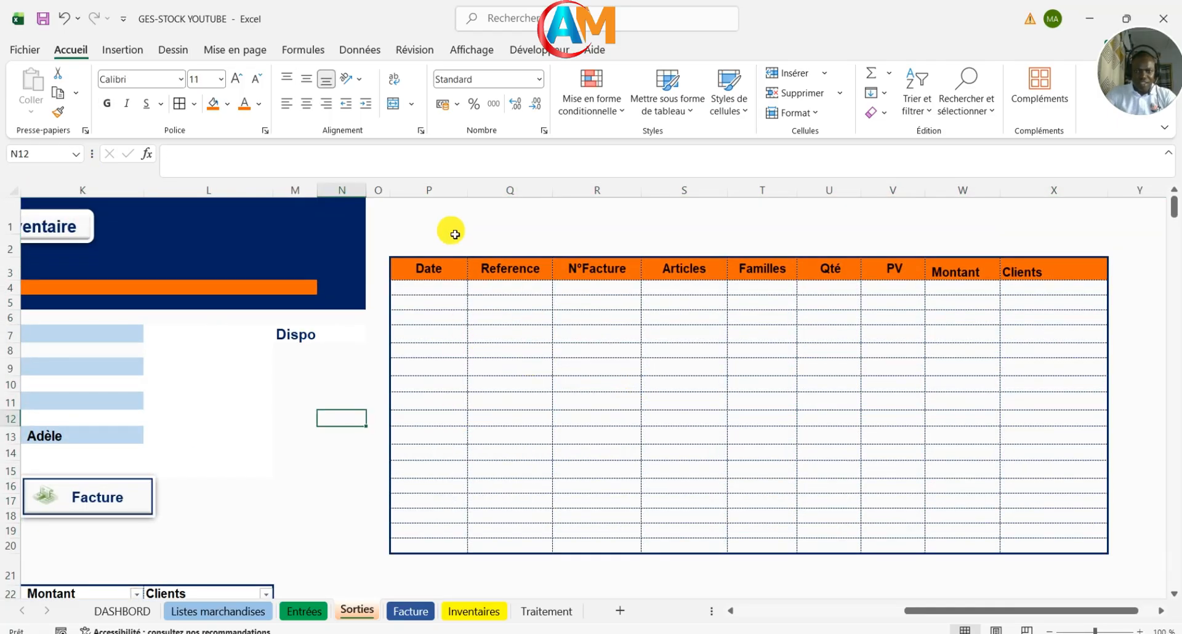
click(528, 50)
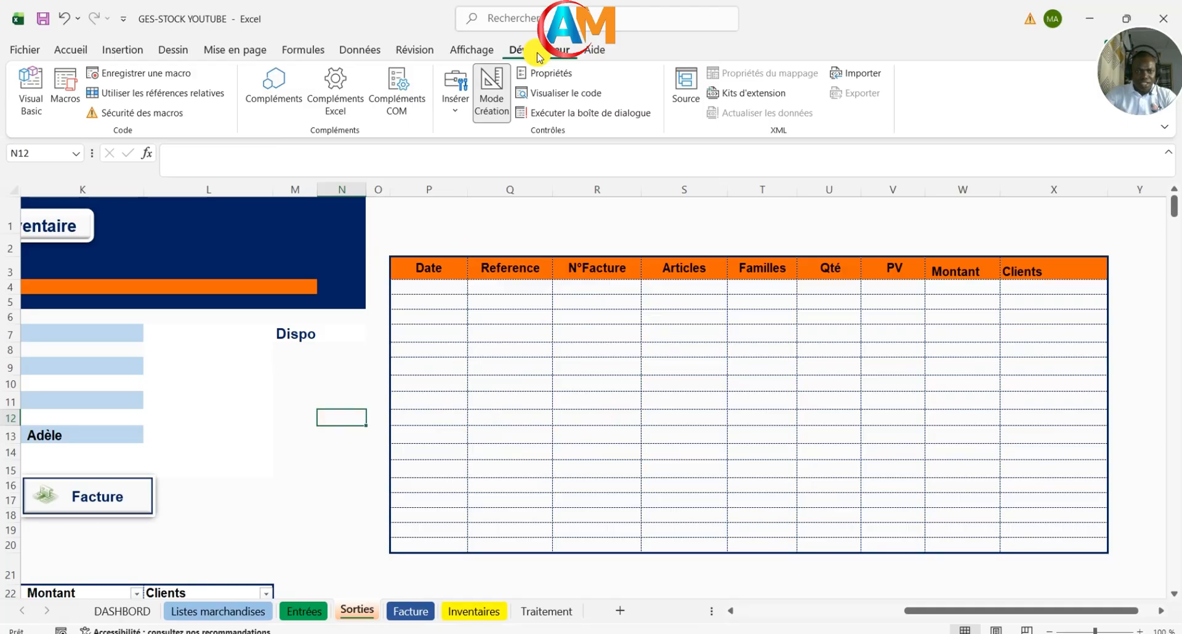
click(454, 114)
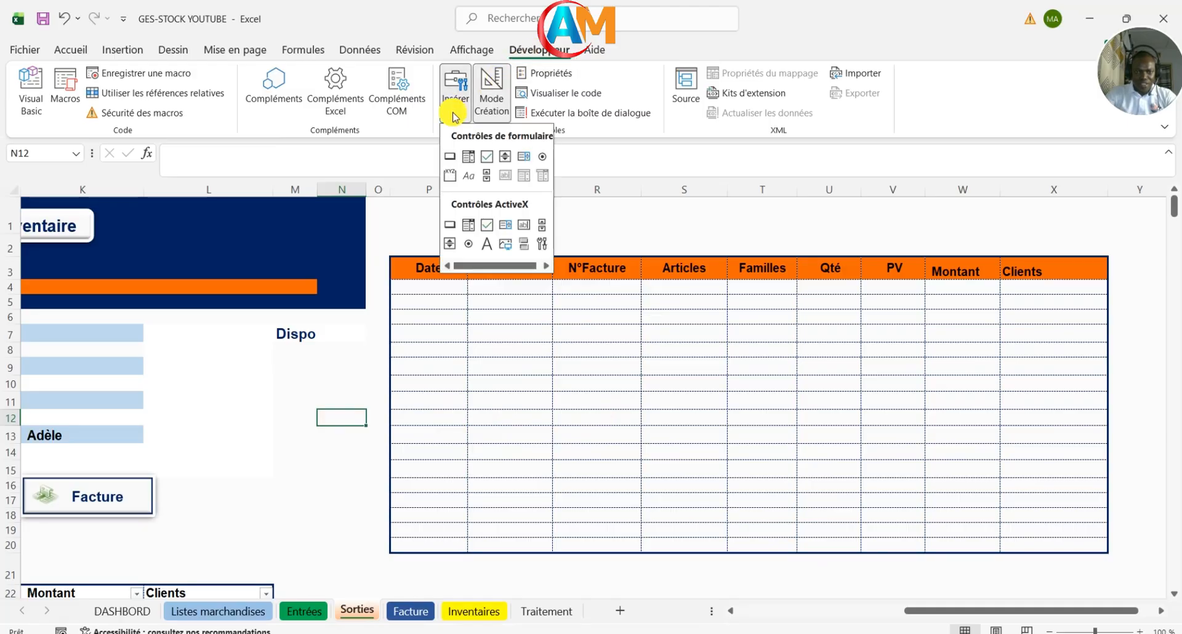
click(525, 228)
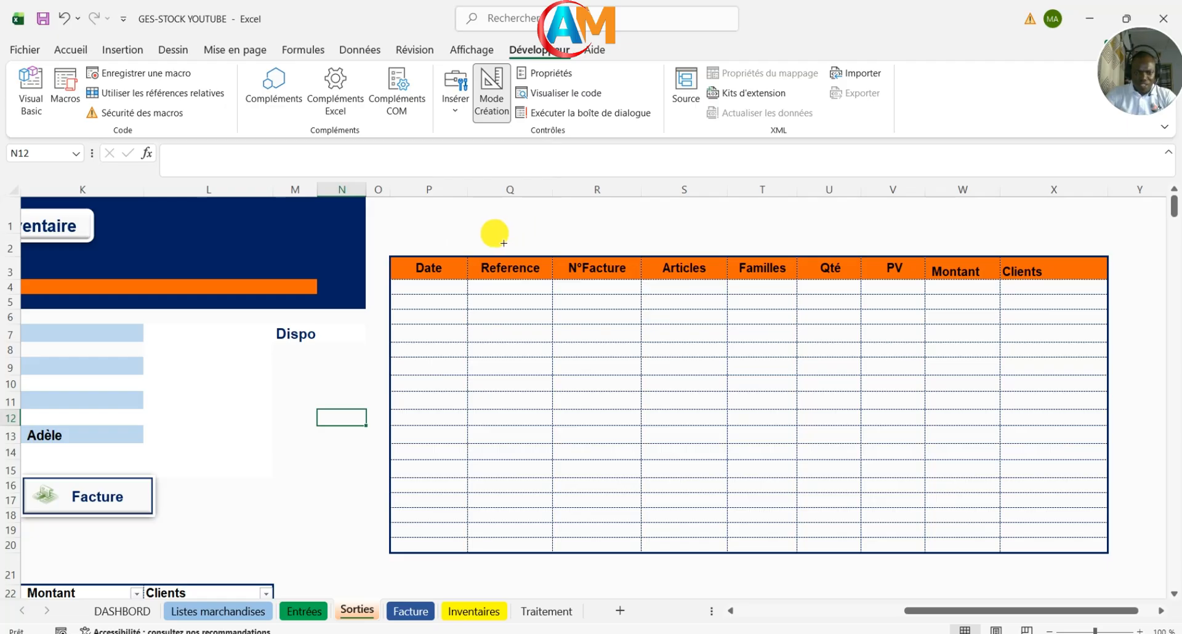
mouse_move(483, 231)
mouse_down()
mouse_move(493, 244)
mouse_move(591, 249)
mouse_up()
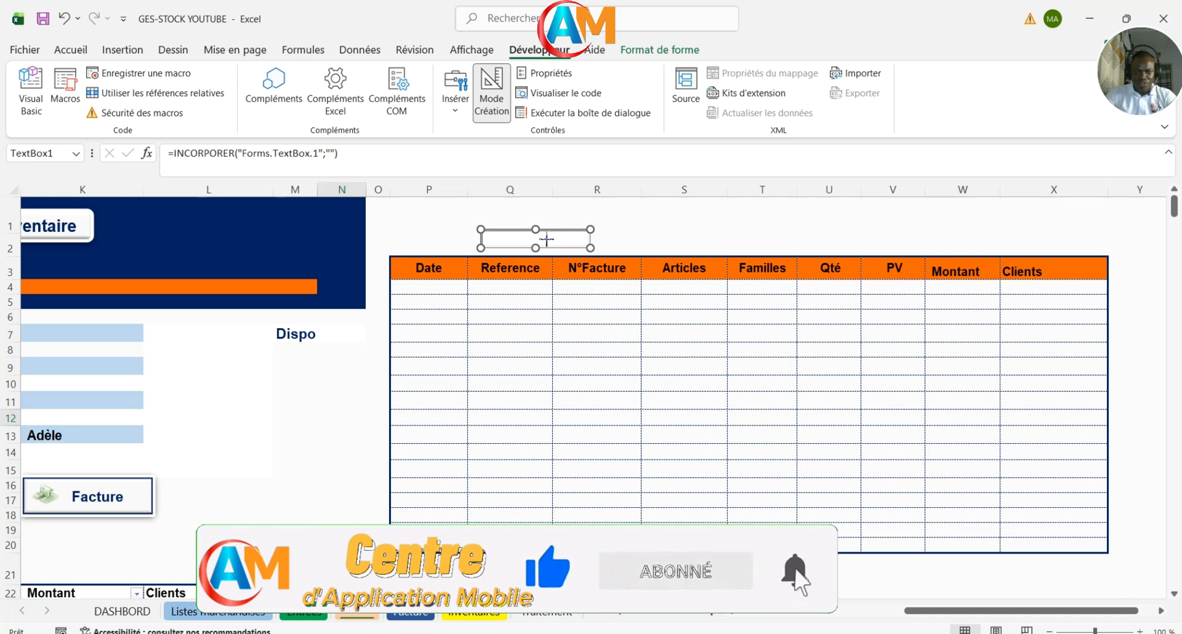
drag(535, 229, 538, 221)
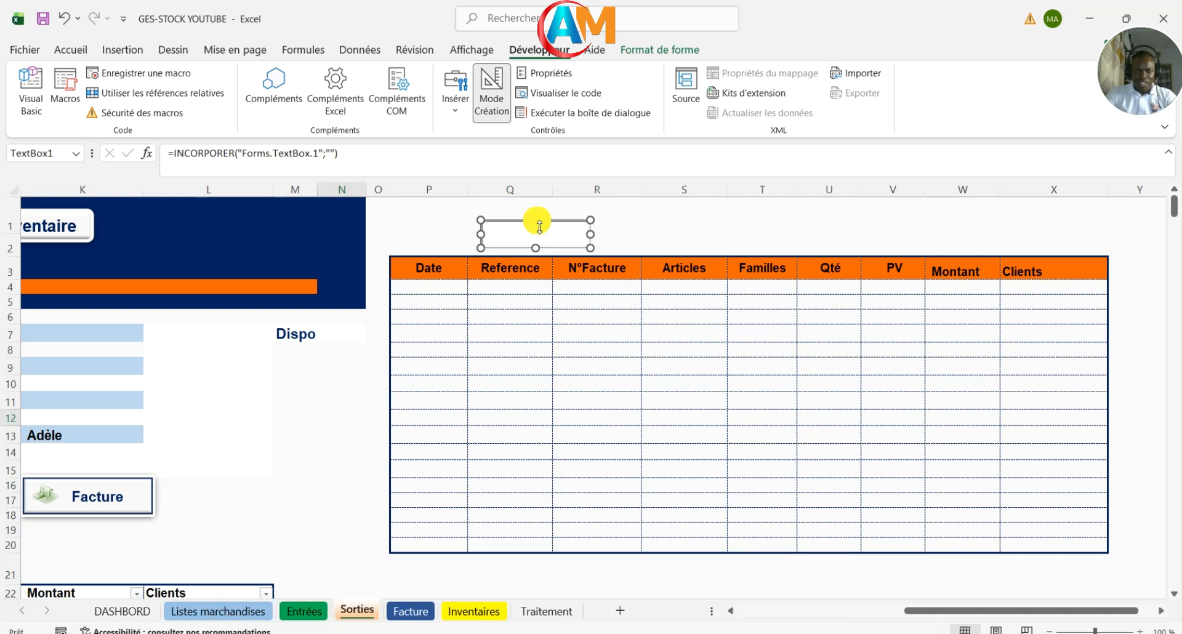
Step: Turn off design mode and try the new text box by placing the text cursor in it
click(496, 114)
click(568, 232)
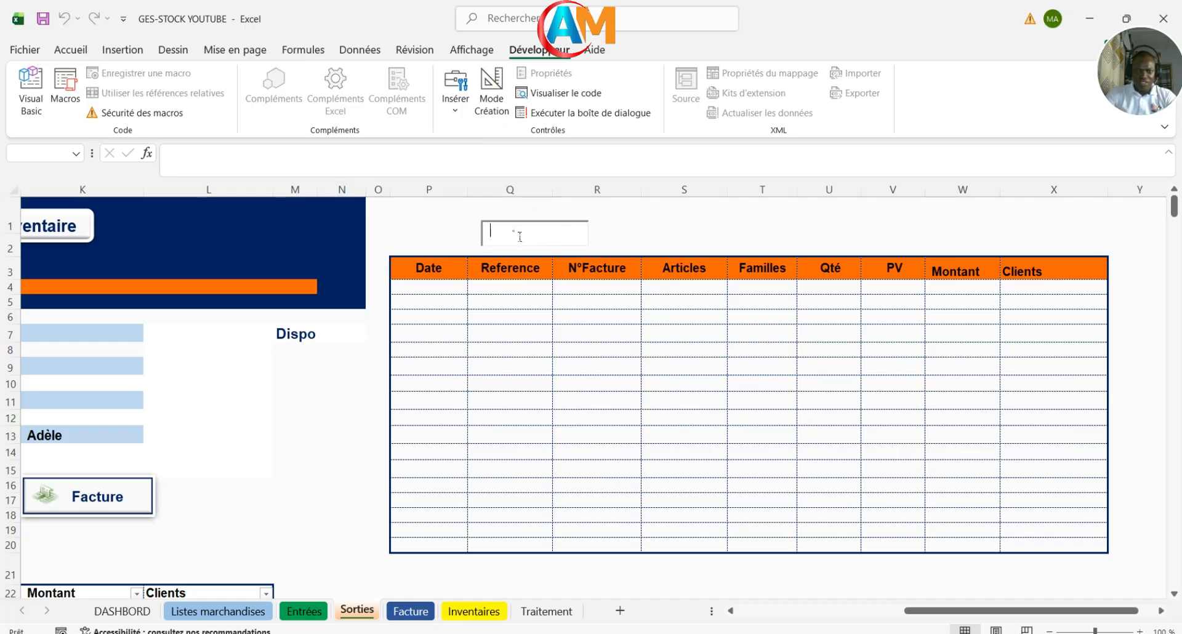
click(452, 242)
click(515, 227)
click(451, 232)
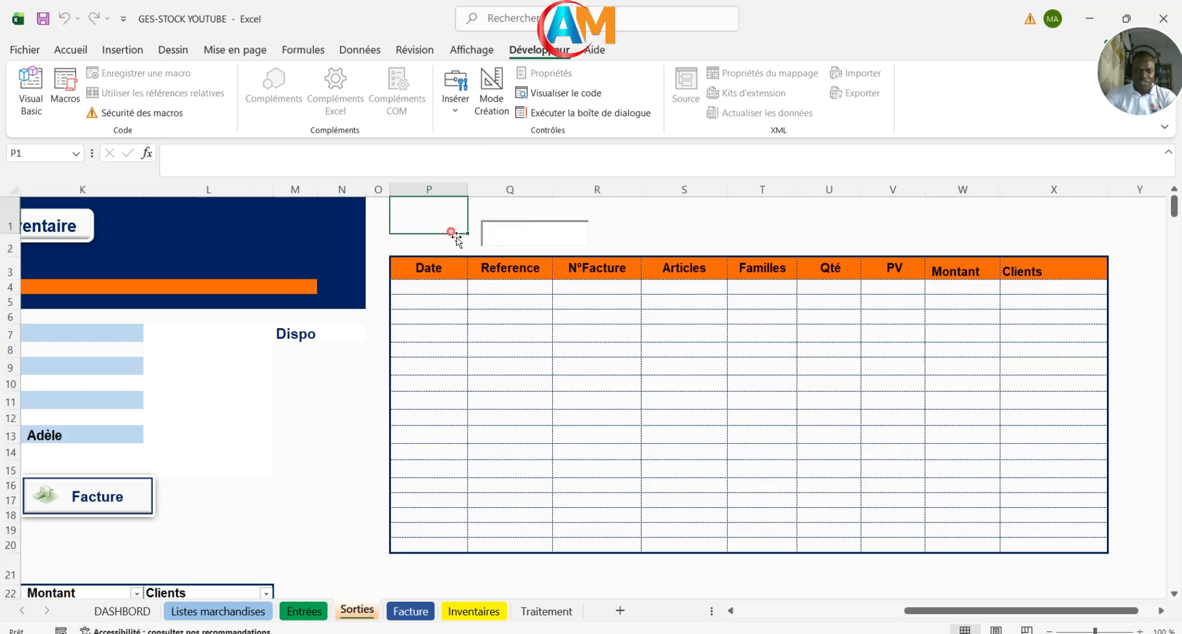
click(524, 233)
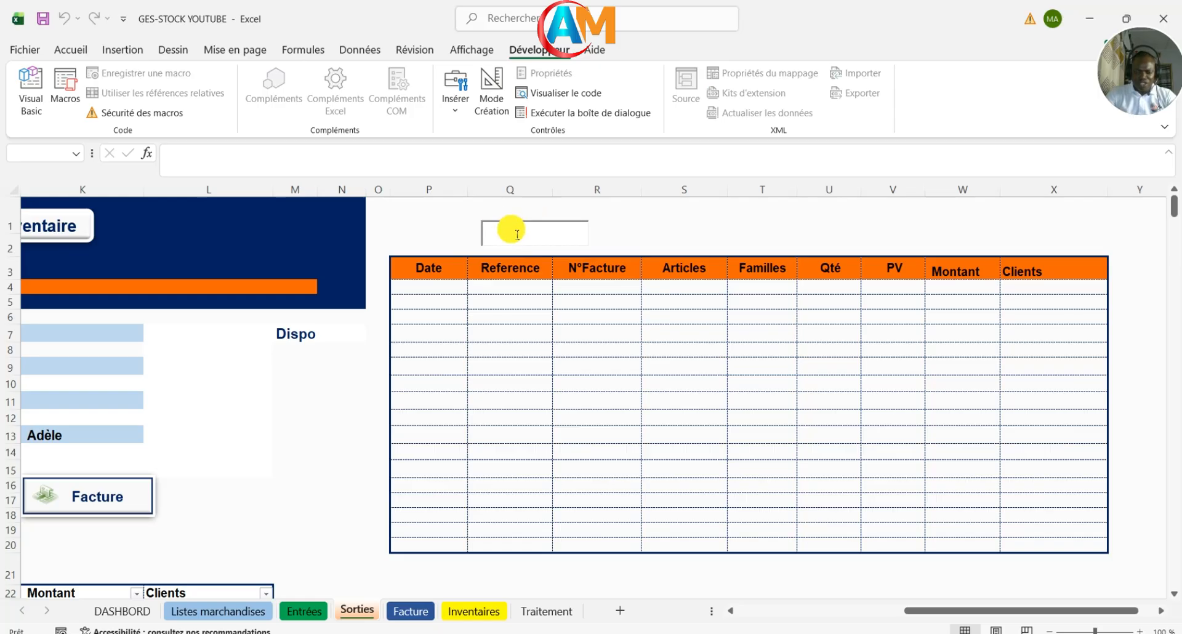
Step: Turn design mode back on, then reposition the text box over cell Q2 above the Reference header and widen it to about 149 points
click(497, 86)
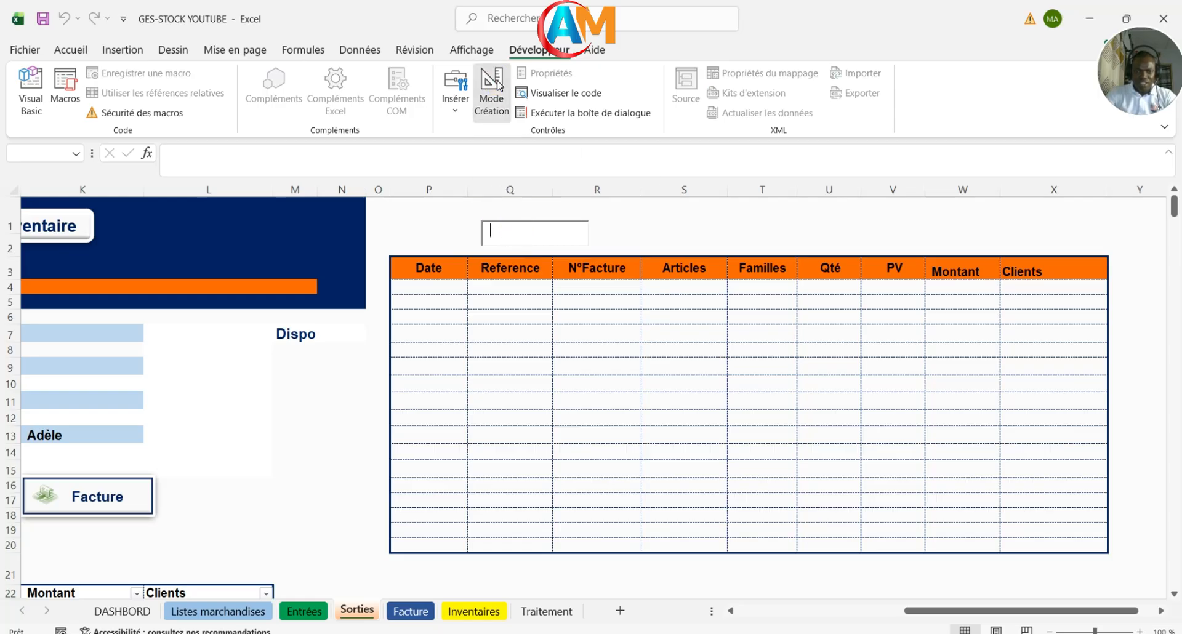
click(516, 220)
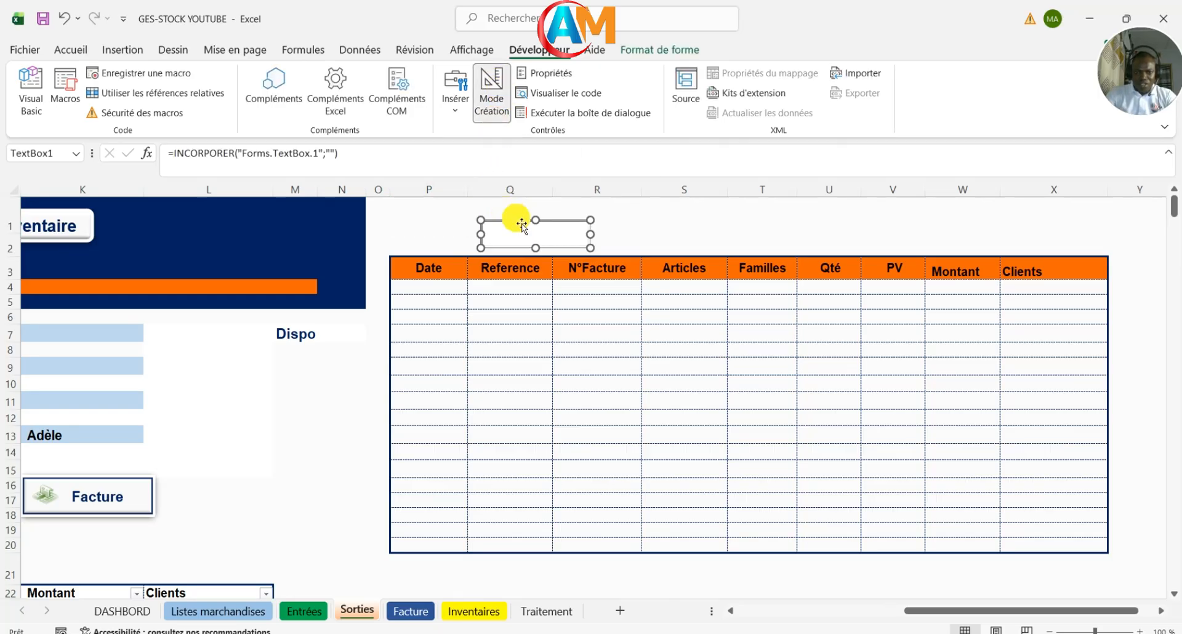
drag(521, 225, 645, 218)
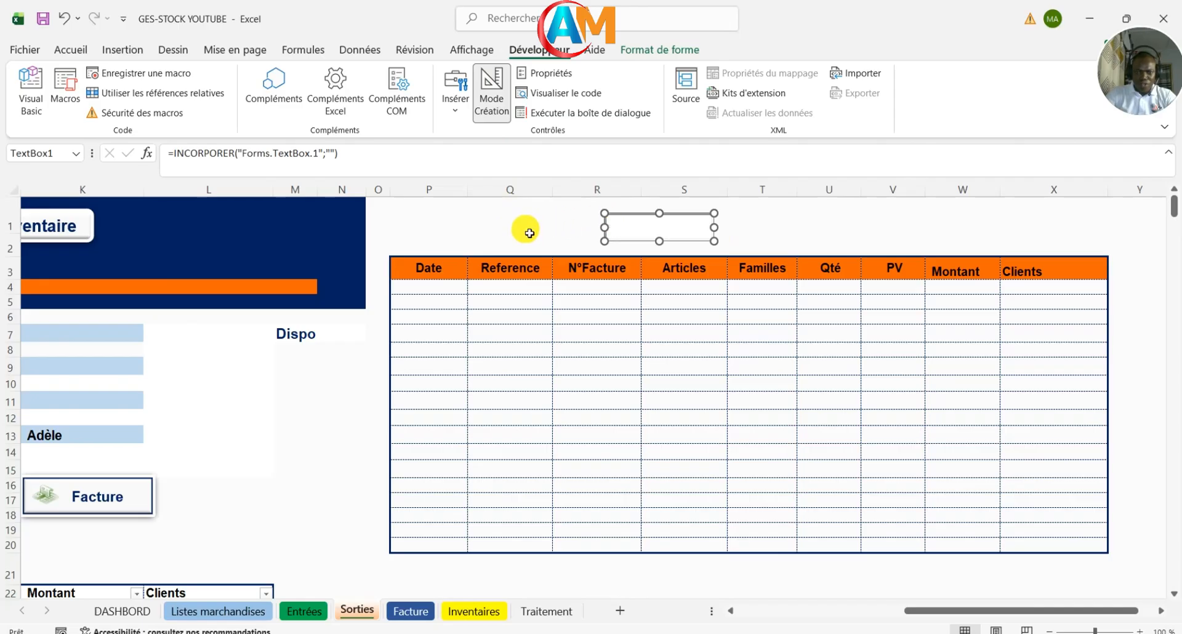
click(508, 243)
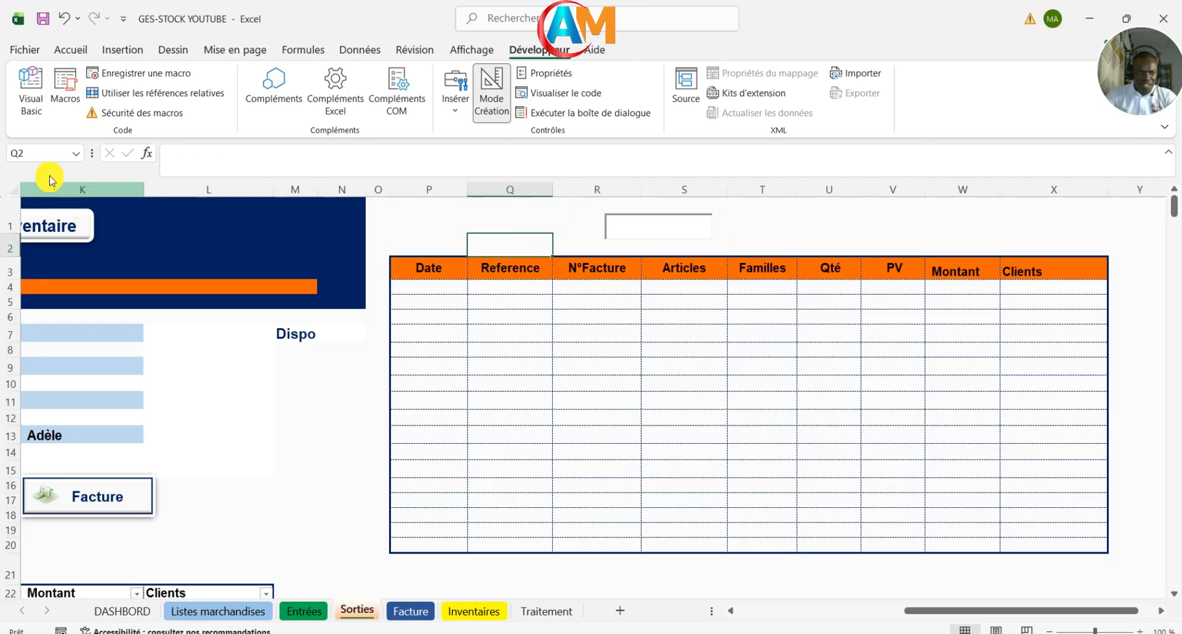
click(656, 225)
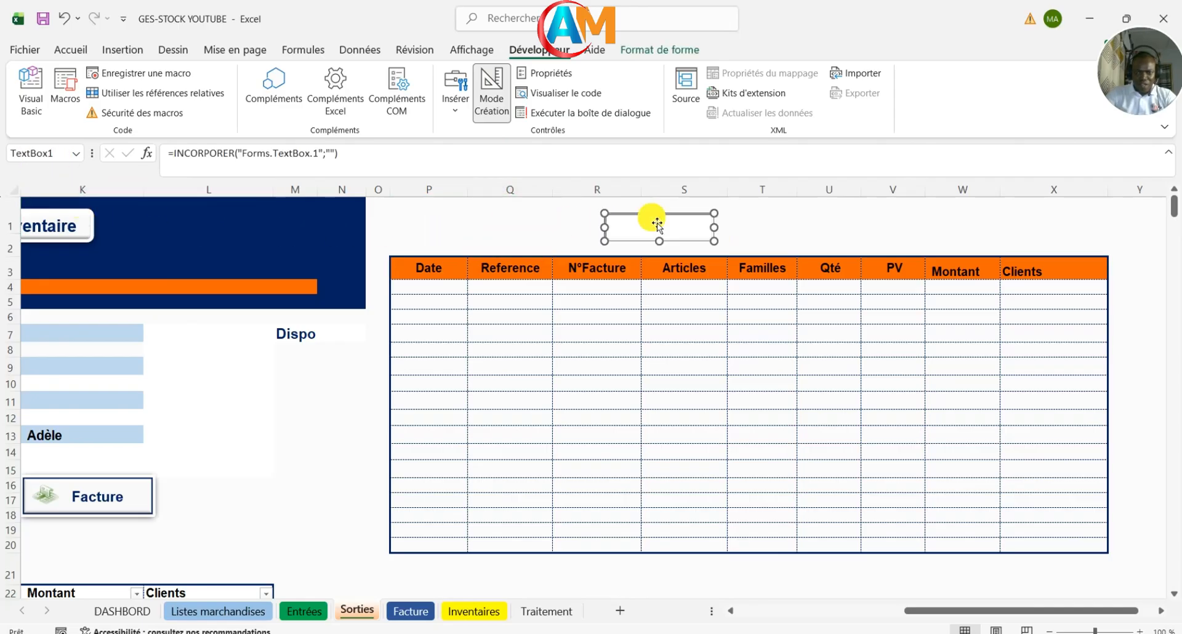
drag(657, 225, 615, 243)
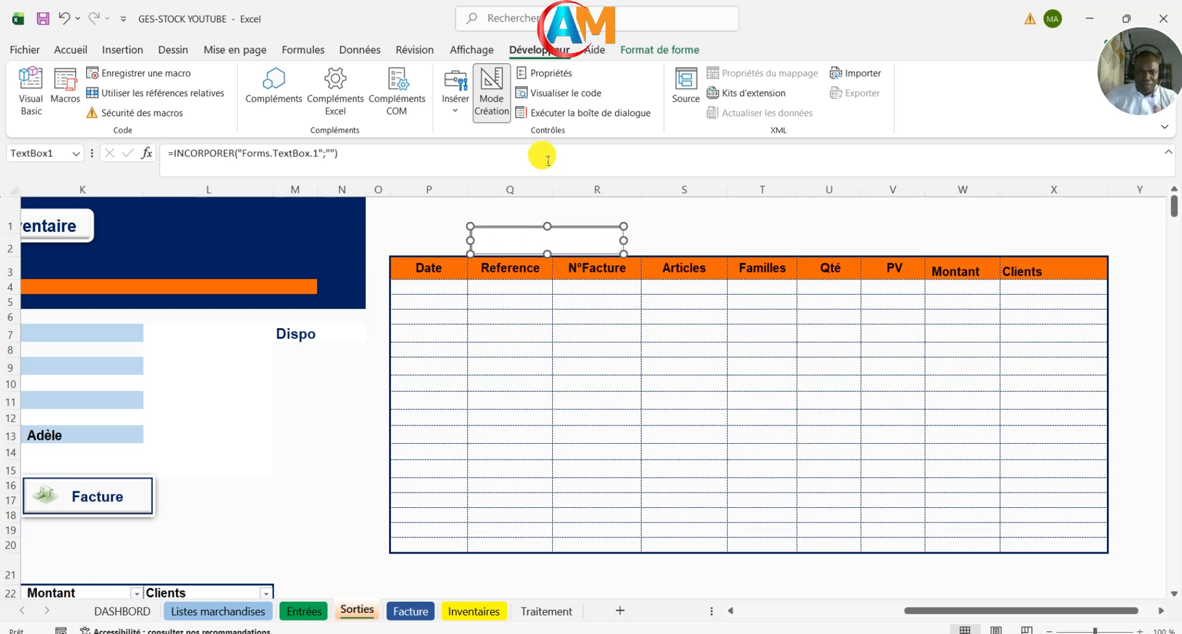
Step: Link the text box to cell Q2 through its LinkedCell property and close the properties
click(545, 79)
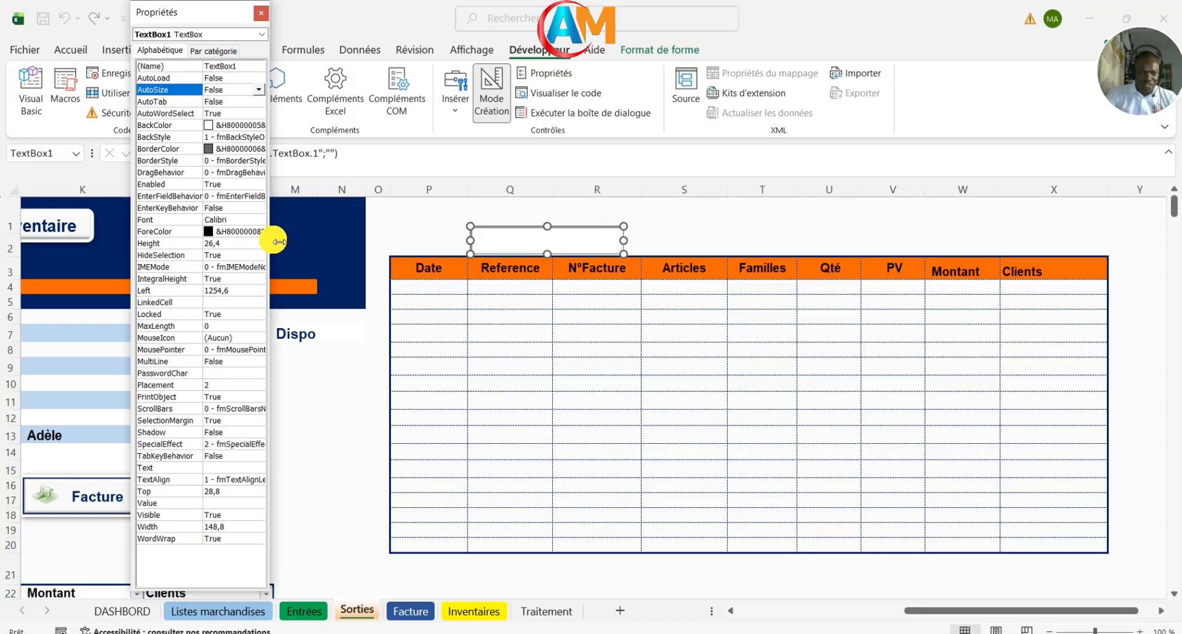
drag(279, 242, 293, 242)
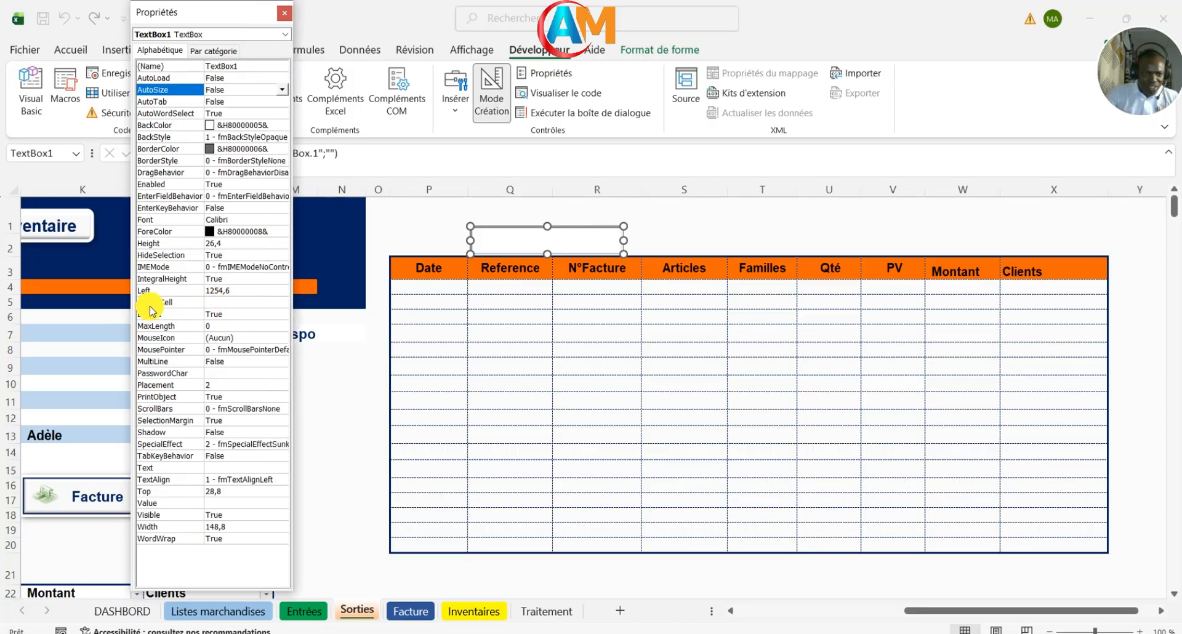
click(214, 302)
click(213, 302)
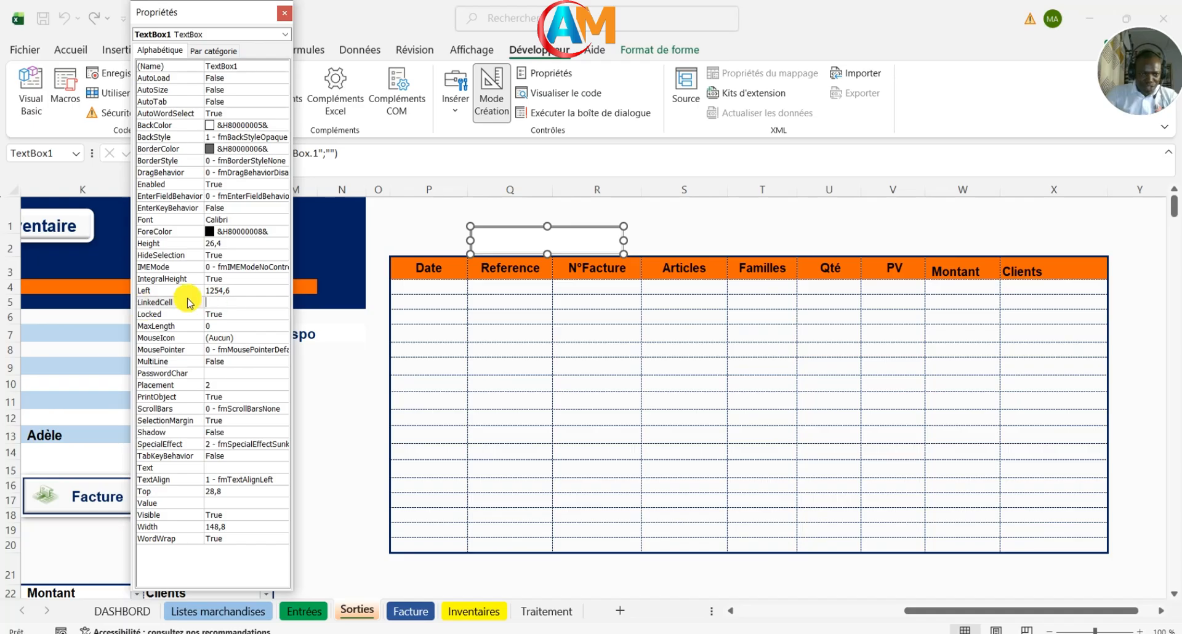
text(A)
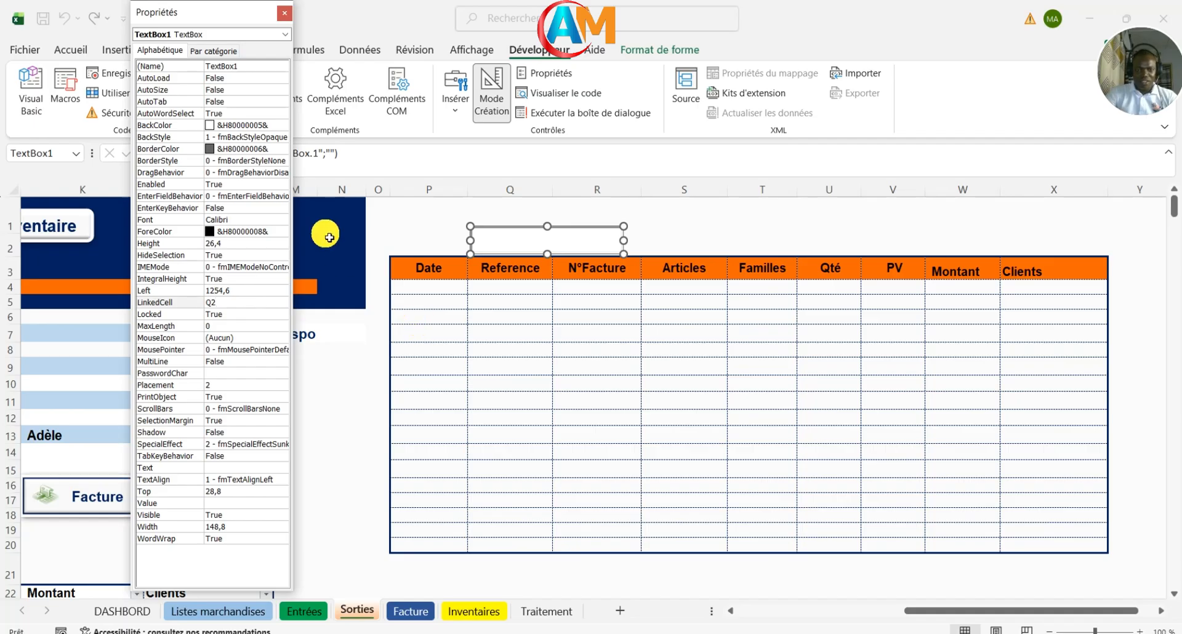
click(285, 13)
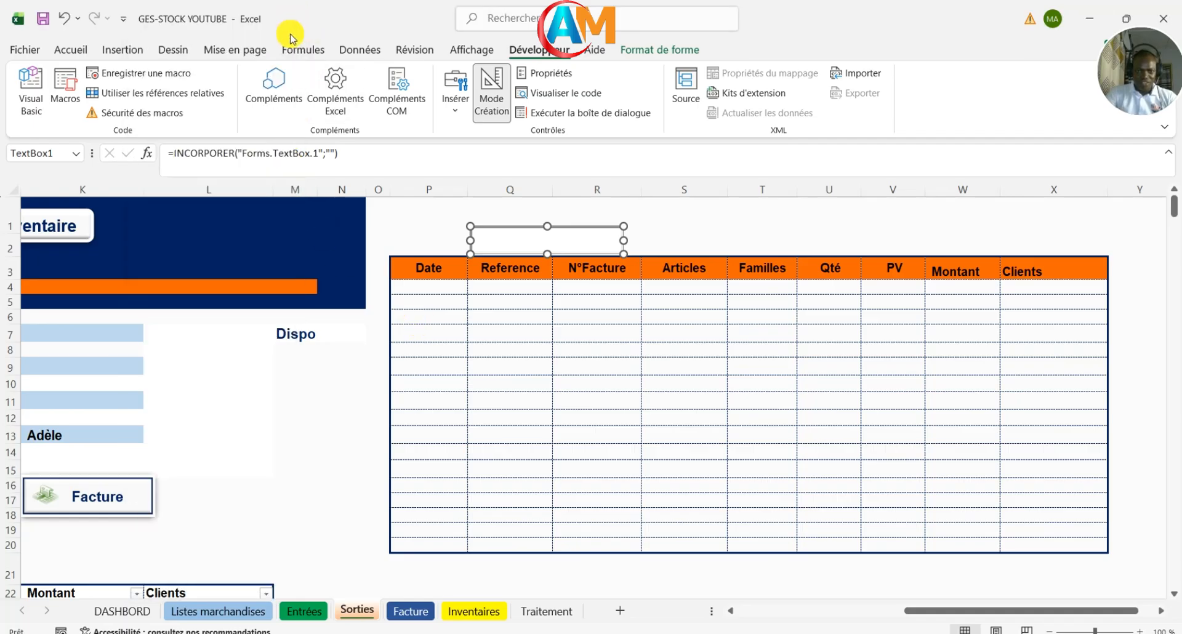
click(466, 408)
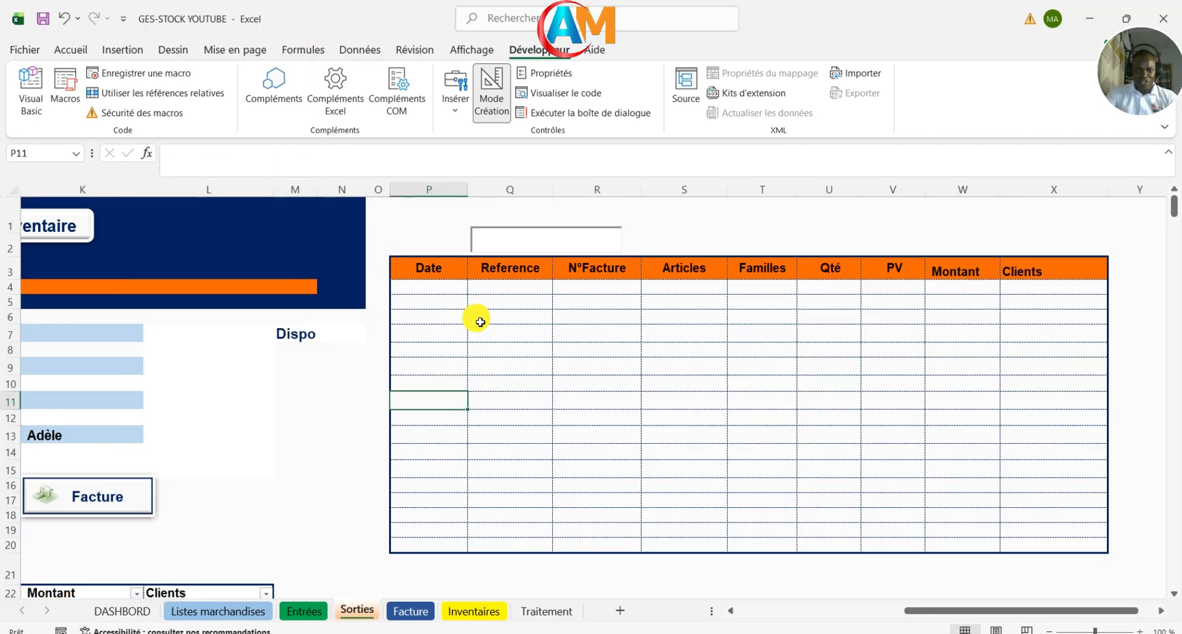
Step: Move the text box aside and enter "sssss" in cell Q2 to test the link
click(492, 234)
drag(499, 234, 666, 237)
double_click(503, 246)
text(S)
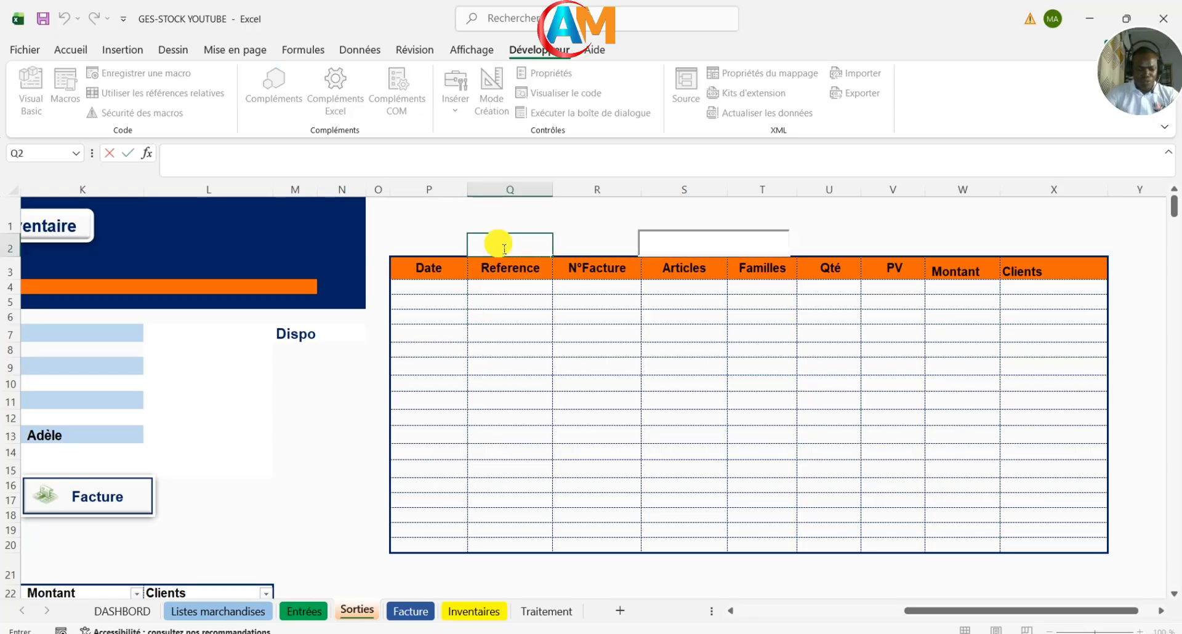
text(SSSS)
key(Return)
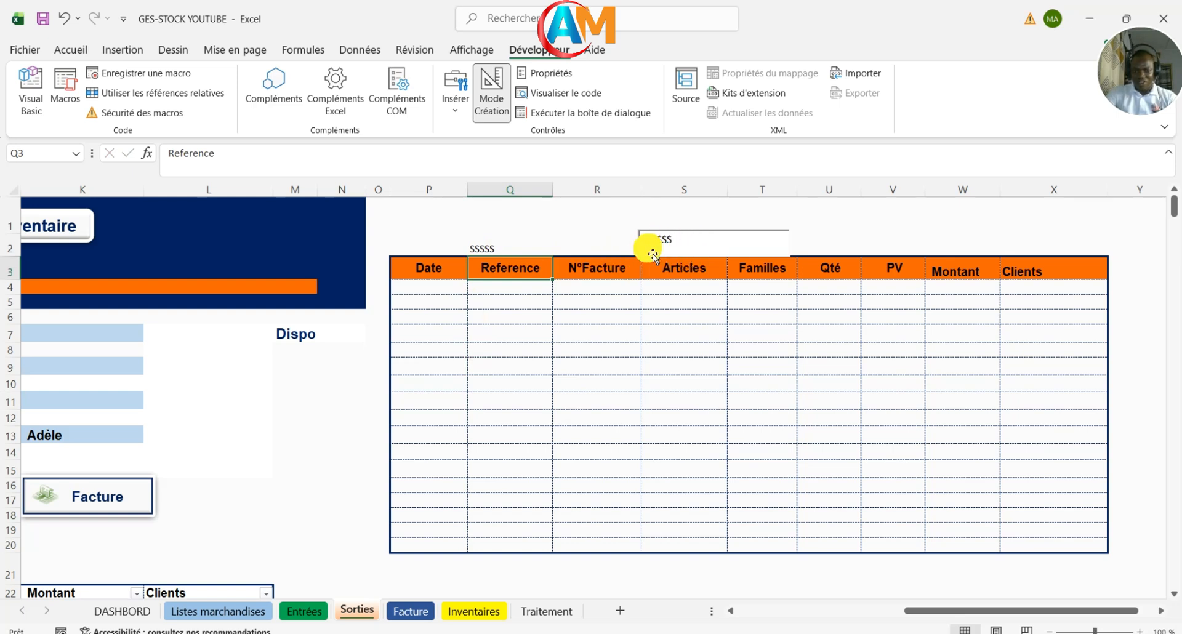
Step: Clear the test text from cell Q2 and move the text box back above the Reference and N°Facture headers
click(484, 247)
key(Delete)
key(Return)
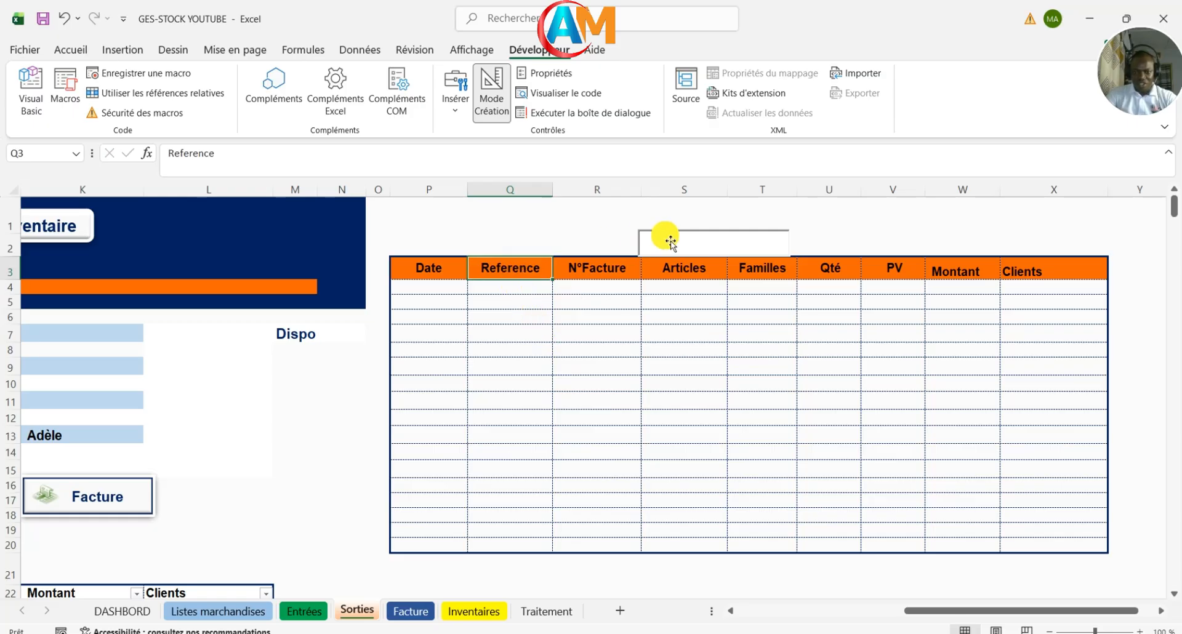
drag(670, 240, 504, 237)
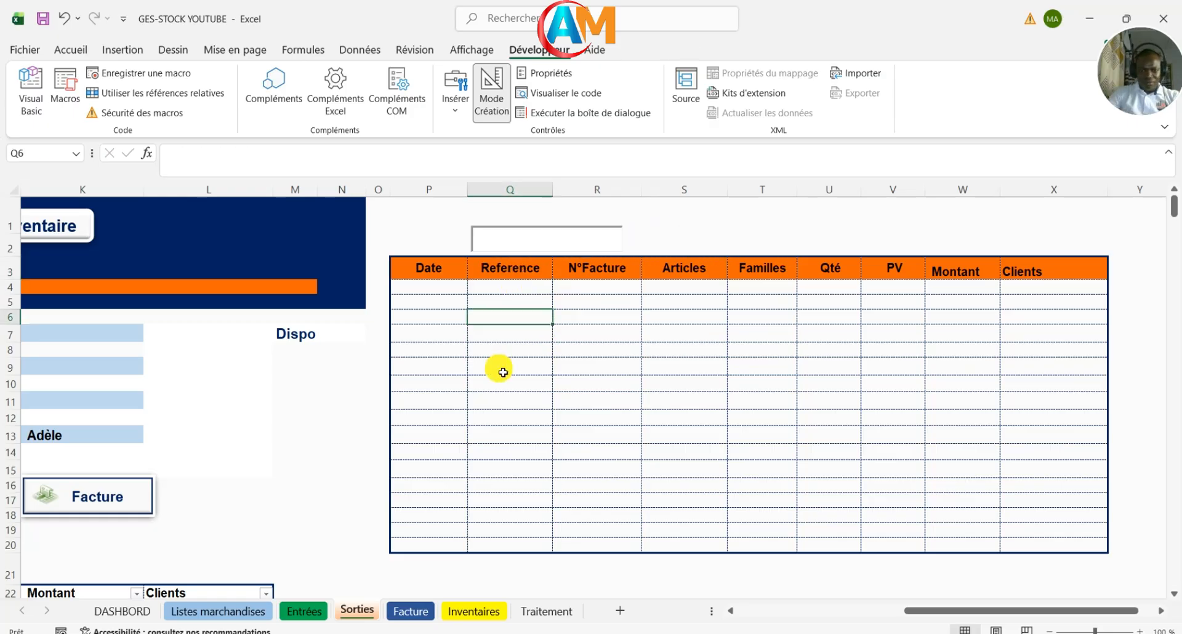
click(502, 369)
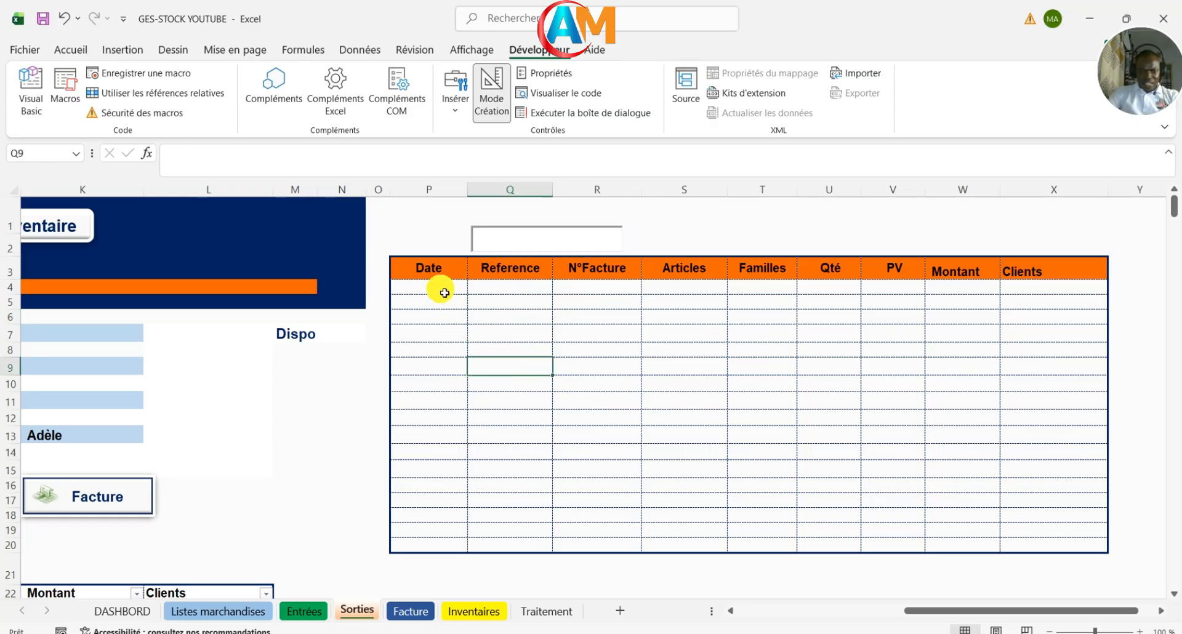
Step: Look through the sales records and go to the named range Sorties
scroll(304, 380, down, 13)
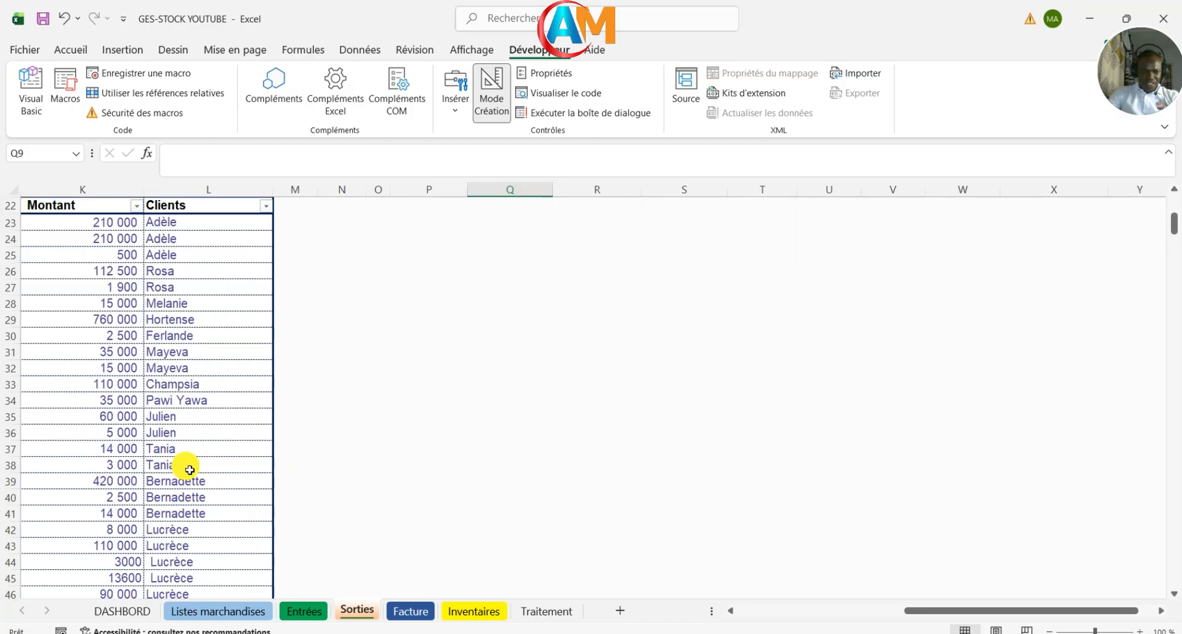
click(82, 155)
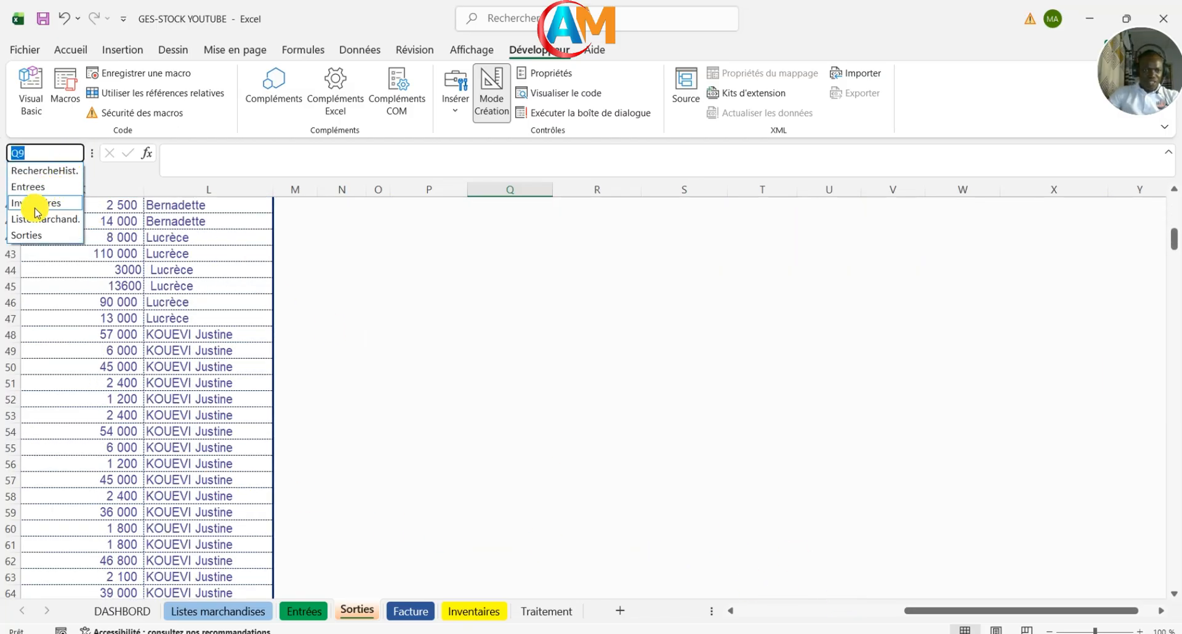
click(26, 236)
Step: Start a formula in cell P4 under the Date header with =SI(Q2="";""; so an empty search returns a blank
text(=)
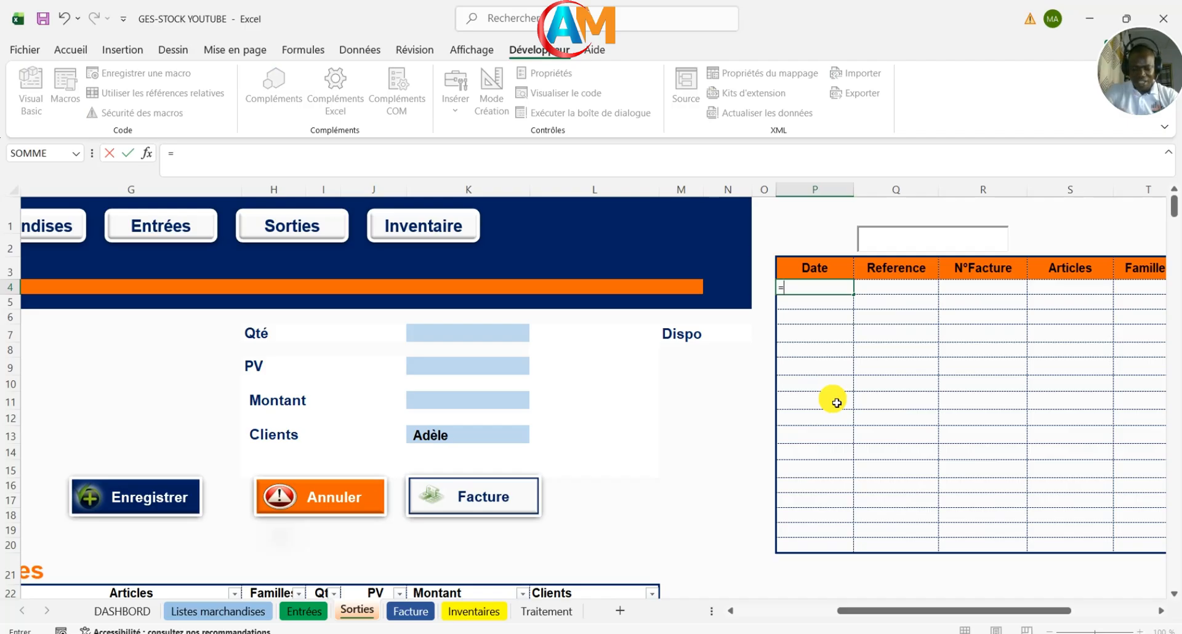
text(si)
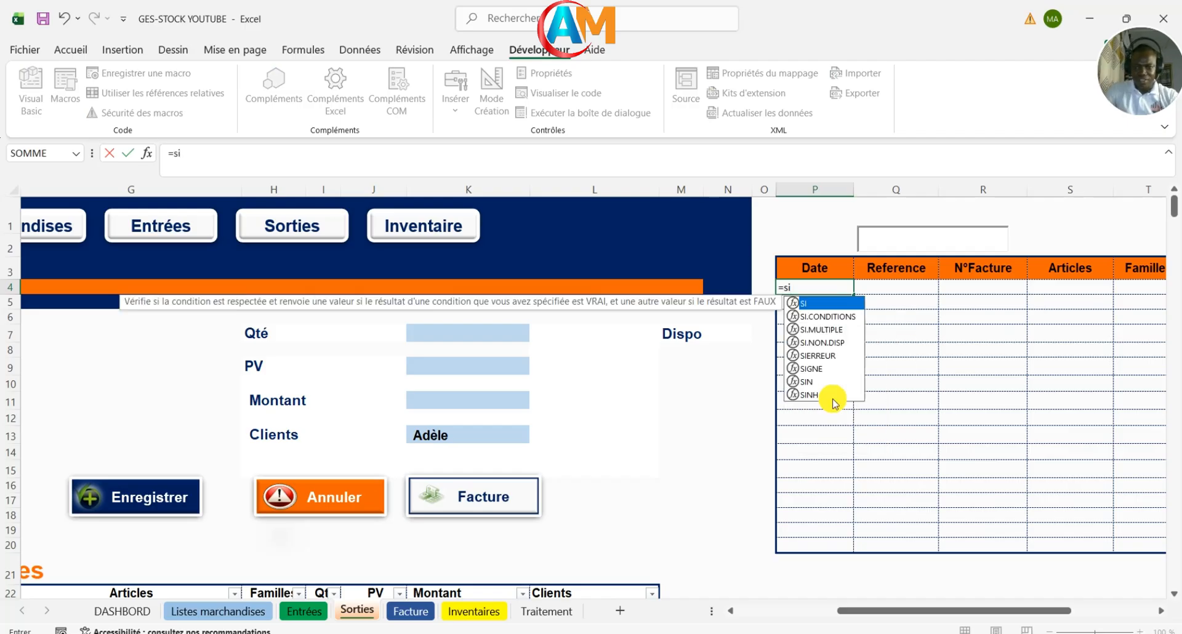
double_click(833, 302)
click(835, 303)
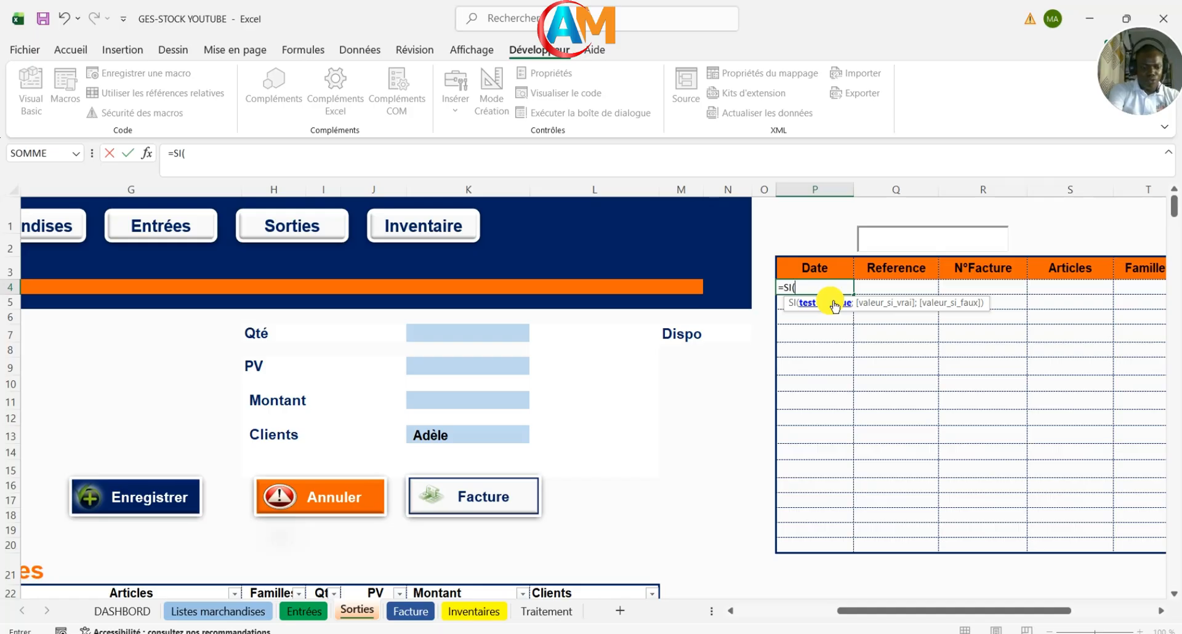
text(Q)
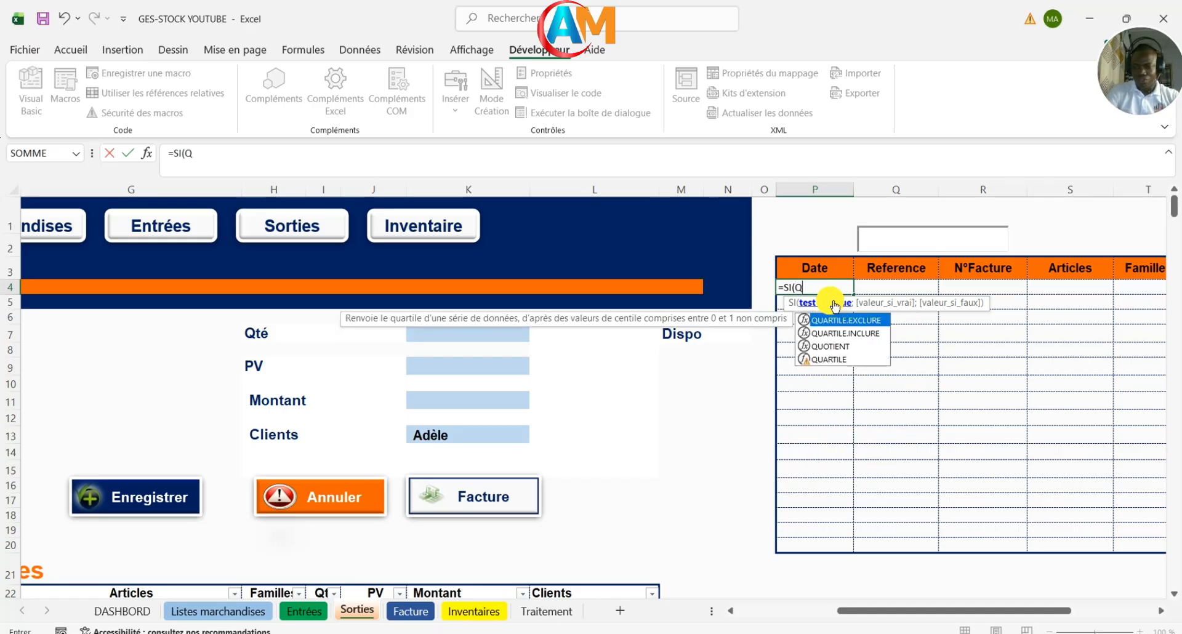
text(2=")
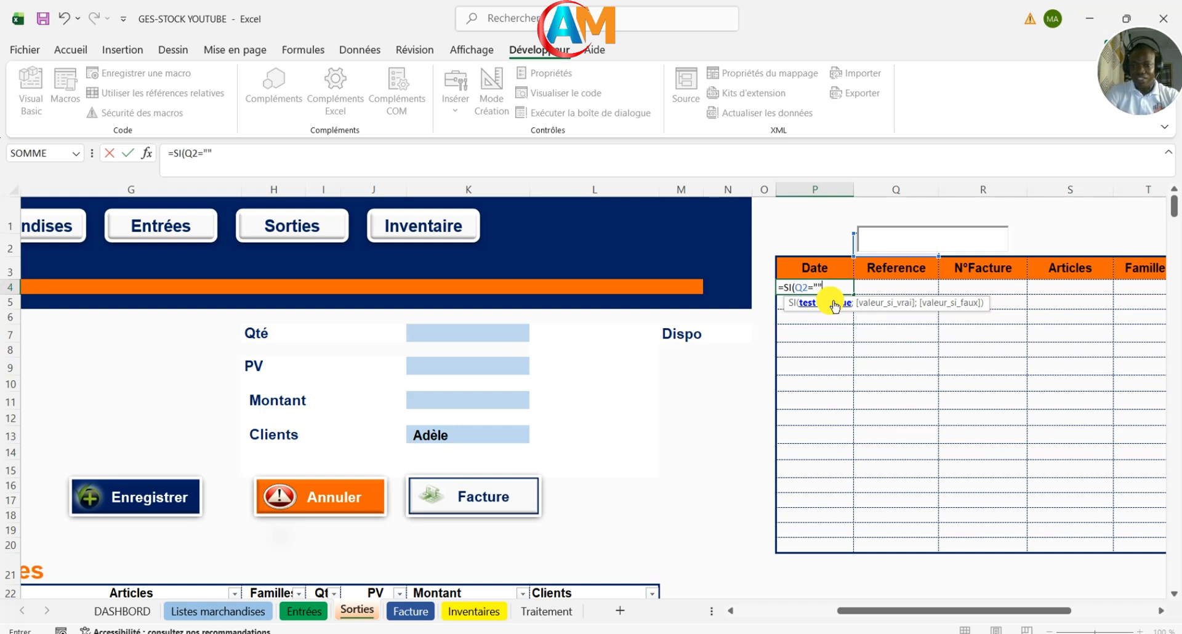
text(";"")
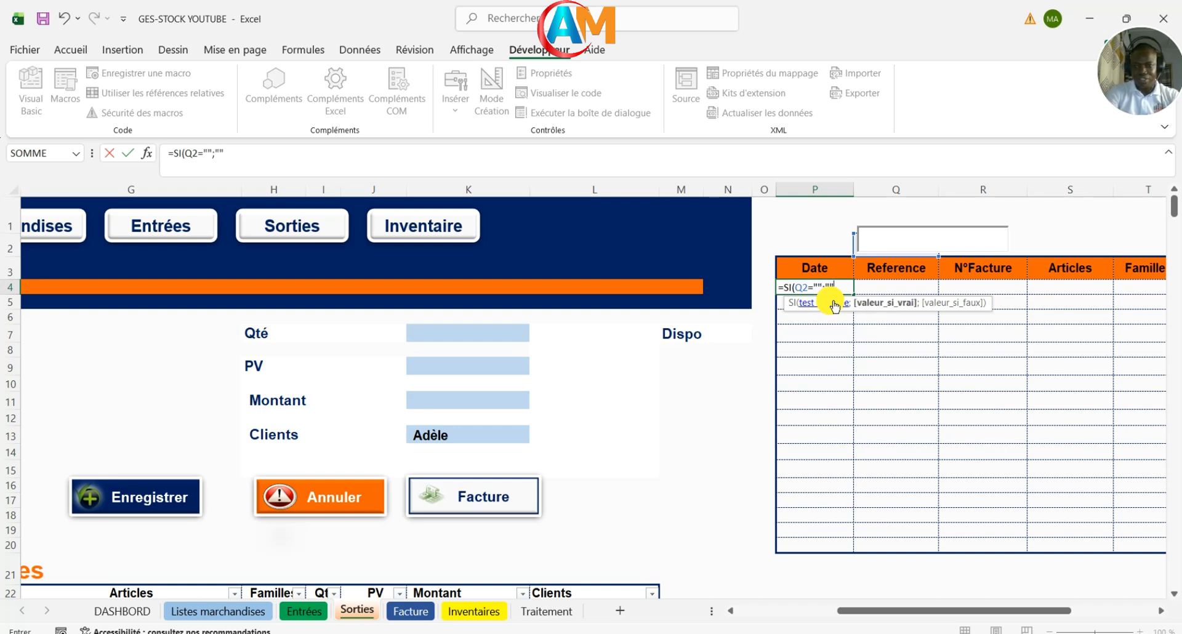
text(;)
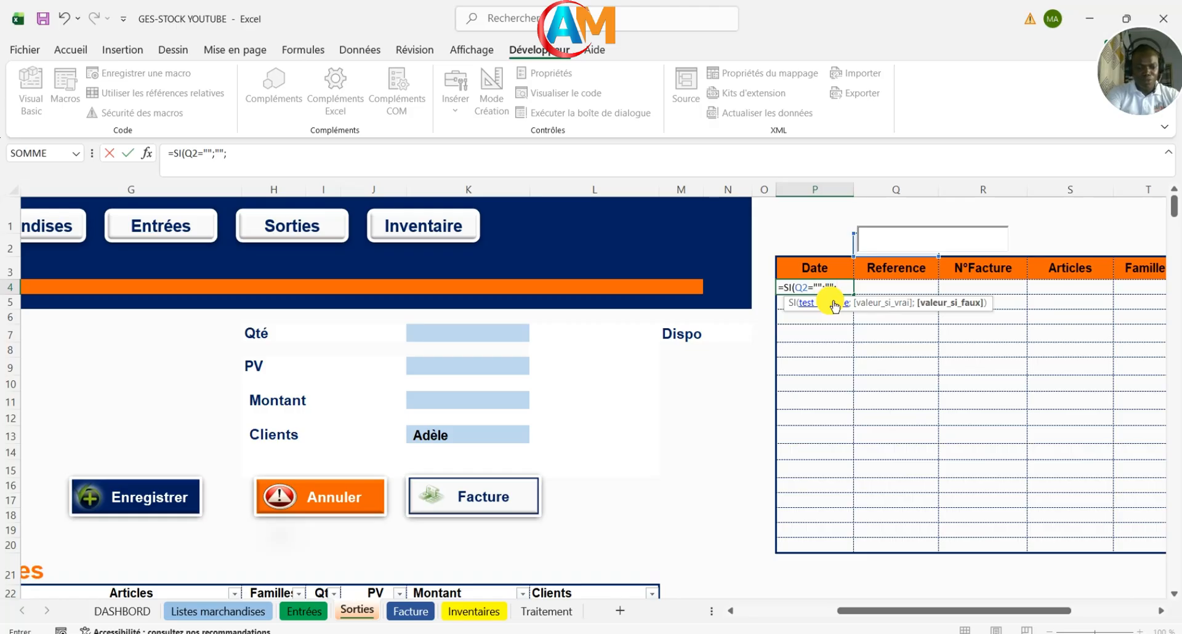
Step: Add the FILTRE function as the formula's false value, with Sorties as the array to filter
text(Filt)
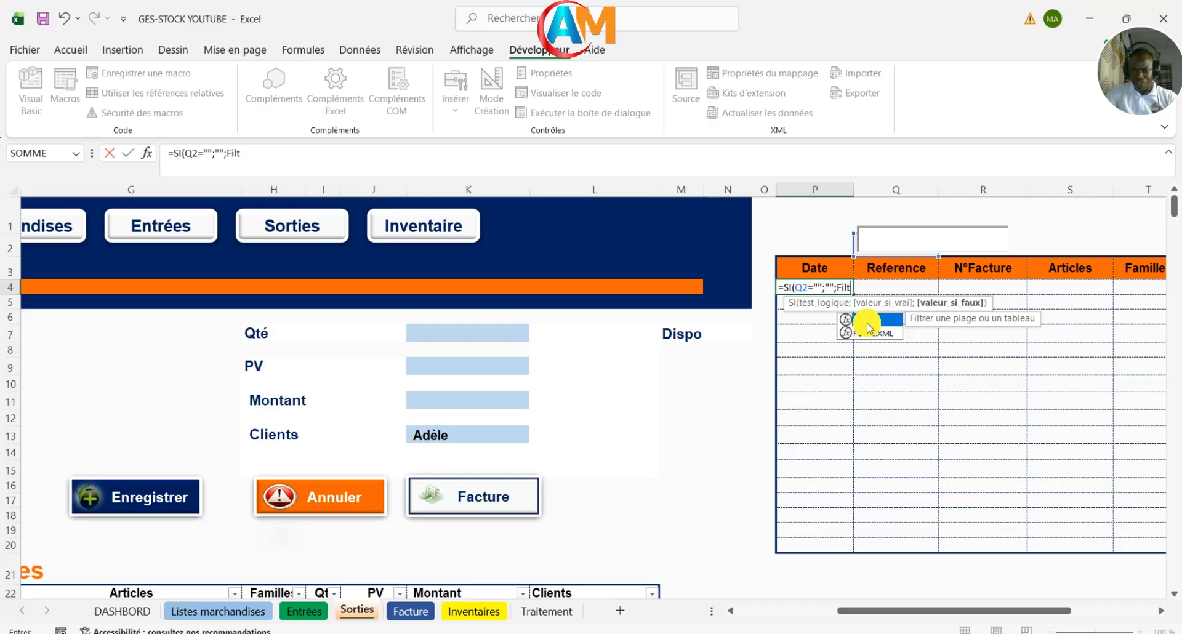
double_click(868, 321)
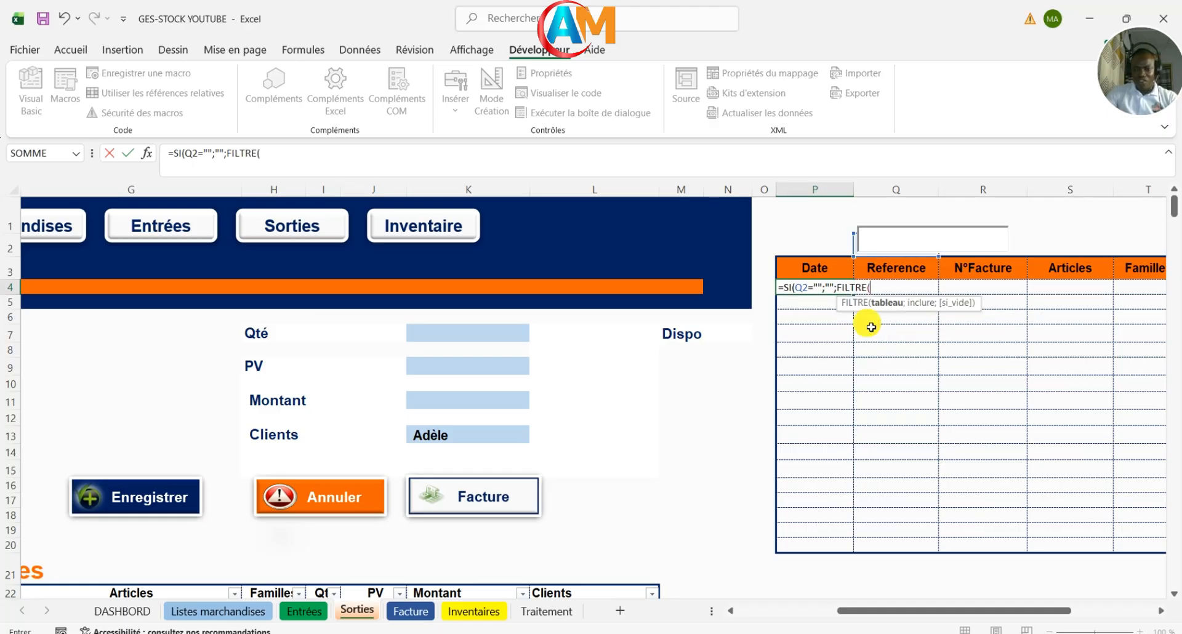
click(912, 289)
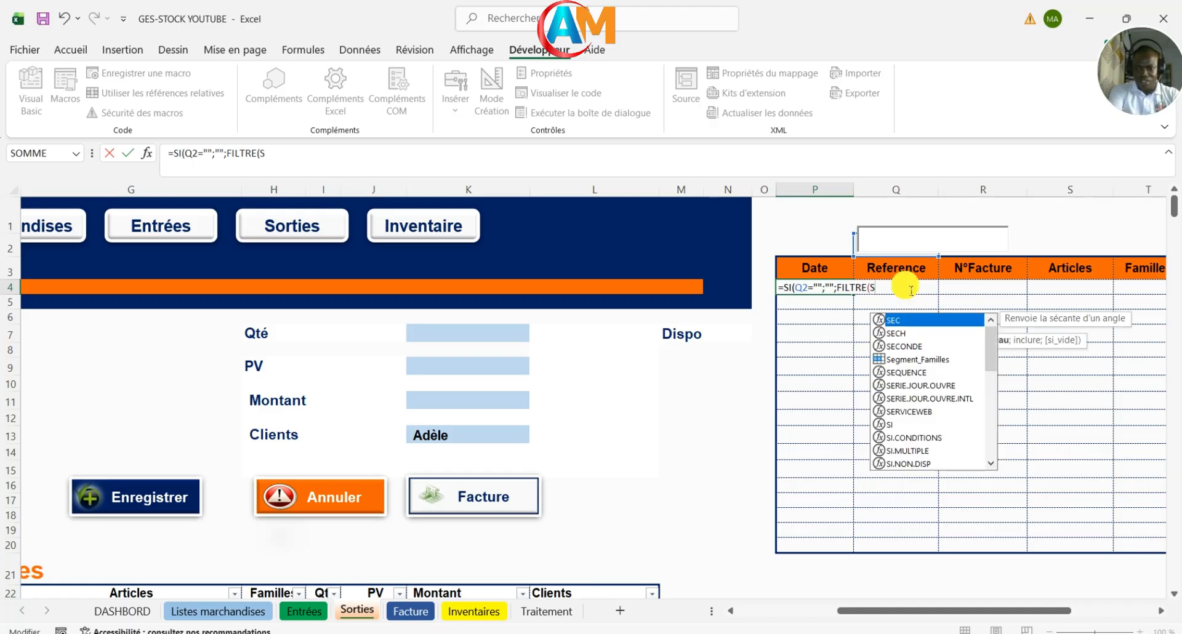
text(SOR)
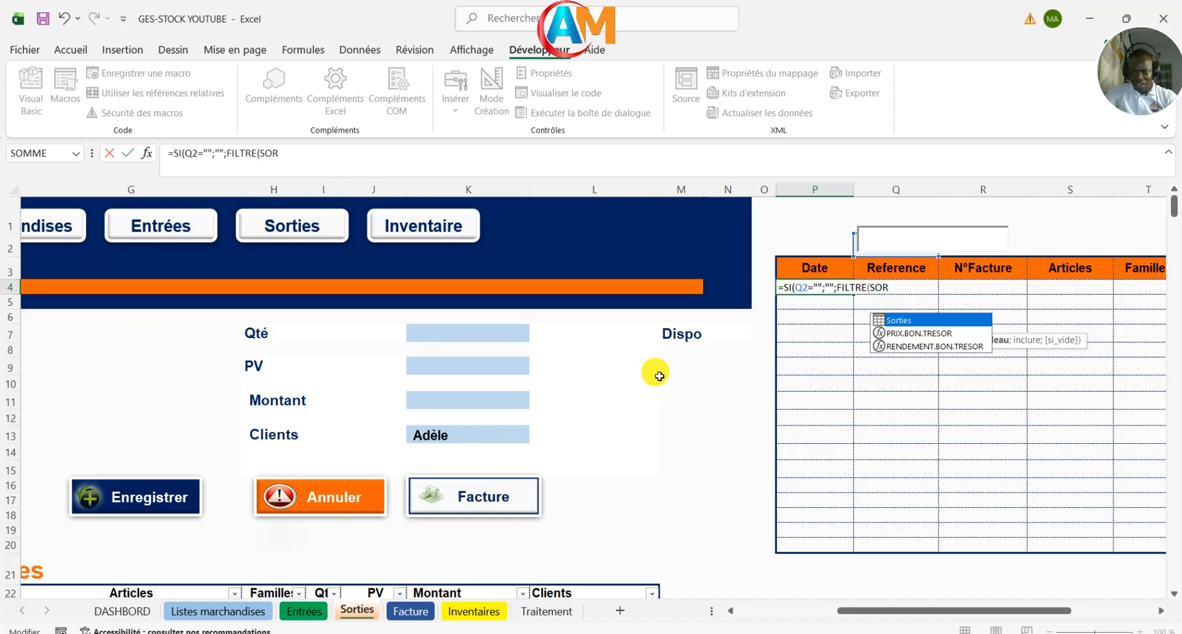
double_click(903, 321)
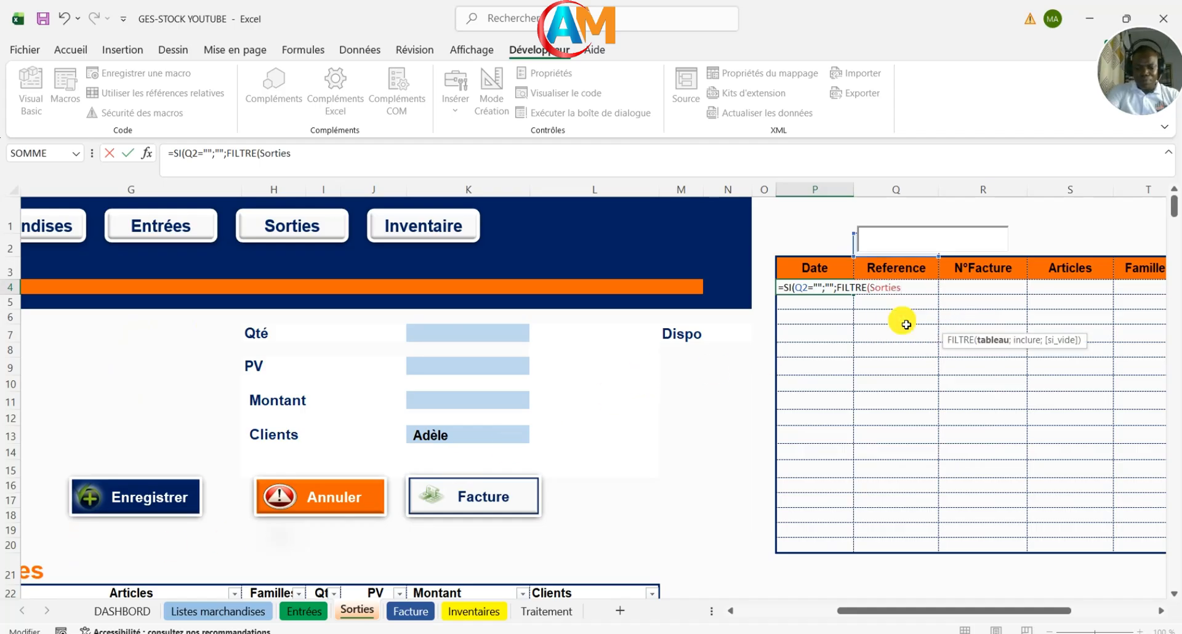
text(;)
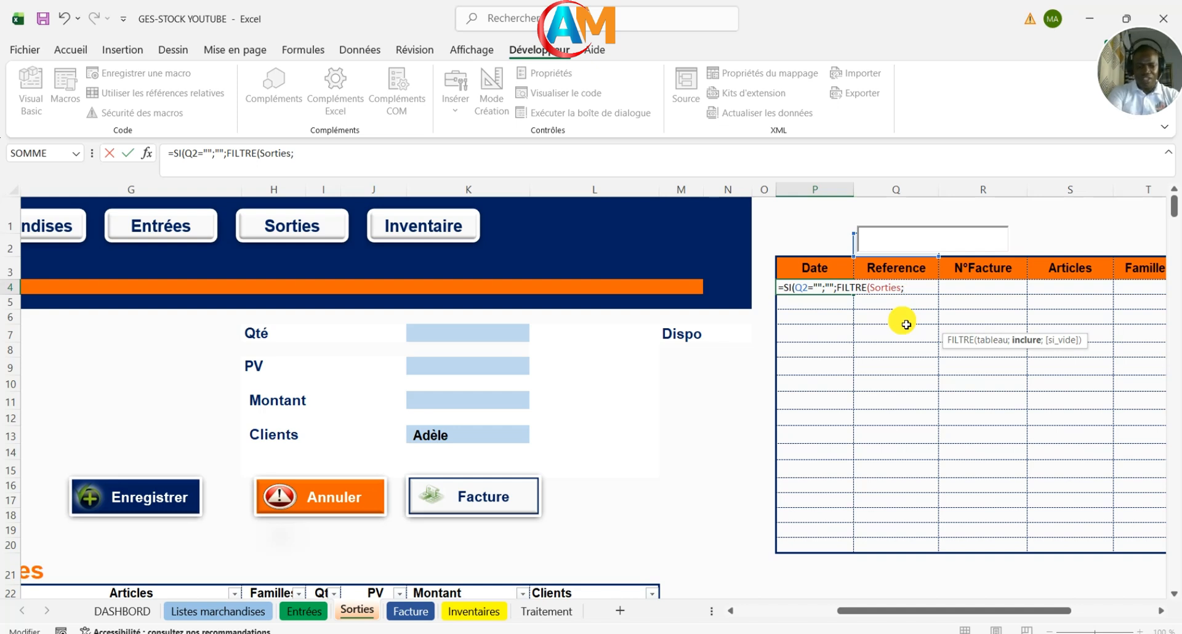
Step: Start the FILTRE include condition with ESTNUM(CHERCHE(Q2; so that it looks for the text held in Q2
text(e)
key(BackSpace)
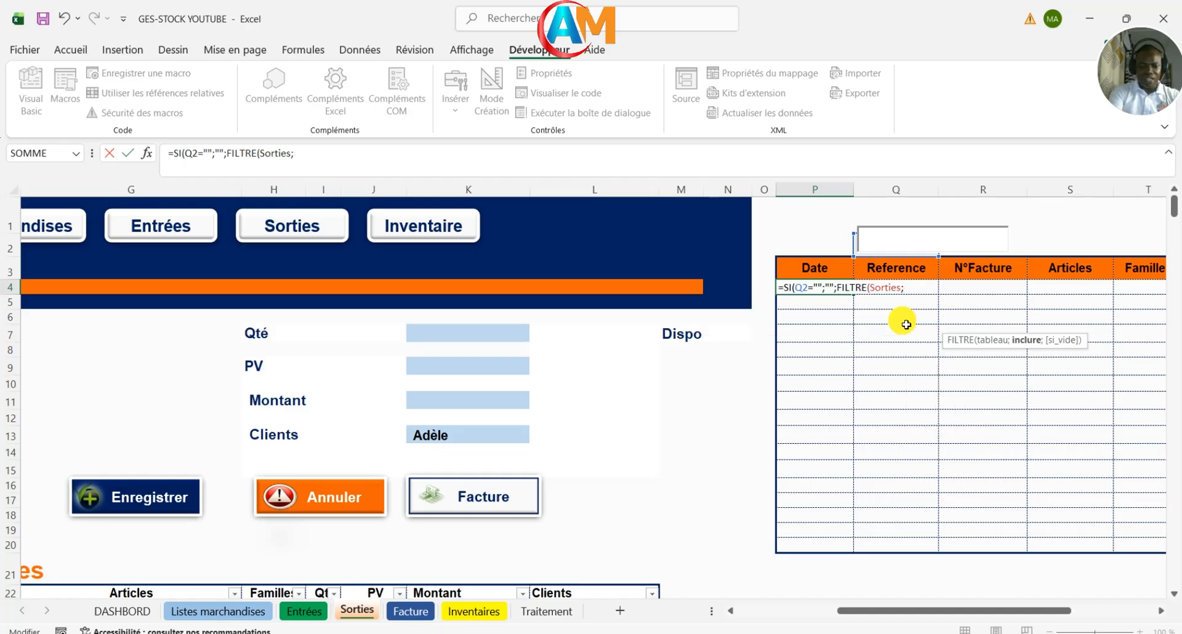
text(EST)
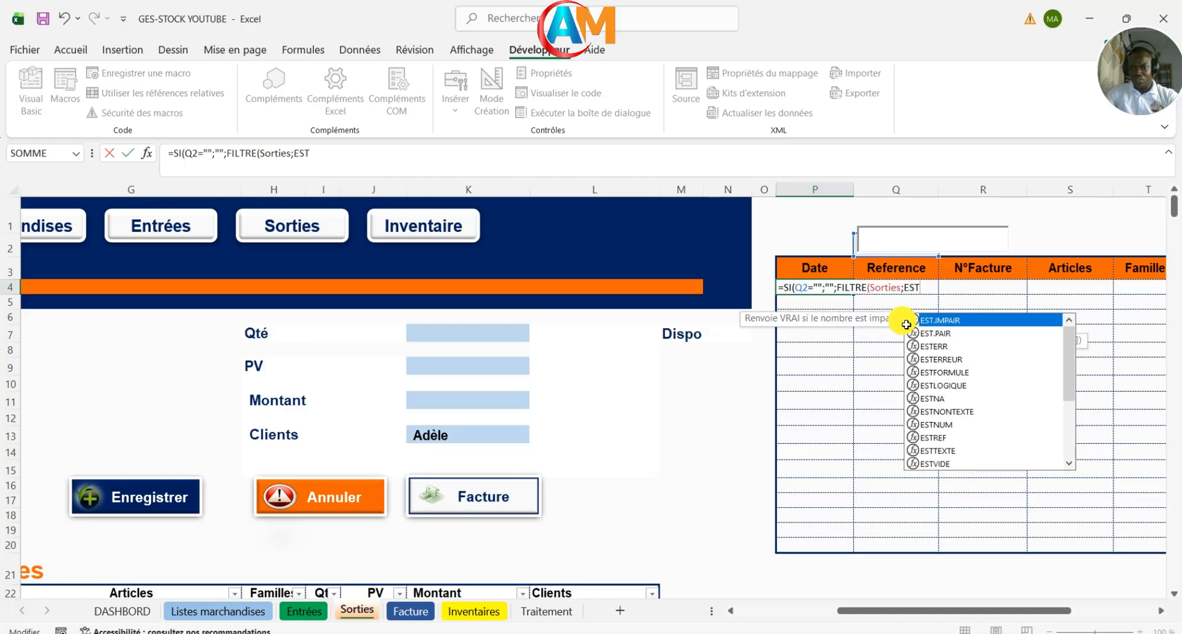
text(N)
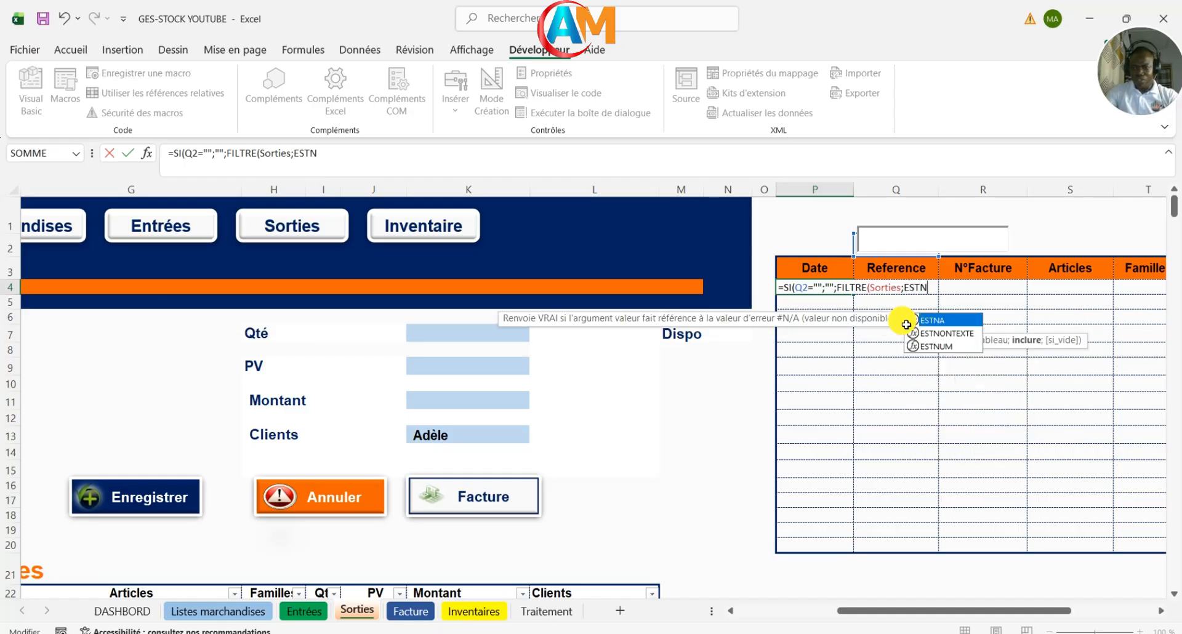
click(941, 346)
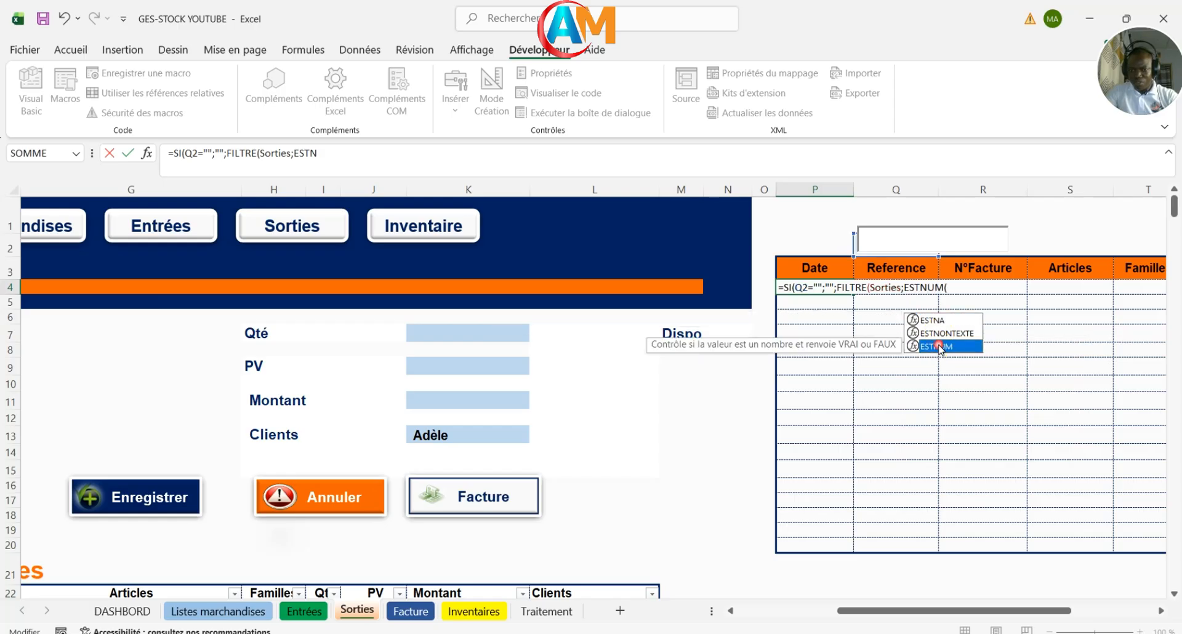
double_click(942, 346)
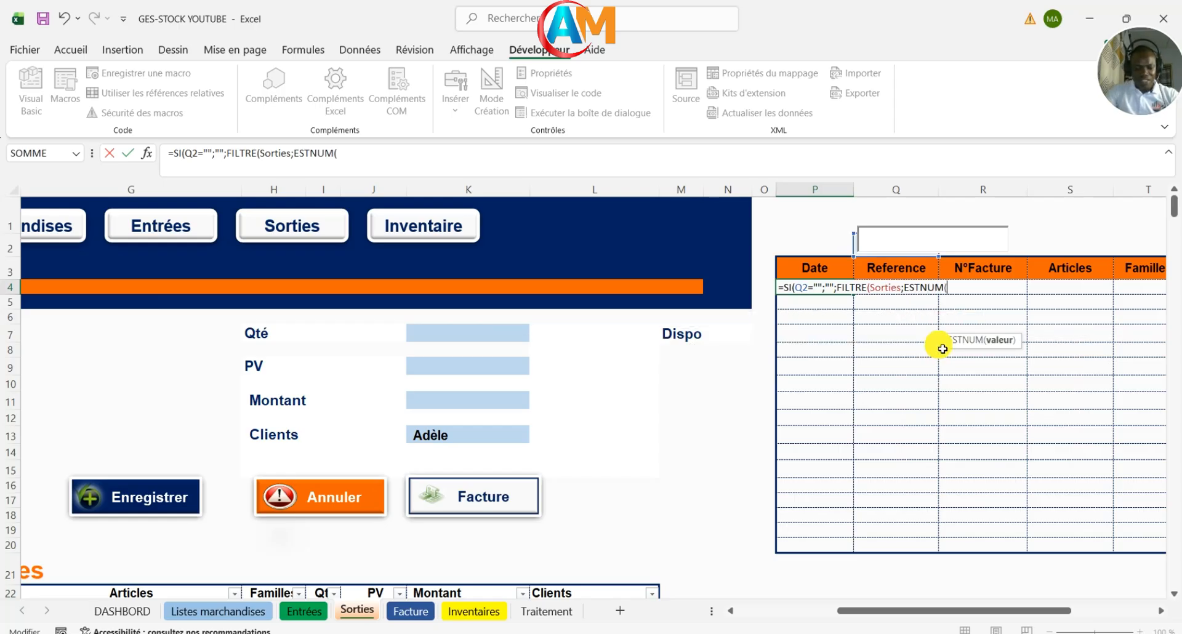
text(CHER)
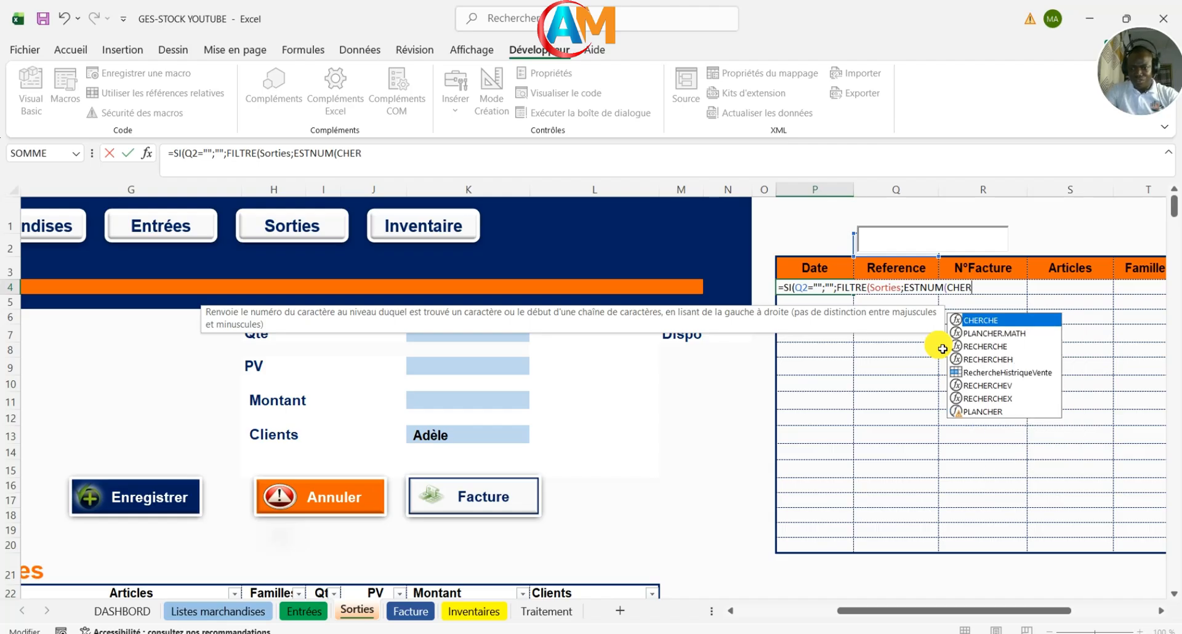
double_click(989, 321)
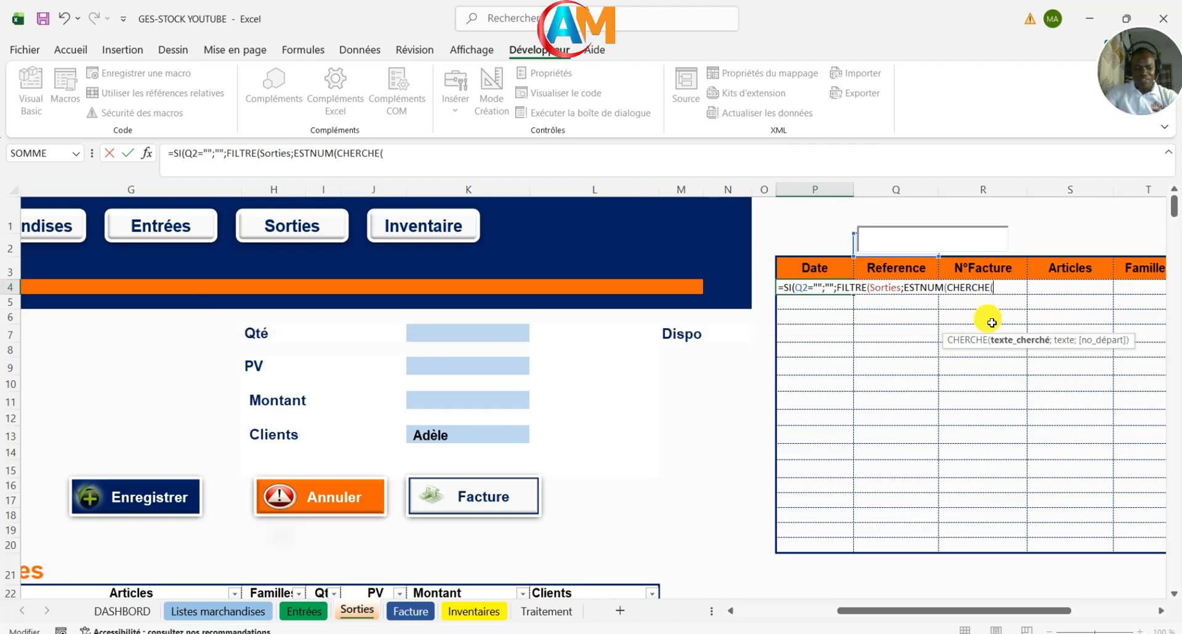
text(Q2;)
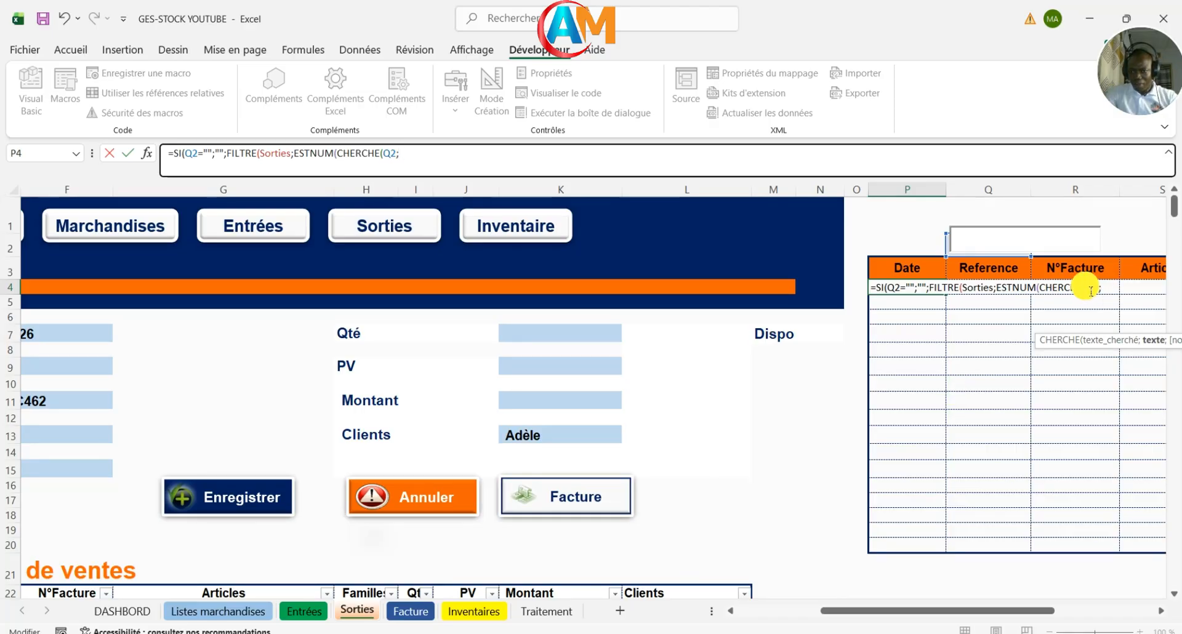
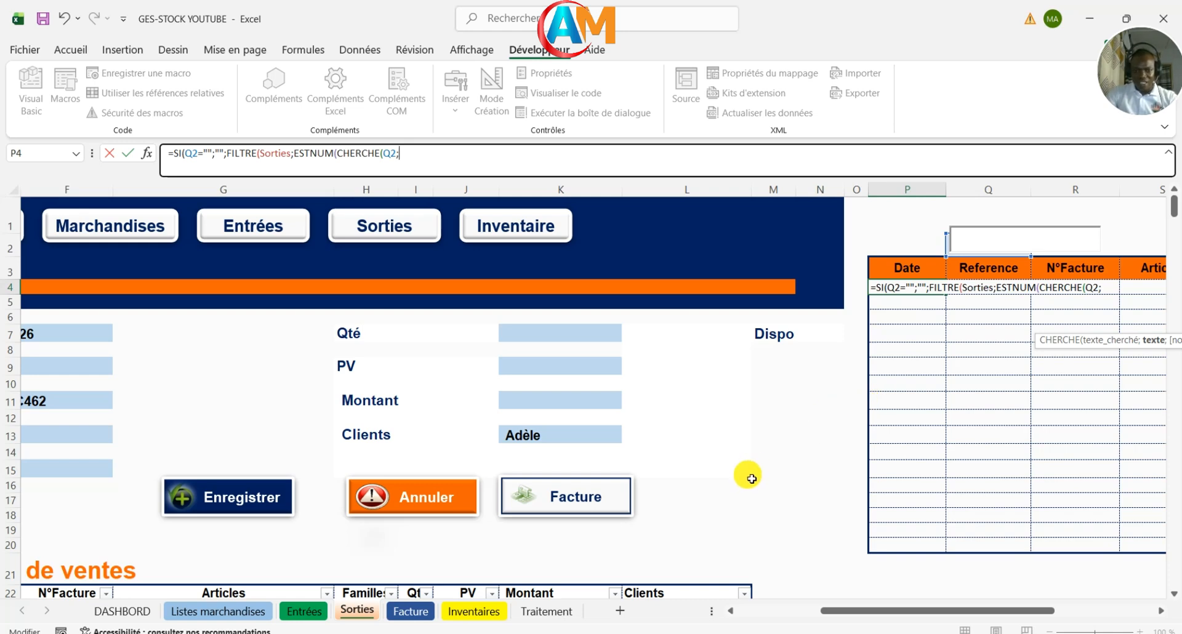
Step: Use the sales history's Clients column, Sorties[Clients], as the text to search and close both the CHERCHE and ESTNUM functions
scroll(748, 479, down, 1)
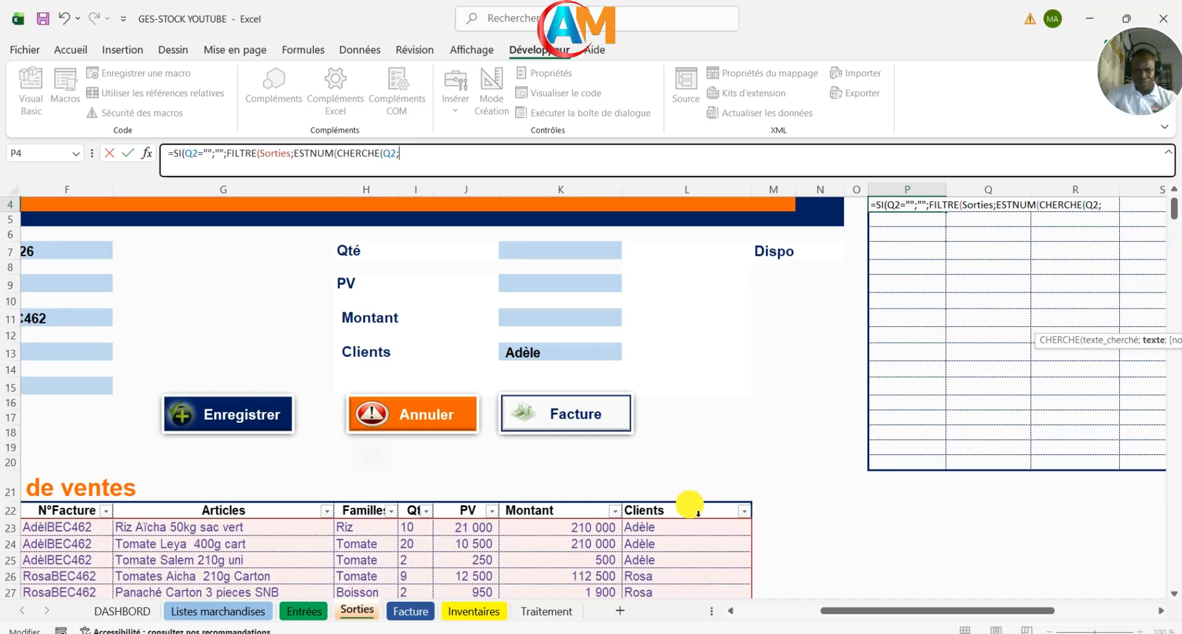
click(698, 513)
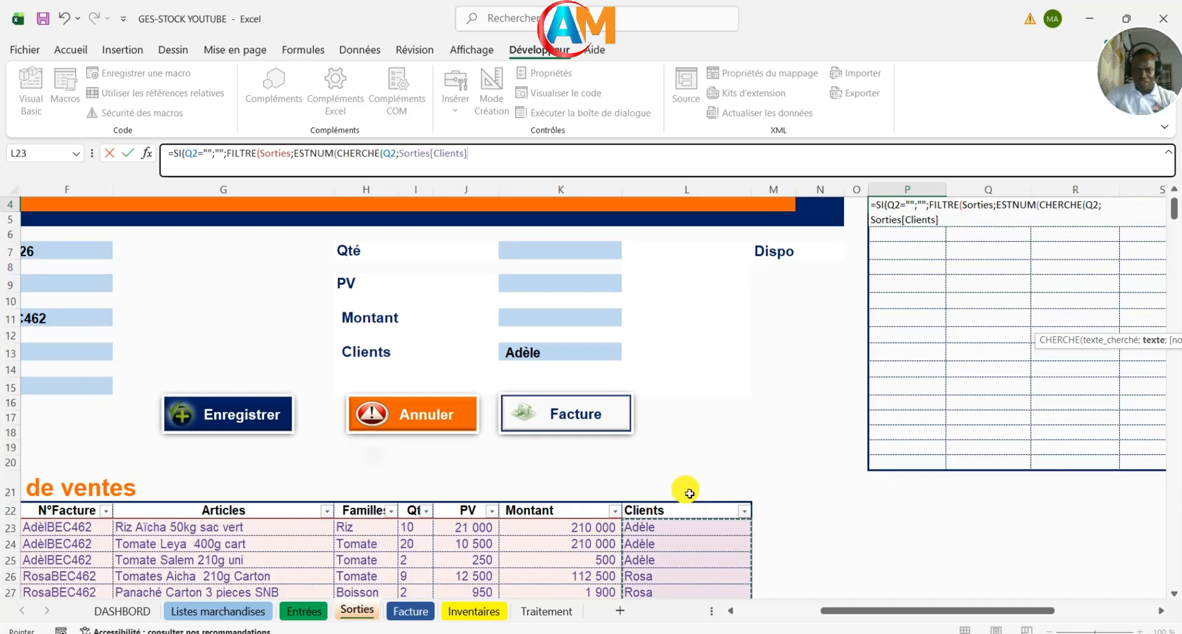
scroll(674, 492, down, 3)
scroll(673, 481, up, 3)
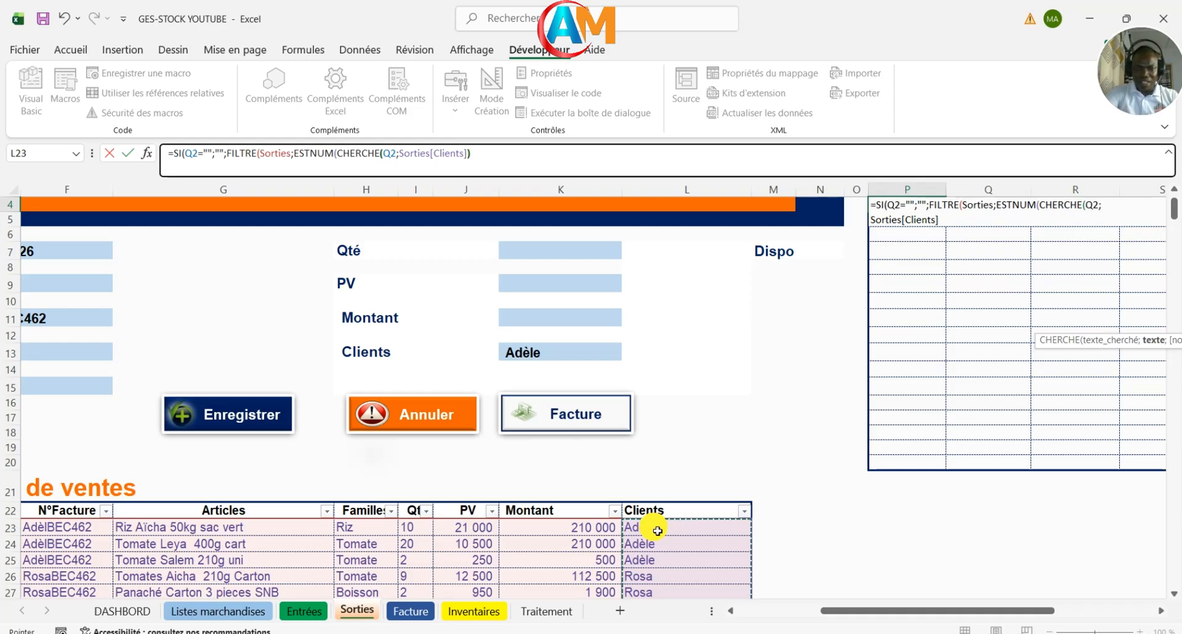
text()))
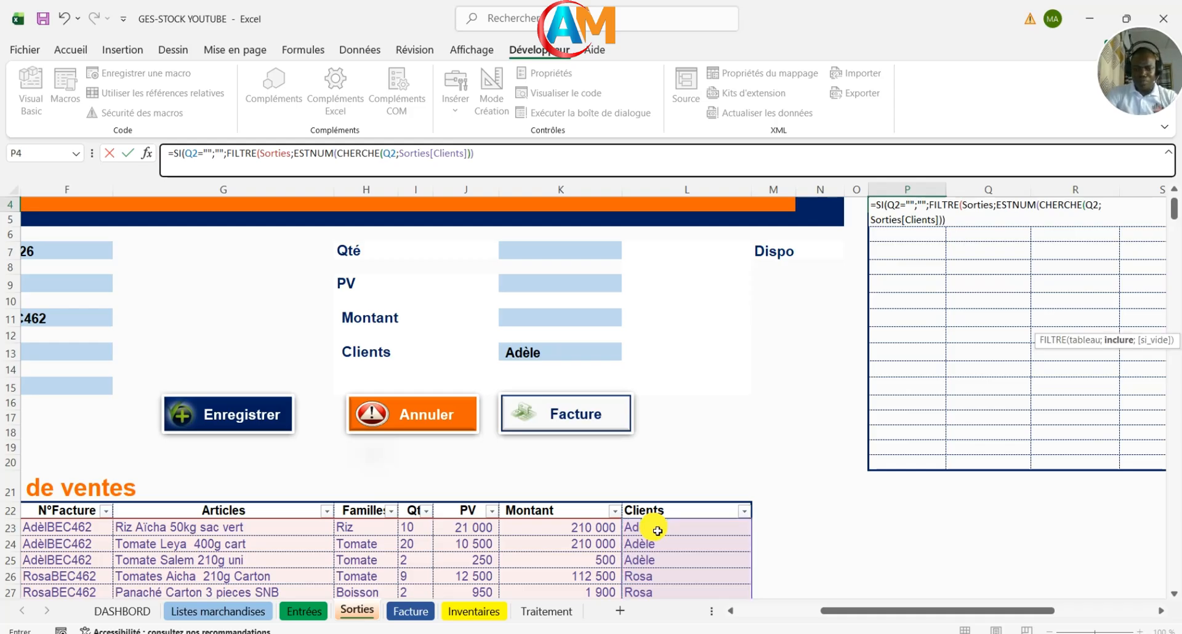
Step: Add an alternative include condition with + and start it as ESTNUM(CHERCHE(Q2;
text(+)
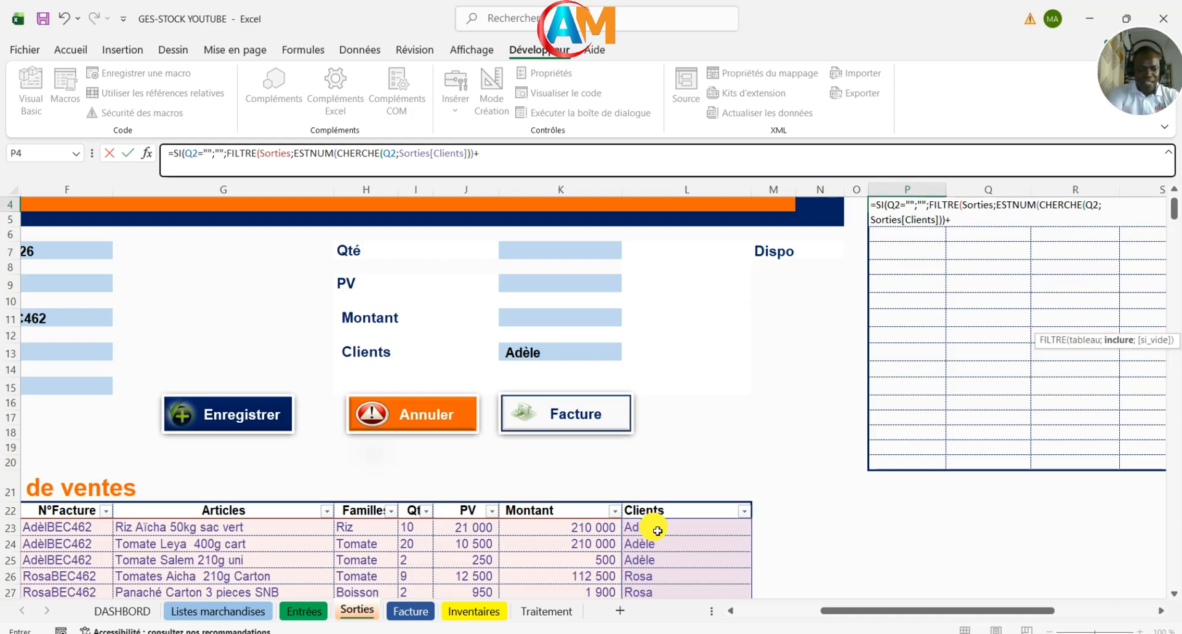
text(Est)
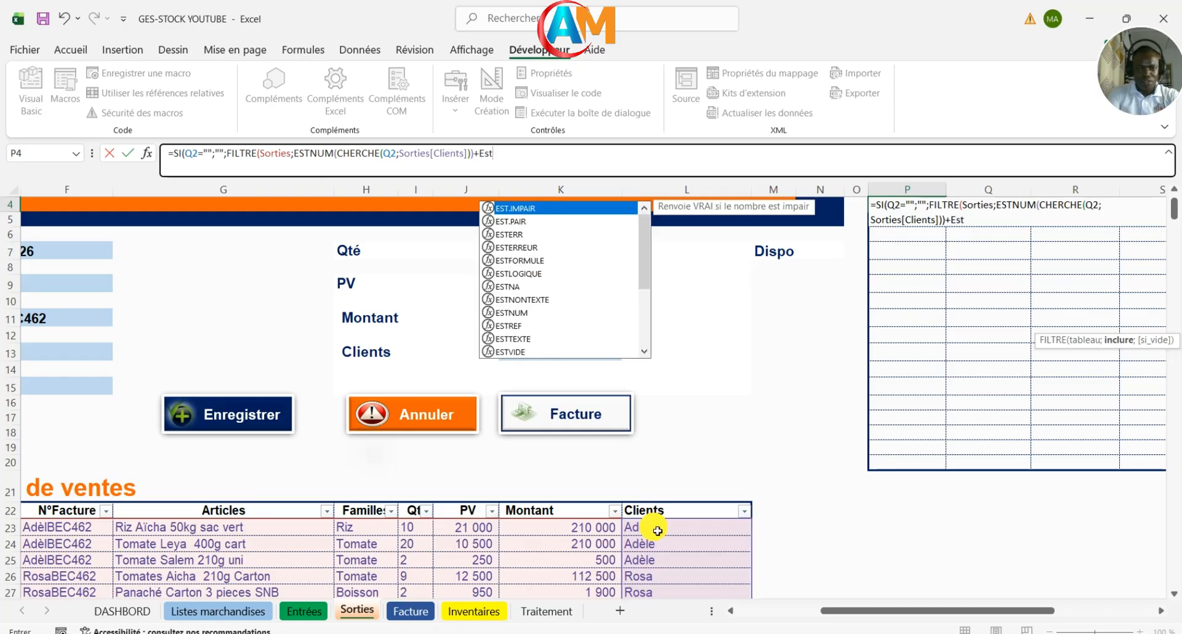
text(n)
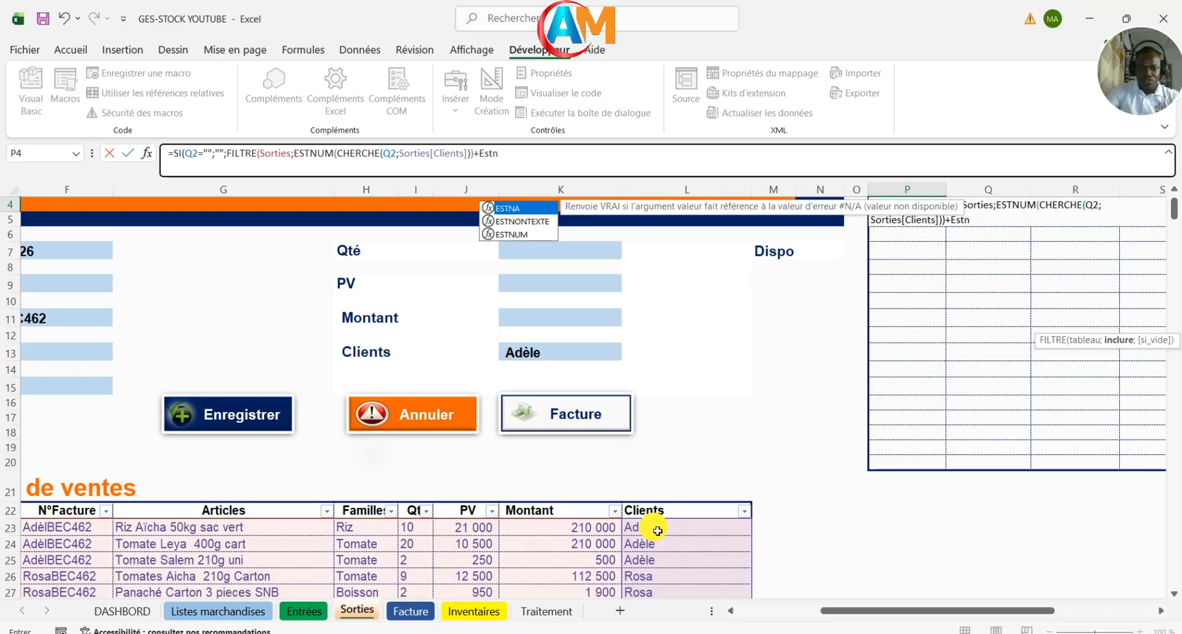
double_click(513, 234)
click(511, 236)
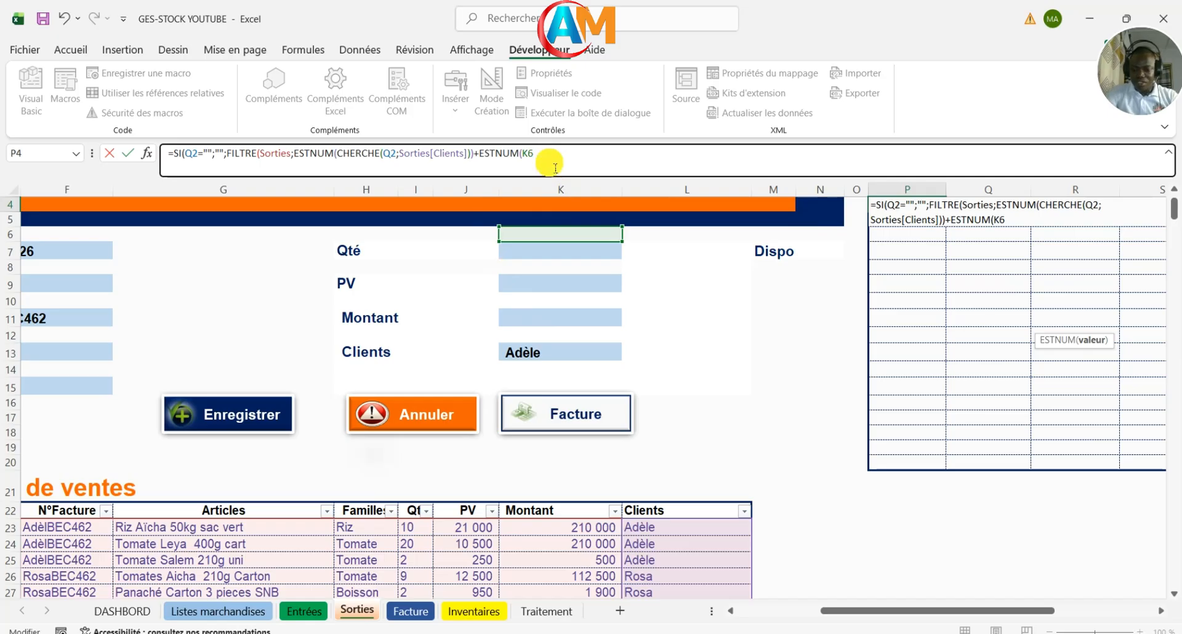
key(BackSpace)
key(BackSpace)
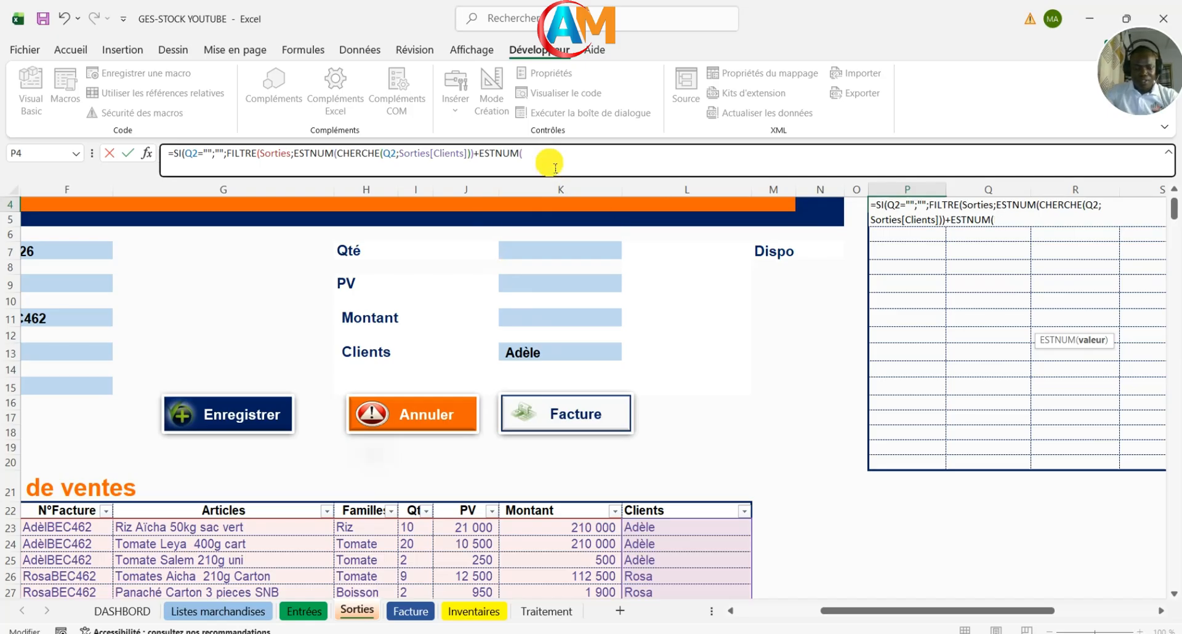
text(c)
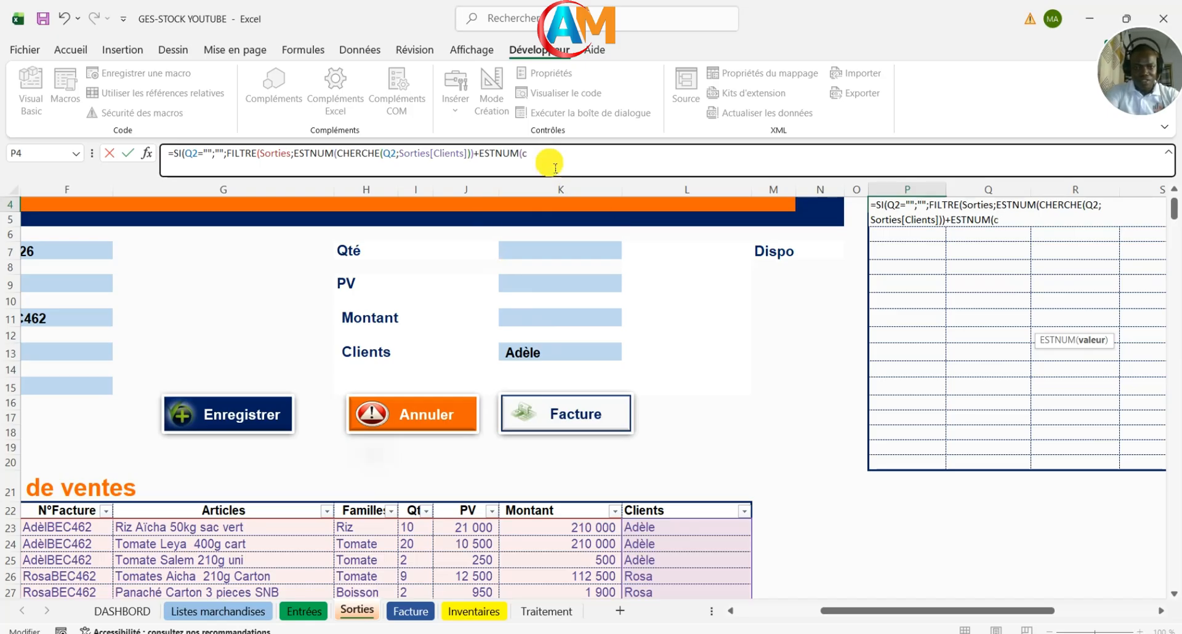
text(her)
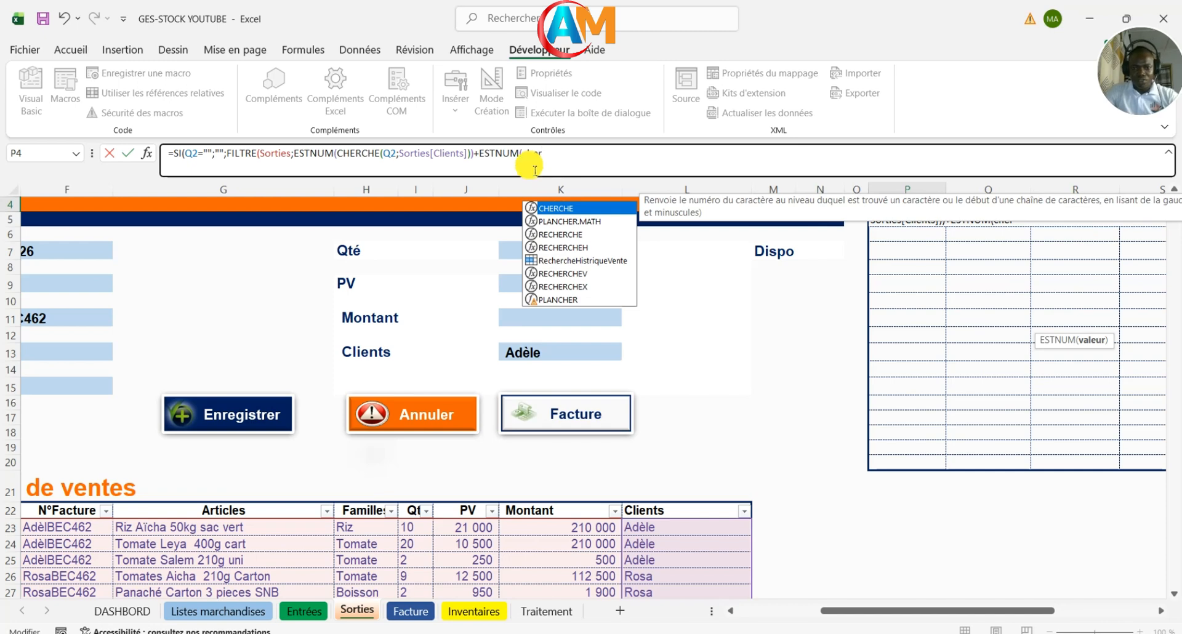
double_click(557, 209)
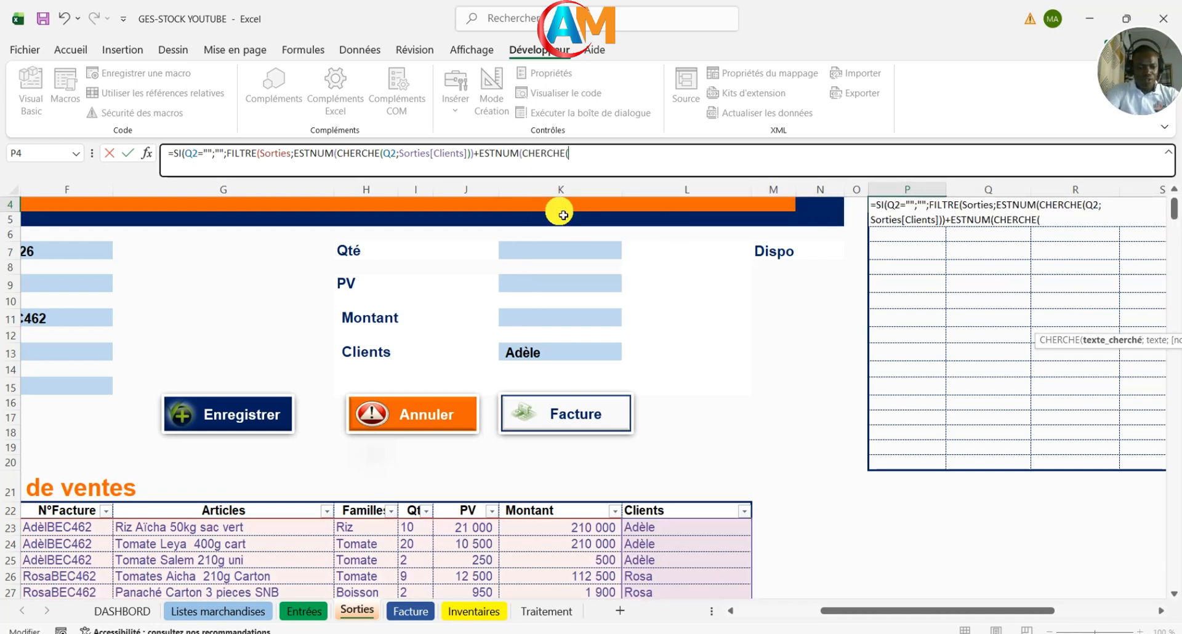
text(Q)
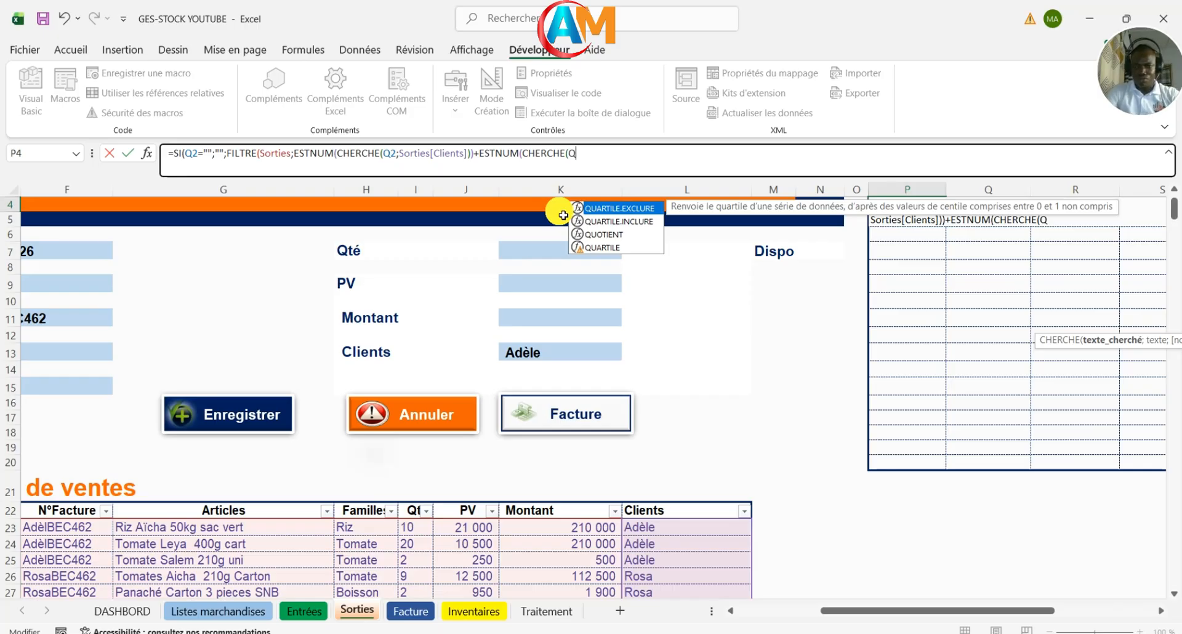
text(2;)
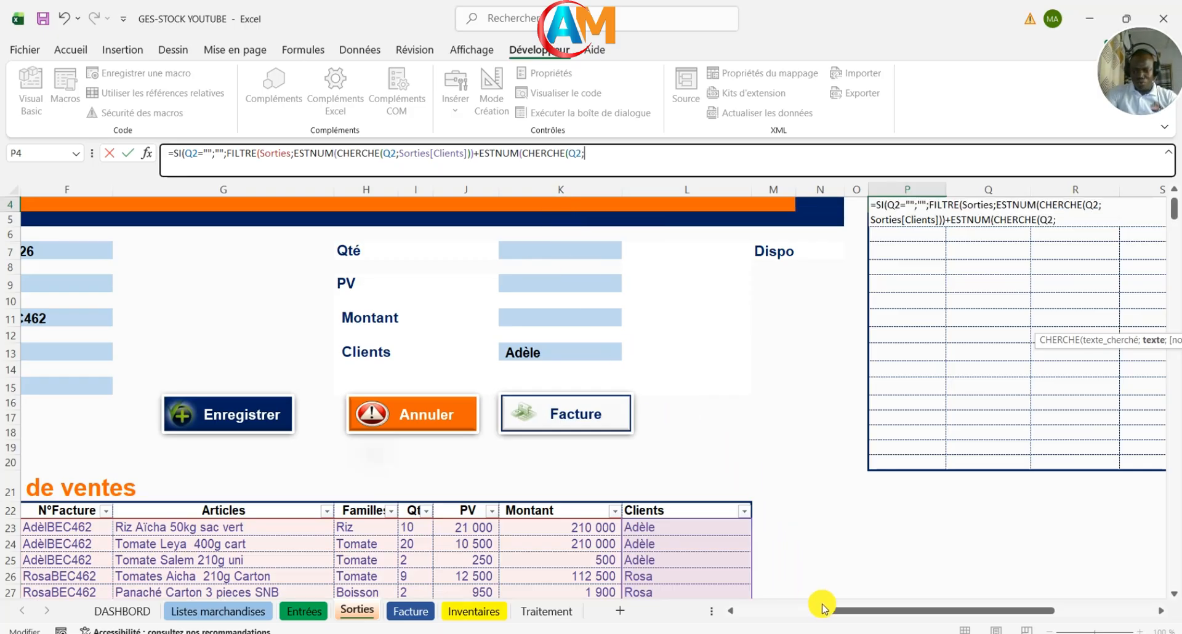
Step: Complete the second condition with Sorties[N°Facture], set "Aucun" as the FILTRE no-match value, and validate the formula
scroll(828, 614, left, 3)
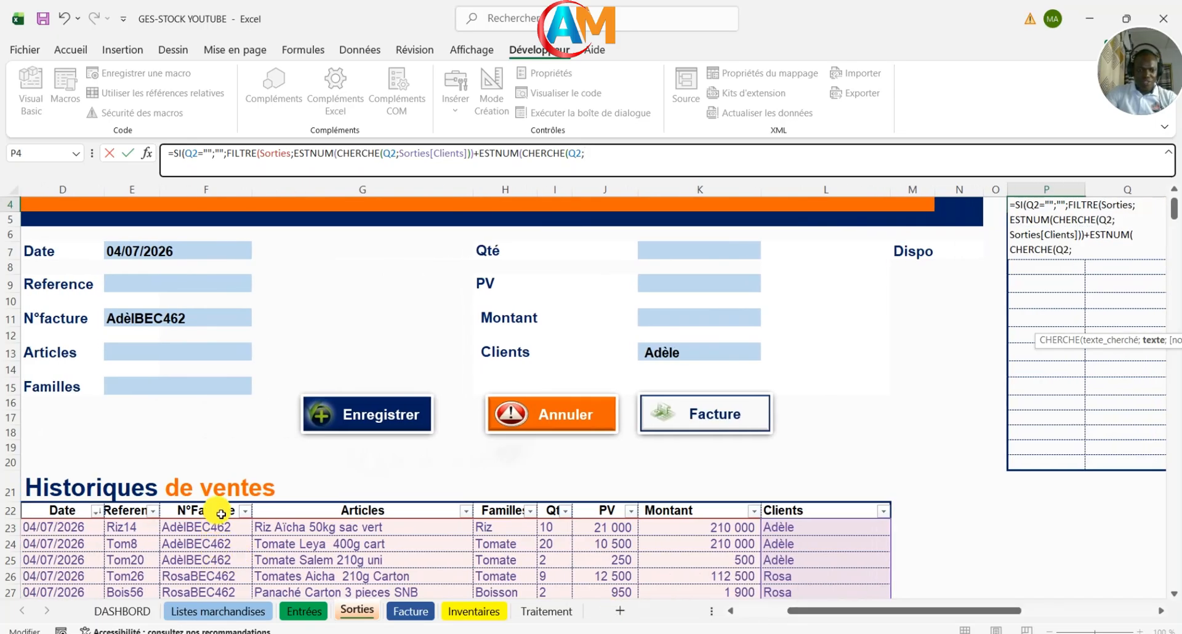
click(216, 505)
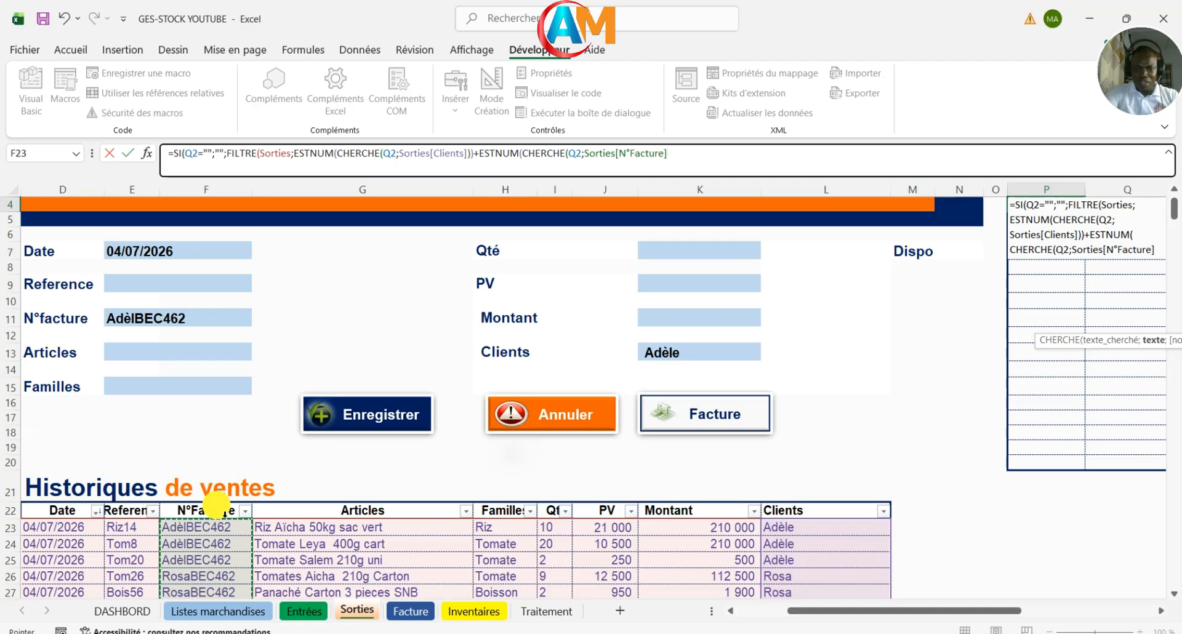
text())
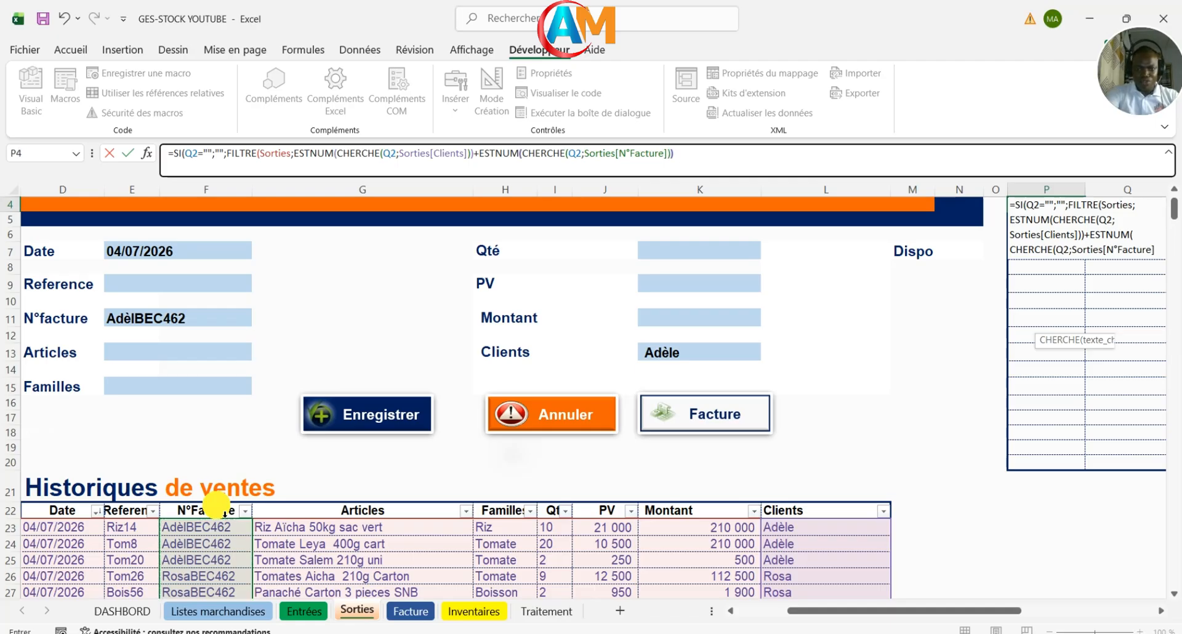
text())
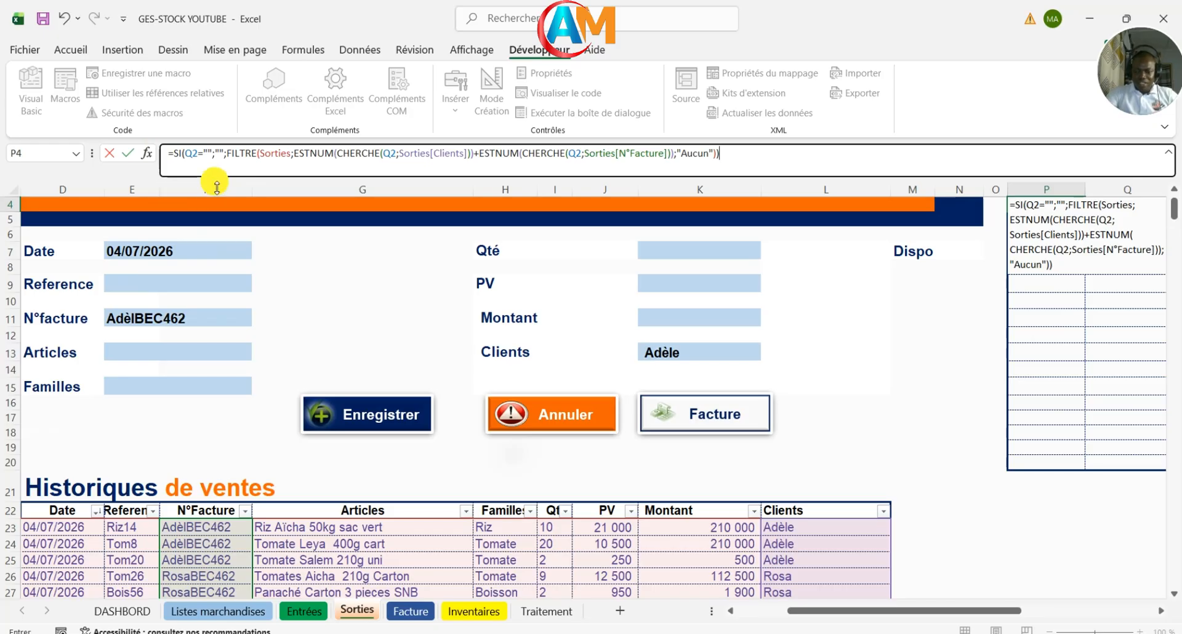
key(Return)
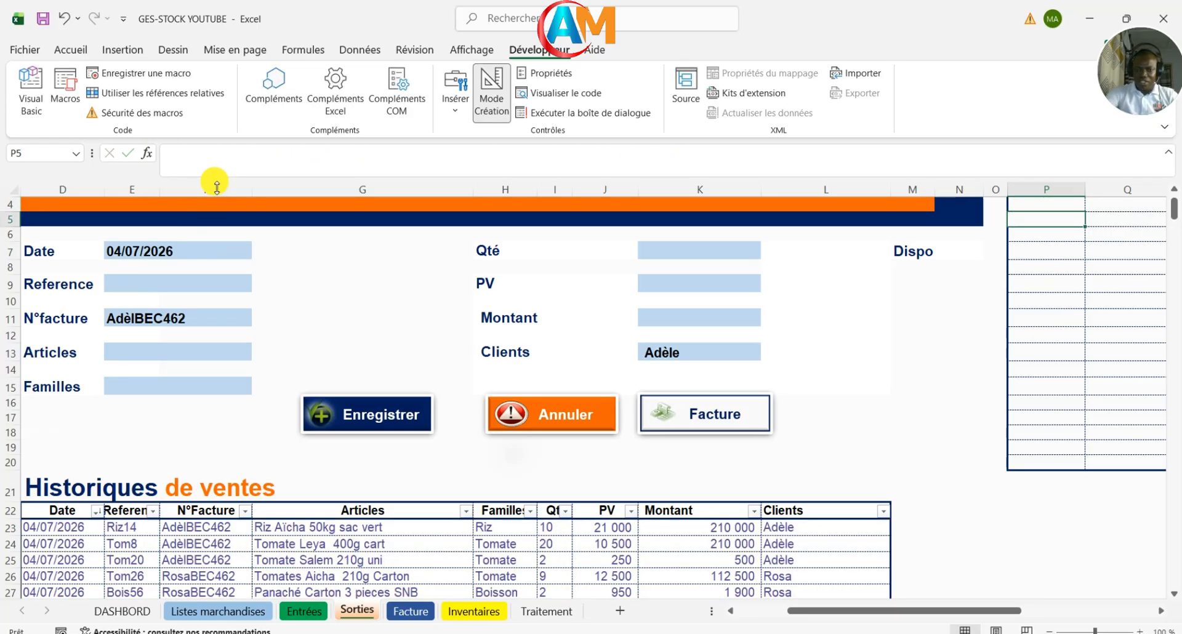
Step: Return to the search table and turn off design mode so the search text box accepts input
drag(797, 611, 884, 575)
scroll(878, 562, up, 1)
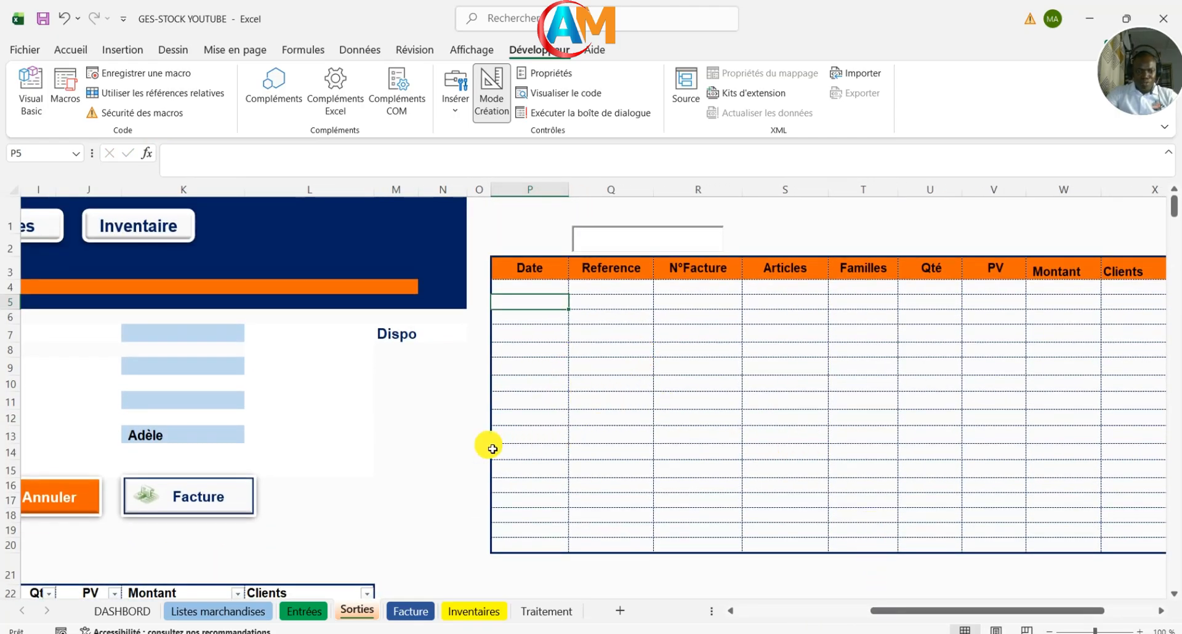
scroll(474, 446, down, 3)
scroll(370, 436, down, 2)
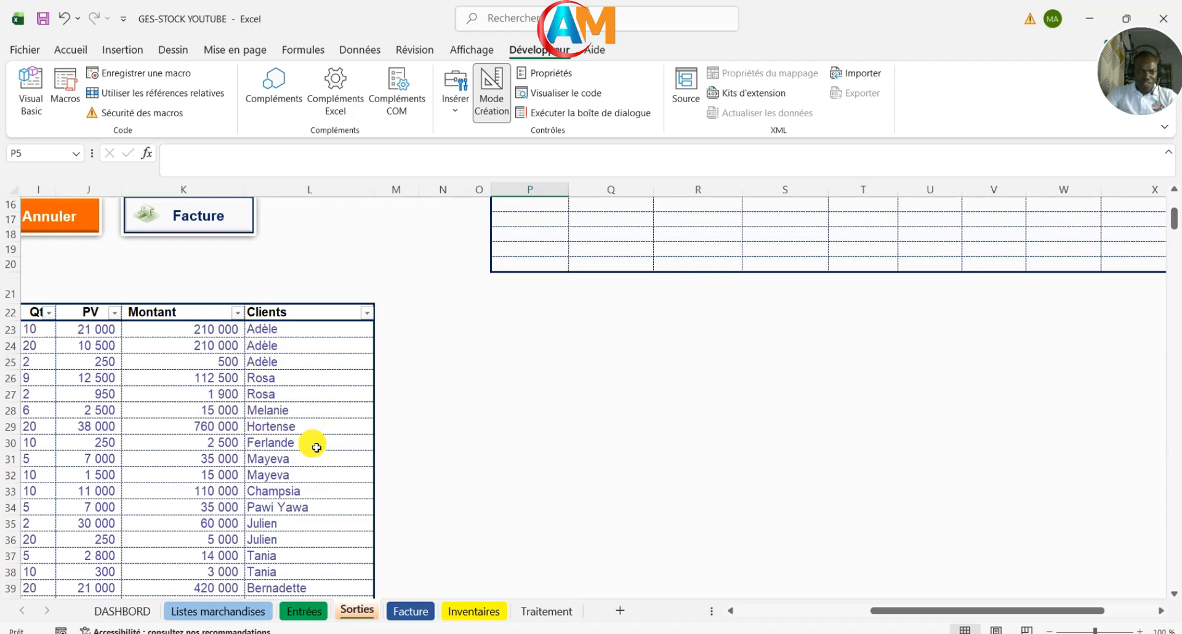
scroll(704, 465, up, 5)
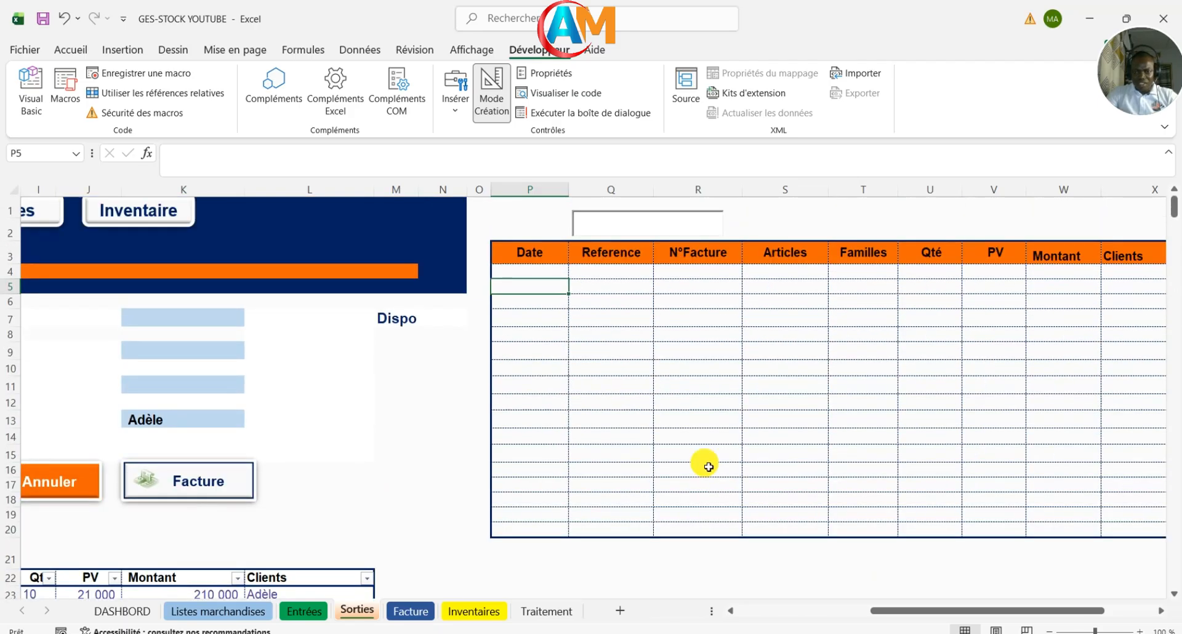
click(609, 247)
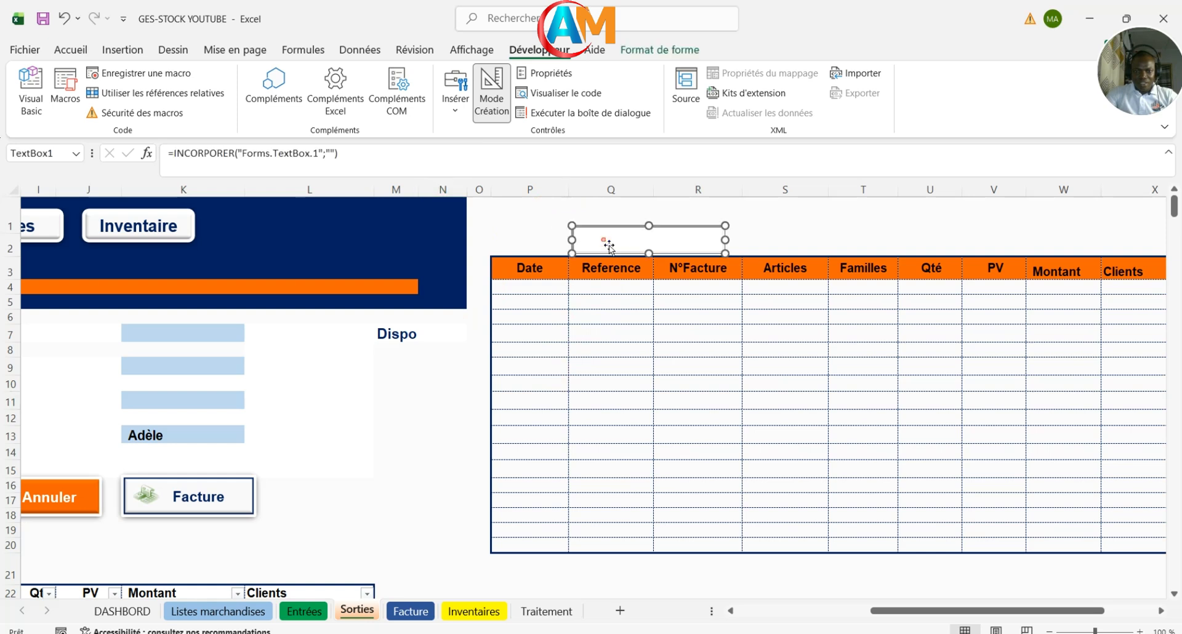
click(499, 94)
click(858, 226)
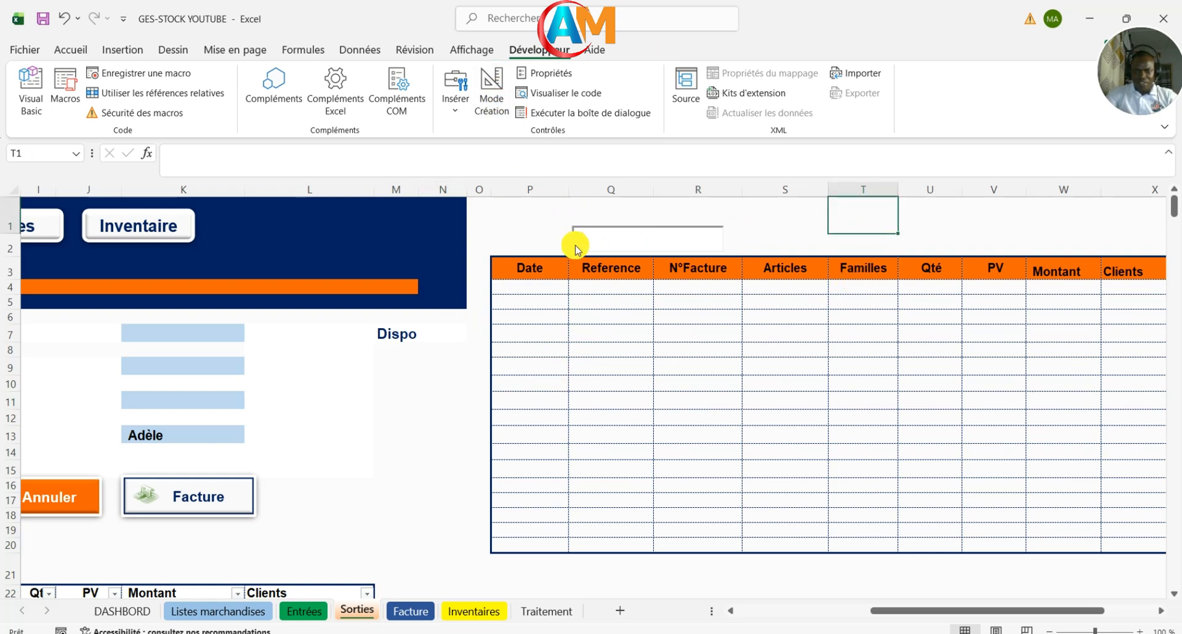
Step: Test the search text box with the first letters of a client's name and view the filtered sales across the table
click(595, 243)
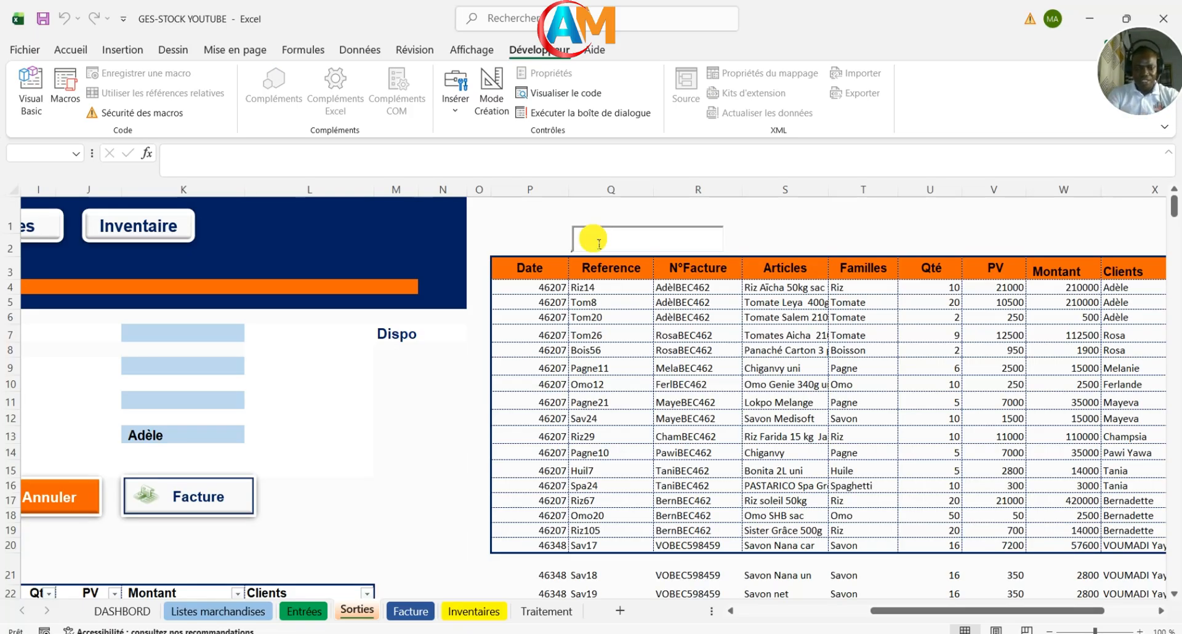
text(d)
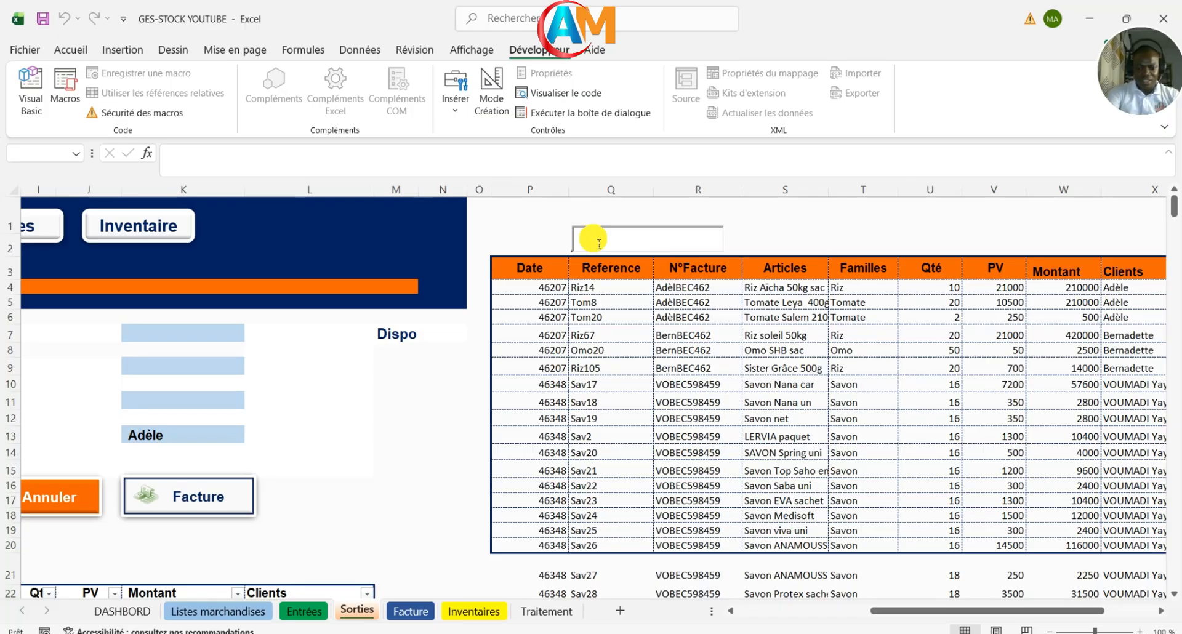
text(è)
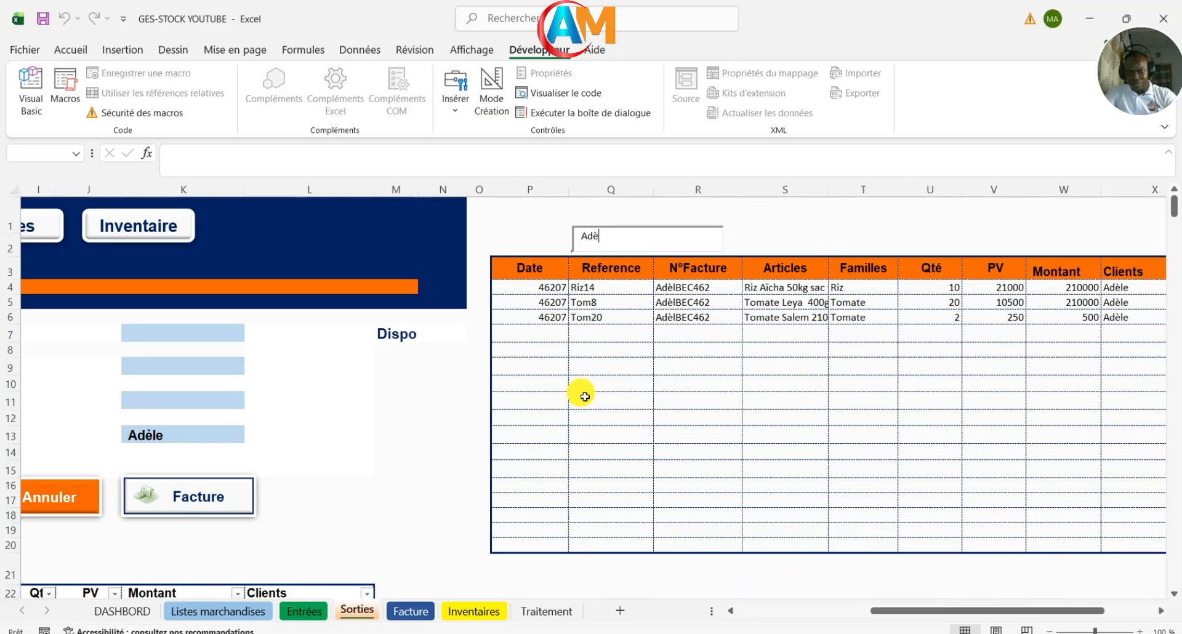
drag(884, 615, 859, 511)
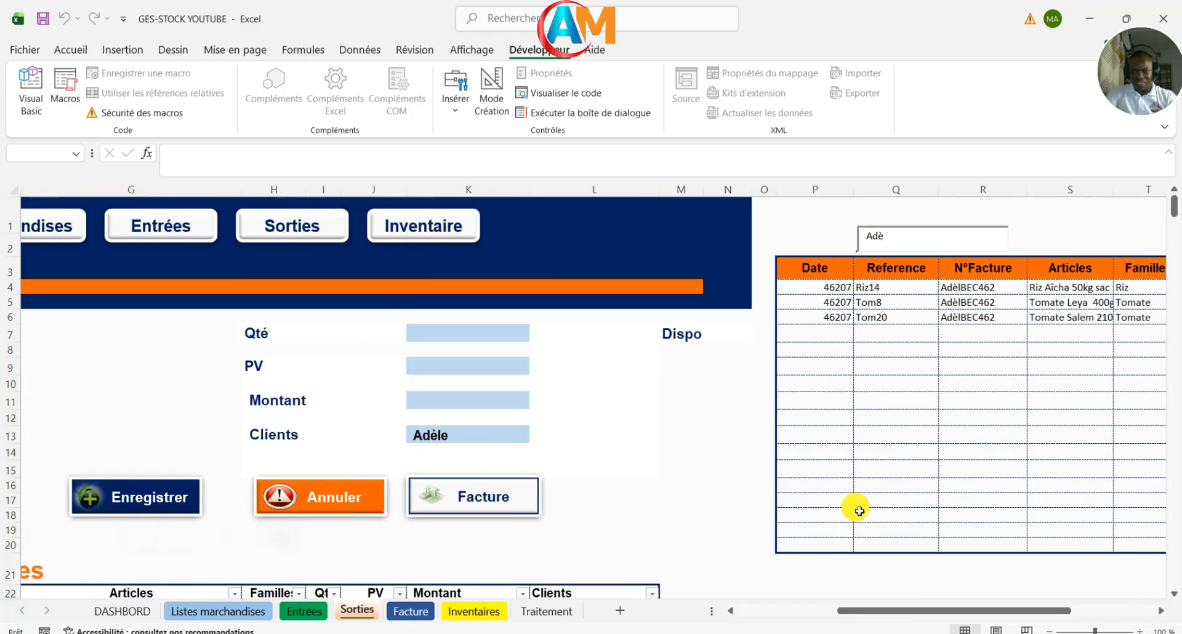
drag(839, 611, 891, 611)
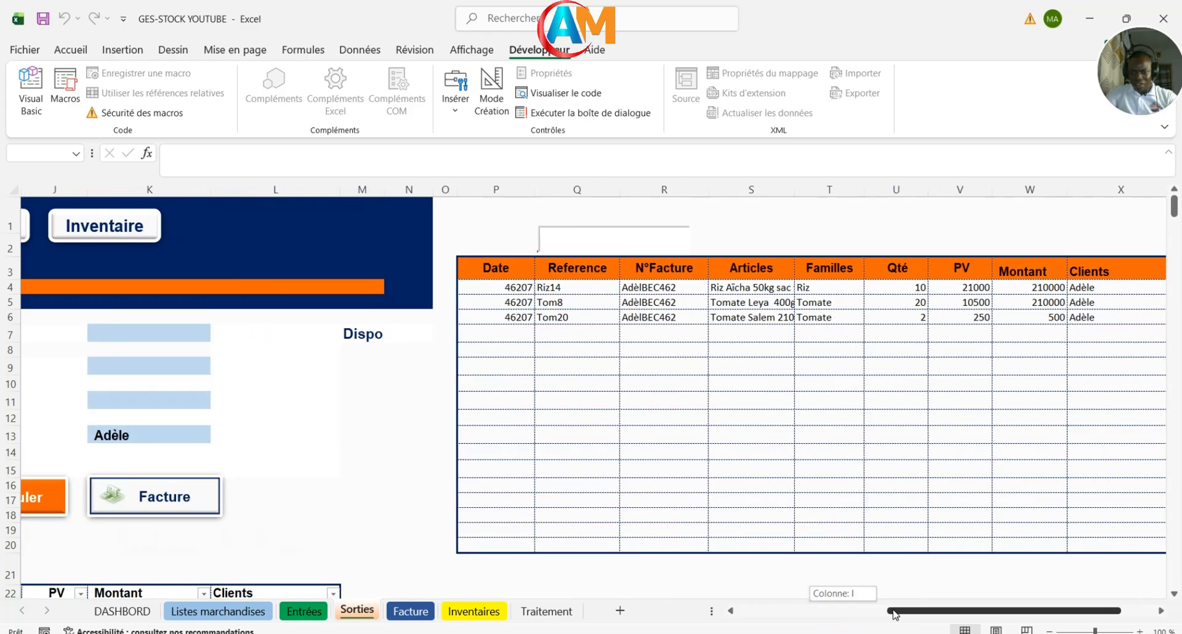
Step: Format the search table's result cells, from the first result row to row 20, in bold Arial 12 with a dark blue font colour
click(498, 291)
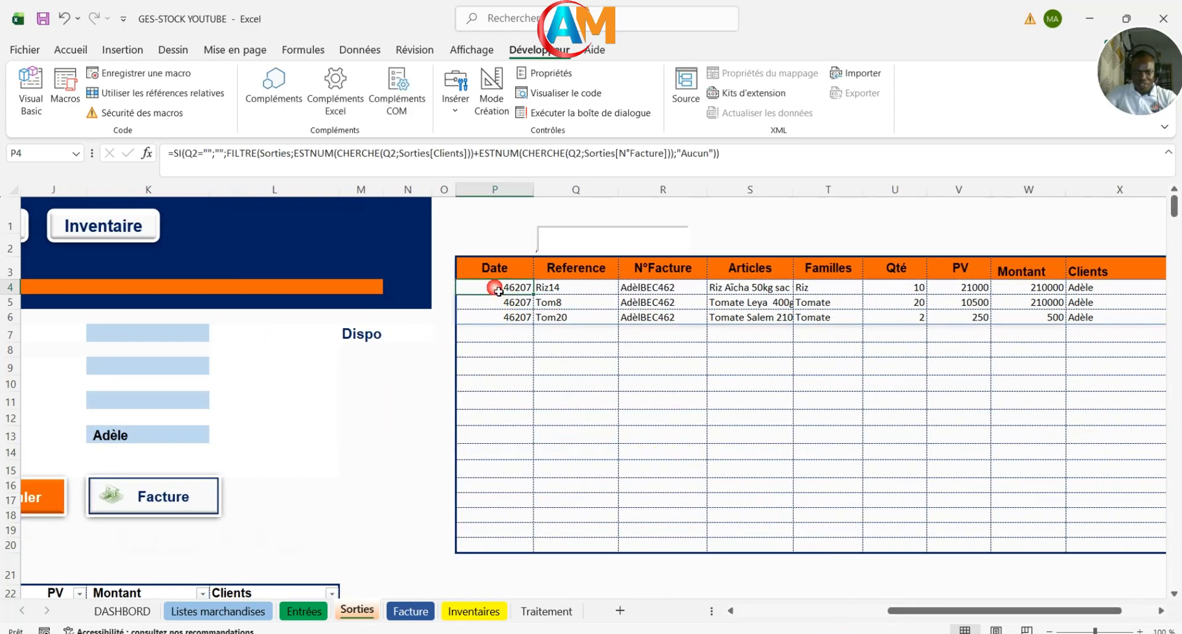
drag(502, 289, 1179, 373)
click(181, 80)
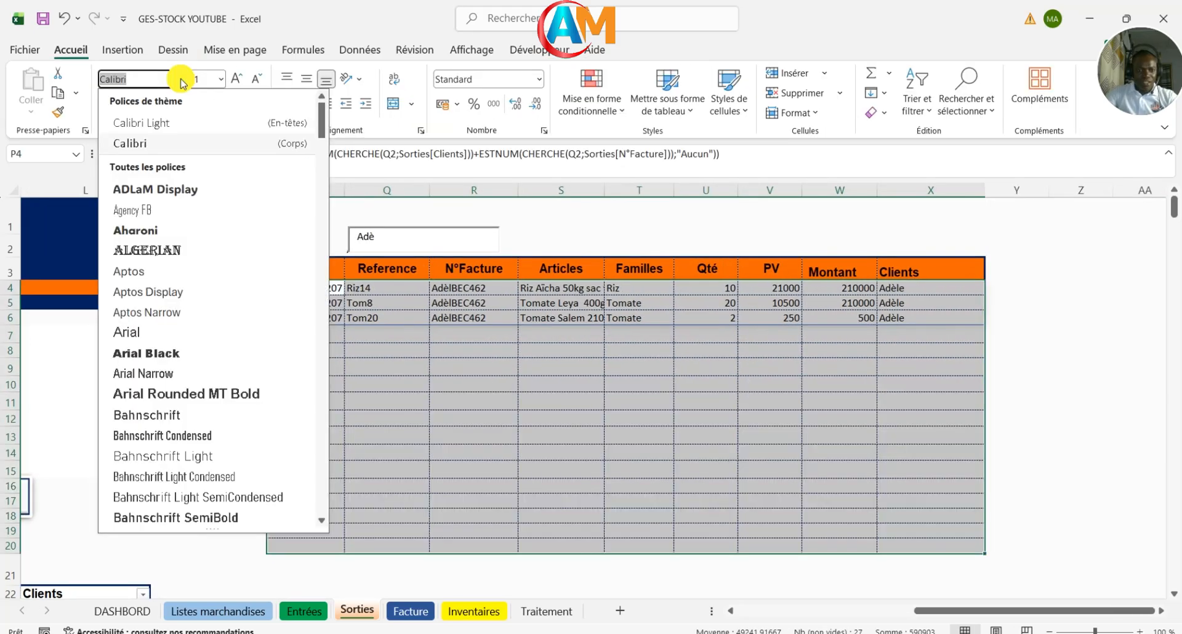
click(126, 332)
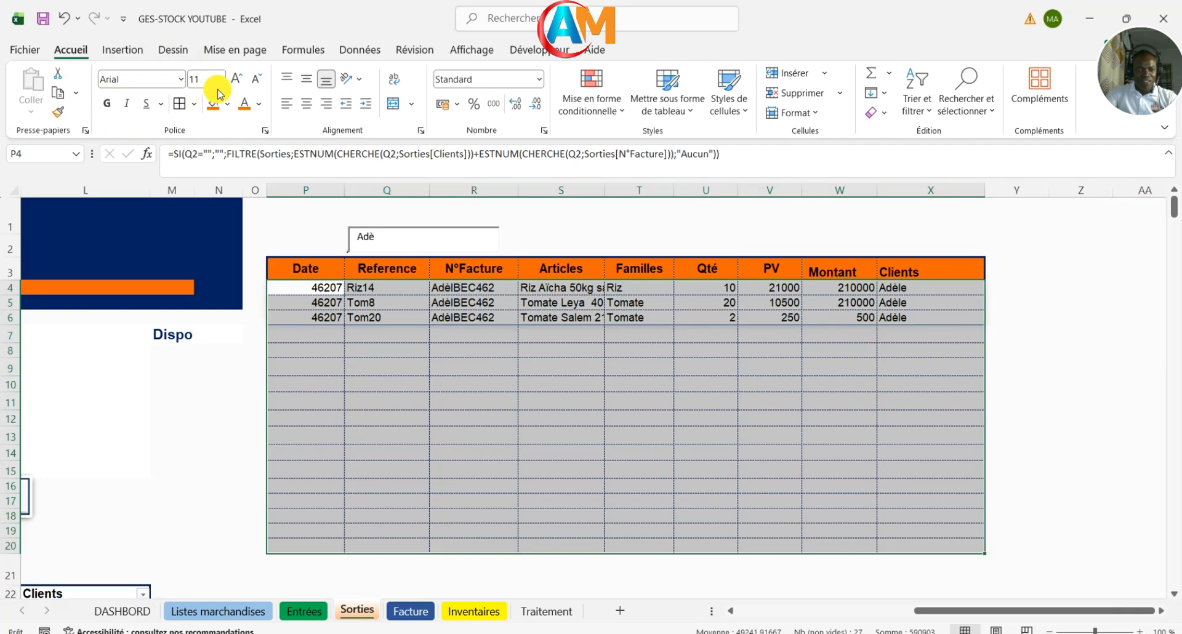
click(259, 104)
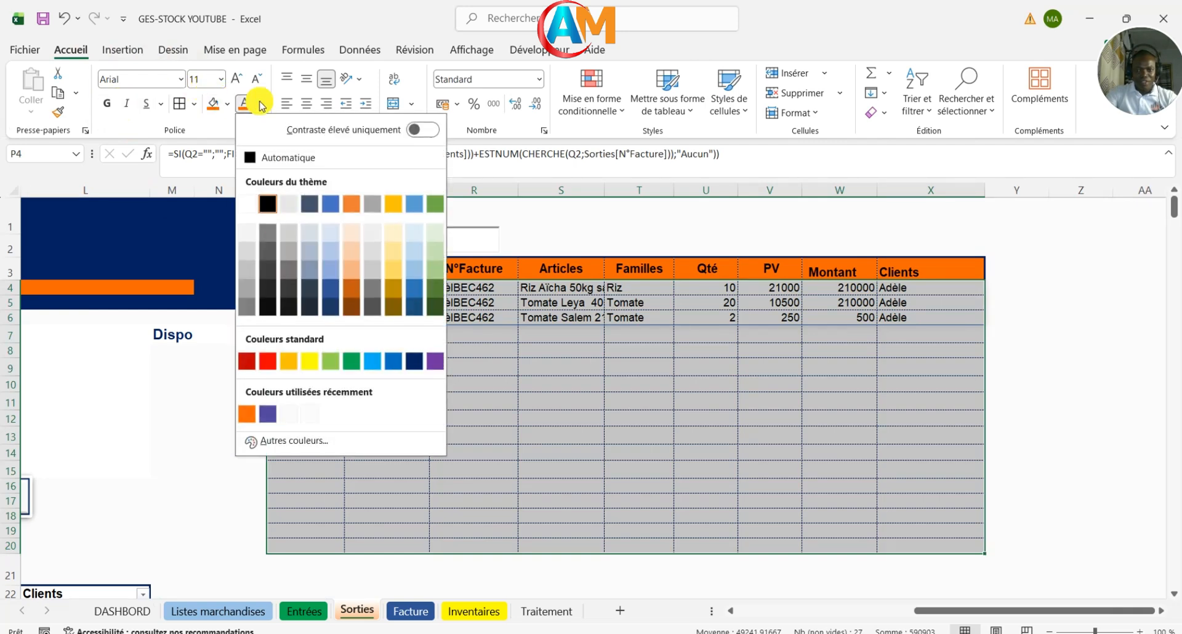
click(422, 362)
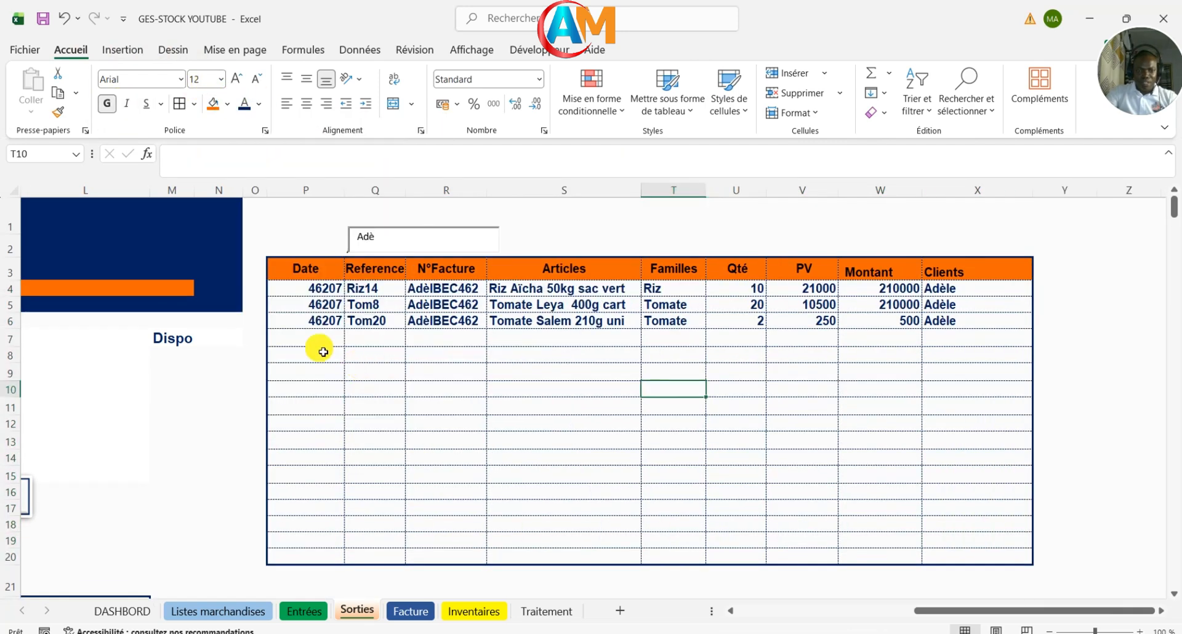
Step: Apply the Date courte number format to the search table's Date column
click(314, 192)
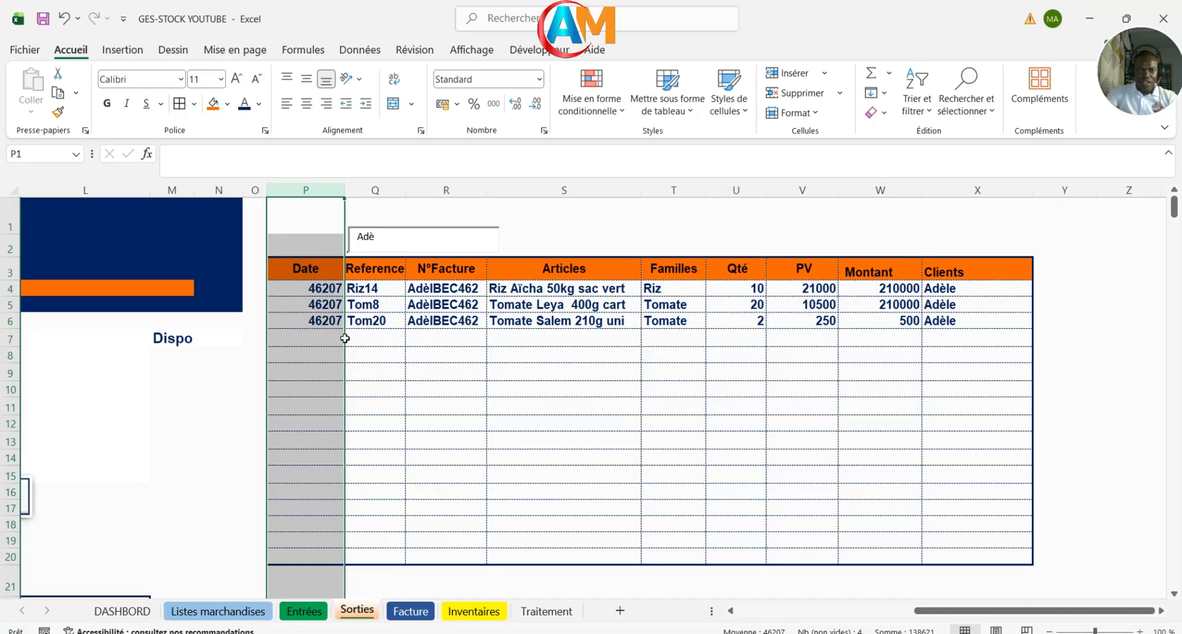
click(539, 79)
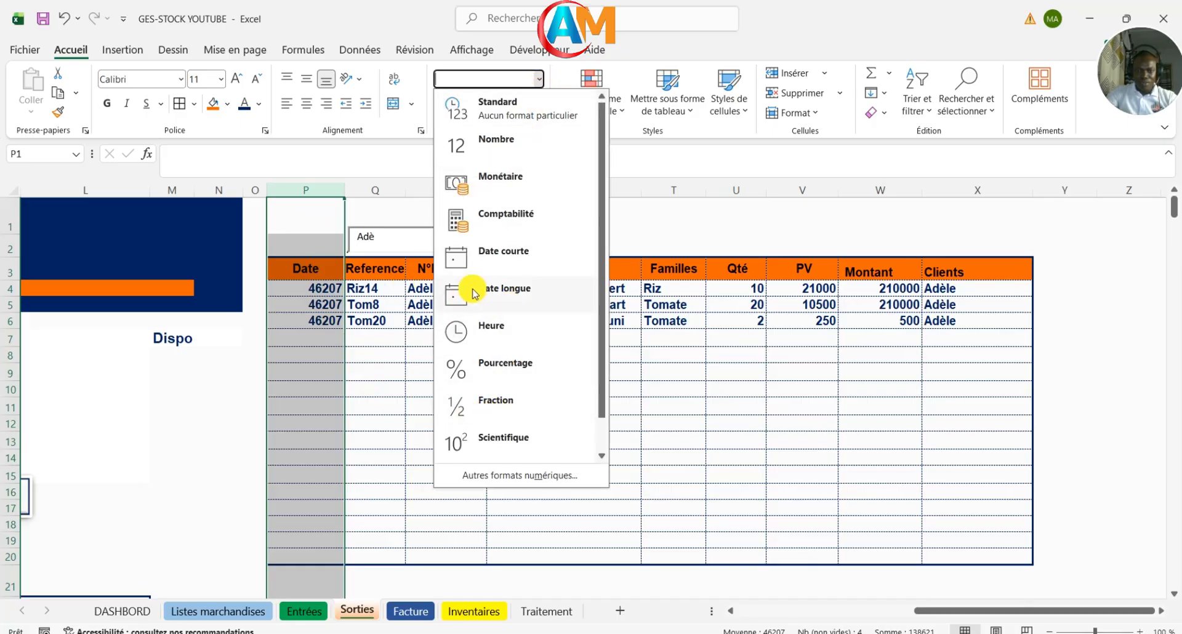
click(509, 252)
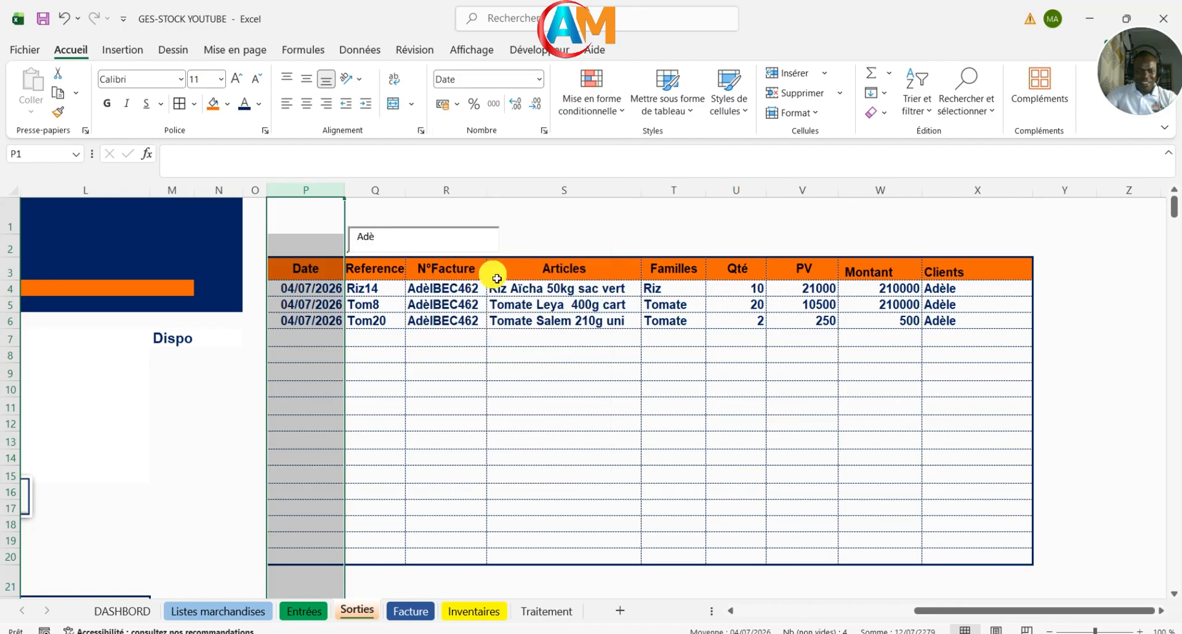
click(411, 424)
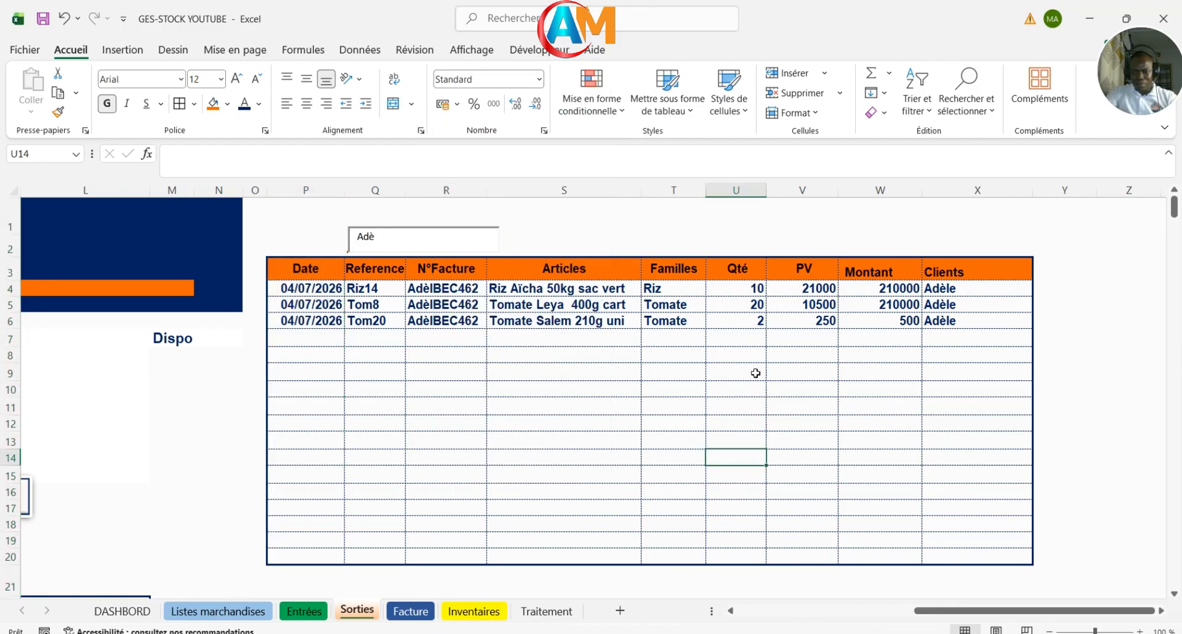
Step: Format the Qté, PV and Montant columns U to W with a thousands separator and no decimals
drag(736, 191, 881, 191)
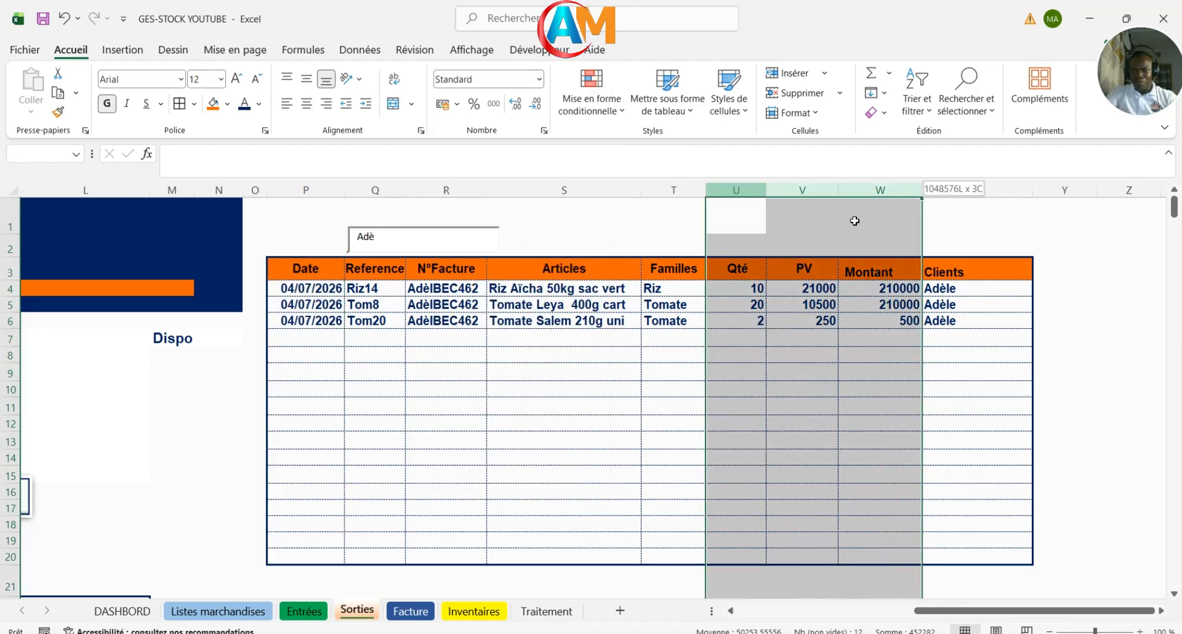
click(493, 103)
click(534, 103)
click(535, 103)
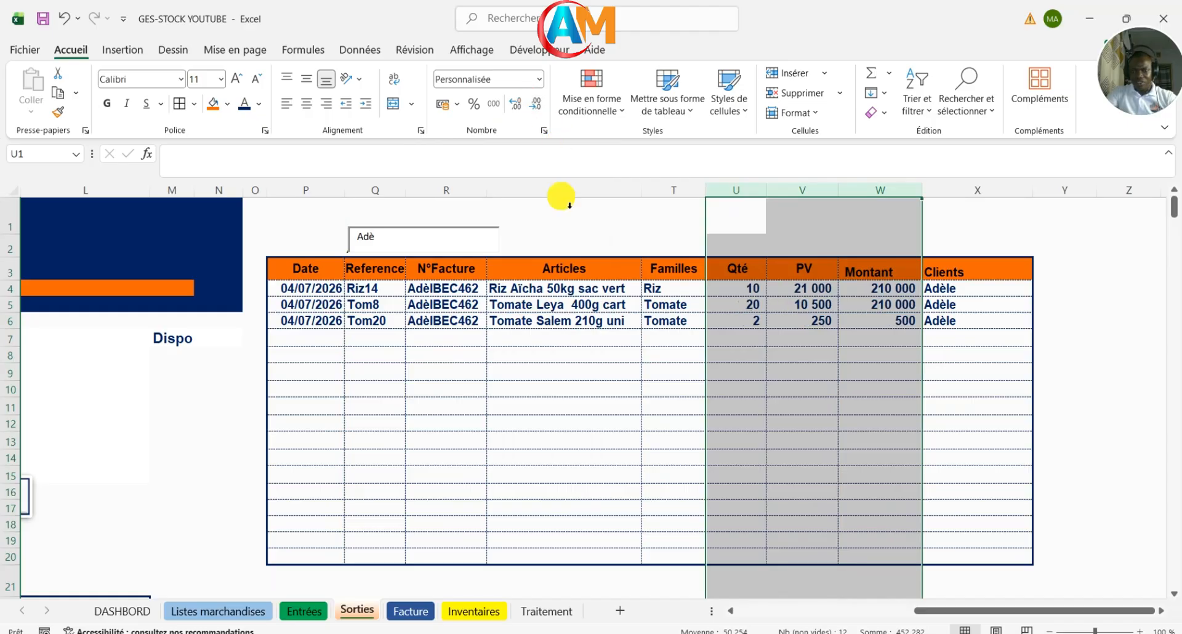
click(540, 443)
scroll(416, 485, down, 2)
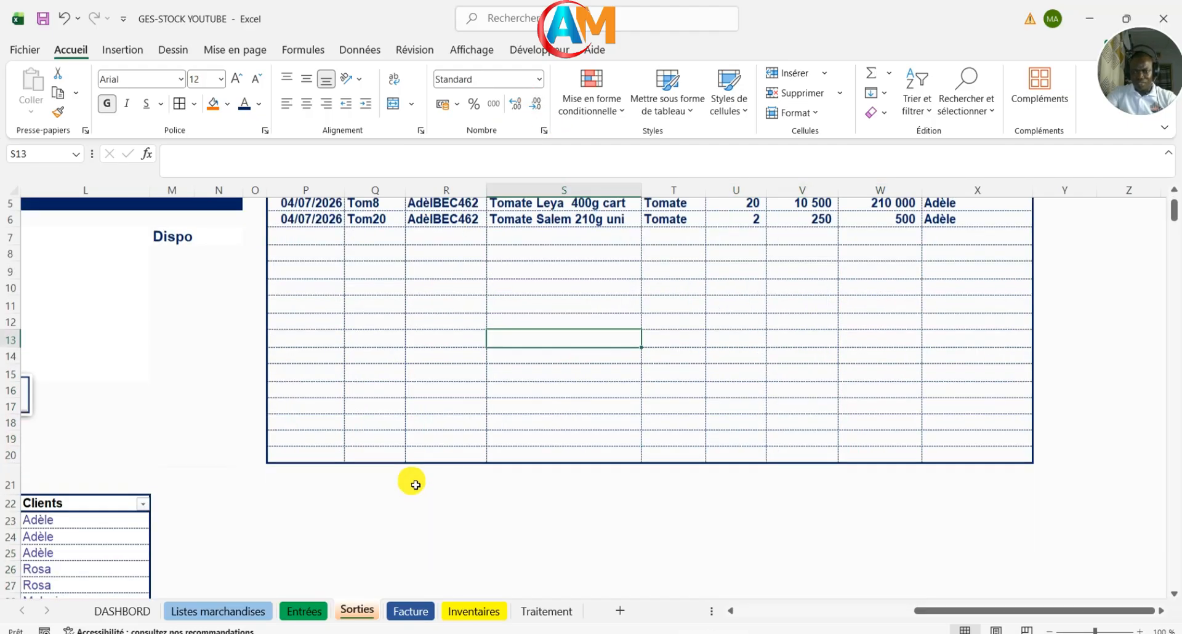
scroll(415, 485, up, 2)
scroll(416, 485, down, 3)
scroll(415, 485, up, 3)
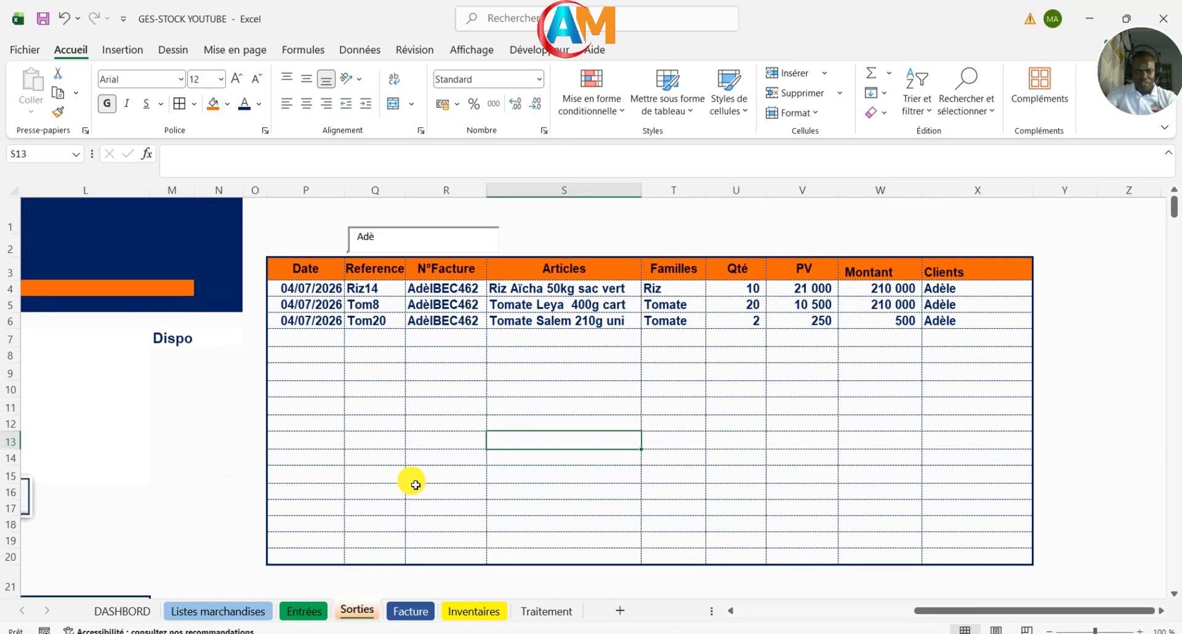
scroll(416, 485, down, 2)
scroll(416, 485, up, 2)
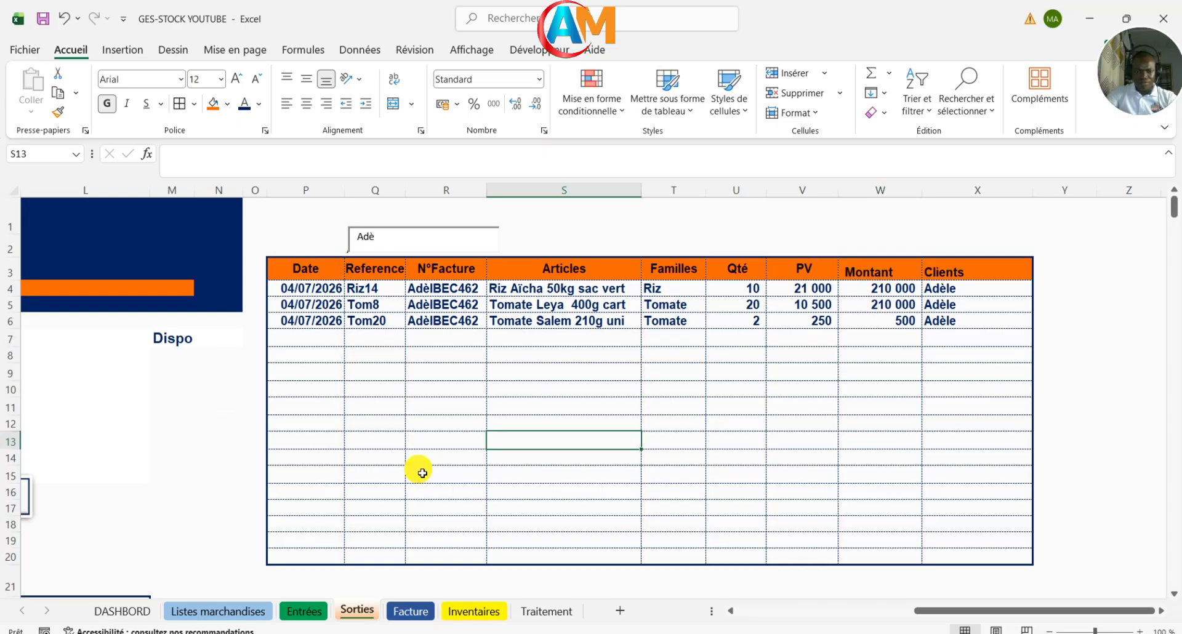
Step: Clear the search text box and go to the Sorties sales history table
click(381, 238)
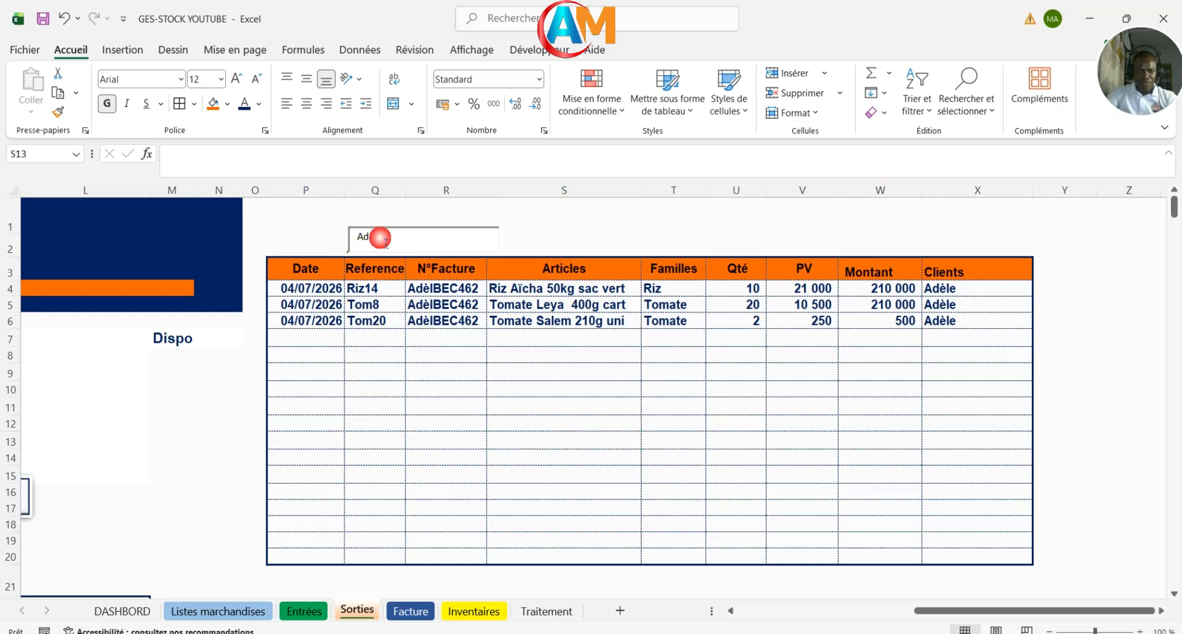
click(76, 154)
click(49, 235)
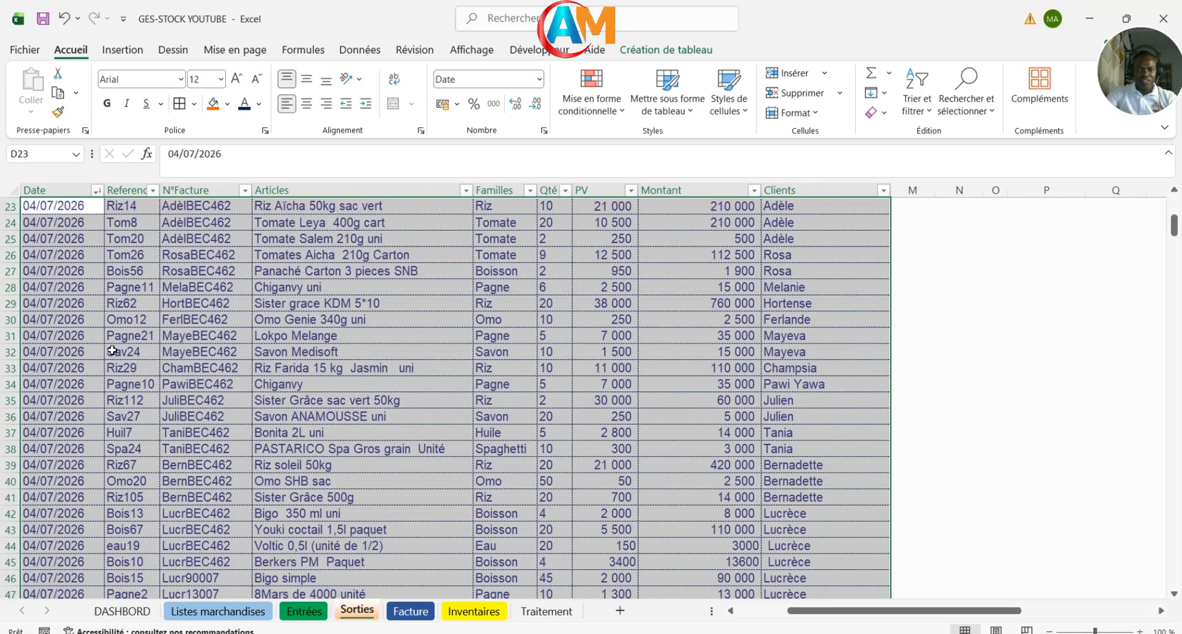
click(201, 431)
scroll(205, 427, up, 8)
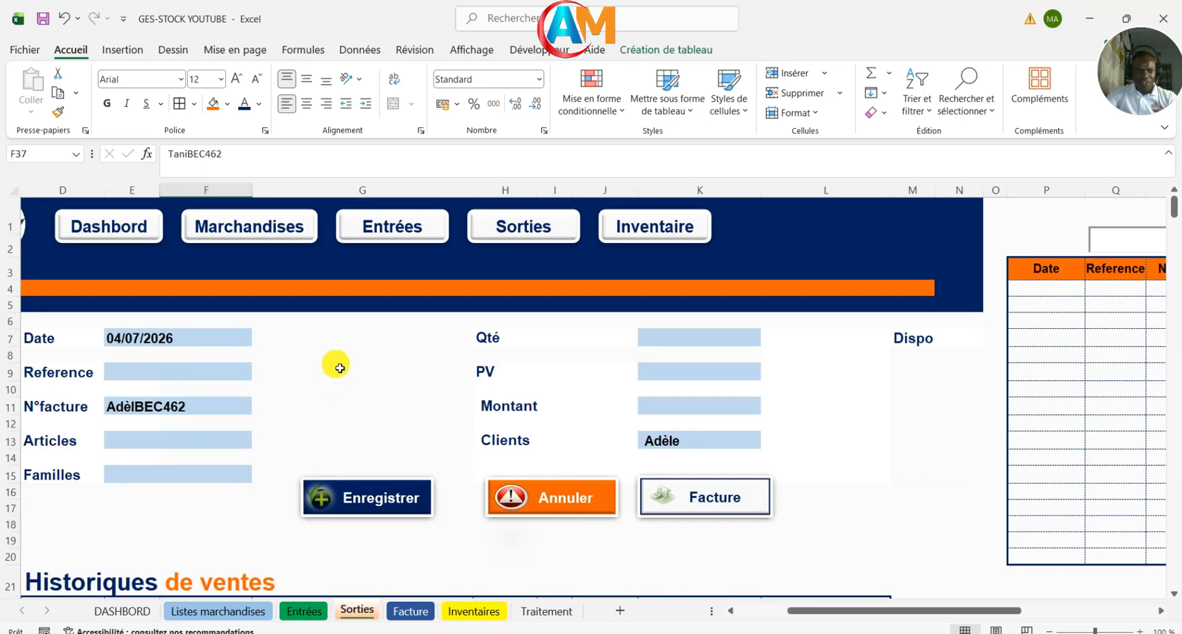
Step: Browse the sales history from its first rows down past row 180 to review the recorded invoices and clients
click(337, 371)
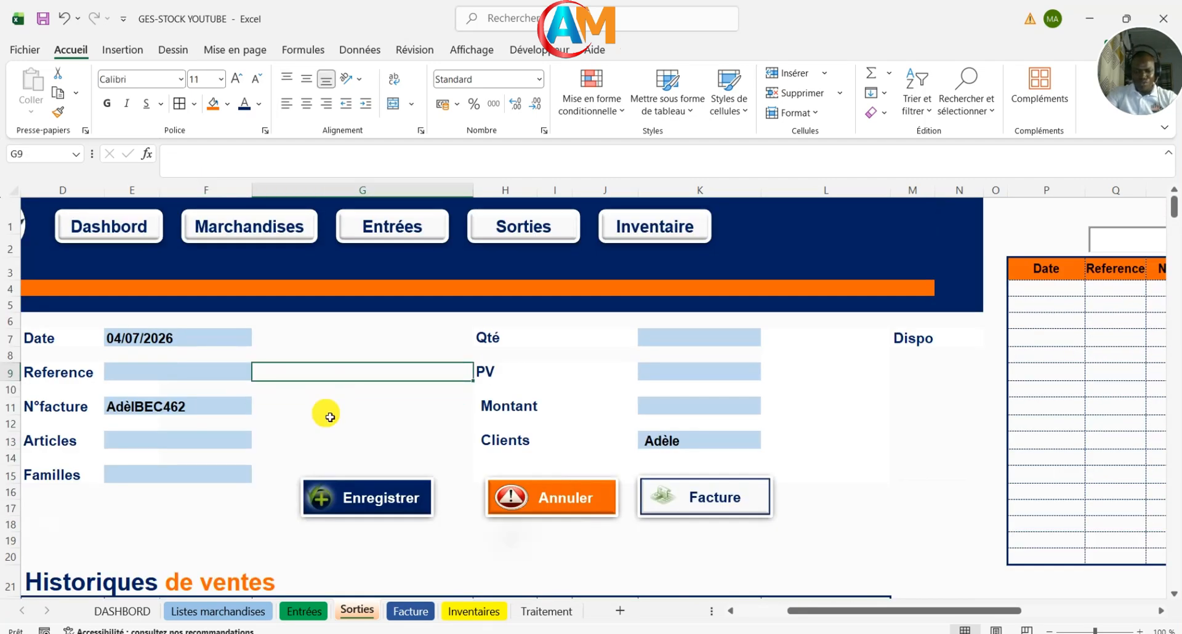
scroll(328, 425, down, 18)
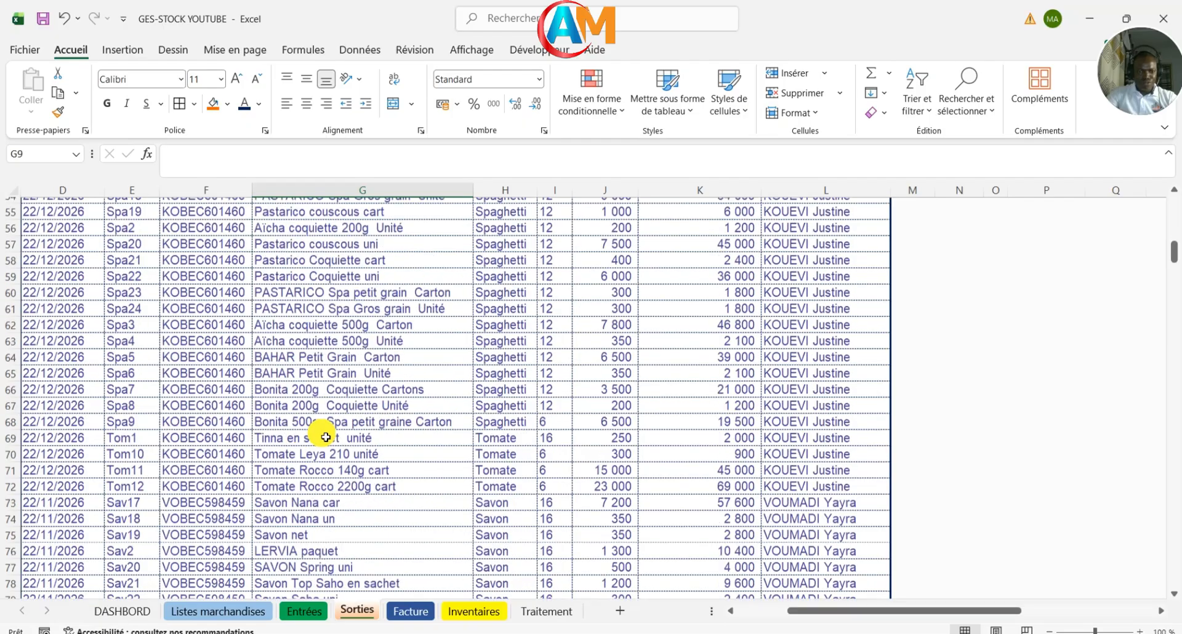
scroll(326, 437, down, 20)
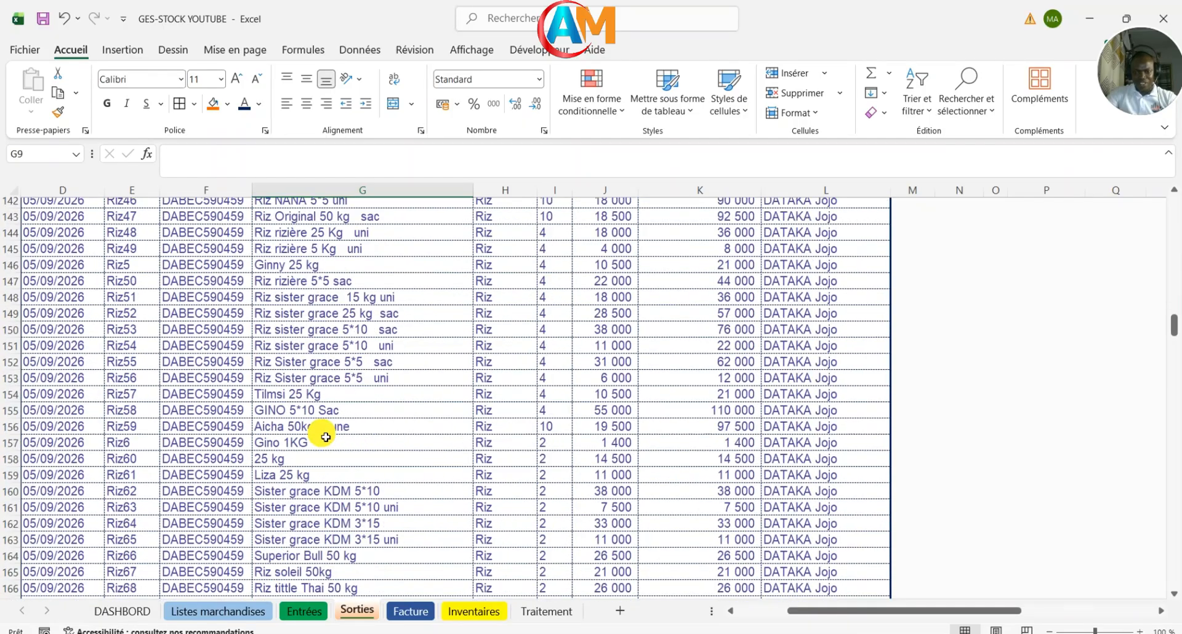
scroll(326, 437, down, 15)
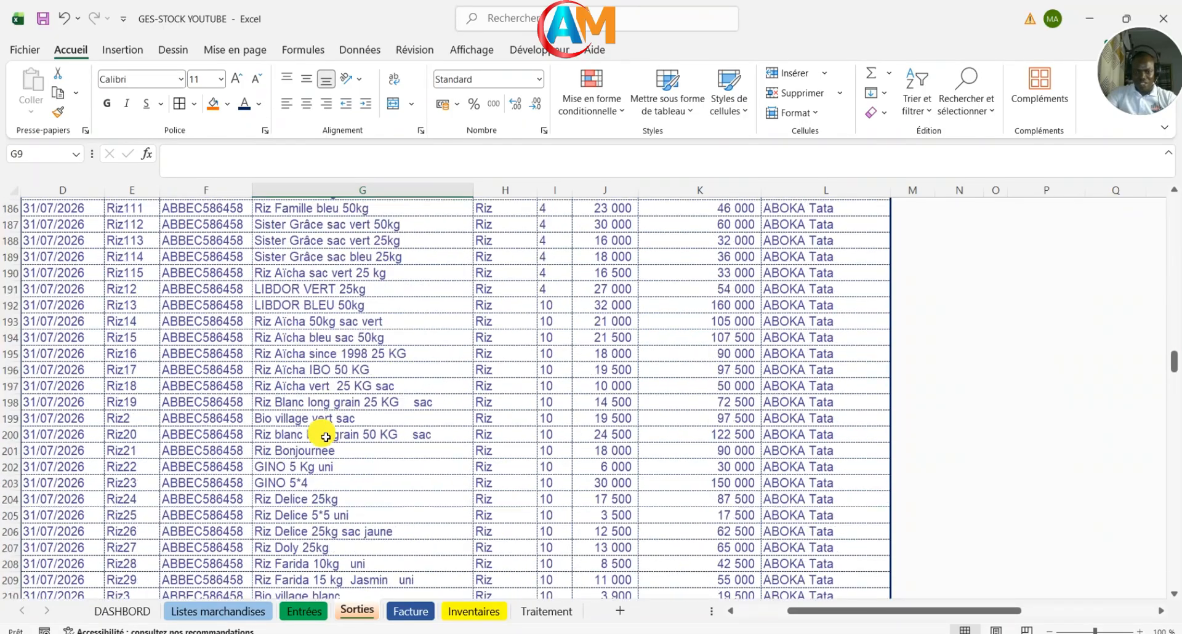
scroll(325, 437, up, 20)
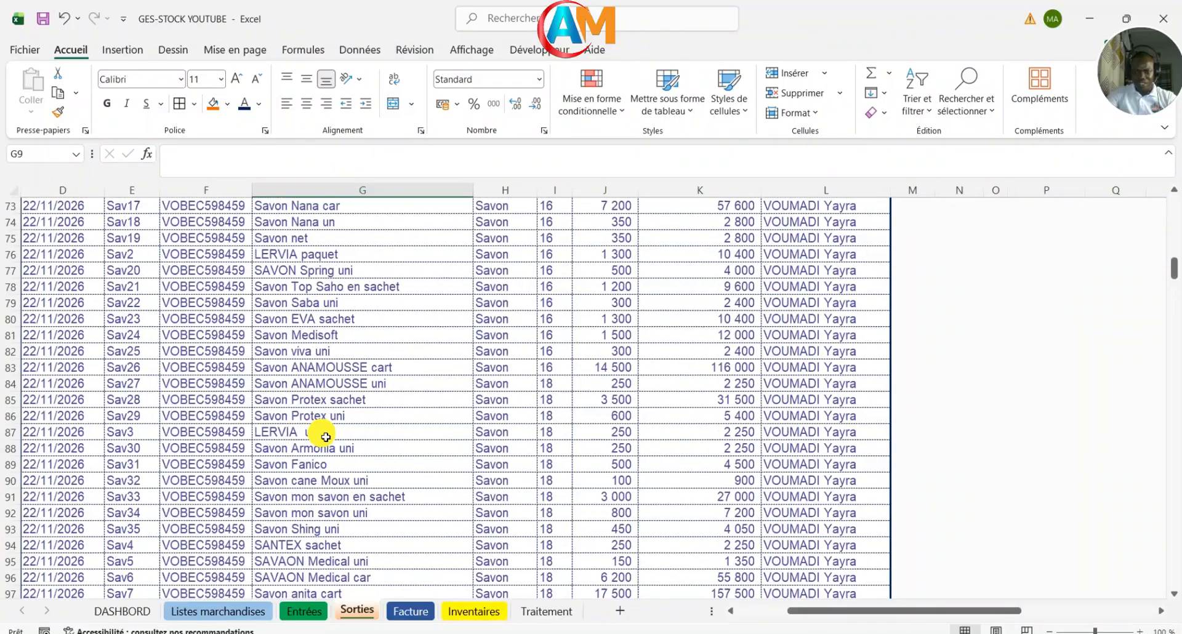
scroll(326, 437, up, 20)
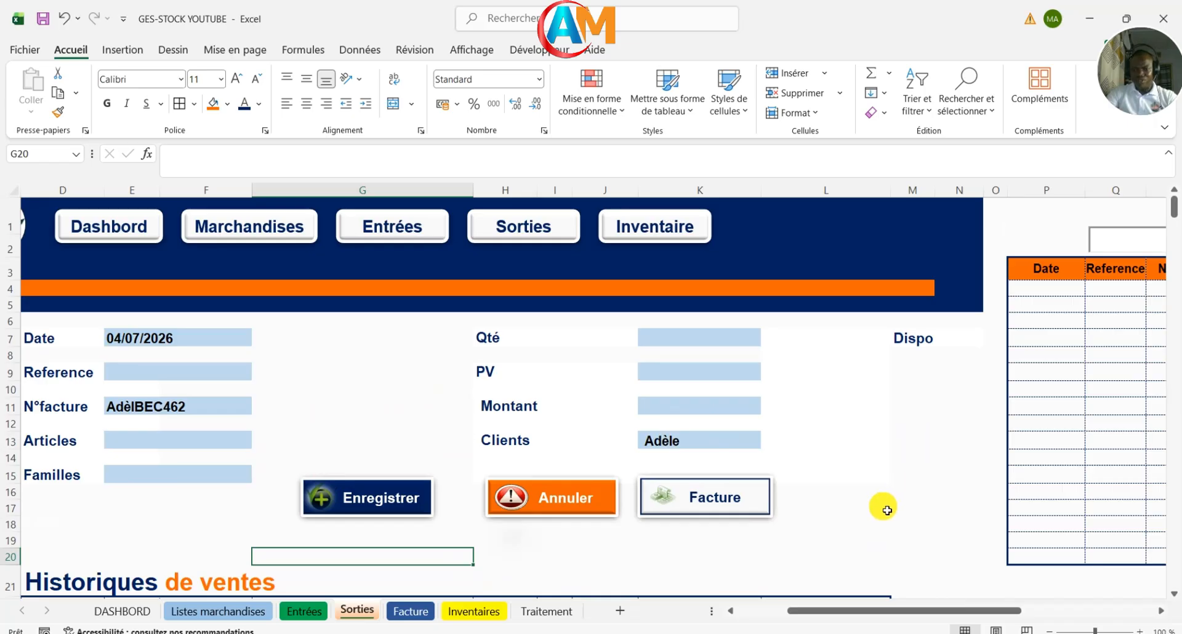
Step: Search by the first three letters of another client's name and compare the filtered rows with that client's entries in the sales history
drag(809, 611, 828, 612)
click(1023, 243)
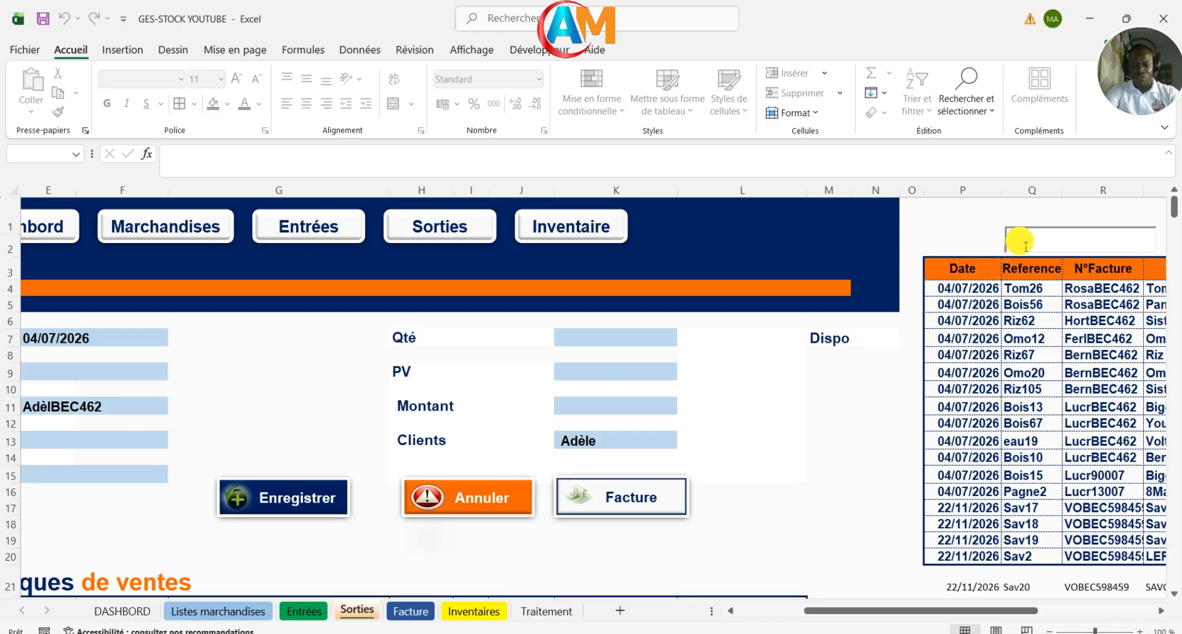
text(Ro)
scroll(875, 280, right, 2)
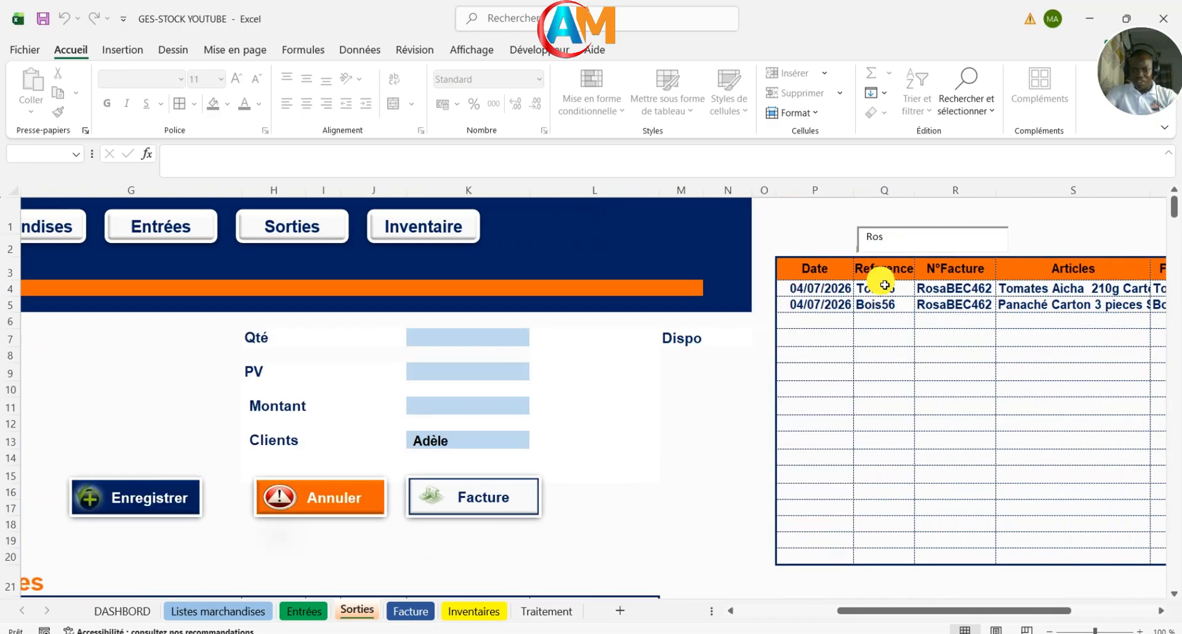
scroll(523, 524, down, 4)
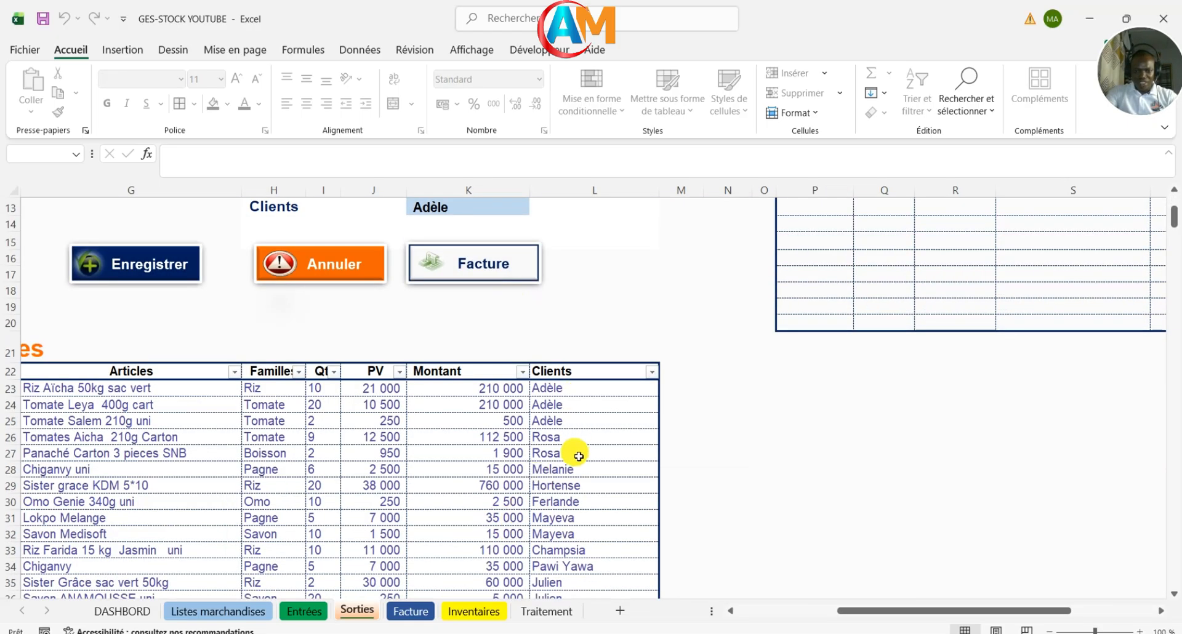
scroll(573, 474, down, 2)
scroll(572, 474, up, 6)
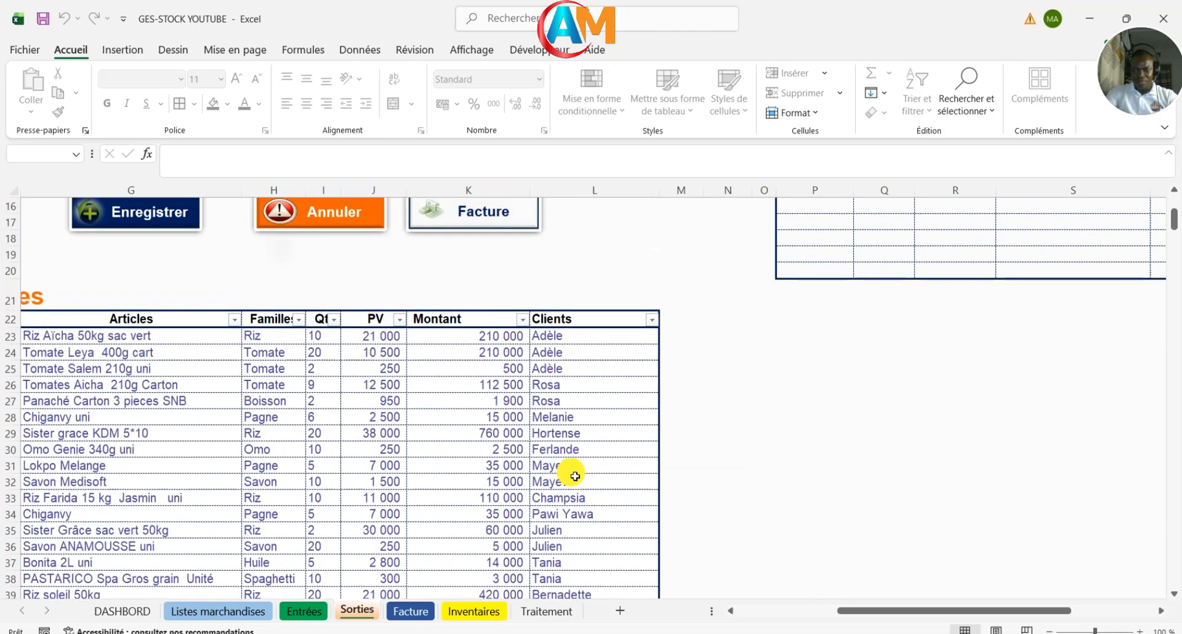
drag(845, 610, 933, 609)
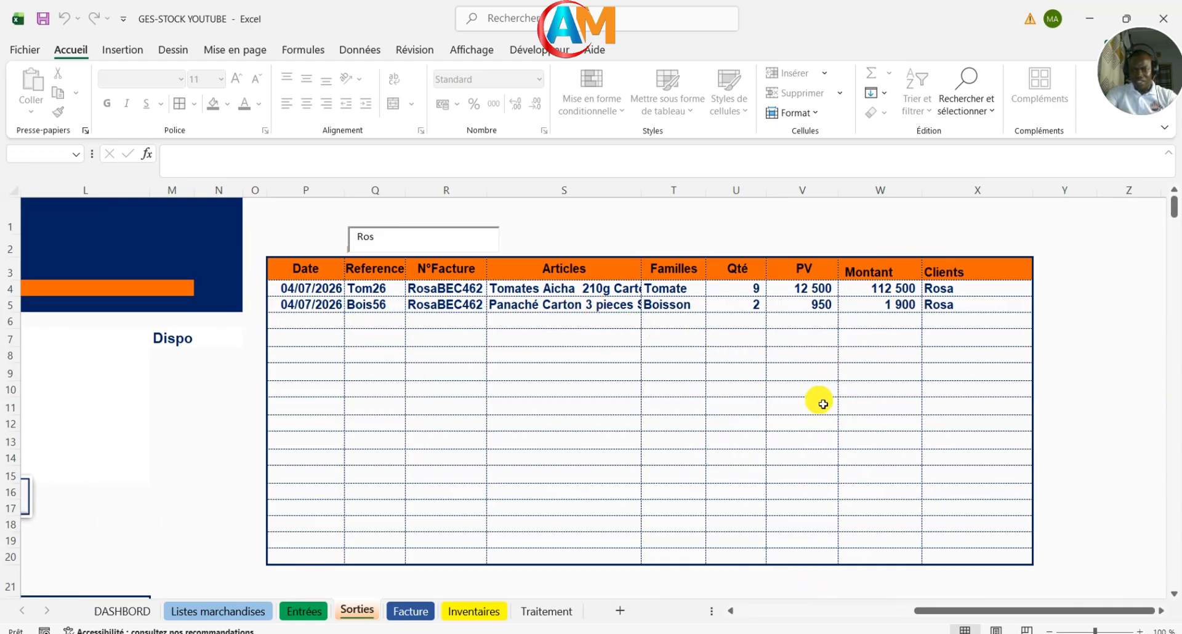
Step: Merge cells U2:V2 above the search table, outline U2:W2 with a border, and enter the label "Montant facturé"
key(Return)
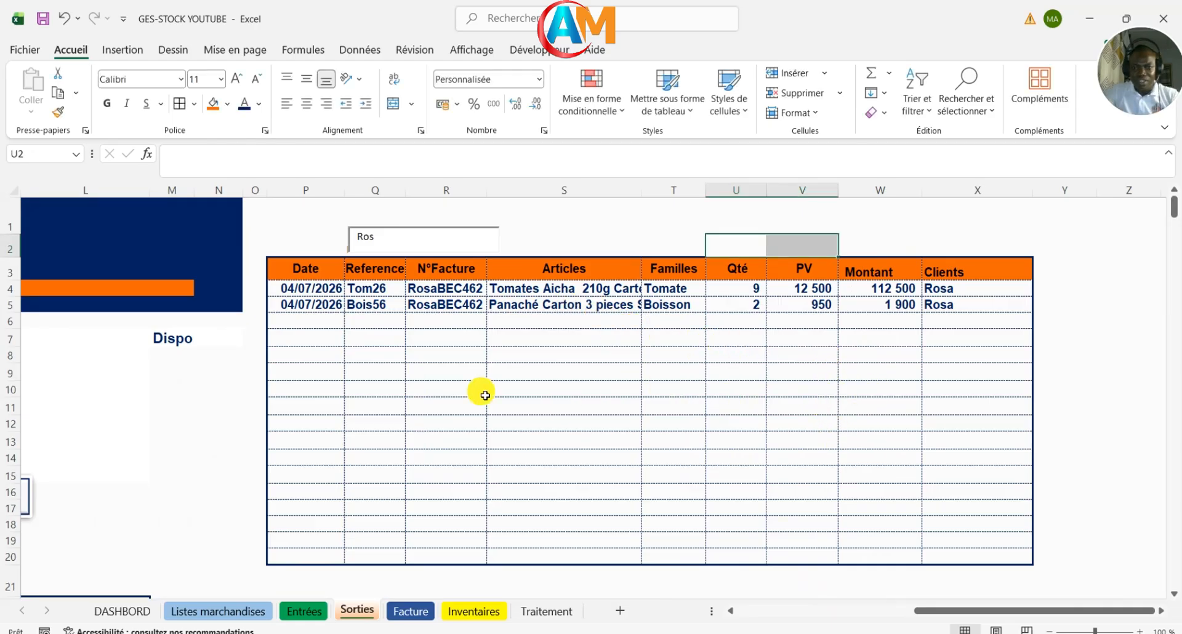
click(485, 395)
click(857, 239)
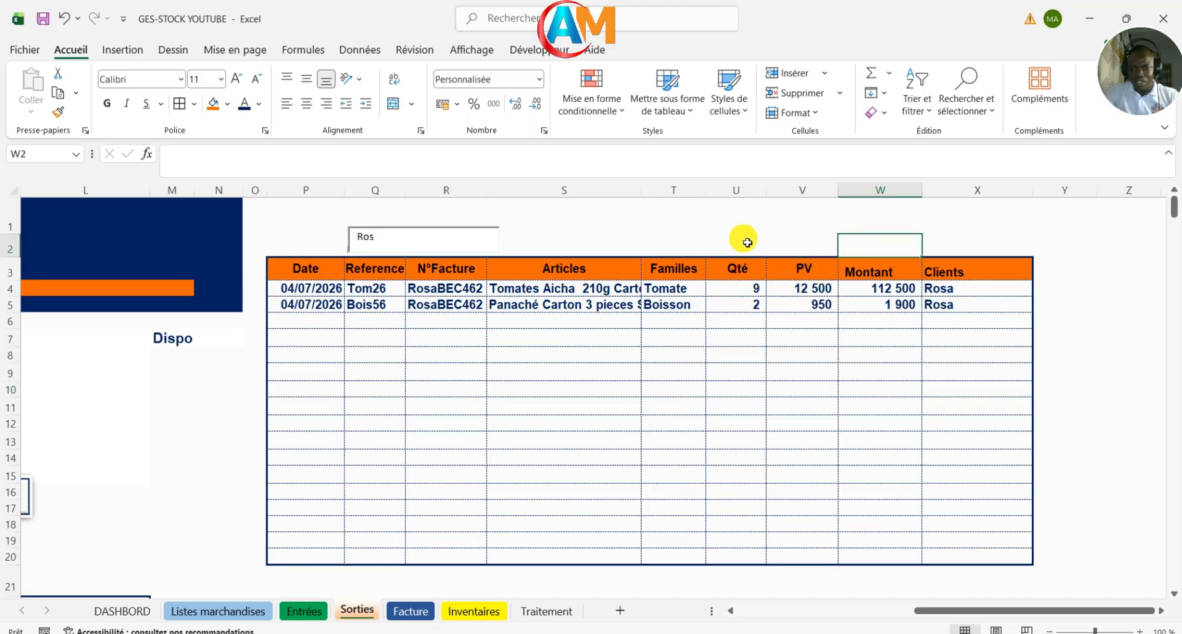
click(732, 242)
drag(767, 245, 767, 245)
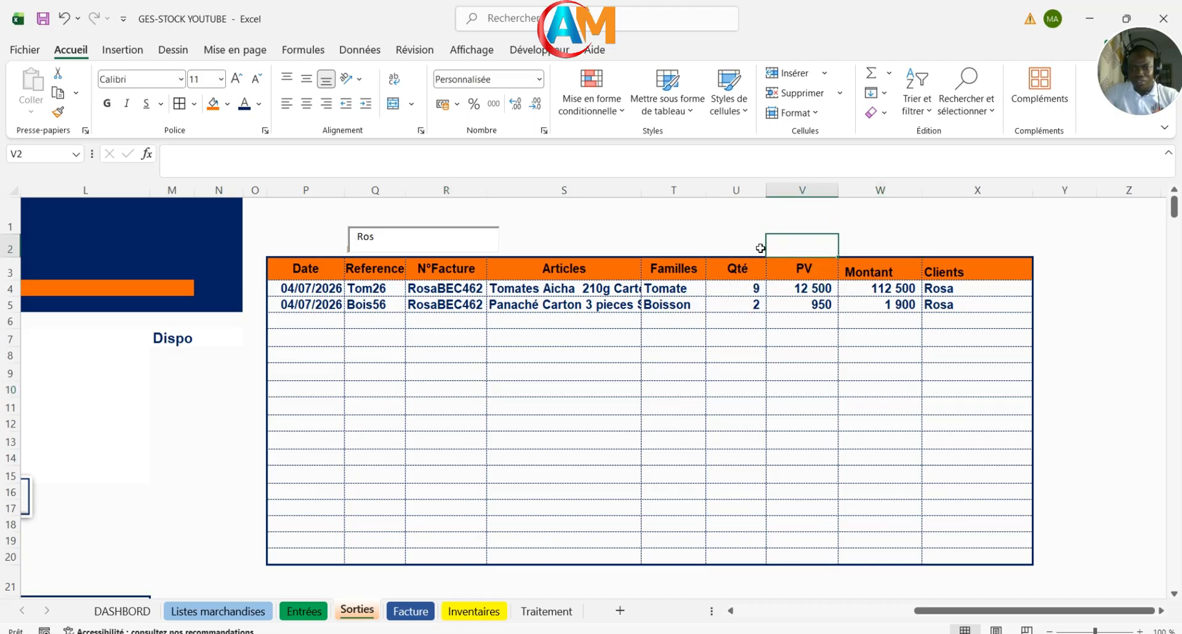
click(739, 247)
text(Montan)
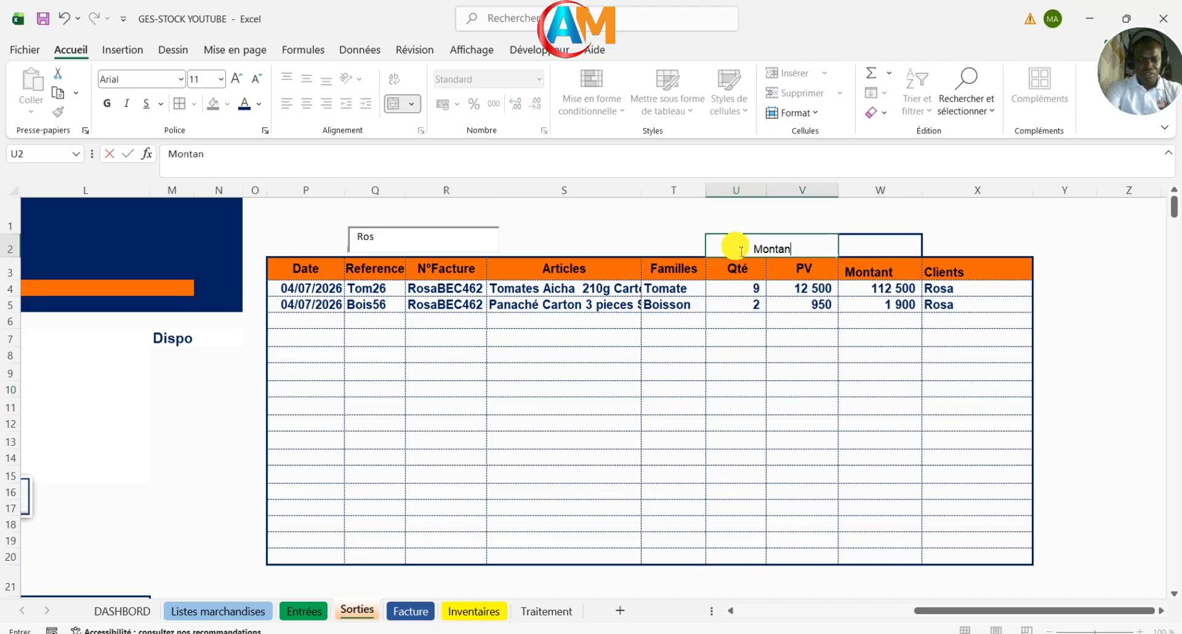
text(t fa)
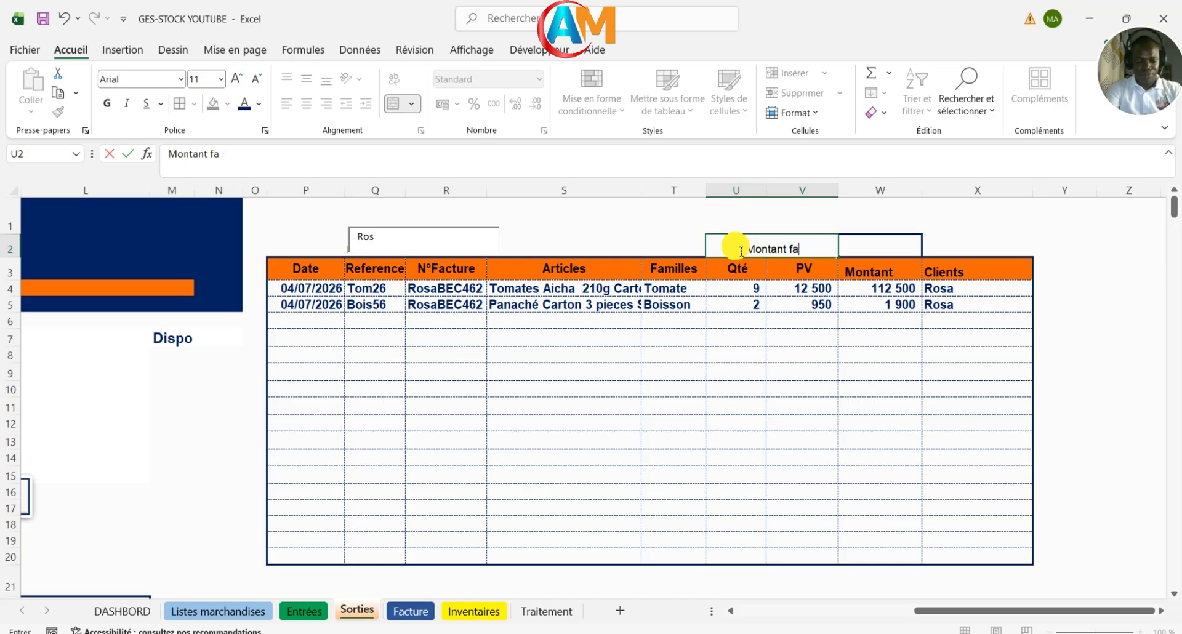
text(cturé)
click(751, 405)
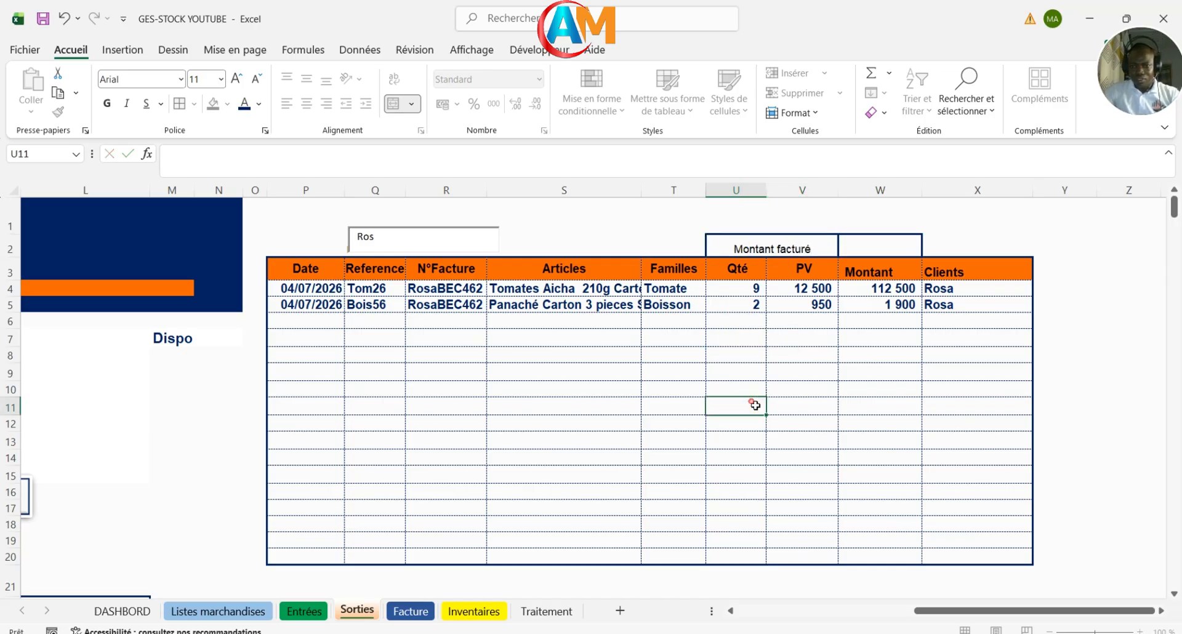
Step: Total the filtered amounts in cell W2 with the formula =SOMME(W4:W30)
click(886, 255)
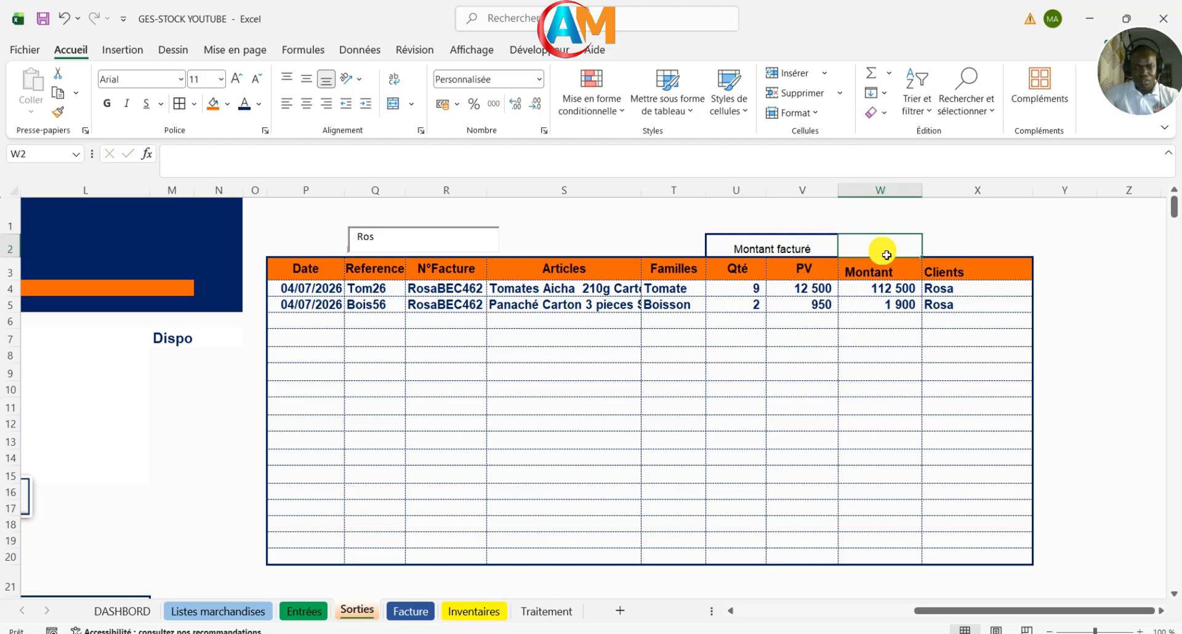
text(=)
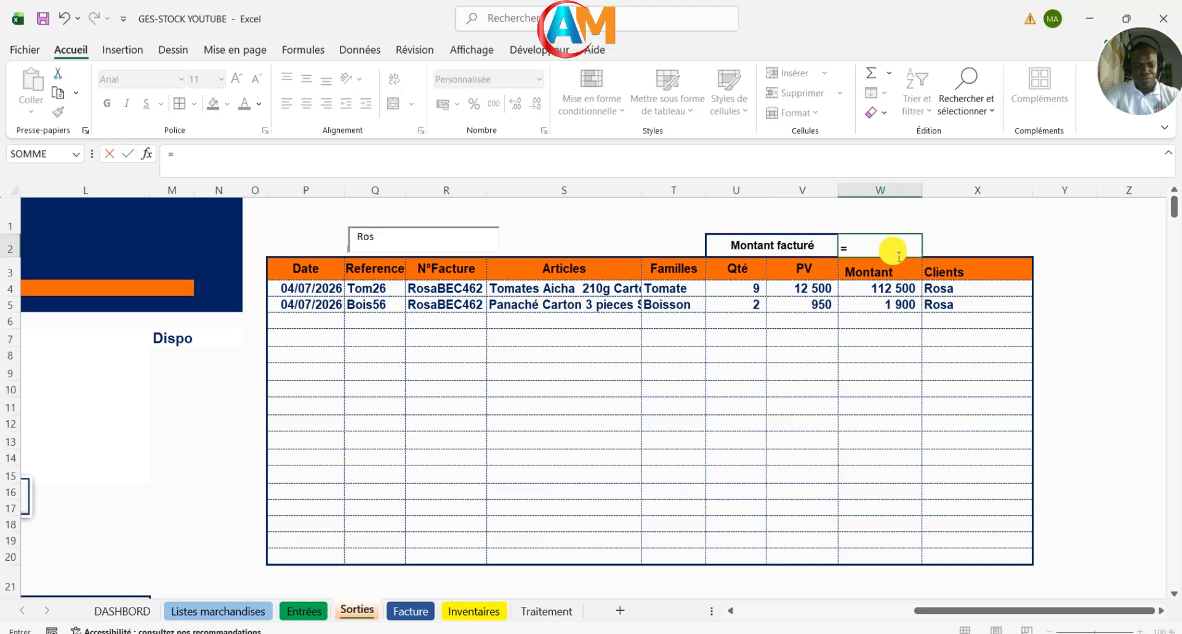
text(som)
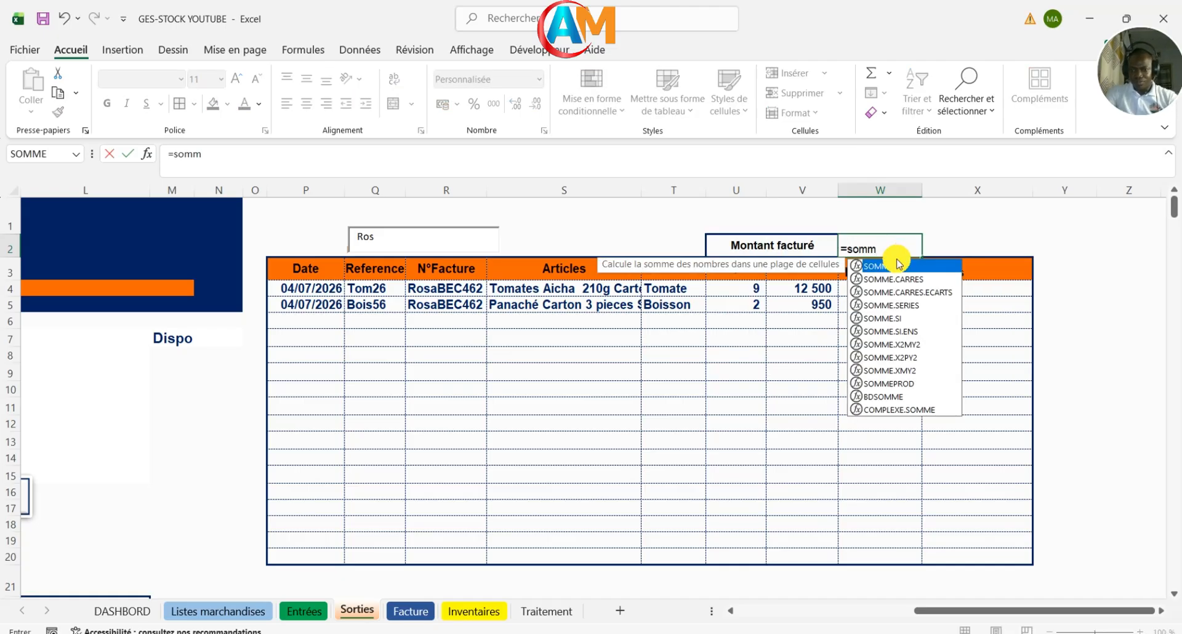
text(m)
double_click(898, 265)
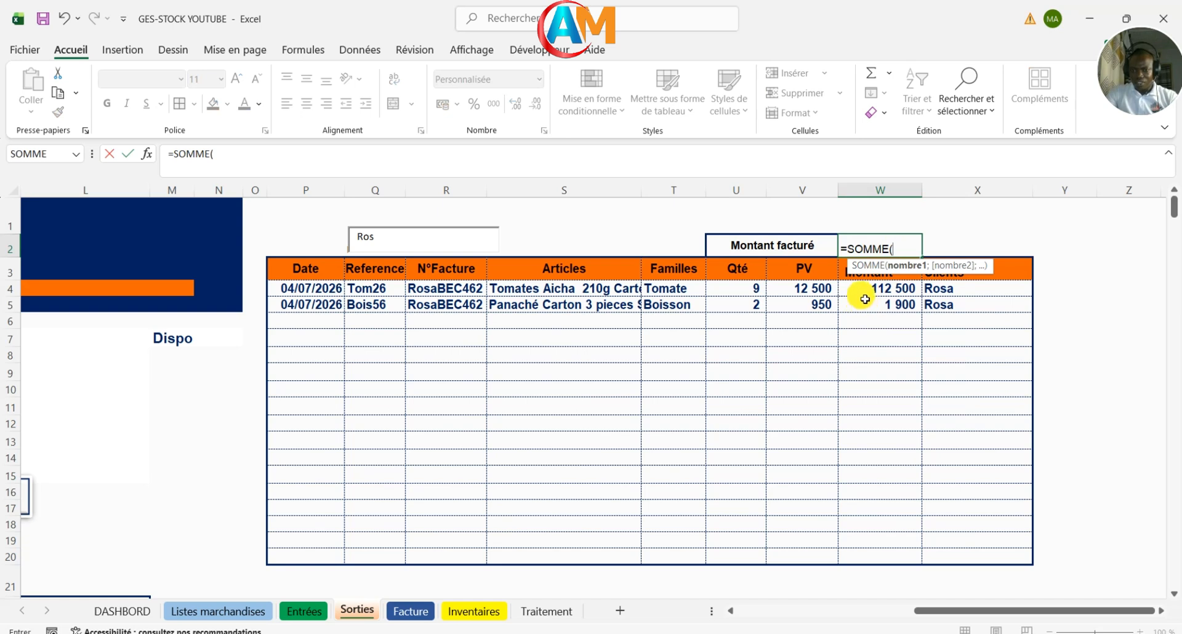
drag(865, 299, 892, 559)
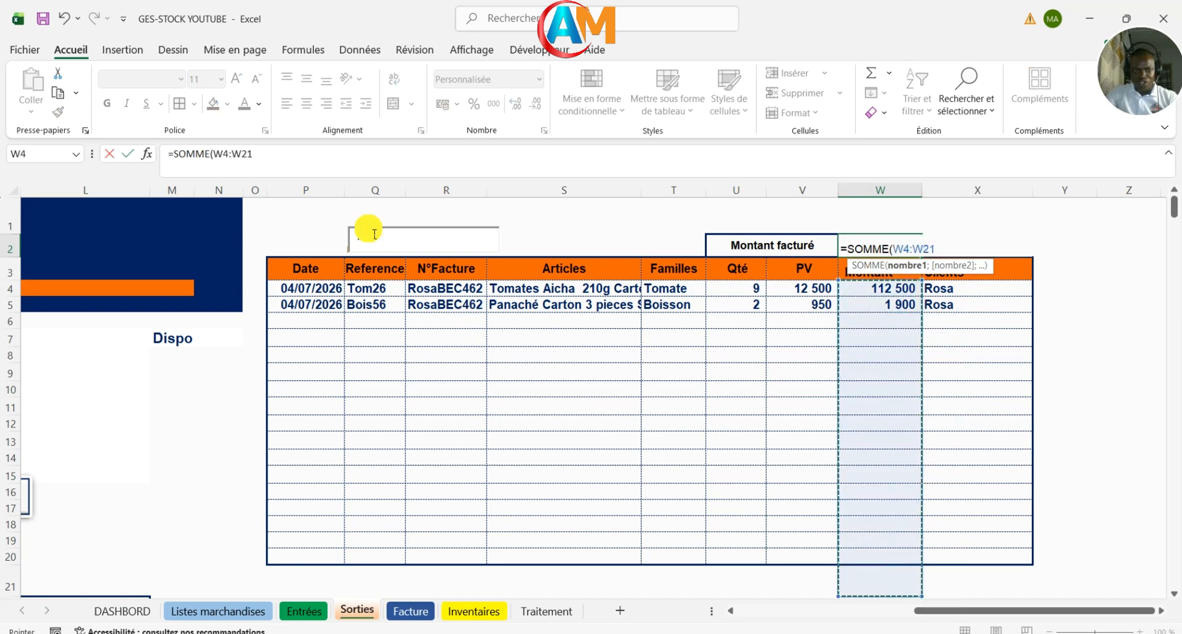
double_click(277, 164)
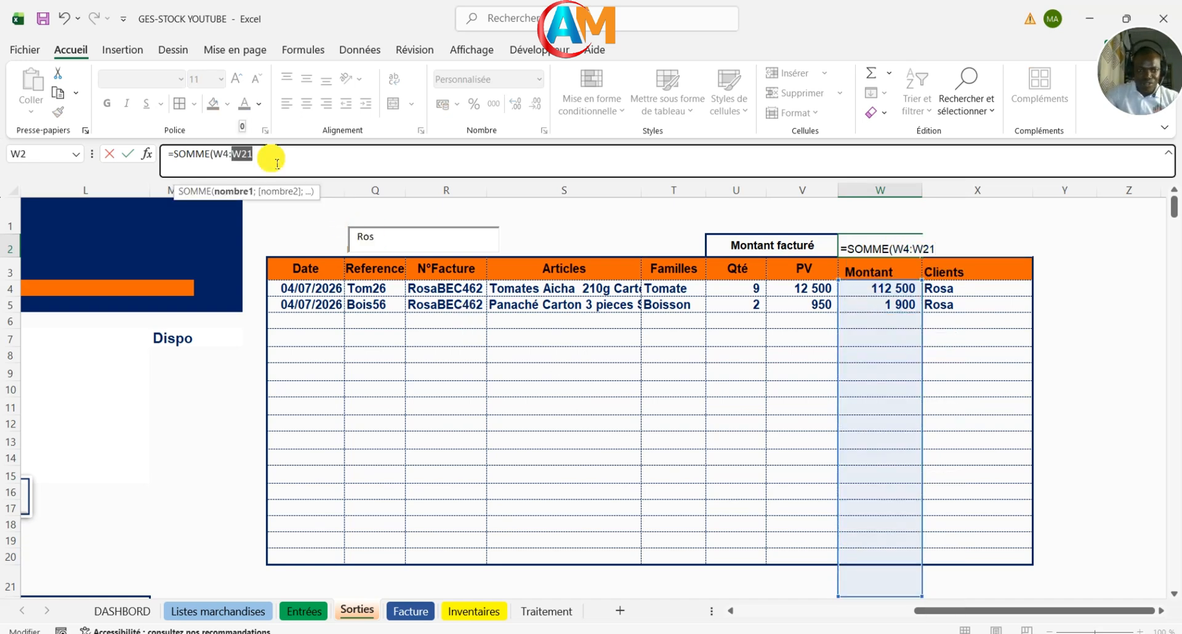
key(BackSpace)
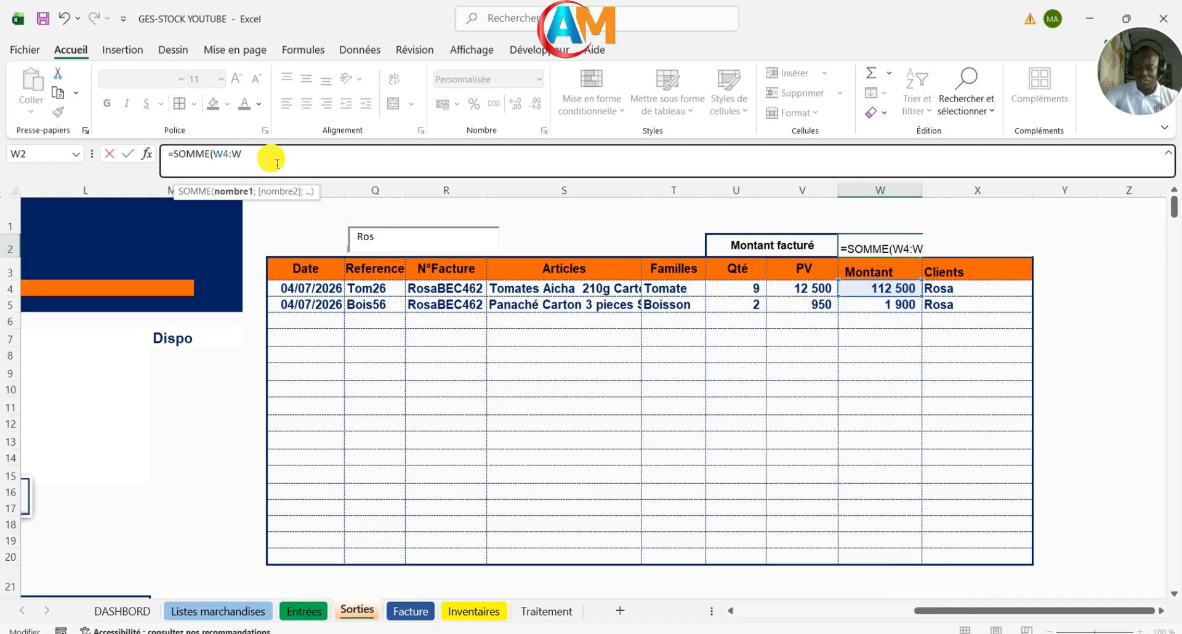
text(0)
key(Return)
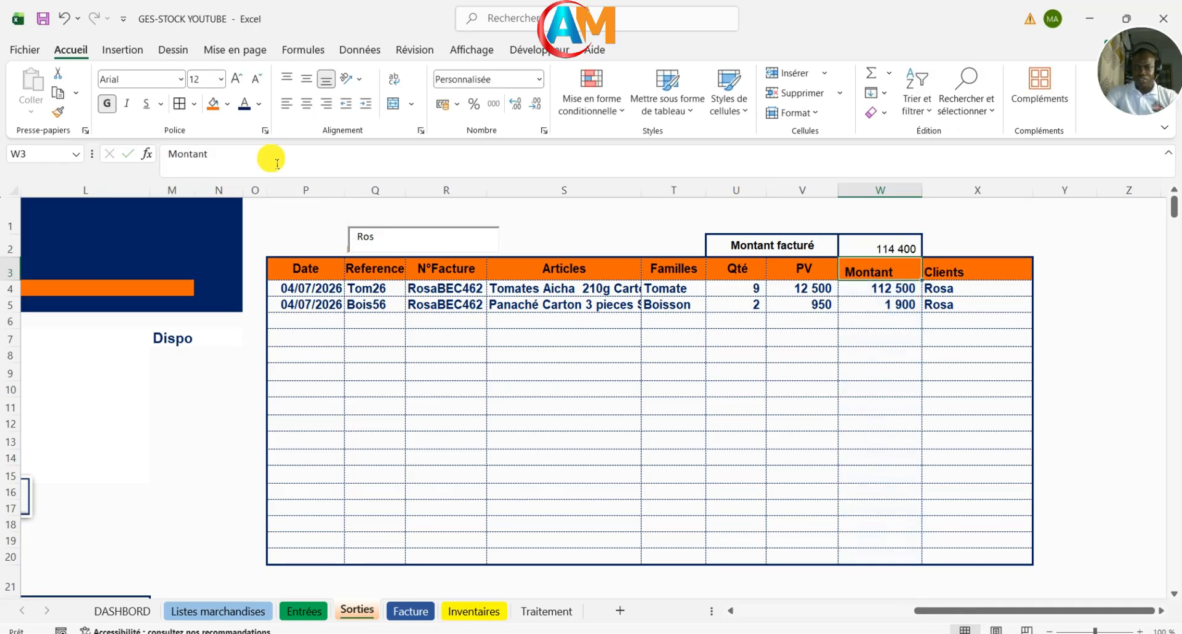
Step: Format the total in W2 as bold 14-point text in dark blue
click(881, 252)
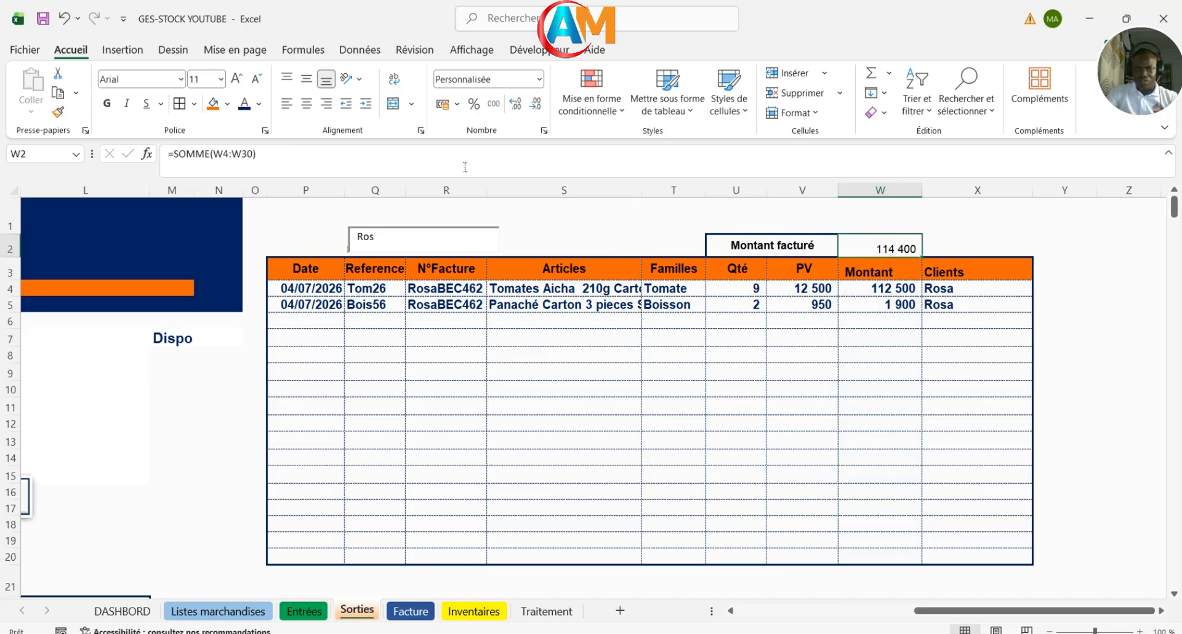
click(258, 104)
click(411, 363)
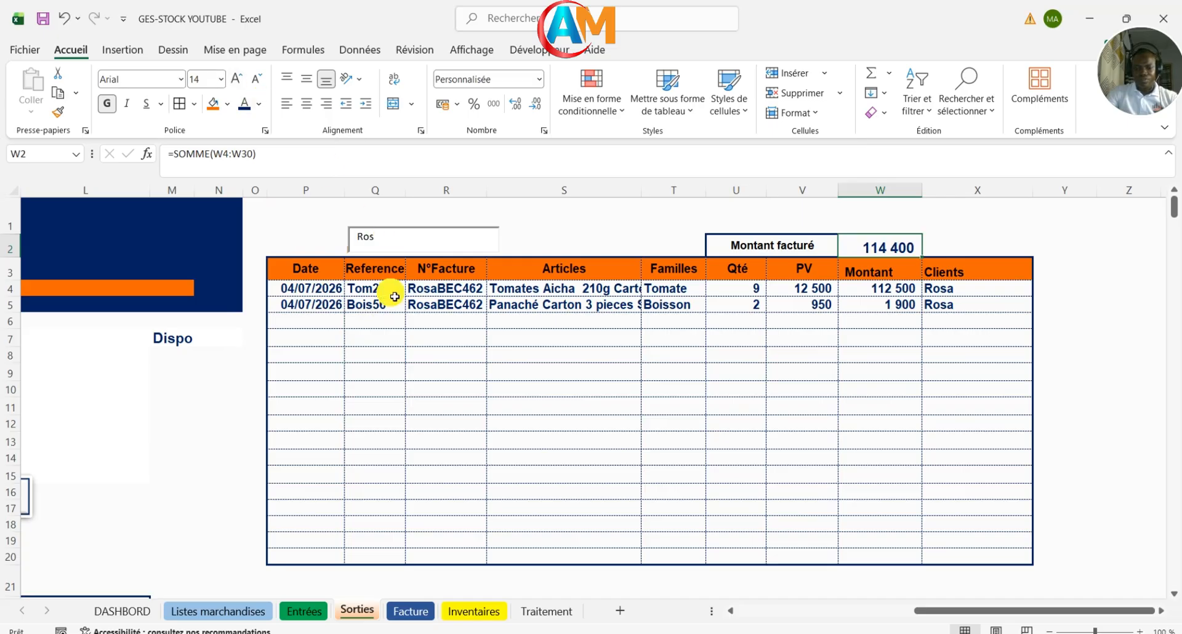
Step: Search the table for "RS", check the clients in the sales history, and clear the search text box
drag(917, 612, 844, 612)
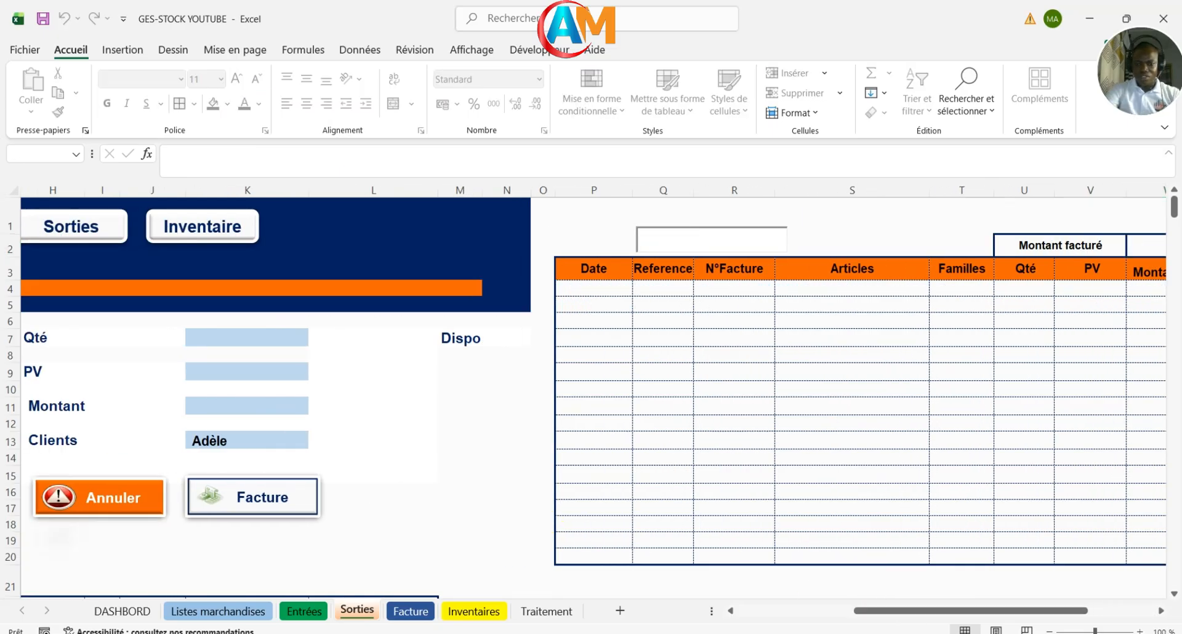
text(M)
key(BackSpace)
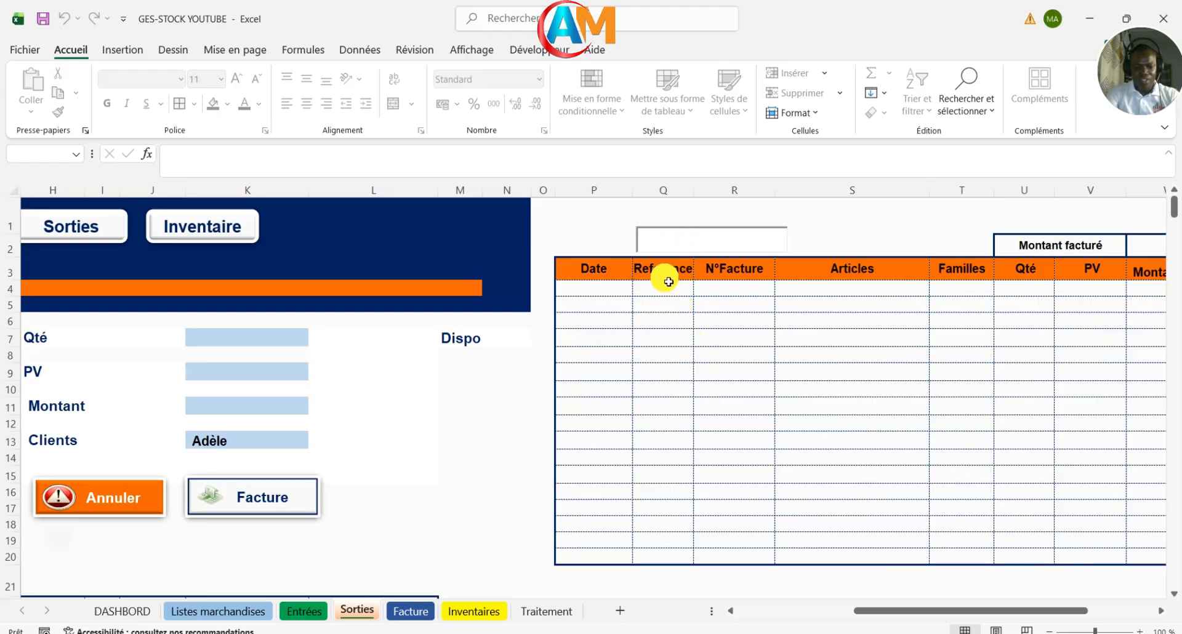
text(RS)
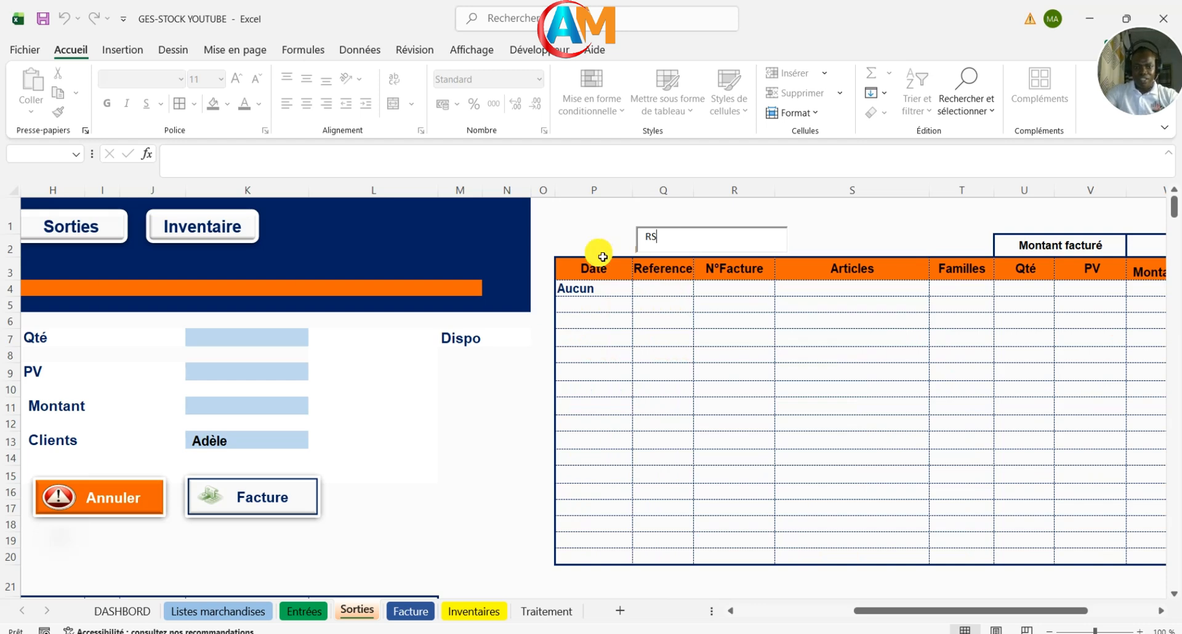
drag(862, 607, 831, 608)
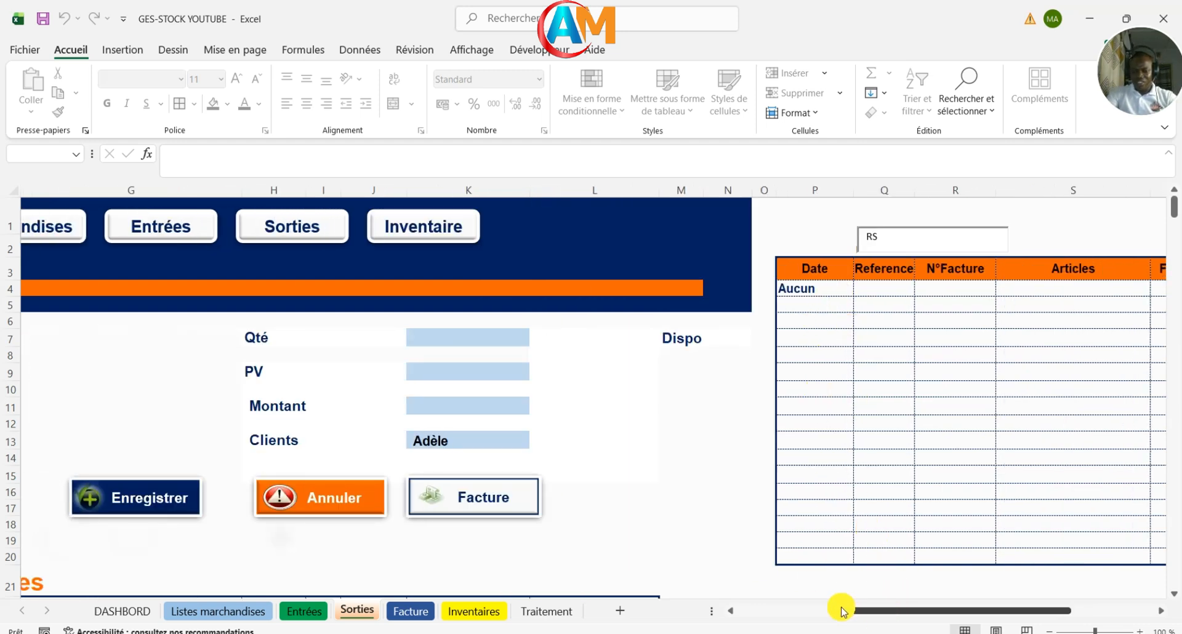
scroll(277, 480, down, 5)
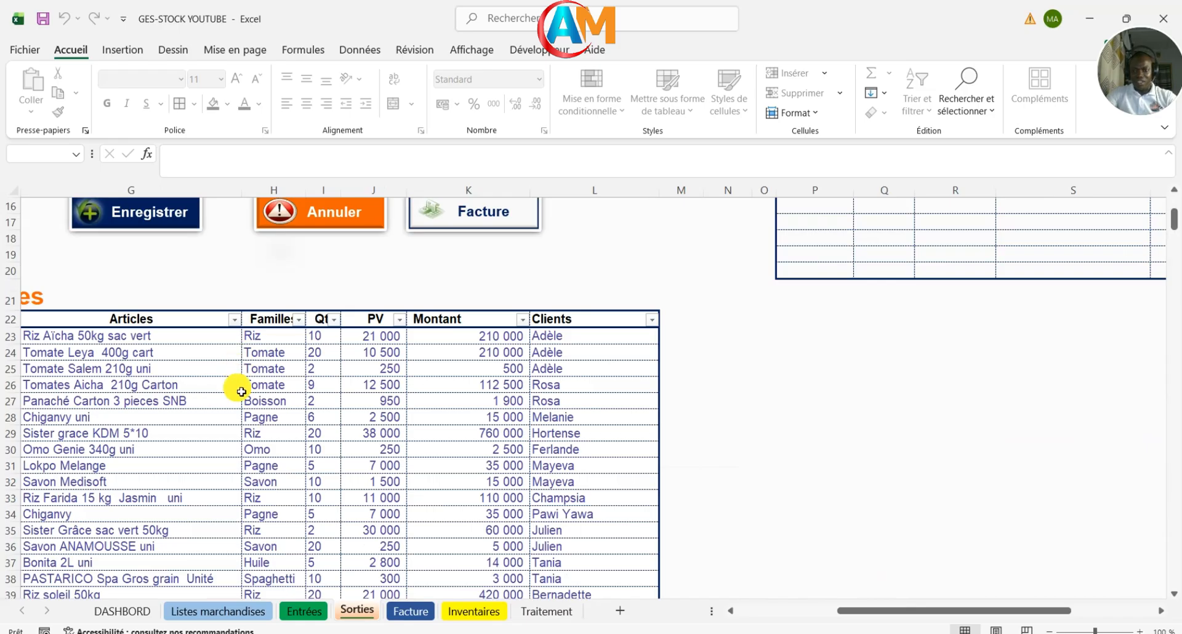
scroll(243, 385, down, 1)
scroll(243, 385, up, 6)
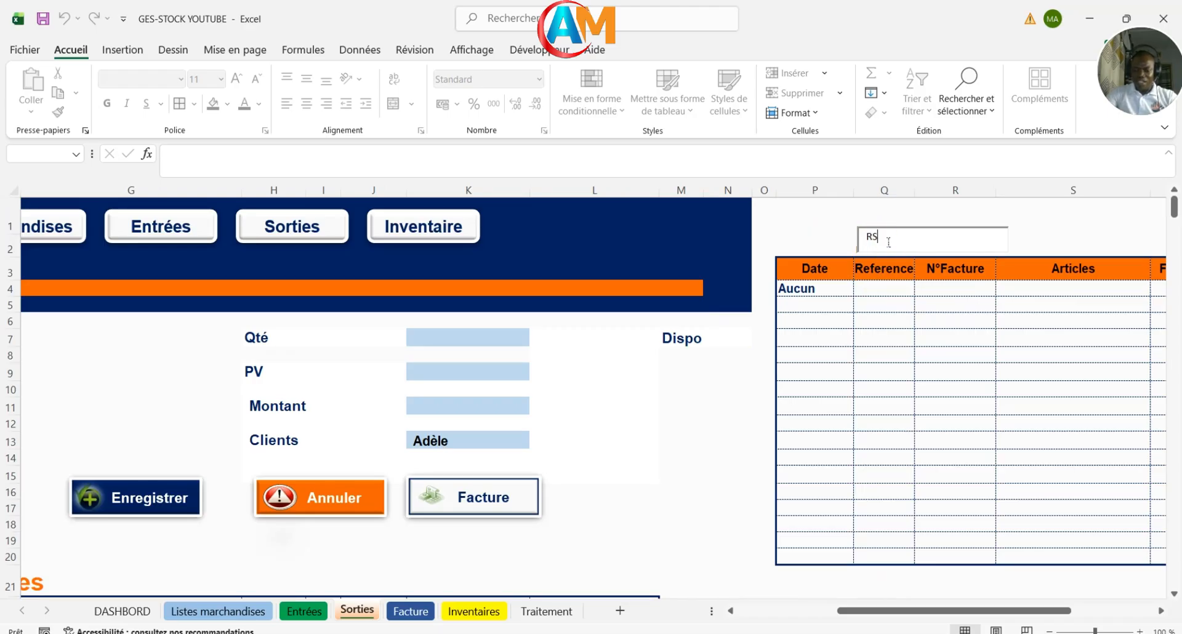
key(BackSpace)
key(BackSpace)
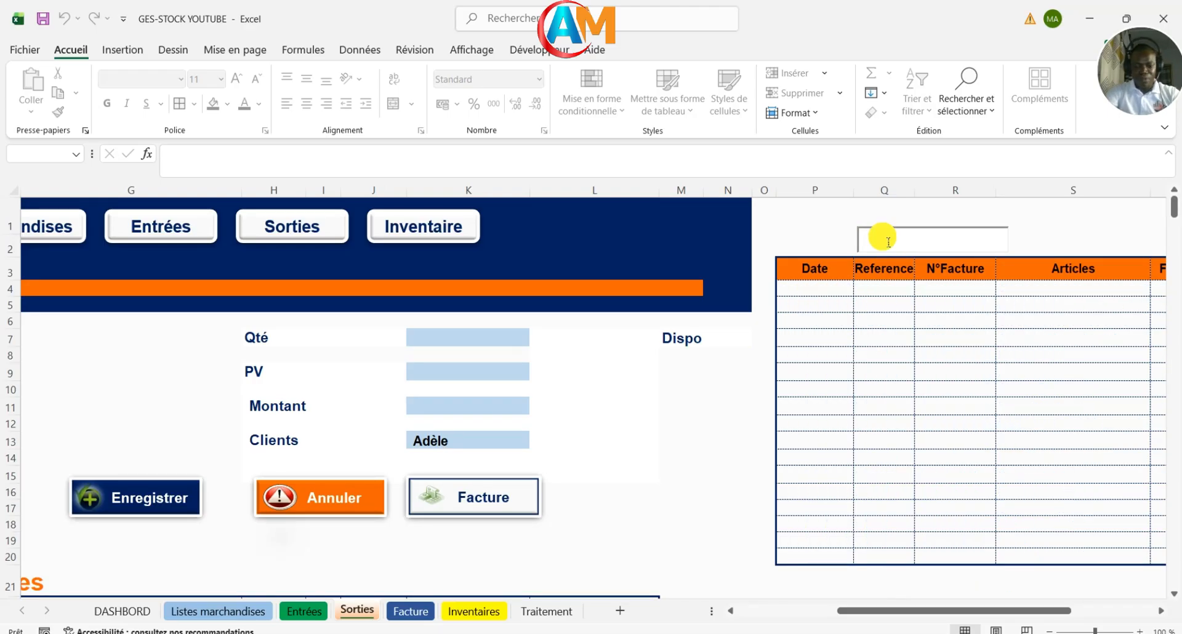
Step: Search by the first three letters of a client's name and check the billed total against the filtered amounts
text(m)
click(883, 237)
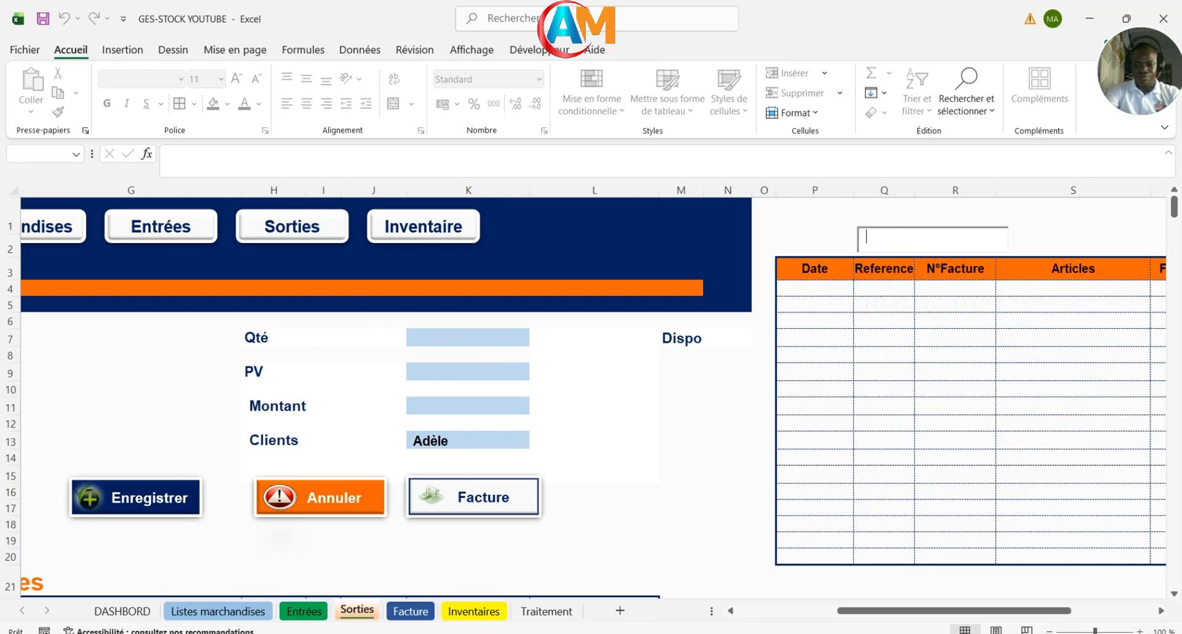
click(884, 238)
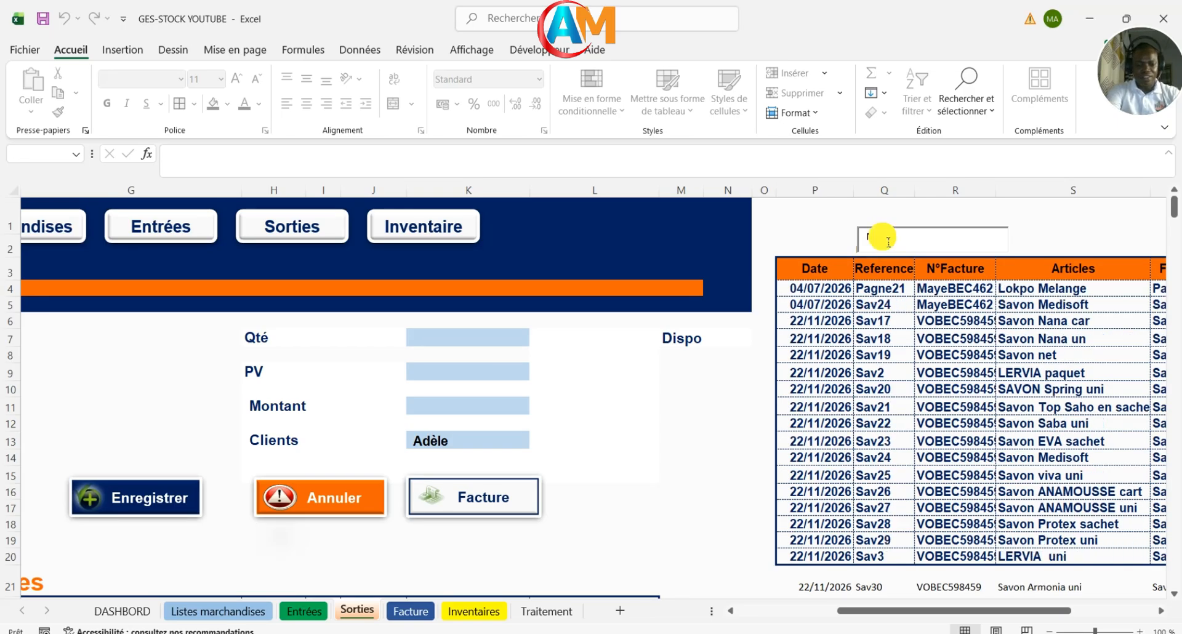
text(y)
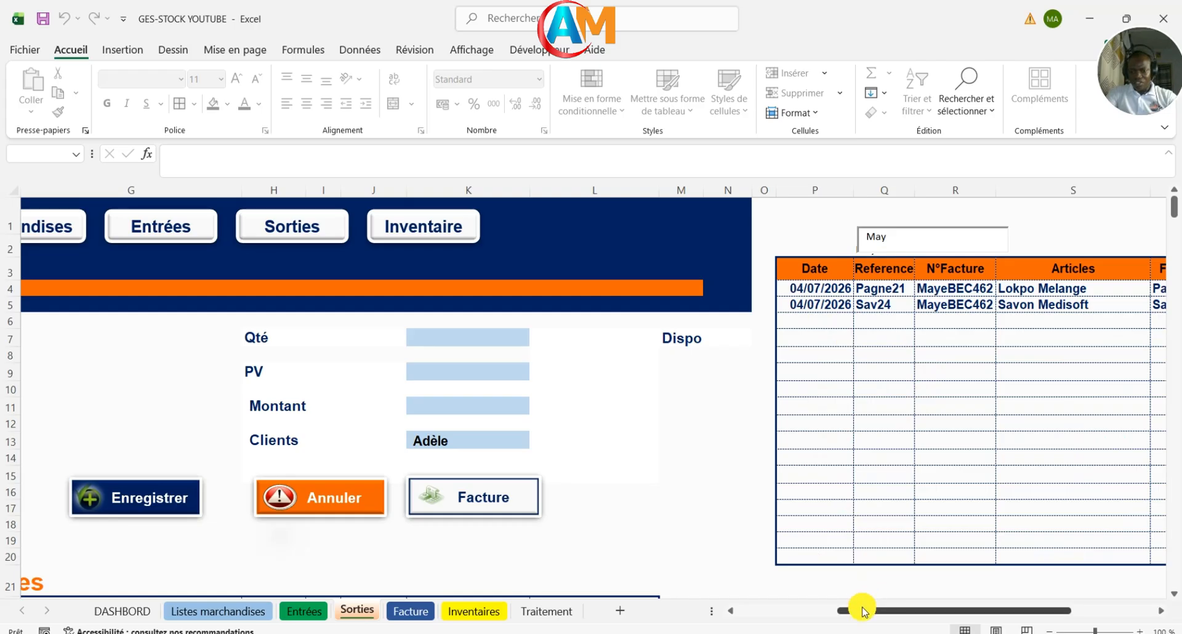
drag(863, 610, 930, 609)
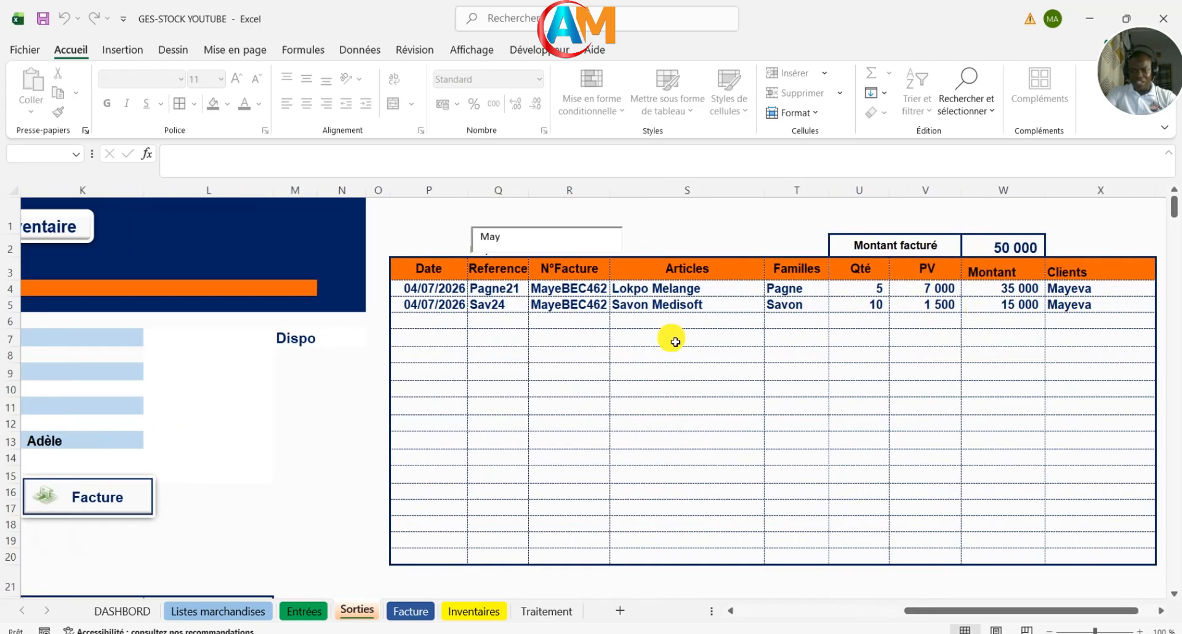
click(1011, 289)
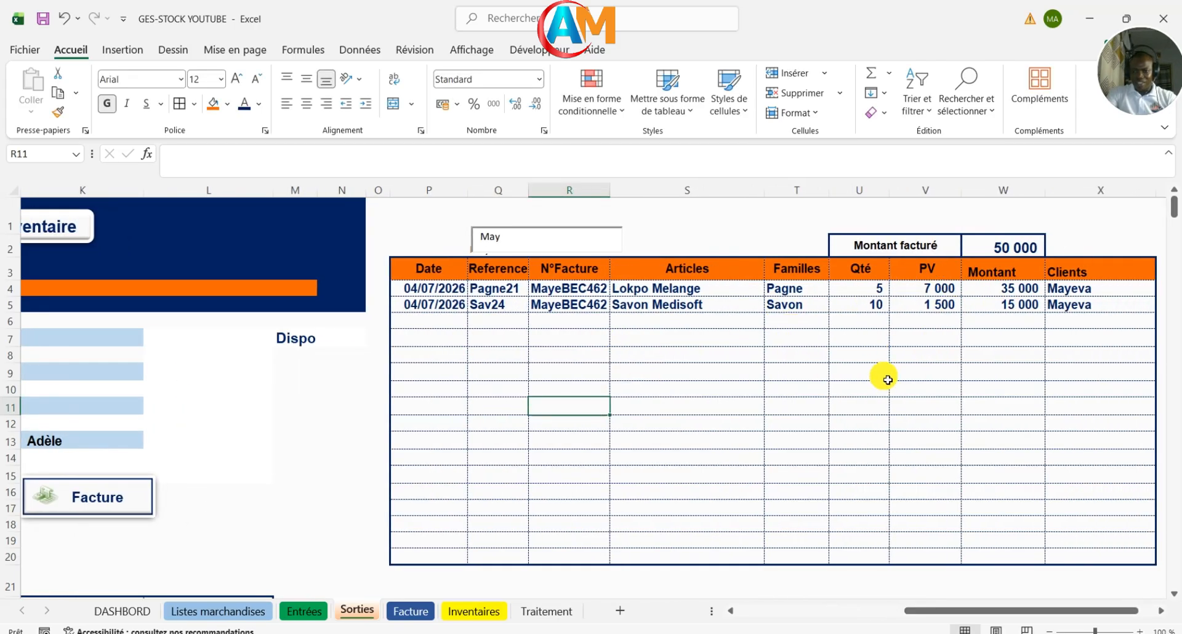
click(580, 243)
click(342, 391)
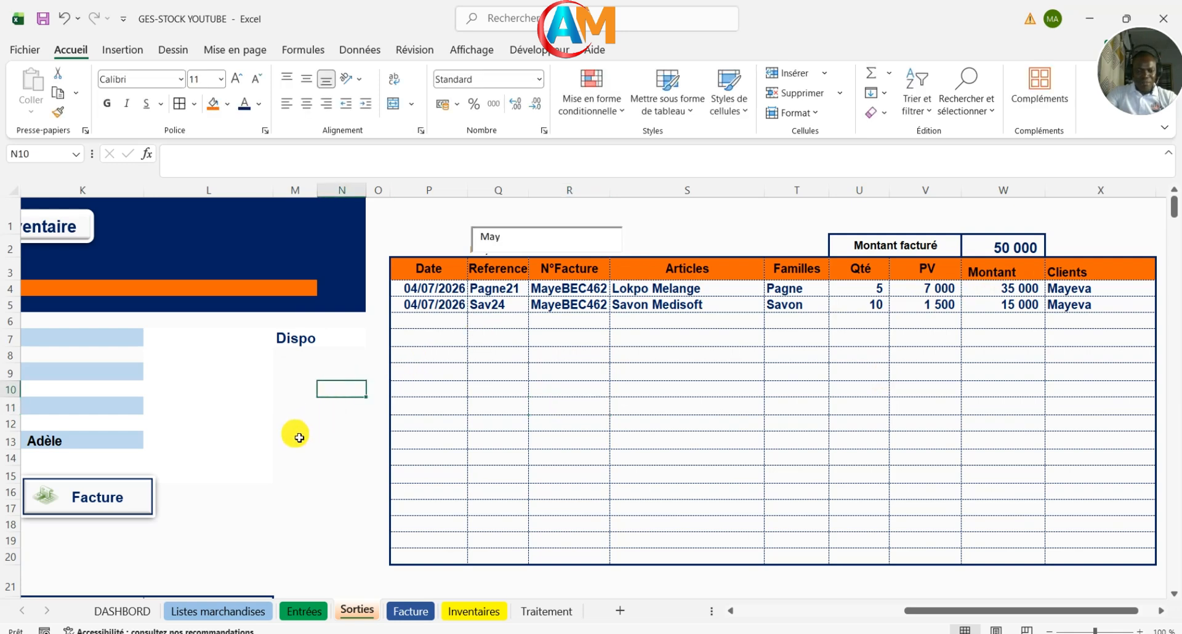
Step: Browse the sales history again down past row 180 to examine the clients, invoice numbers and amounts
click(232, 460)
scroll(232, 456, down, 8)
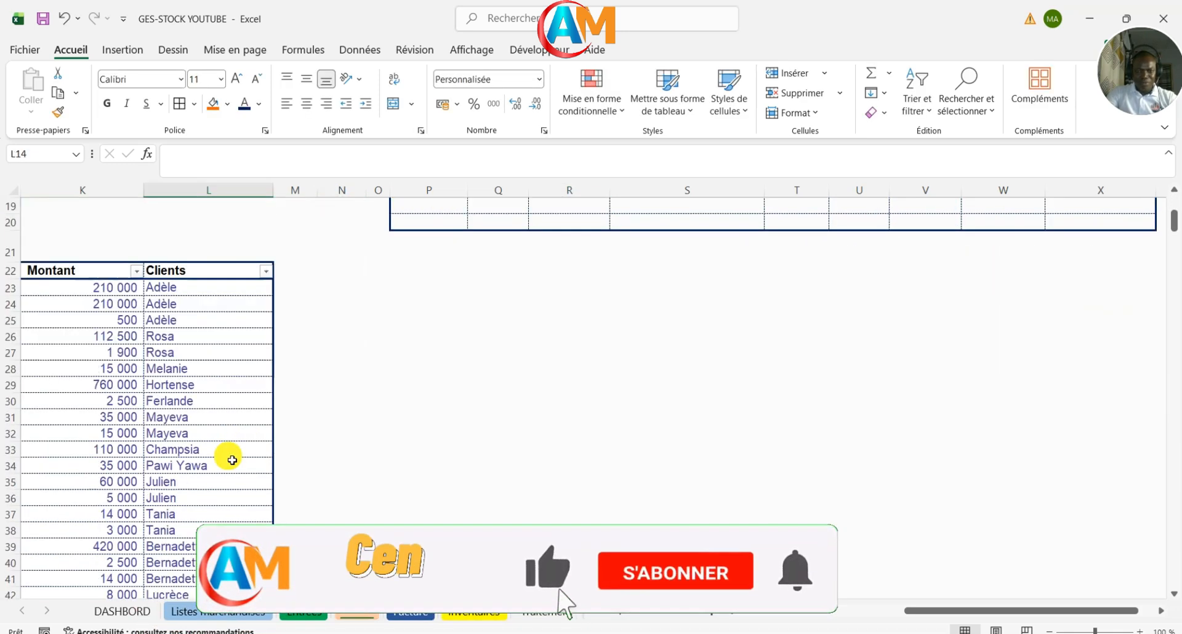
drag(897, 612, 730, 611)
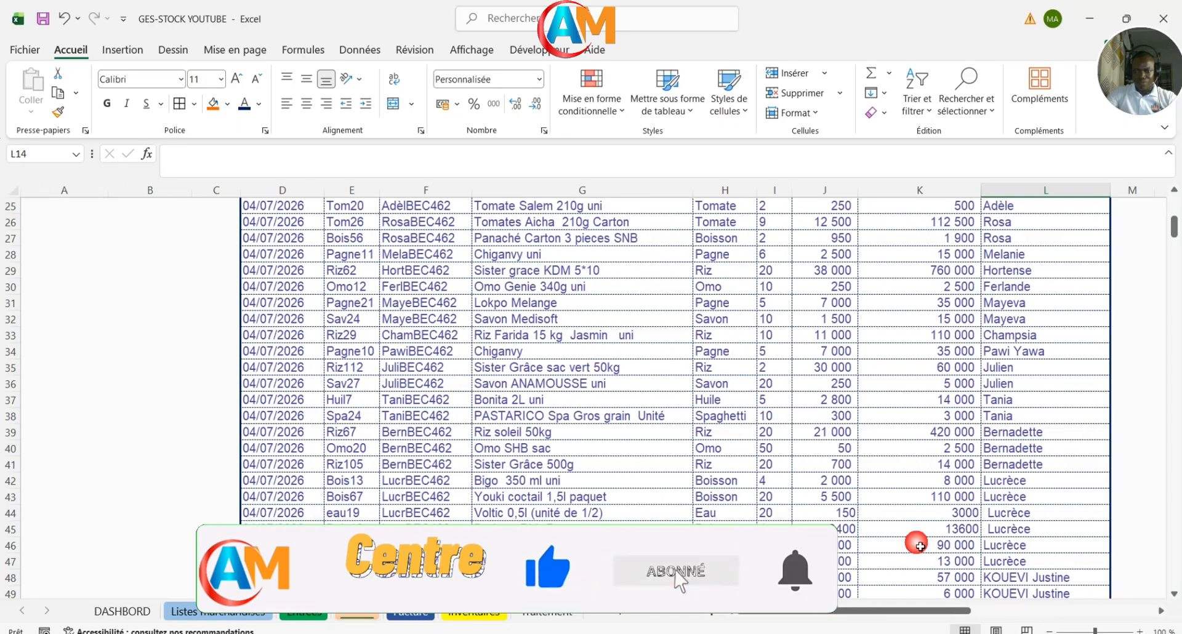
scroll(918, 517, down, 12)
scroll(955, 449, down, 6)
scroll(955, 449, up, 13)
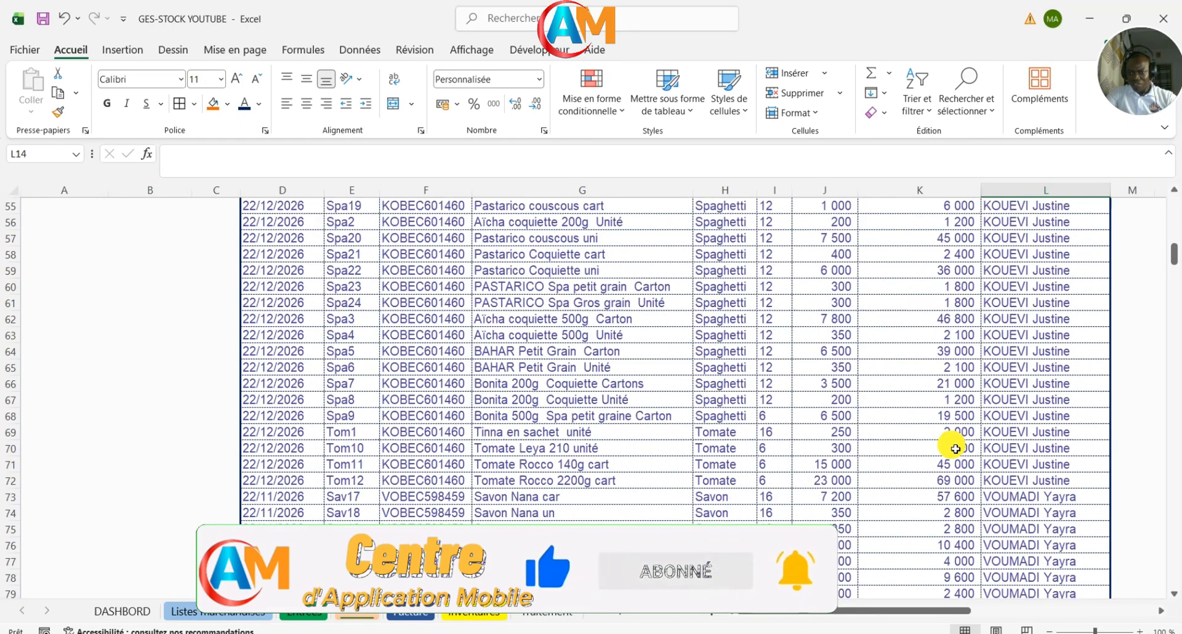
scroll(955, 448, up, 1)
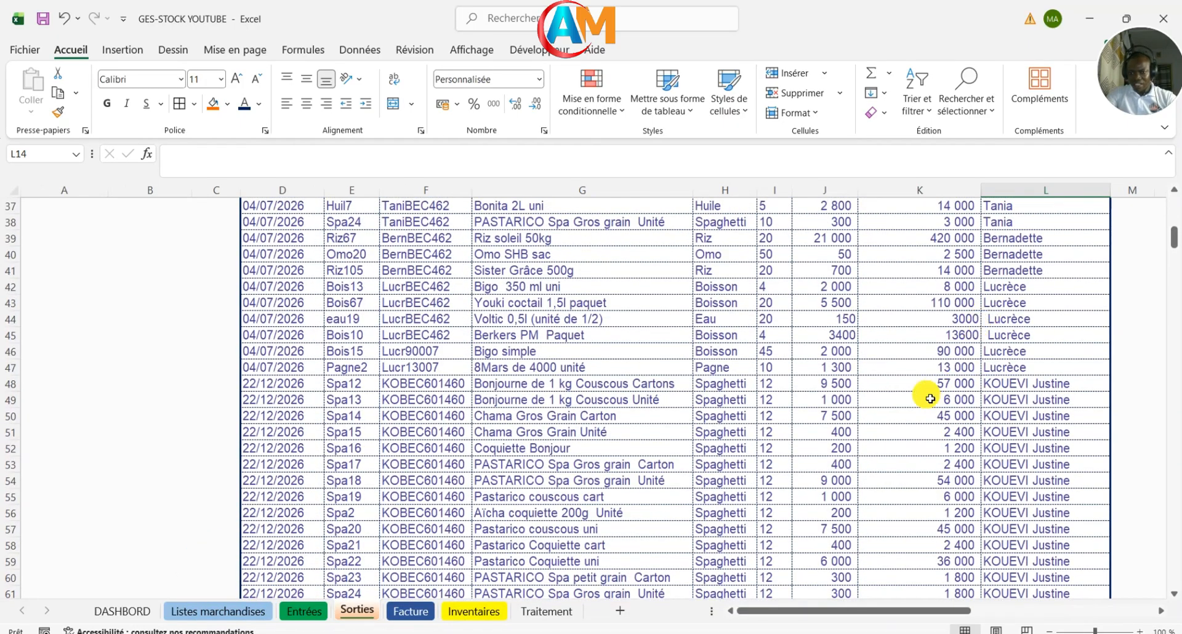
scroll(1003, 357, down, 20)
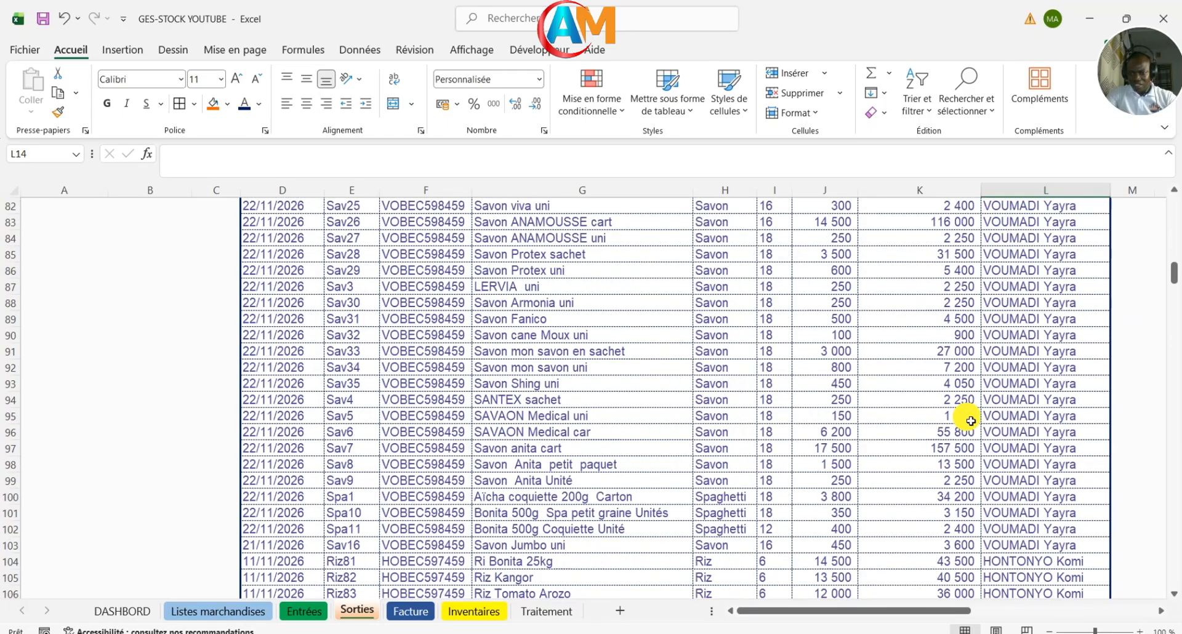
scroll(969, 414, down, 20)
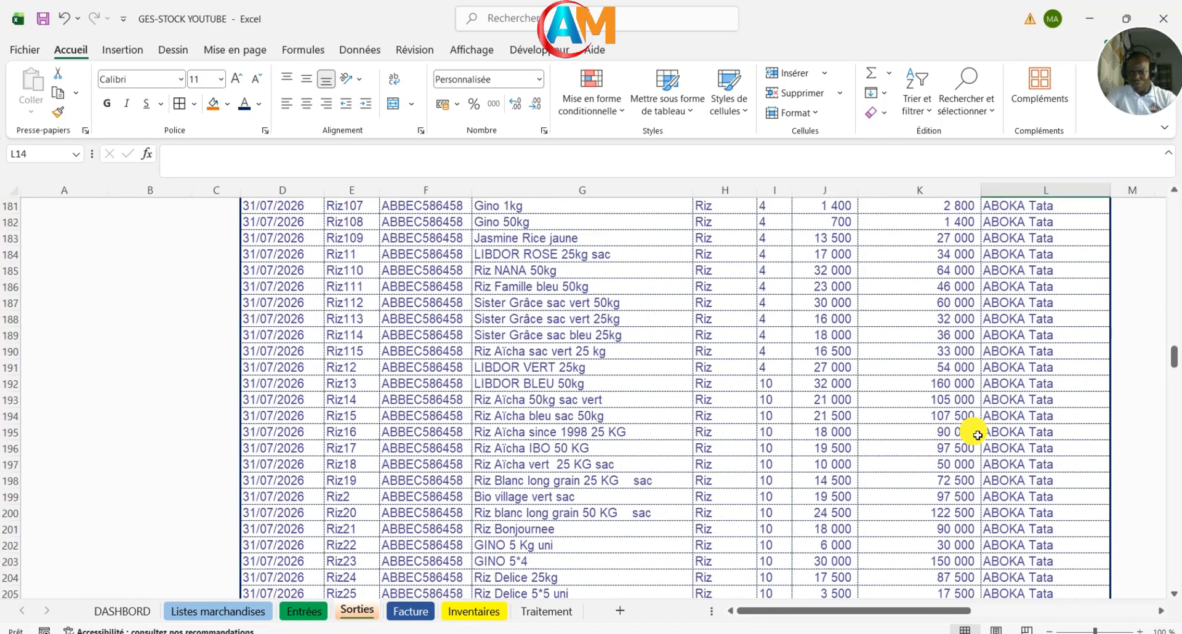
Step: Look through the rest of the sales history for a client and filter the search table by the first four letters of that client's name
scroll(980, 429, down, 20)
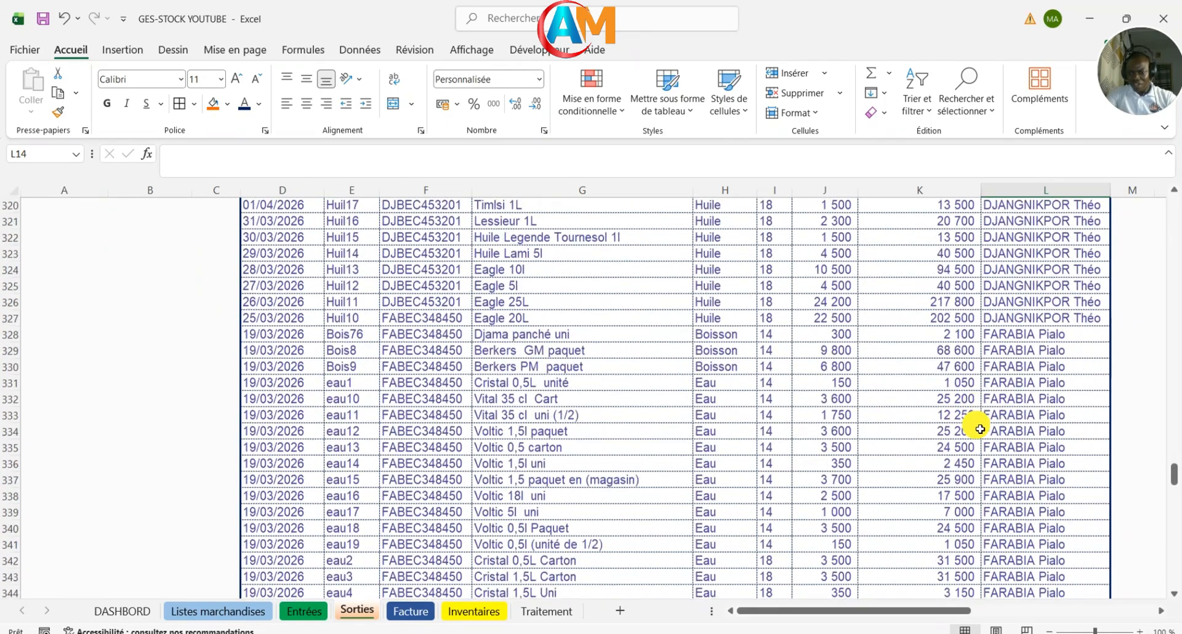
scroll(980, 430, down, 20)
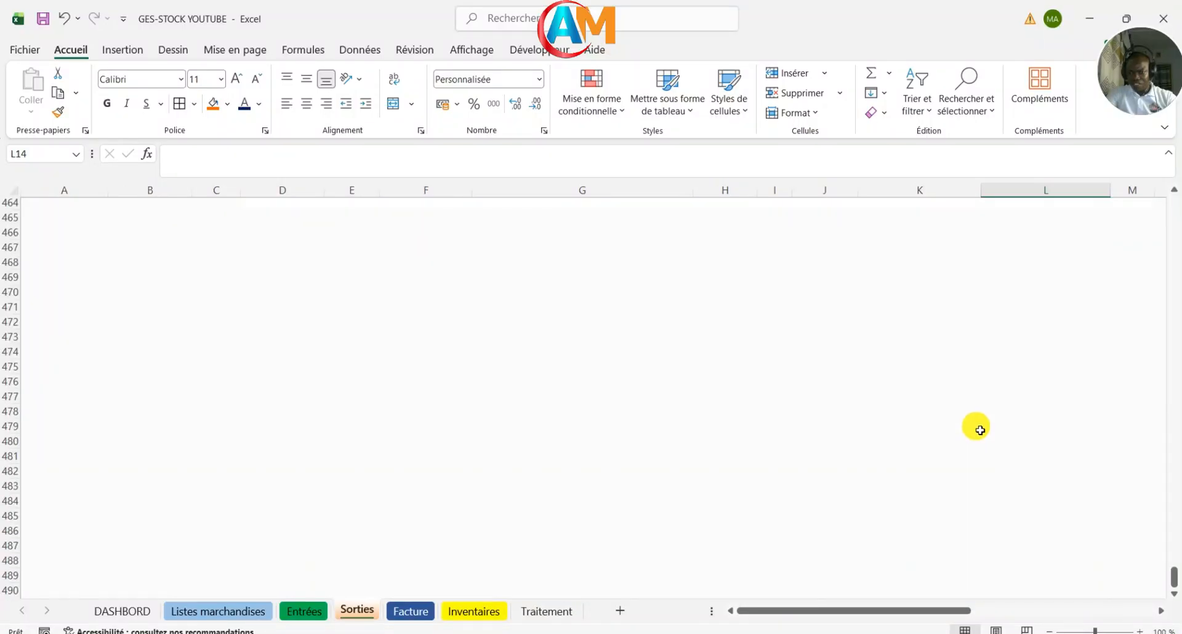
scroll(978, 425, up, 11)
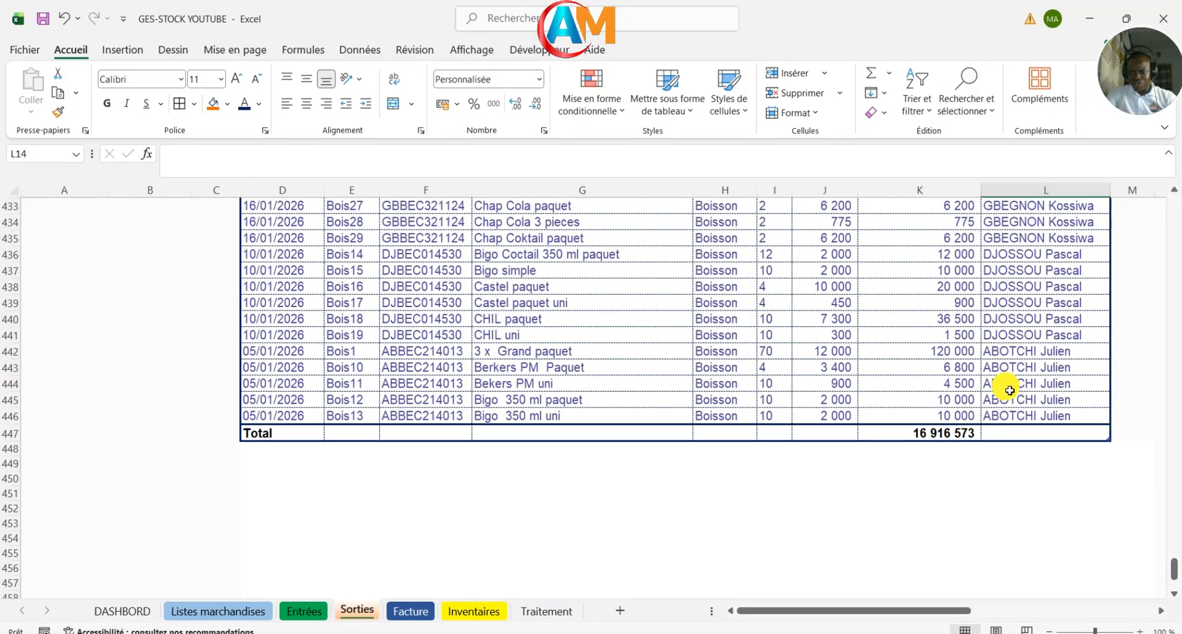
scroll(1010, 390, up, 10)
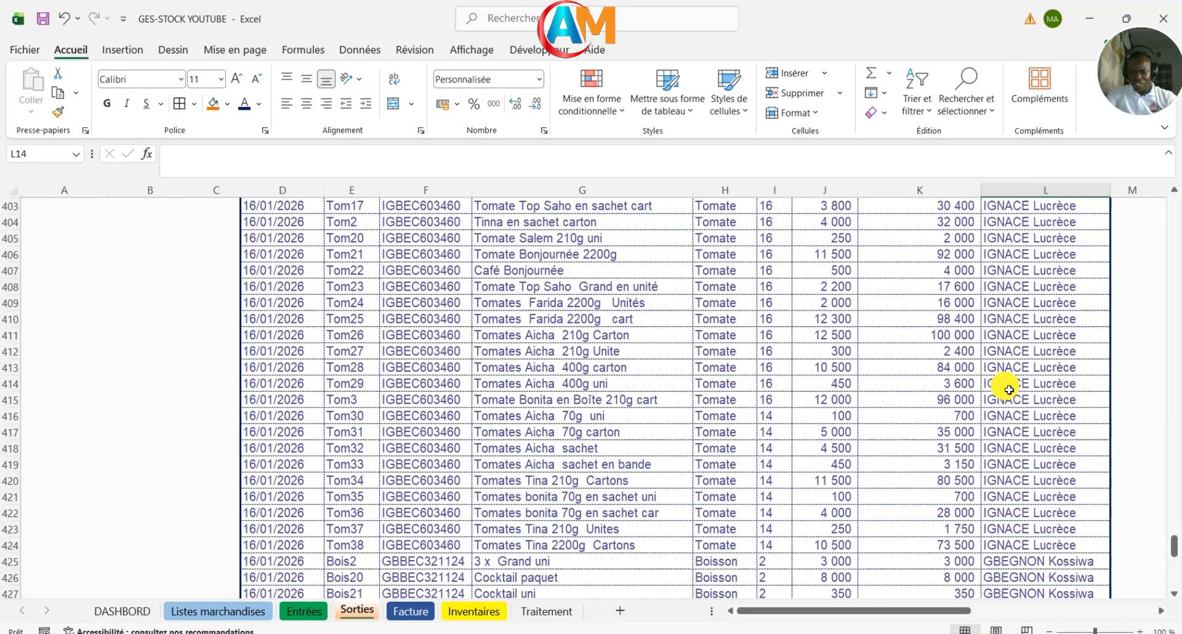
click(78, 153)
click(61, 176)
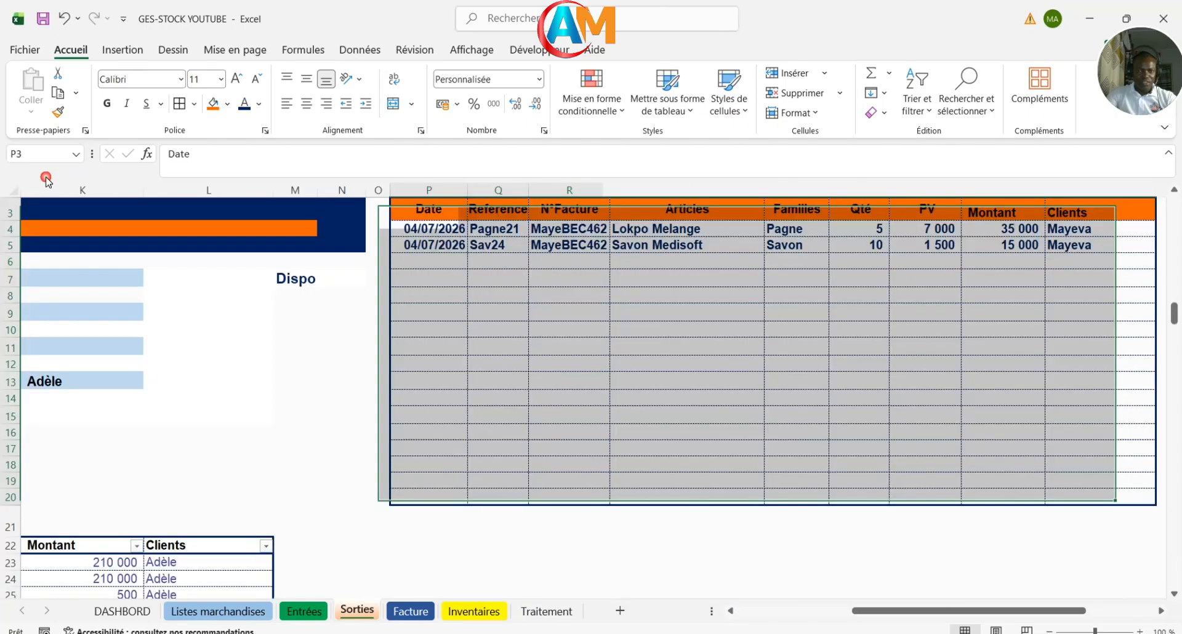
click(545, 239)
key(BackSpace)
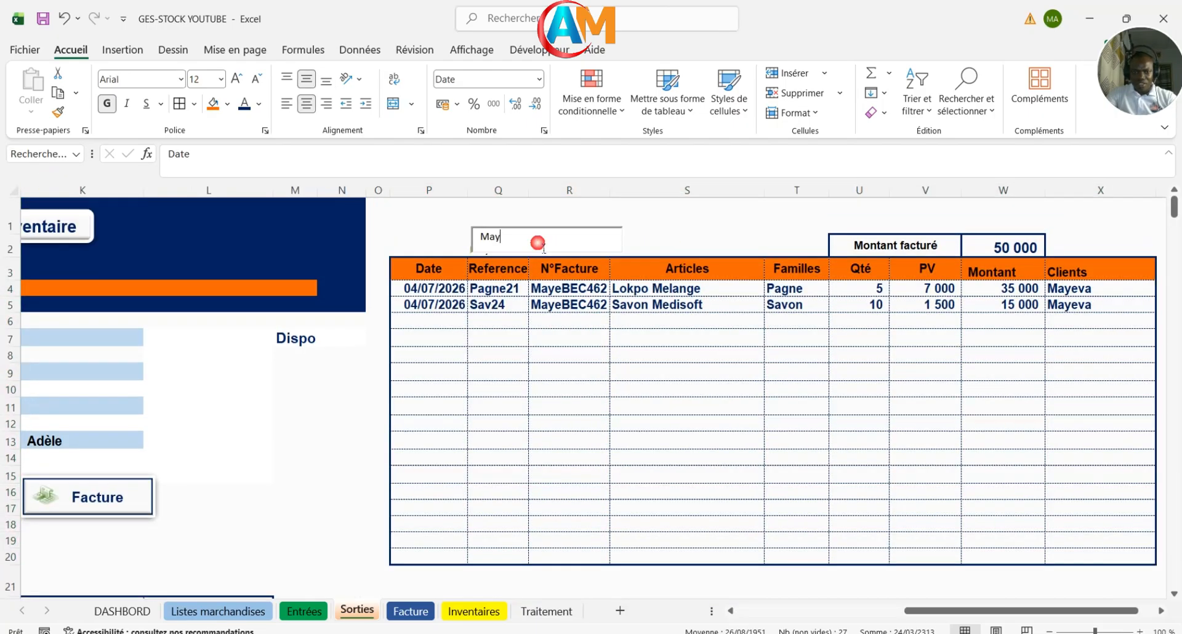
key(BackSpace)
key(BackSpace)
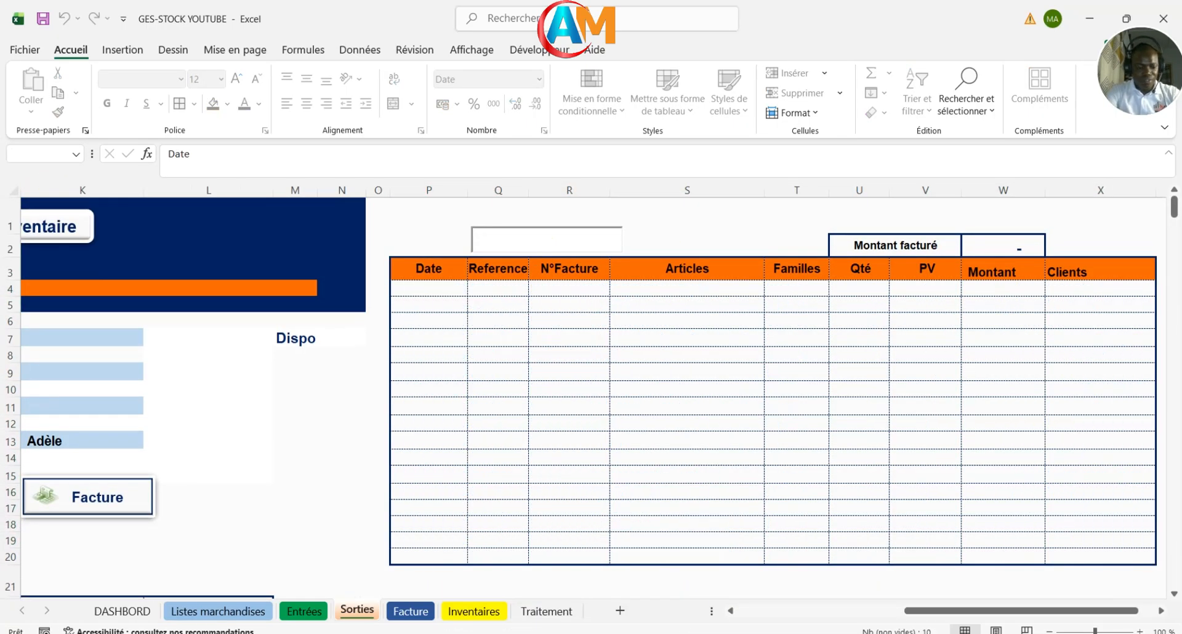
text(Ab)
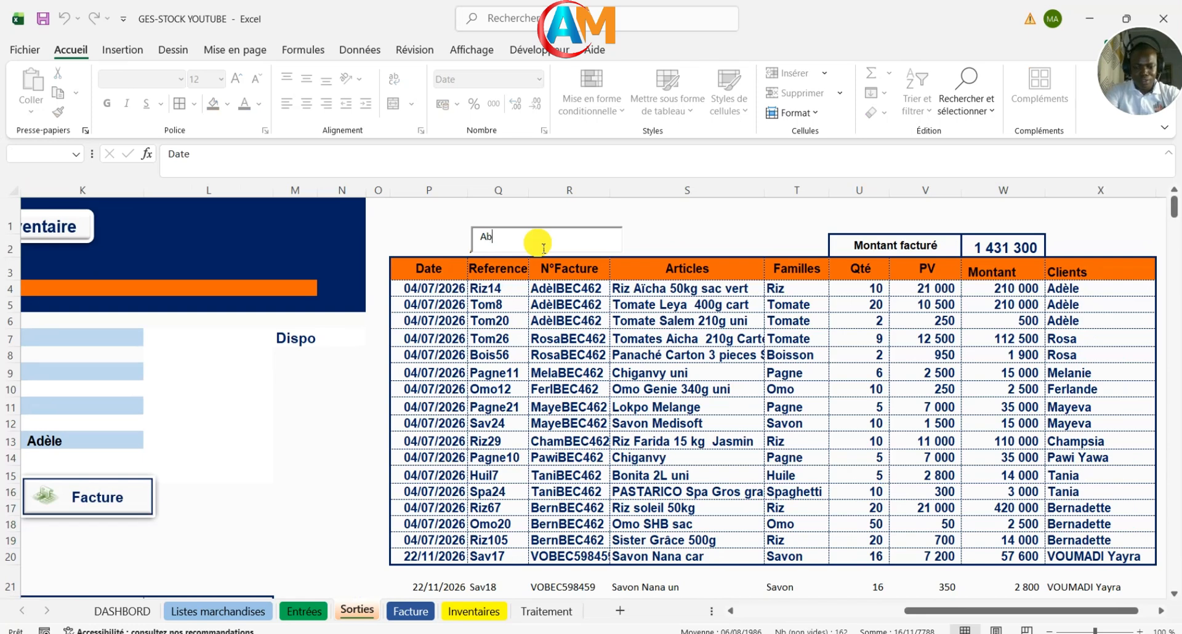
text(ot)
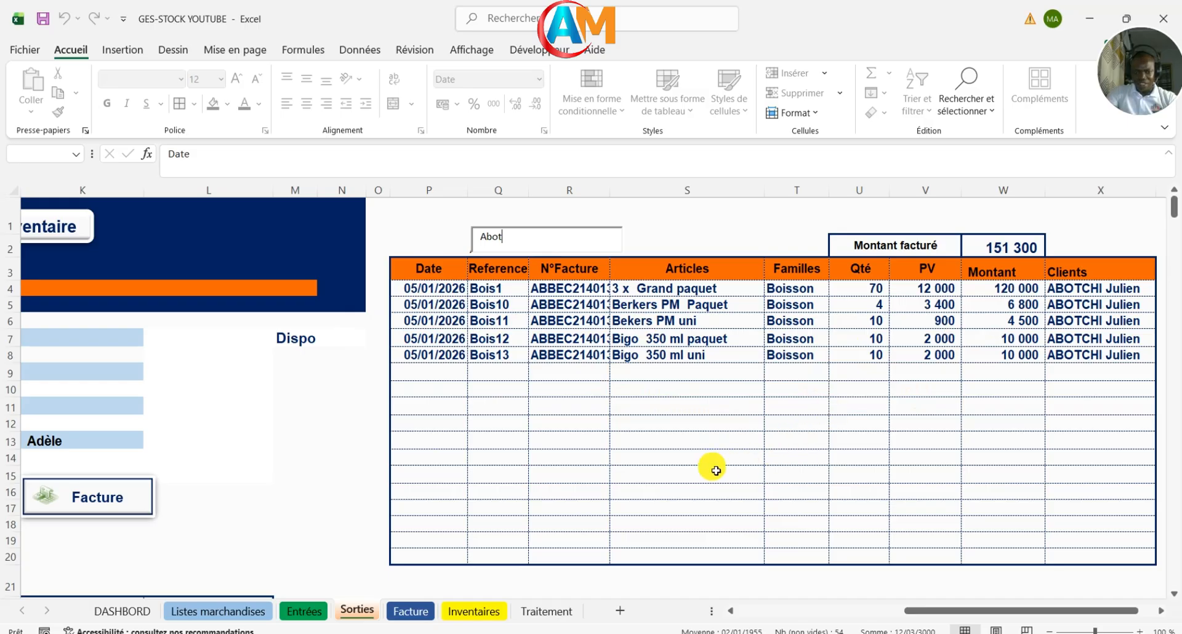
Step: Clear the client search text from the search box above the table
click(634, 463)
click(514, 236)
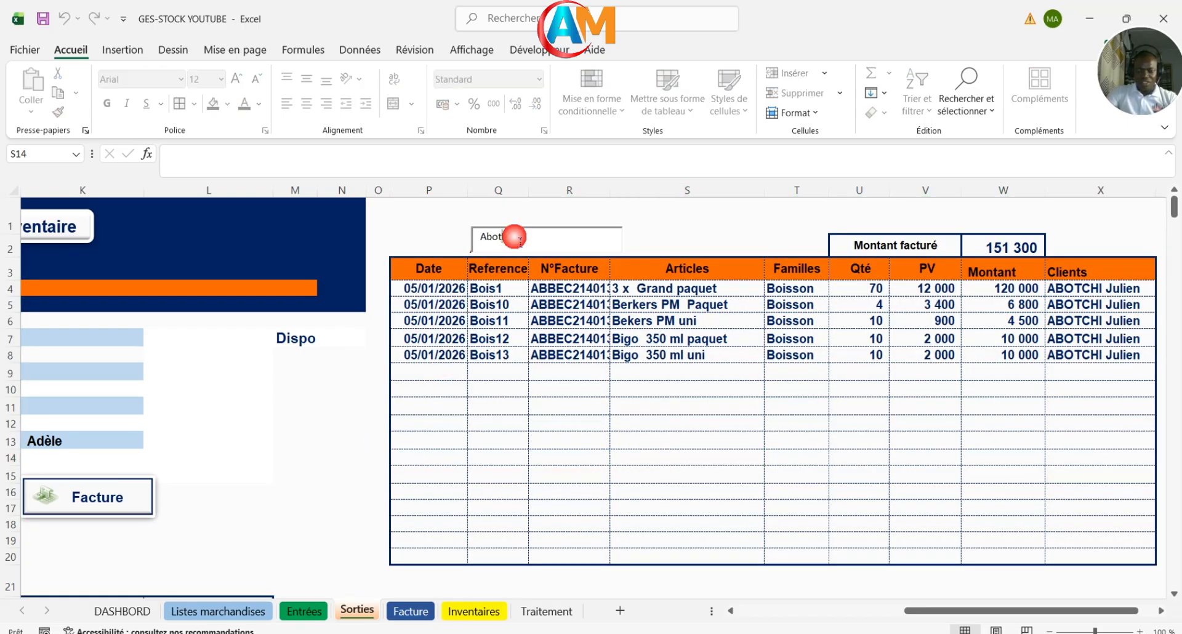
key(BackSpace)
key(BackSpace)
key(BackSpace)
key(BackSpace)
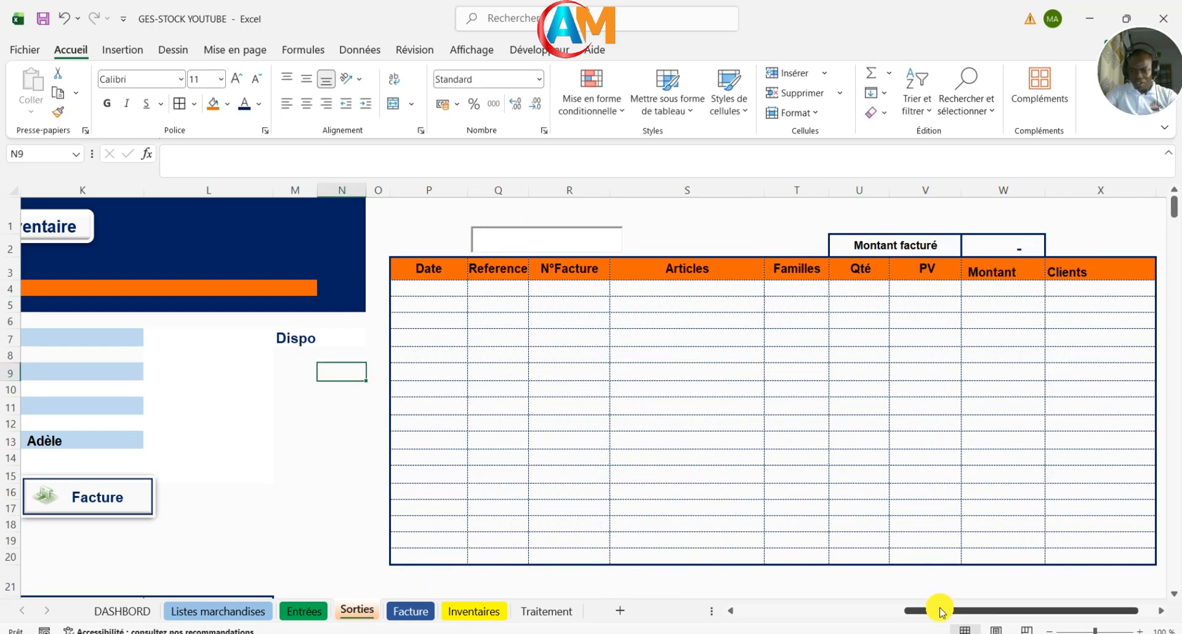
click(603, 410)
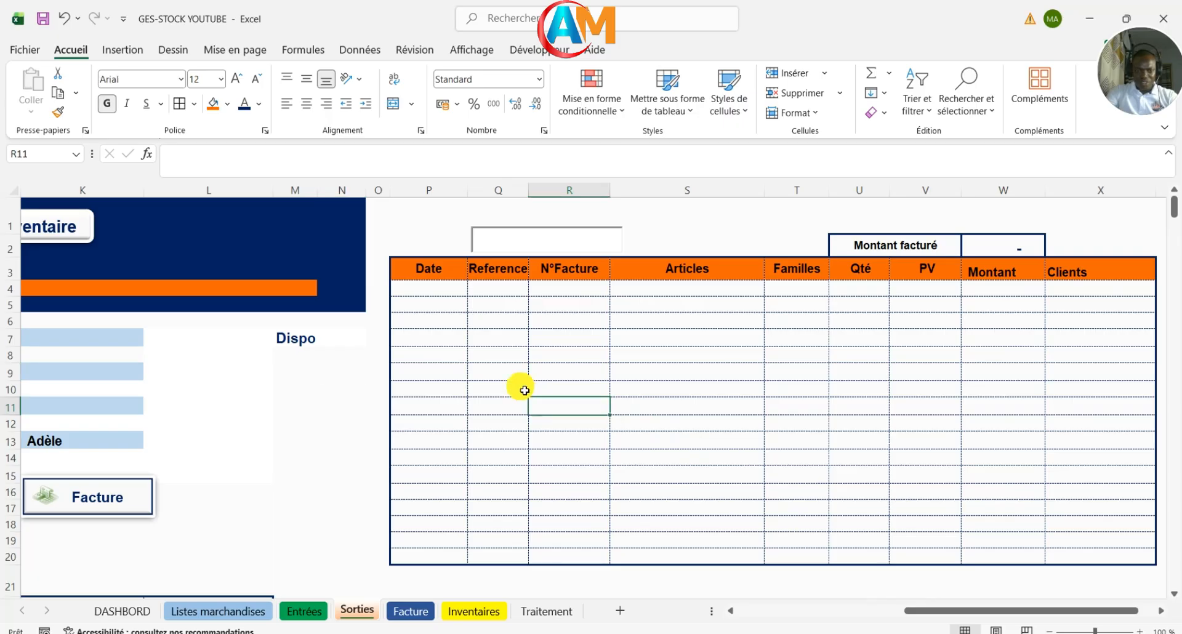
Step: Insert an online picture of a plain black magnifying glass at P2, using the image search term "LOUPE"
click(437, 241)
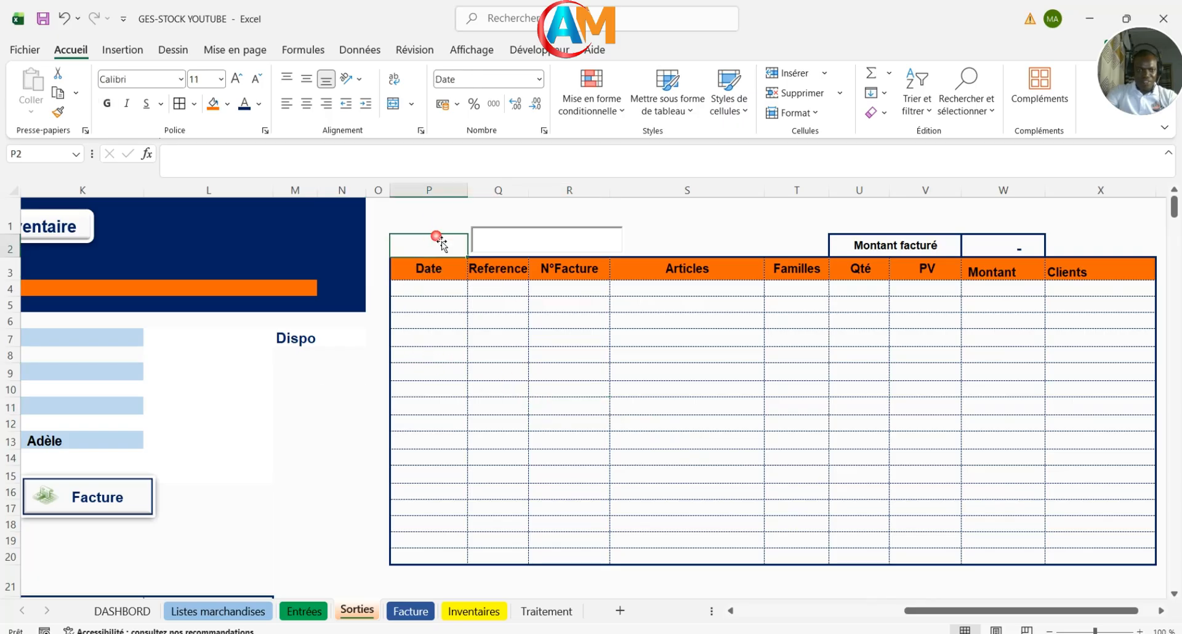
click(126, 50)
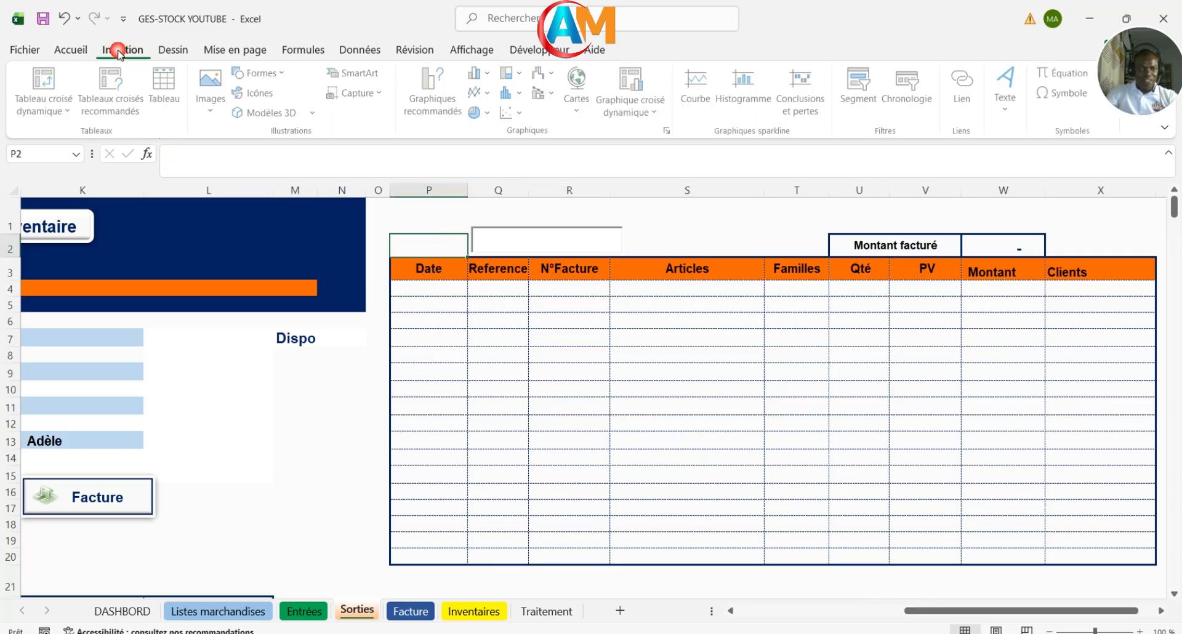
click(214, 115)
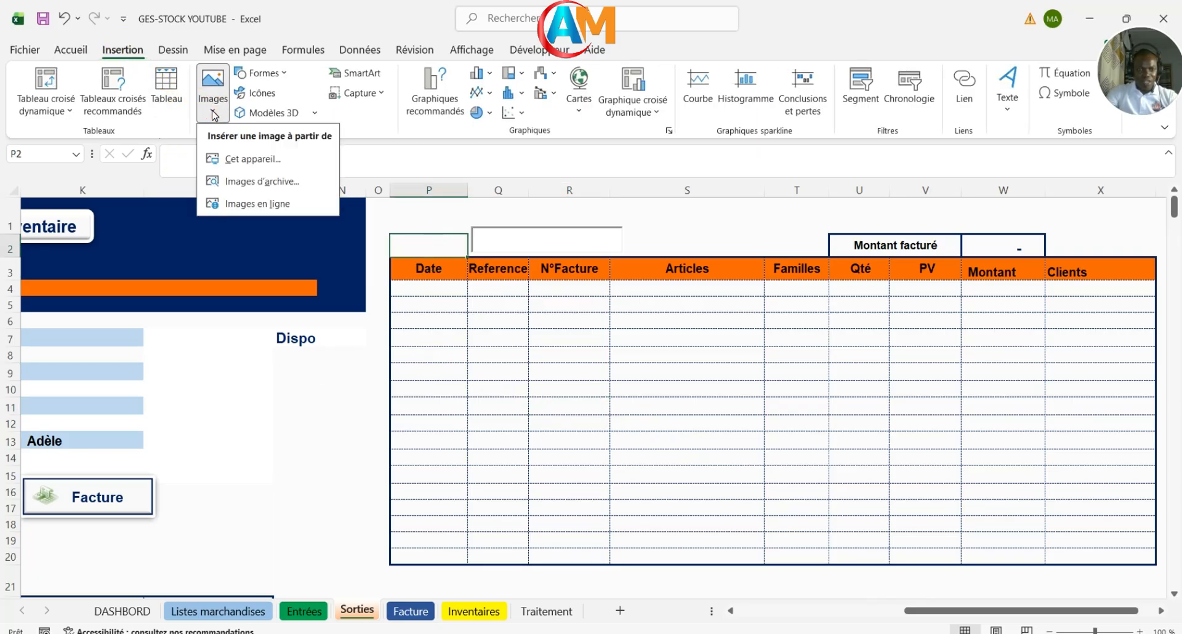
click(250, 205)
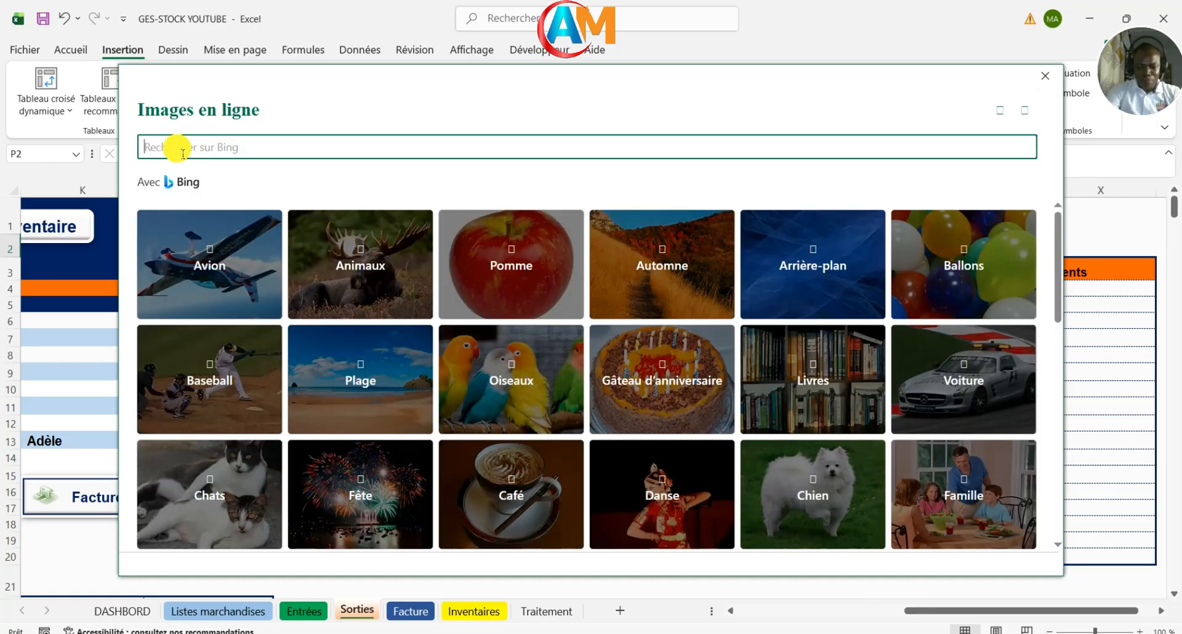
text(LOU)
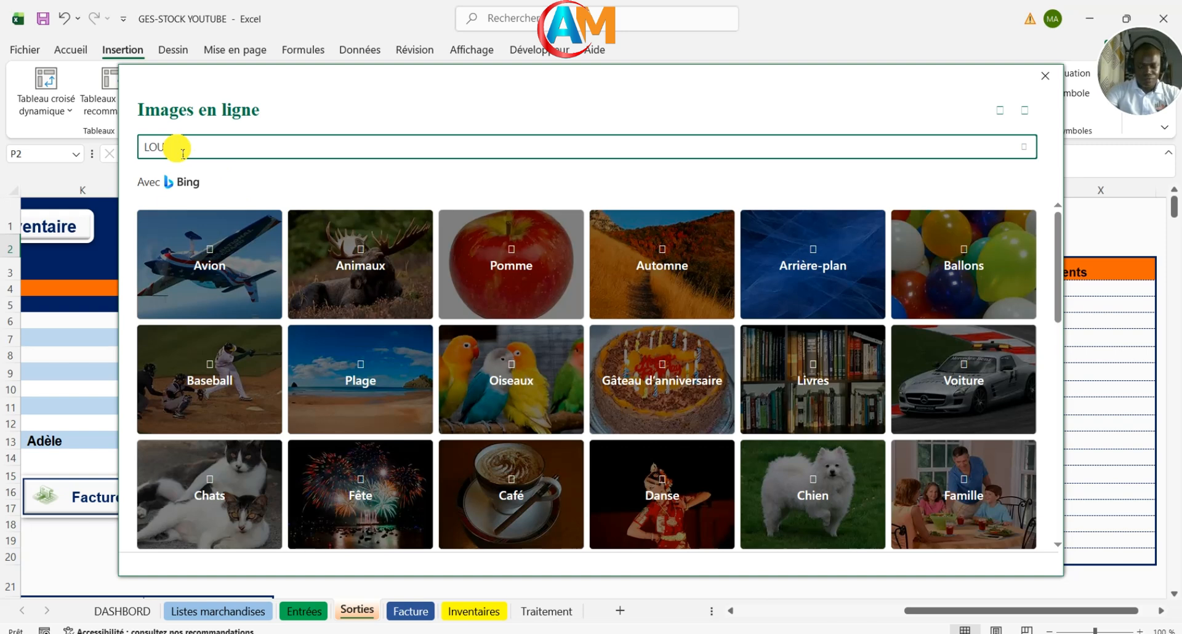
text(PE)
key(Return)
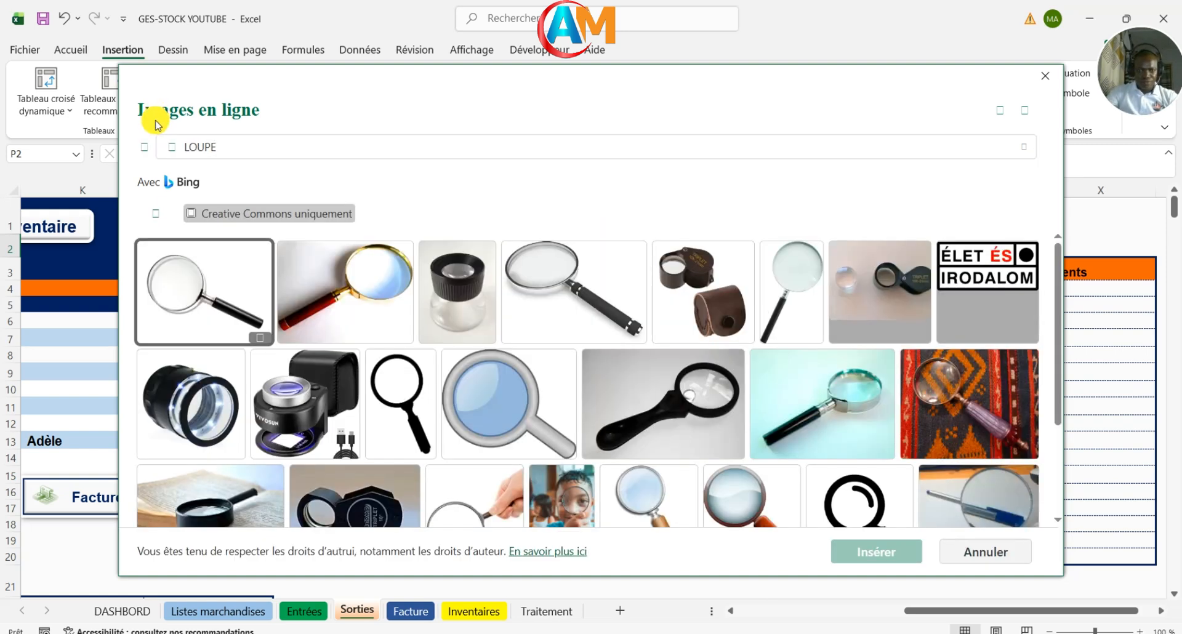
scroll(305, 314, down, 3)
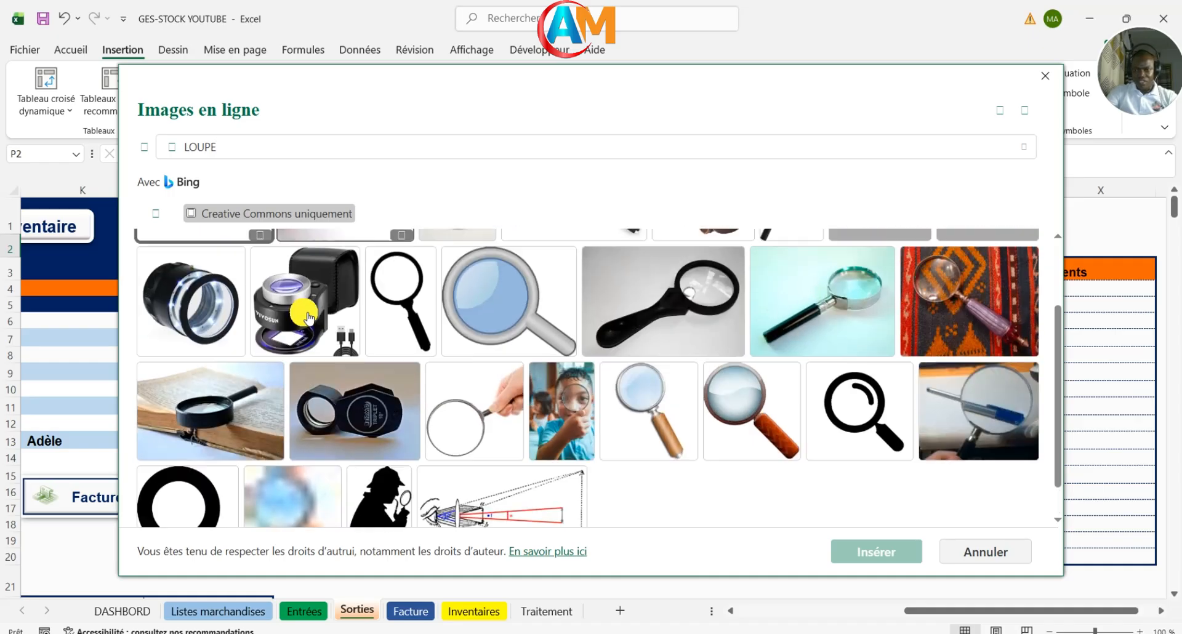
scroll(304, 314, up, 3)
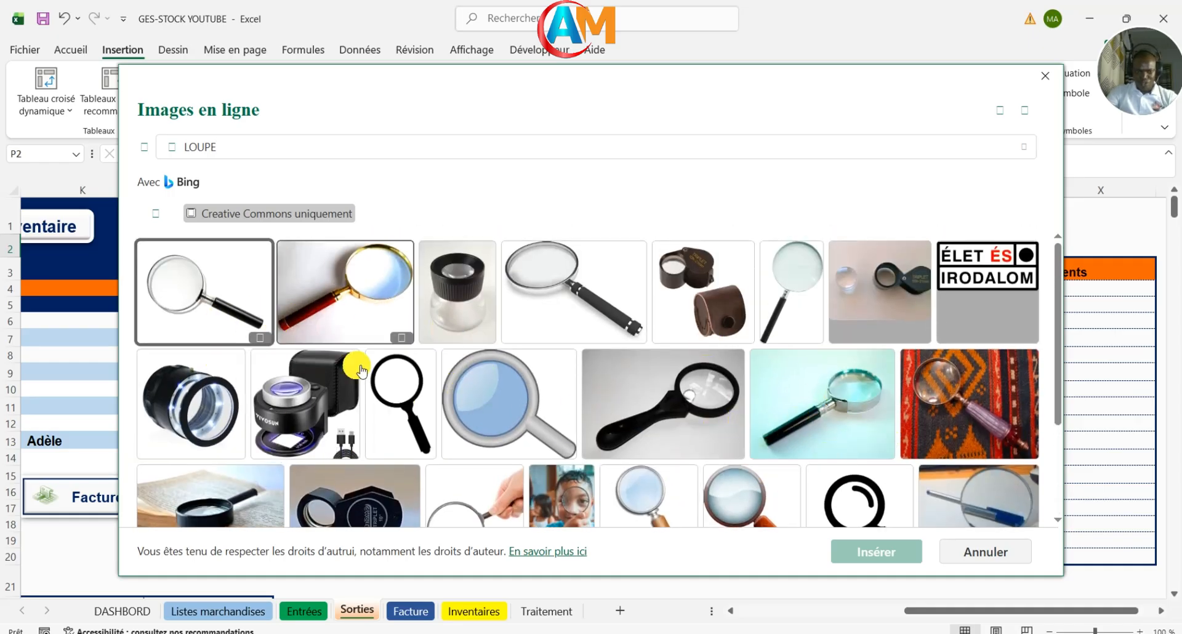
click(403, 388)
click(841, 541)
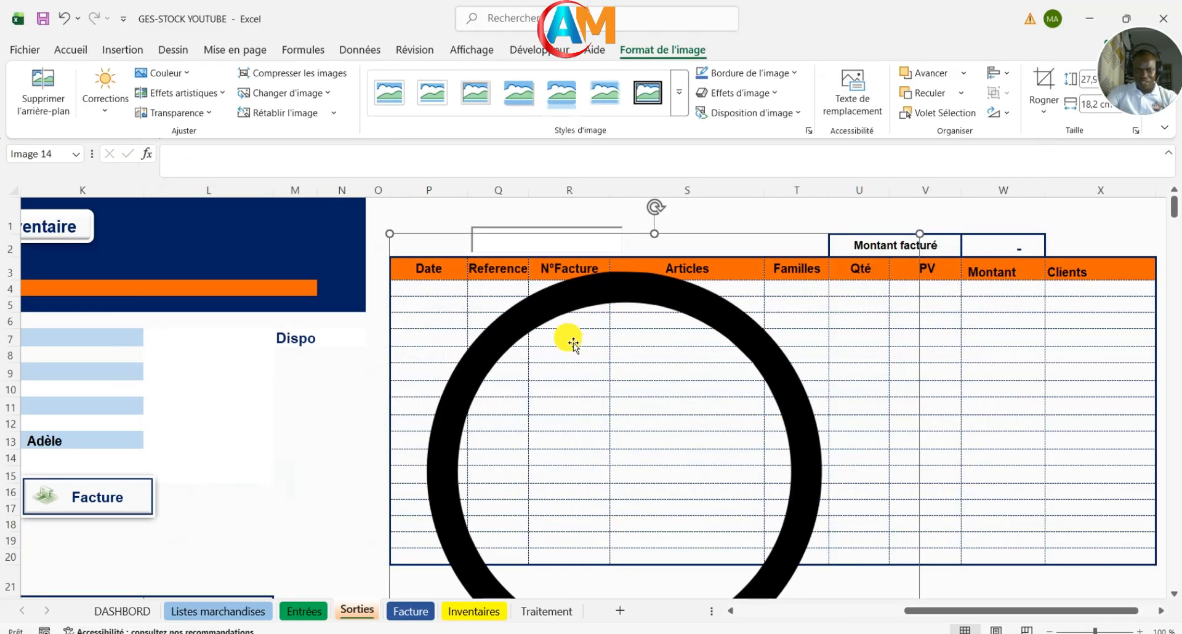
Step: Shrink the magnifying glass picture to about 0.68 by 0.87 cm and place it beside the search text box
scroll(573, 344, down, 1)
scroll(570, 339, up, 1)
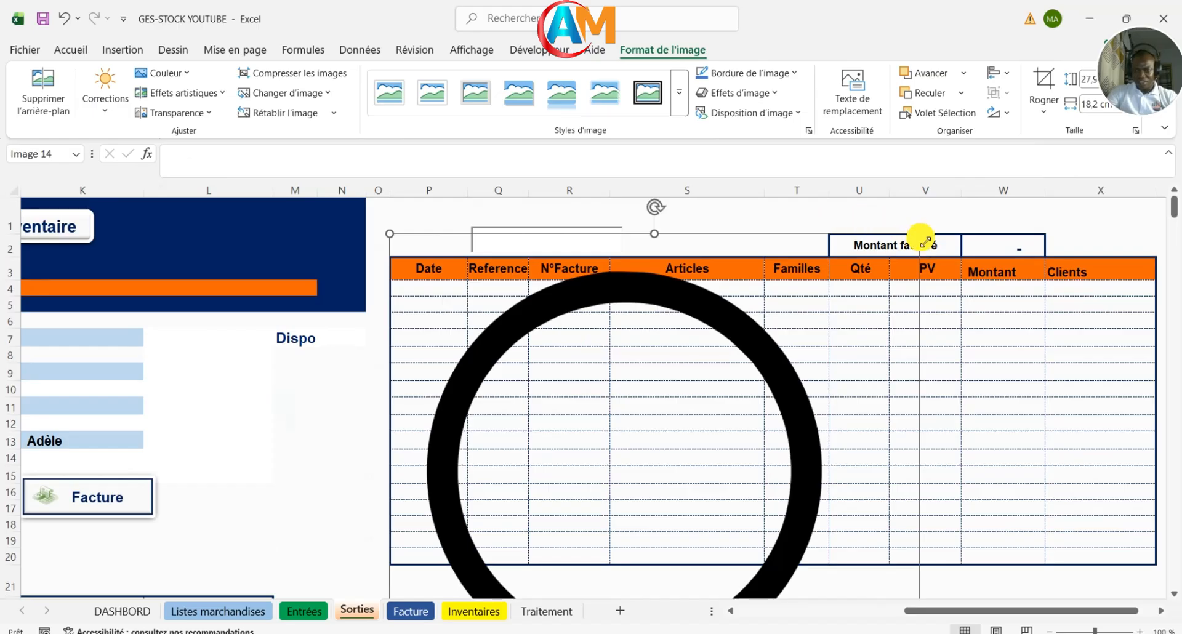
drag(919, 234, 591, 360)
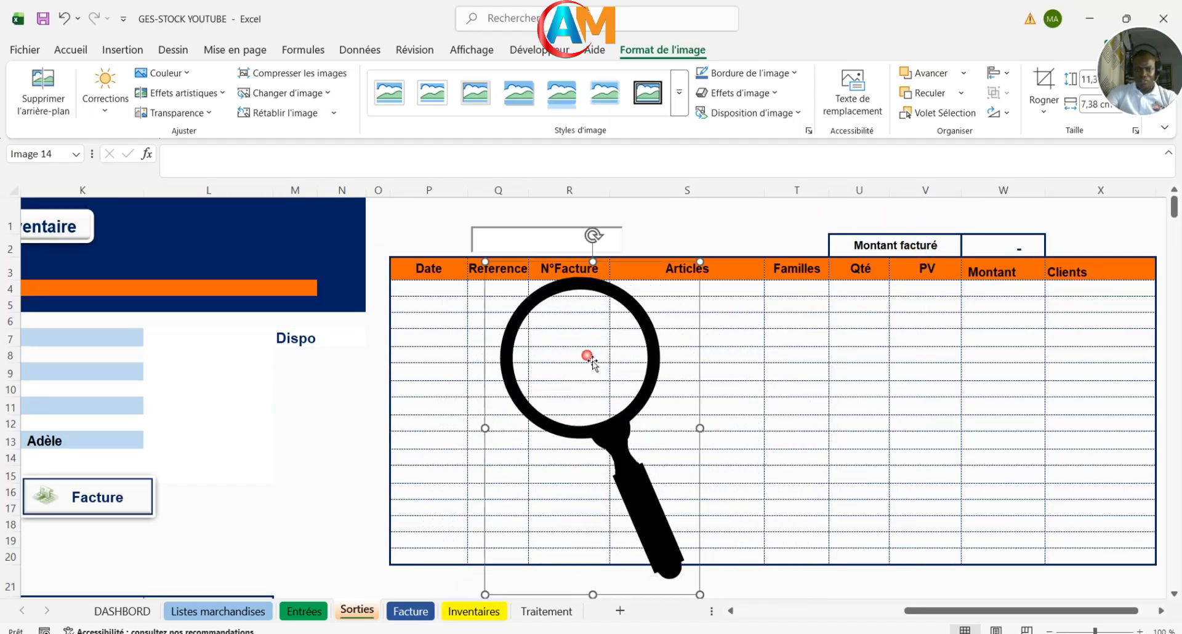
drag(700, 602, 702, 489)
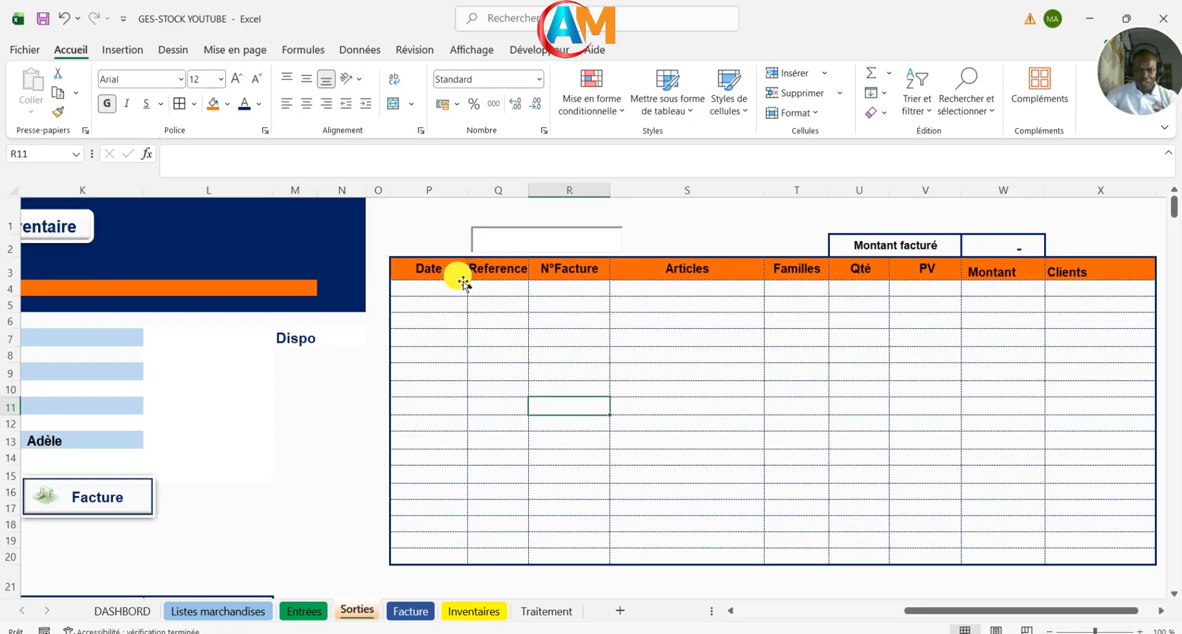
drag(463, 282, 455, 240)
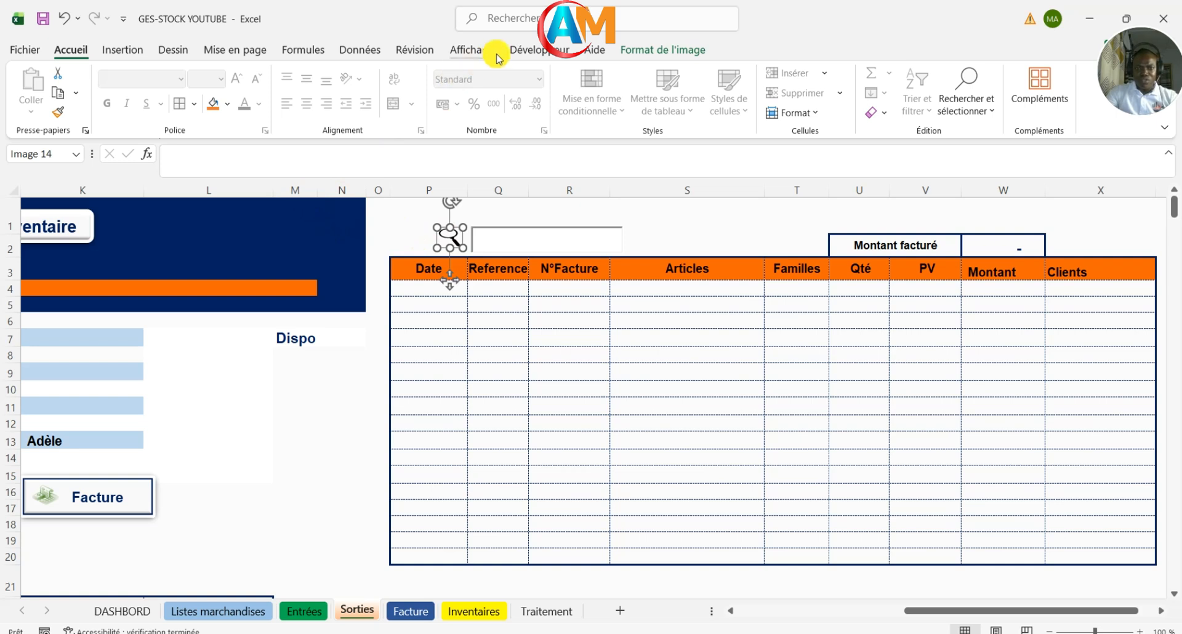
Step: Recolour the magnifying glass picture in dark blue and rotate it 90°
click(643, 51)
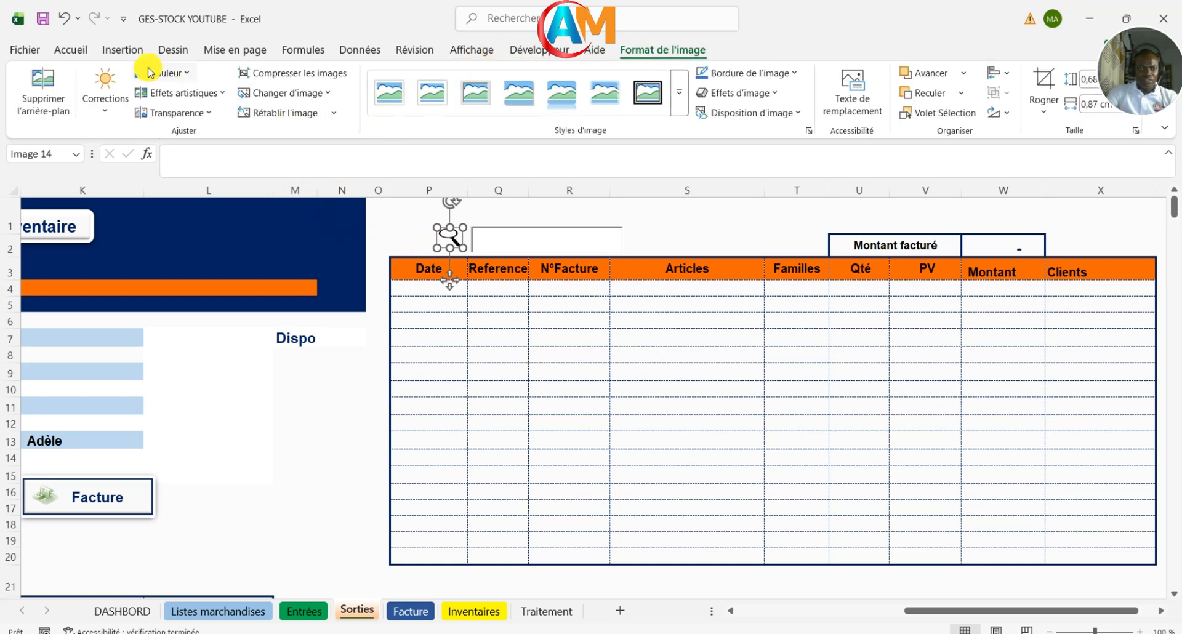
click(187, 75)
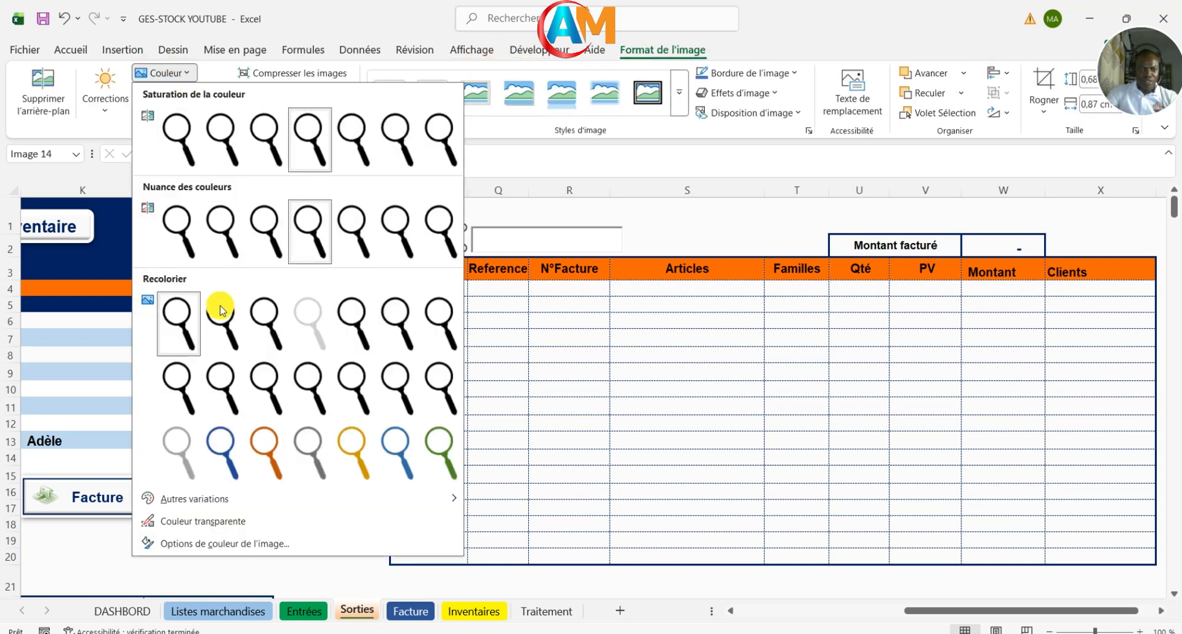
click(221, 455)
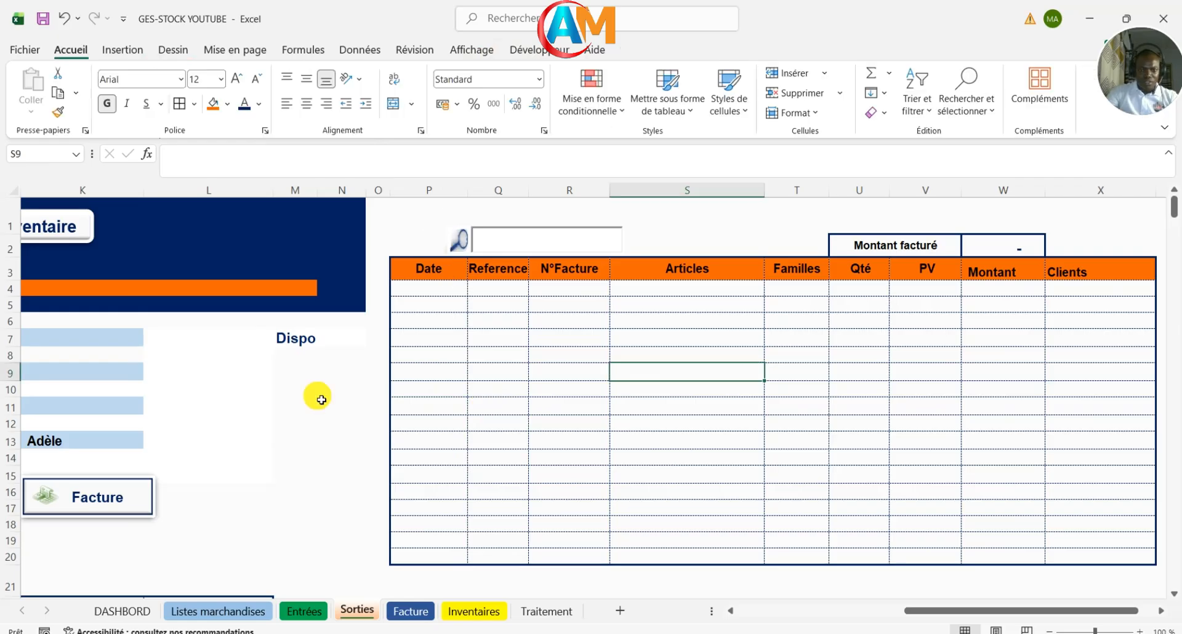
click(305, 390)
click(458, 240)
click(315, 372)
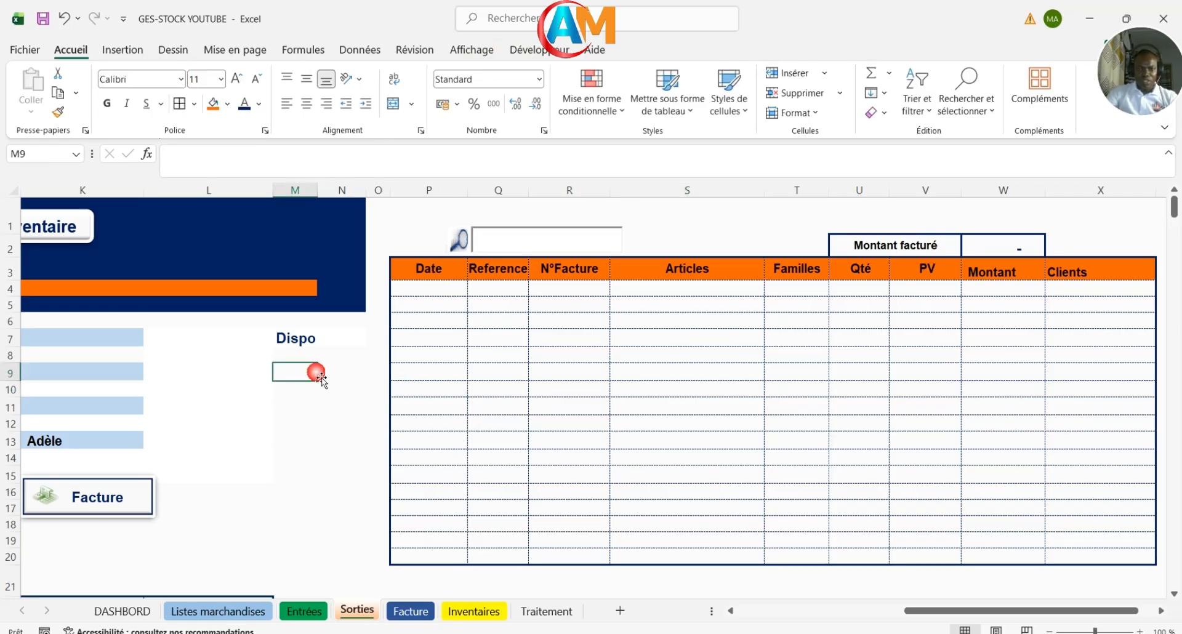
Step: Set the magnifying glass picture's properties so it neither moves nor resizes with the cells
click(461, 243)
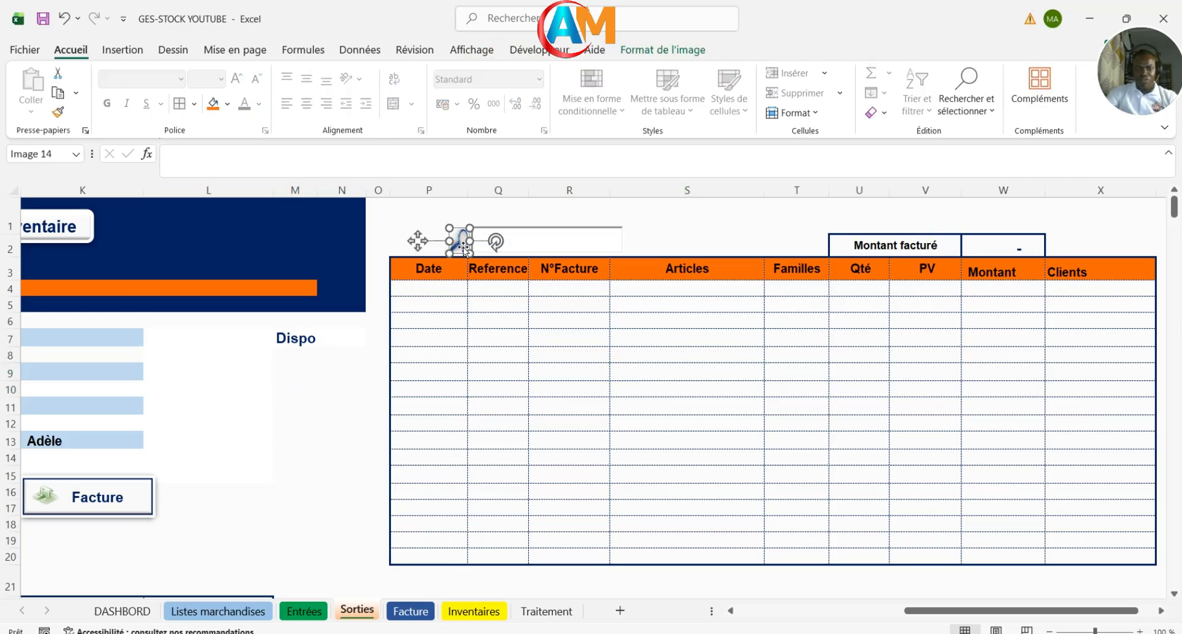
right_click(463, 247)
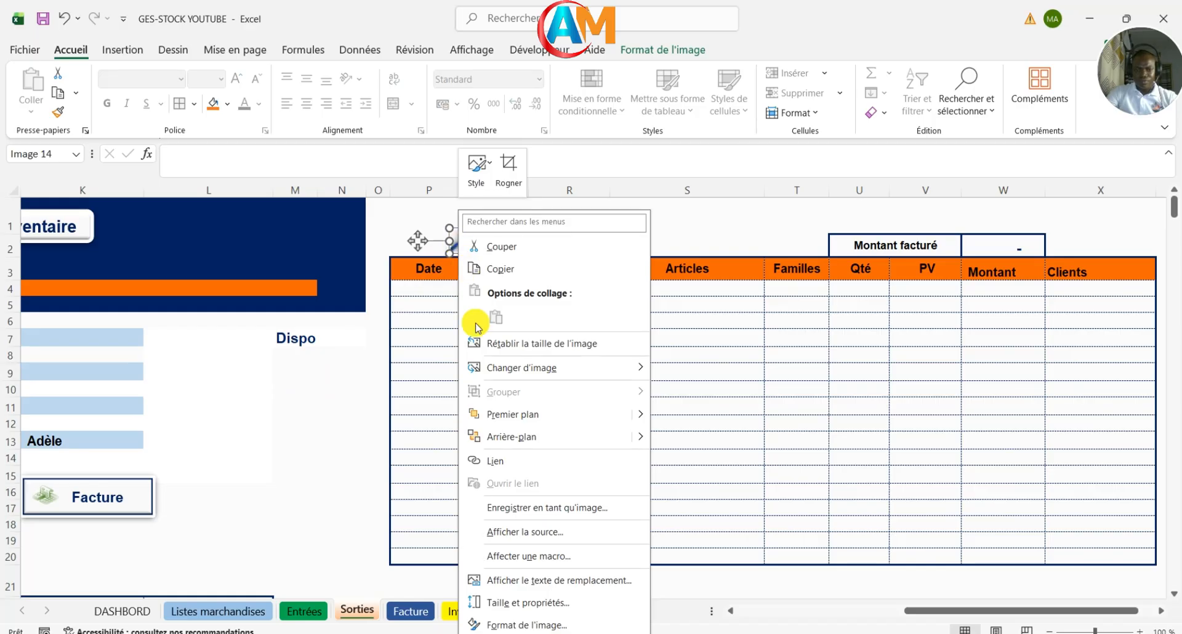
click(521, 603)
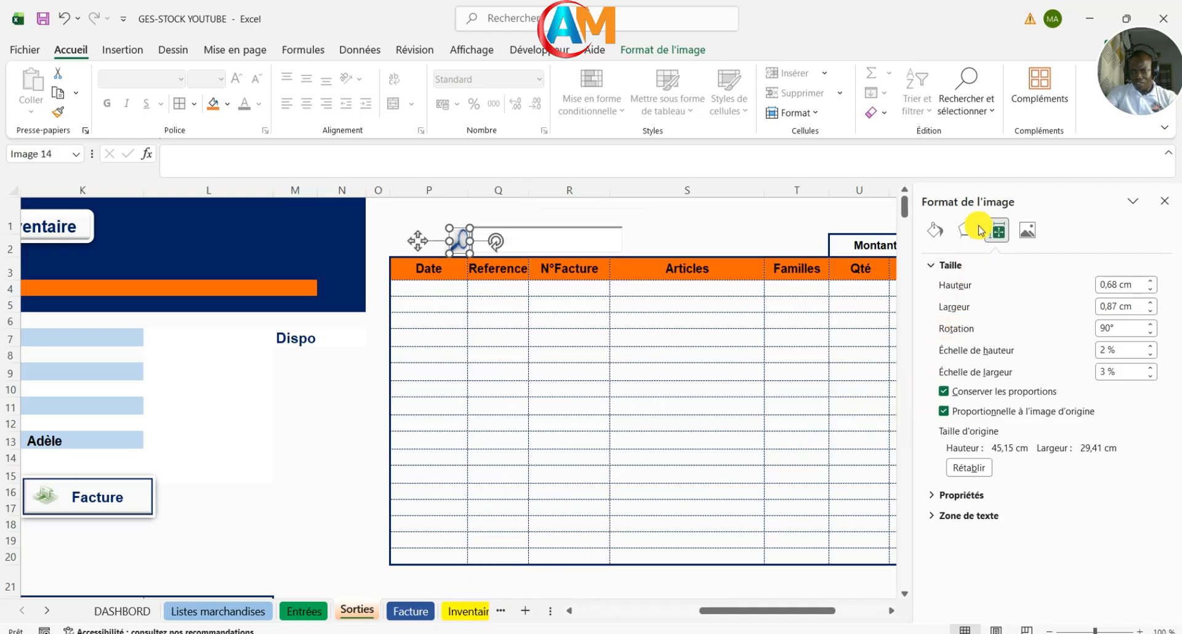
click(998, 228)
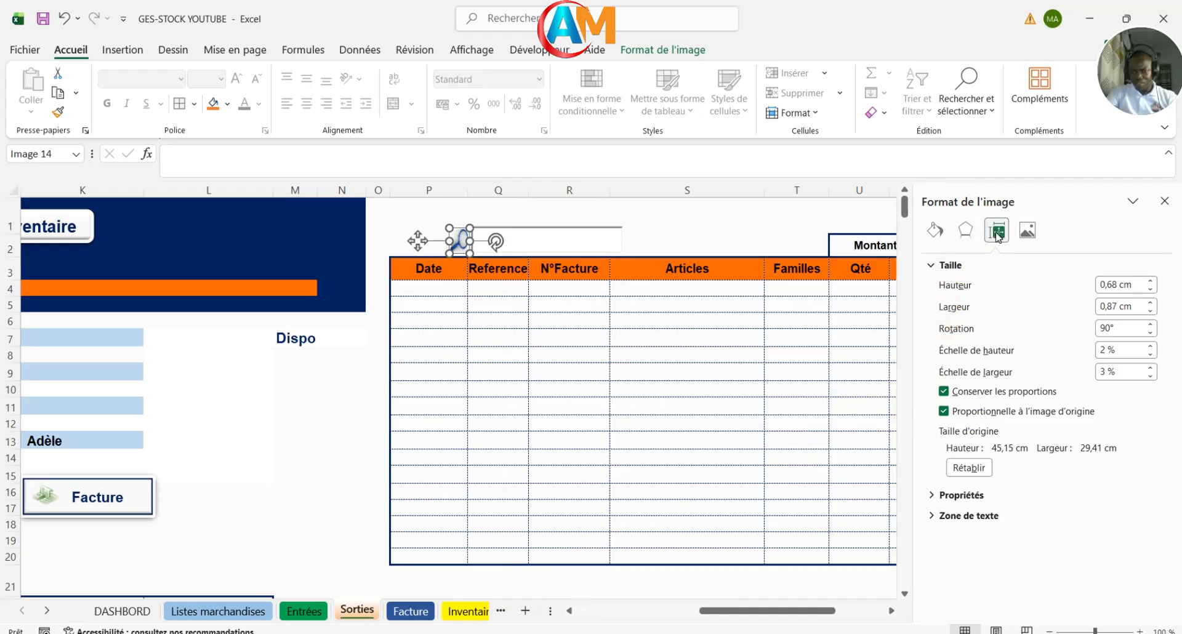
click(936, 495)
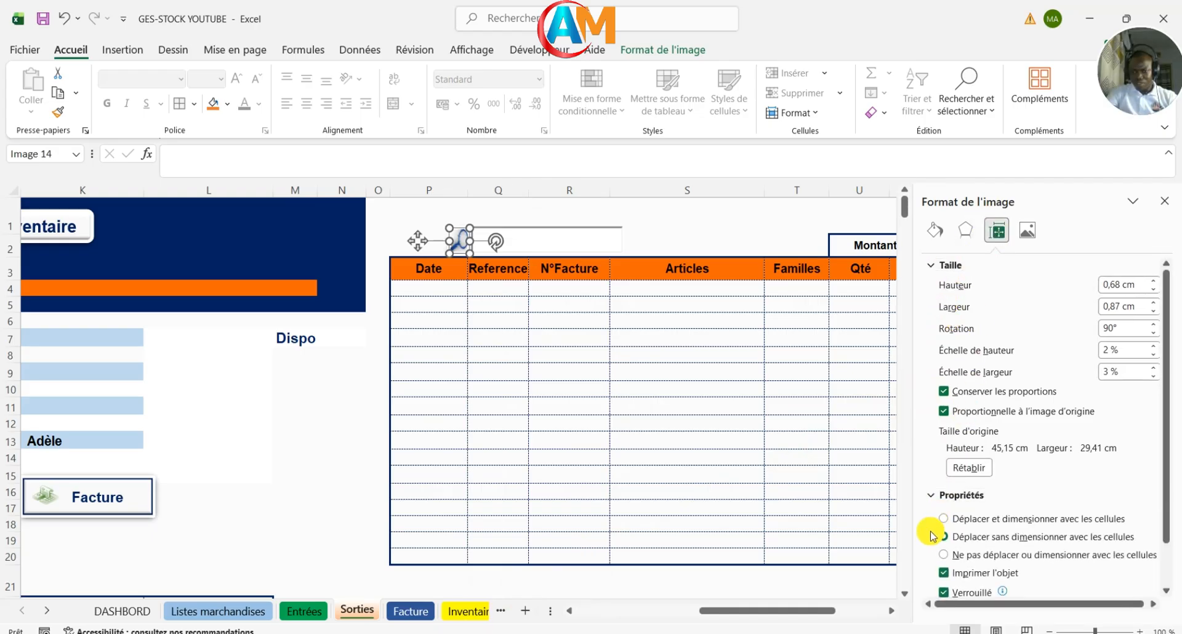
scroll(936, 531, down, 2)
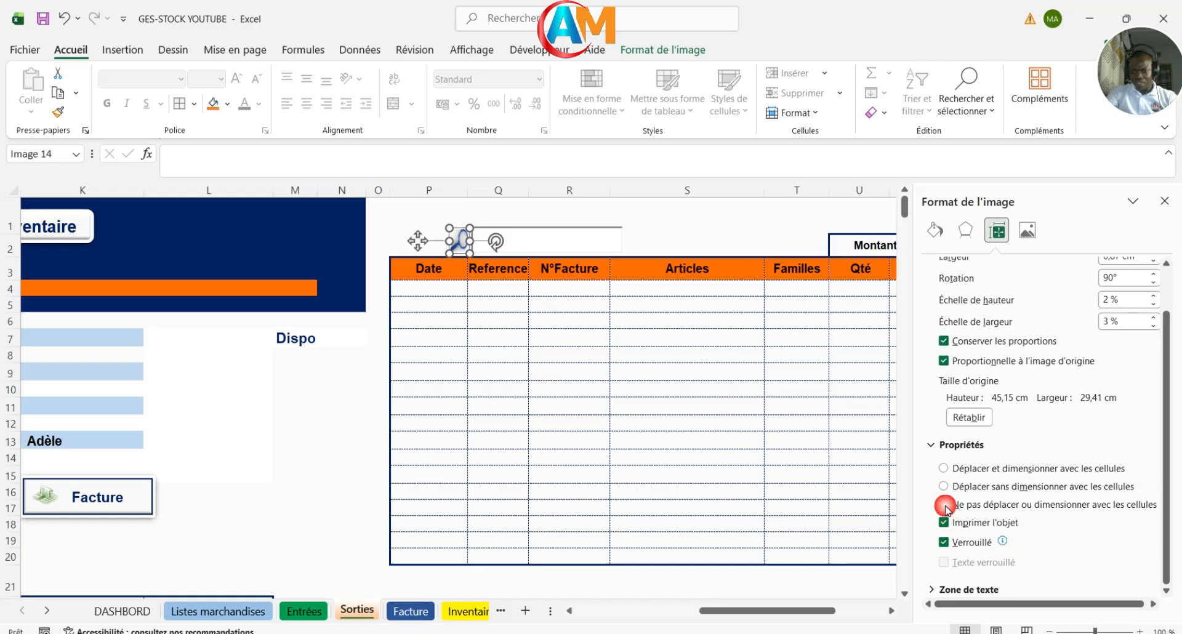
click(742, 505)
click(315, 448)
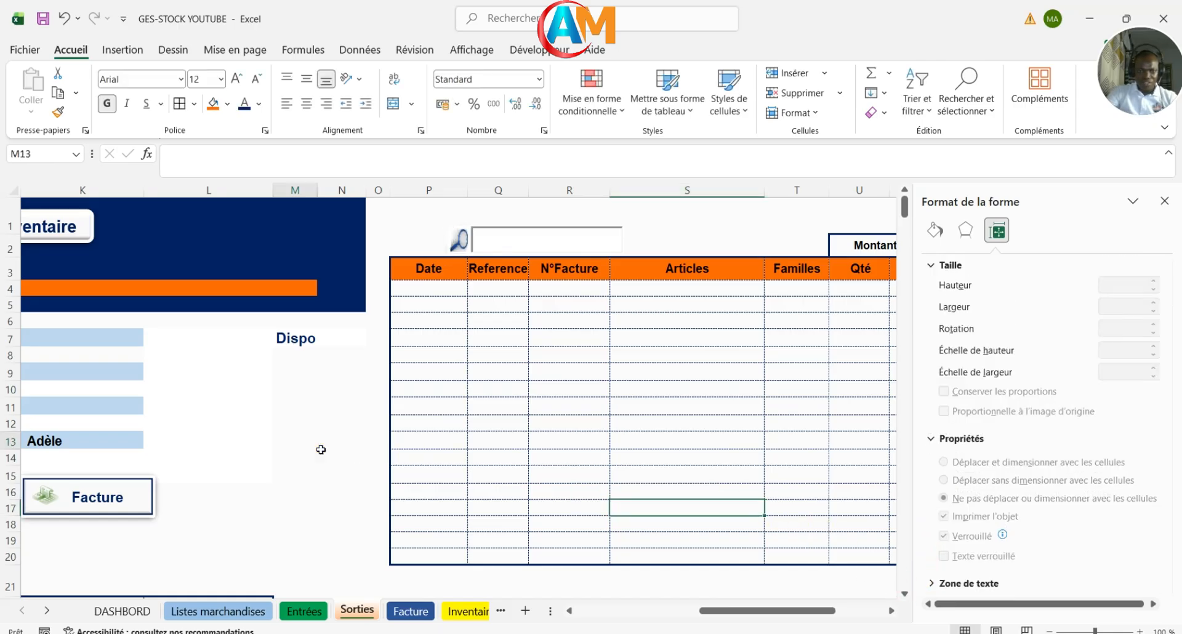
Step: Widen the magnifying glass picture slightly beside the search box and close its format settings
click(462, 246)
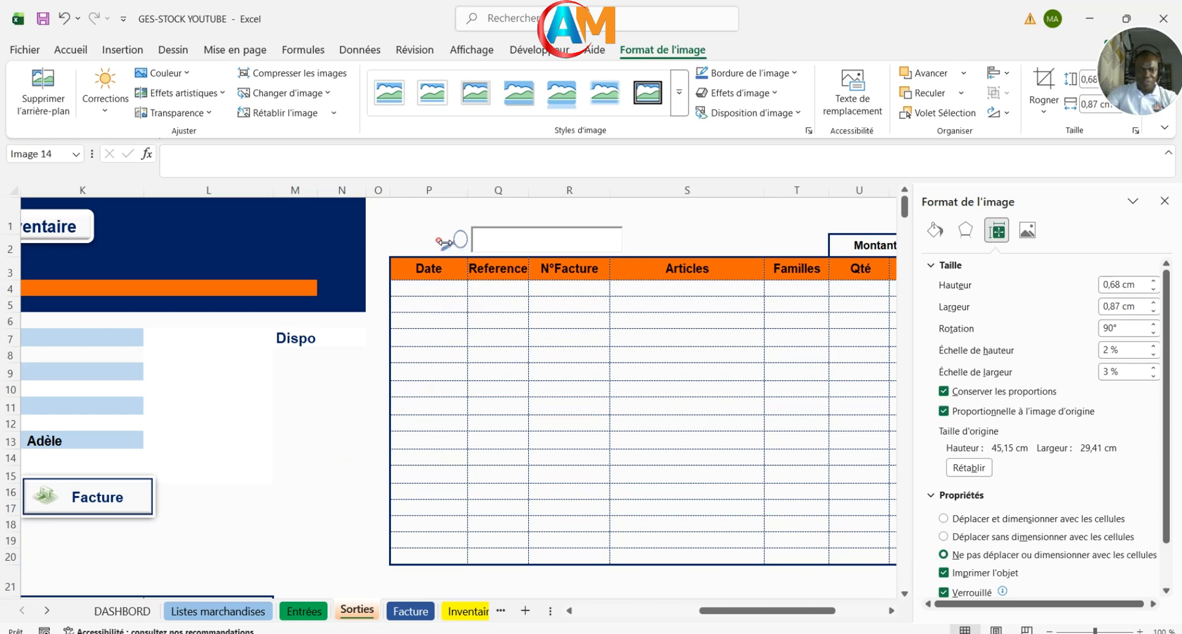
click(350, 405)
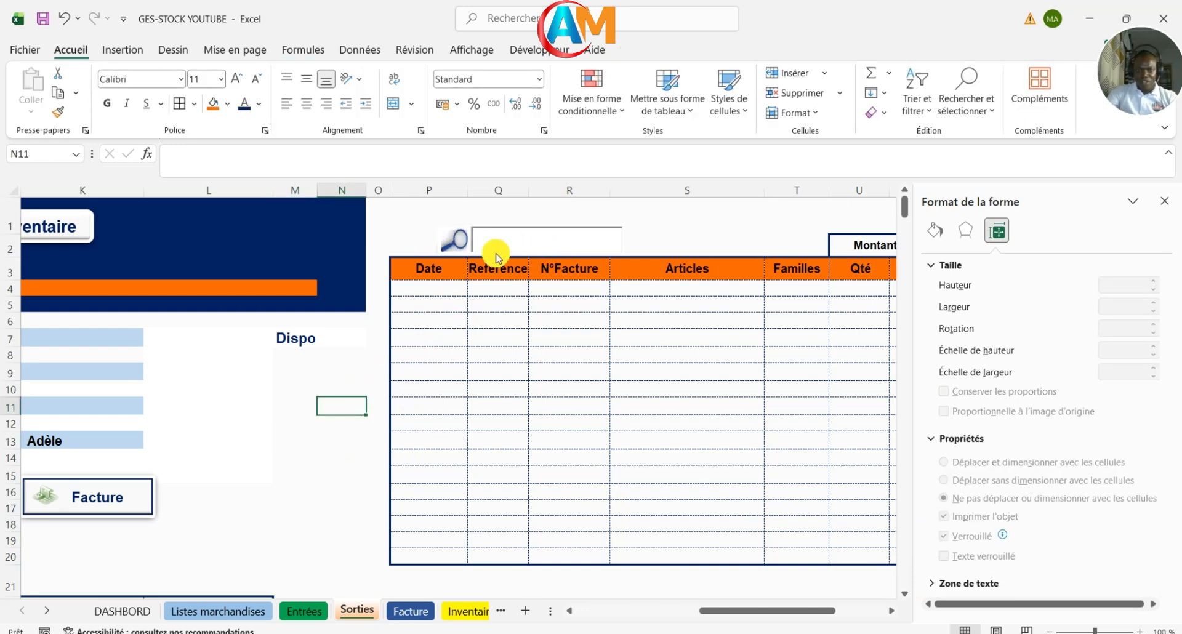
click(1169, 212)
click(271, 468)
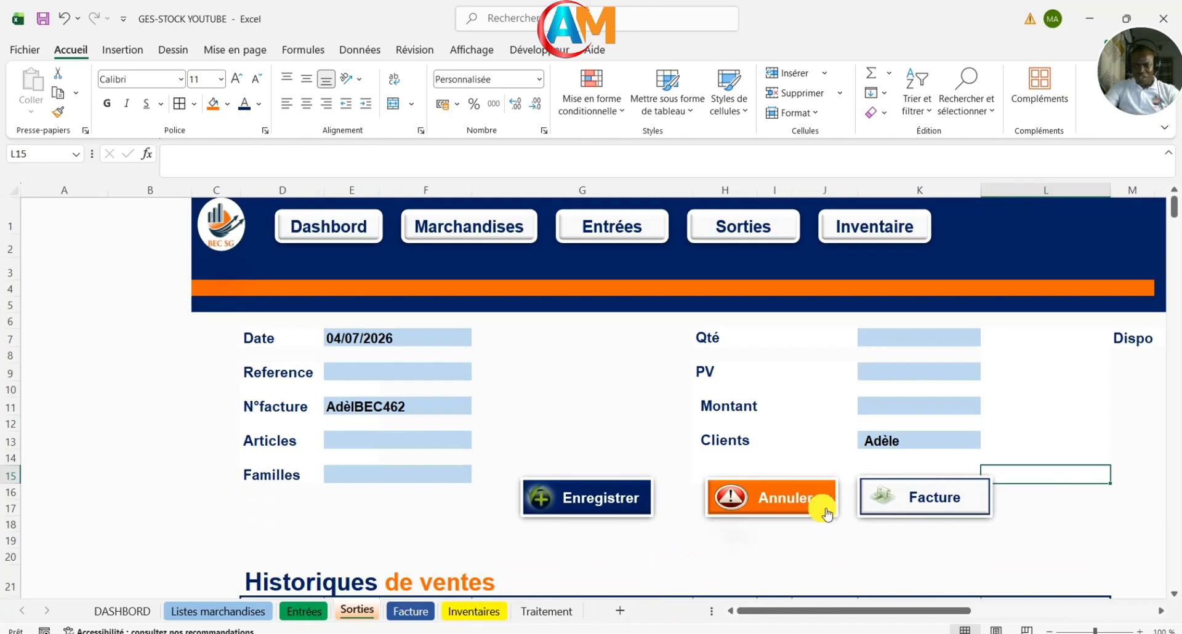
drag(754, 611, 881, 518)
scroll(837, 495, down, 4)
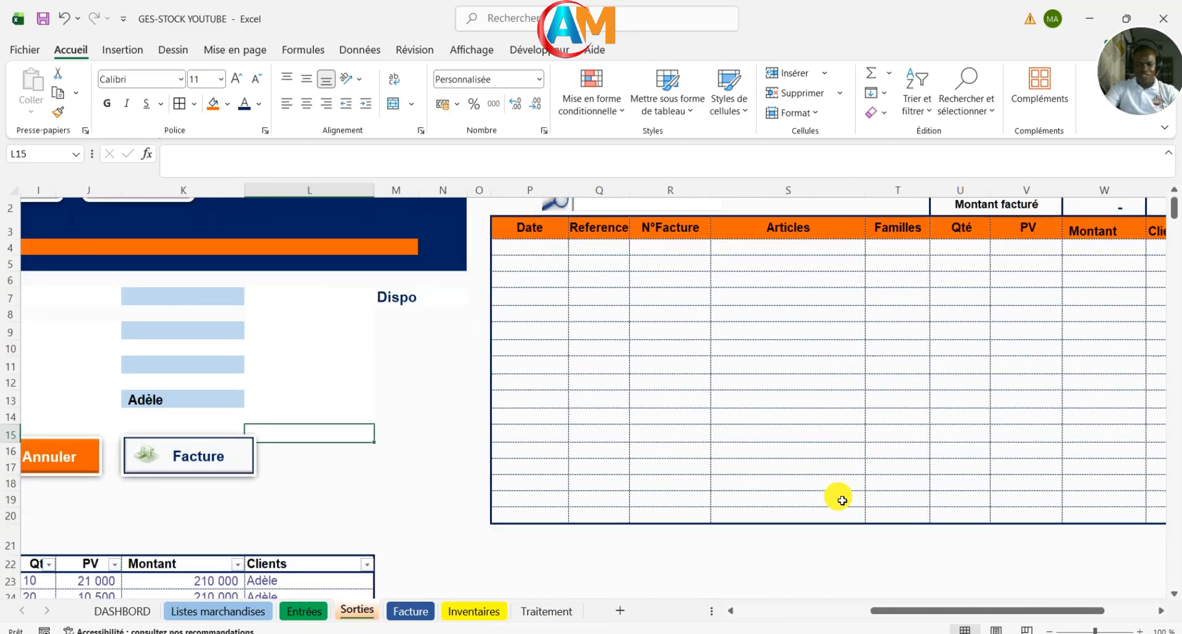
scroll(837, 499, up, 1)
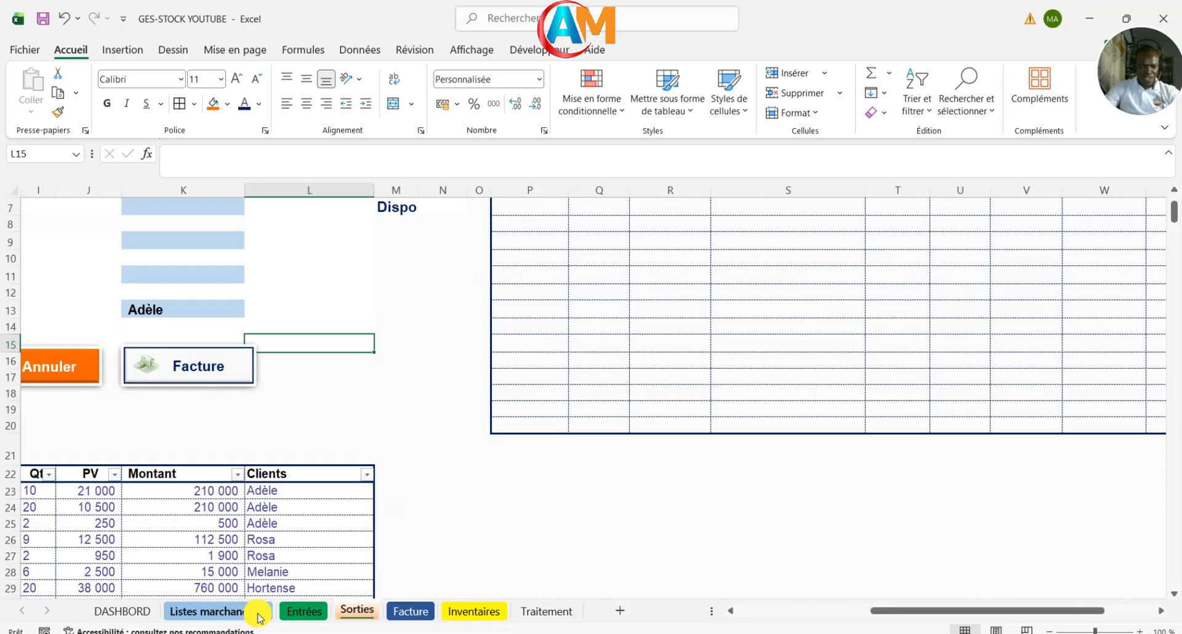
click(306, 612)
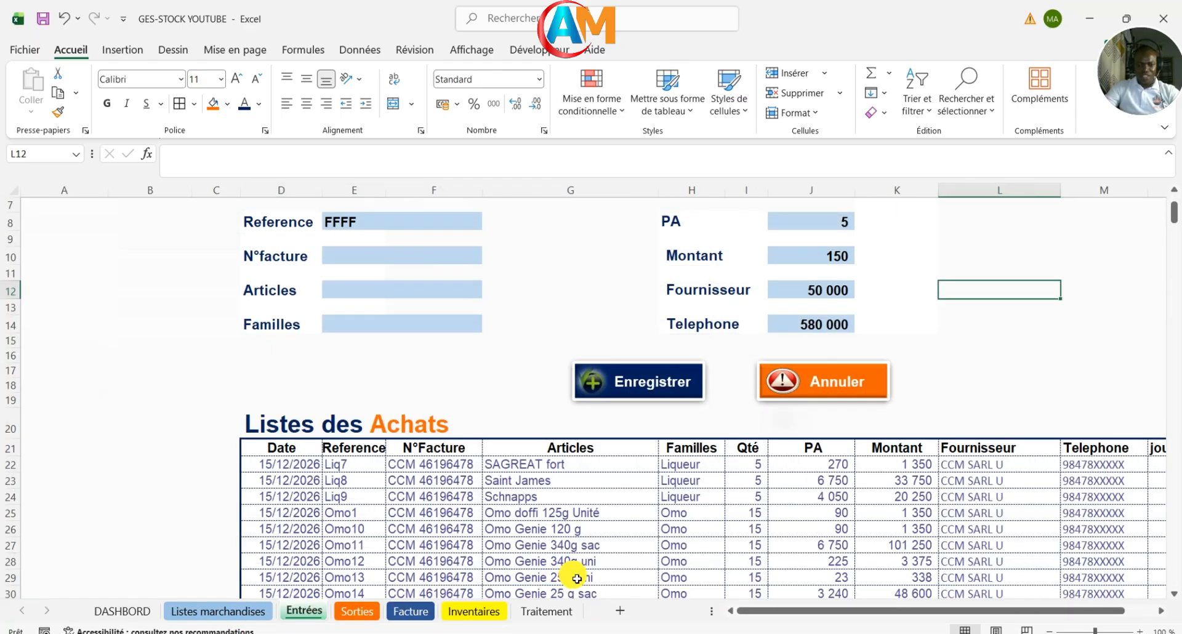
Step: On the DASHBORD sheet, insert the plain dark-blue online picture from the Arrière-plan category at cell E10
click(121, 610)
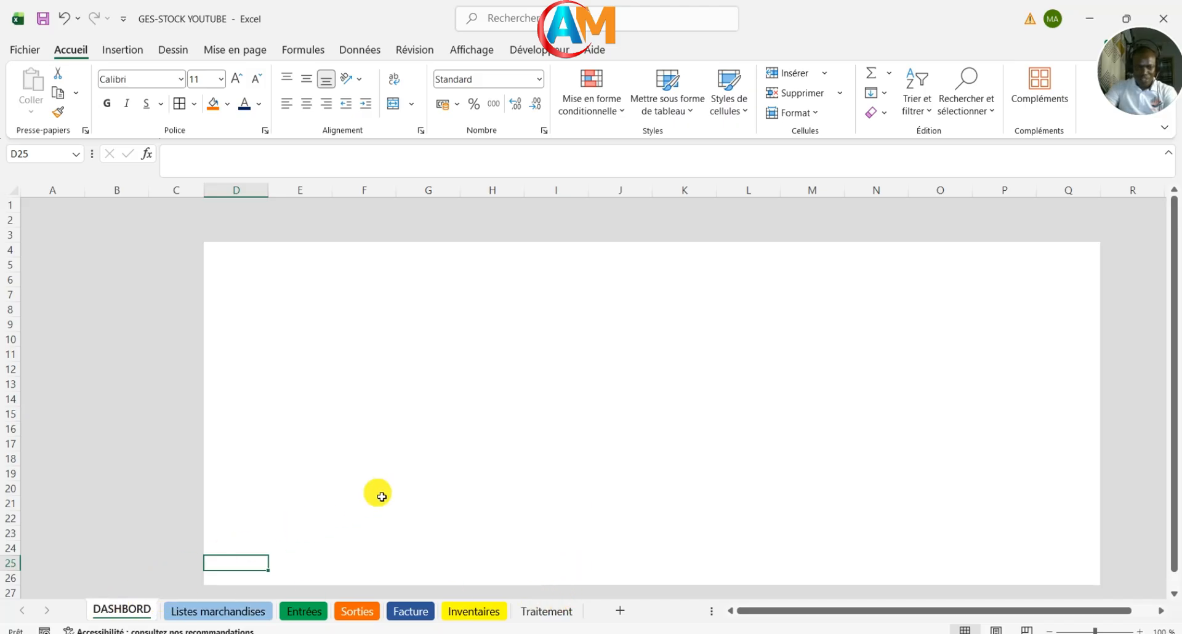
click(281, 341)
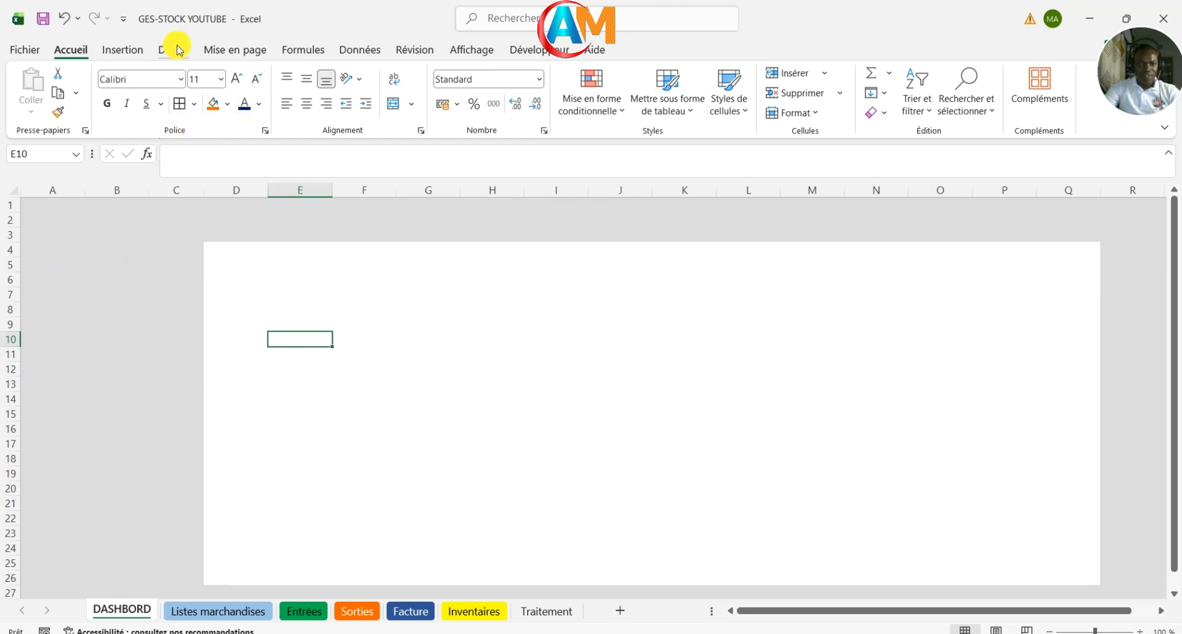
click(135, 55)
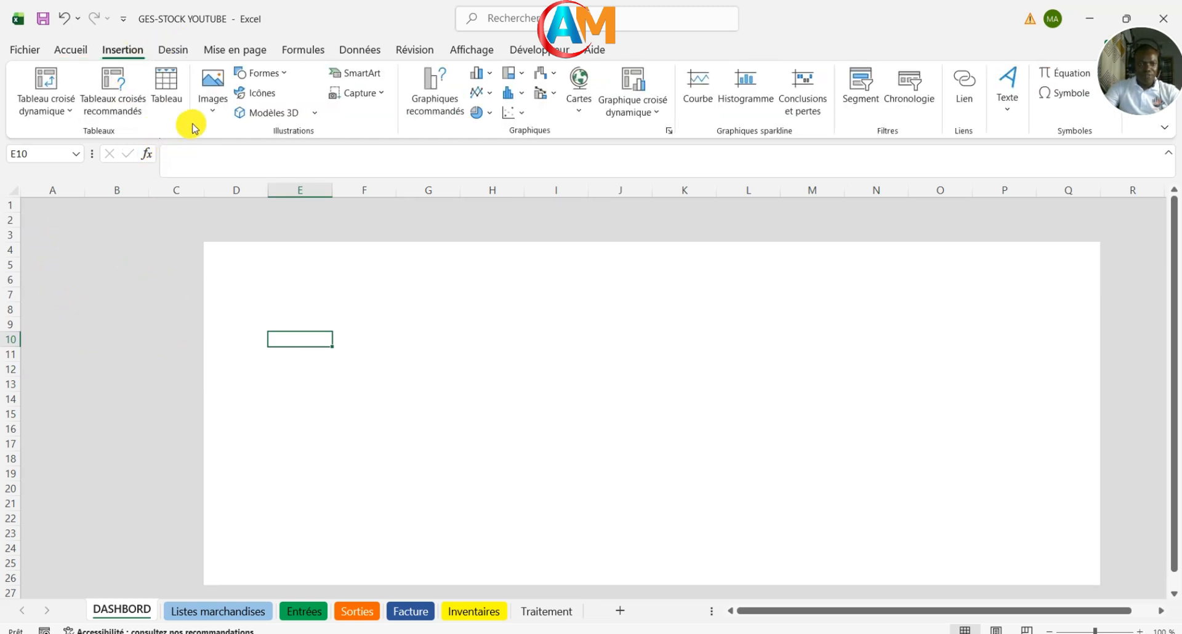
click(210, 108)
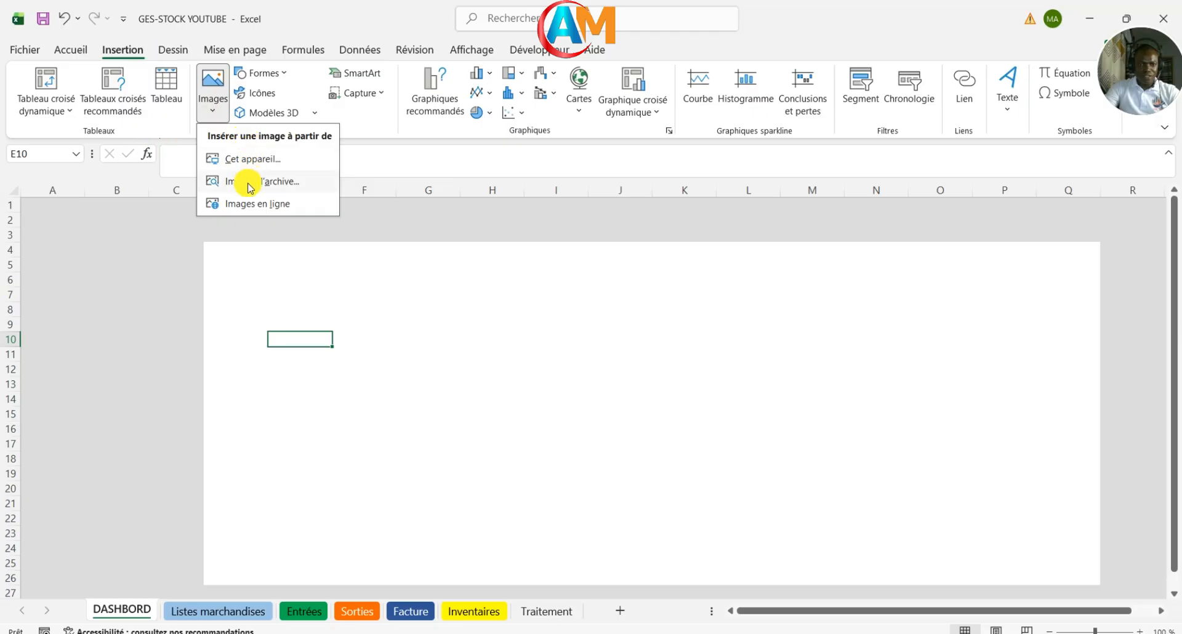
click(246, 204)
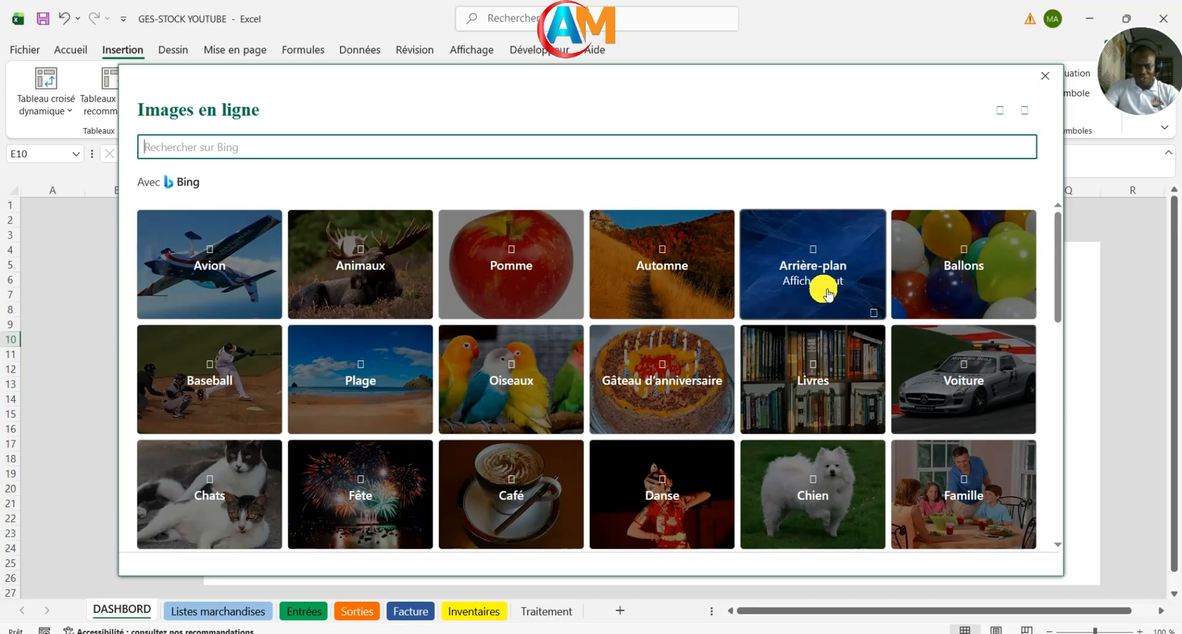
click(827, 294)
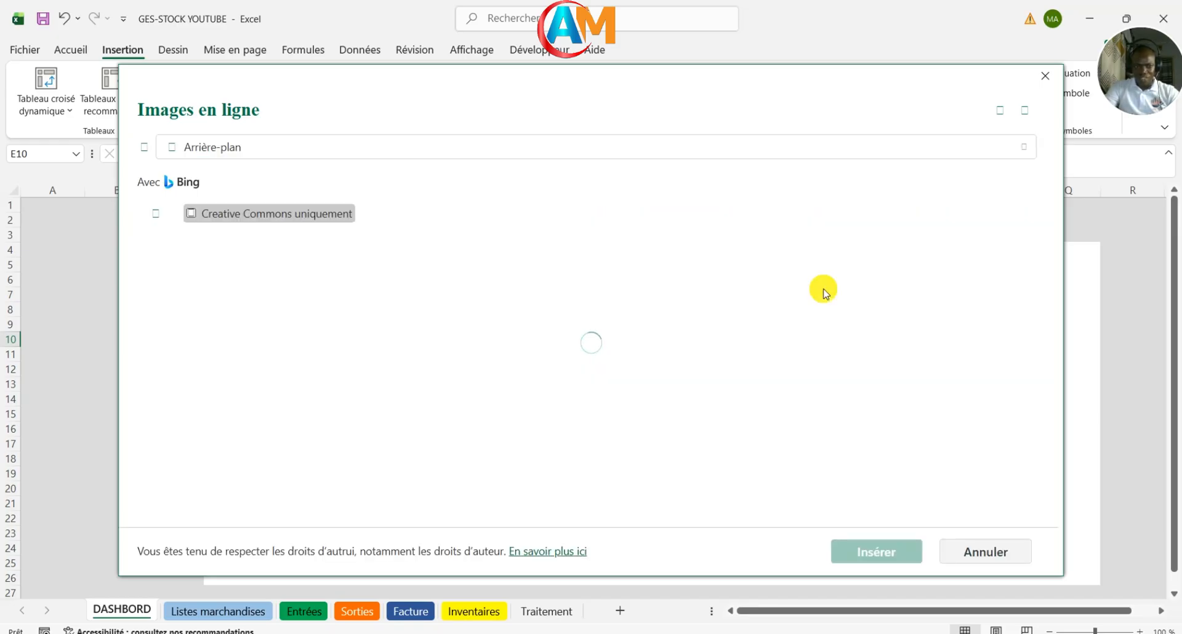
scroll(579, 330, down, 1)
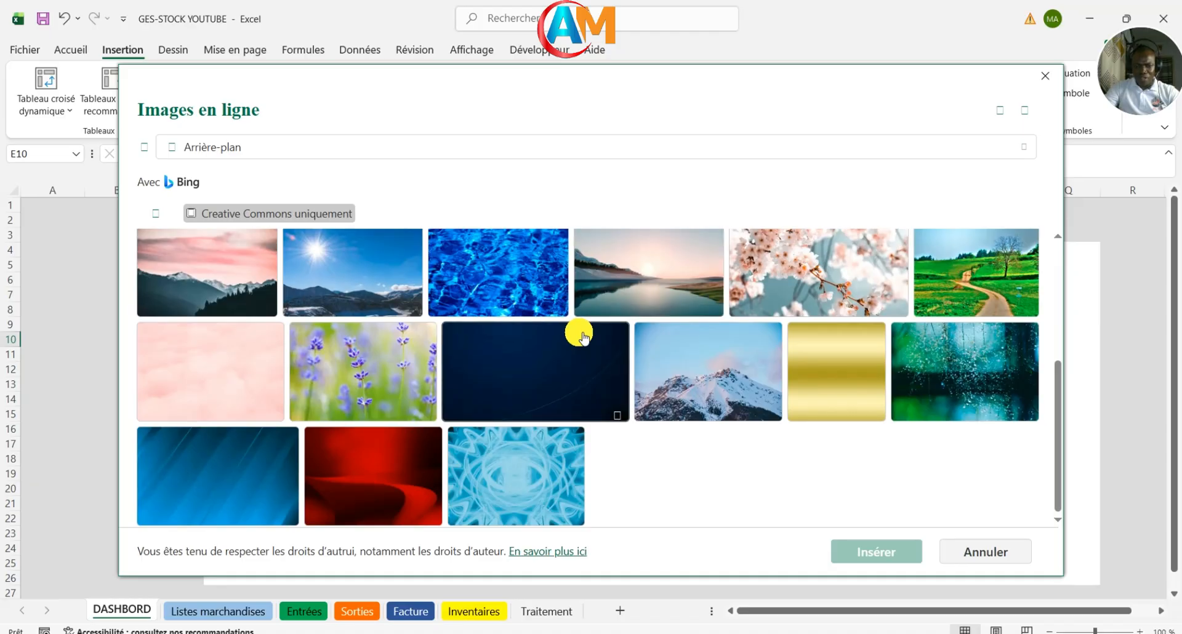
click(567, 379)
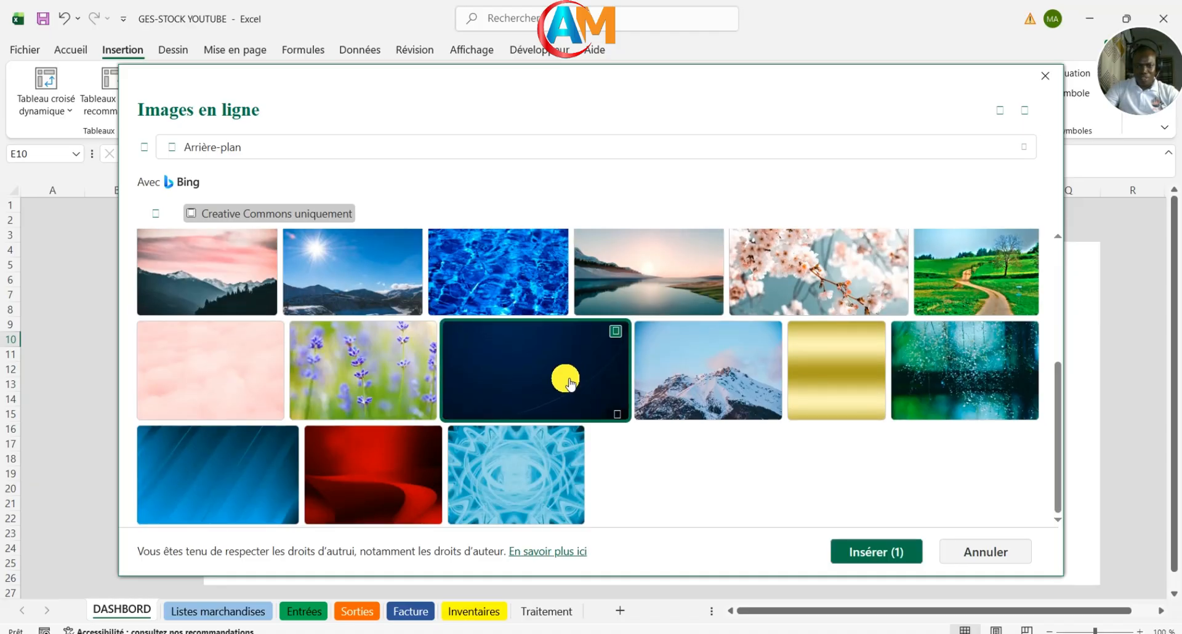
click(866, 553)
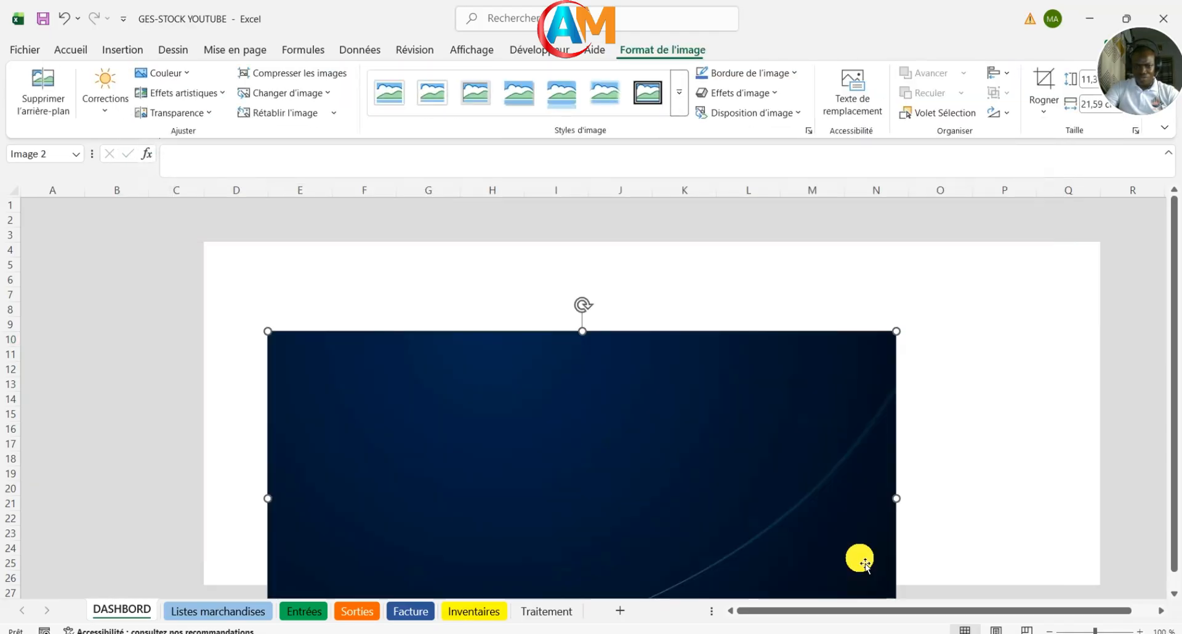
Step: Resize the dark-blue picture to about 7.68 cm wide and place it as a side panel over columns A to C, rows 1 to 26
scroll(739, 453, down, 5)
scroll(737, 445, up, 5)
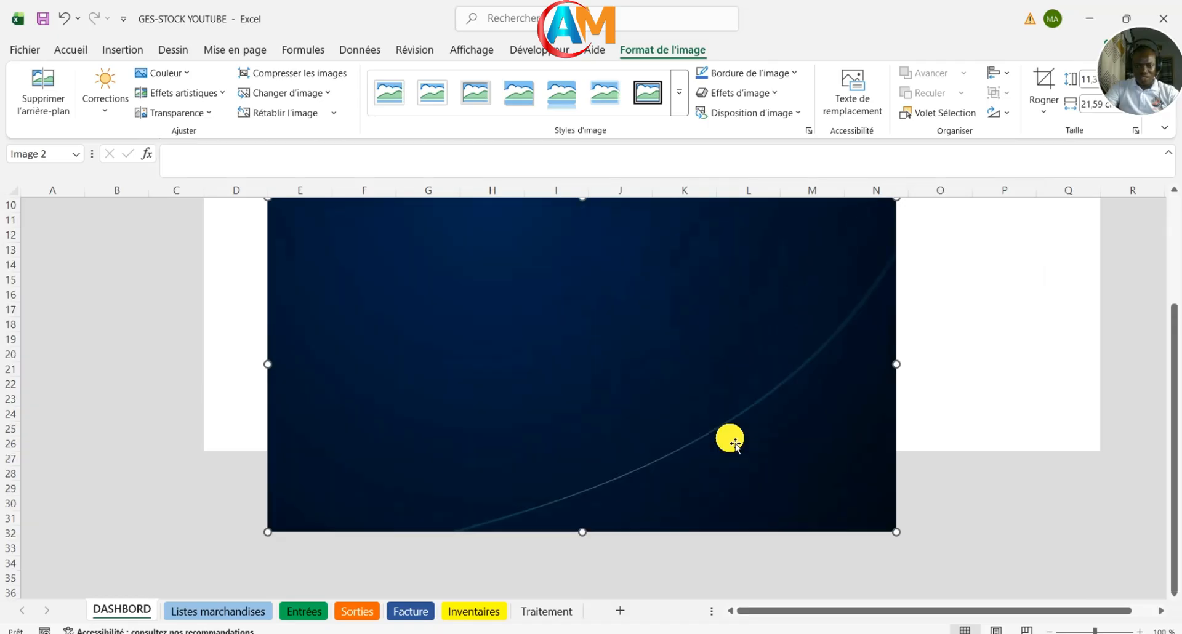
drag(897, 499, 143, 207)
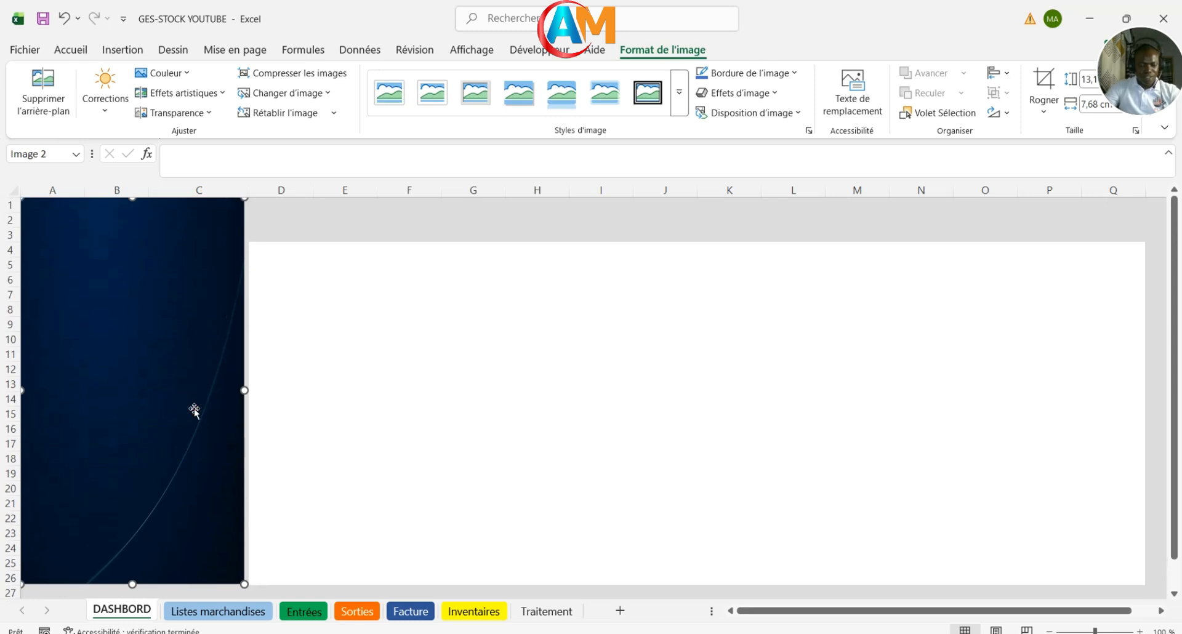
Step: Duplicate the dark-blue side panel, rotate the copy to horizontal and fit it as a header banner across D1:Q3
key(ctrl+d)
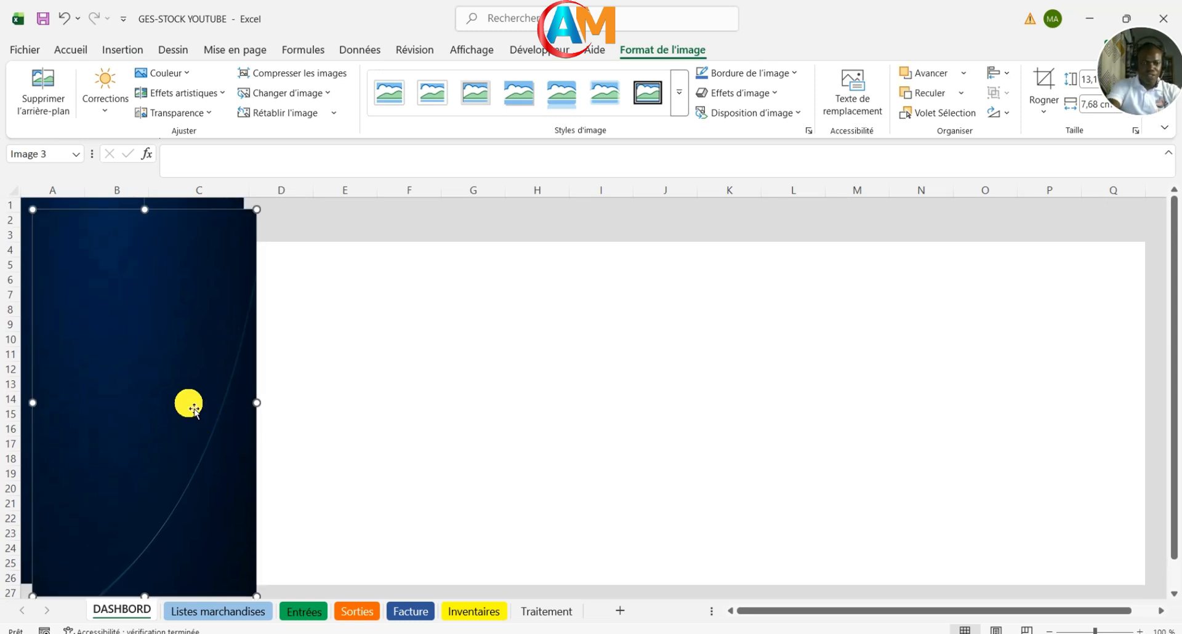
drag(148, 389, 337, 411)
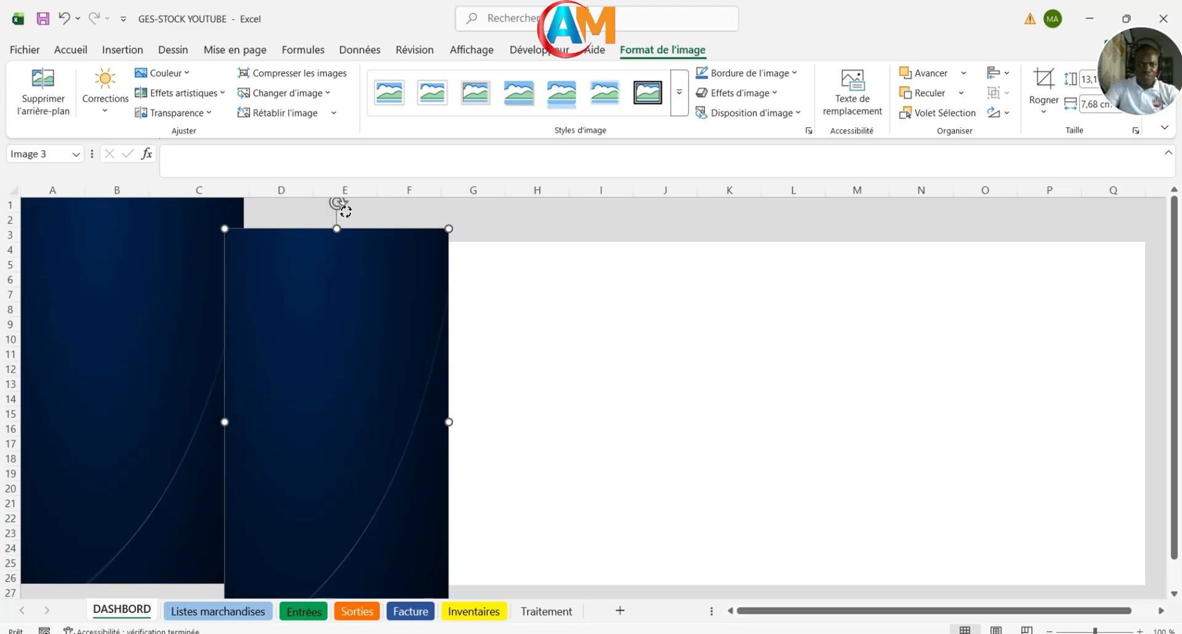
drag(345, 211, 523, 439)
click(362, 460)
click(259, 346)
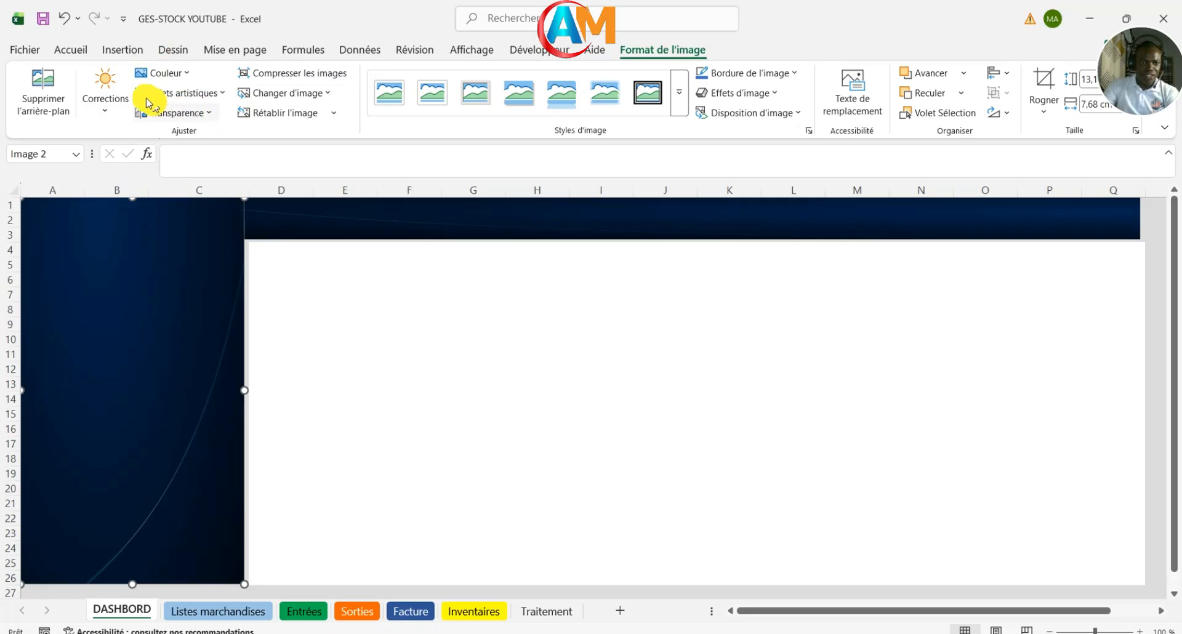
Step: Insert the blue diagonal-striped online picture from the Arrière-plan category and fit it over B5:C26 of the dark side panel
click(120, 49)
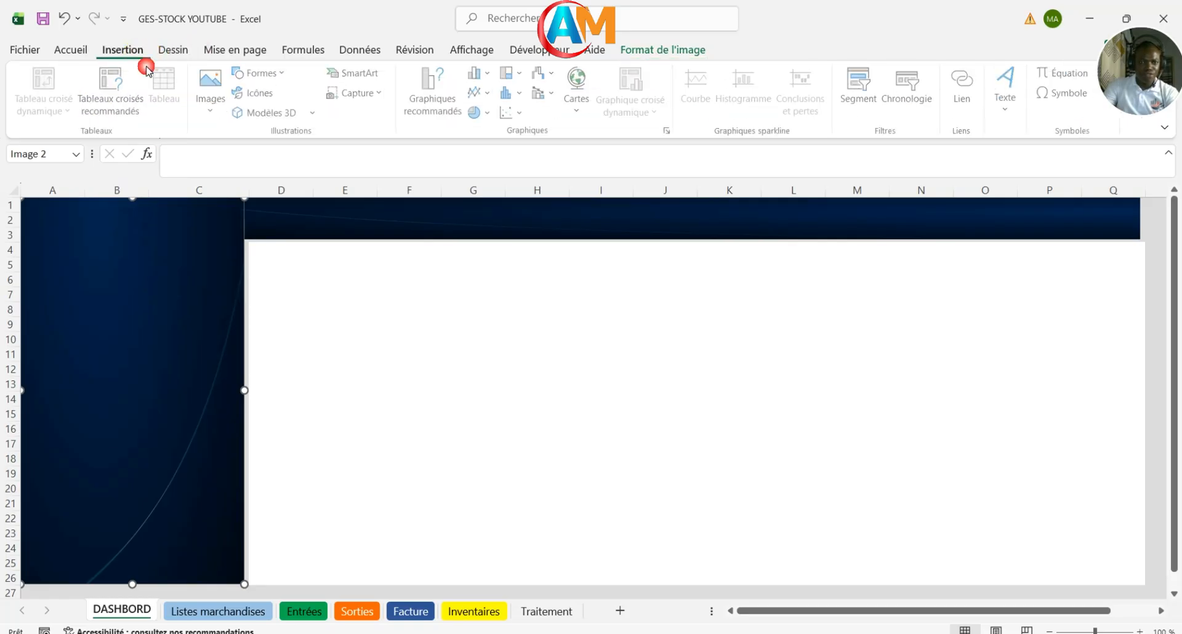
click(211, 116)
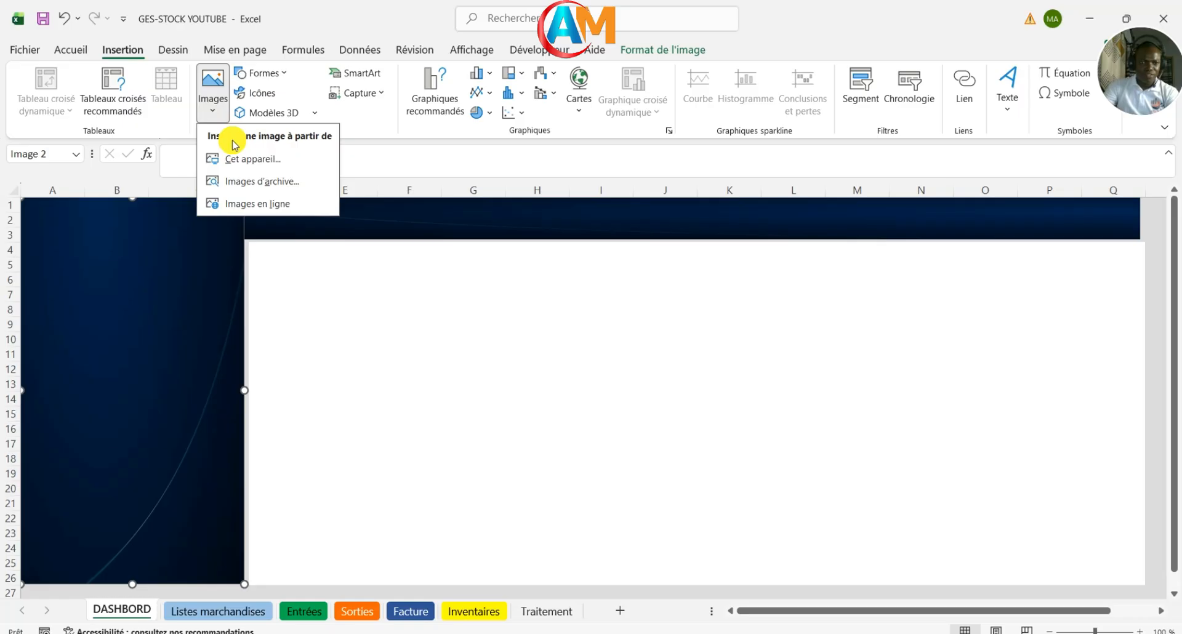
click(239, 203)
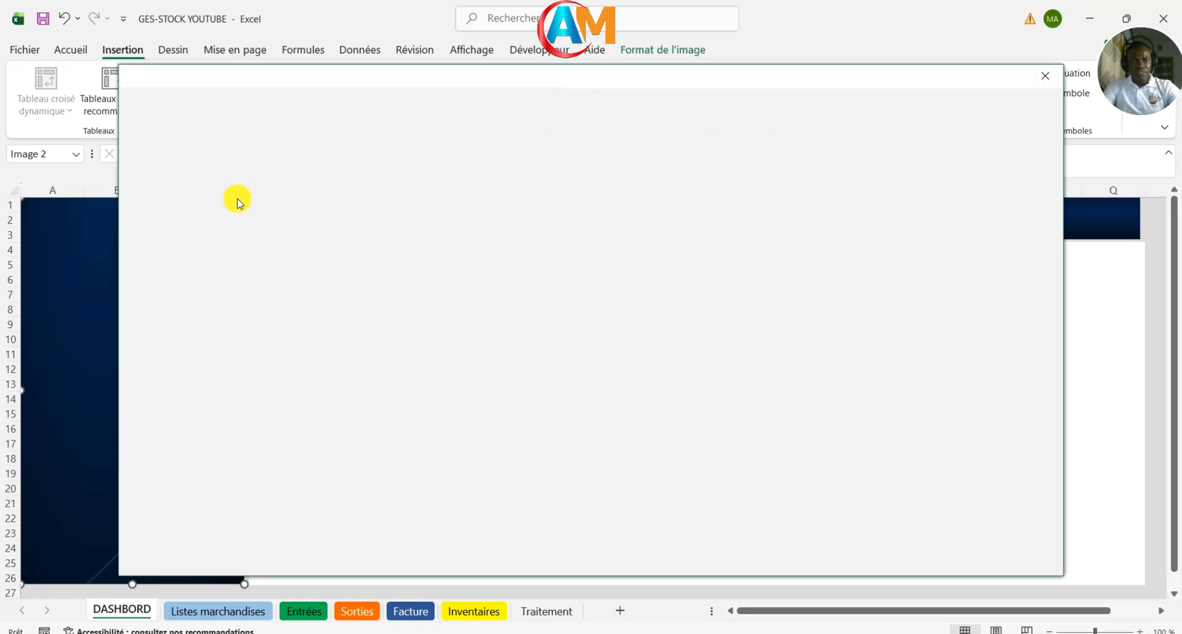
scroll(705, 371, down, 5)
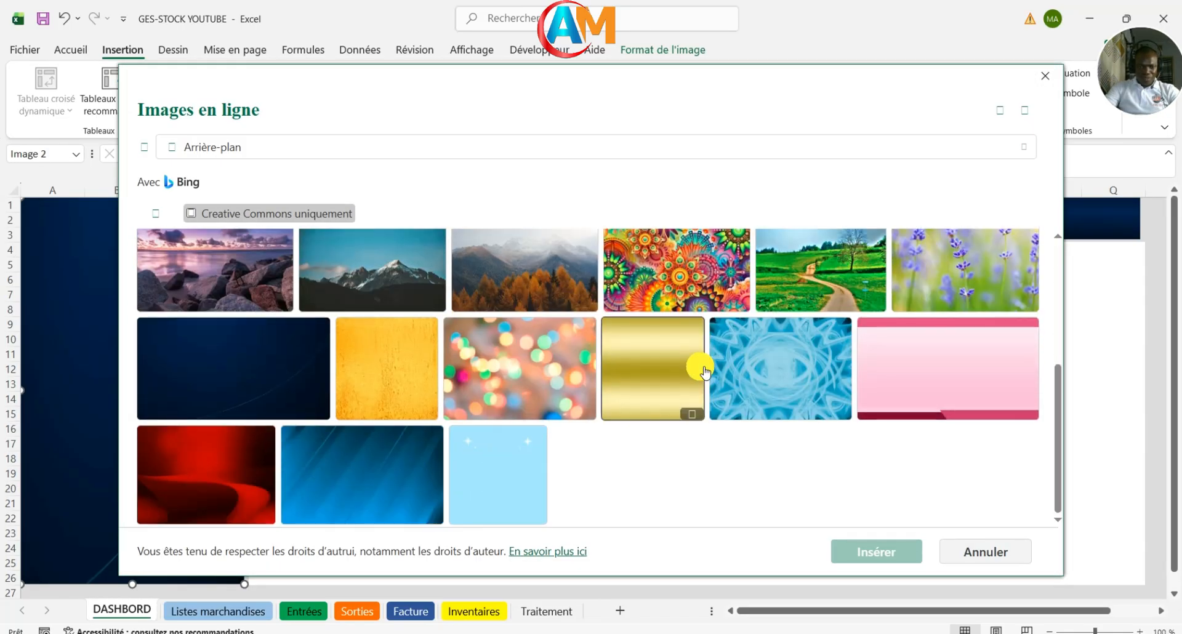
click(409, 481)
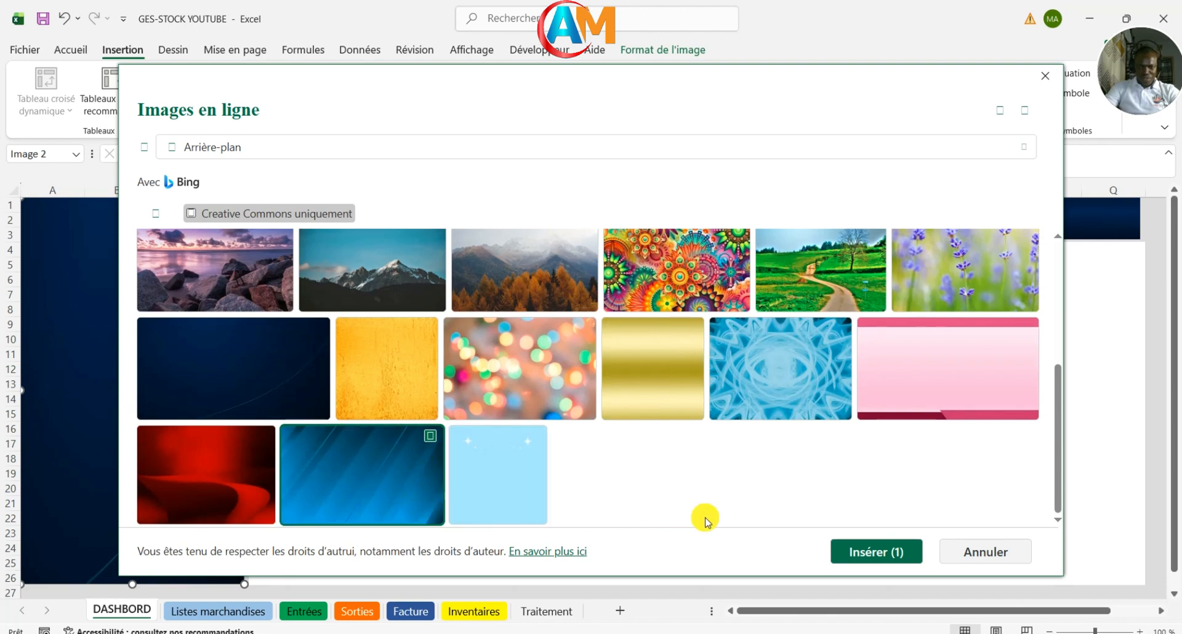
click(882, 564)
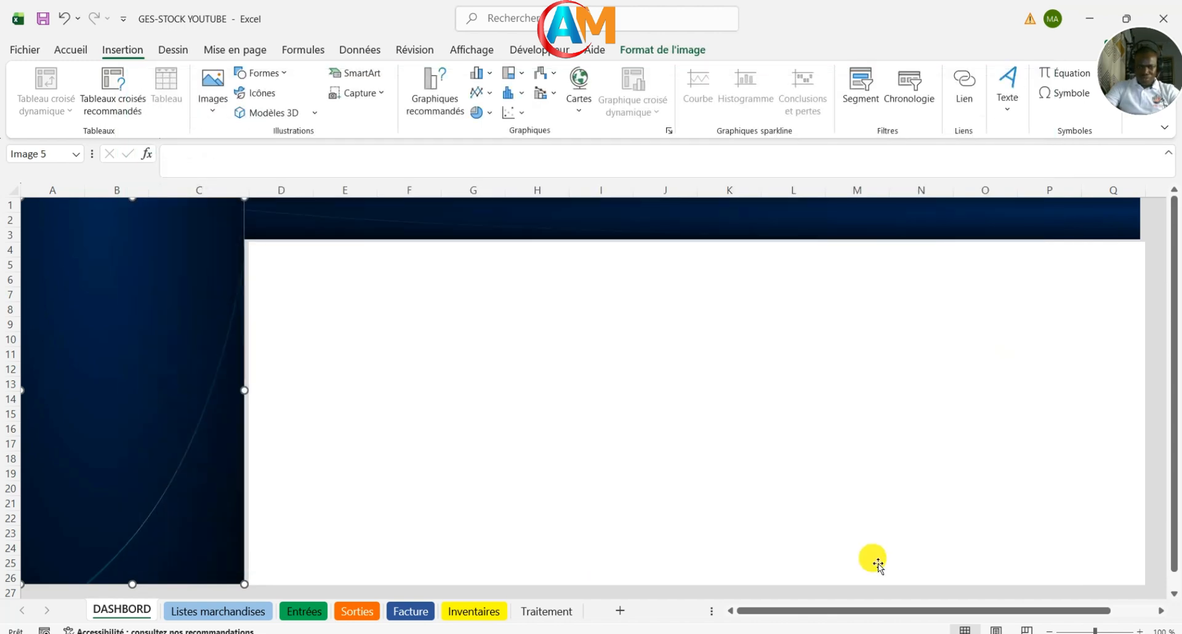
scroll(839, 490, down, 2)
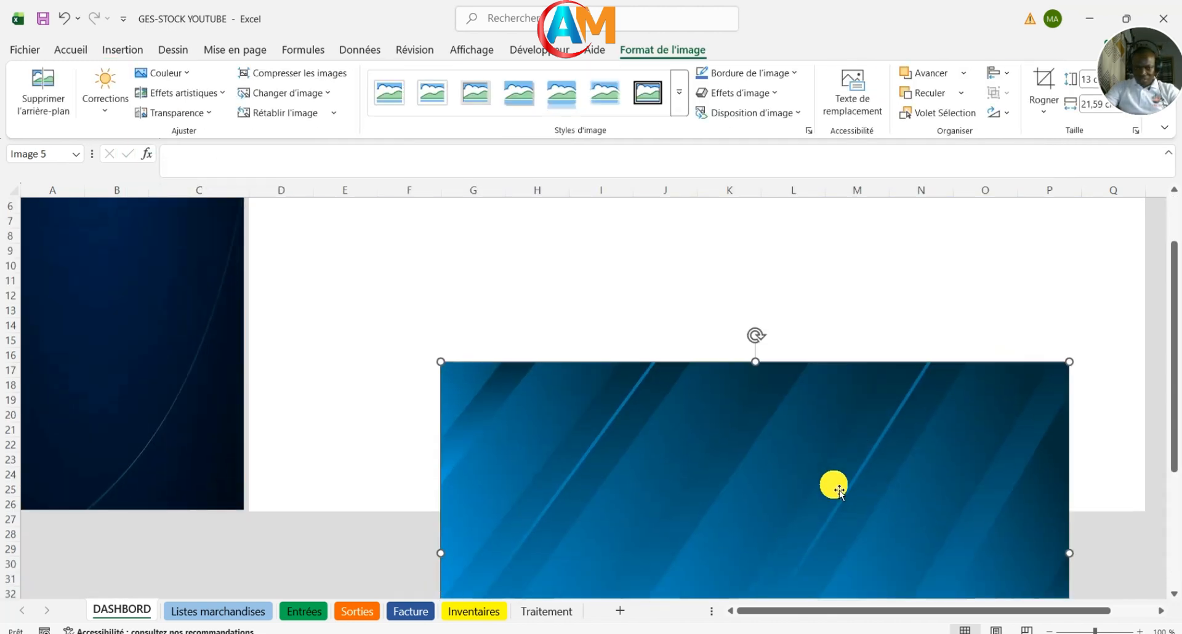
key(ctrl+z)
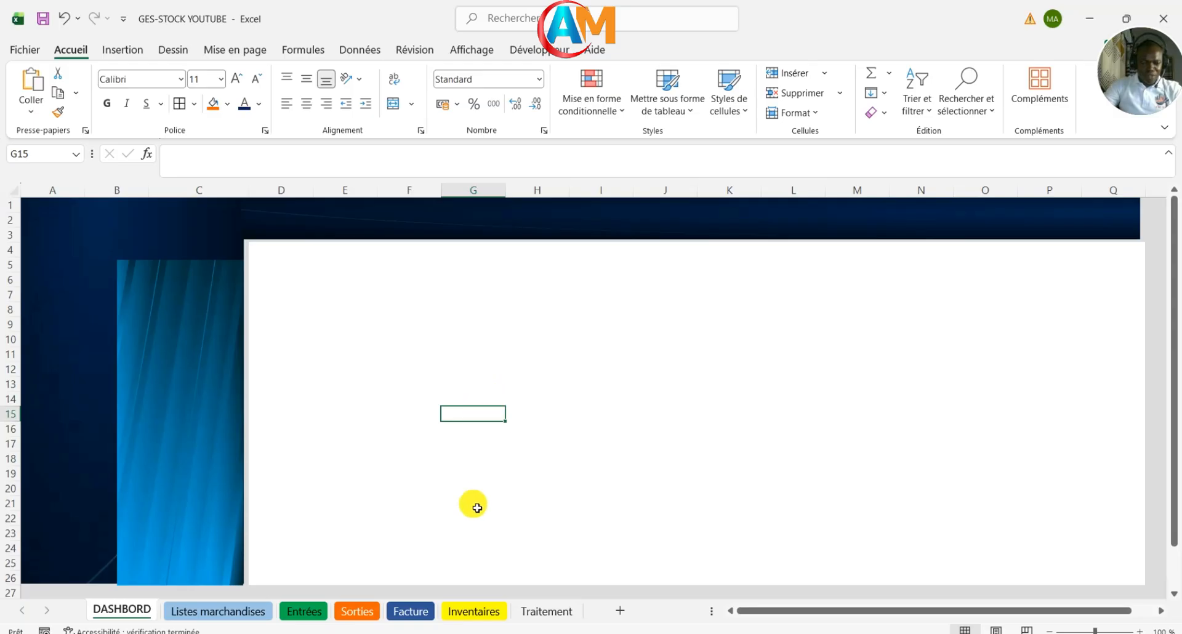
Step: Paste the company logo on the DASHBORD sheet and place it at the head of the dark side panel, over rows 1 to 3
key(ctrl+v)
drag(456, 418, 182, 229)
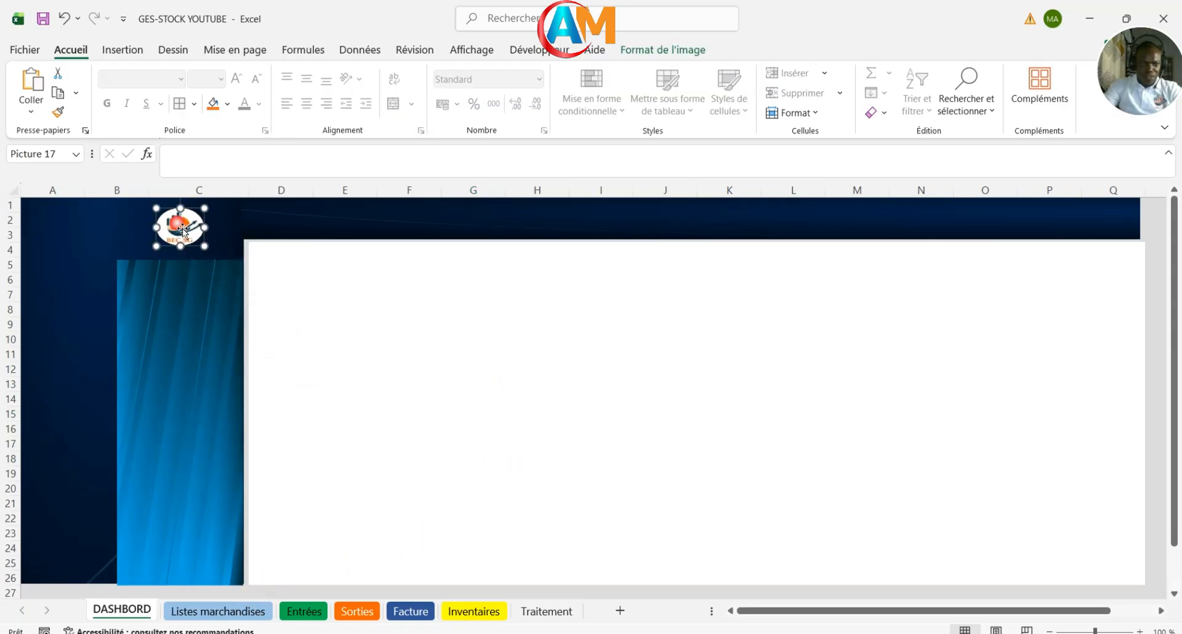
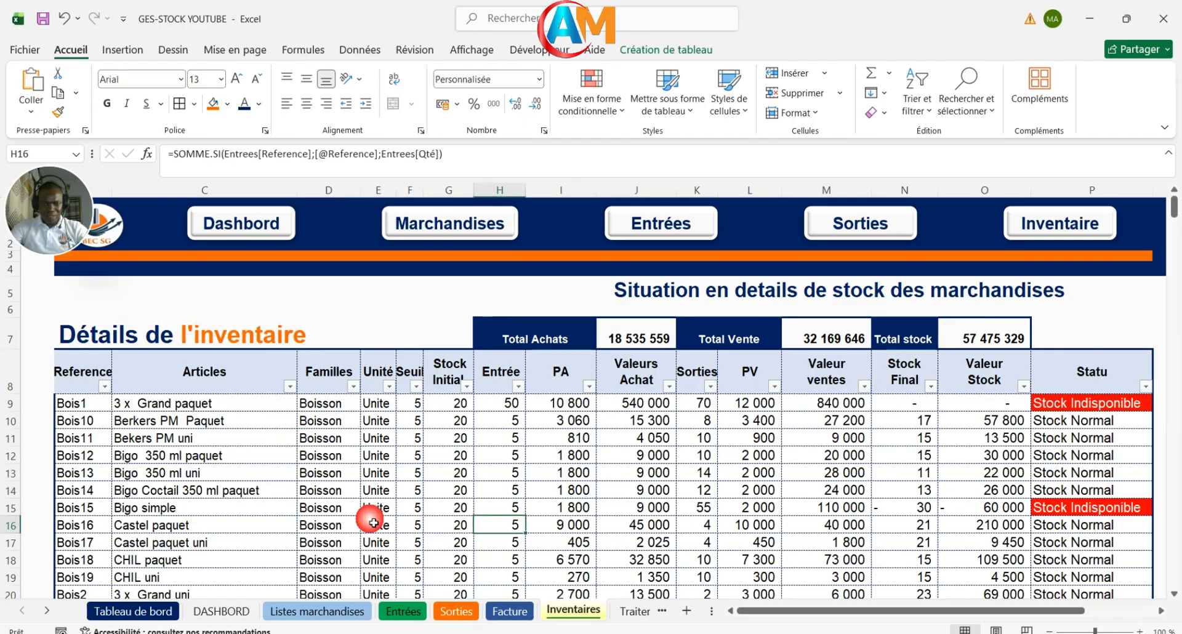
Step: Start a PivotTable from the Inventaires table, destined for an existing worksheet and with its data added to the data model
click(373, 520)
scroll(554, 517, down, 15)
scroll(590, 517, up, 18)
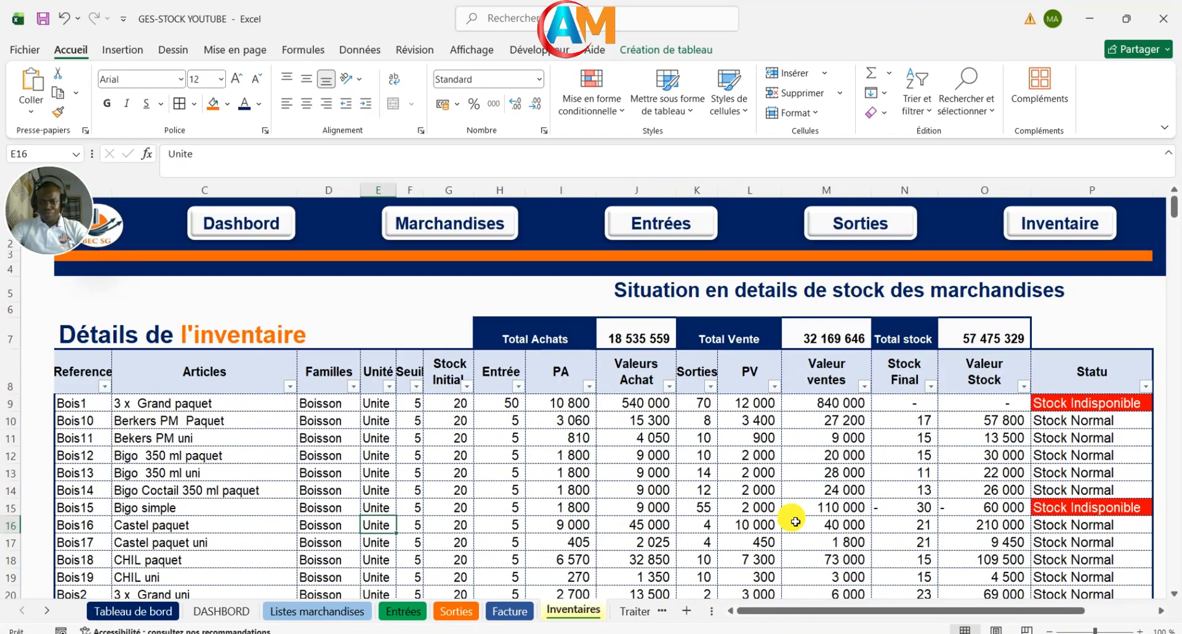
click(821, 519)
click(470, 489)
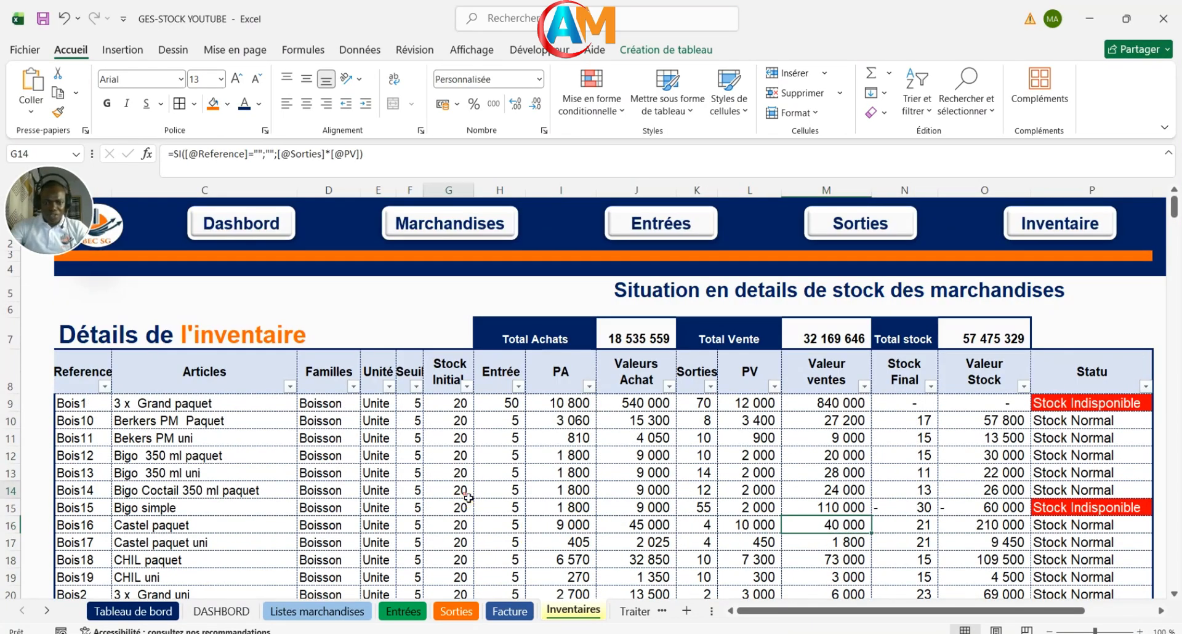
click(116, 54)
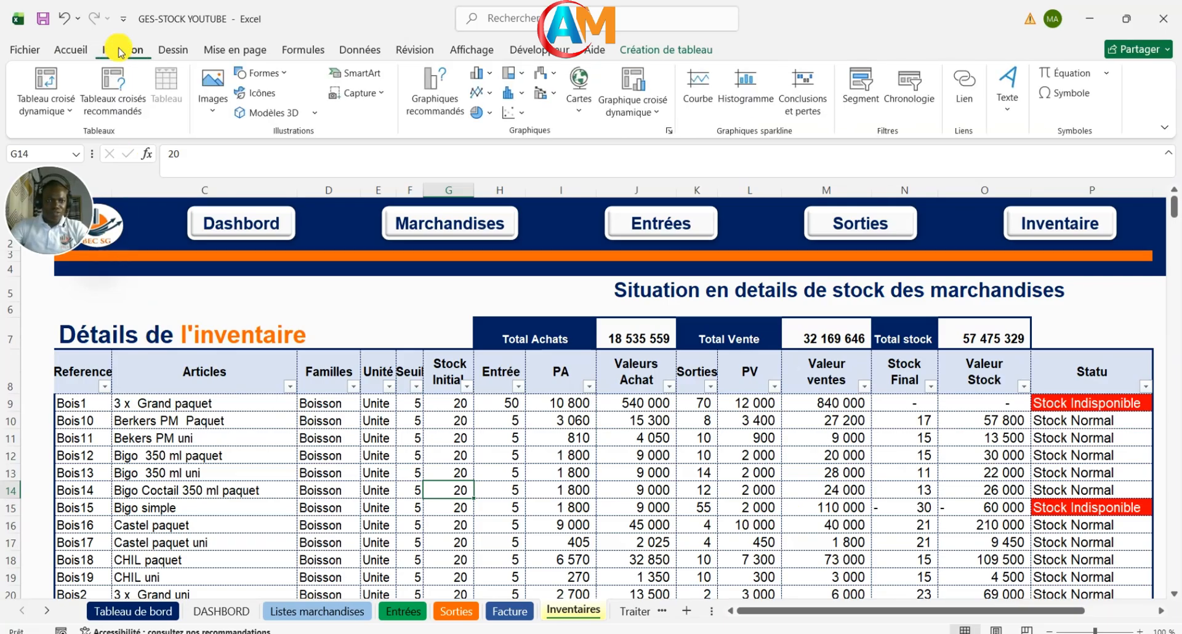
click(48, 89)
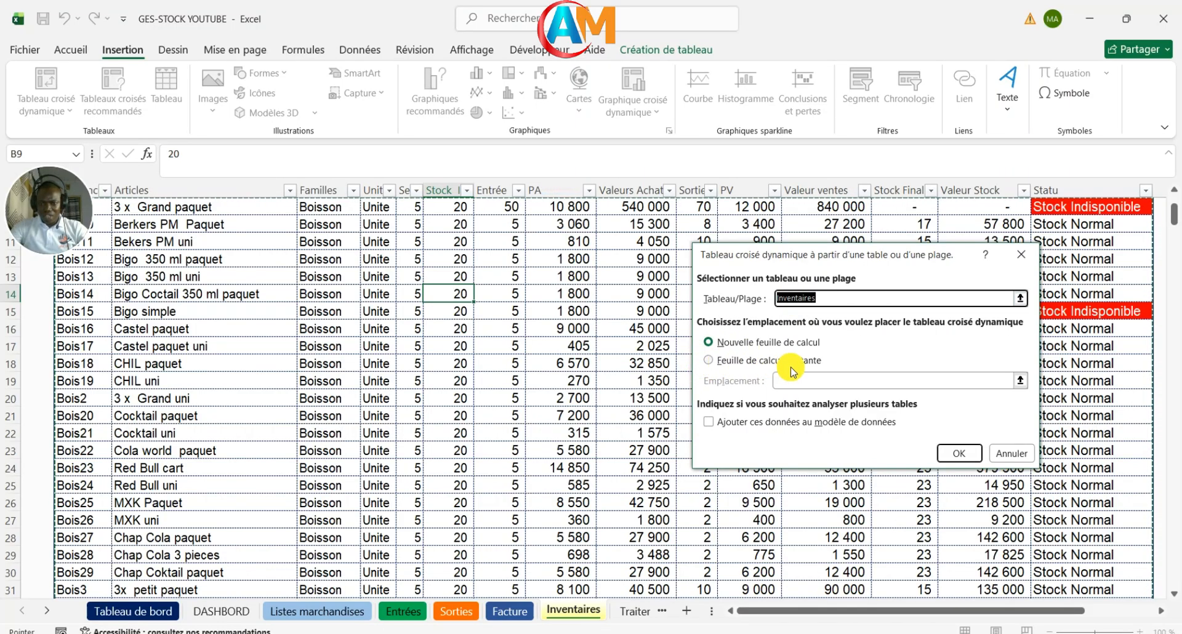
click(708, 360)
click(708, 422)
click(708, 422)
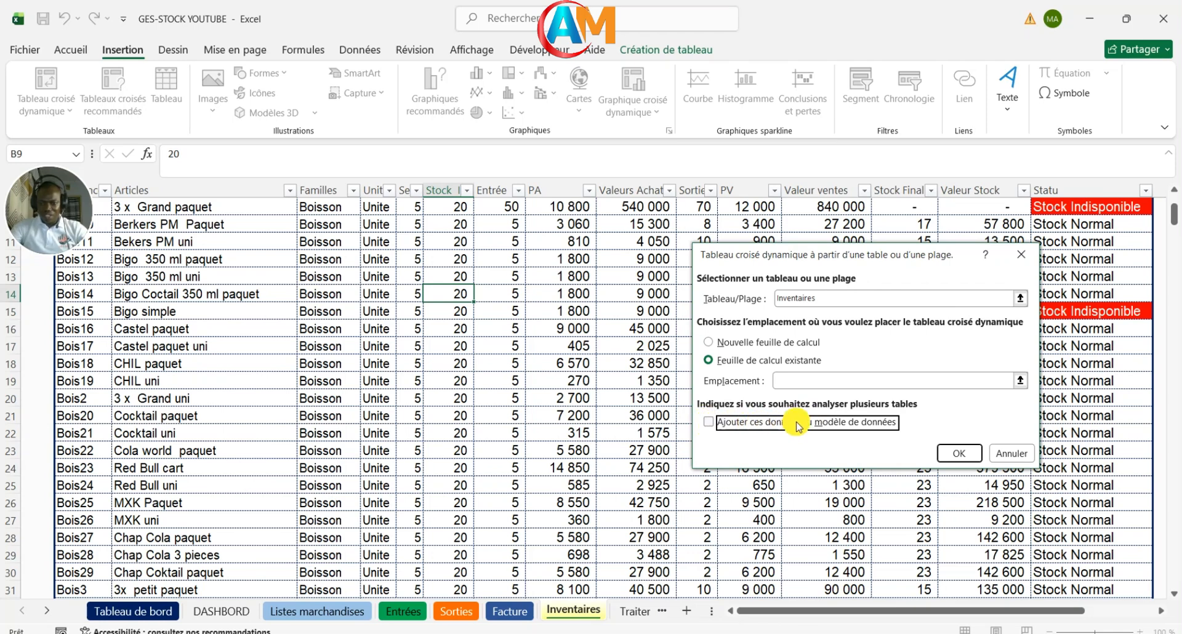
click(708, 423)
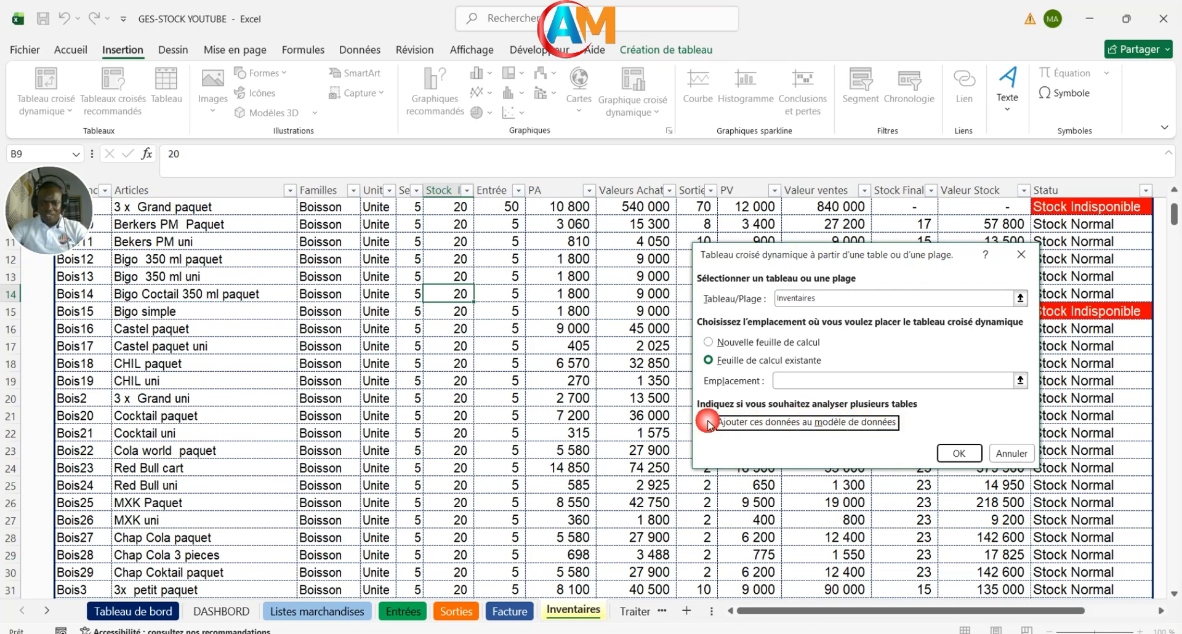
Step: Create the PivotTable at Traitement!$A$2 and add Stock Final and Valeur Stock as its summed values
click(802, 381)
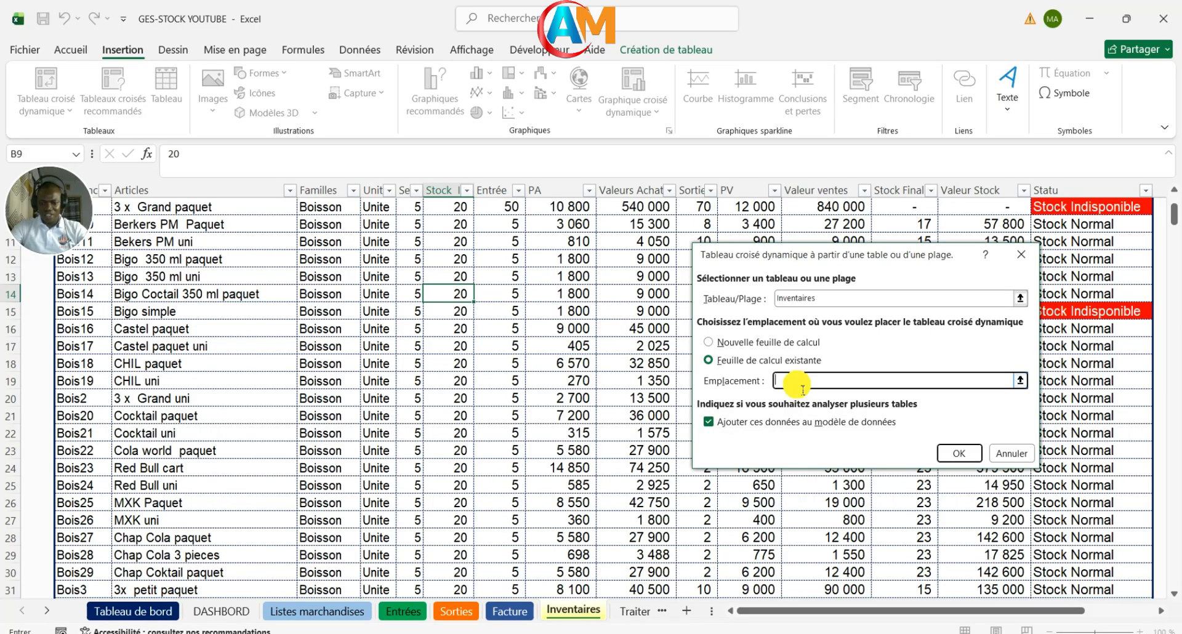
click(623, 610)
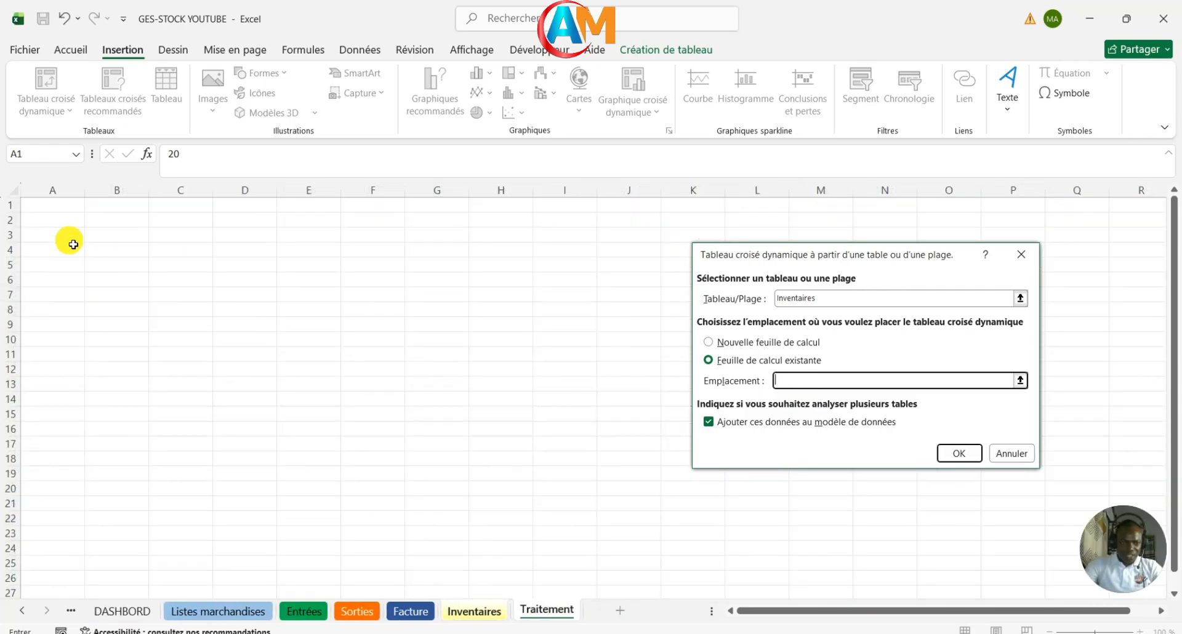
click(69, 222)
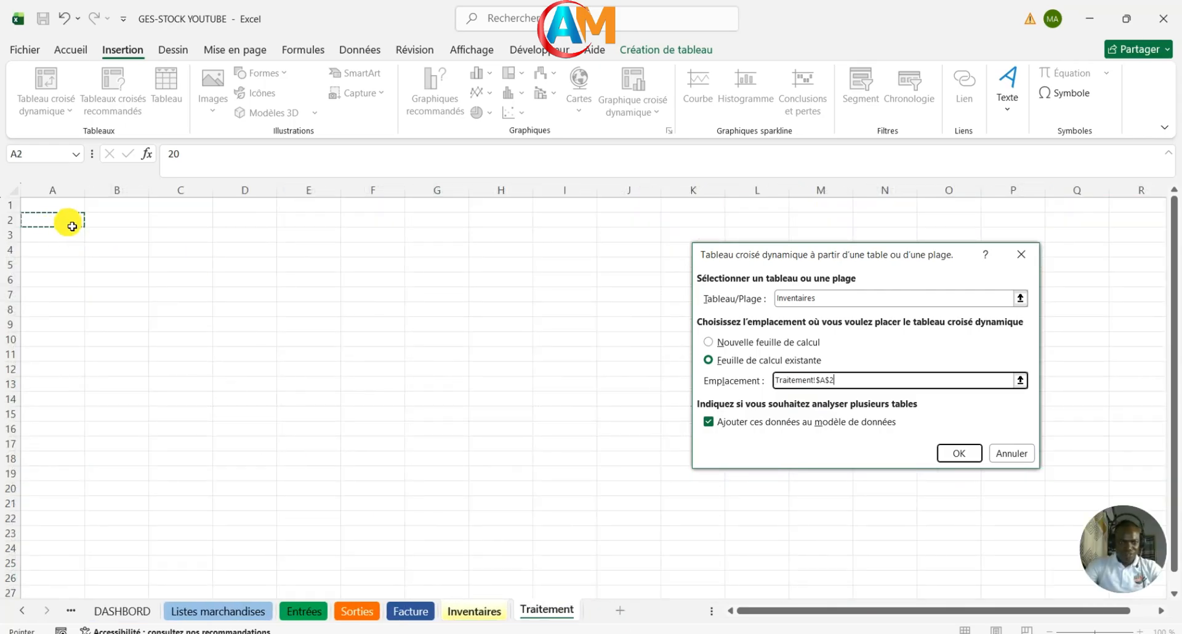
click(951, 455)
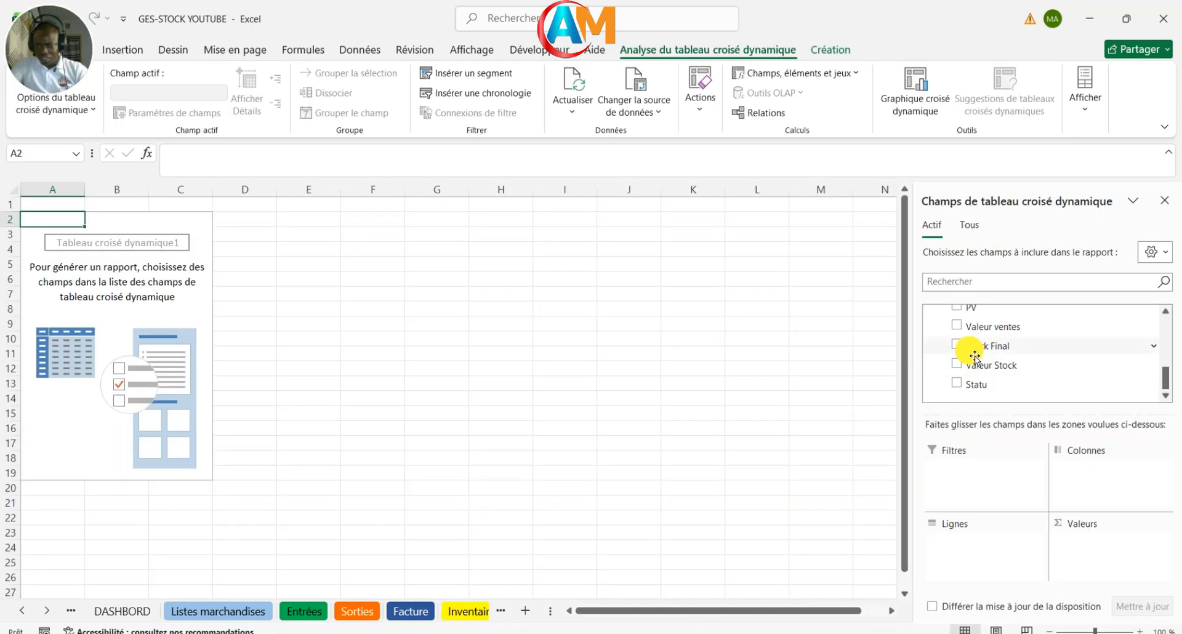
drag(975, 355, 1095, 549)
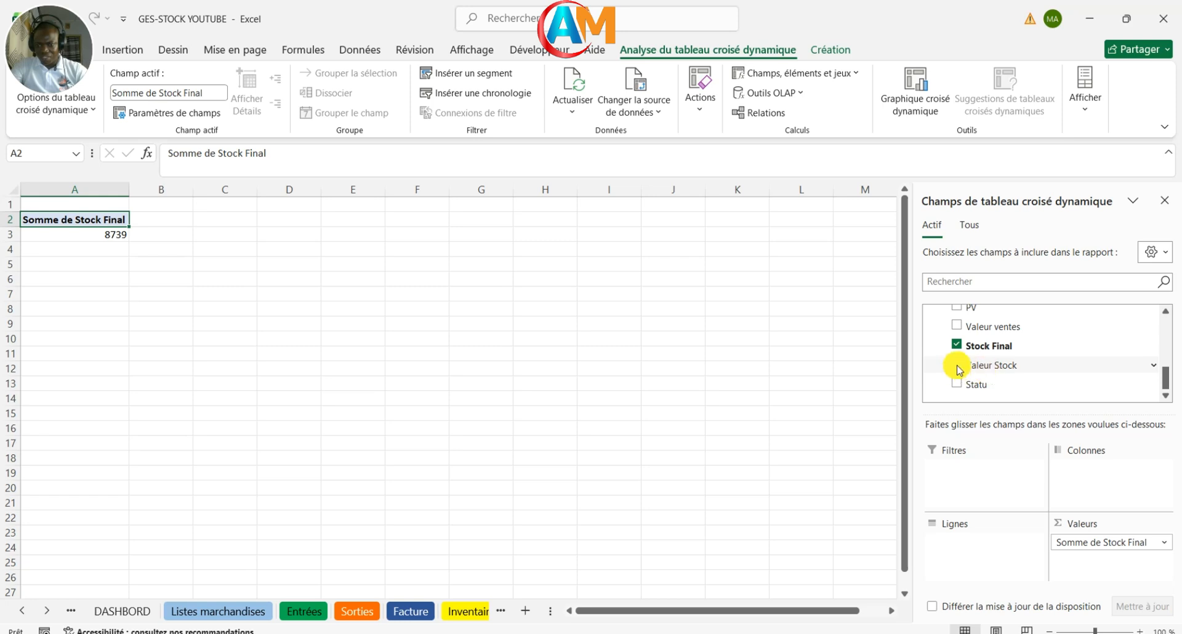
drag(959, 369, 1118, 568)
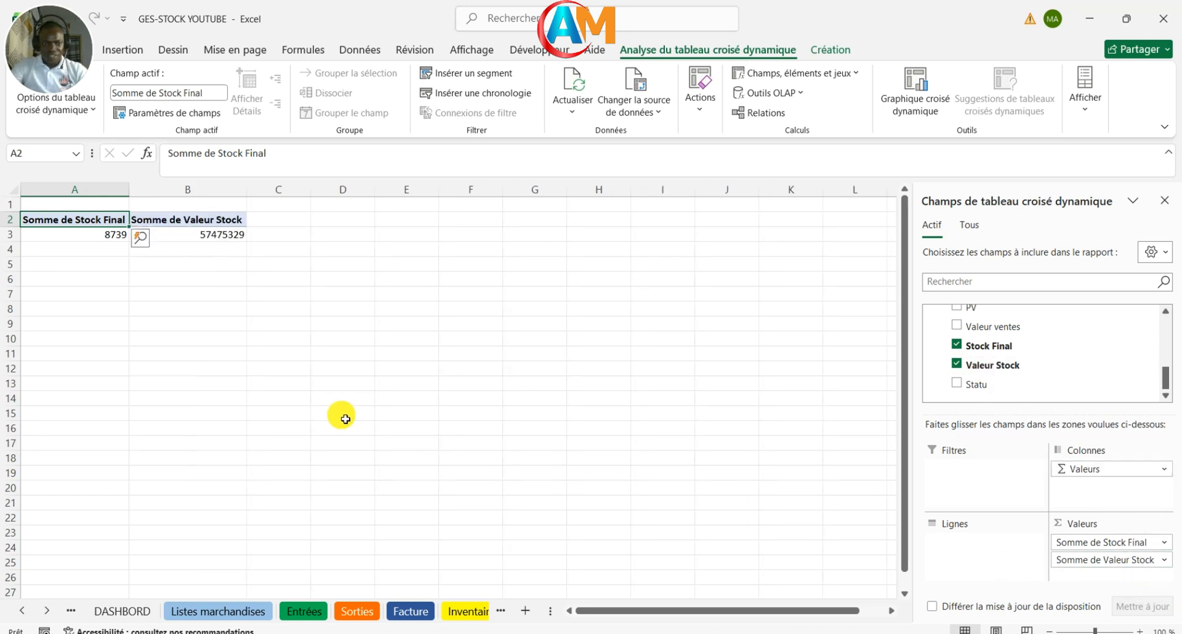
Step: Rename the PivotTable headers in A2 and B2 to "Qté en STOCK" and "Montant en stock"
click(88, 223)
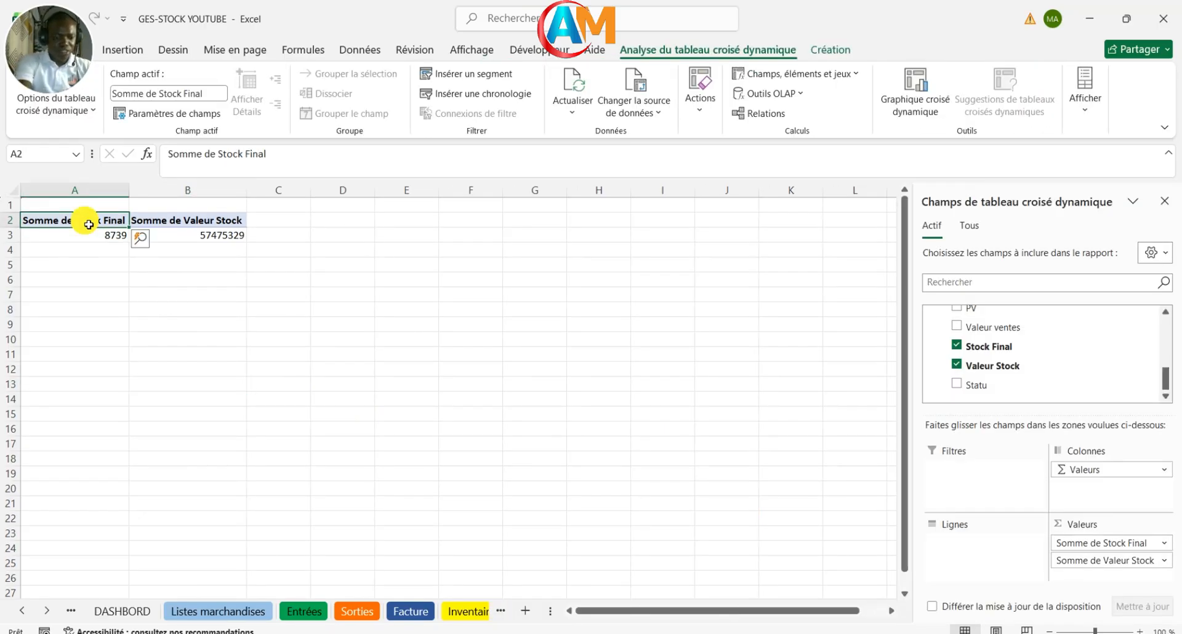
text(Qté en)
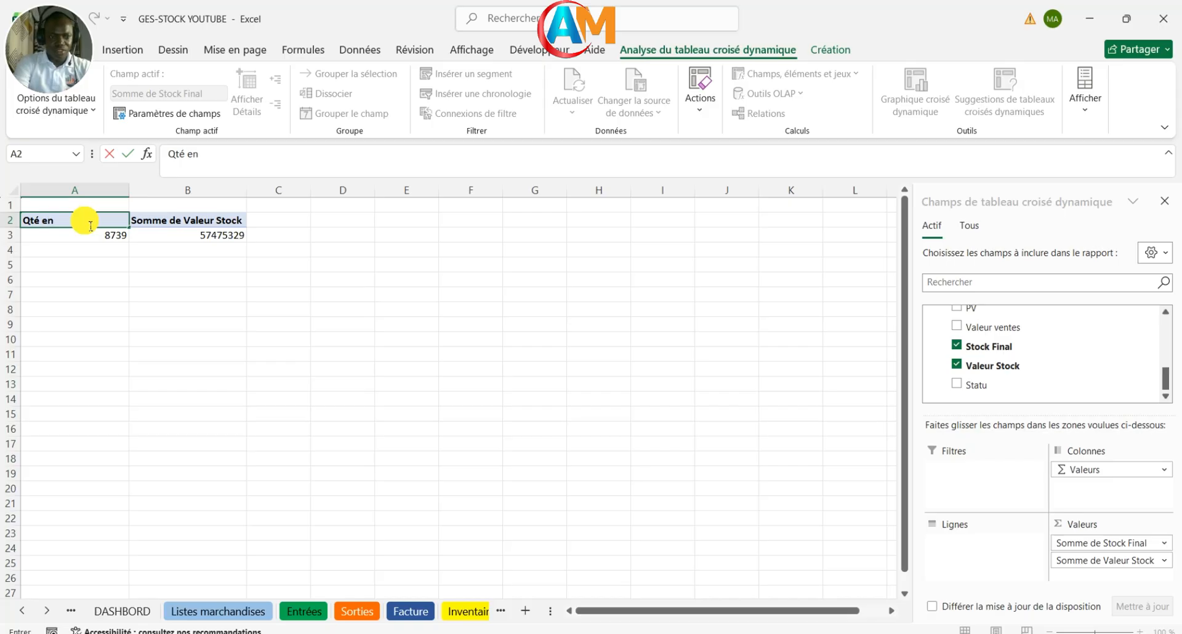
text( STOC)
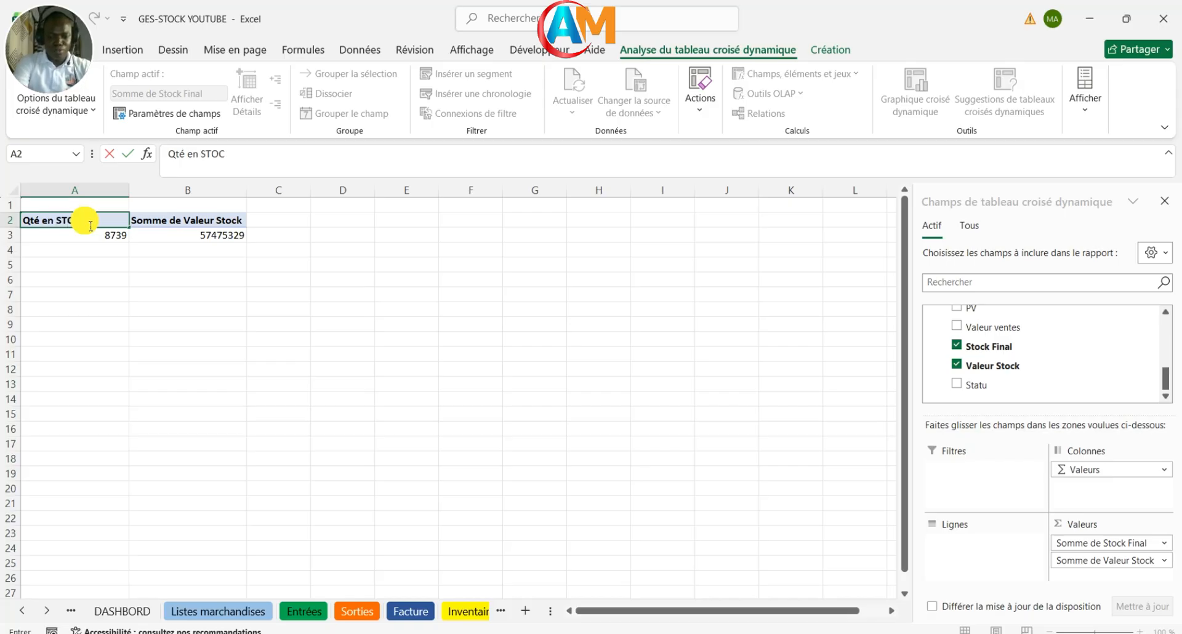
text(K)
click(126, 305)
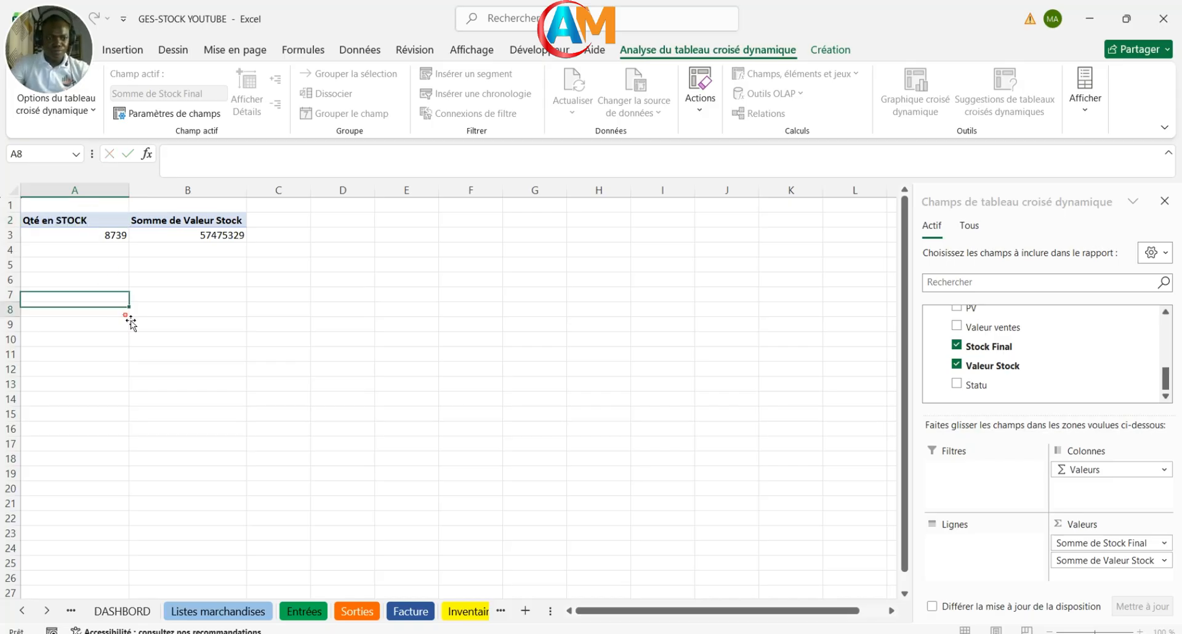
click(174, 220)
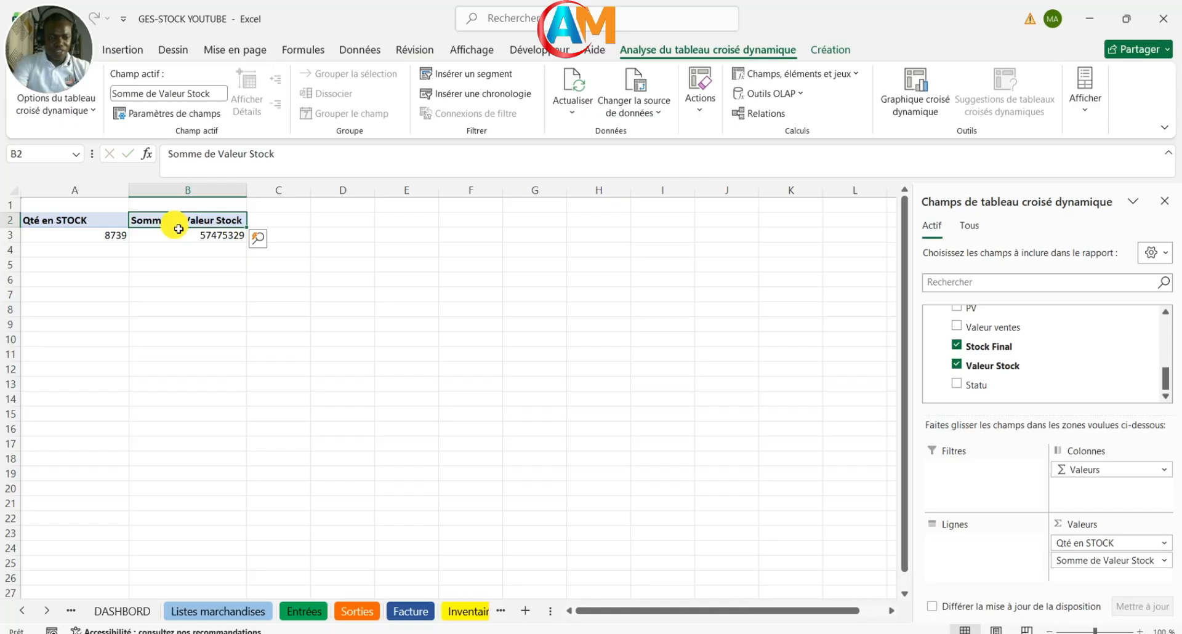
text(m)
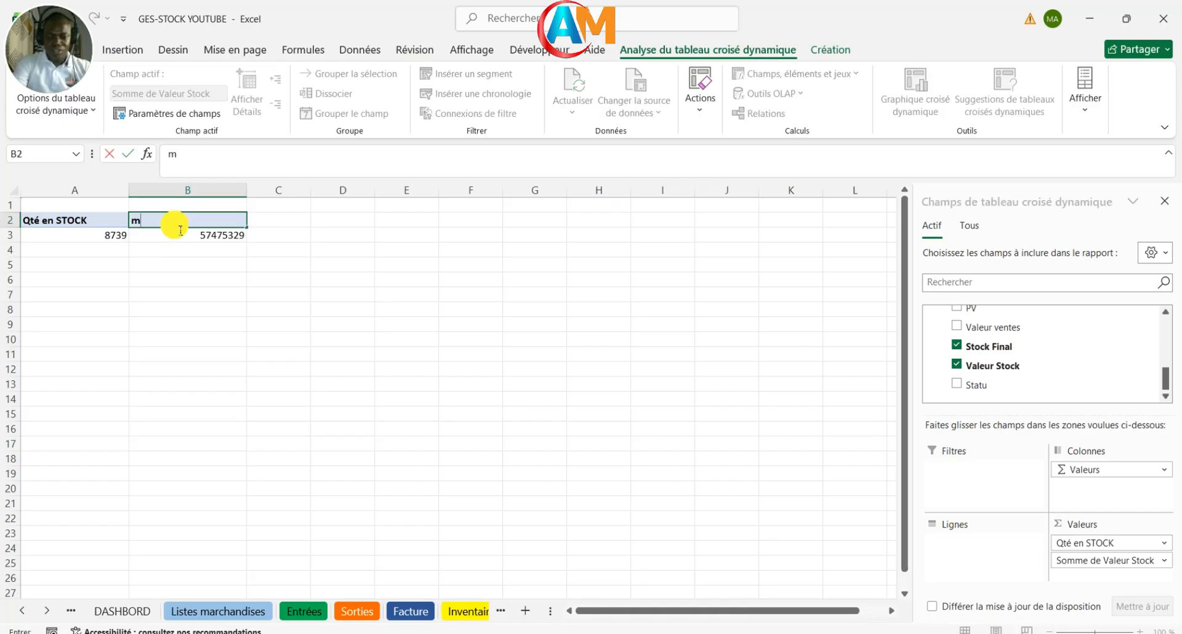
key(BackSpace)
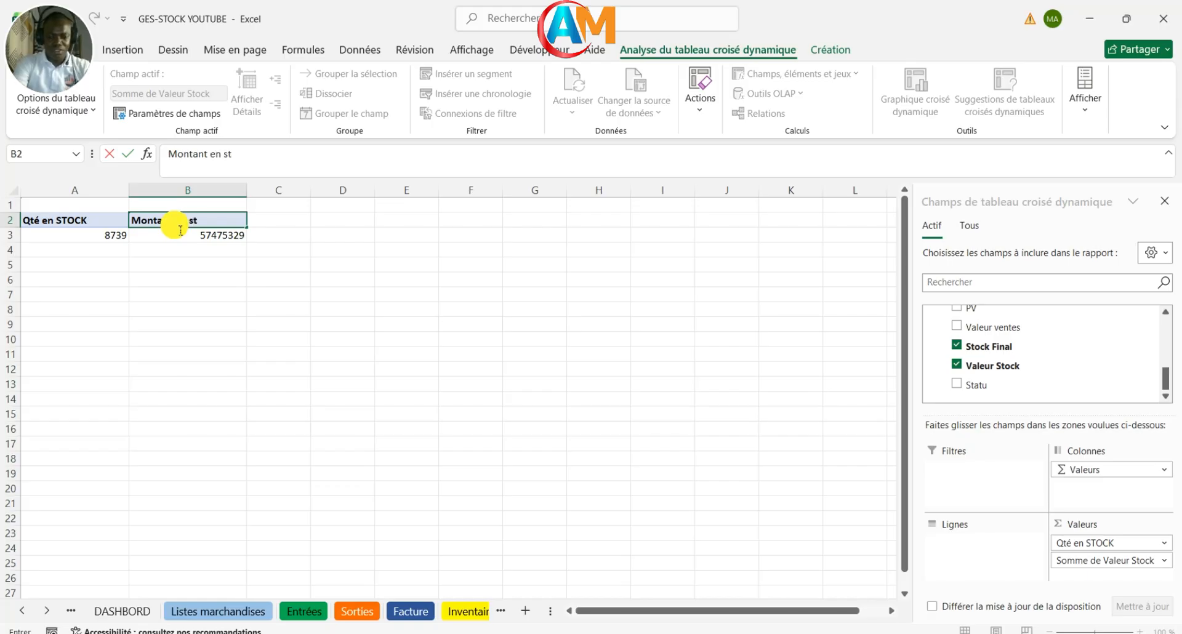
click(209, 327)
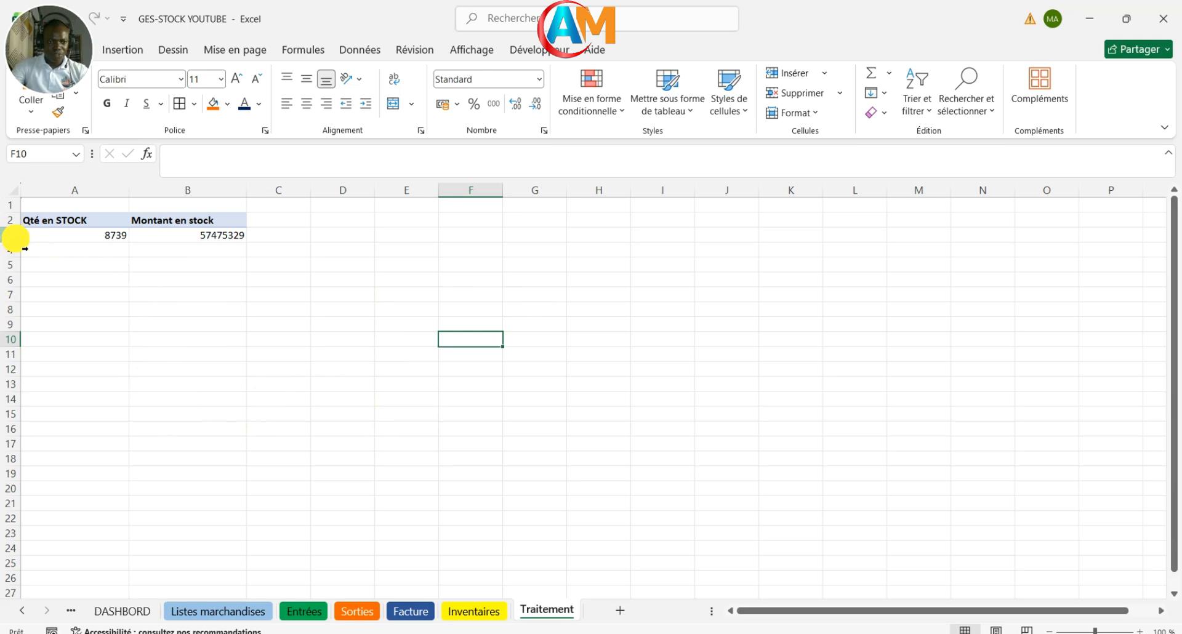
Step: Format rows 3 to 13 of the Traitement sheet with a thousands separator and no decimals
drag(15, 238, 16, 383)
click(486, 113)
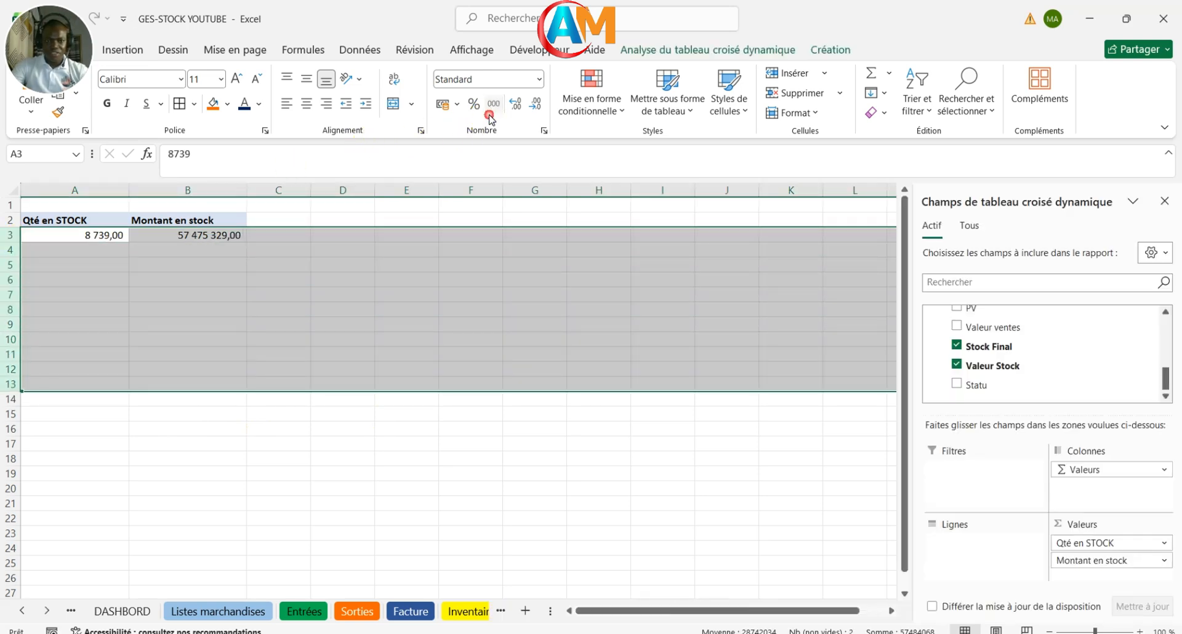
click(537, 106)
click(537, 106)
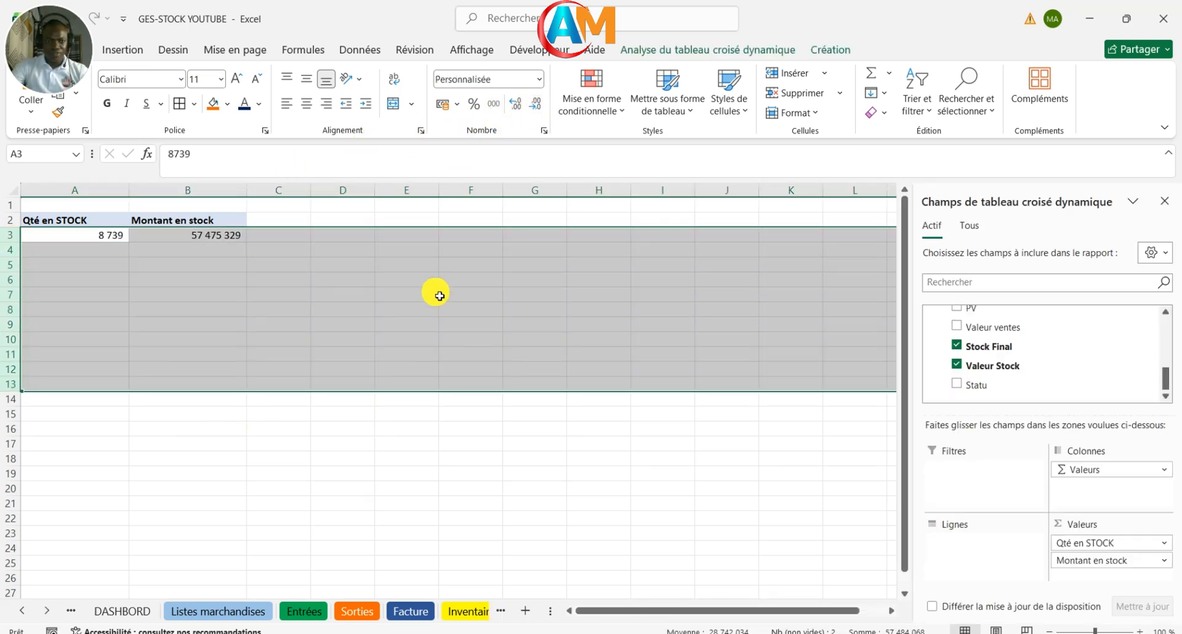
click(436, 290)
click(245, 336)
Step: Name the PivotTable TCD_Inventaire_Stock_Montant in its options
click(179, 237)
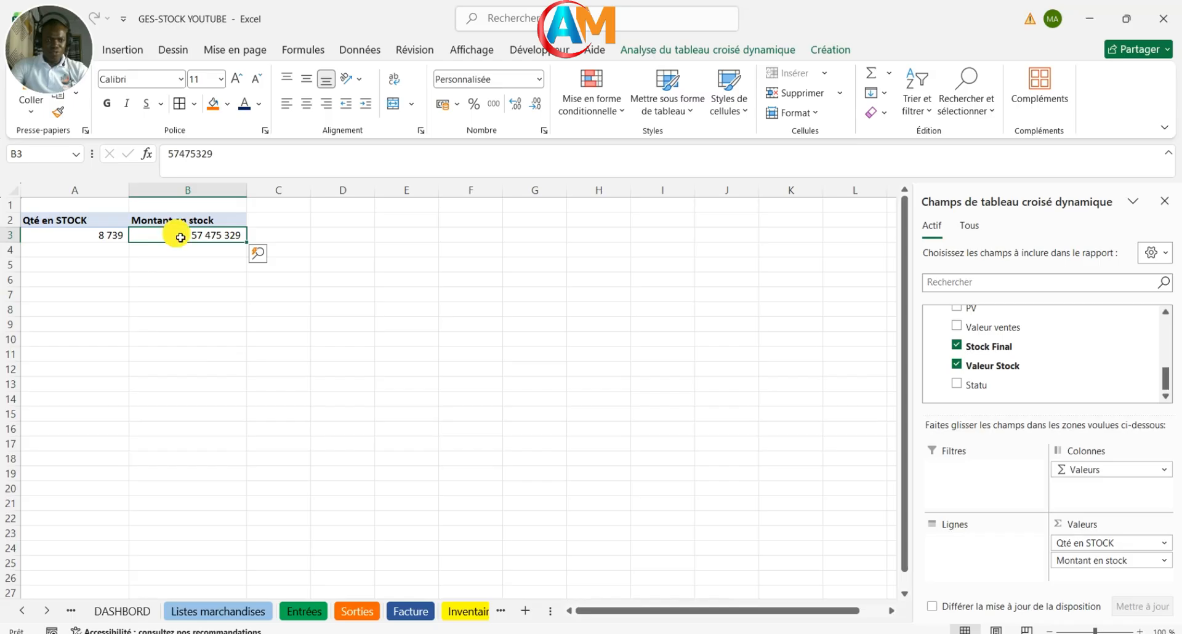
mouse_move(182, 237)
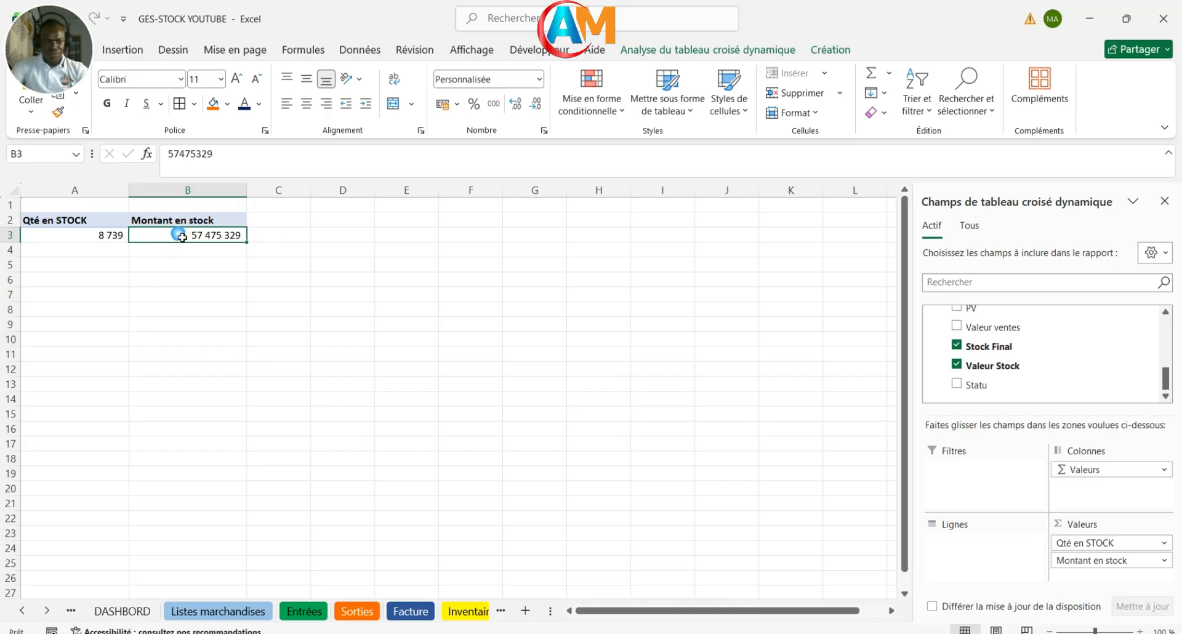
right_click(181, 236)
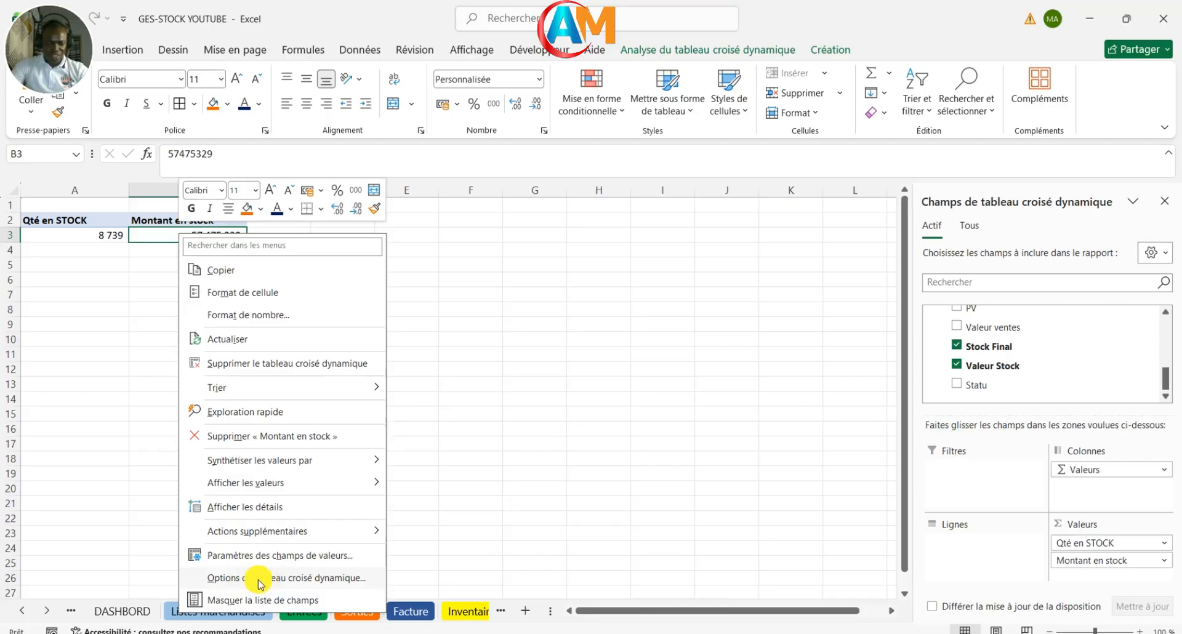
click(310, 584)
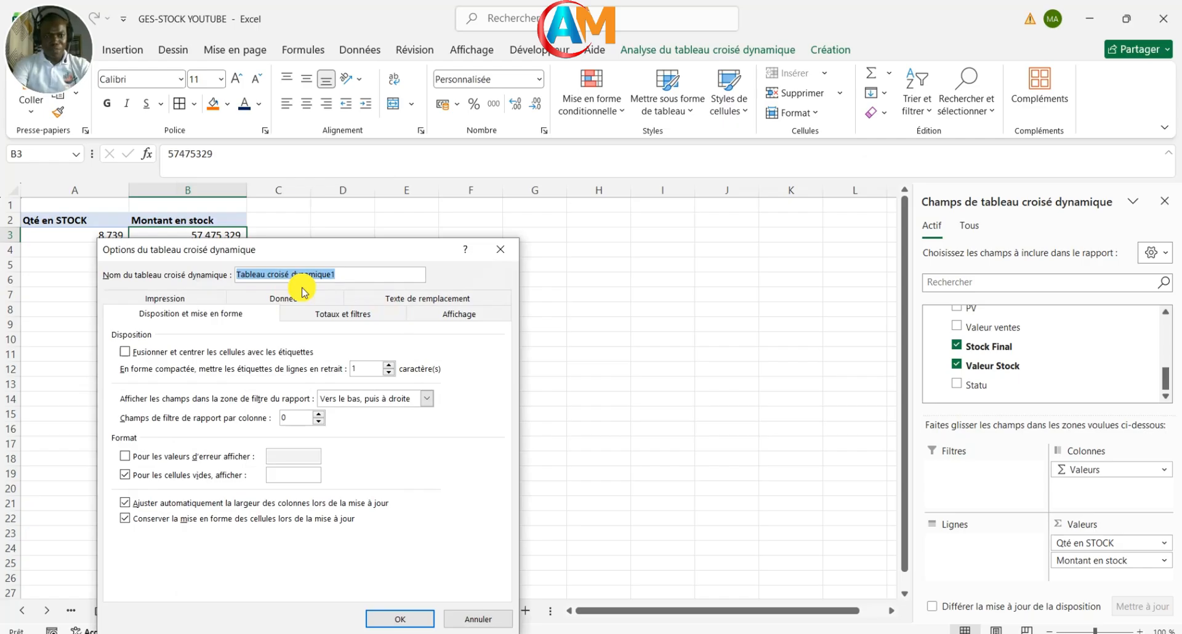
text(i)
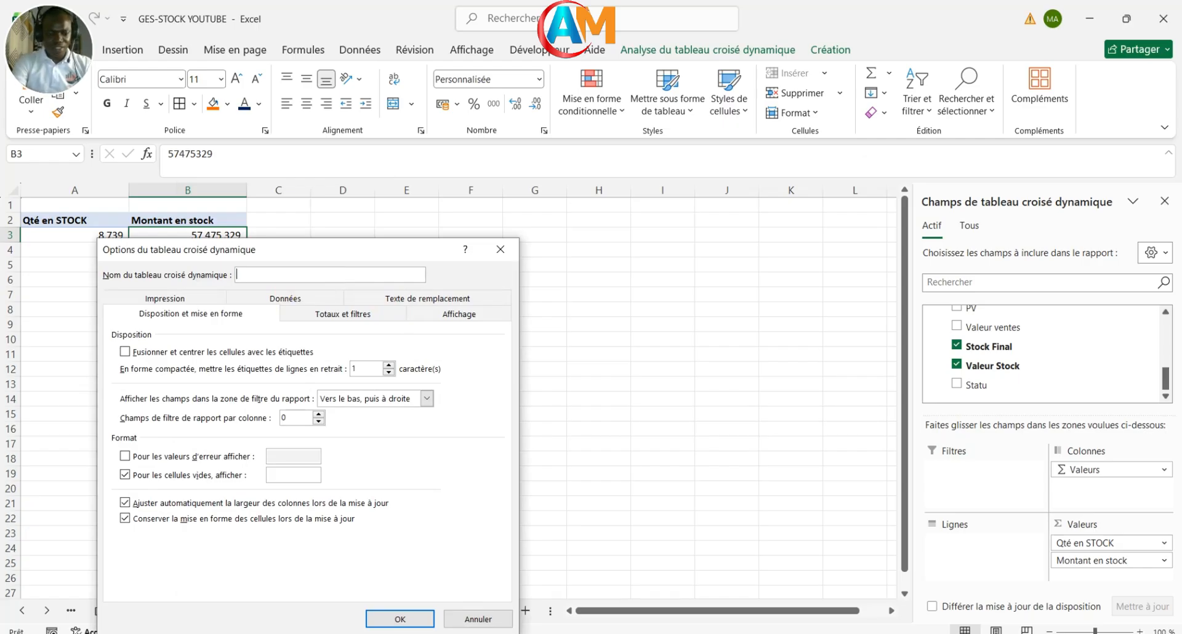
text(CD)
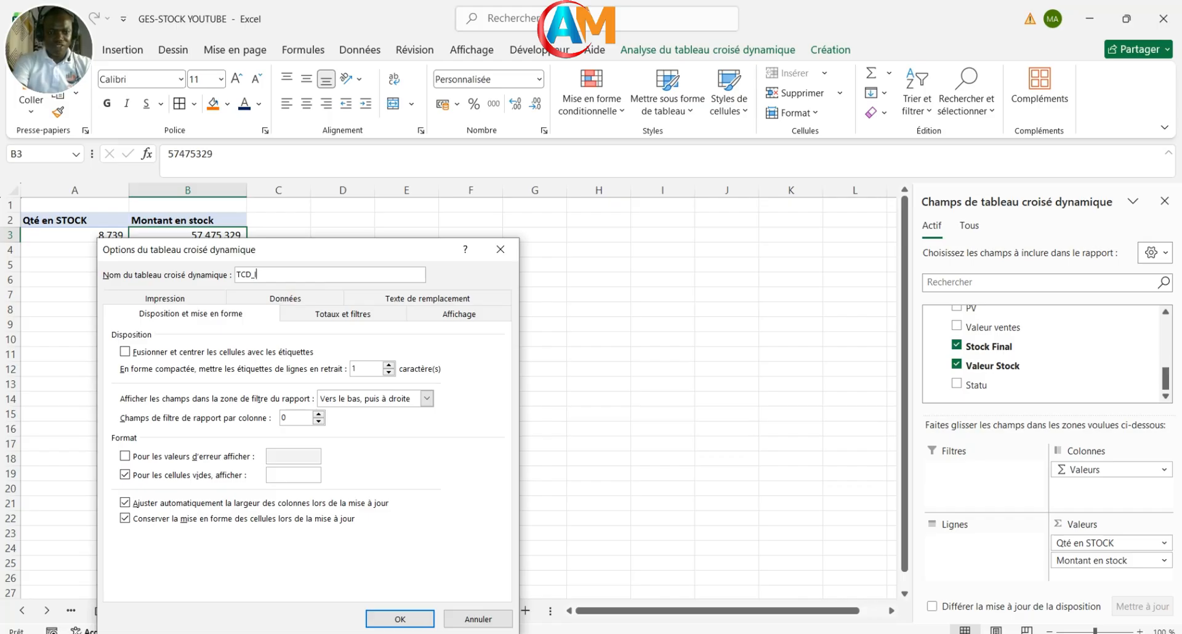
text(_Inventaire_Stock_Montant)
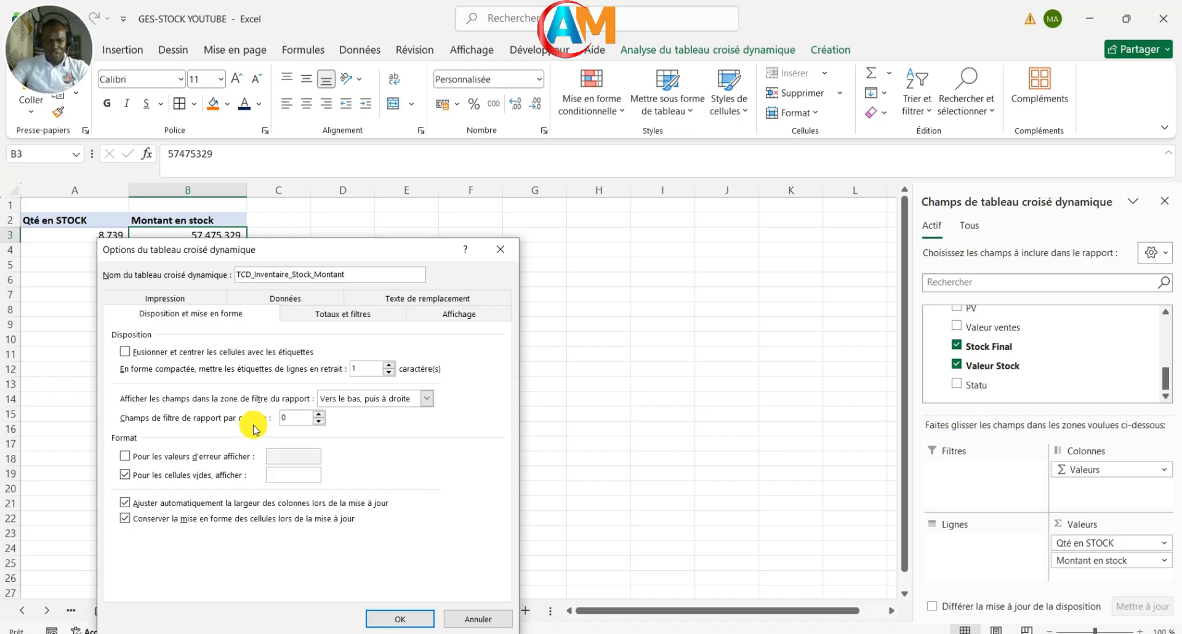
Step: Set the PivotTable to refresh its data when the file is opened and apply the options
click(293, 299)
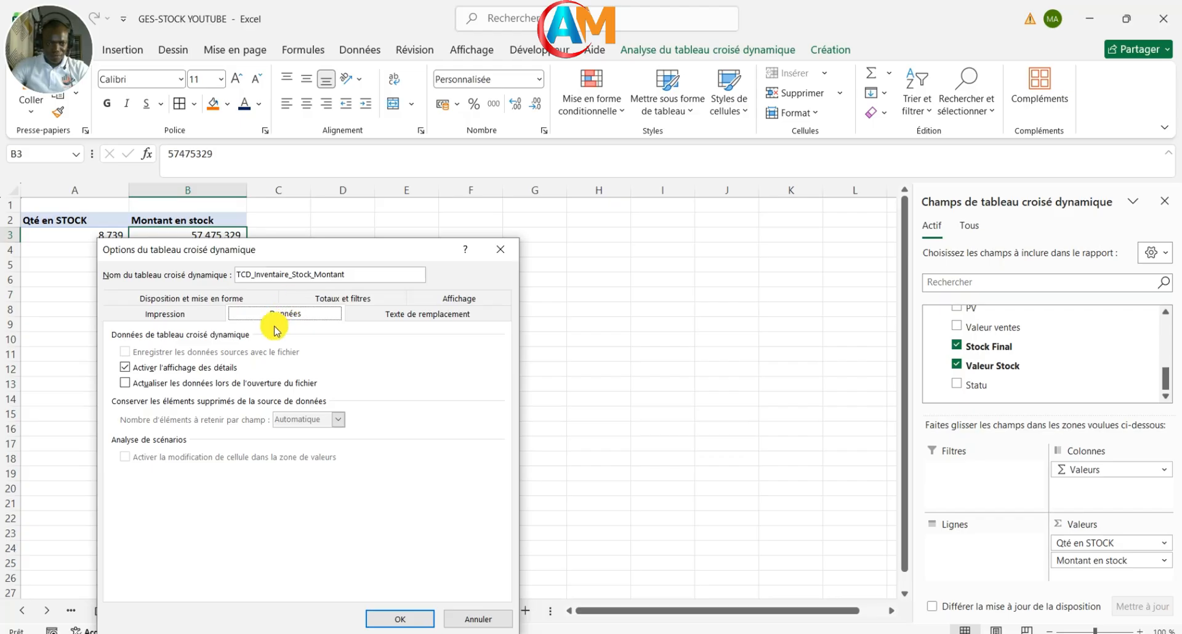
click(126, 383)
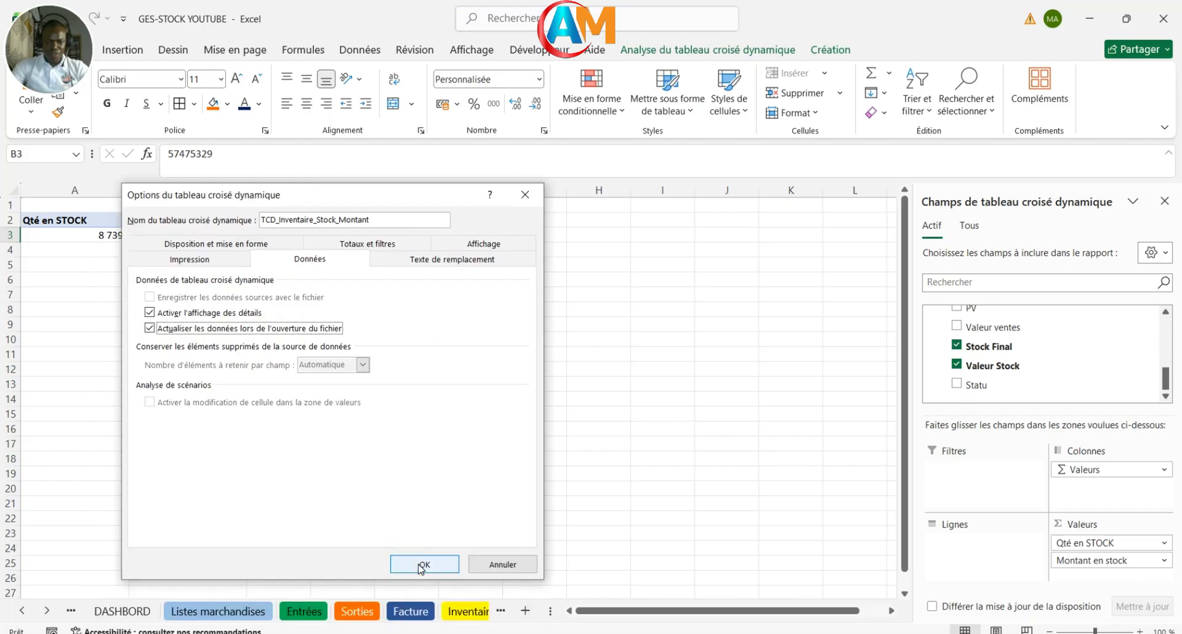
click(421, 565)
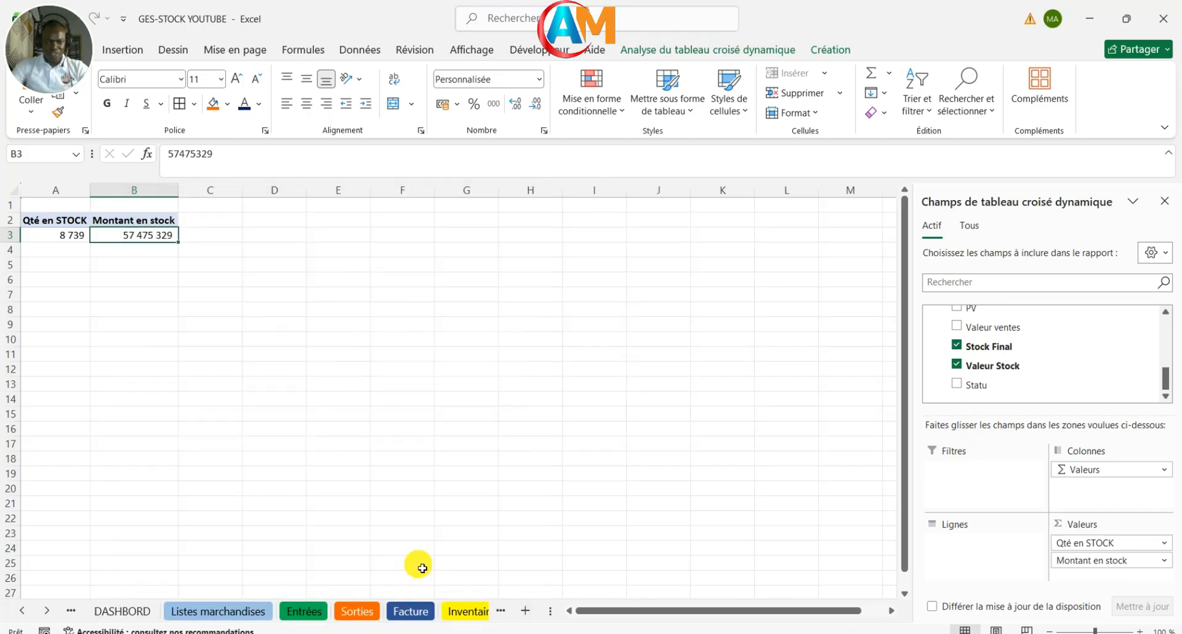
click(423, 502)
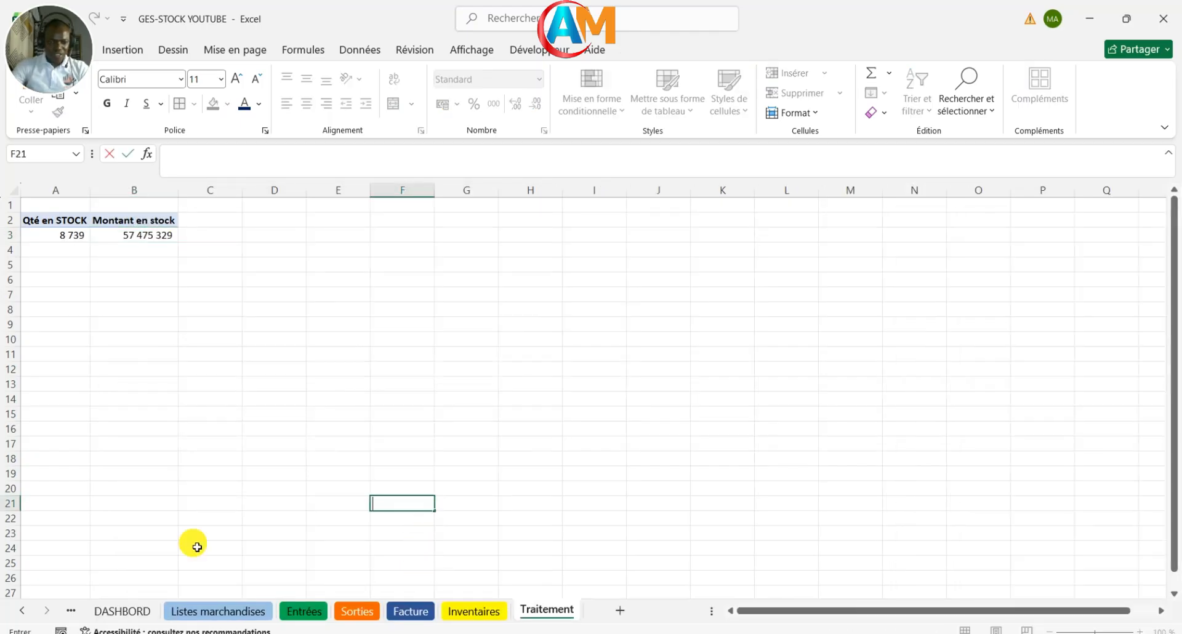
Step: On the DASHBORD sheet, duplicate the Stock Final card's empty value text box onto the Montant en Stock card
click(137, 614)
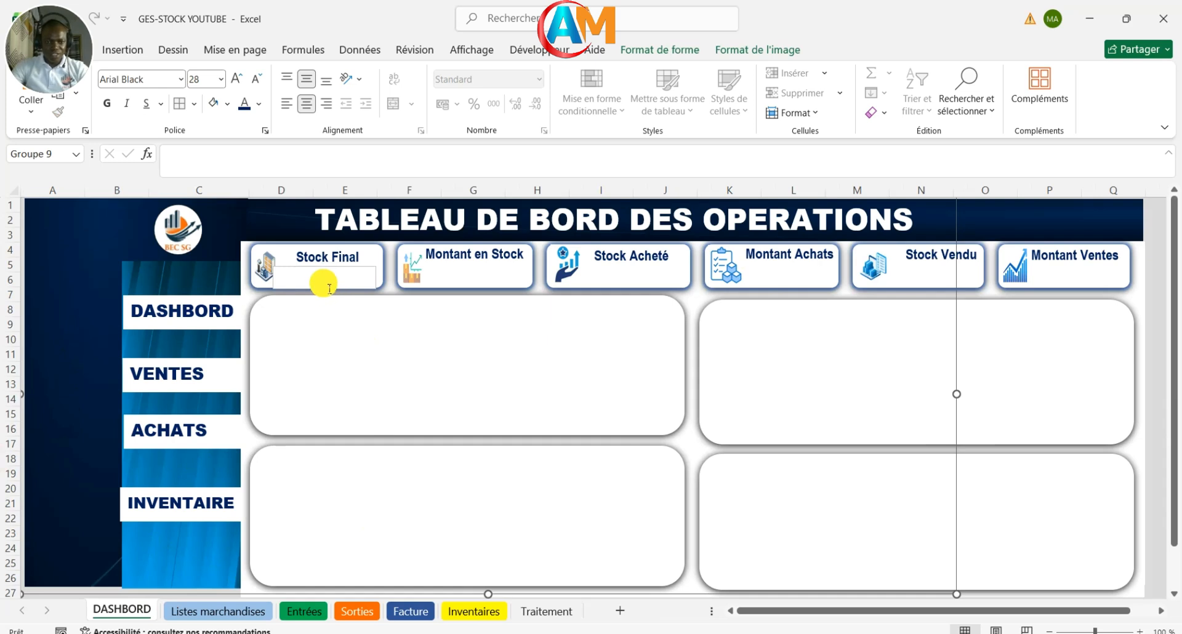
click(327, 279)
click(364, 273)
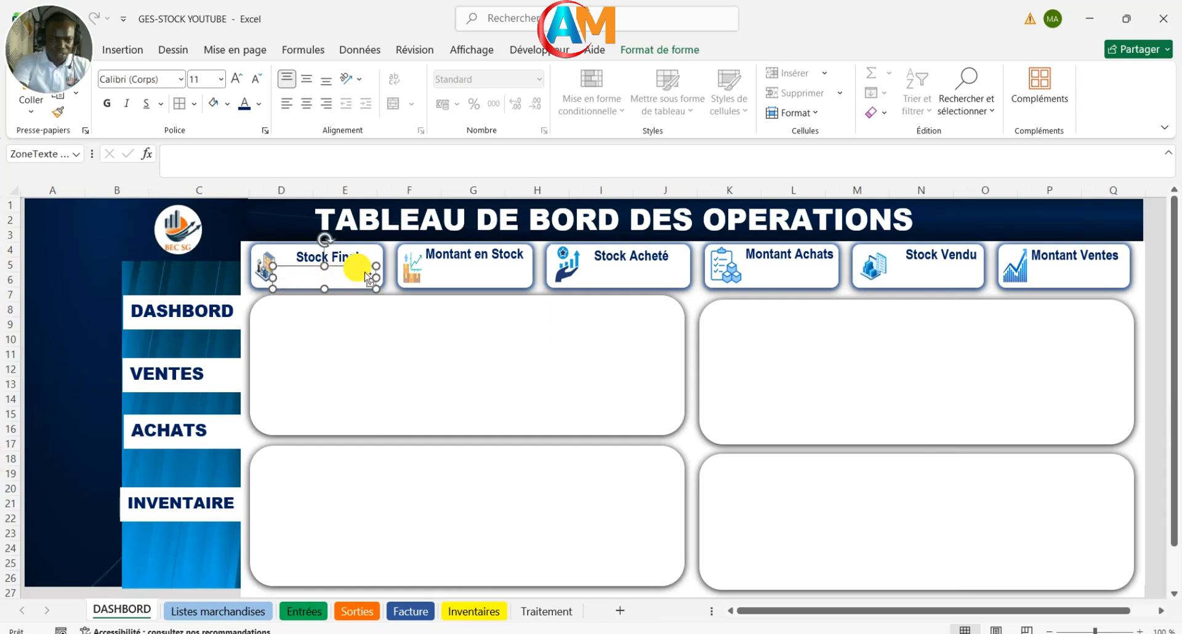
drag(363, 272, 523, 271)
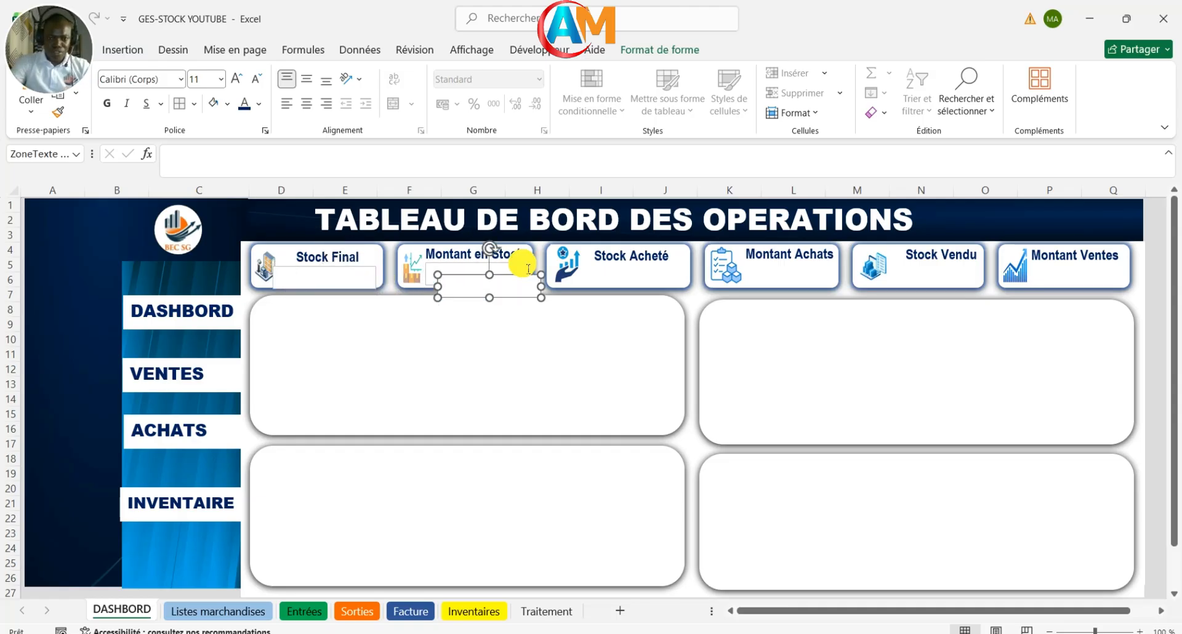